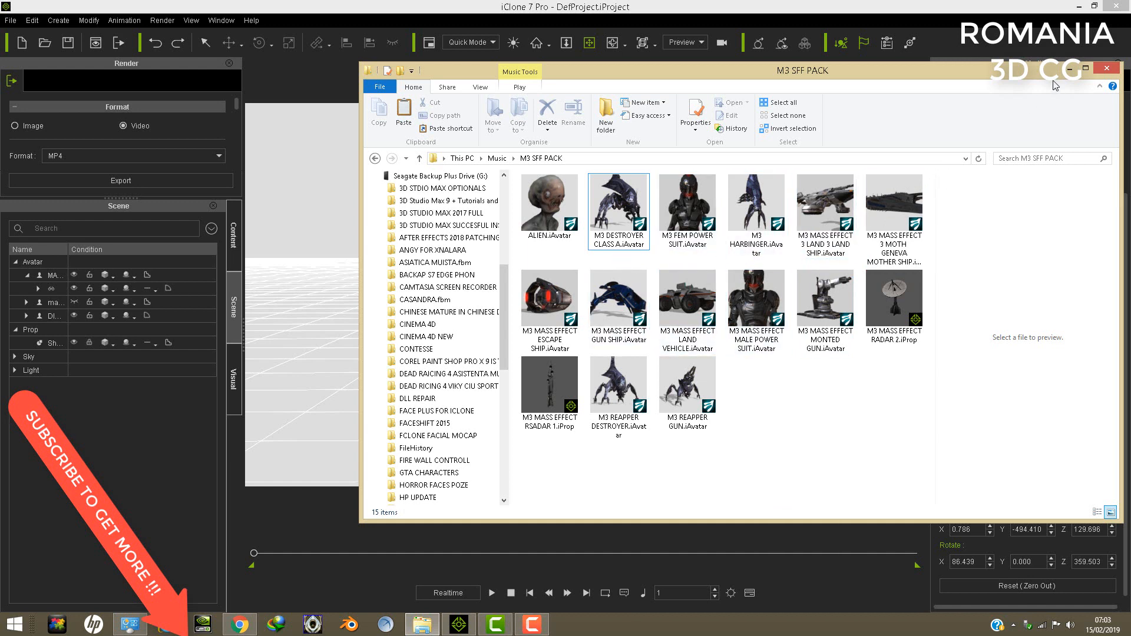
# - Switch to iClone and examine the armoured female avatar's face, hair and collar from several angles and distances
pyautogui.click(1071, 70)
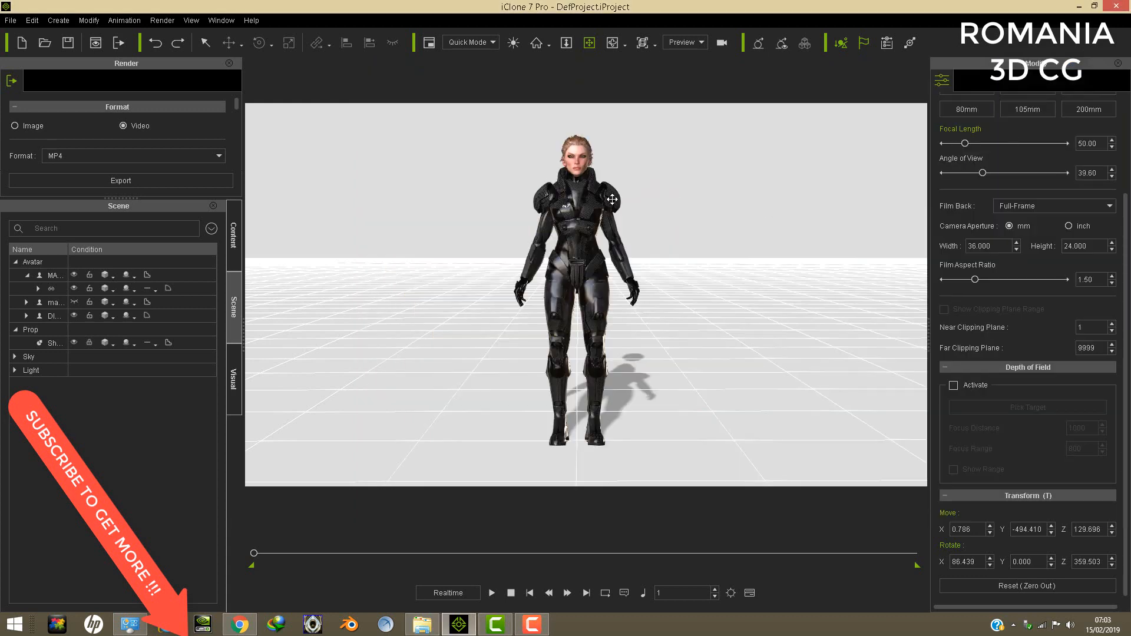
pyautogui.moveTo(589, 199)
pyautogui.mouseDown(button='right')
pyautogui.moveTo(633, 211)
pyautogui.moveTo(599, 211)
pyautogui.mouseUp(button='right')
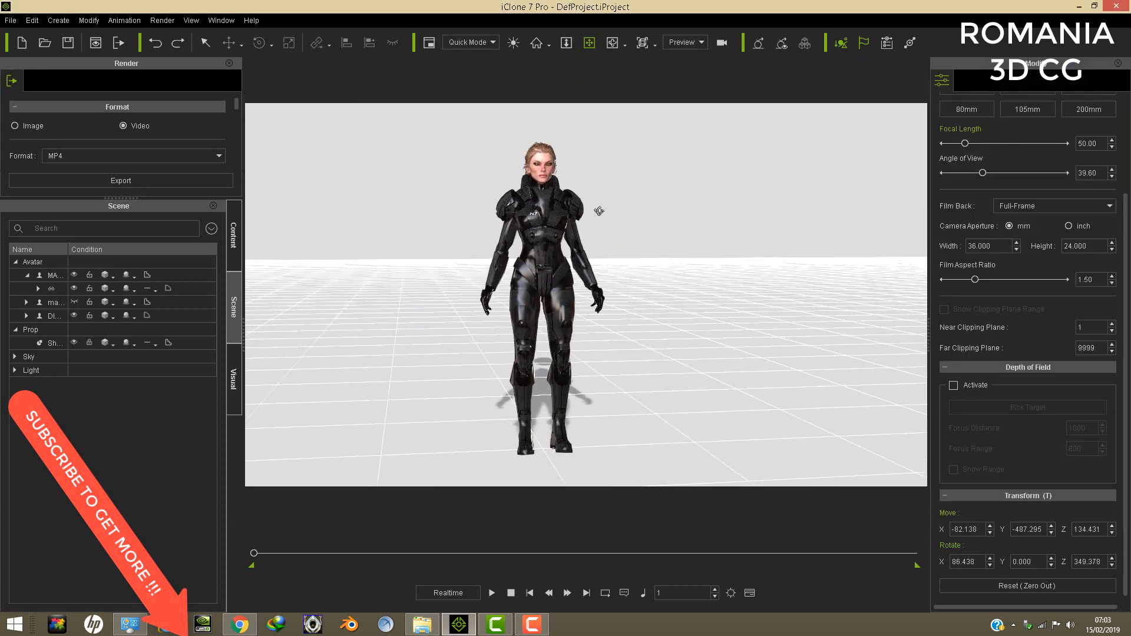
pyautogui.click(539, 171)
pyautogui.scroll(8, 539, 172)
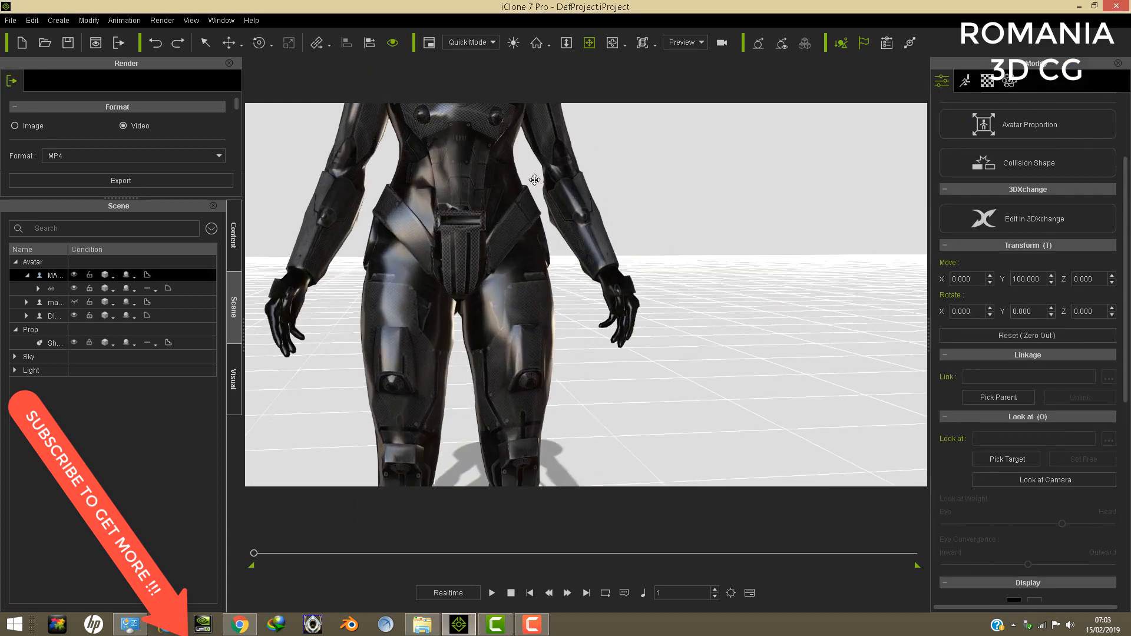
pyautogui.moveTo(533, 179); pyautogui.dragTo(570, 320)
pyautogui.scroll(6, 569, 320)
pyautogui.moveTo(467, 238); pyautogui.dragTo(578, 376)
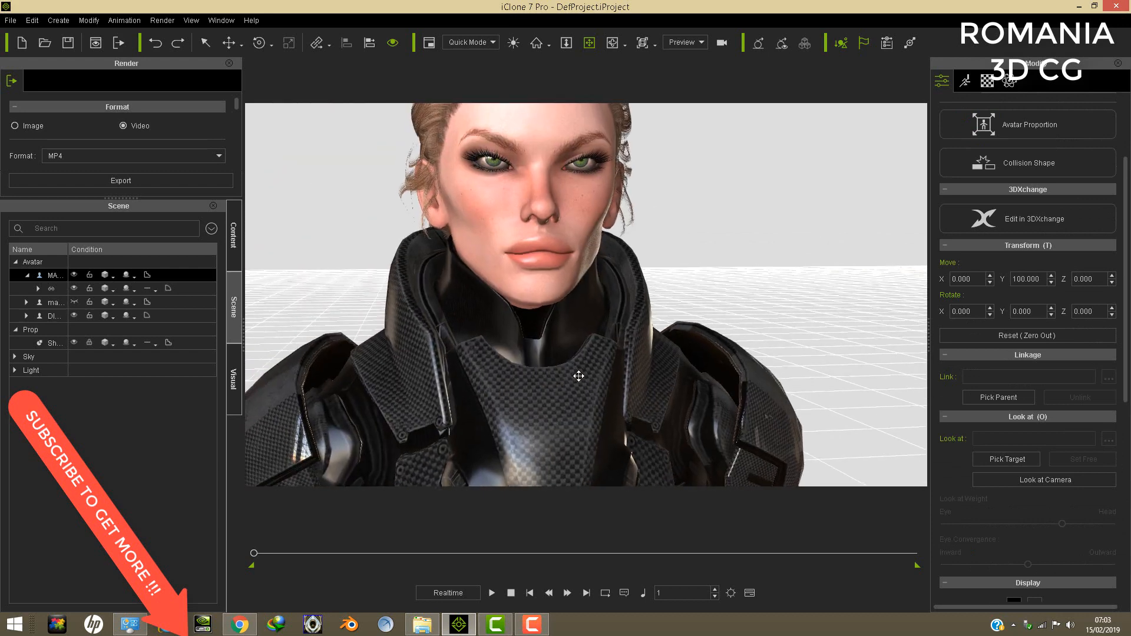
pyautogui.scroll(3, 565, 363)
pyautogui.moveTo(455, 232); pyautogui.dragTo(561, 214, button='right')
pyautogui.moveTo(616, 280); pyautogui.dragTo(762, 254, button='right')
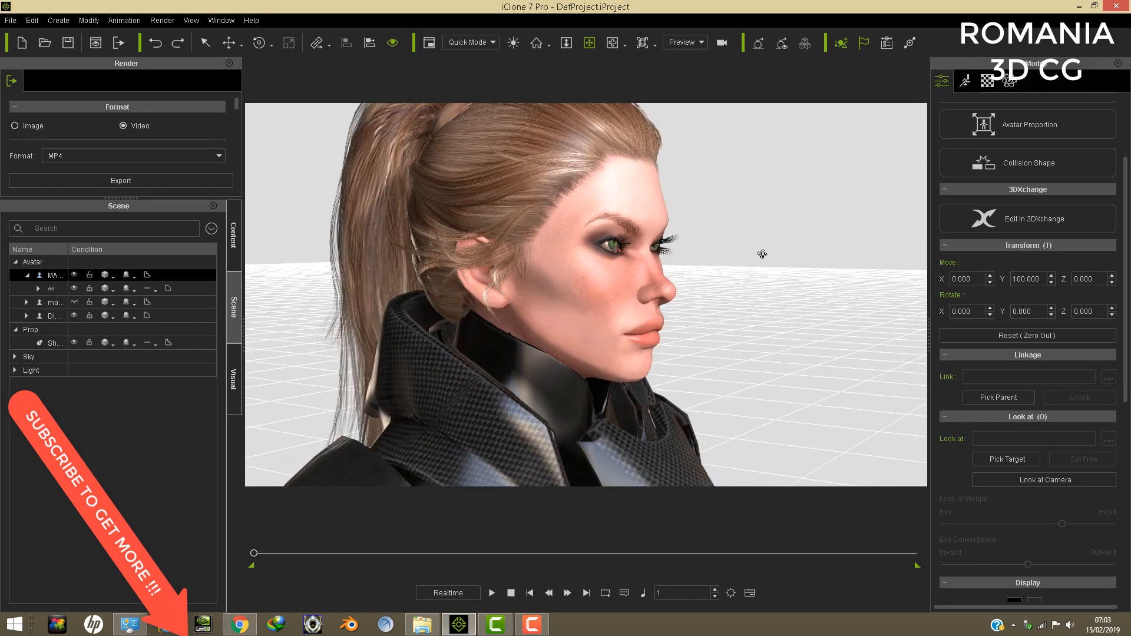
pyautogui.moveTo(601, 274); pyautogui.dragTo(601, 228, button='right')
pyautogui.moveTo(528, 321); pyautogui.dragTo(531, 206, button='right')
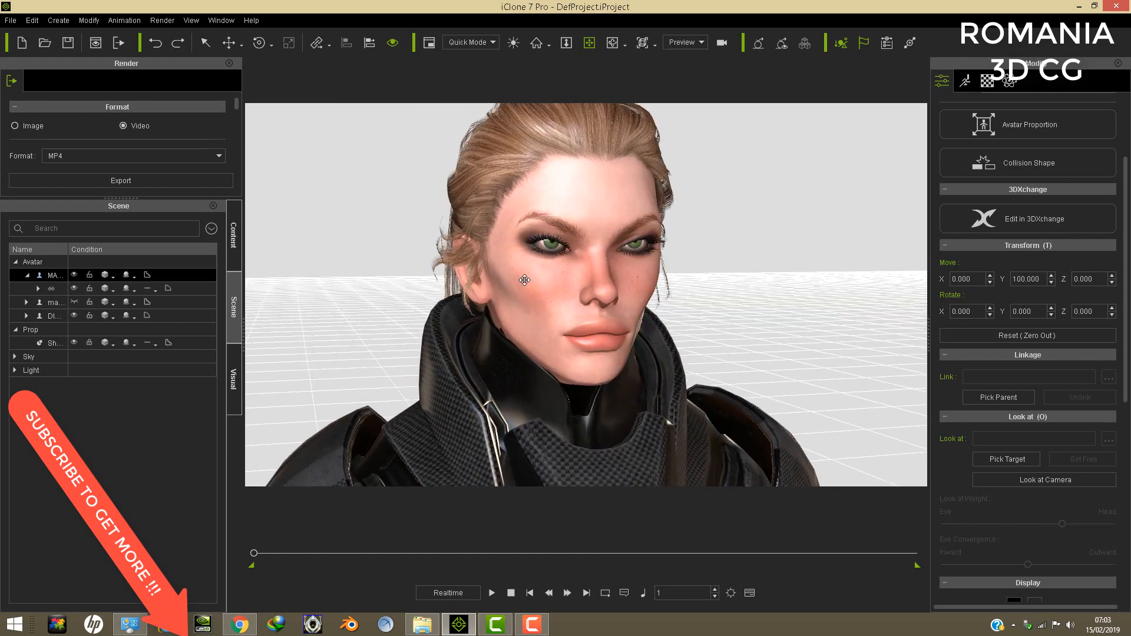
pyautogui.moveTo(571, 327); pyautogui.dragTo(353, 319, button='right')
pyautogui.moveTo(790, 327); pyautogui.dragTo(524, 227, button='right')
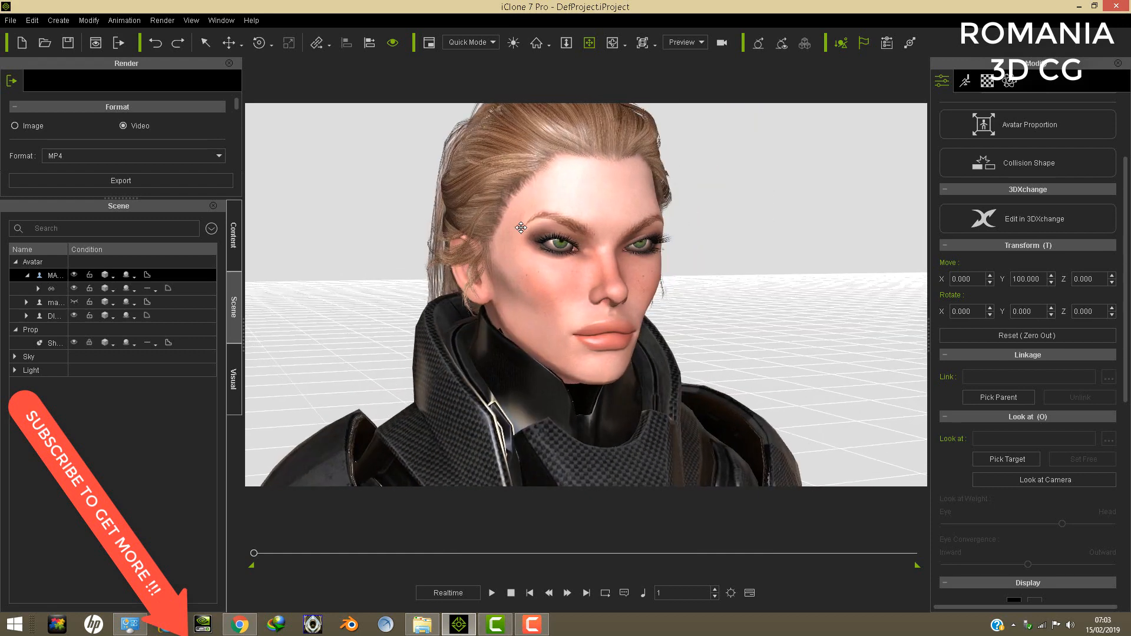
pyautogui.scroll(-6, 627, 313)
pyautogui.scroll(2, 624, 313)
pyautogui.moveTo(632, 377); pyautogui.dragTo(656, 300, button='middle')
pyautogui.scroll(-2, 625, 313)
pyautogui.scroll(-3, 623, 312)
pyautogui.moveTo(656, 301); pyautogui.dragTo(592, 337, button='right')
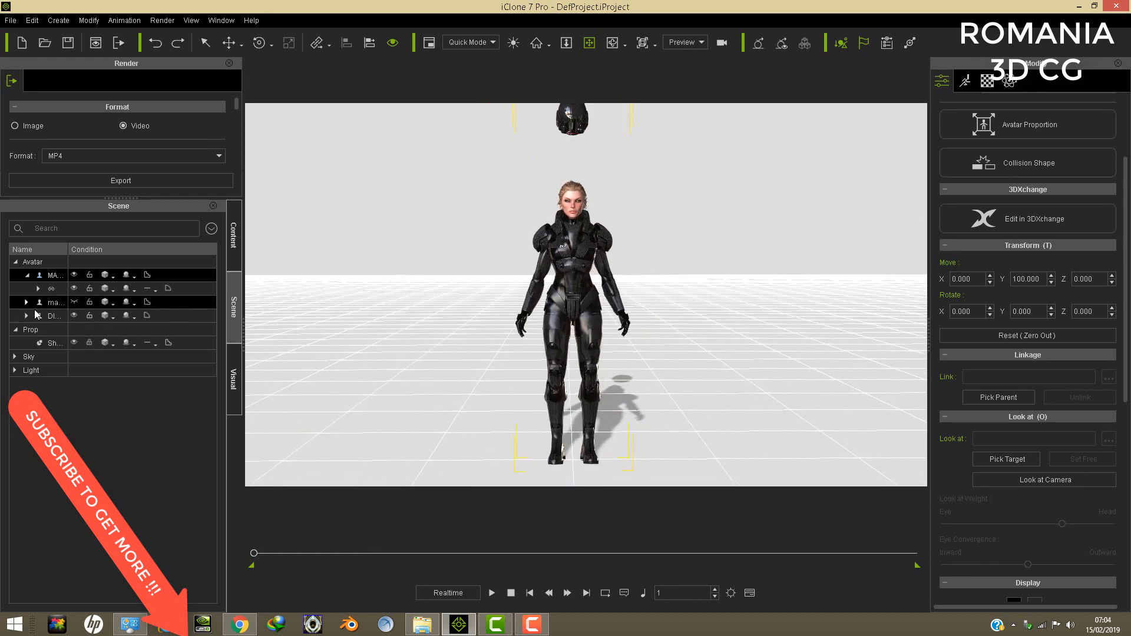
# - Move the separate ponytailed head avatar along the X axis to about 188, clear of the armoured body
pyautogui.click(51, 318)
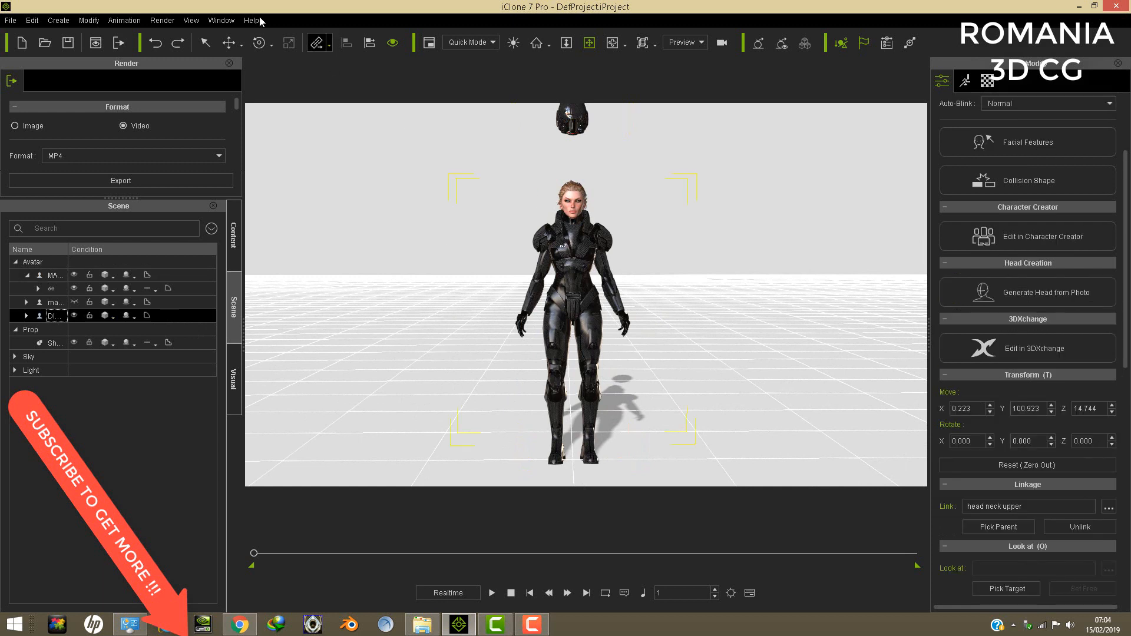
pyautogui.click(227, 46)
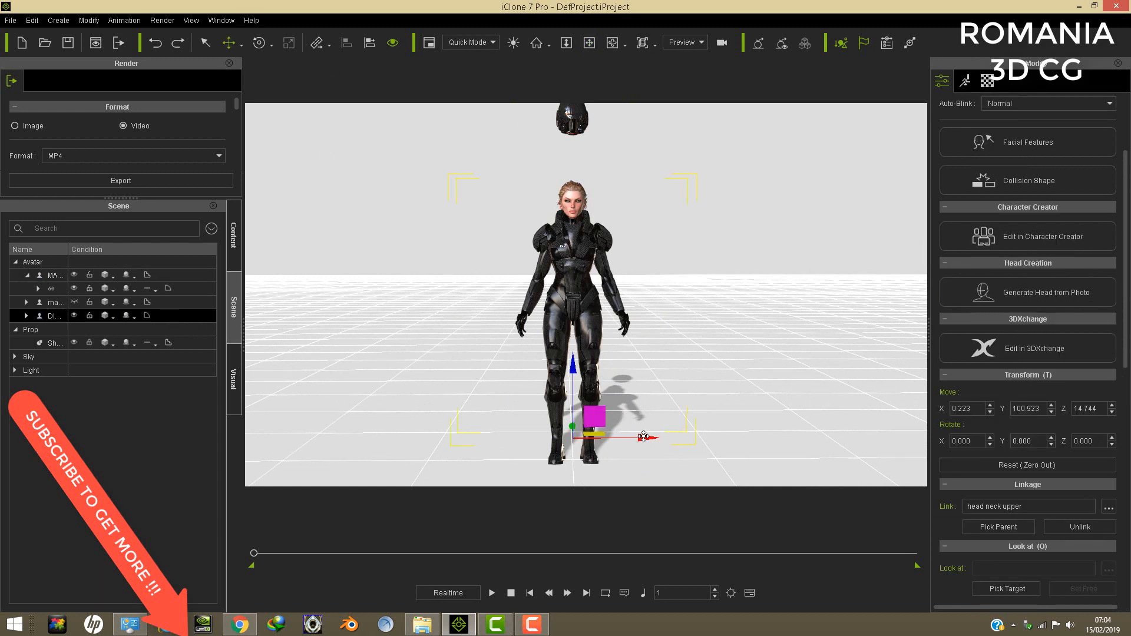
pyautogui.moveTo(643, 437); pyautogui.dragTo(912, 436)
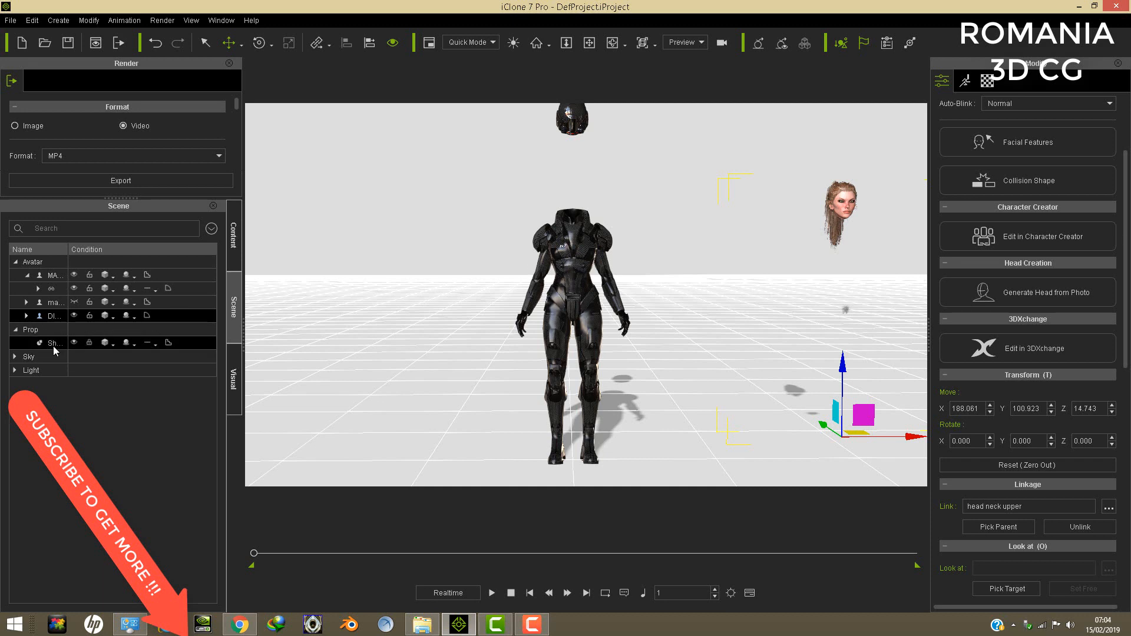
# - Pick the armoured avatar's hidden face material, Material #33 on Object009, and set its opacity to 100
pyautogui.click(571, 243)
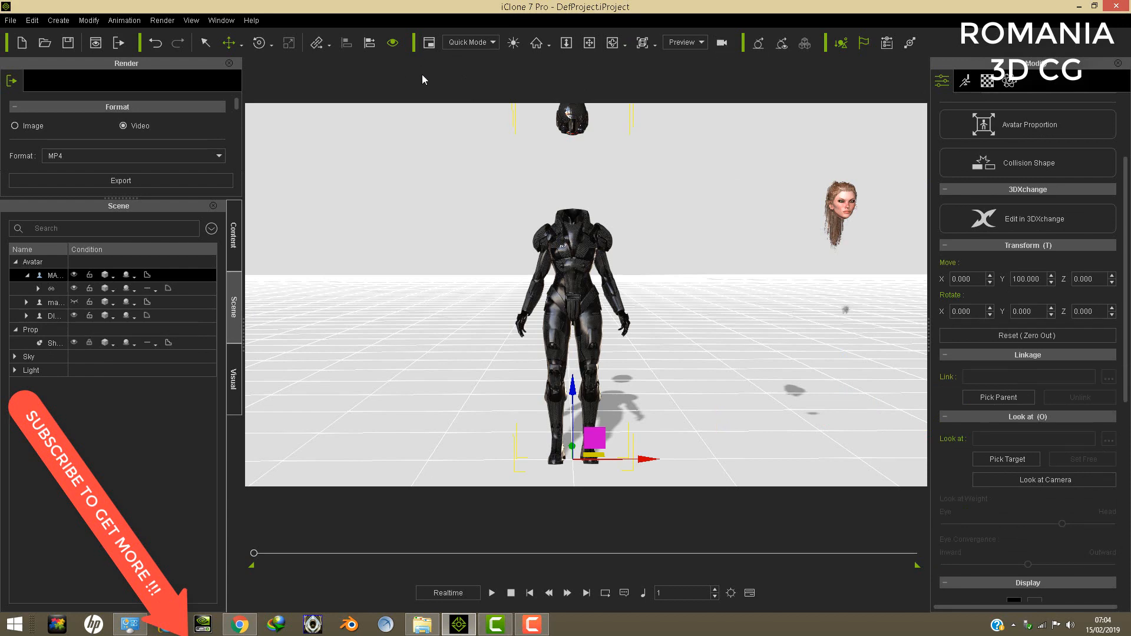
pyautogui.click(986, 82)
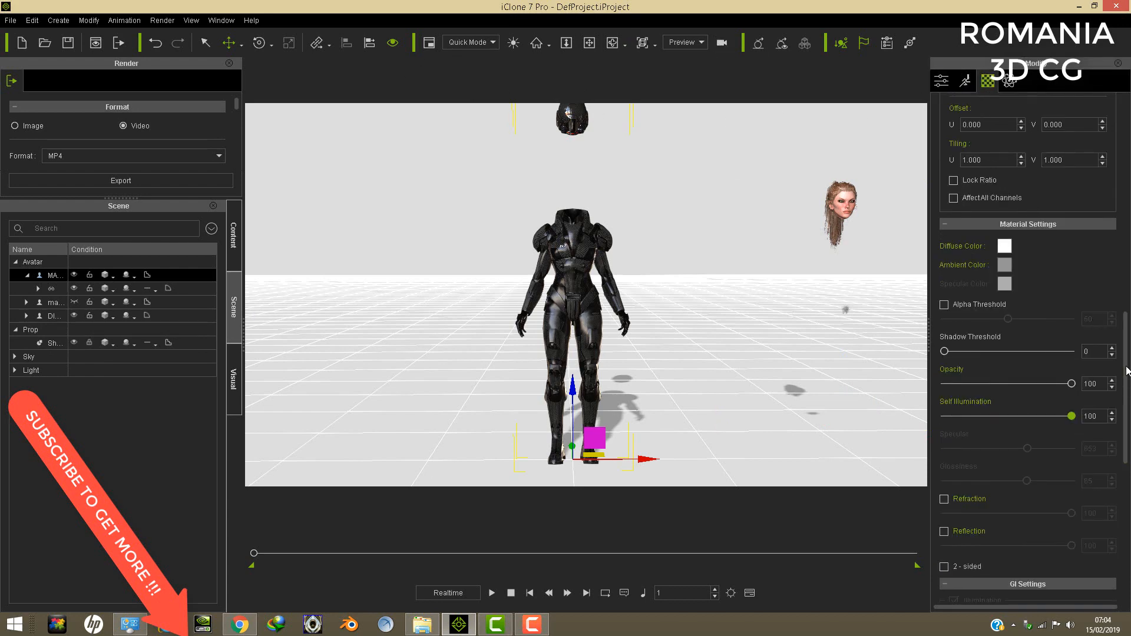
pyautogui.moveTo(1126, 365); pyautogui.dragTo(1126, 153)
pyautogui.click(1067, 129)
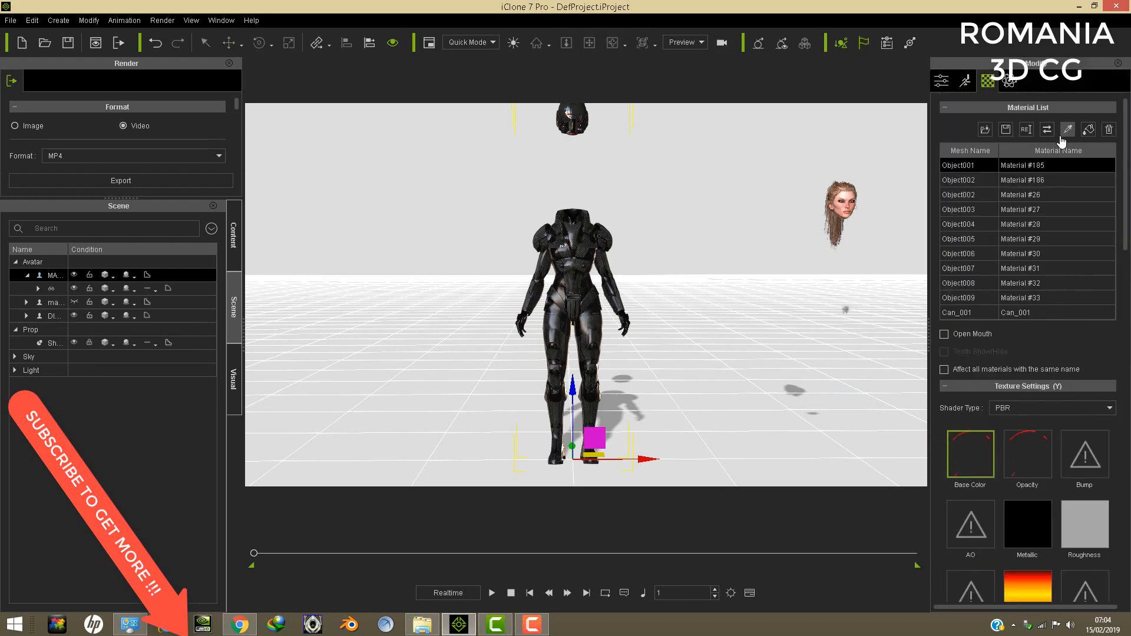
pyautogui.click(577, 199)
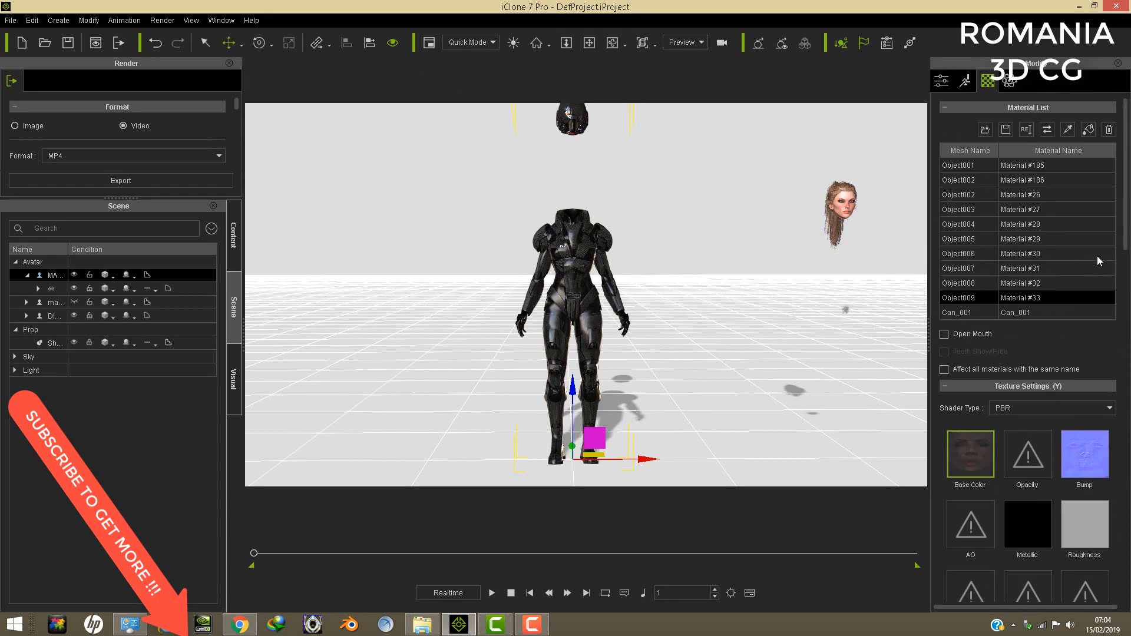
pyautogui.moveTo(1125, 215); pyautogui.dragTo(1122, 441)
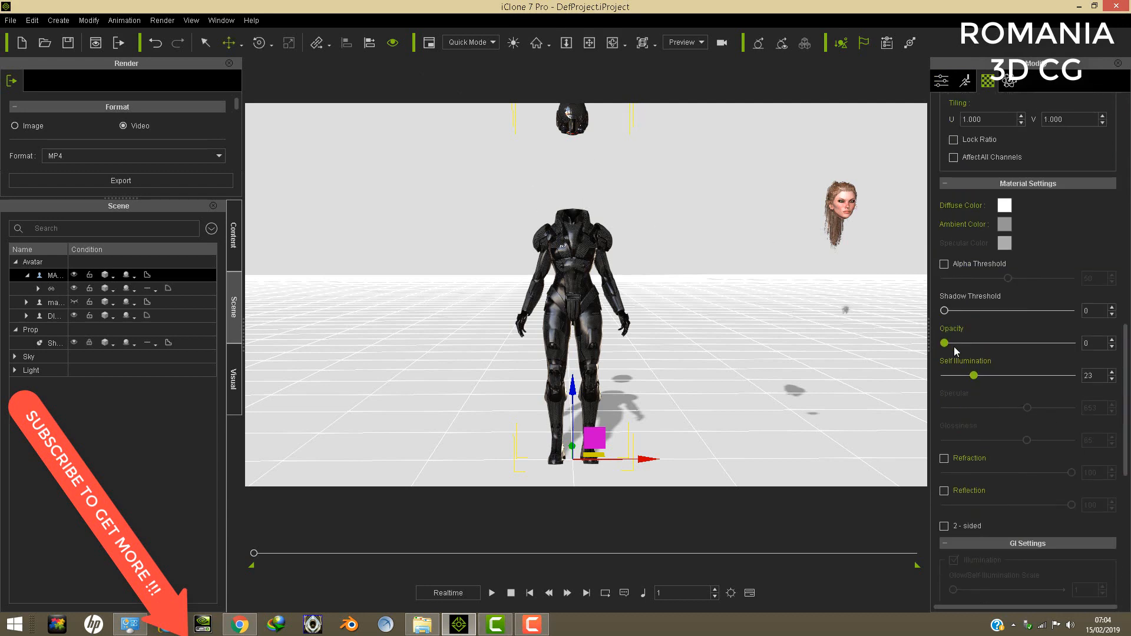
pyautogui.moveTo(944, 343); pyautogui.dragTo(1127, 360)
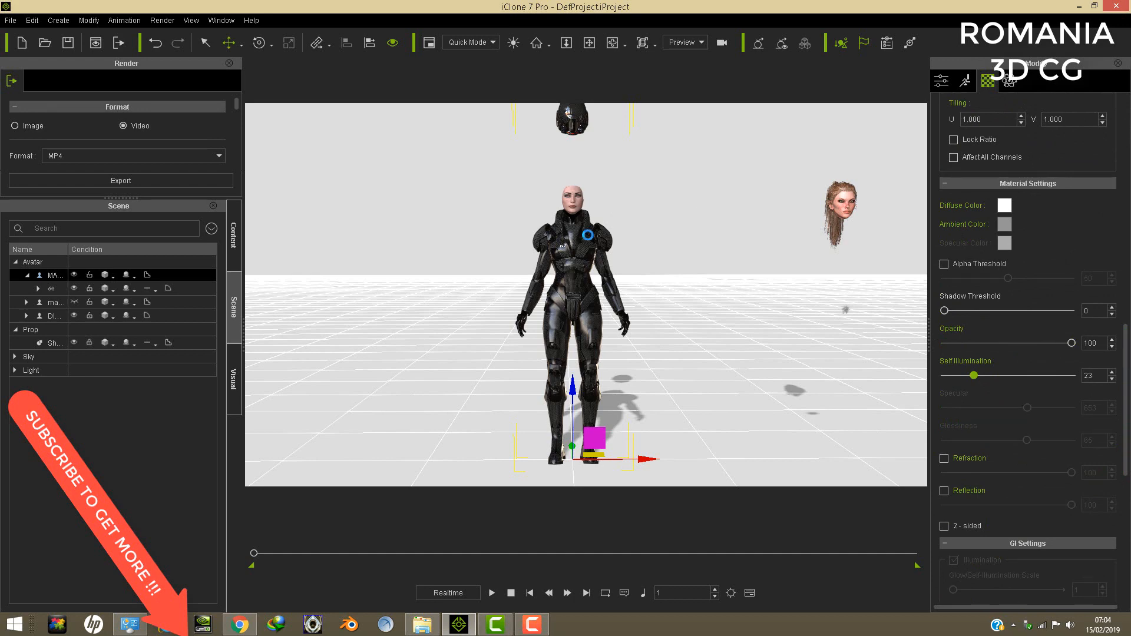
# - Examine the armoured avatar's original face, neck and upper armour close up from the front and side
pyautogui.click(589, 42)
pyautogui.moveTo(579, 155); pyautogui.dragTo(609, 326)
pyautogui.scroll(5, 605, 300)
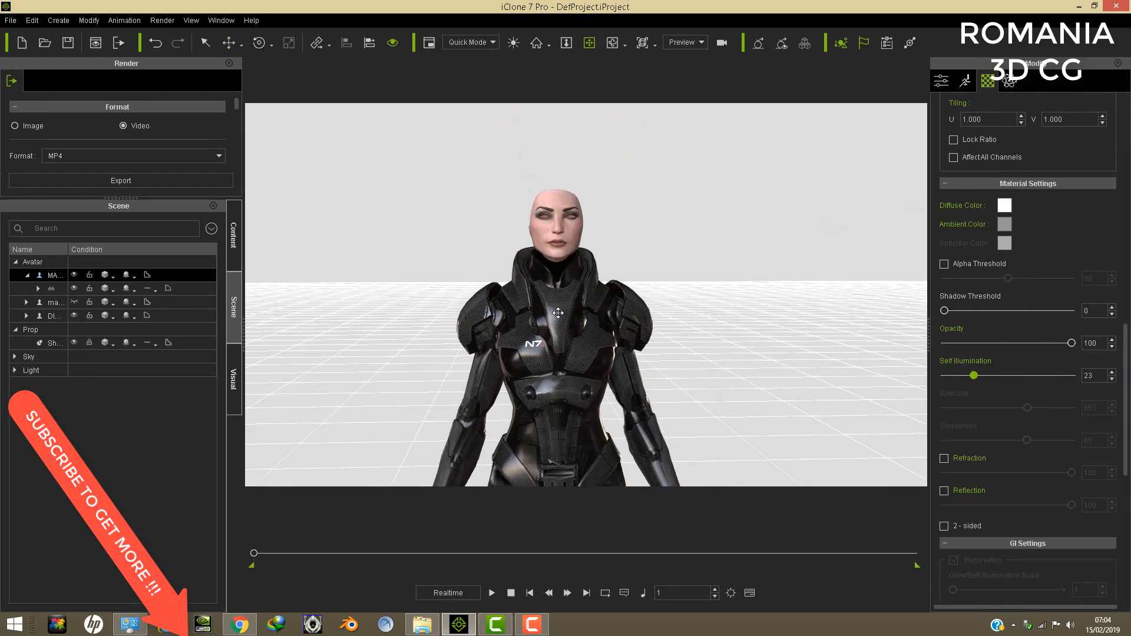
pyautogui.moveTo(558, 314); pyautogui.dragTo(556, 313, button='right')
pyautogui.scroll(5, 578, 275)
pyautogui.moveTo(547, 283); pyautogui.dragTo(556, 308)
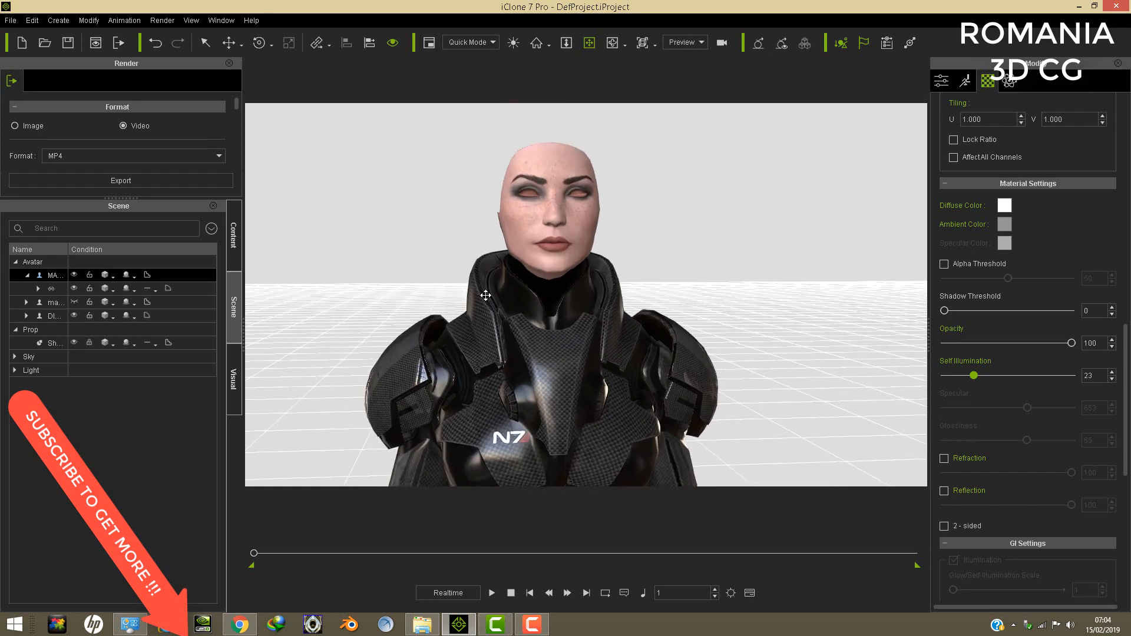
pyautogui.moveTo(486, 296); pyautogui.dragTo(545, 404, button='right')
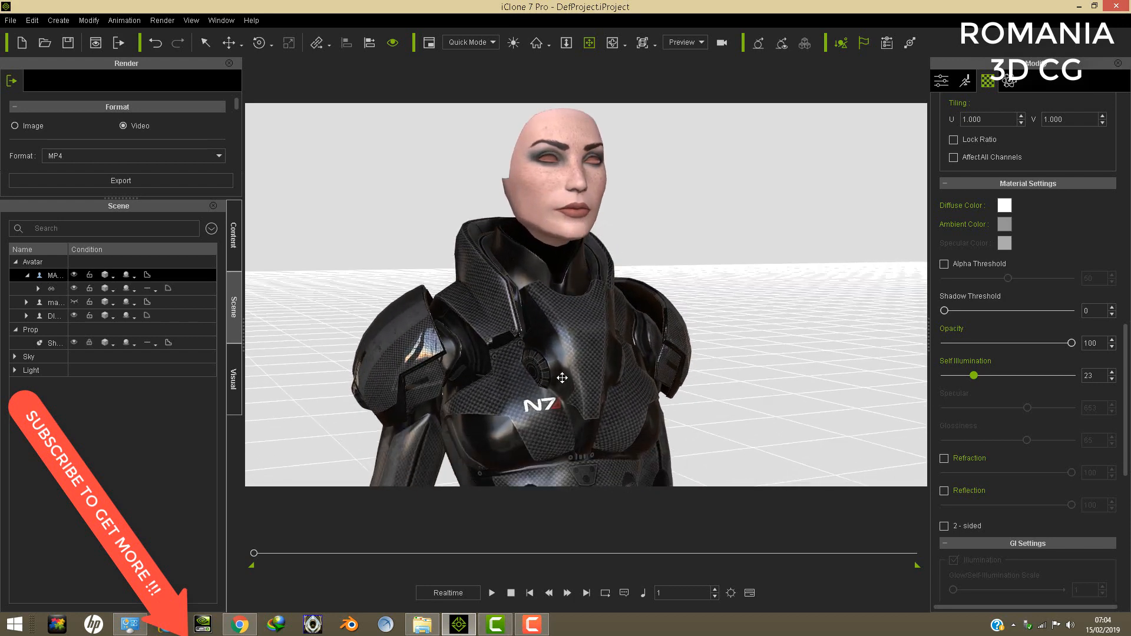
pyautogui.moveTo(562, 350); pyautogui.dragTo(565, 348, button='right')
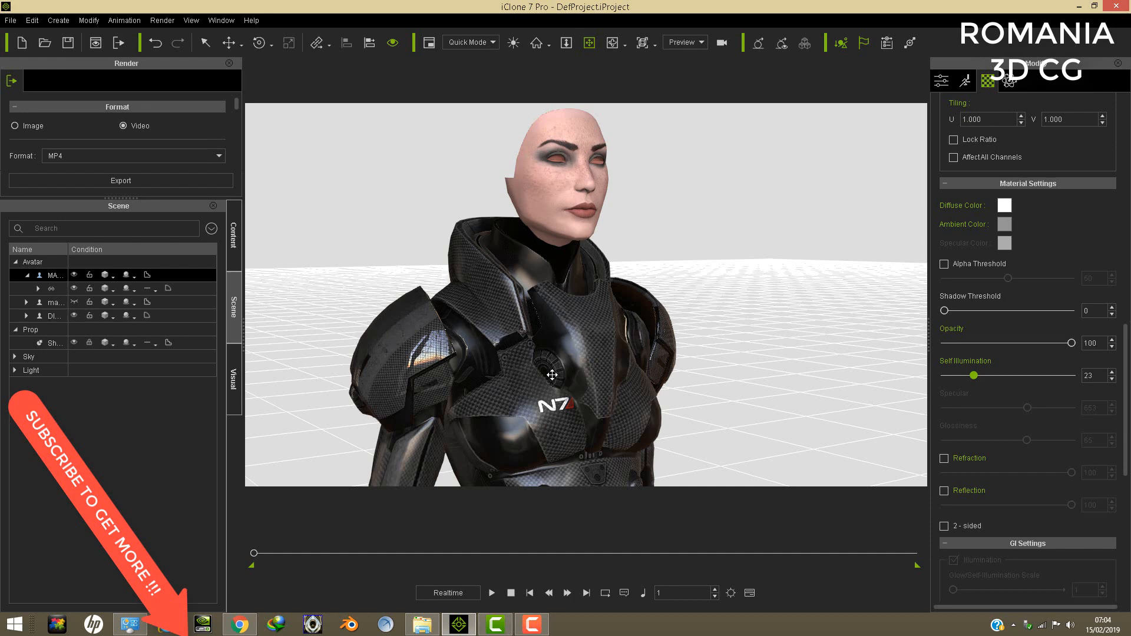
pyautogui.moveTo(579, 348); pyautogui.dragTo(477, 371, button='right')
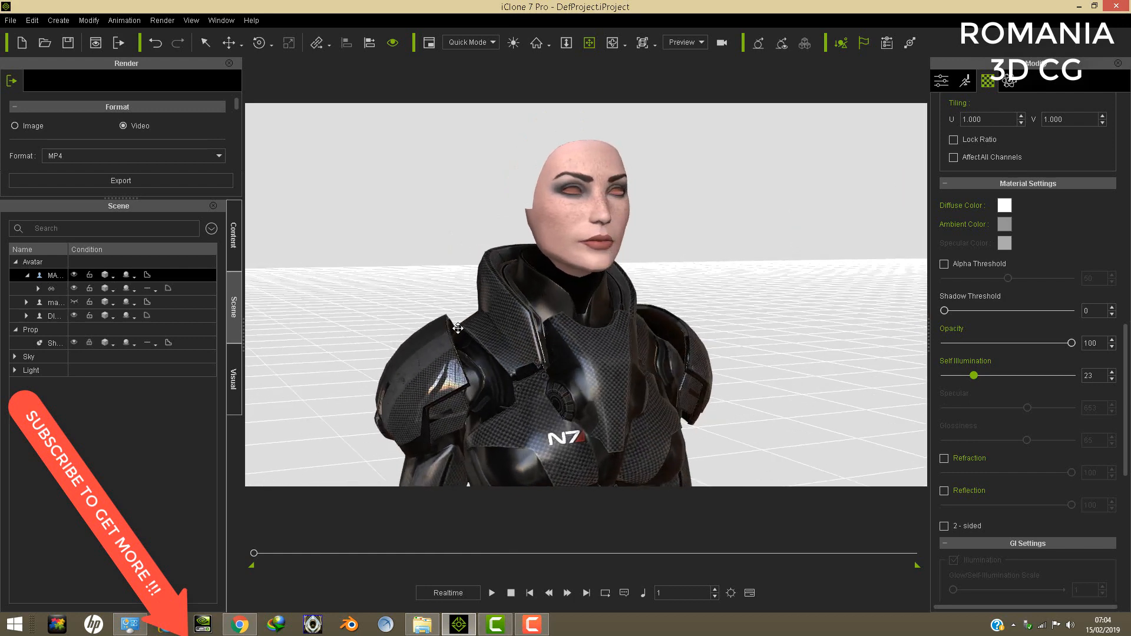
pyautogui.moveTo(533, 305); pyautogui.dragTo(539, 286, button='right')
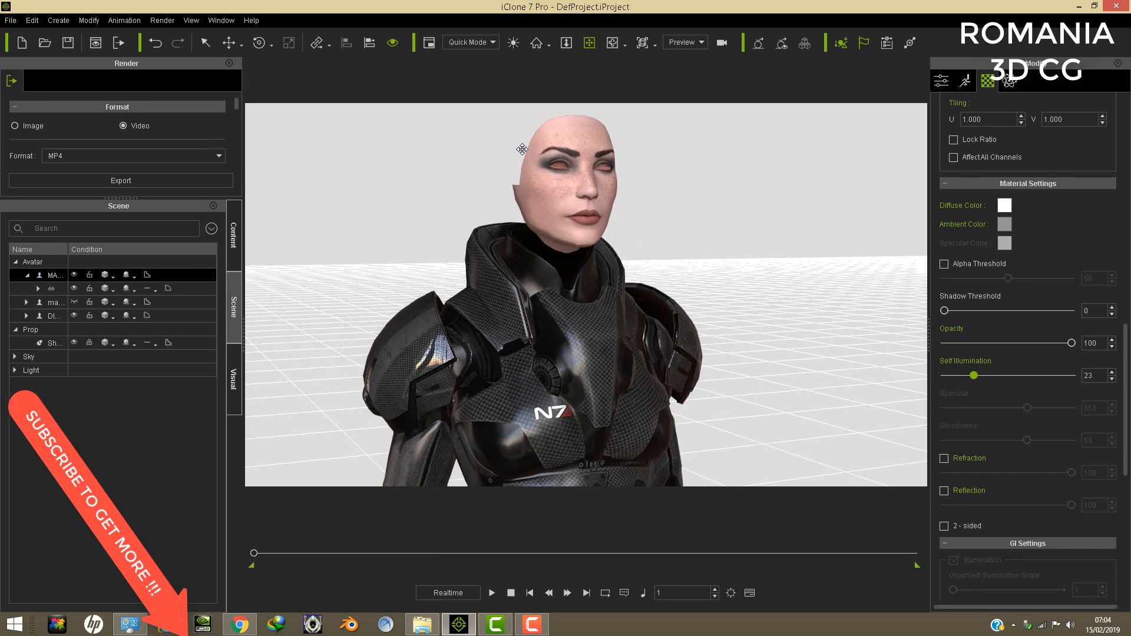
pyautogui.moveTo(588, 191); pyautogui.dragTo(530, 197, button='right')
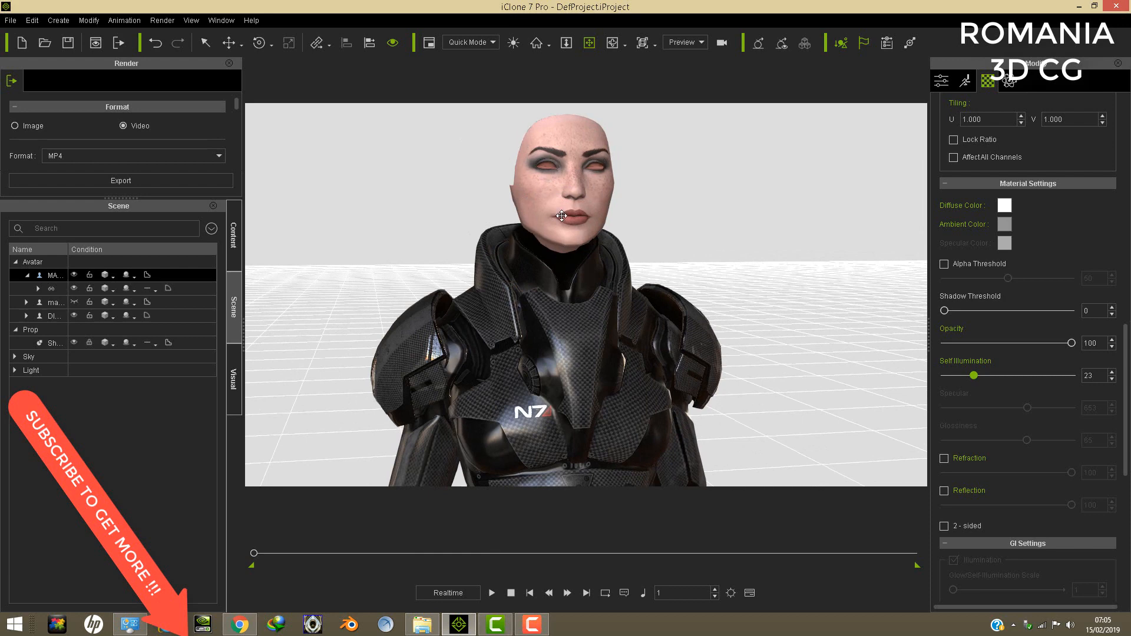
pyautogui.moveTo(523, 187); pyautogui.dragTo(605, 212, button='right')
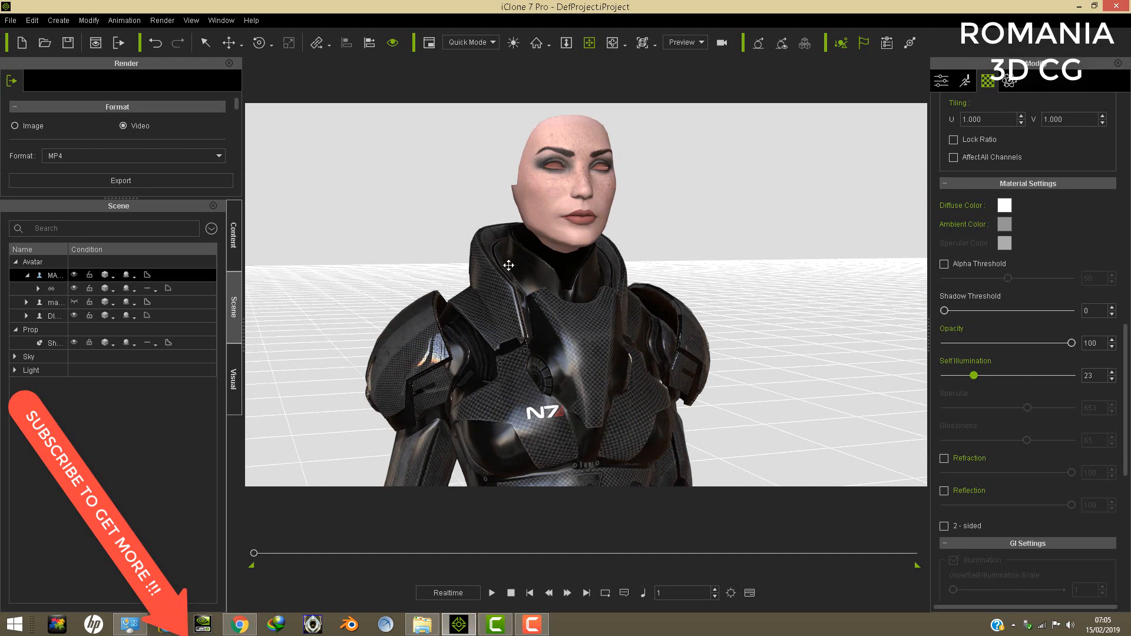
pyautogui.moveTo(552, 286); pyautogui.dragTo(550, 304)
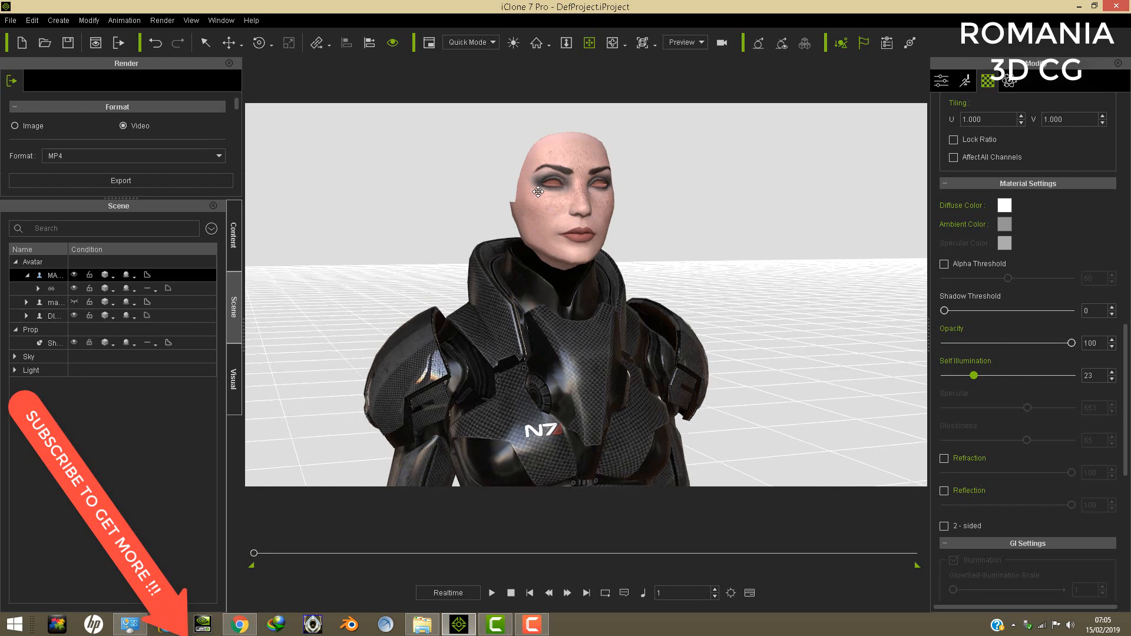
pyautogui.moveTo(529, 199); pyautogui.dragTo(621, 224, button='right')
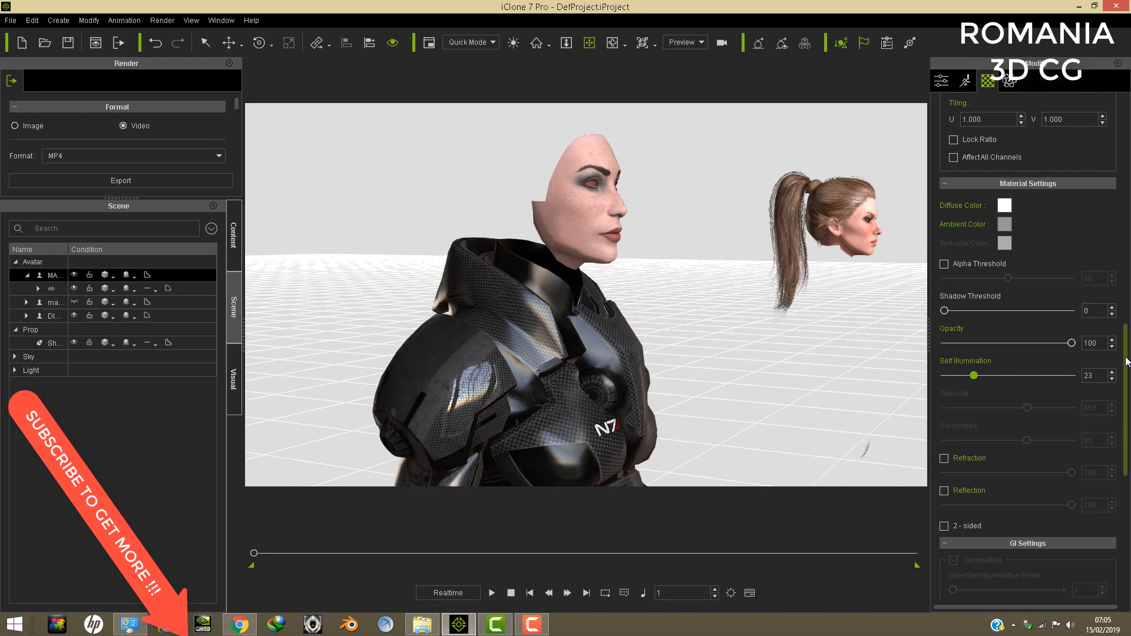
# - Pick the avatar's hidden scalp material, Material #31 on Object007, and set its opacity to 100
pyautogui.moveTo(1126, 361); pyautogui.dragTo(1126, 135)
pyautogui.click(1067, 129)
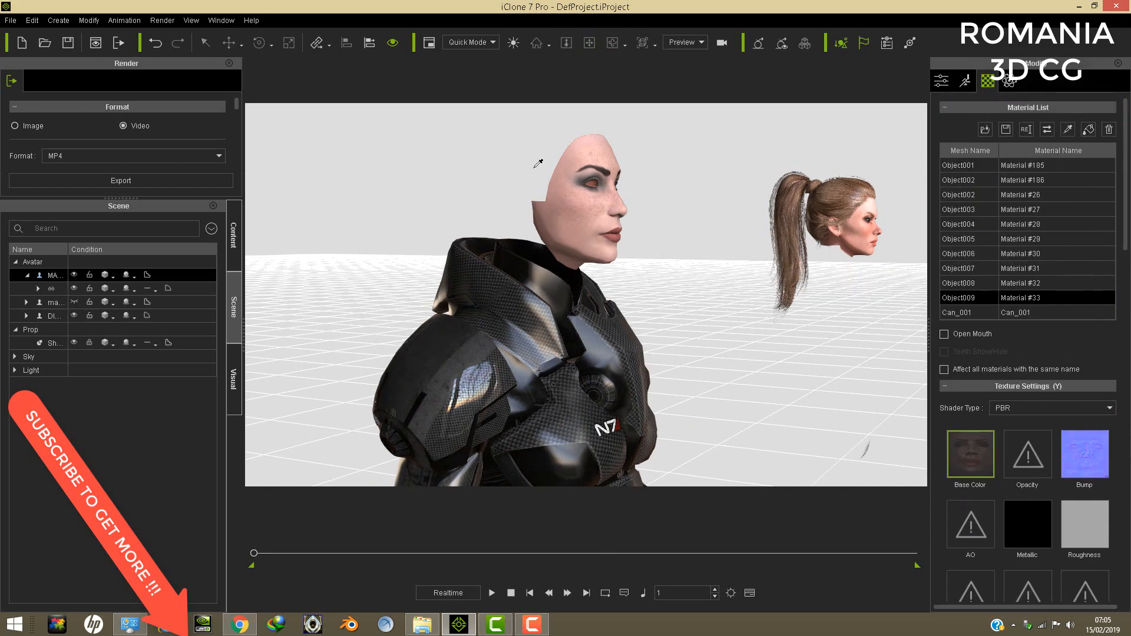
pyautogui.click(545, 169)
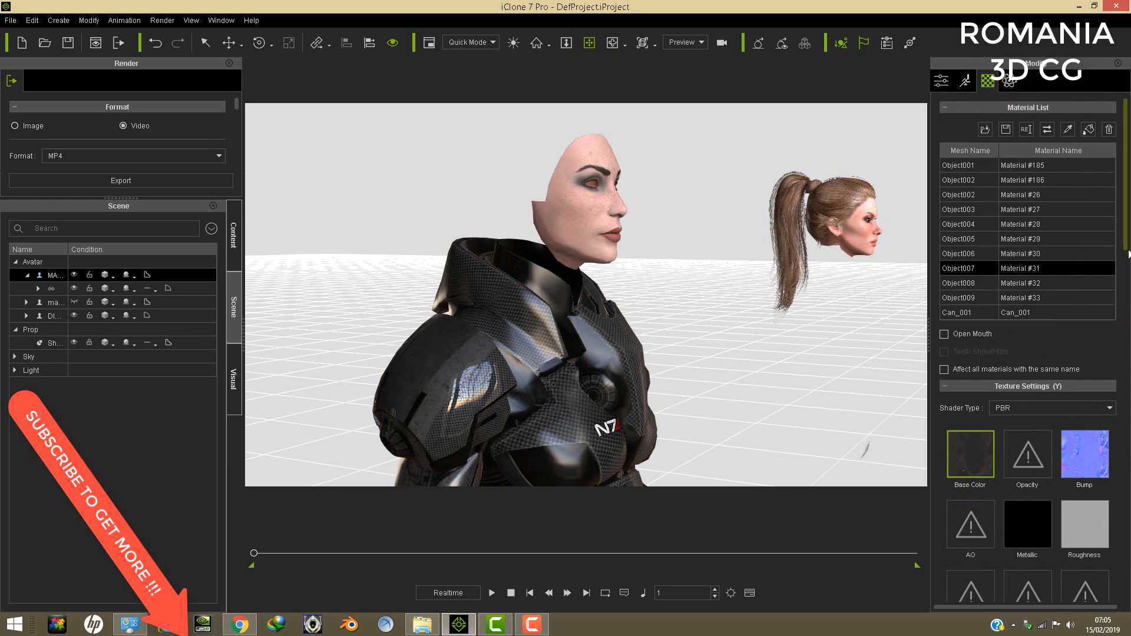
pyautogui.moveTo(1127, 249); pyautogui.dragTo(1121, 462)
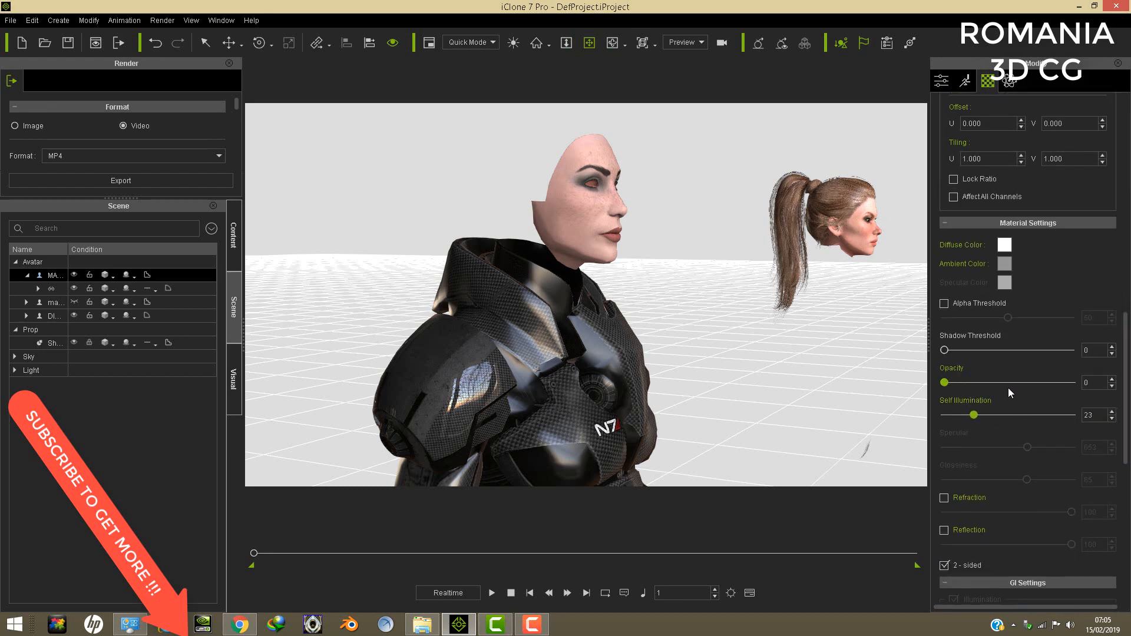
pyautogui.moveTo(1008, 383); pyautogui.dragTo(1071, 382)
# - Pick the avatar's hidden eye material, Material #32 on Object008, set its opacity to 100 and inspect the face
pyautogui.moveTo(541, 199); pyautogui.dragTo(582, 209, button='right')
pyautogui.scroll(5, 582, 207)
pyautogui.moveTo(578, 146); pyautogui.dragTo(533, 465)
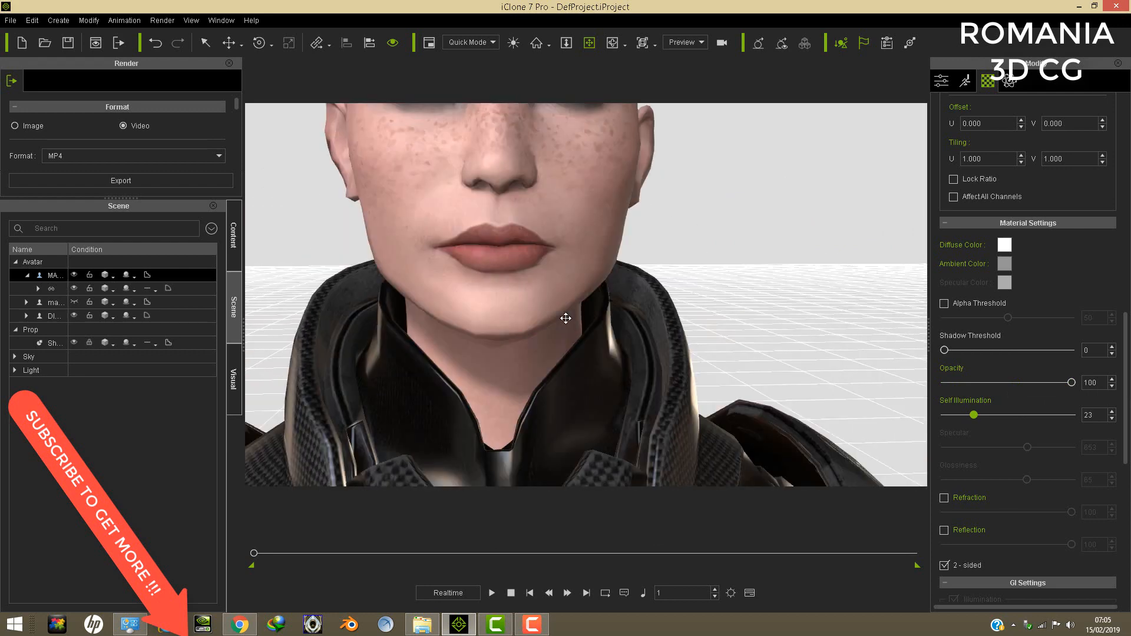
pyautogui.moveTo(1126, 372); pyautogui.dragTo(1124, 157)
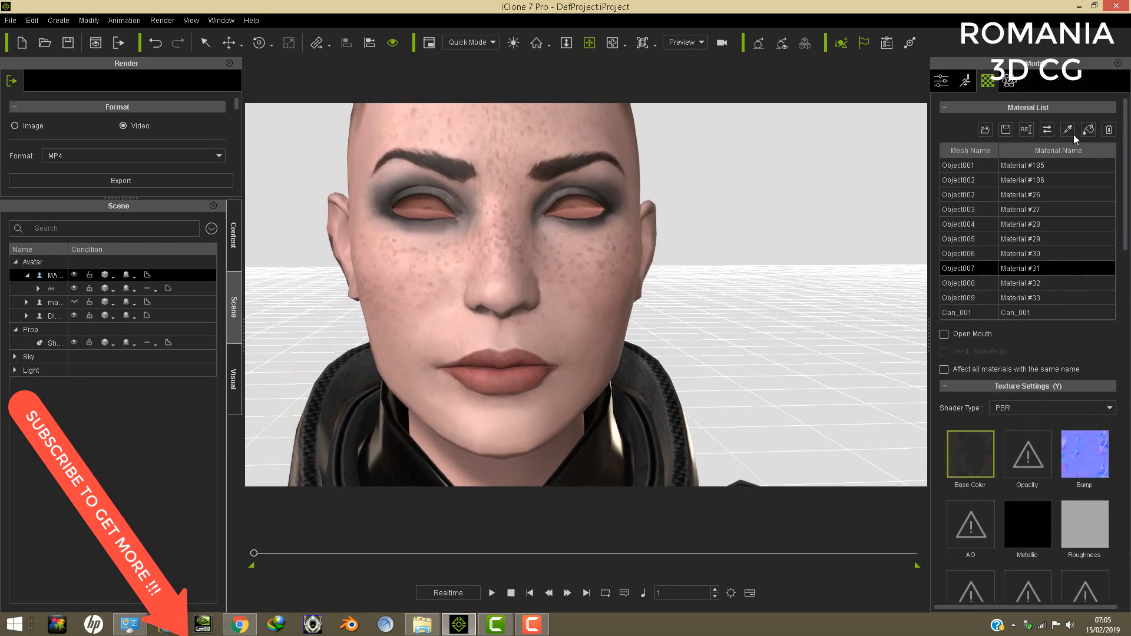
pyautogui.click(574, 210)
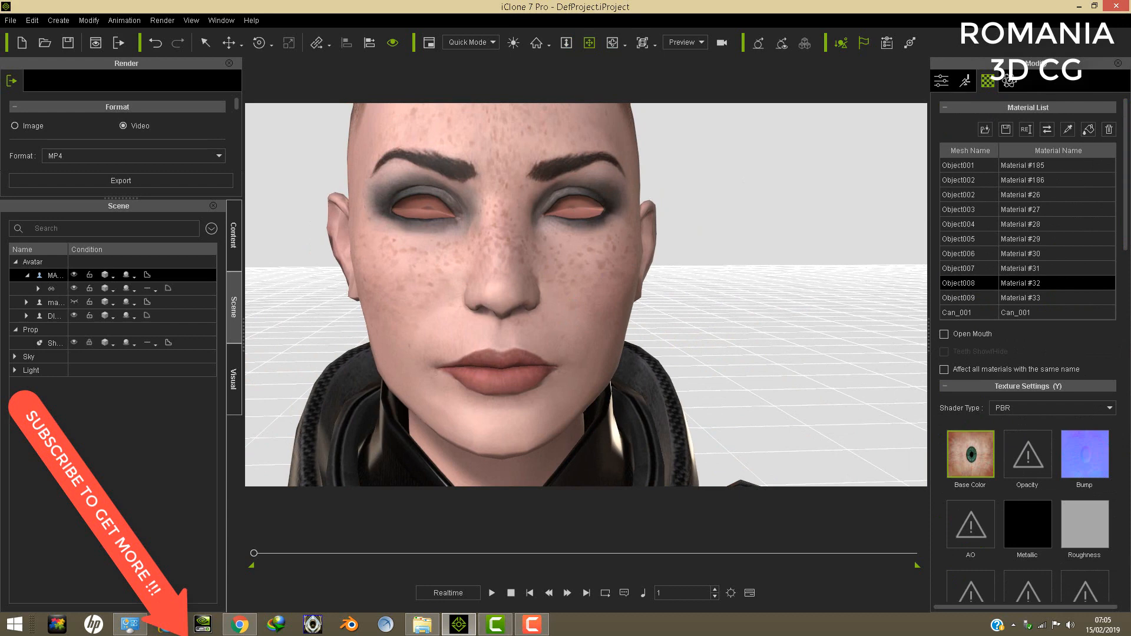
pyautogui.moveTo(1126, 220); pyautogui.dragTo(1125, 423)
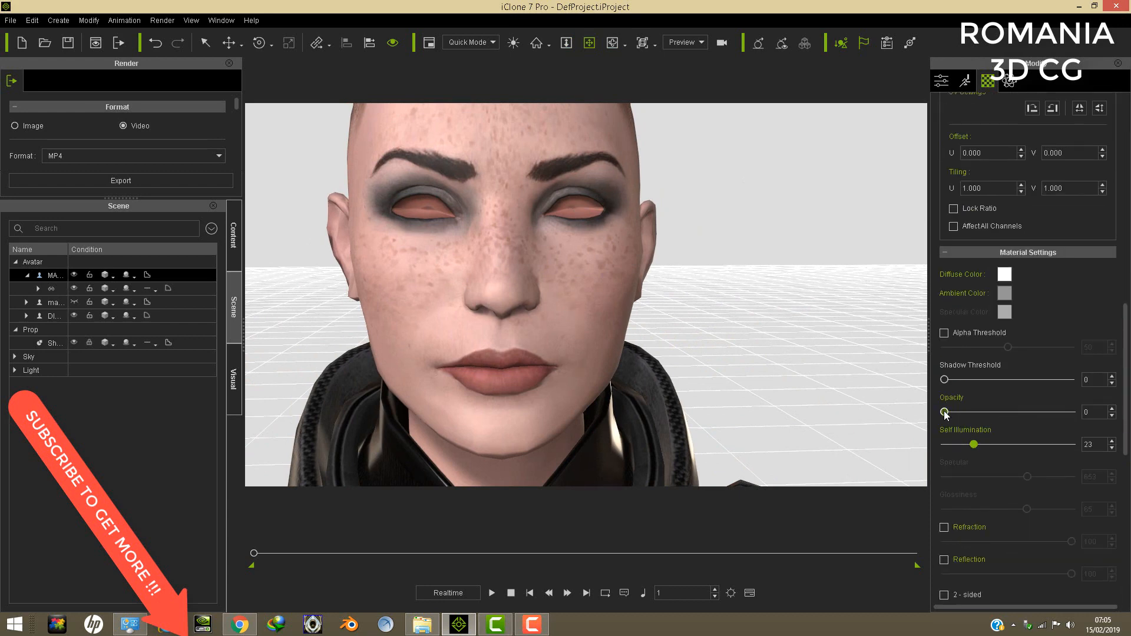
pyautogui.moveTo(944, 412); pyautogui.dragTo(1071, 411)
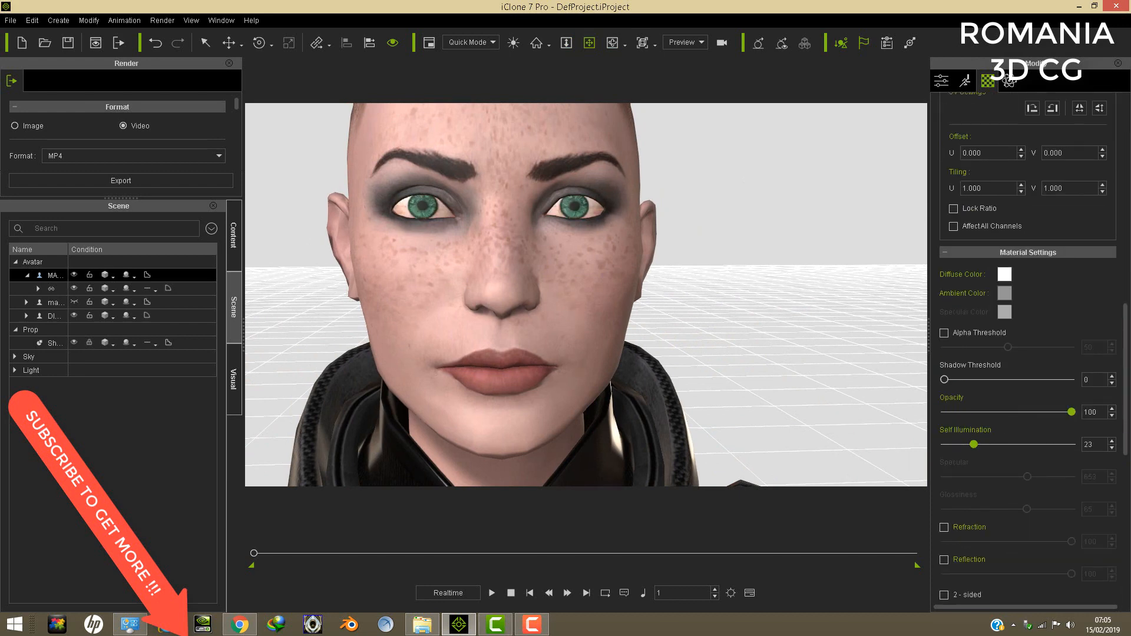
pyautogui.moveTo(509, 222); pyautogui.dragTo(522, 338)
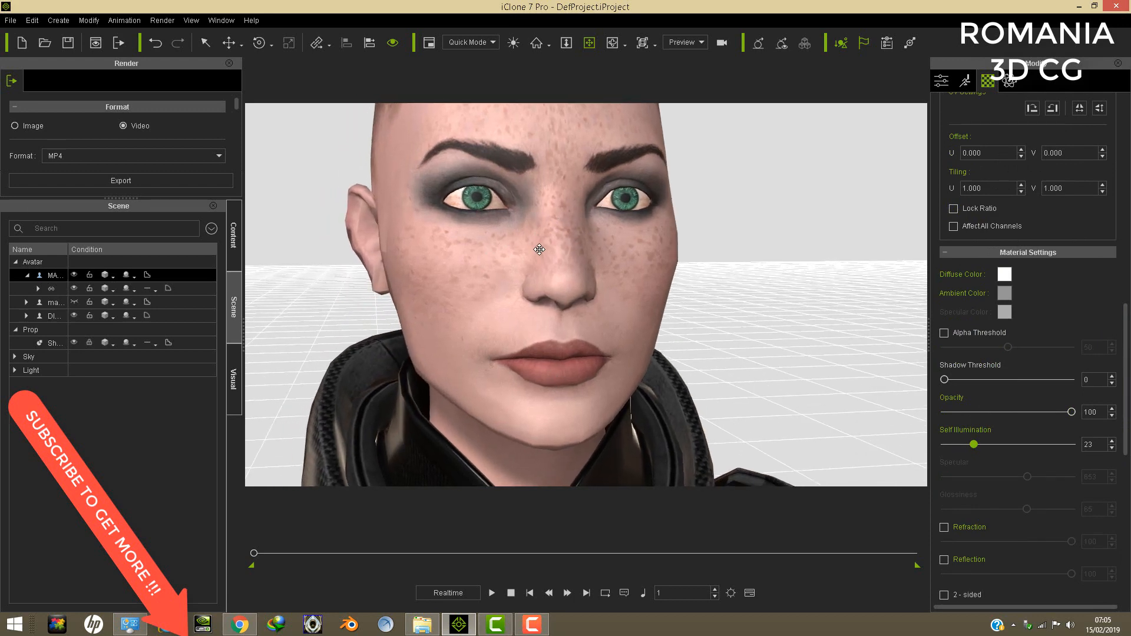
pyautogui.moveTo(511, 238)
pyautogui.mouseDown(button='right')
pyautogui.moveTo(565, 245)
pyautogui.moveTo(495, 248)
pyautogui.moveTo(493, 234)
pyautogui.mouseUp(button='right')
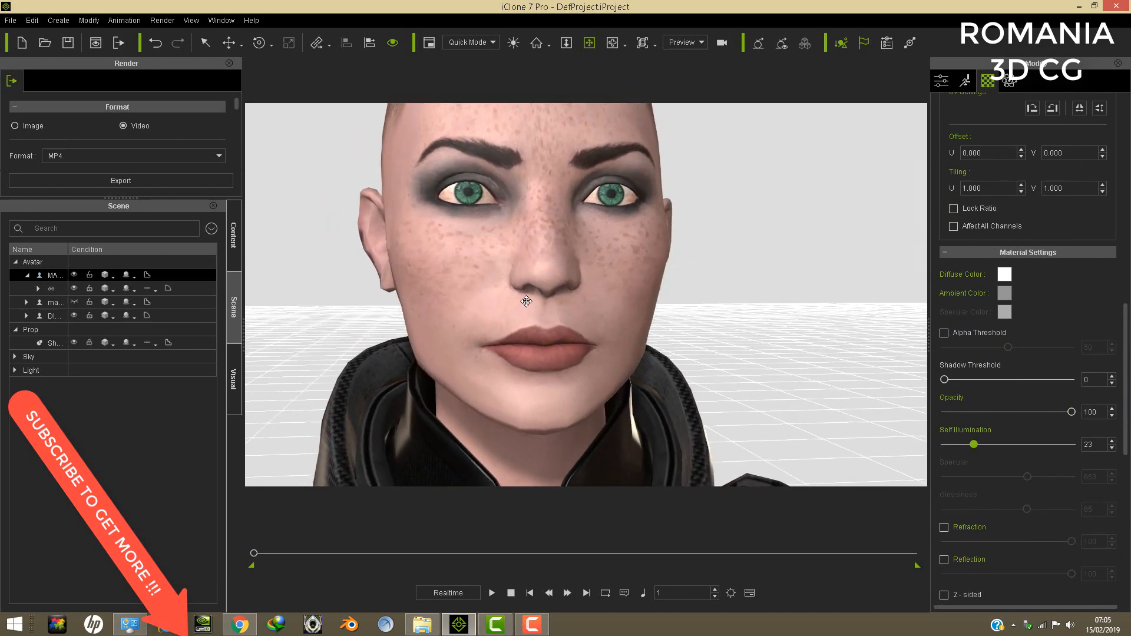
# - Set the opacity of the armoured avatar's eye material, Material #32 on Object008, to 0
pyautogui.scroll(-5, 587, 285)
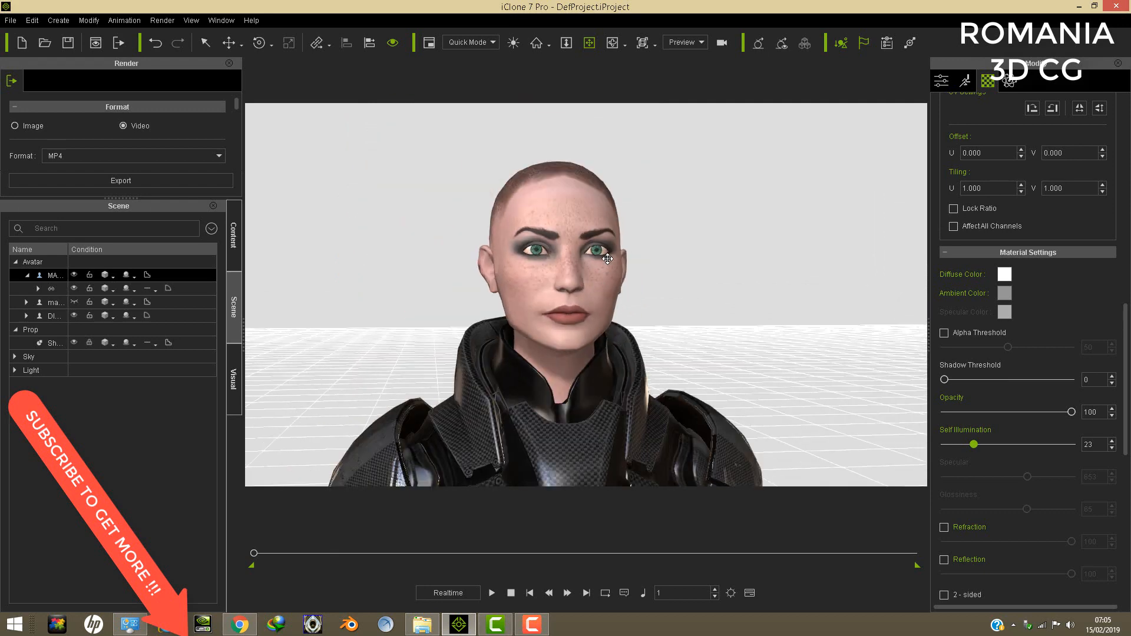
pyautogui.scroll(3, 607, 258)
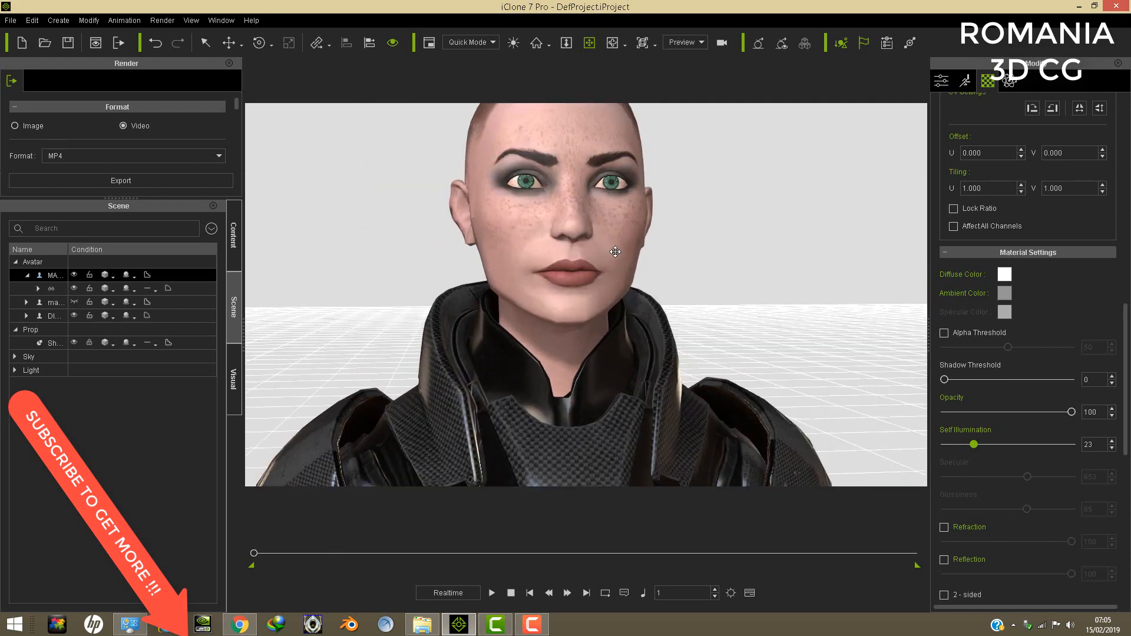
pyautogui.moveTo(614, 252); pyautogui.dragTo(634, 247, button='middle')
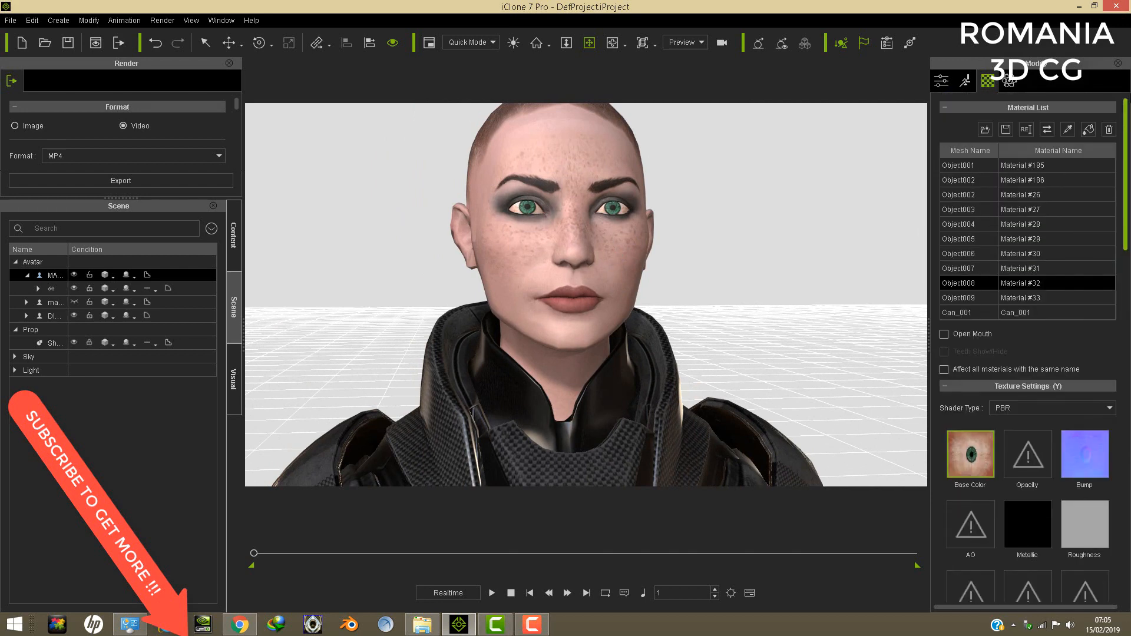
pyautogui.moveTo(1124, 337); pyautogui.dragTo(1124, 131)
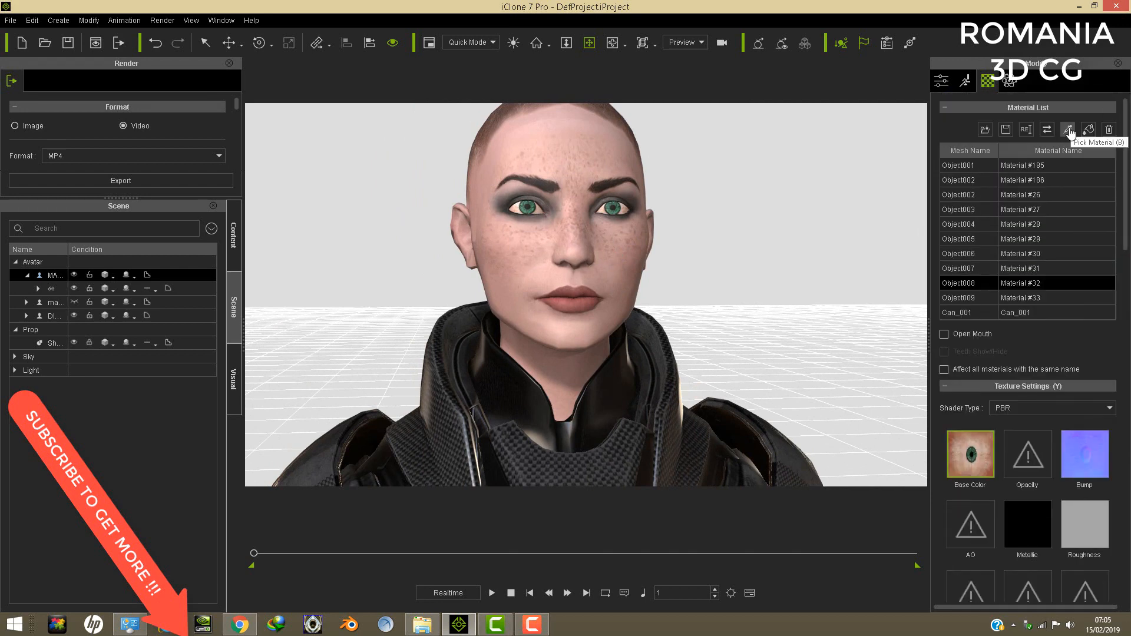
pyautogui.scroll(-10, 1113, 438)
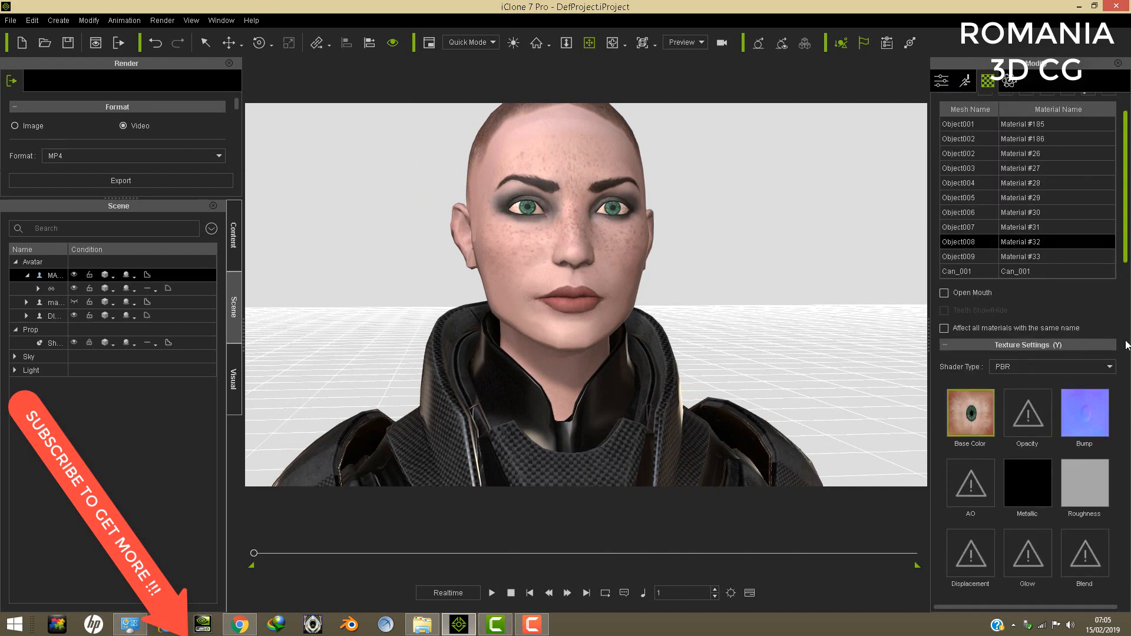
pyautogui.moveTo(1071, 312); pyautogui.dragTo(764, 330)
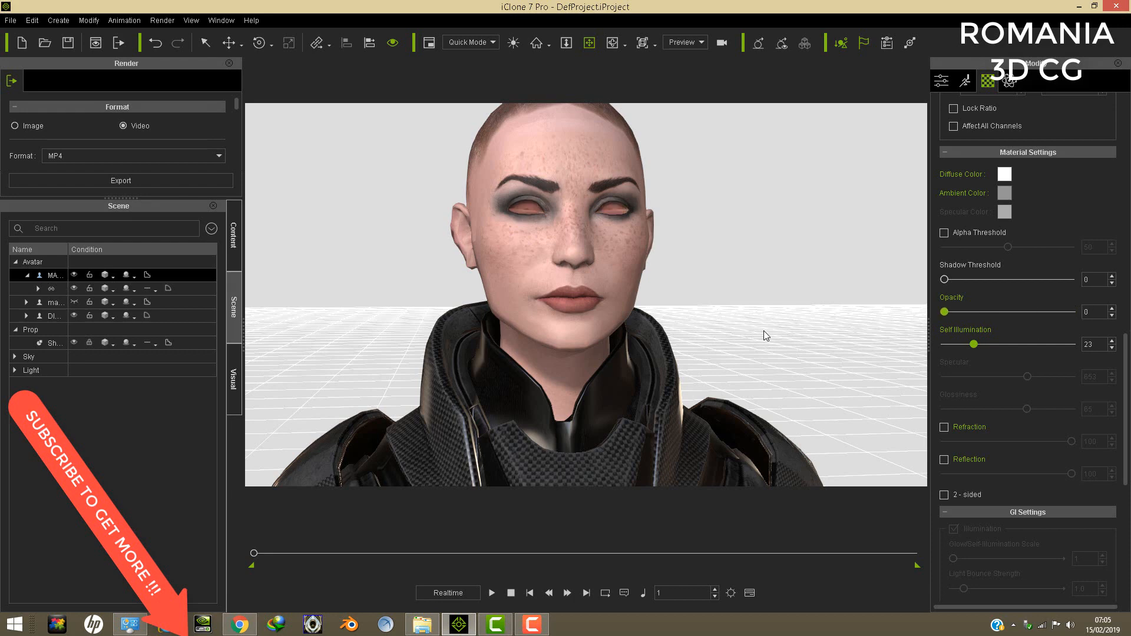
# - Pick the armoured avatar's face material, Material #33 on Object009, and set its opacity to 0
pyautogui.moveTo(1125, 389); pyautogui.dragTo(1125, 156)
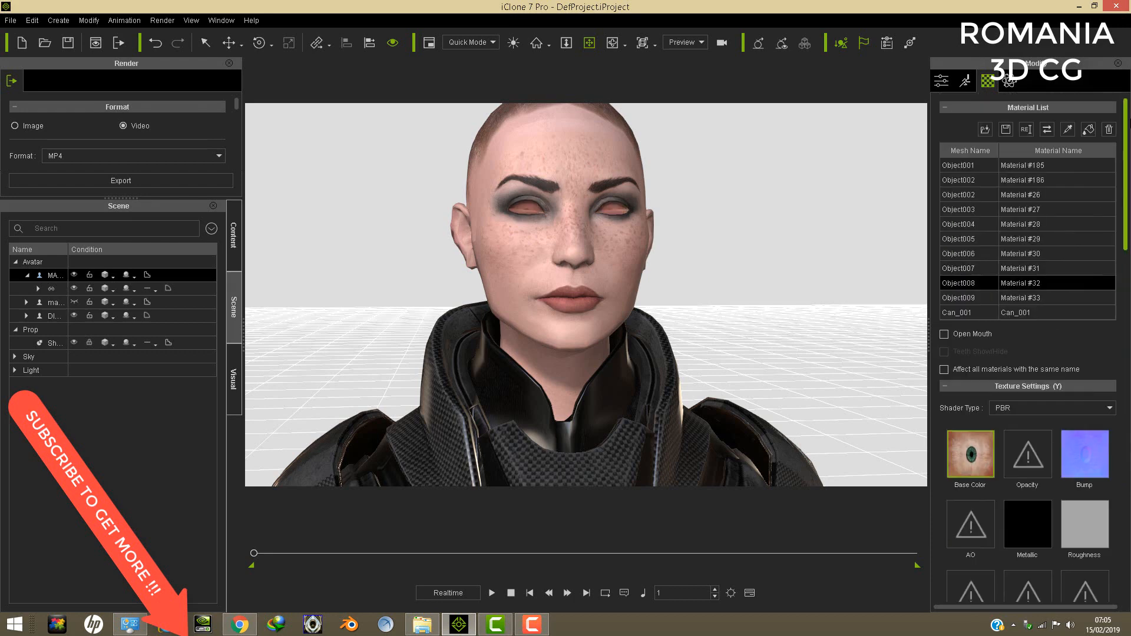
pyautogui.click(1067, 129)
pyautogui.click(583, 168)
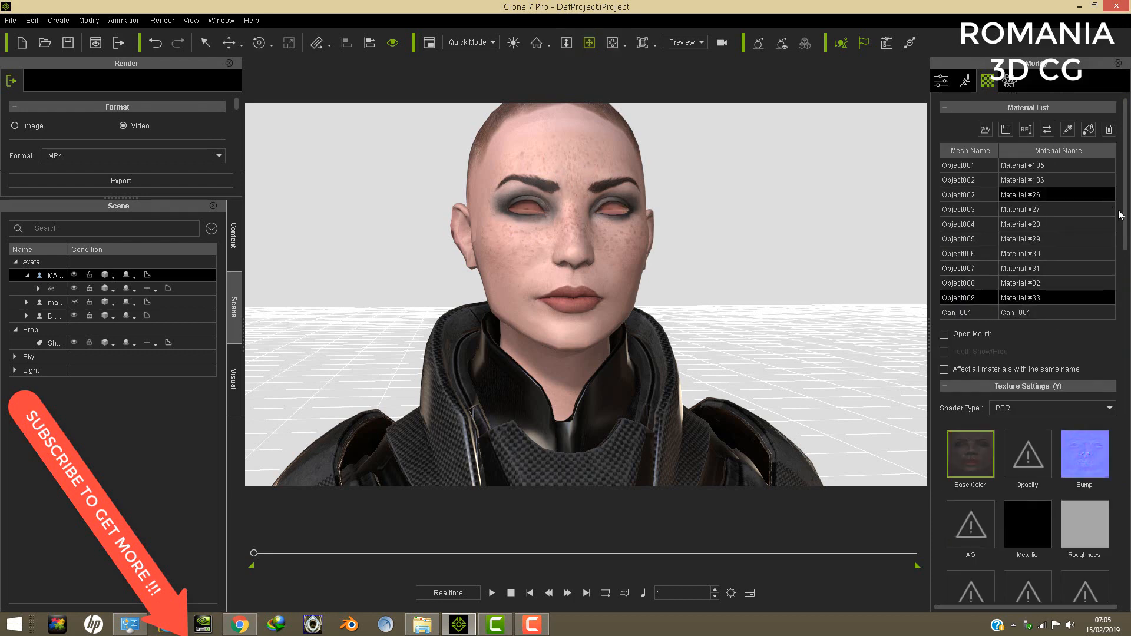
pyautogui.moveTo(1124, 245); pyautogui.dragTo(1127, 443)
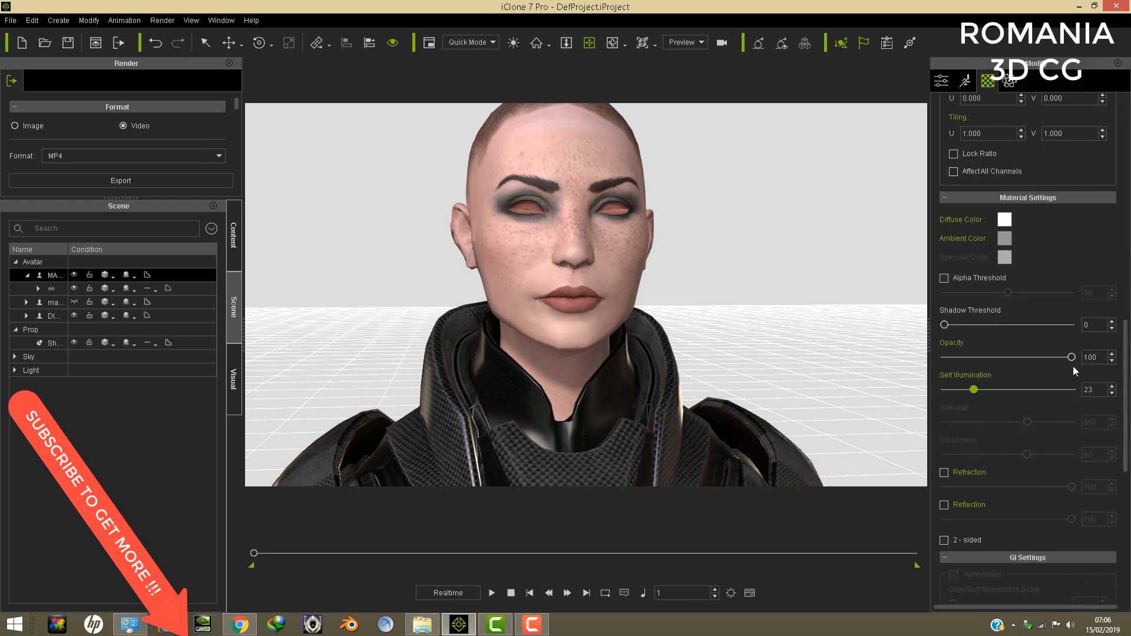
pyautogui.moveTo(1069, 356); pyautogui.dragTo(931, 354)
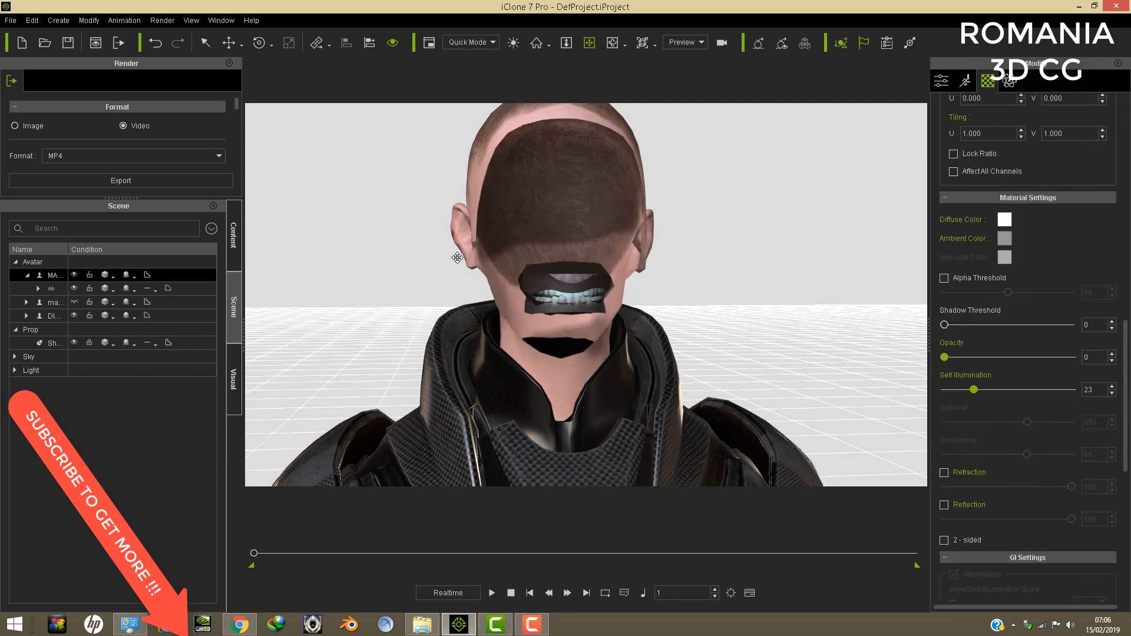
# - Pick the armoured avatar's scalp material, Material #31 on Object007, and set its opacity to 0
pyautogui.moveTo(456, 257); pyautogui.dragTo(895, 289, button='right')
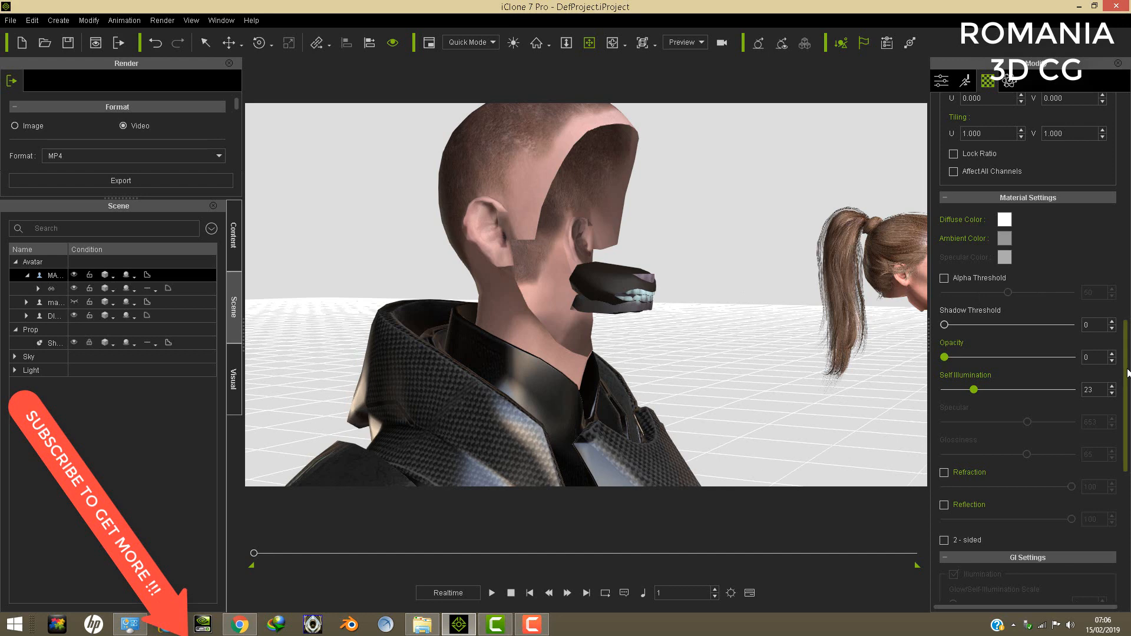
pyautogui.moveTo(1126, 372); pyautogui.dragTo(1126, 148)
pyautogui.click(1067, 129)
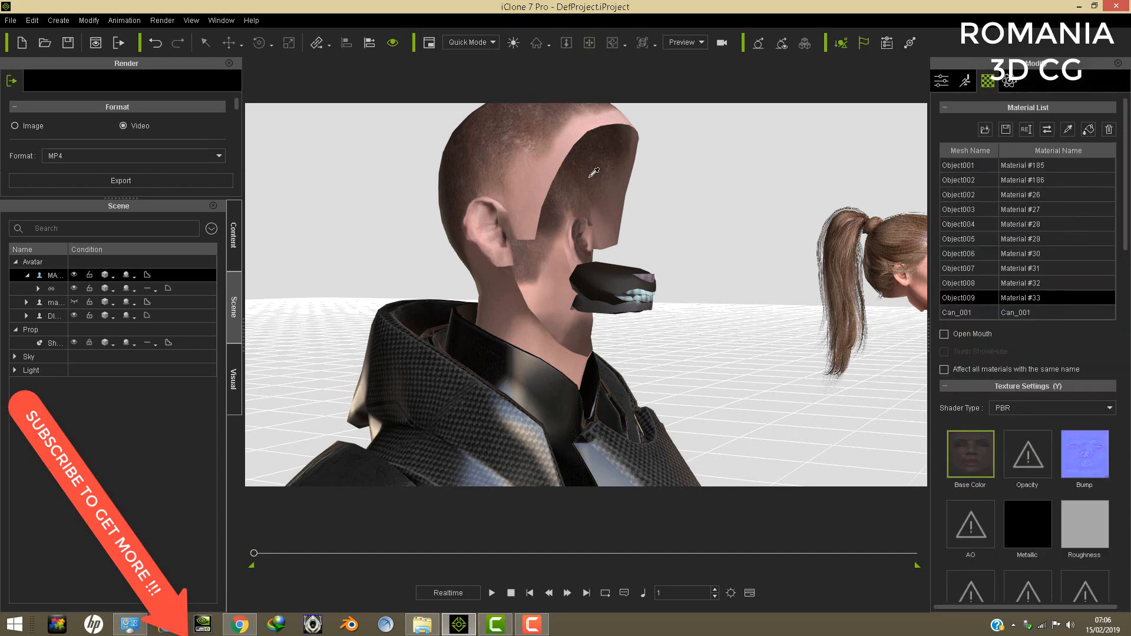
pyautogui.click(527, 178)
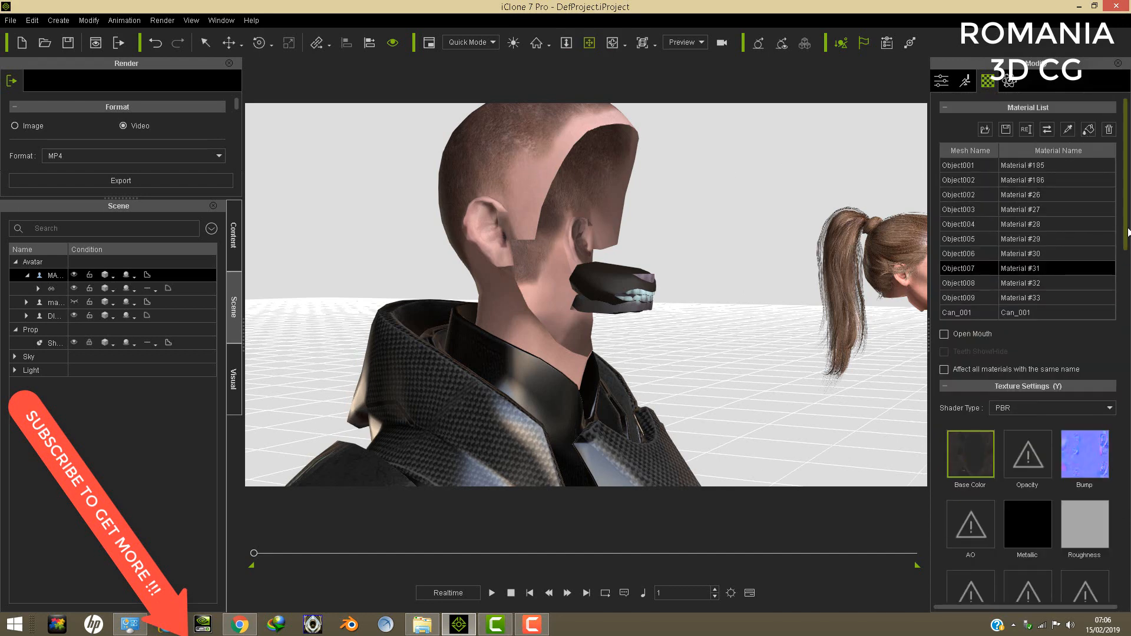
pyautogui.moveTo(1125, 233); pyautogui.dragTo(1117, 414)
pyautogui.scroll(-2, 1096, 430)
pyautogui.moveTo(1071, 467); pyautogui.dragTo(868, 474)
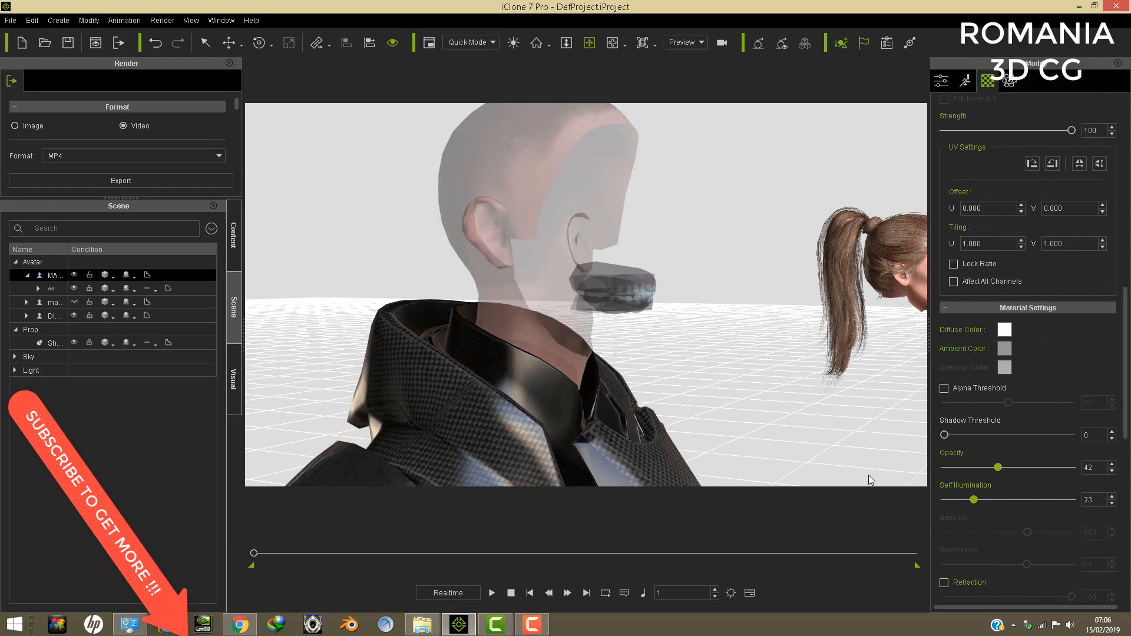
# - Examine the armour's empty collar and chest up close from the front and above
pyautogui.moveTo(587, 278); pyautogui.dragTo(308, 336, button='right')
pyautogui.scroll(-4, 575, 341)
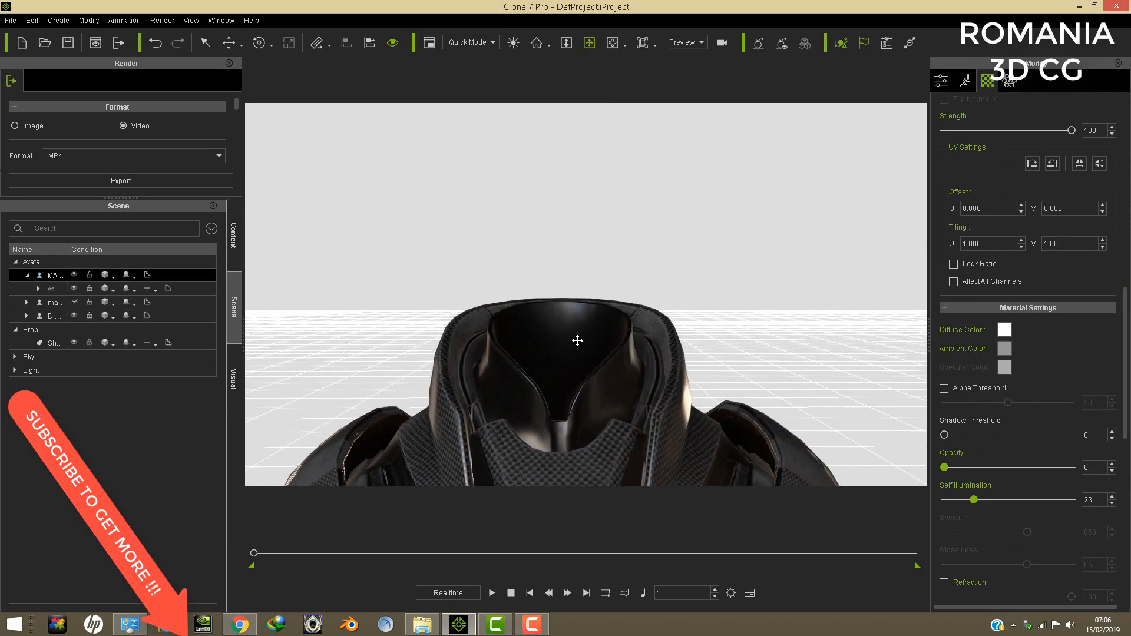
pyautogui.scroll(4, 596, 329)
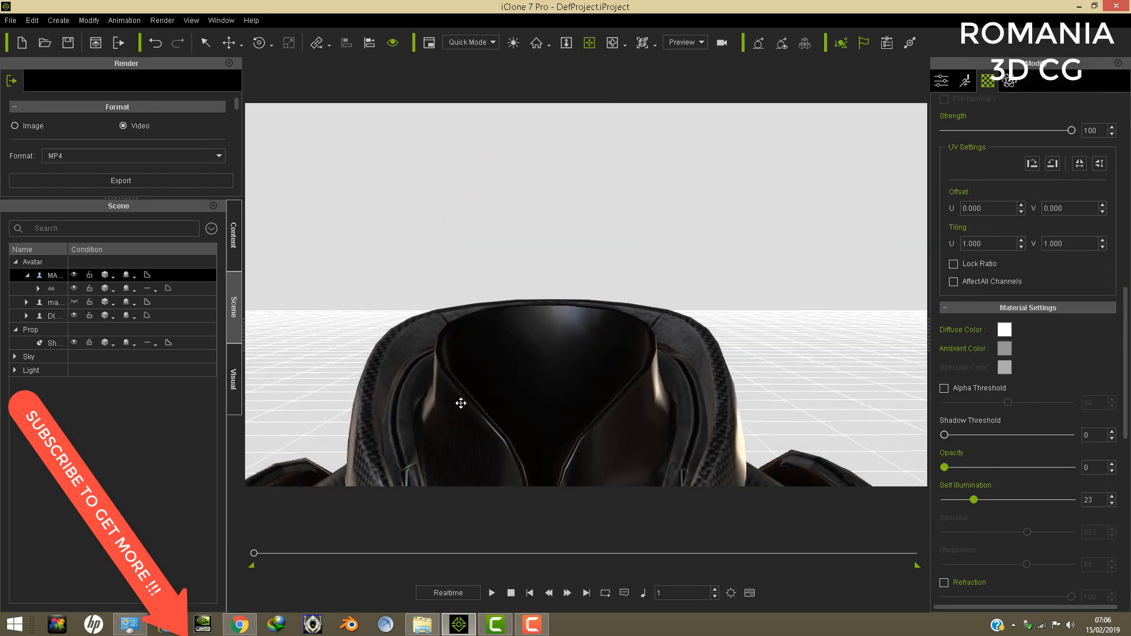
pyautogui.moveTo(559, 369); pyautogui.dragTo(436, 322, button='right')
pyautogui.scroll(-5, 595, 313)
pyautogui.moveTo(599, 342); pyautogui.dragTo(597, 248)
pyautogui.scroll(5, 590, 262)
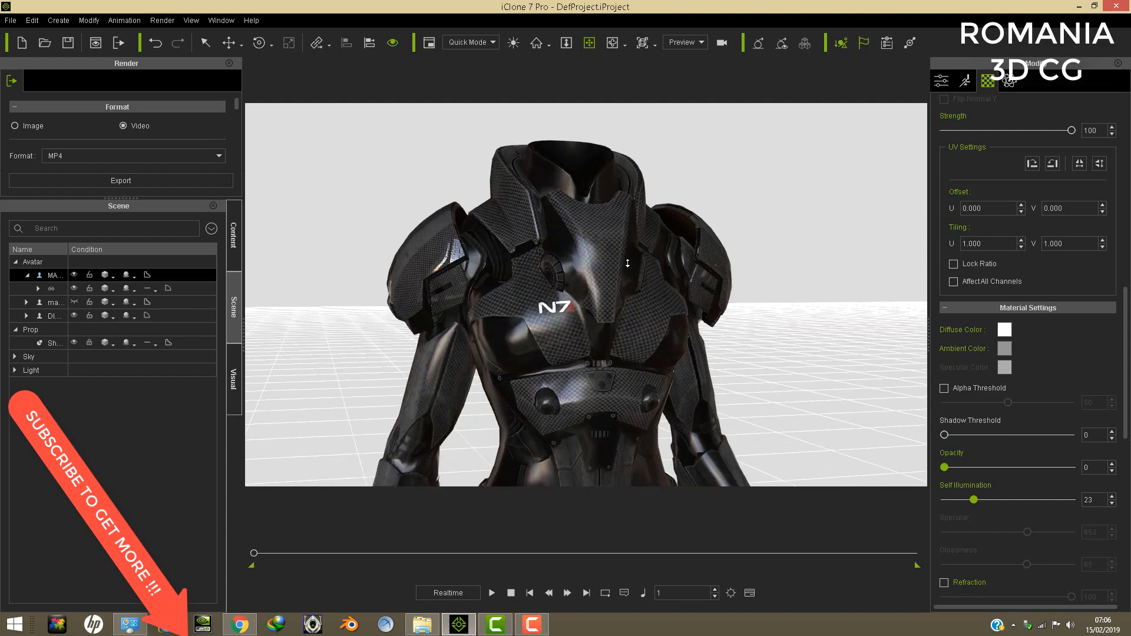
pyautogui.moveTo(605, 267); pyautogui.dragTo(615, 308)
pyautogui.moveTo(615, 308)
pyautogui.mouseDown(button='right')
pyautogui.moveTo(360, 330)
pyautogui.moveTo(479, 333)
pyautogui.moveTo(628, 306)
pyautogui.mouseUp(button='right')
# - Examine the headless armoured body at full length, then its torso and arms from the front
pyautogui.scroll(-8, 627, 306)
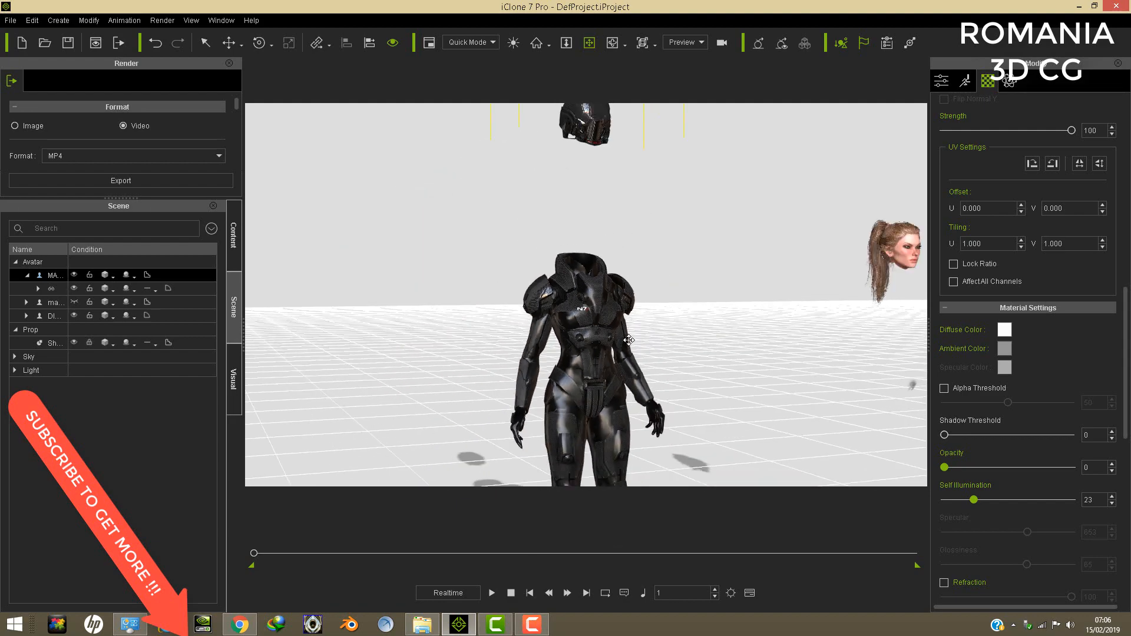
pyautogui.moveTo(628, 306); pyautogui.dragTo(632, 234)
pyautogui.moveTo(631, 234); pyautogui.dragTo(469, 275, button='right')
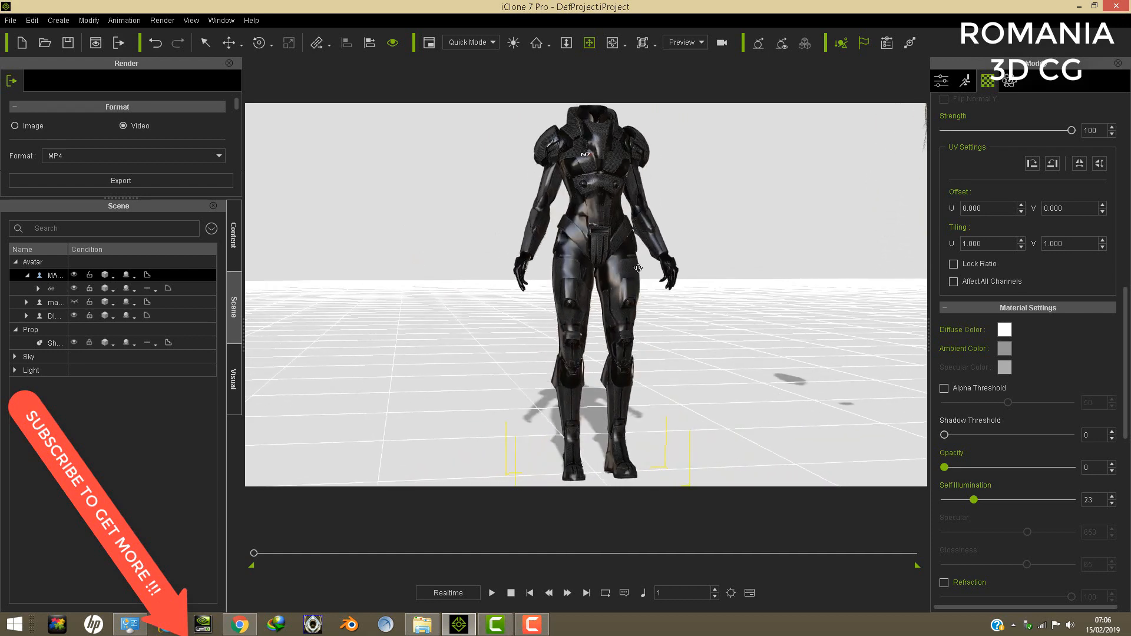
pyautogui.moveTo(637, 268); pyautogui.dragTo(616, 219, button='right')
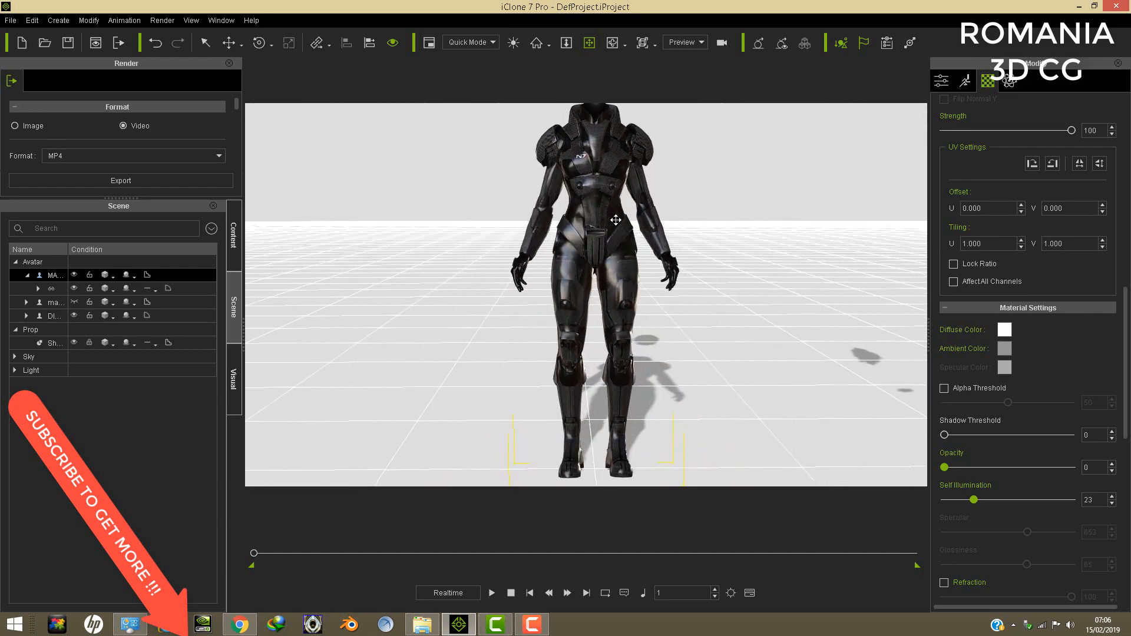
pyautogui.moveTo(616, 220); pyautogui.dragTo(572, 225, button='middle')
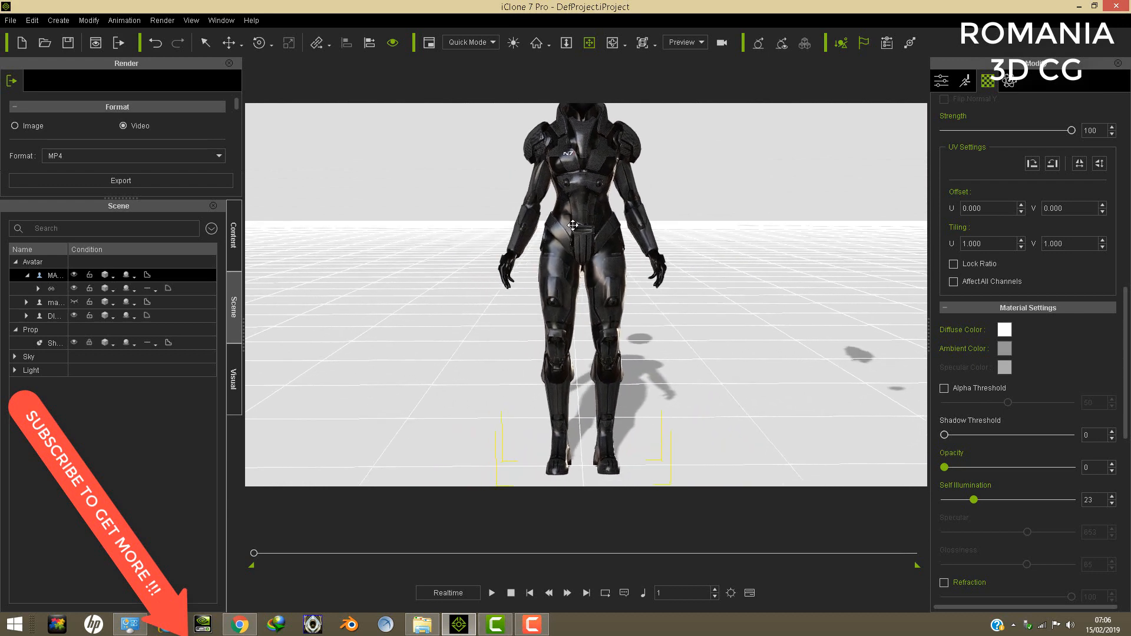
pyautogui.moveTo(573, 225); pyautogui.dragTo(589, 200, button='right')
pyautogui.scroll(5, 575, 221)
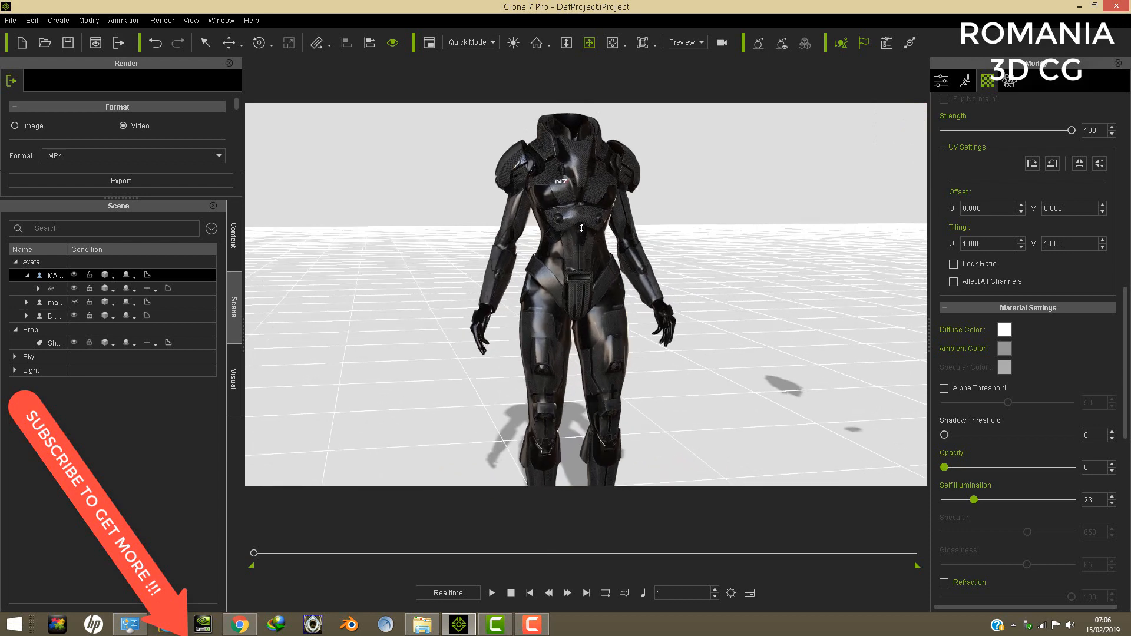
pyautogui.moveTo(578, 209); pyautogui.dragTo(581, 245, button='middle')
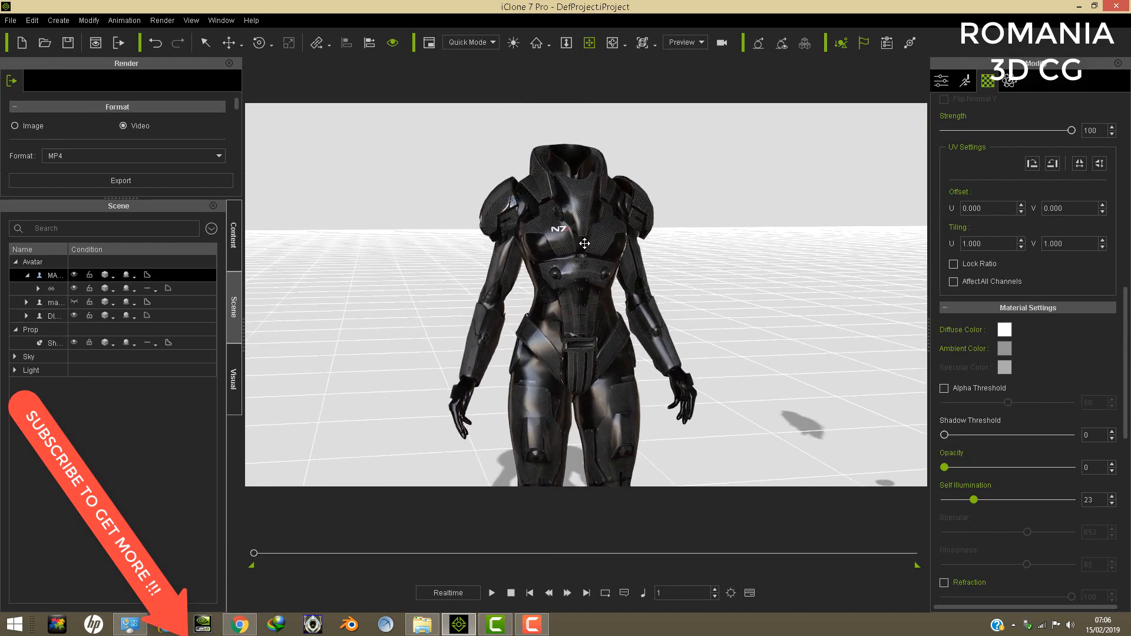
pyautogui.scroll(2, 584, 243)
pyautogui.scroll(-3, 585, 241)
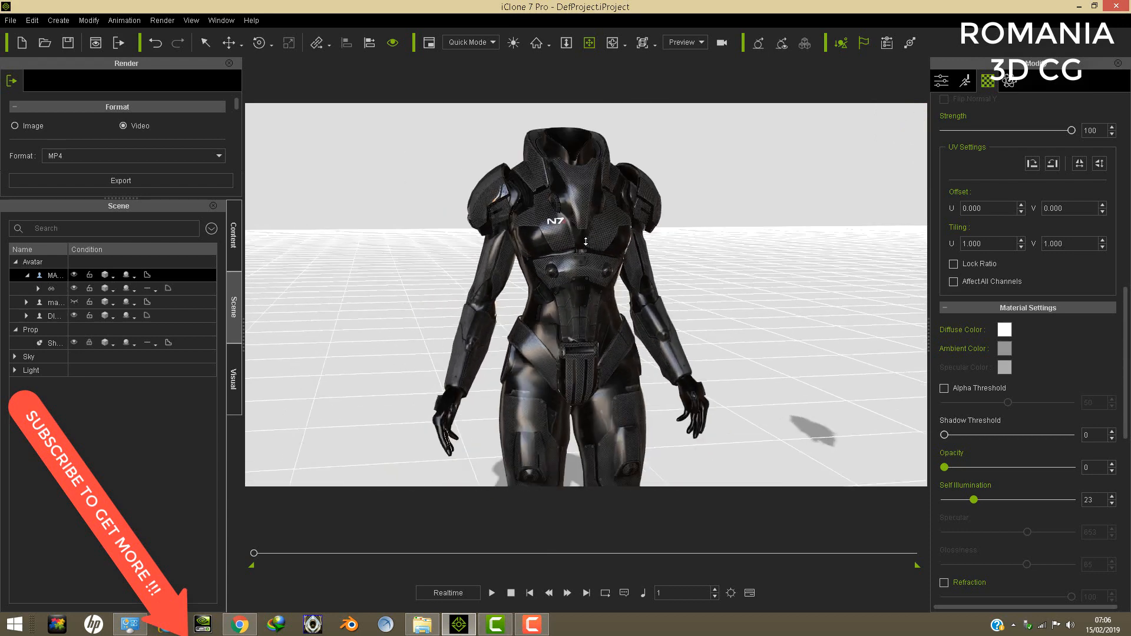
pyautogui.moveTo(544, 235); pyautogui.dragTo(497, 263, button='right')
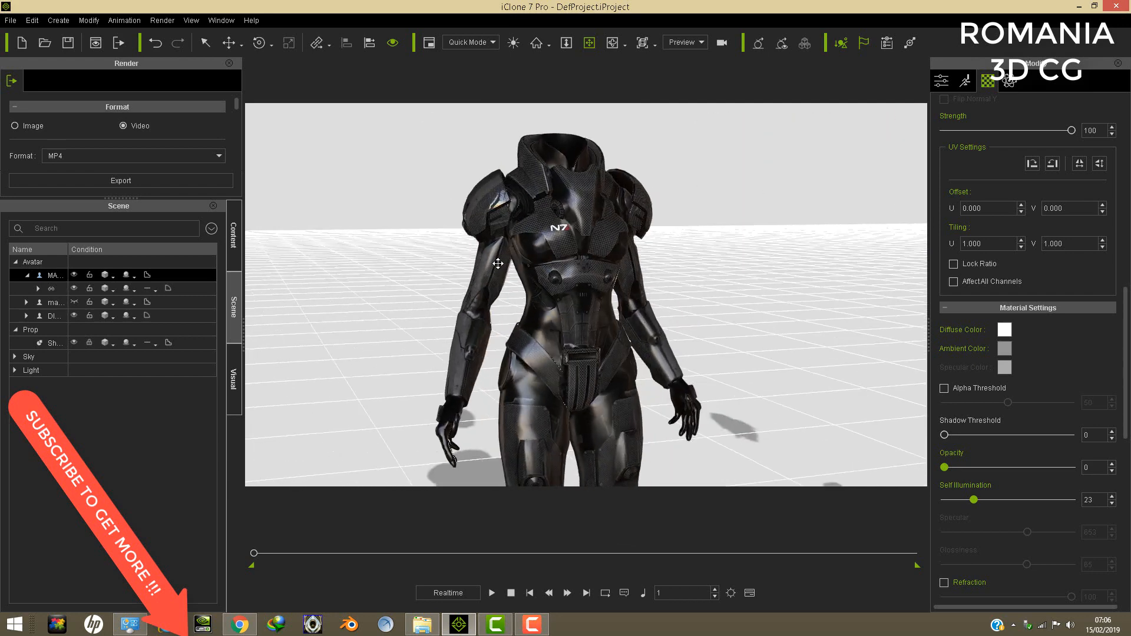
pyautogui.moveTo(605, 231); pyautogui.dragTo(589, 291, button='right')
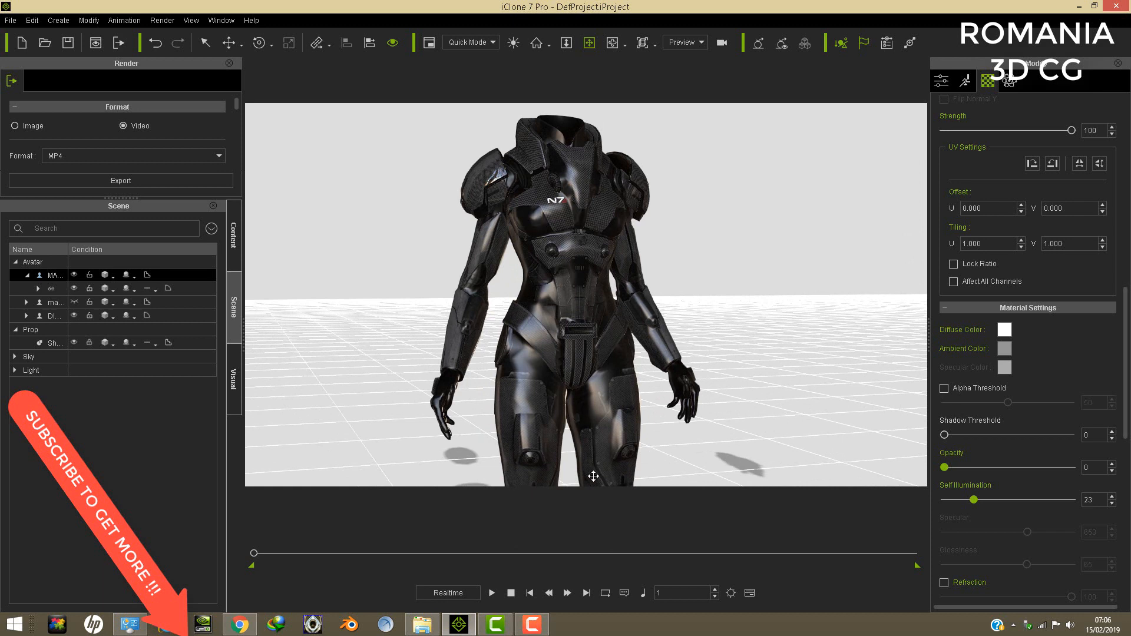
pyautogui.click(1078, 7)
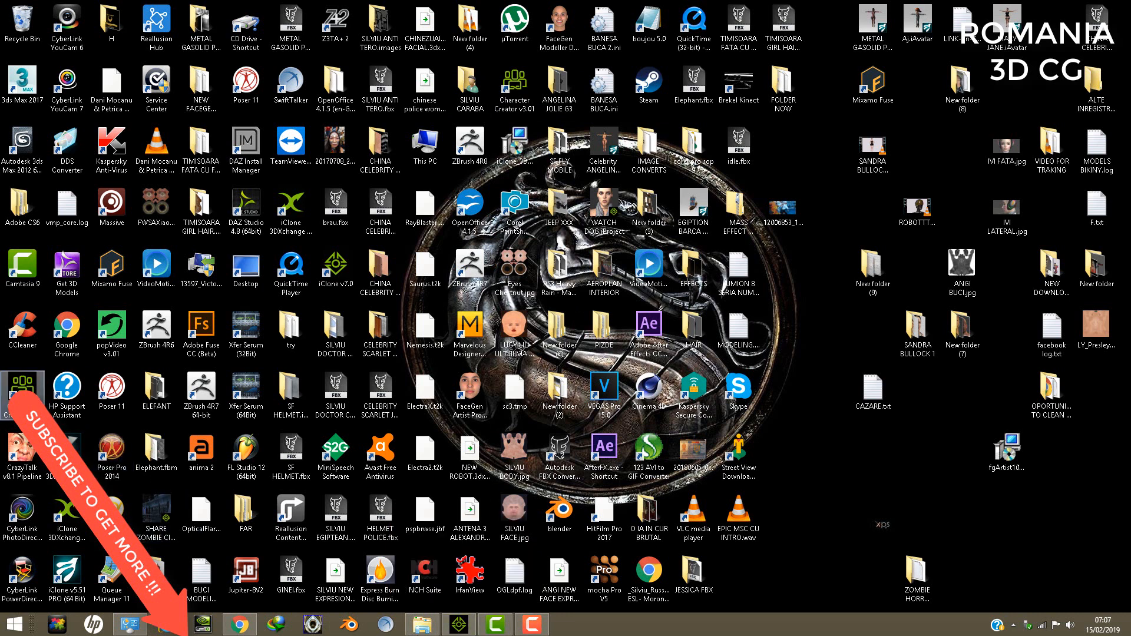
pyautogui.click(464, 631)
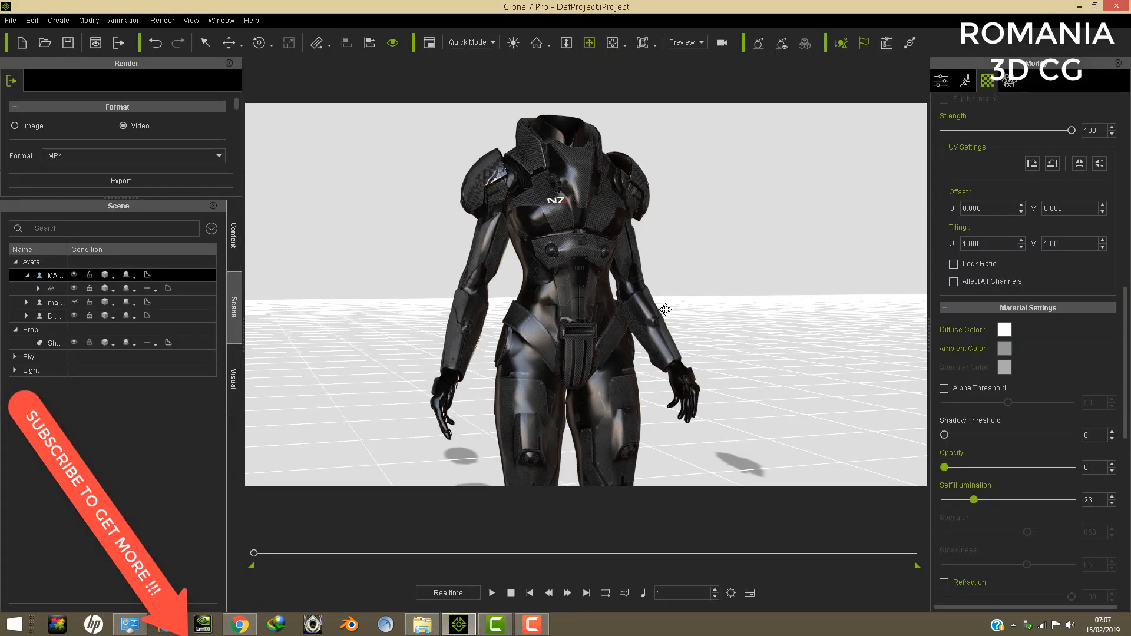
# - Select the separate ponytailed head avatar beside the armoured body and unlink it from its parent
pyautogui.moveTo(615, 243); pyautogui.dragTo(614, 283)
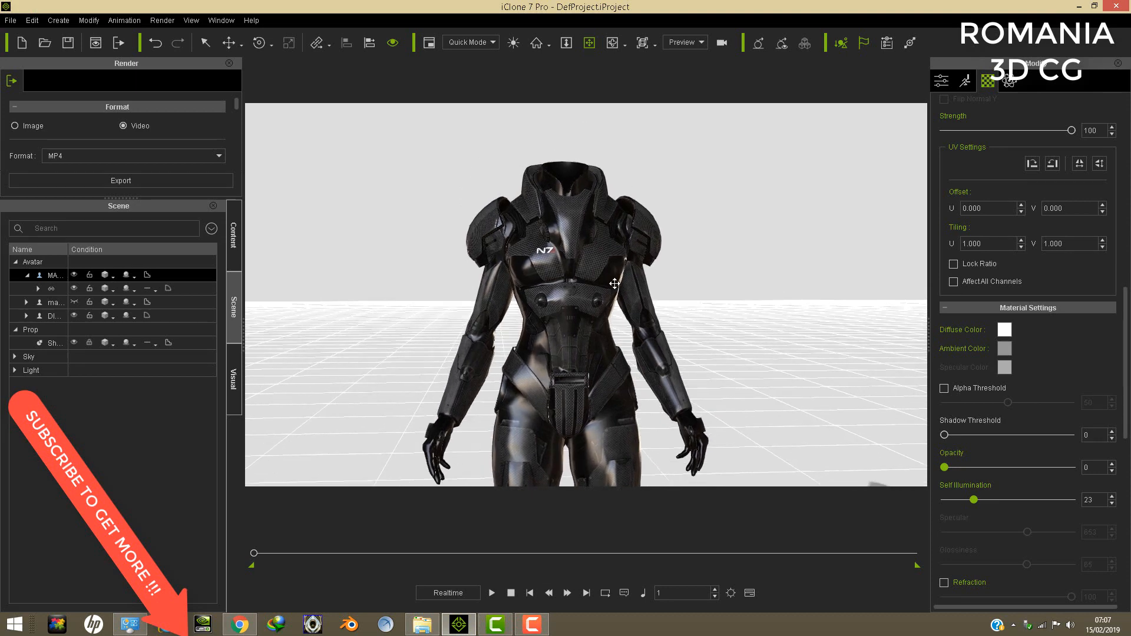
pyautogui.scroll(-5, 618, 270)
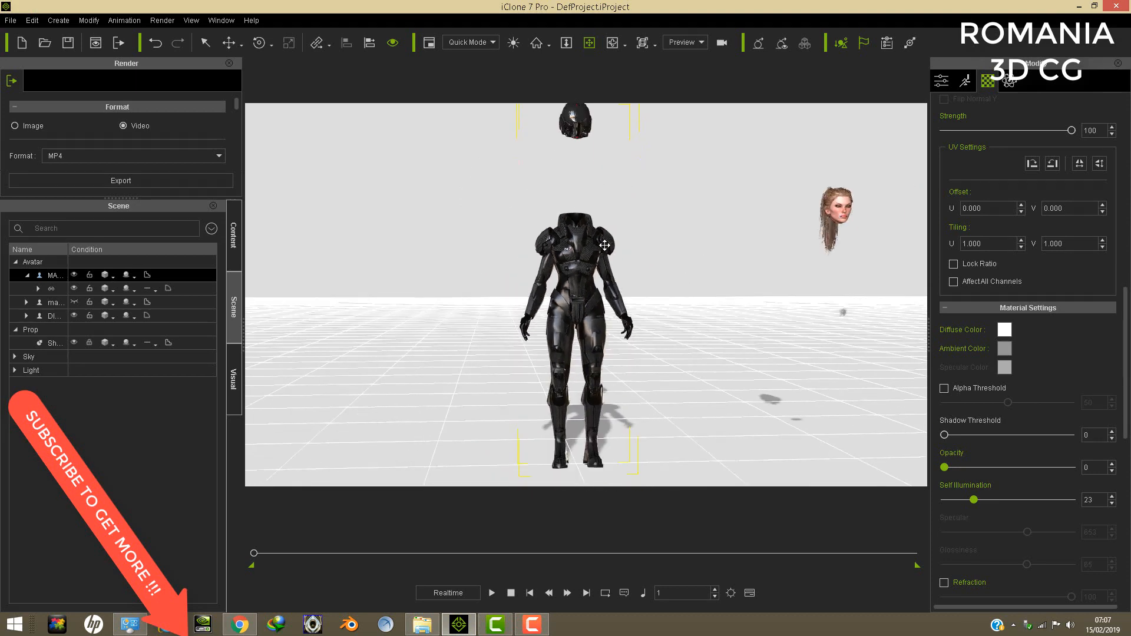
pyautogui.moveTo(846, 234); pyautogui.dragTo(838, 223)
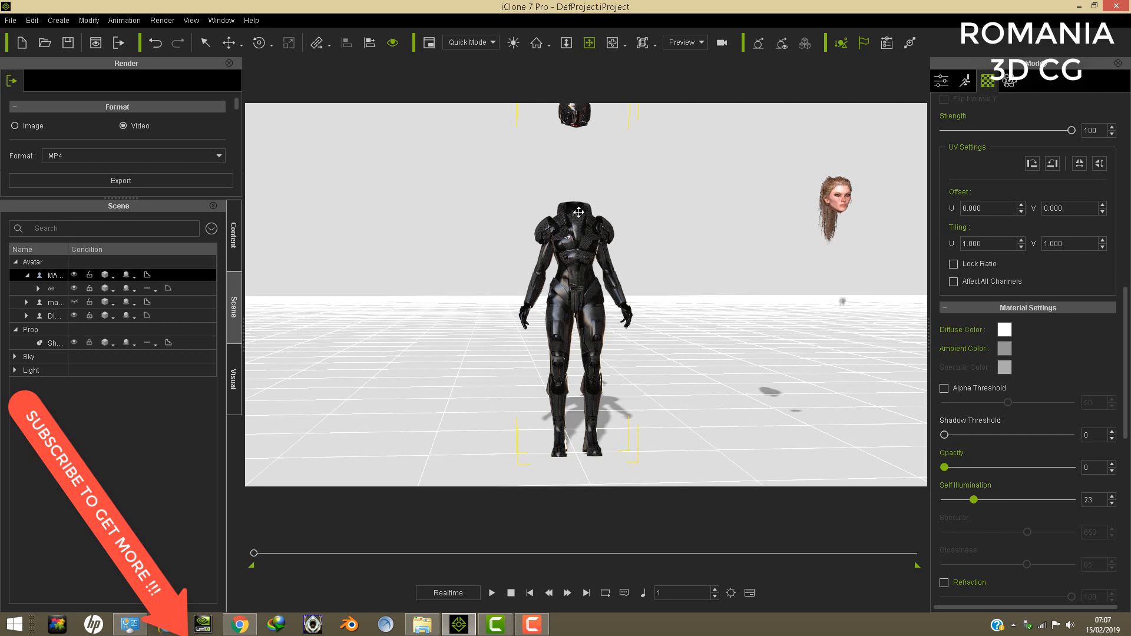
pyautogui.click(837, 202)
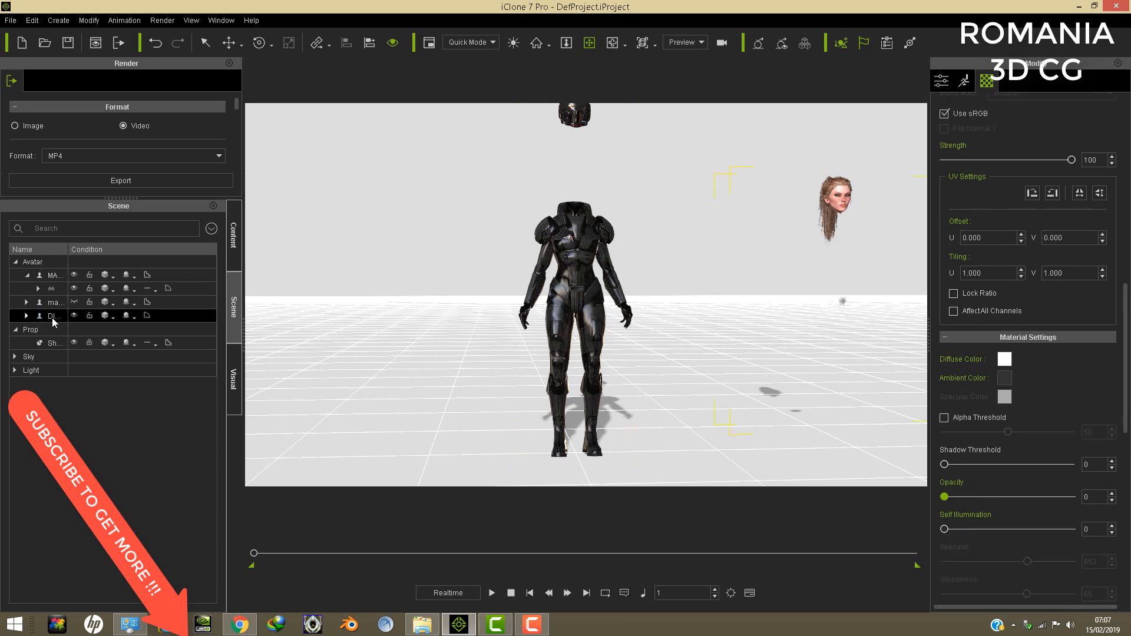
pyautogui.moveTo(827, 206); pyautogui.dragTo(827, 199)
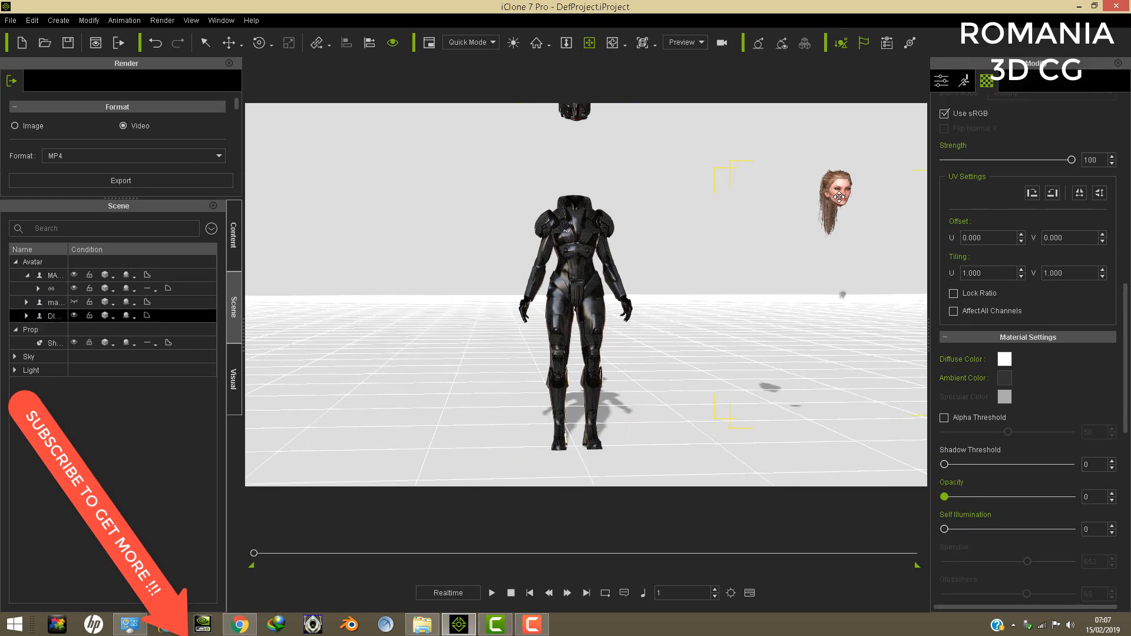
pyautogui.rightClick(839, 197)
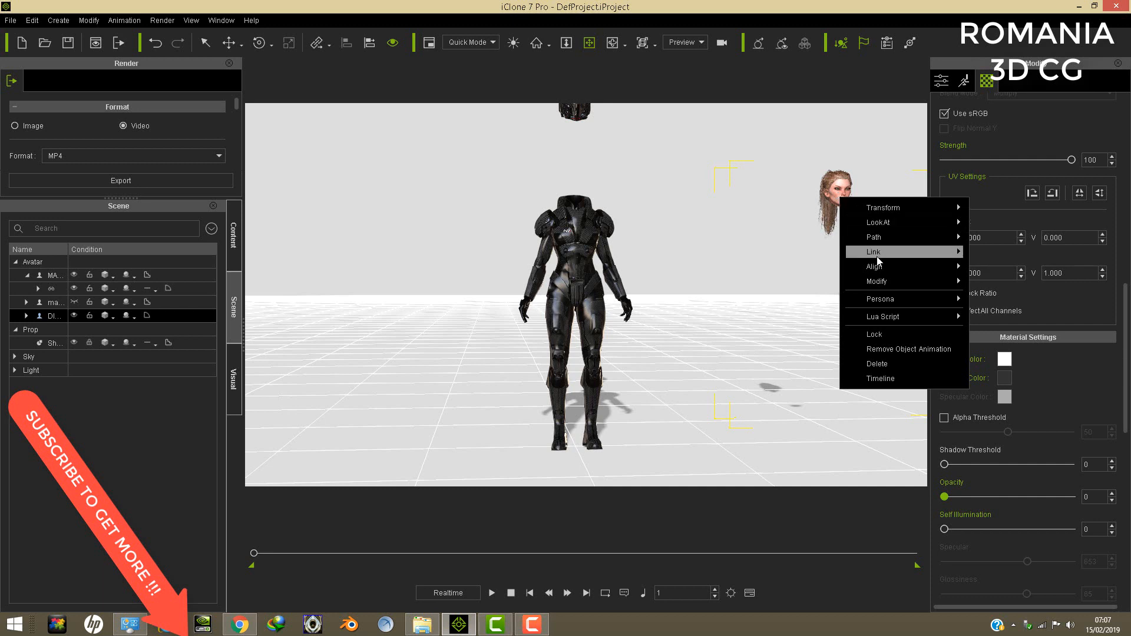
pyautogui.moveTo(949, 261)
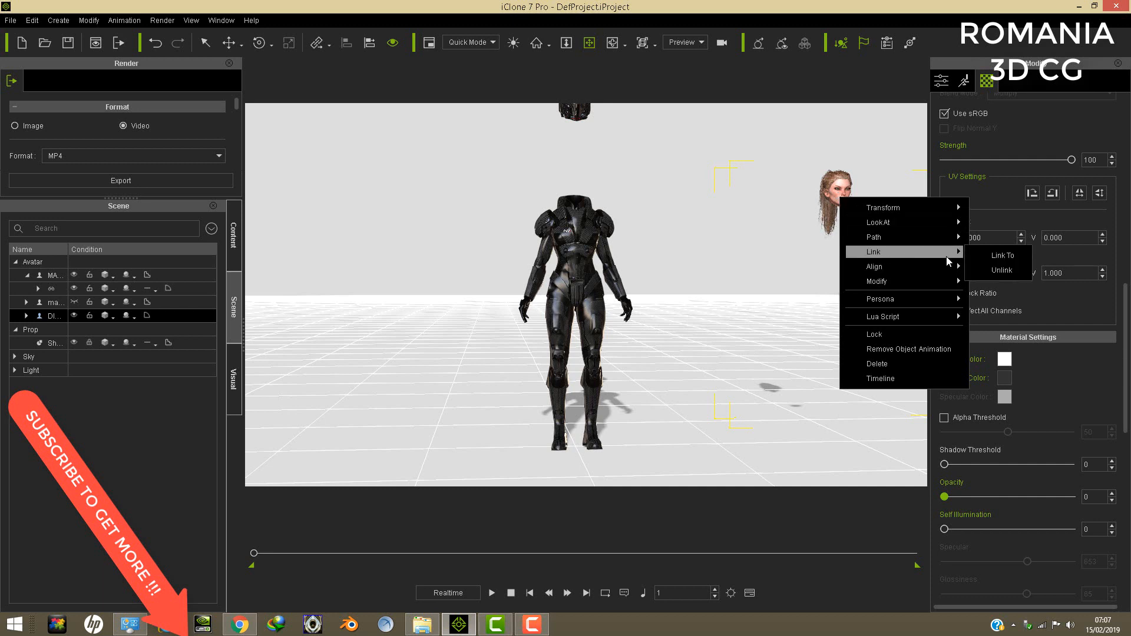
pyautogui.click(1003, 270)
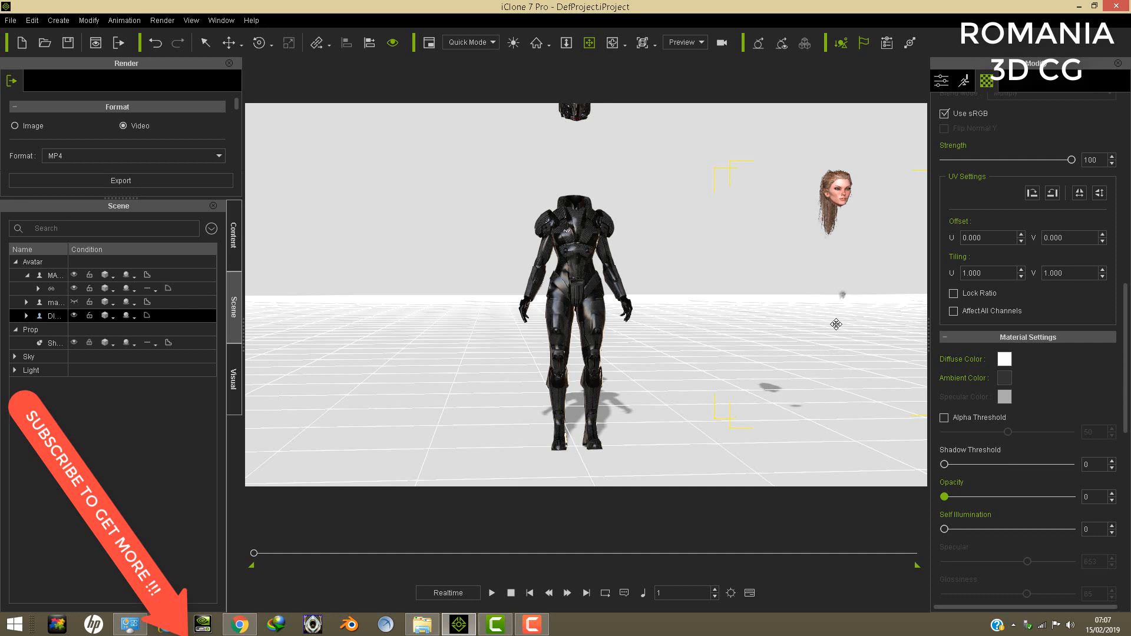
# - Examine the separate ponytailed head up close, checking its face, neck edge and hair from several angles
pyautogui.moveTo(845, 271); pyautogui.dragTo(816, 275, button='right')
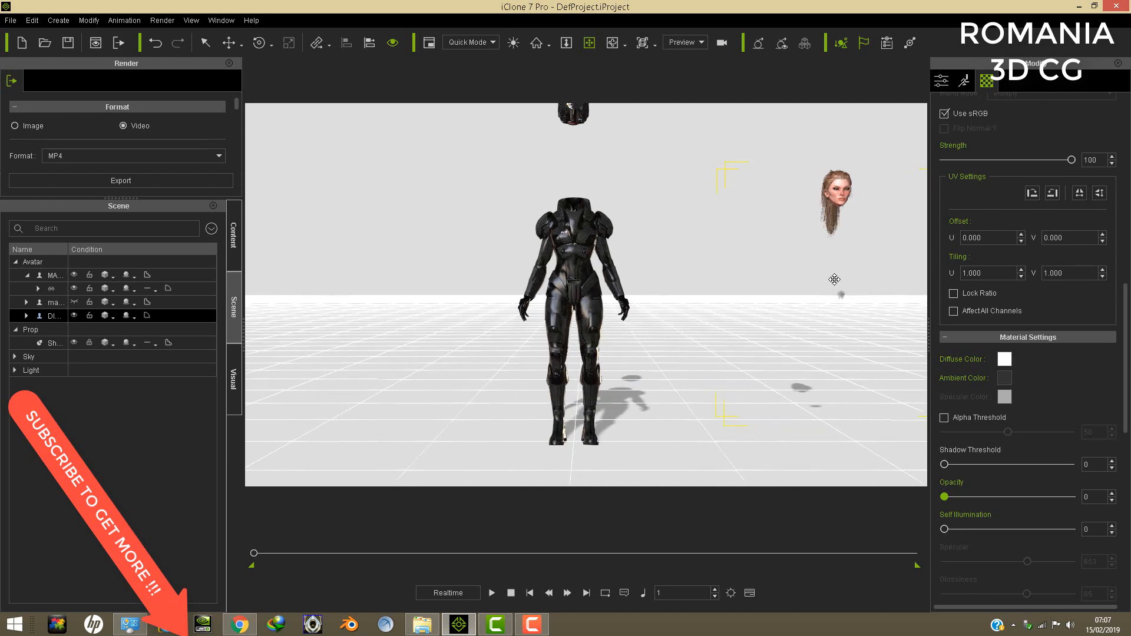
pyautogui.moveTo(846, 268); pyautogui.dragTo(853, 271, button='middle')
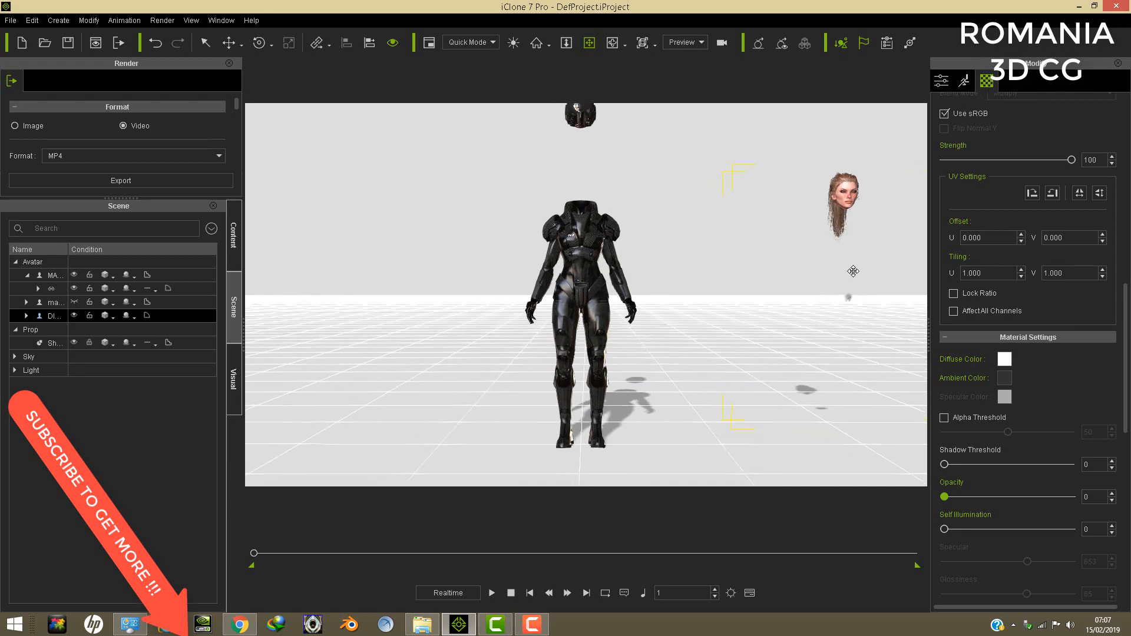
pyautogui.moveTo(827, 214); pyautogui.dragTo(811, 213, button='middle')
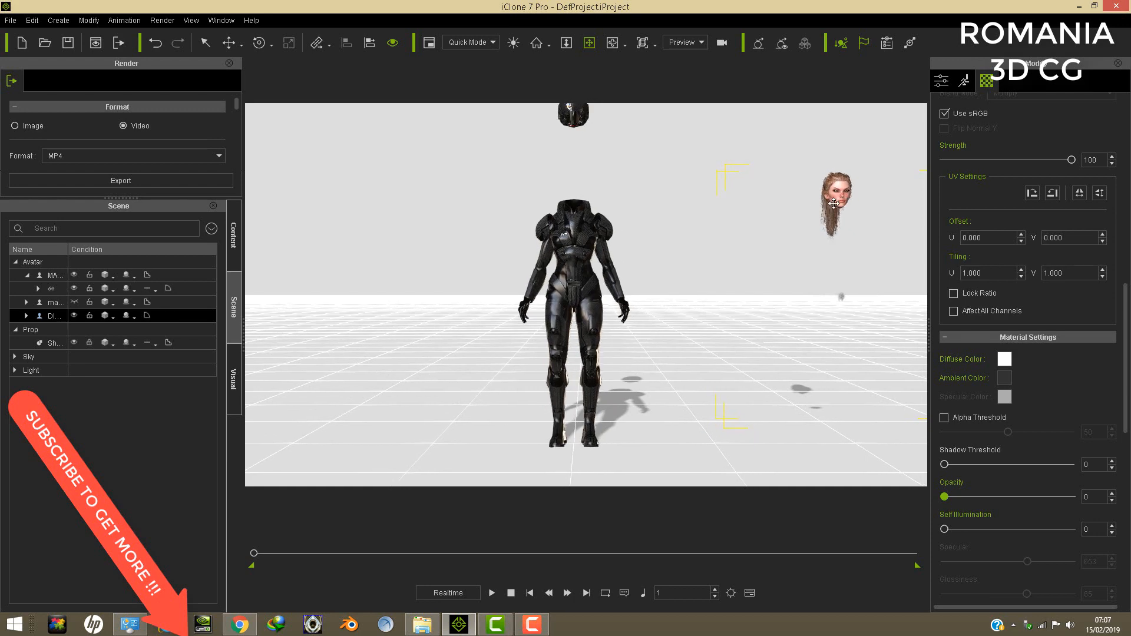
pyautogui.moveTo(859, 199); pyautogui.dragTo(898, 218, button='right')
pyautogui.scroll(2, 847, 227)
pyautogui.scroll(2, 847, 227)
pyautogui.moveTo(846, 228); pyautogui.dragTo(630, 324, button='middle')
pyautogui.scroll(3, 838, 268)
pyautogui.moveTo(838, 268); pyautogui.dragTo(703, 262, button='middle')
pyautogui.scroll(2, 835, 254)
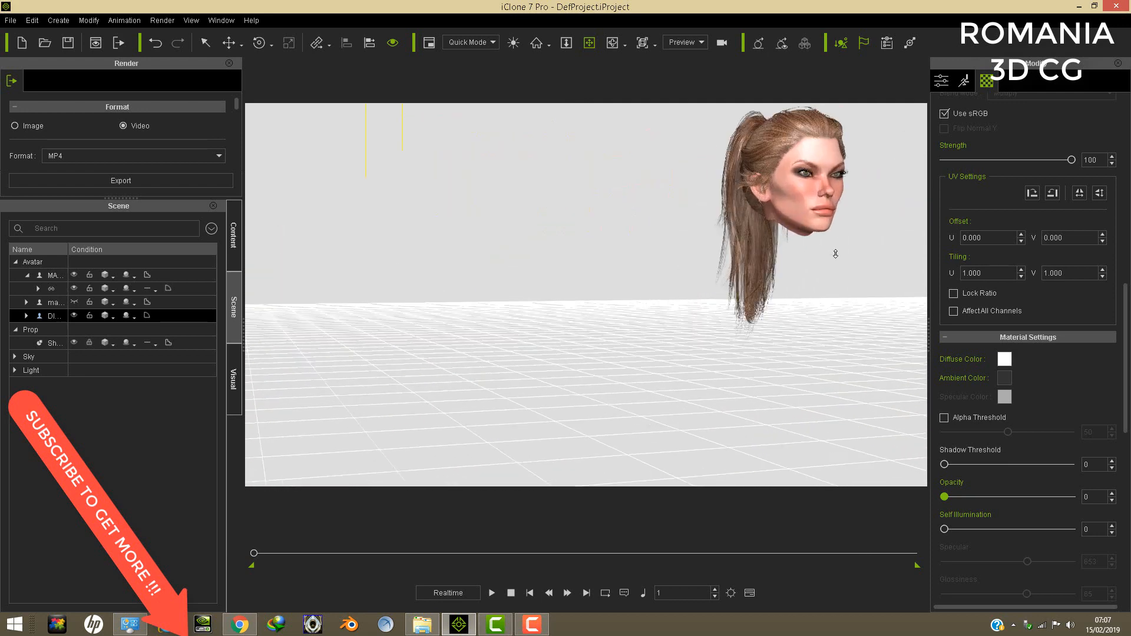
pyautogui.moveTo(790, 261); pyautogui.dragTo(714, 265, button='middle')
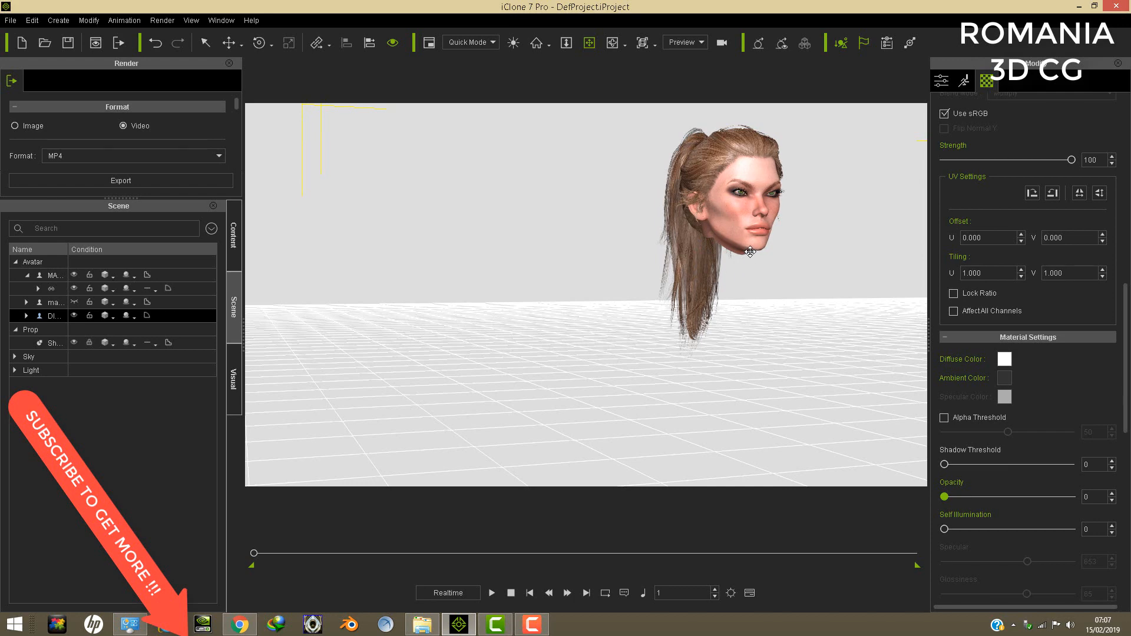
pyautogui.moveTo(728, 260); pyautogui.dragTo(817, 235)
# - Link the separate ponytailed head to the armoured avatar's "head neck upper" node above the empty collar
pyautogui.scroll(-5, 785, 239)
pyautogui.moveTo(684, 295); pyautogui.dragTo(789, 213)
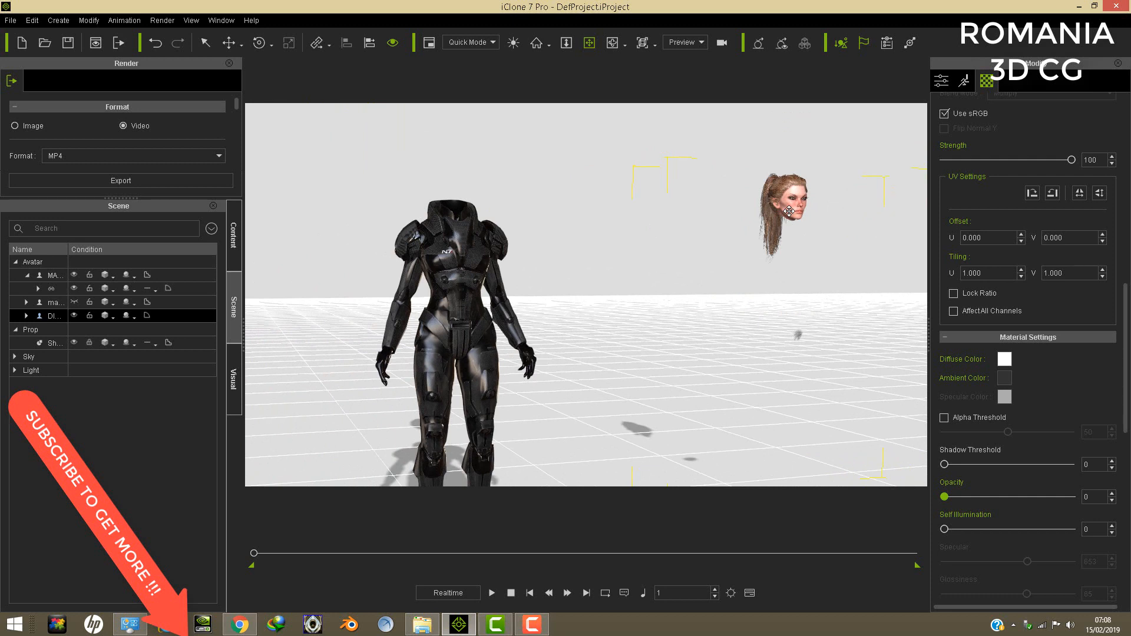
pyautogui.rightClick(788, 210)
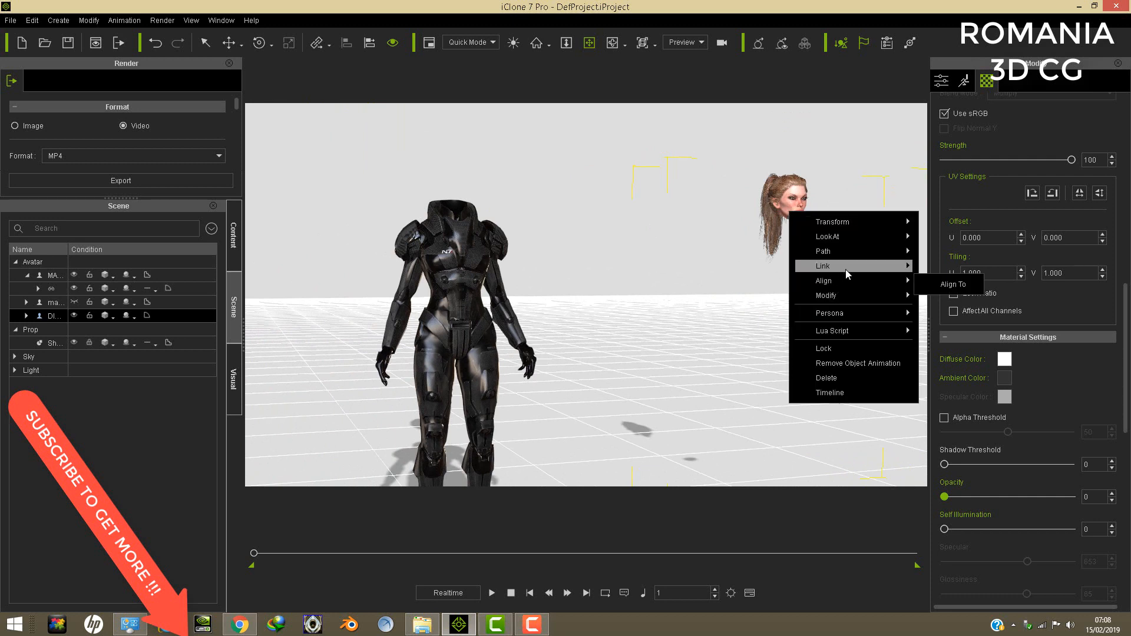
pyautogui.moveTo(846, 272)
pyautogui.click(945, 271)
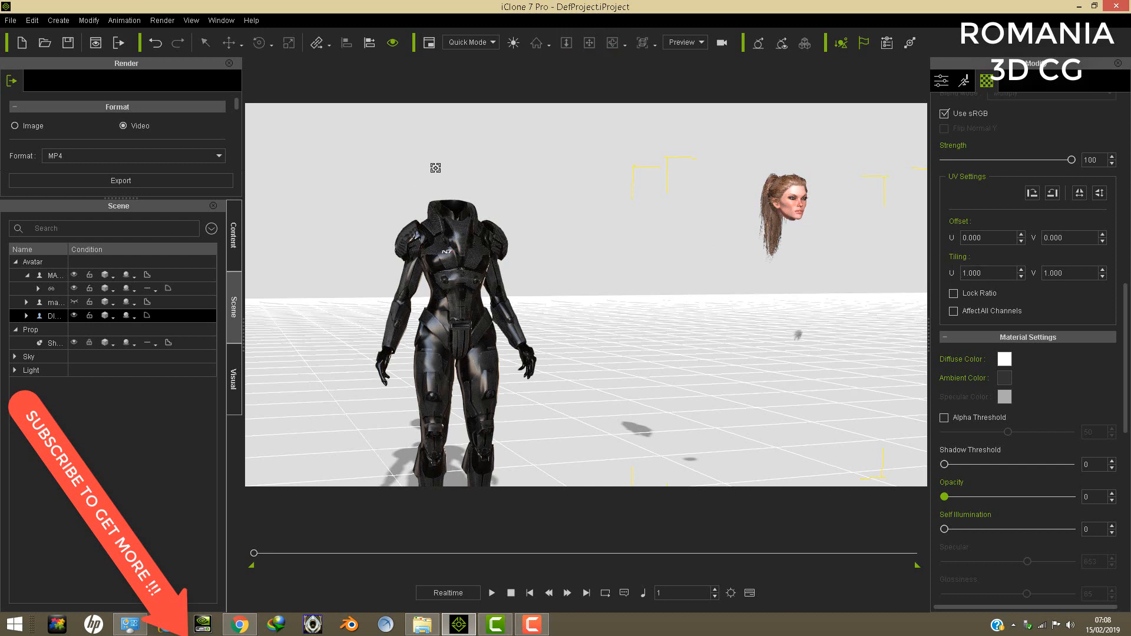
pyautogui.click(450, 171)
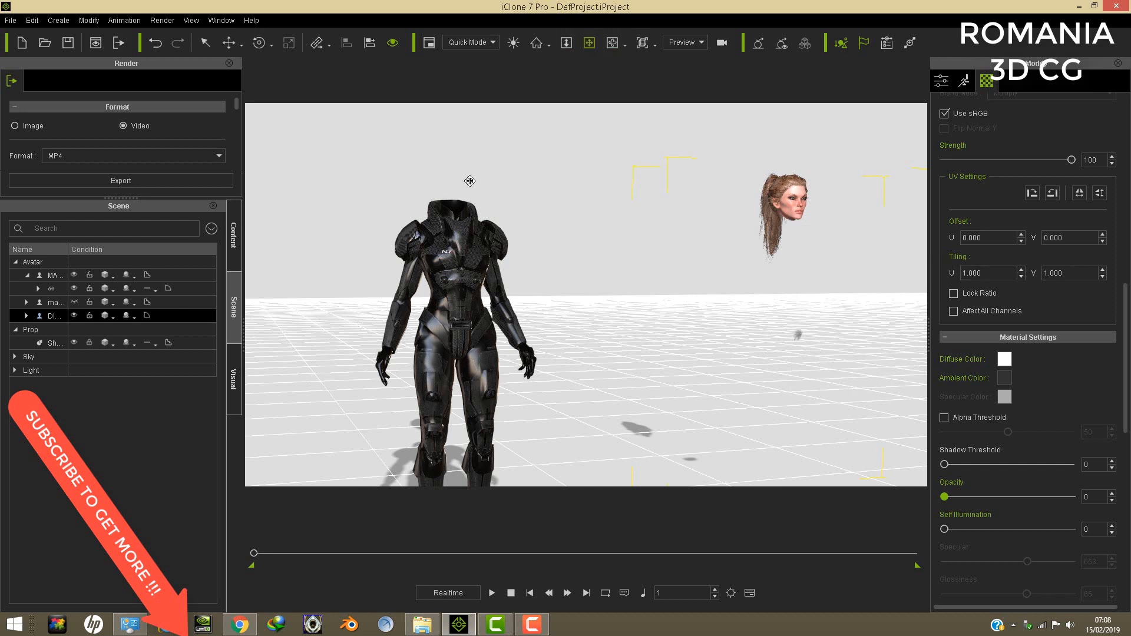
# - Move the ponytailed head along the X axis onto the armoured body's collar, to about X 4.758
pyautogui.scroll(-4, 597, 120)
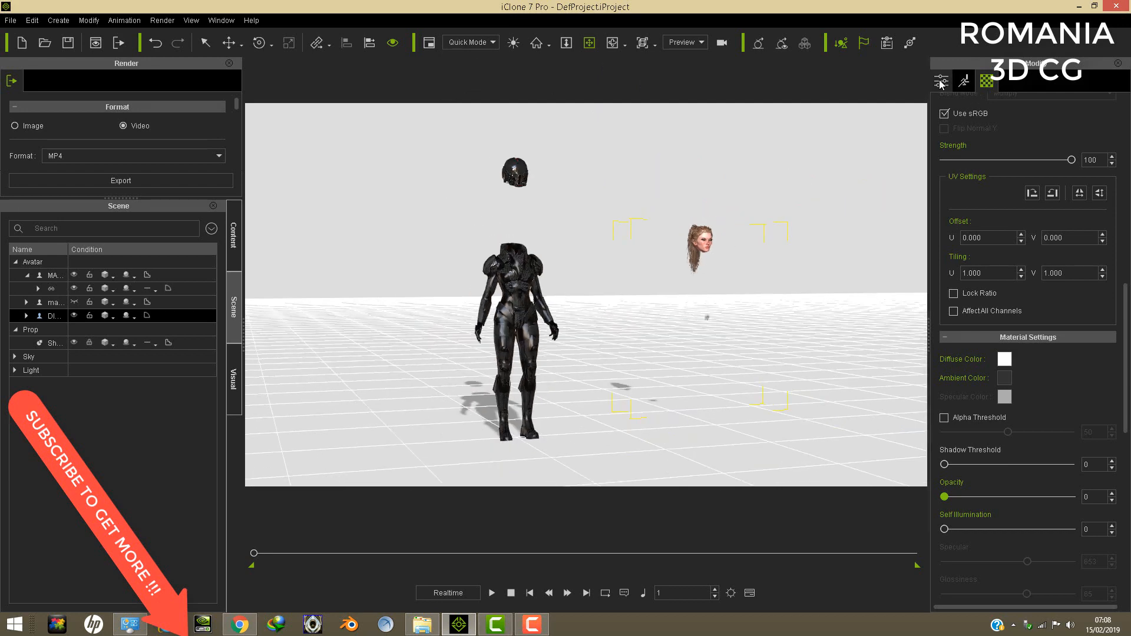
pyautogui.click(941, 82)
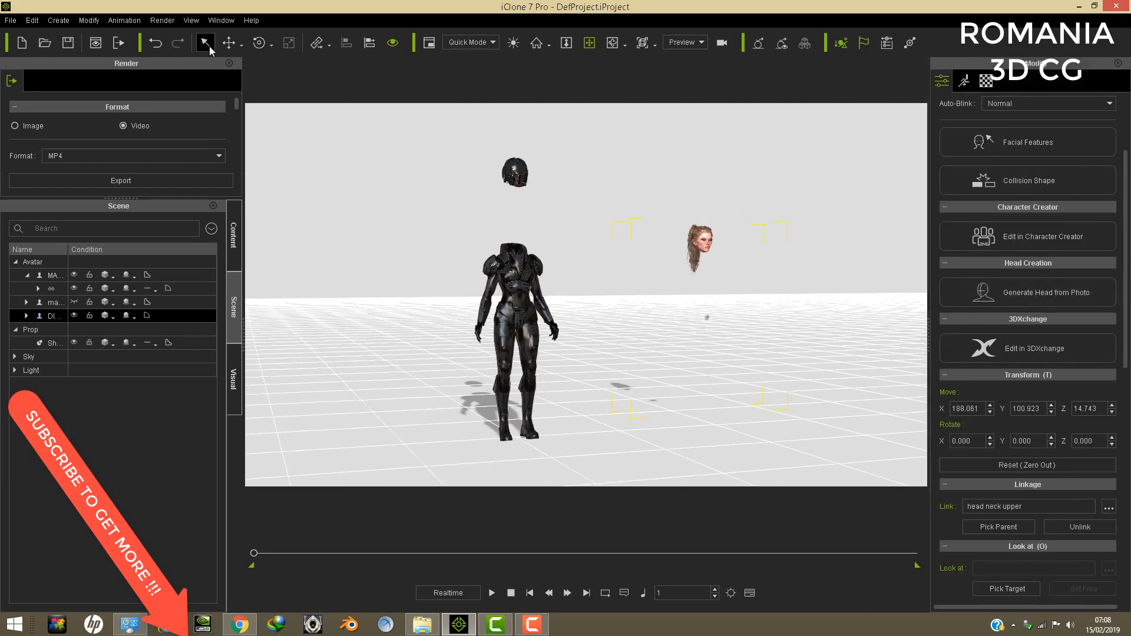
pyautogui.click(230, 43)
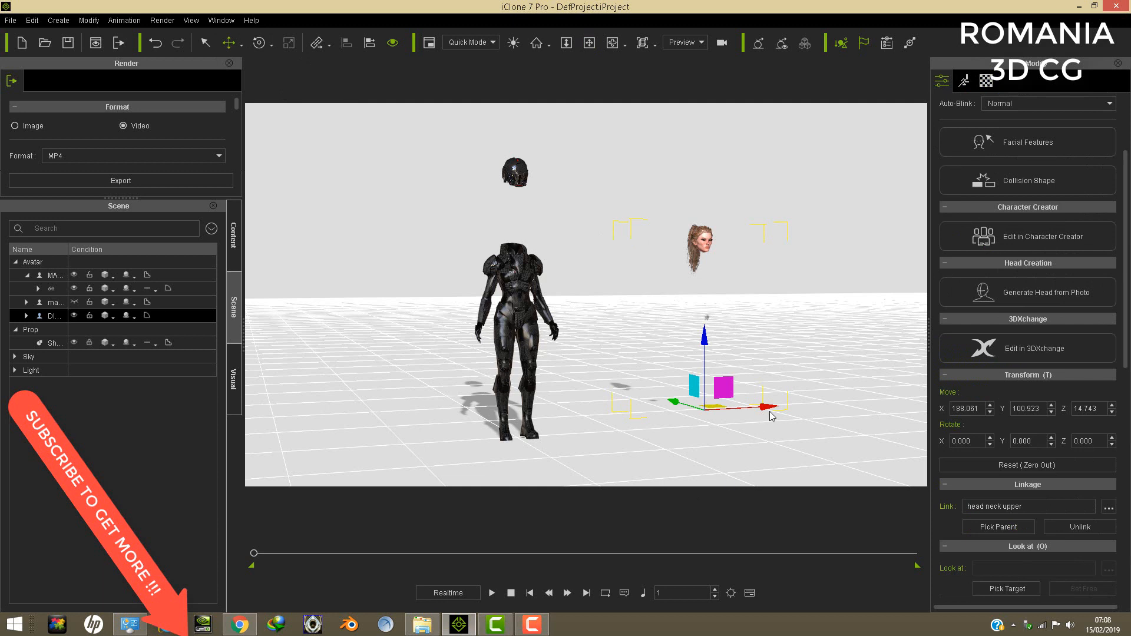
pyautogui.moveTo(771, 416); pyautogui.dragTo(588, 417)
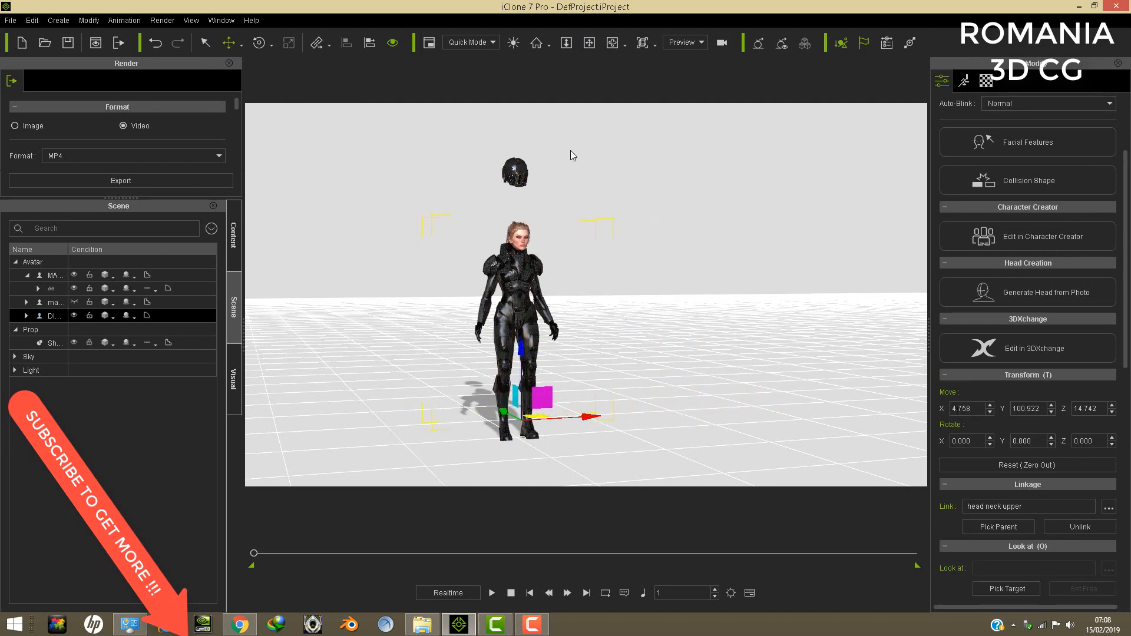
# - Centre the head sideways within the armour's collar by setting its X position to 0.158
pyautogui.click(587, 42)
pyautogui.moveTo(730, 330); pyautogui.dragTo(672, 331)
pyautogui.scroll(1, 672, 331)
pyautogui.moveTo(520, 235); pyautogui.dragTo(636, 305)
pyautogui.scroll(3, 621, 357)
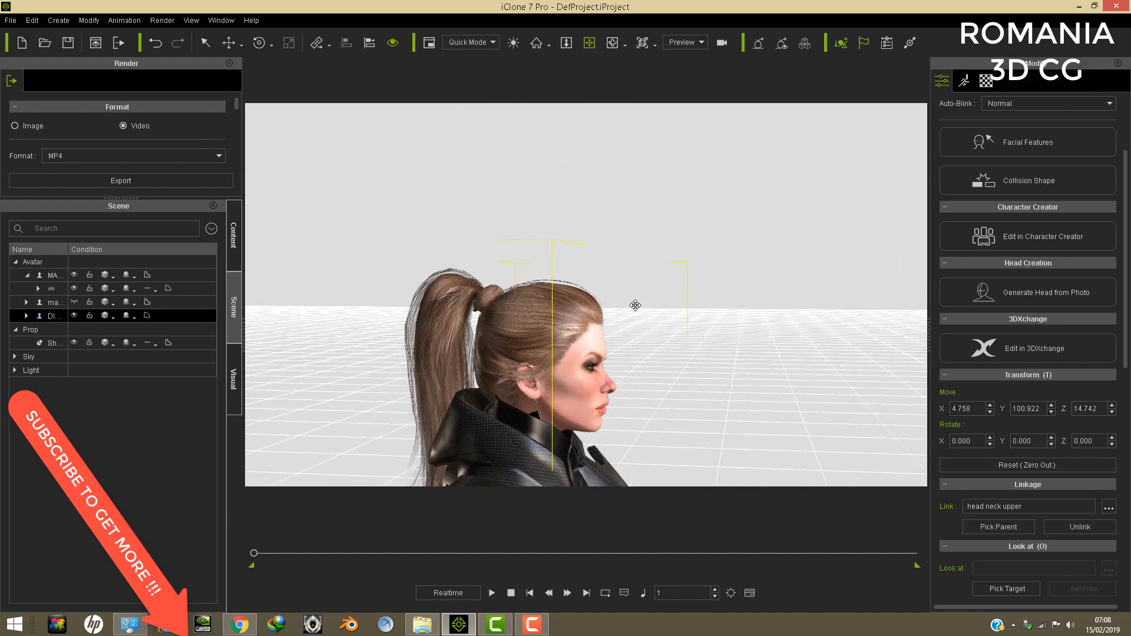
pyautogui.scroll(4, 669, 268)
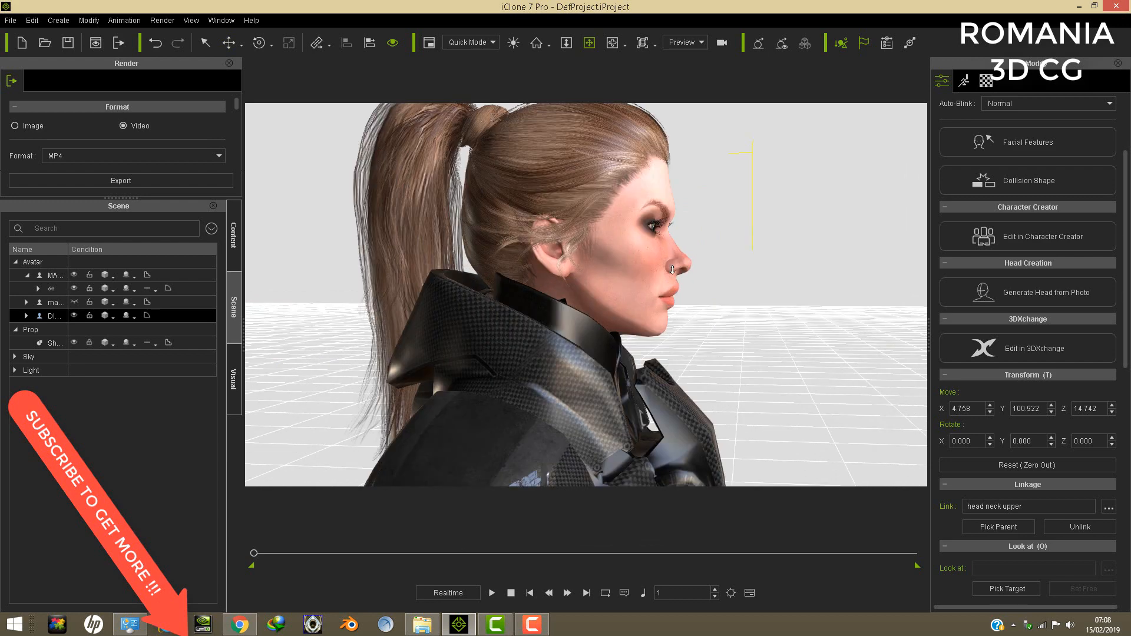
pyautogui.scroll(1, 671, 270)
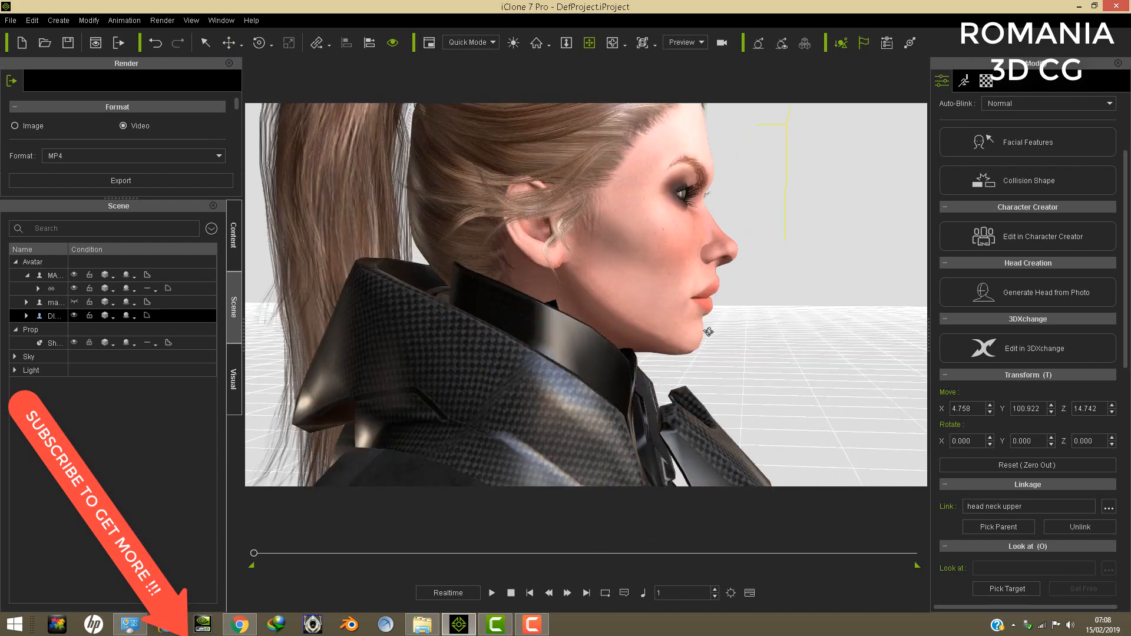
pyautogui.moveTo(707, 324); pyautogui.dragTo(379, 306)
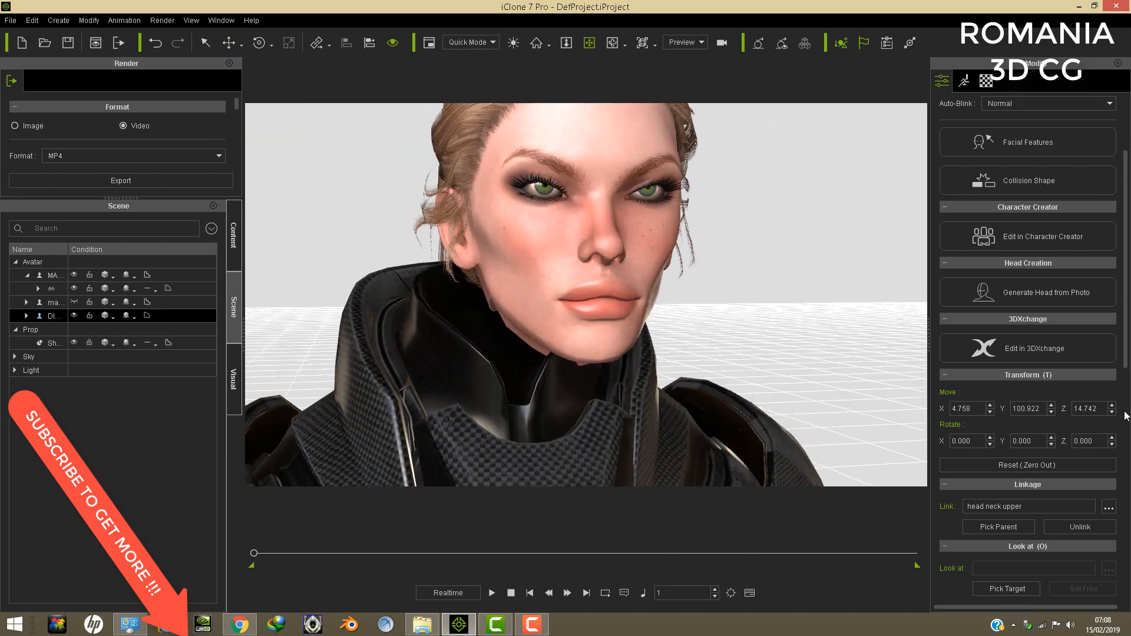
pyautogui.click(990, 412)
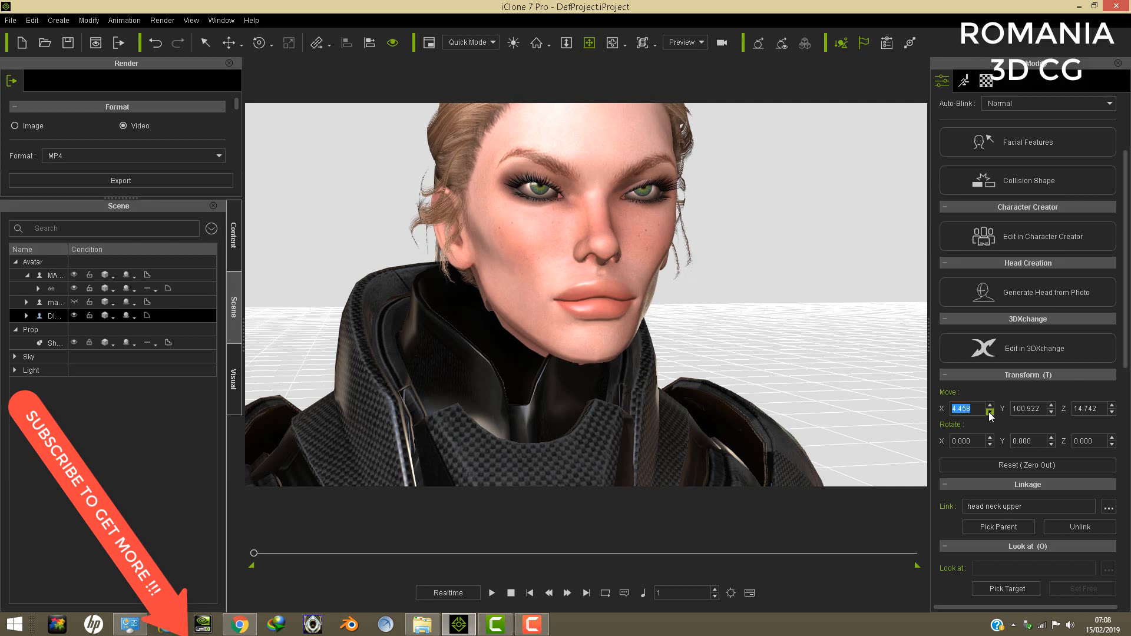
pyautogui.click(990, 412)
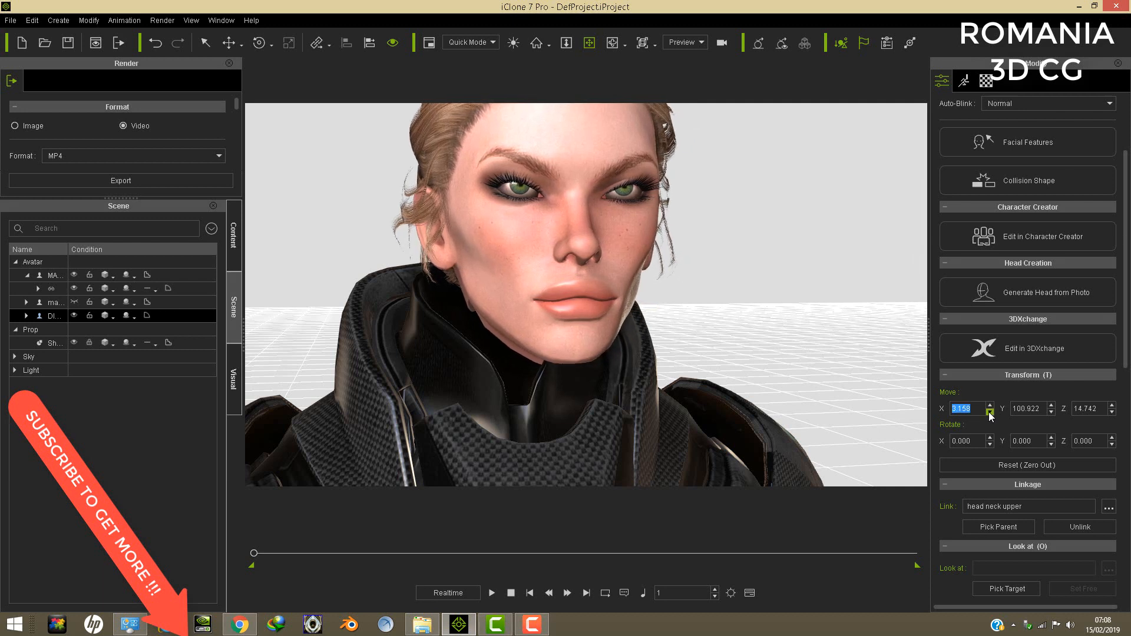
pyautogui.click(989, 413)
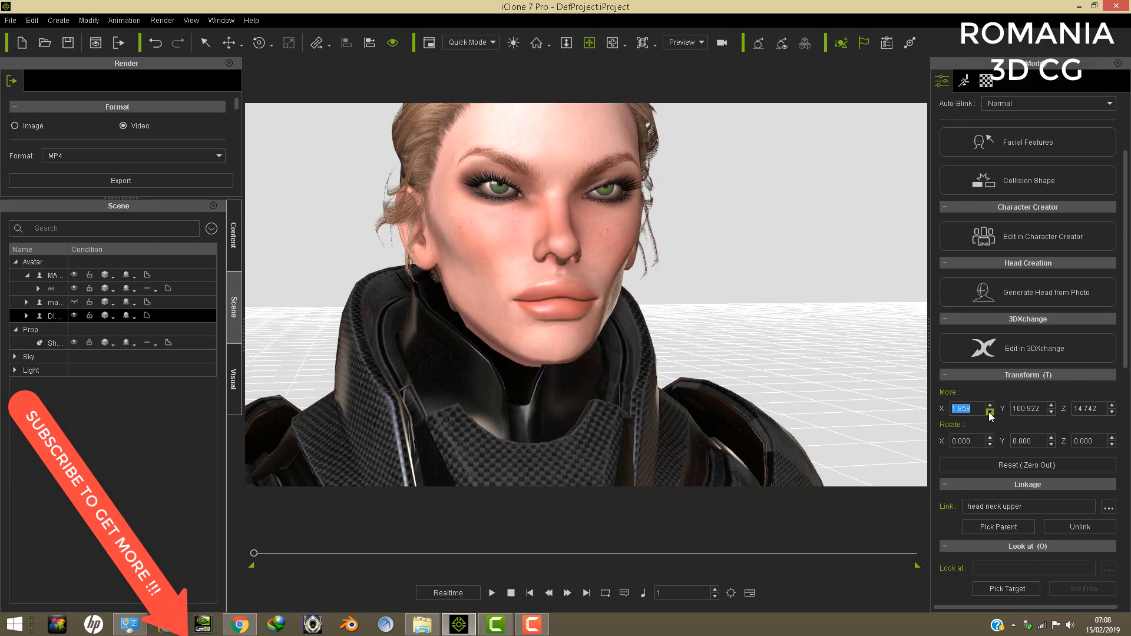
pyautogui.click(990, 413)
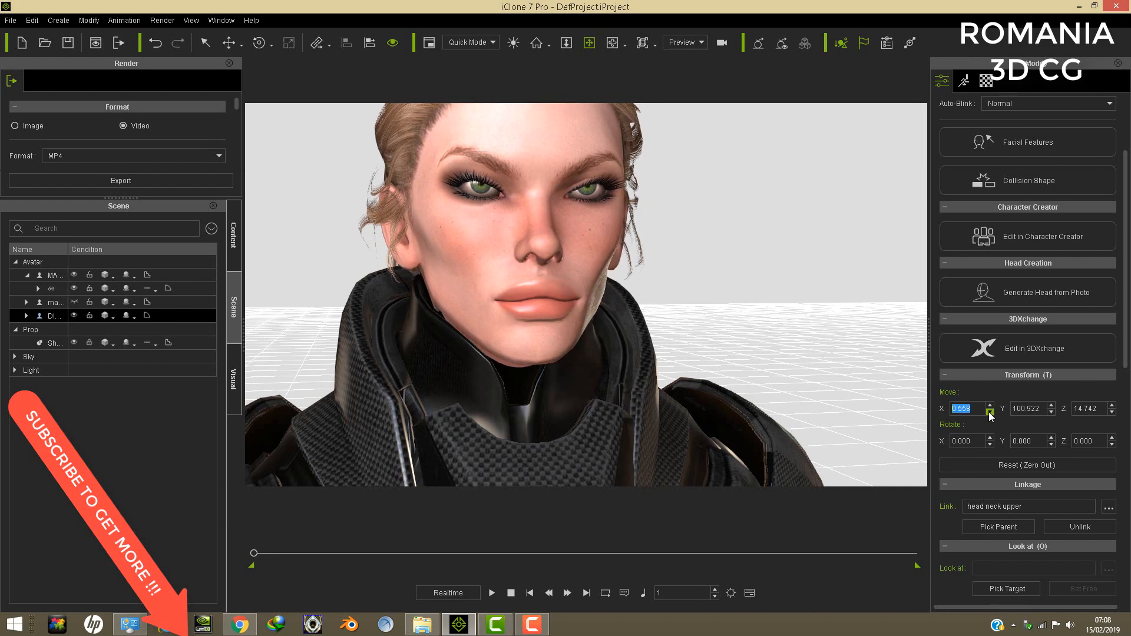
# - Lower the head slightly into the armour's collar by setting its Z position to 14.542
pyautogui.moveTo(691, 358); pyautogui.dragTo(535, 403, button='right')
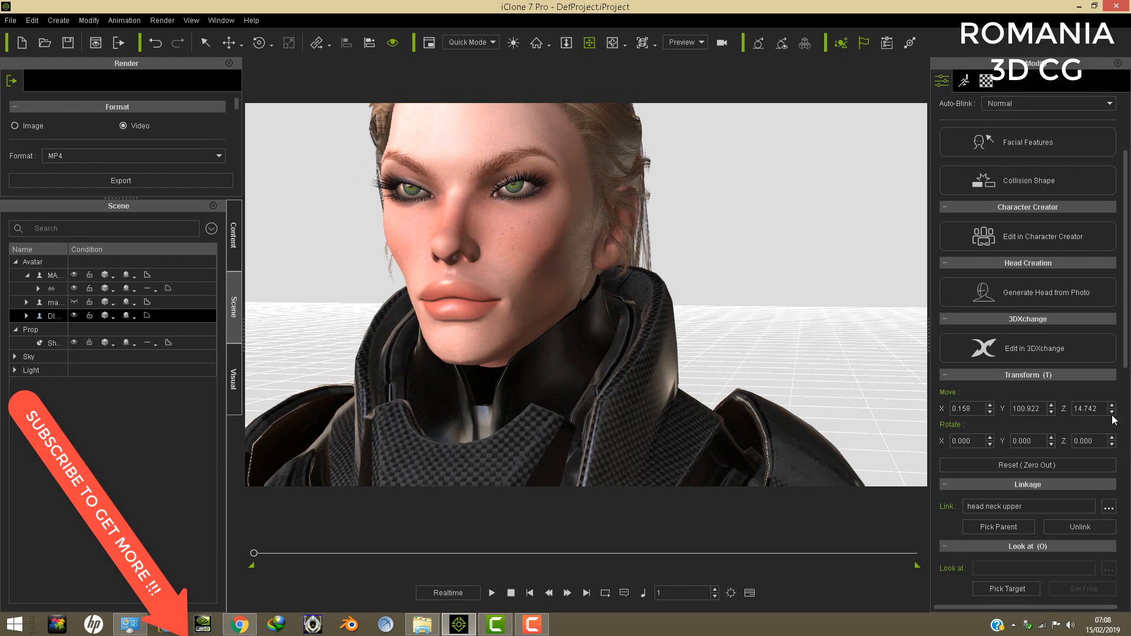
pyautogui.moveTo(585, 325); pyautogui.dragTo(587, 315, button='right')
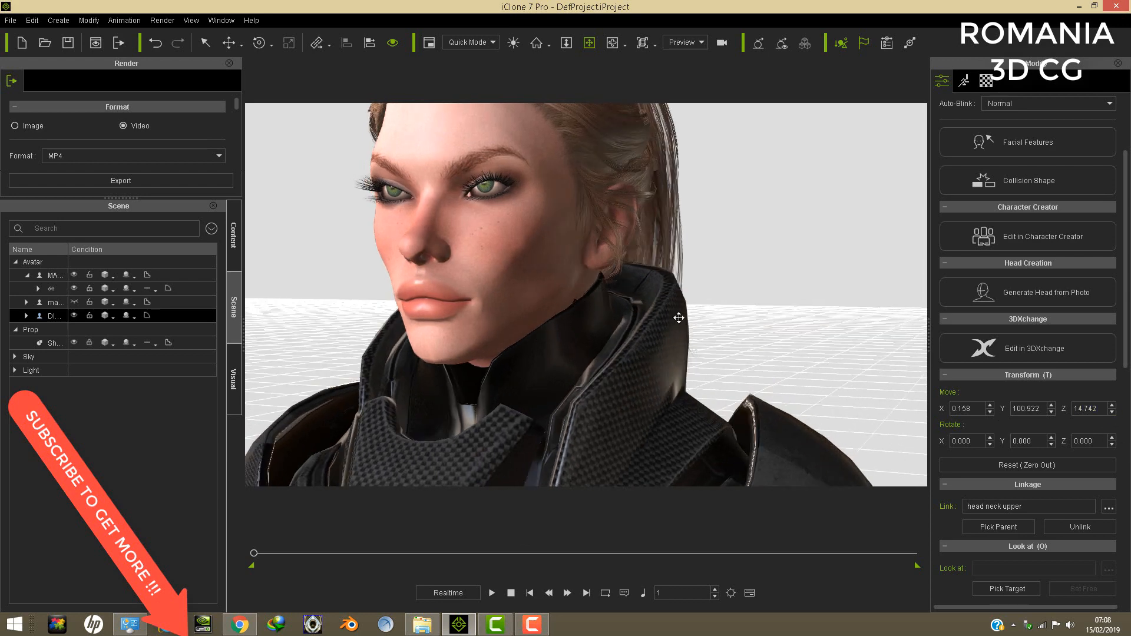
pyautogui.click(1111, 411)
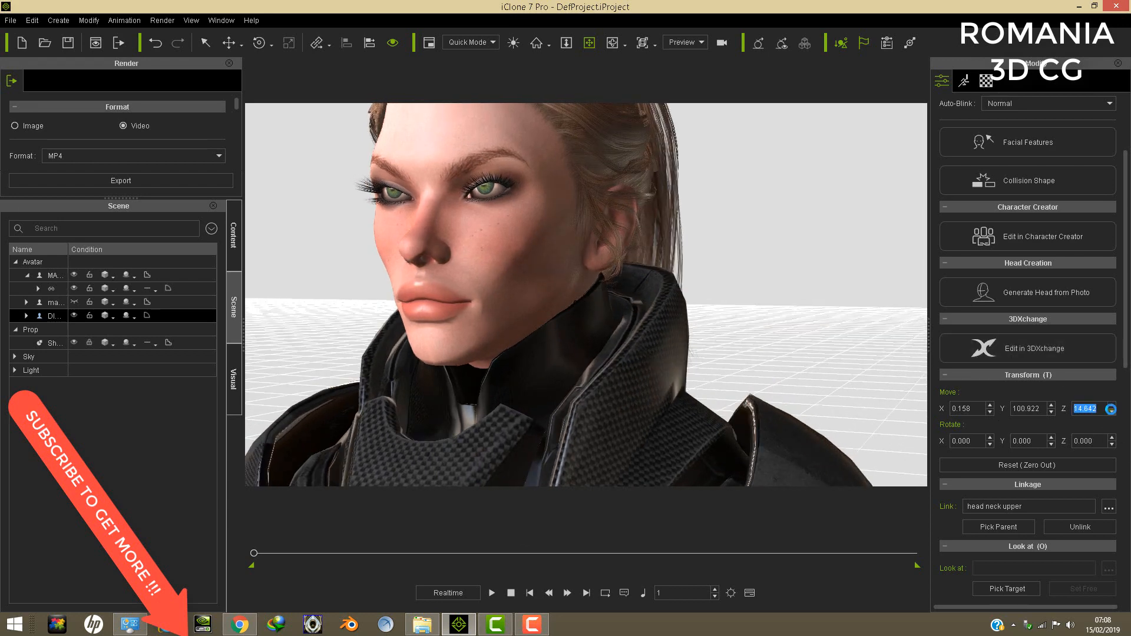
pyautogui.click(1111, 411)
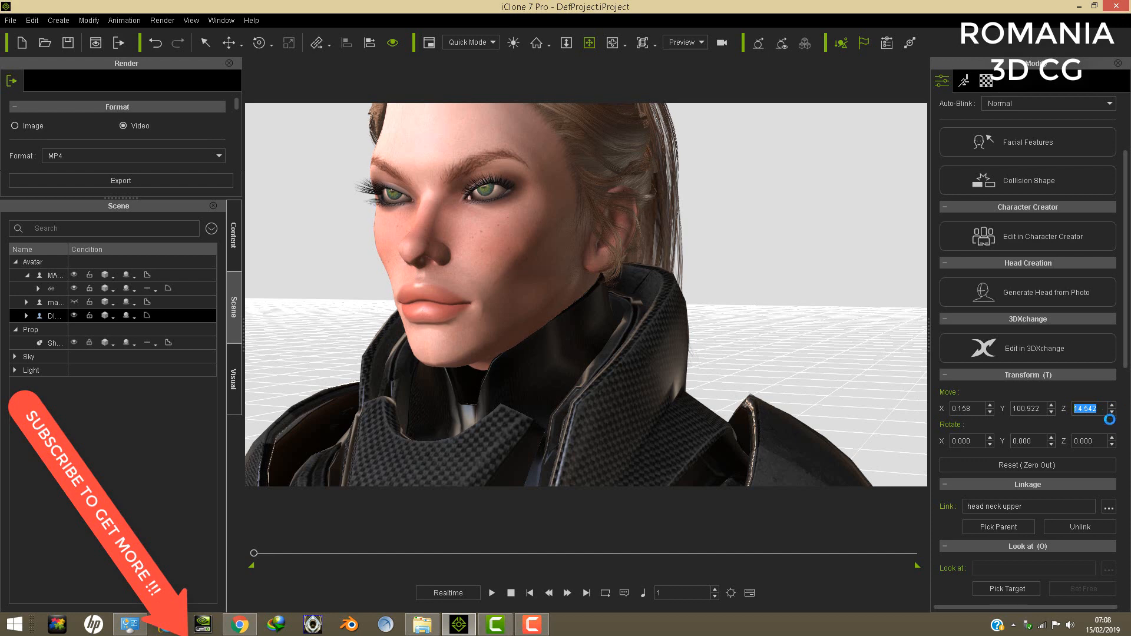
pyautogui.click(1110, 413)
pyautogui.moveTo(651, 361); pyautogui.dragTo(773, 392, button='right')
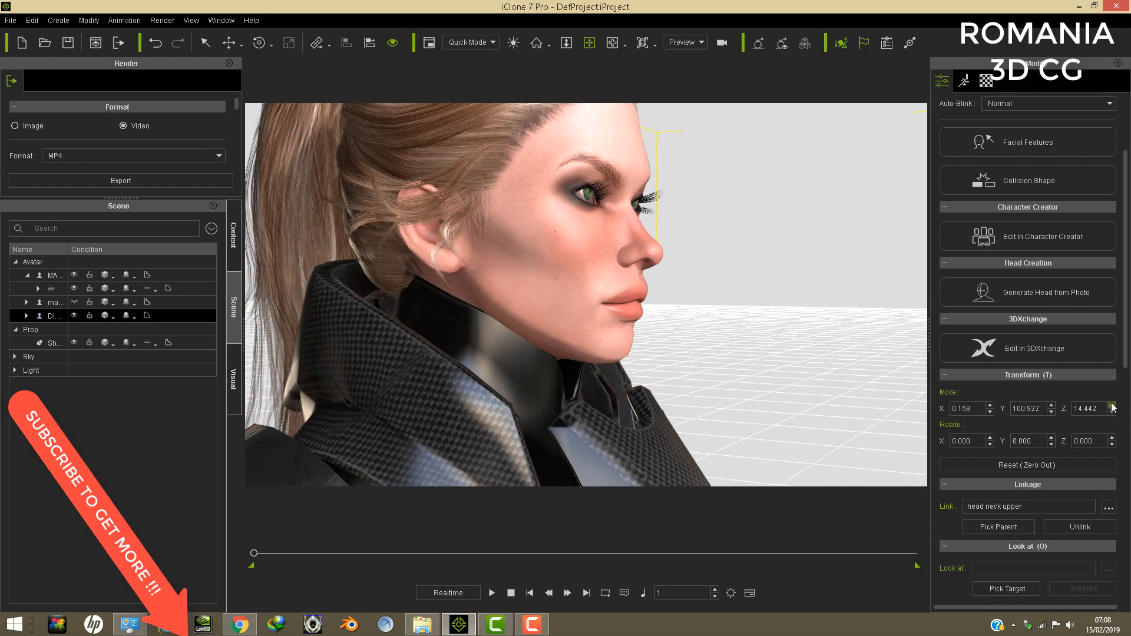
pyautogui.click(1111, 405)
# - Examine the fit of the head in the armour's collar from the front, up close and at chest length
pyautogui.moveTo(595, 362); pyautogui.dragTo(508, 371, button='right')
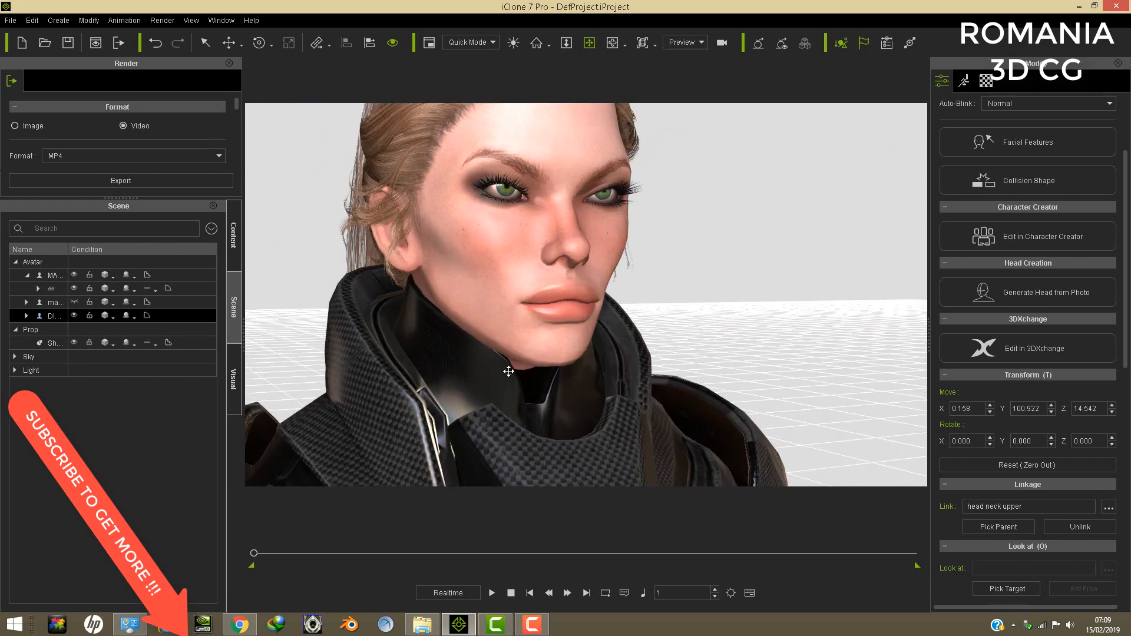
pyautogui.scroll(-5, 613, 324)
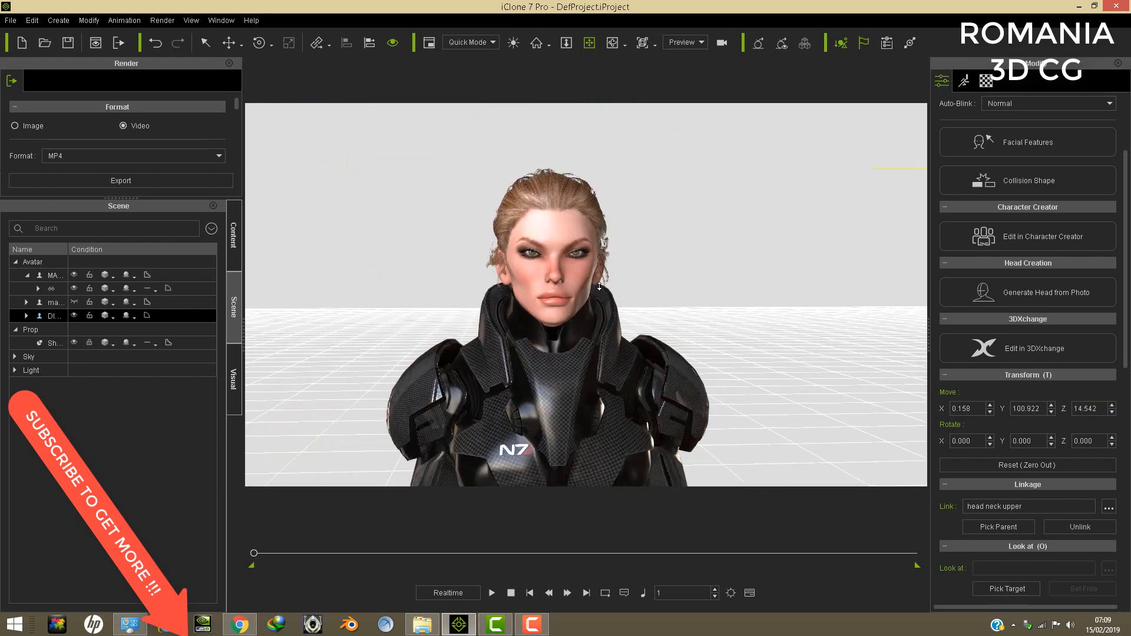
pyautogui.scroll(-2, 600, 287)
pyautogui.moveTo(676, 285); pyautogui.dragTo(676, 234, button='middle')
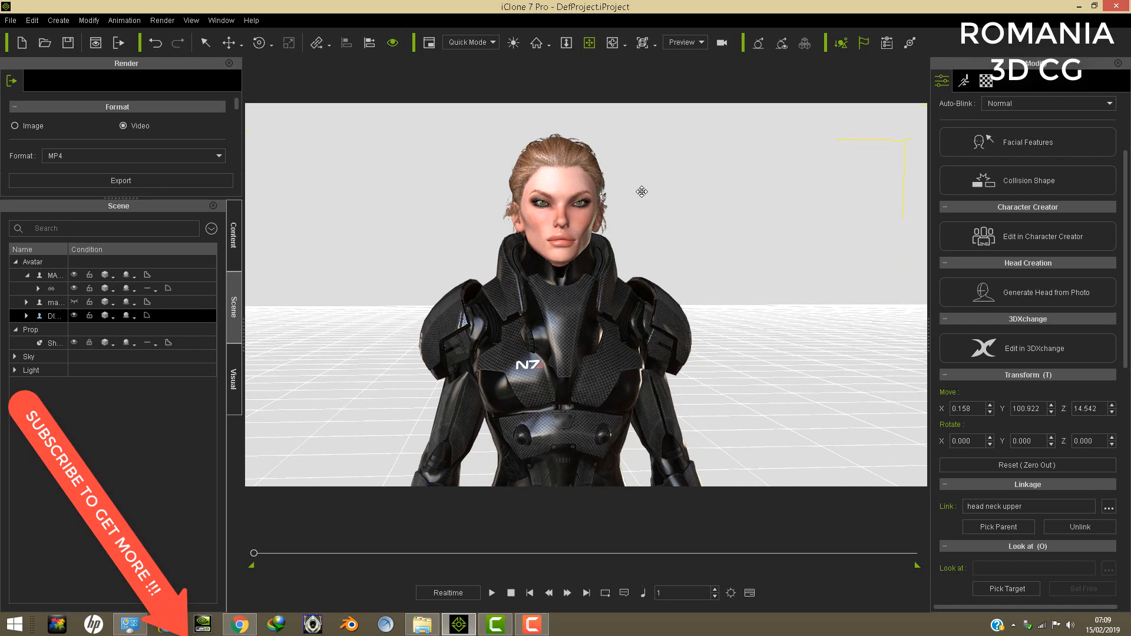
# - Examine how the ponytailed head sits in the armour's collar from a three-quarter angle and from the front
pyautogui.moveTo(661, 239); pyautogui.dragTo(653, 255, button='middle')
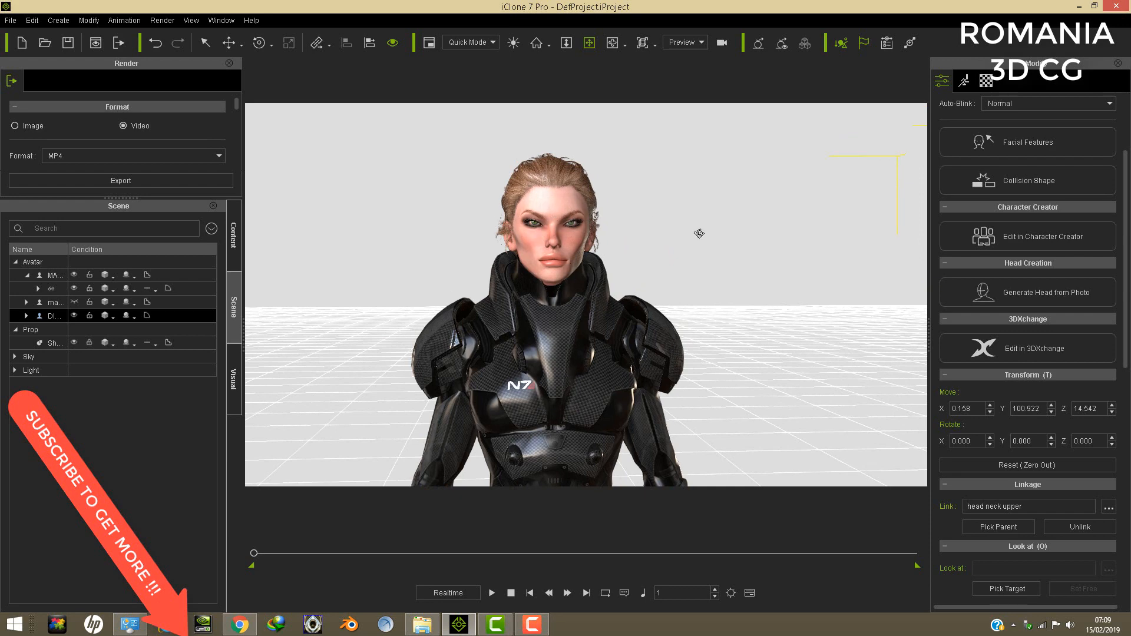
pyautogui.moveTo(699, 235); pyautogui.dragTo(663, 113, button='right')
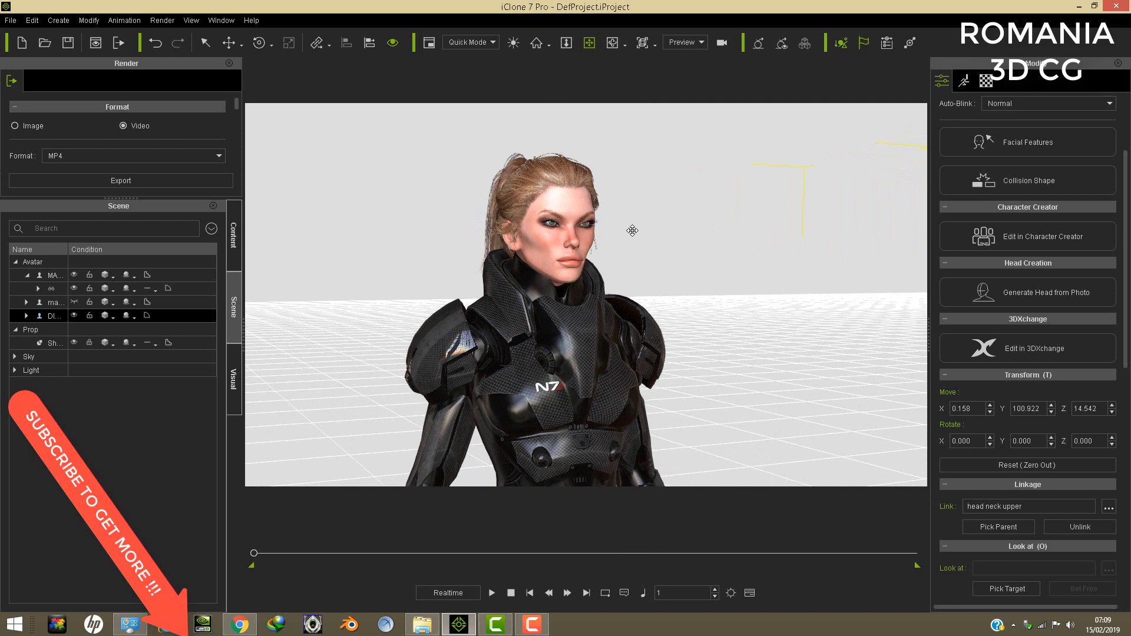
pyautogui.rightClick(549, 223)
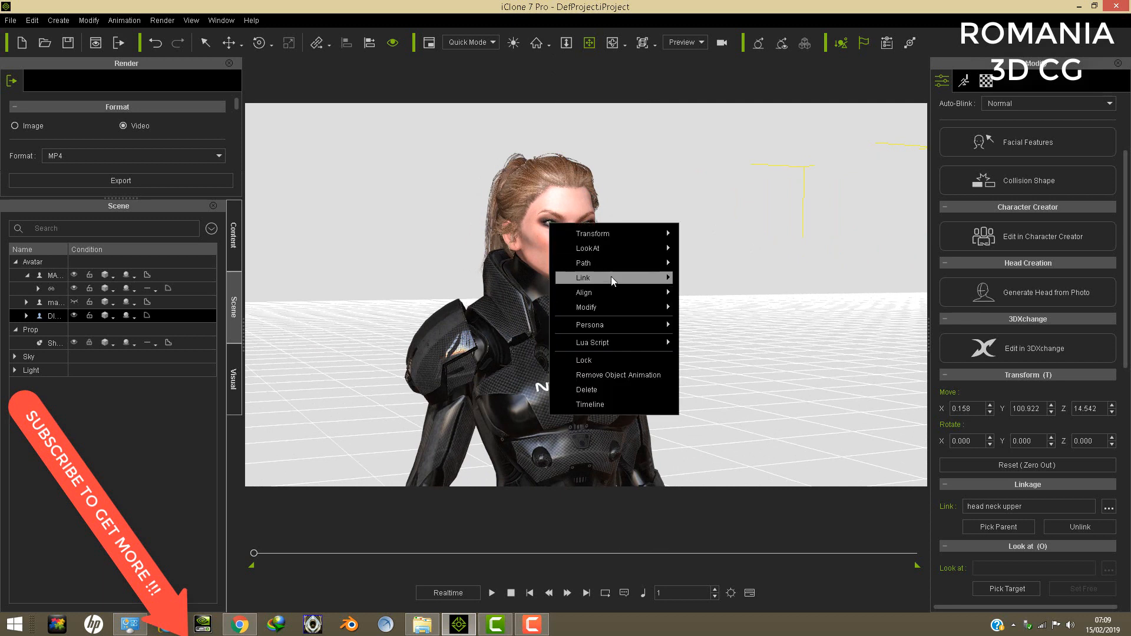
pyautogui.moveTo(610, 278)
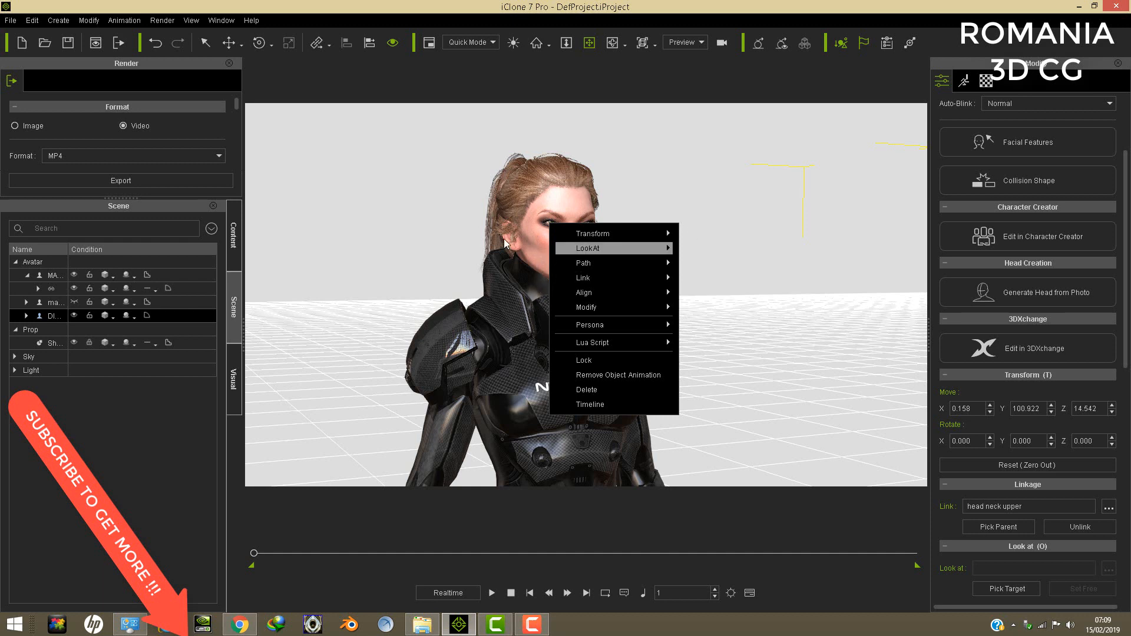
pyautogui.moveTo(563, 252)
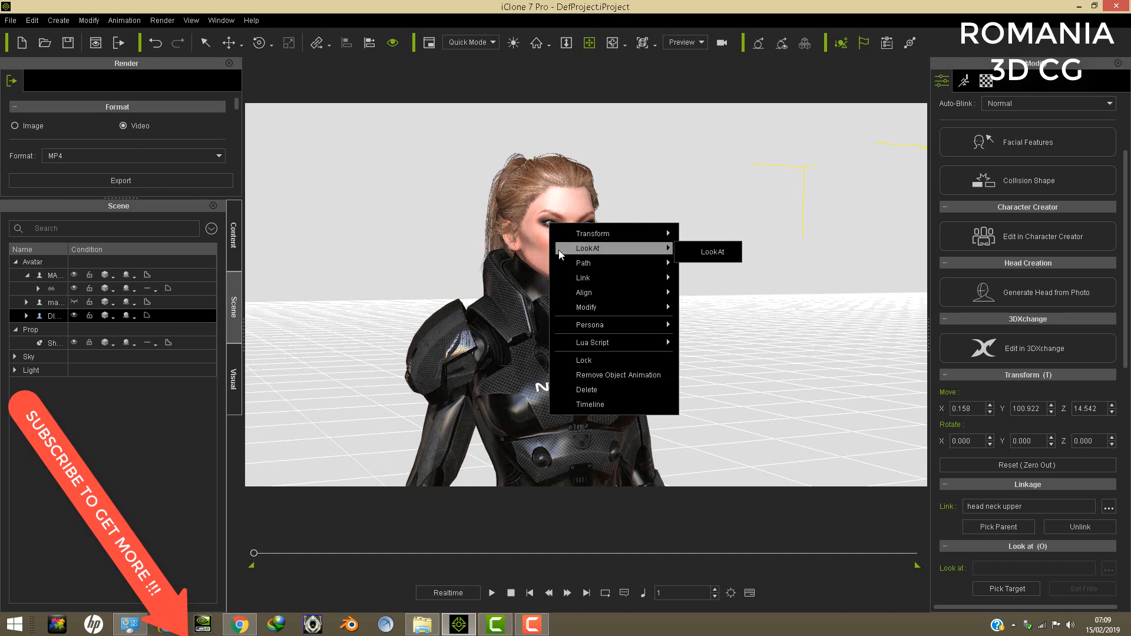
pyautogui.click(539, 224)
pyautogui.moveTo(556, 240); pyautogui.dragTo(497, 248, button='right')
pyautogui.scroll(2, 567, 260)
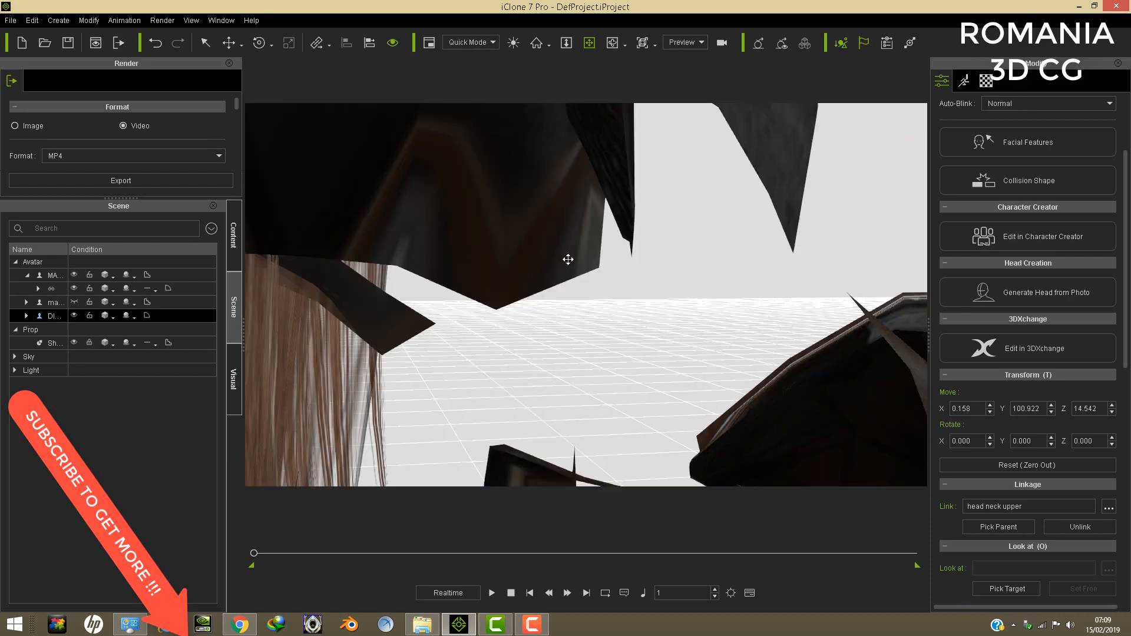
pyautogui.scroll(-1, 568, 259)
pyautogui.moveTo(569, 260); pyautogui.dragTo(502, 255, button='right')
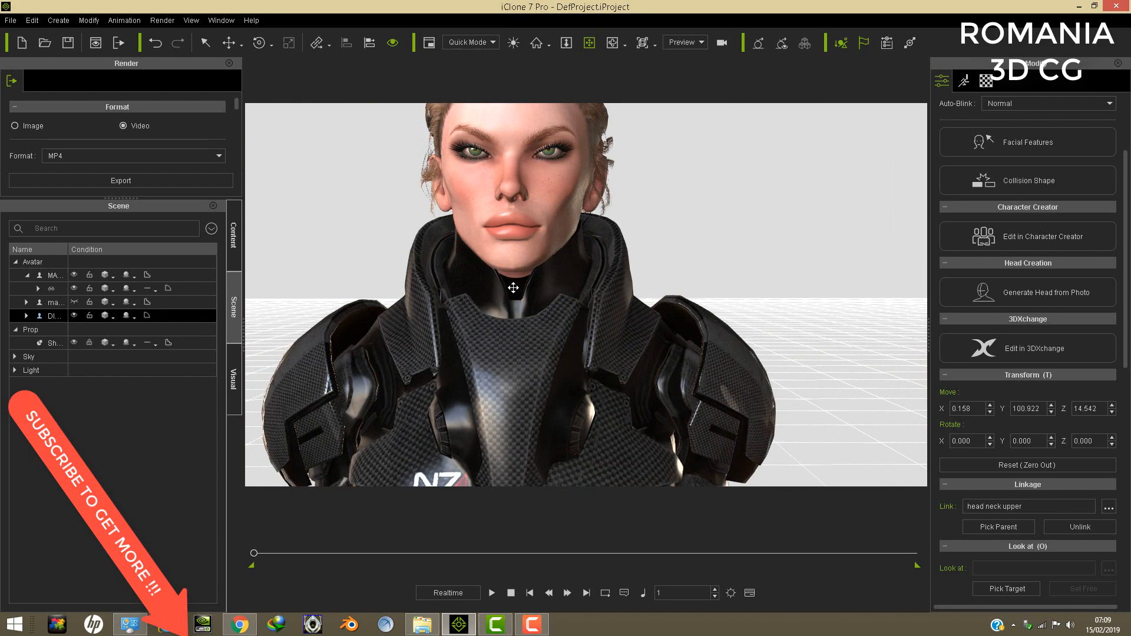
pyautogui.scroll(-3, 527, 284)
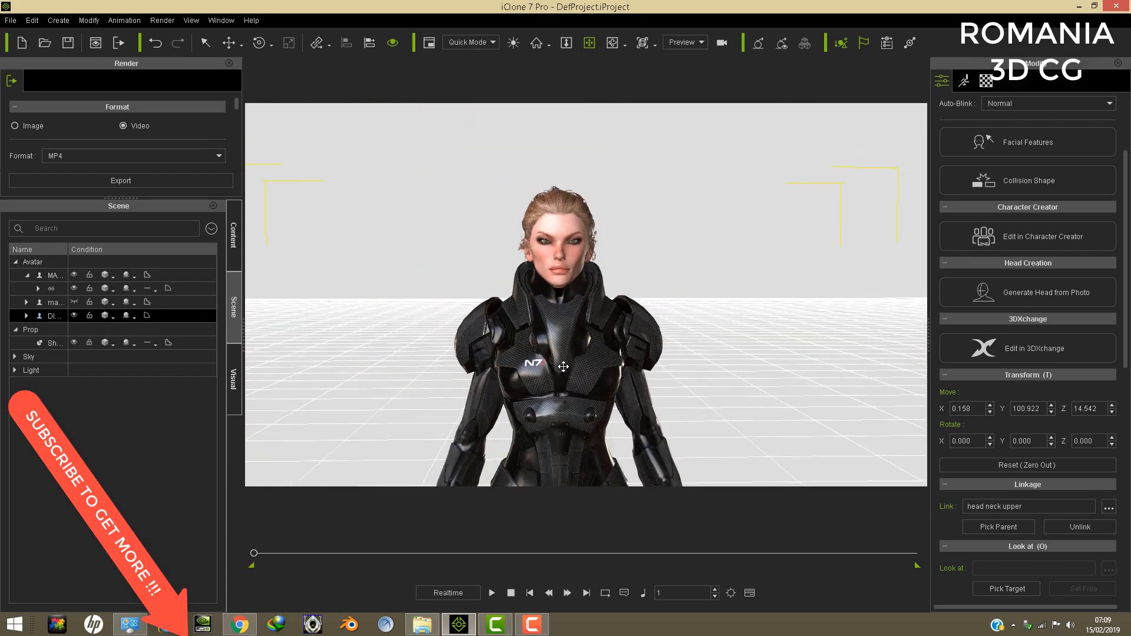
# - Apply motion 10 from the DANCE BEYONCE motion folder to the armoured avatar
pyautogui.click(563, 366)
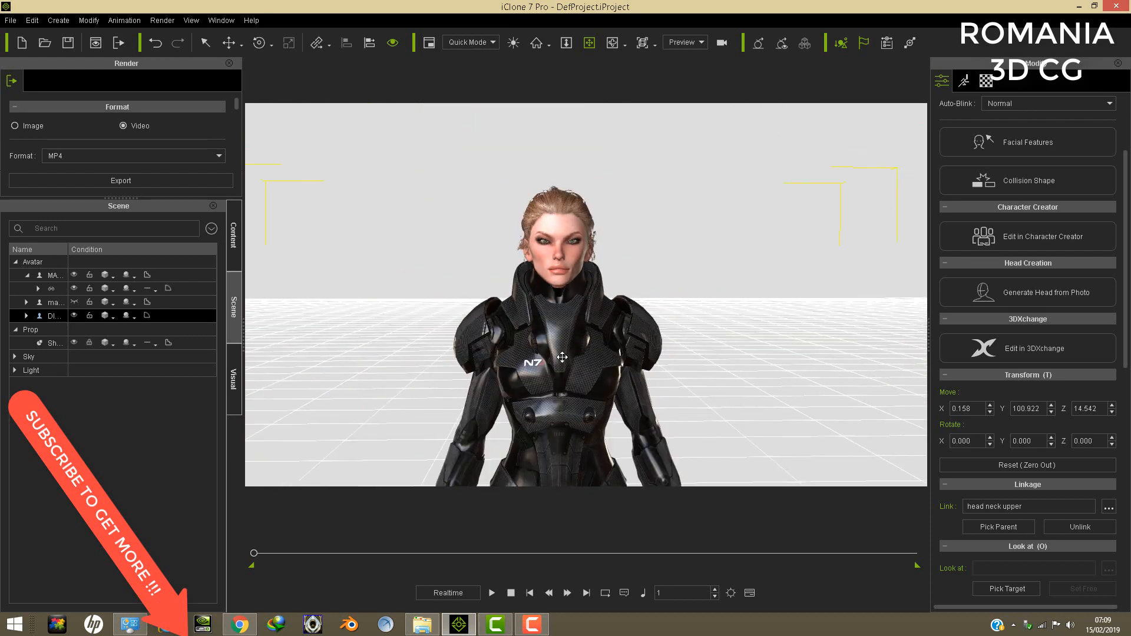
pyautogui.click(53, 279)
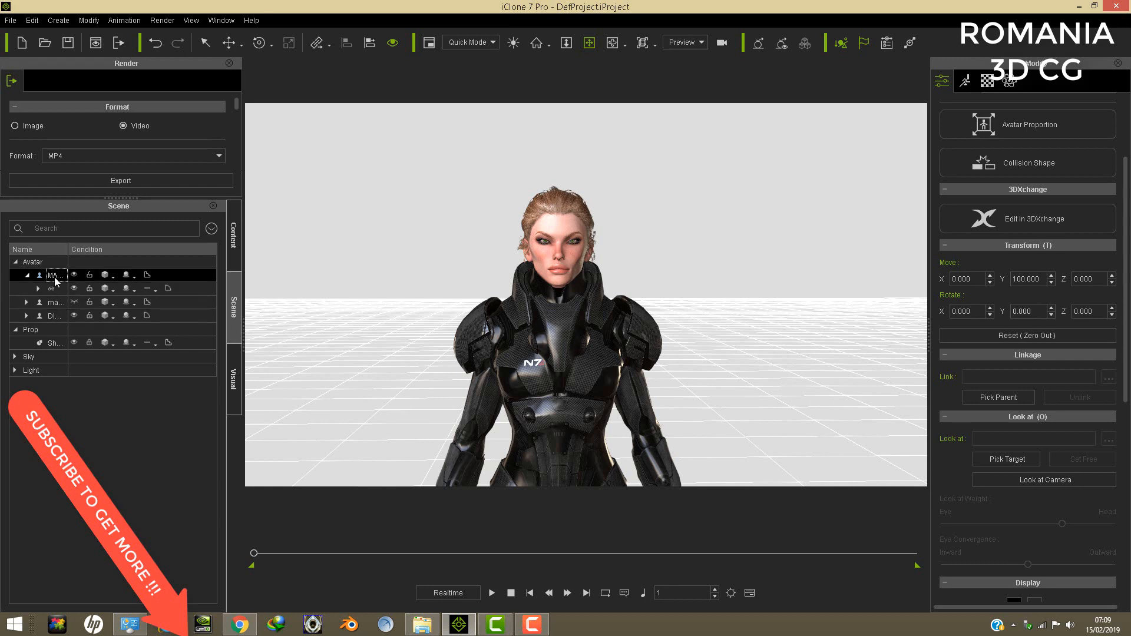
pyautogui.moveTo(566, 380); pyautogui.dragTo(576, 328)
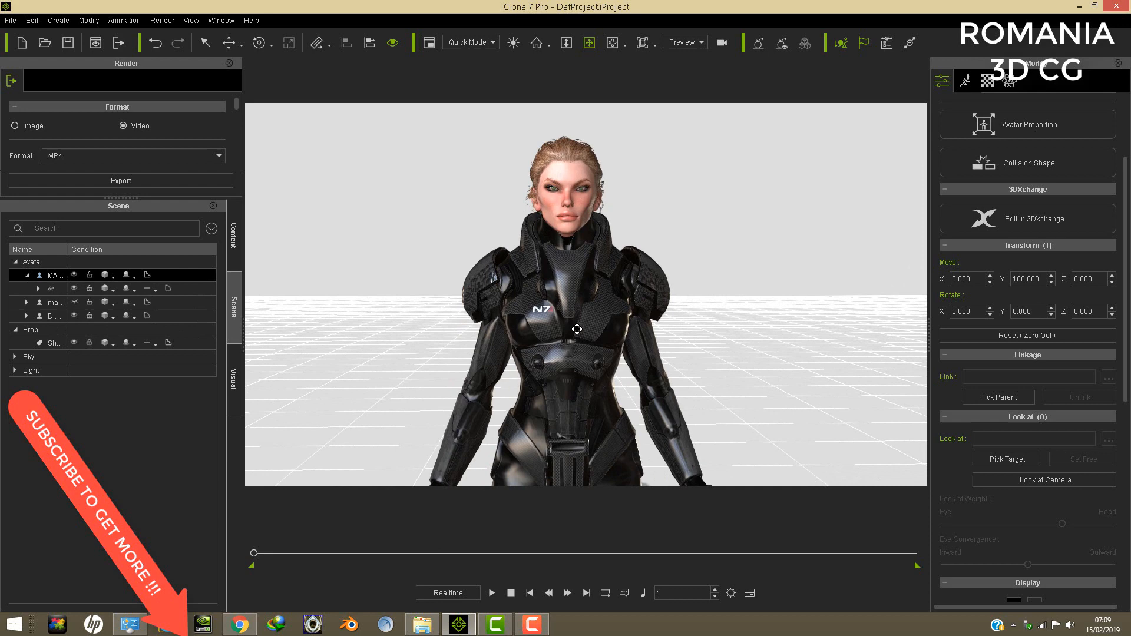
pyautogui.click(419, 624)
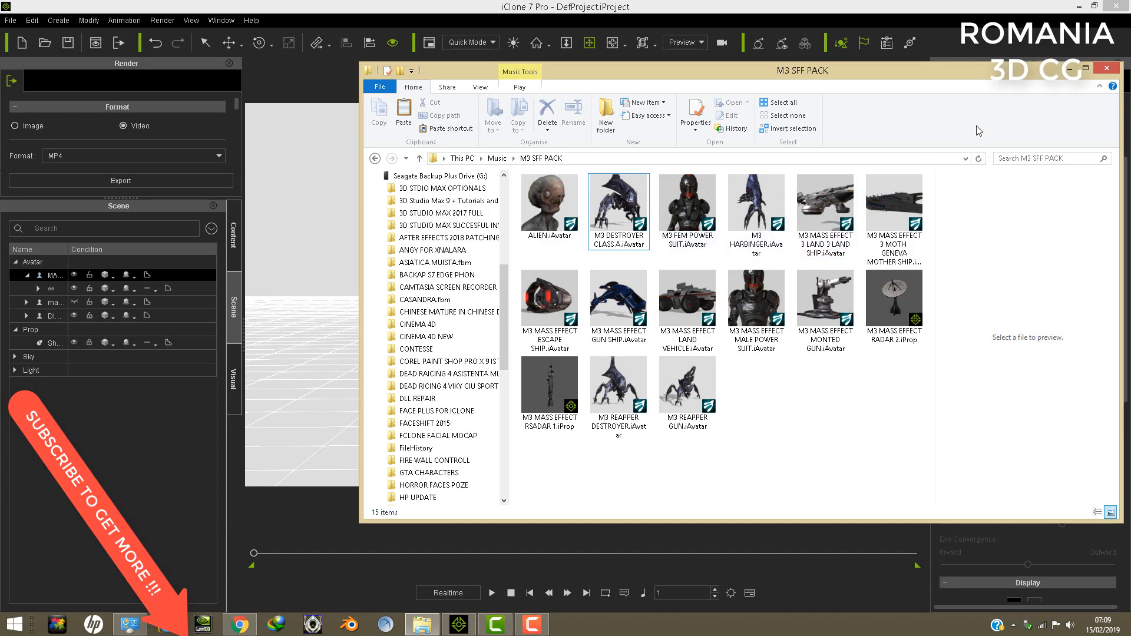
pyautogui.click(1069, 69)
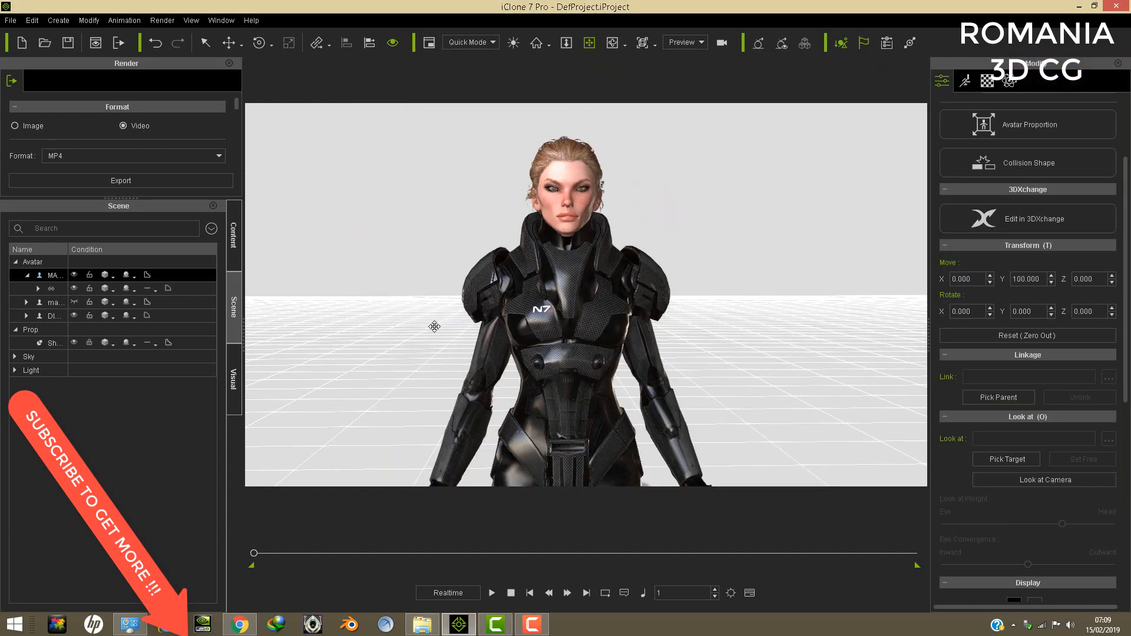
pyautogui.click(108, 302)
pyautogui.click(237, 240)
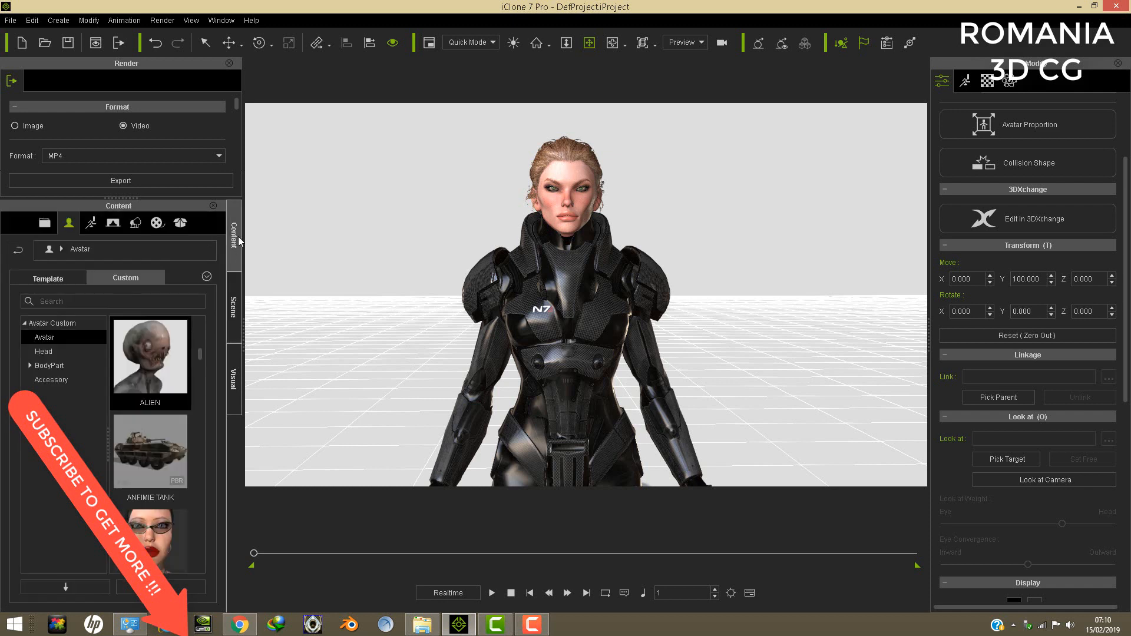
pyautogui.click(92, 223)
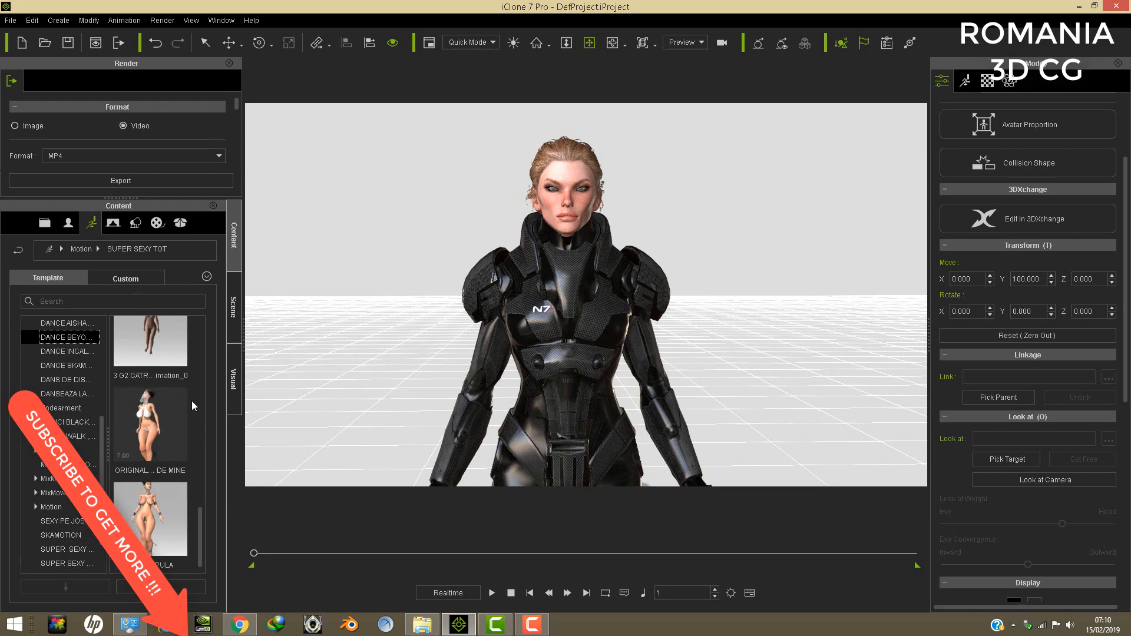
pyautogui.scroll(-6, 581, 352)
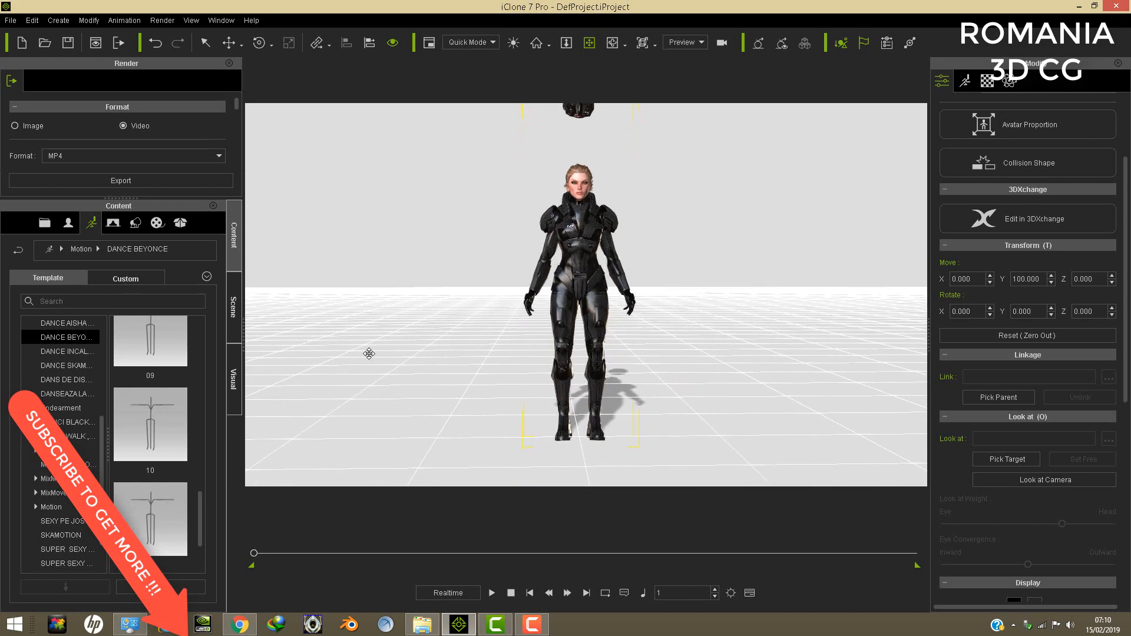
pyautogui.doubleClick(150, 424)
# - Play the dance motion, pause it, scrub to frame 217 and examine the neck joint from several sides
pyautogui.press('space')
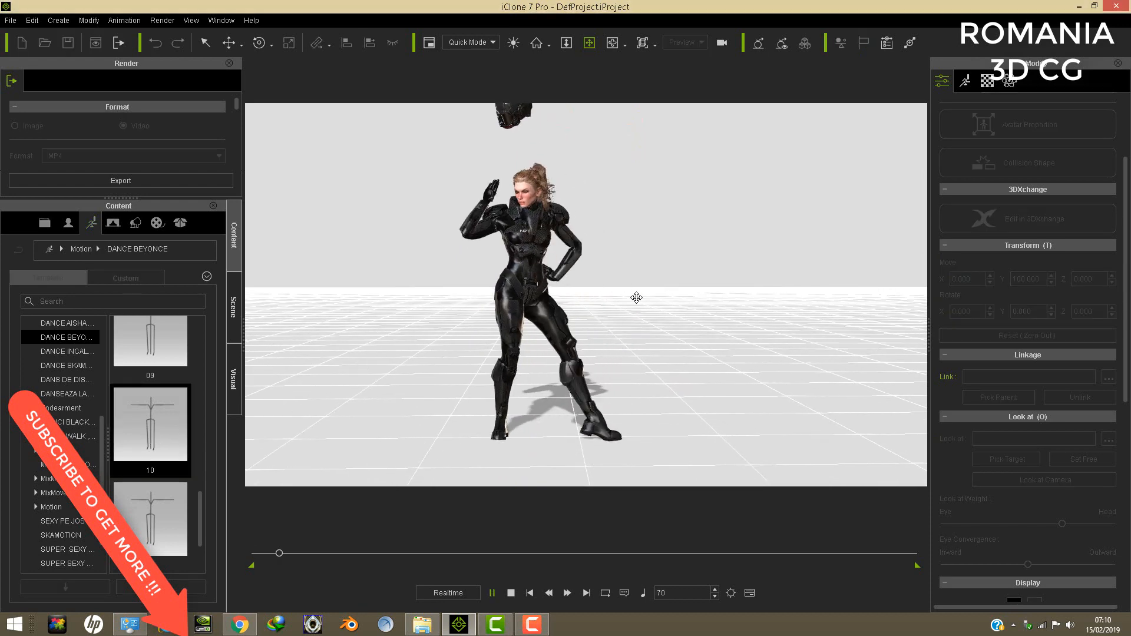
pyautogui.scroll(5, 633, 292)
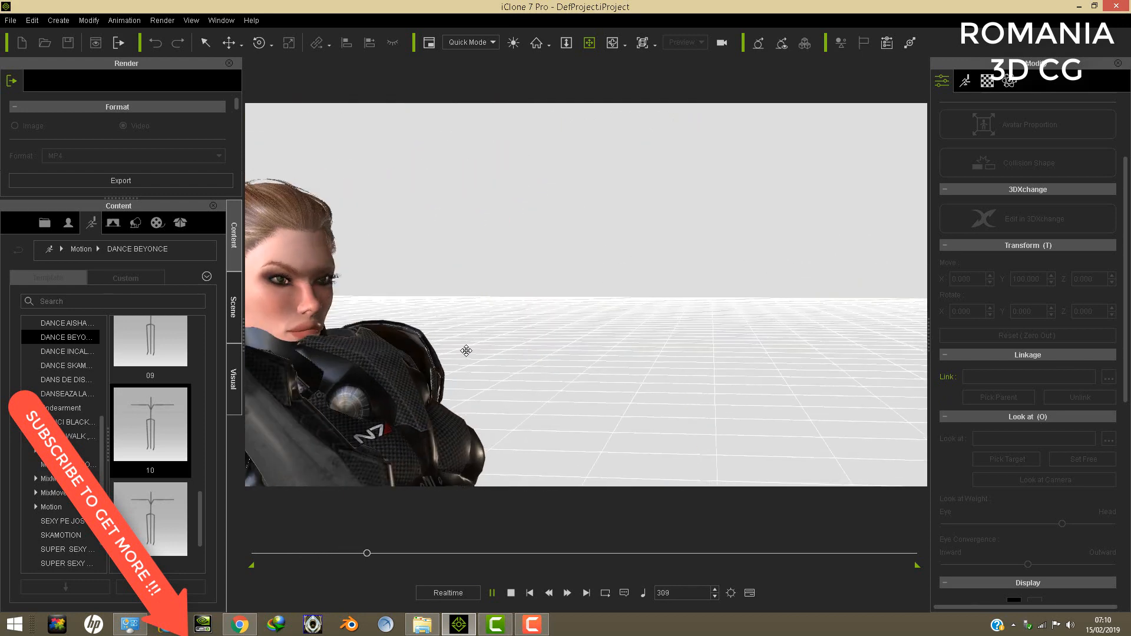
pyautogui.click(493, 593)
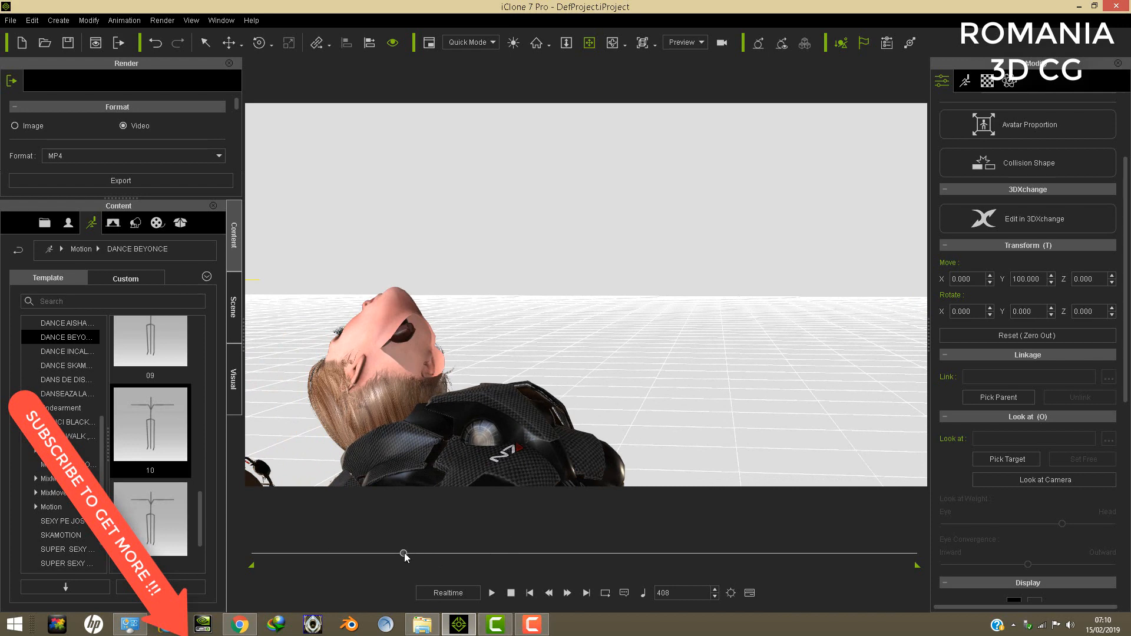
pyautogui.moveTo(404, 554); pyautogui.dragTo(338, 557)
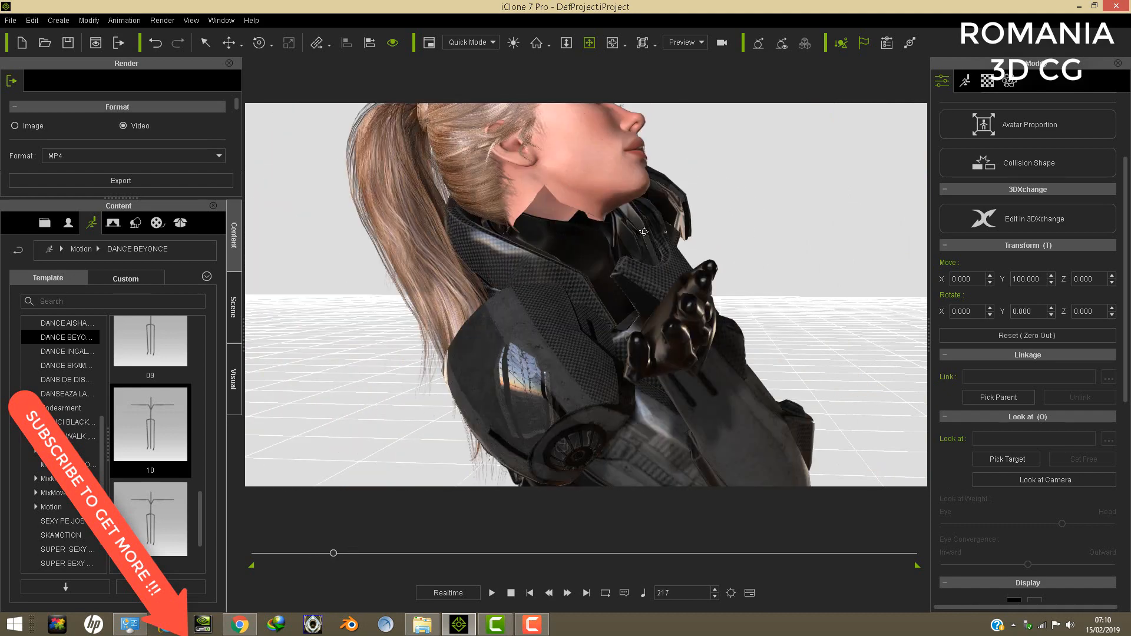
pyautogui.moveTo(643, 232); pyautogui.dragTo(673, 227, button='right')
pyautogui.moveTo(562, 250); pyautogui.dragTo(663, 255, button='right')
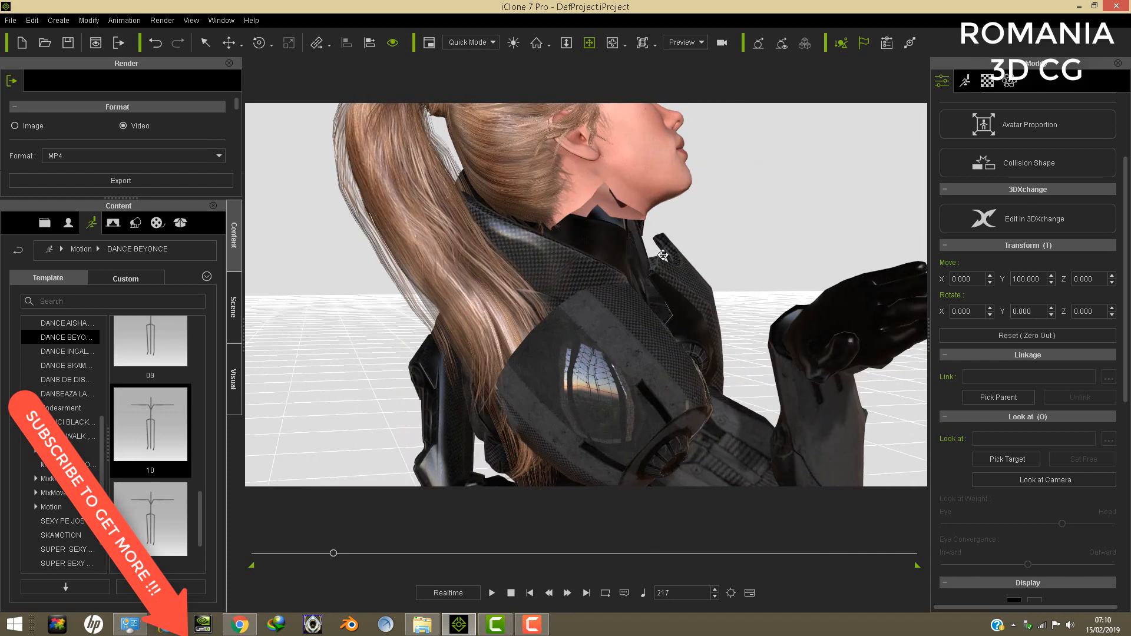
pyautogui.moveTo(455, 261); pyautogui.dragTo(612, 264, button='right')
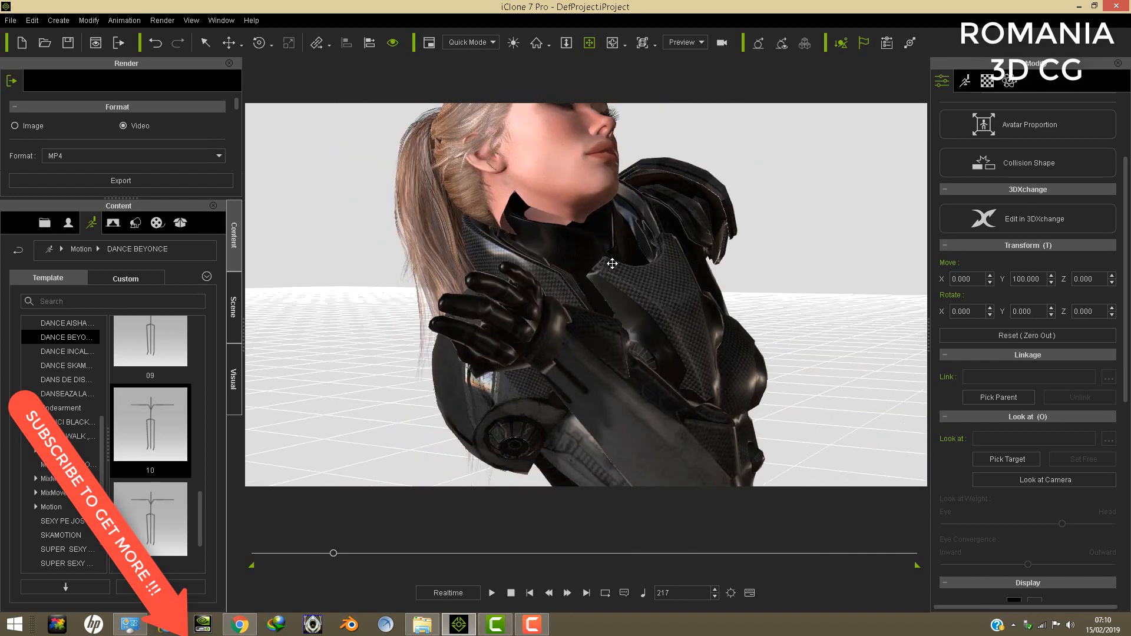
# - Return to the first frame and undo the dance motion on the armoured avatar
pyautogui.click(531, 592)
pyautogui.moveTo(562, 352); pyautogui.dragTo(629, 371, button='right')
pyautogui.scroll(-8, 630, 371)
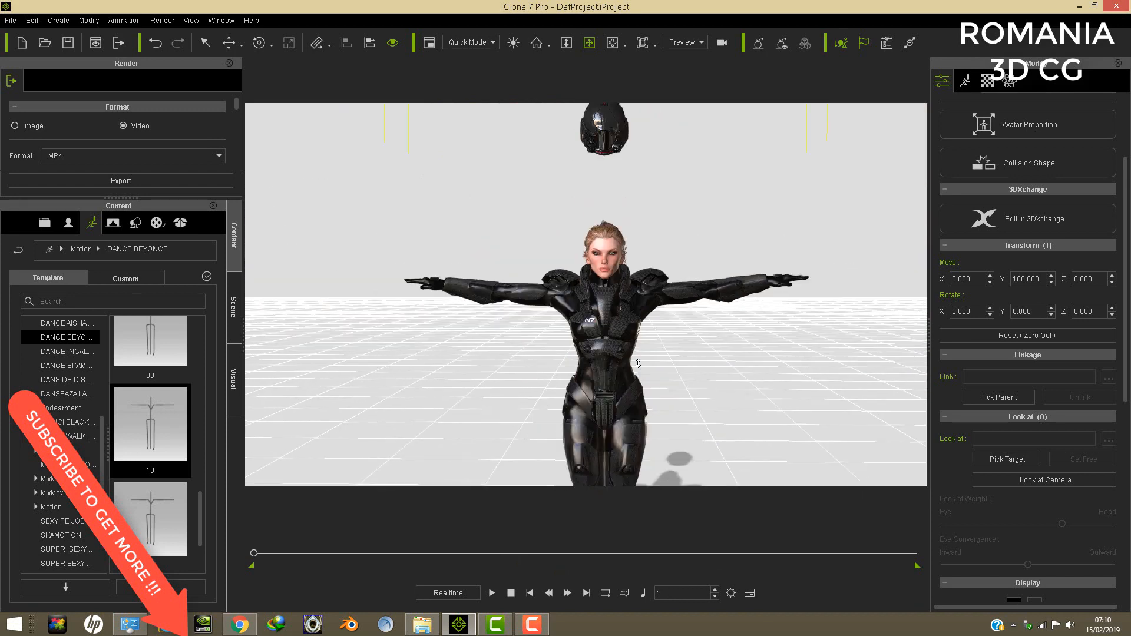
pyautogui.moveTo(633, 354); pyautogui.dragTo(622, 258)
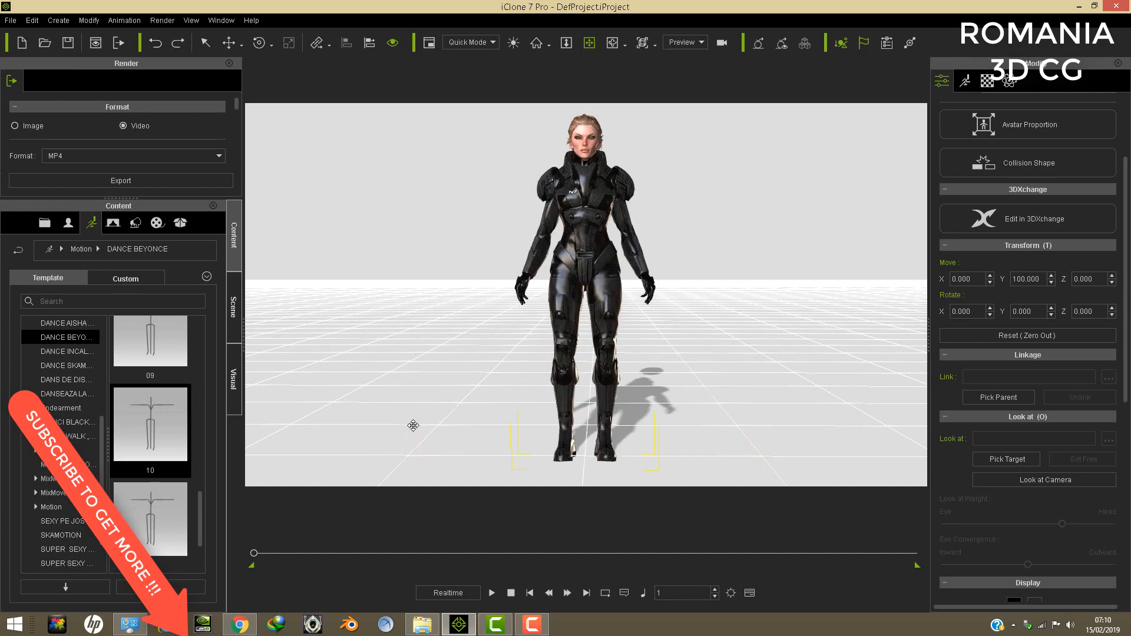
pyautogui.moveTo(599, 278); pyautogui.dragTo(600, 291, button='middle')
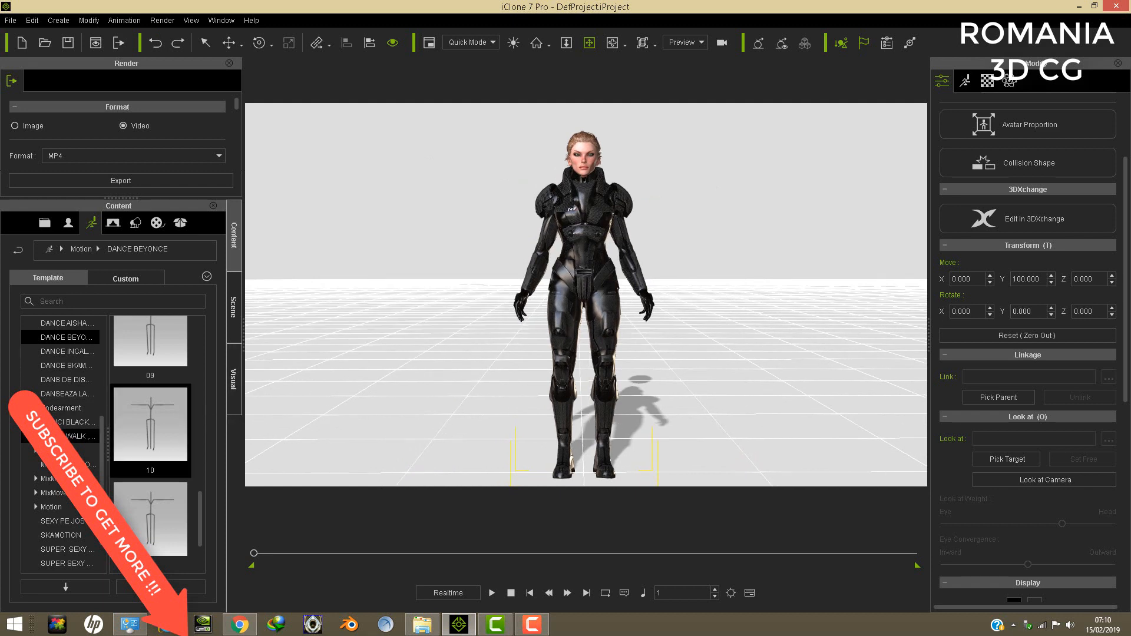
# - Apply the 02 G2 motion from the SUPER SEXY TOT motion folder to the armoured avatar and play it
pyautogui.click(60, 534)
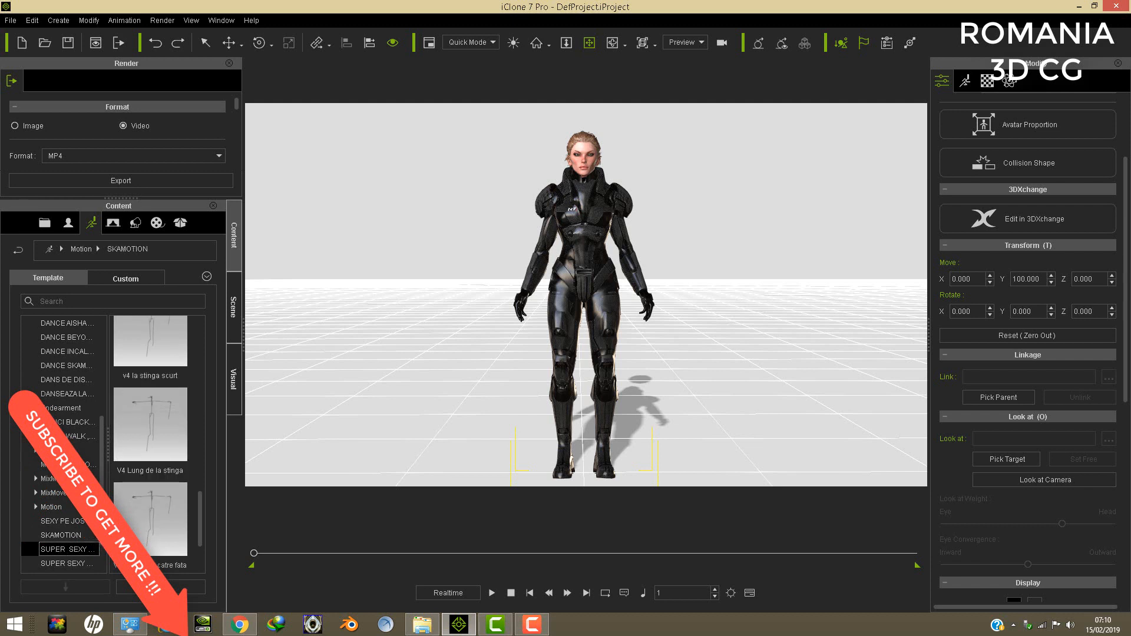
pyautogui.click(64, 549)
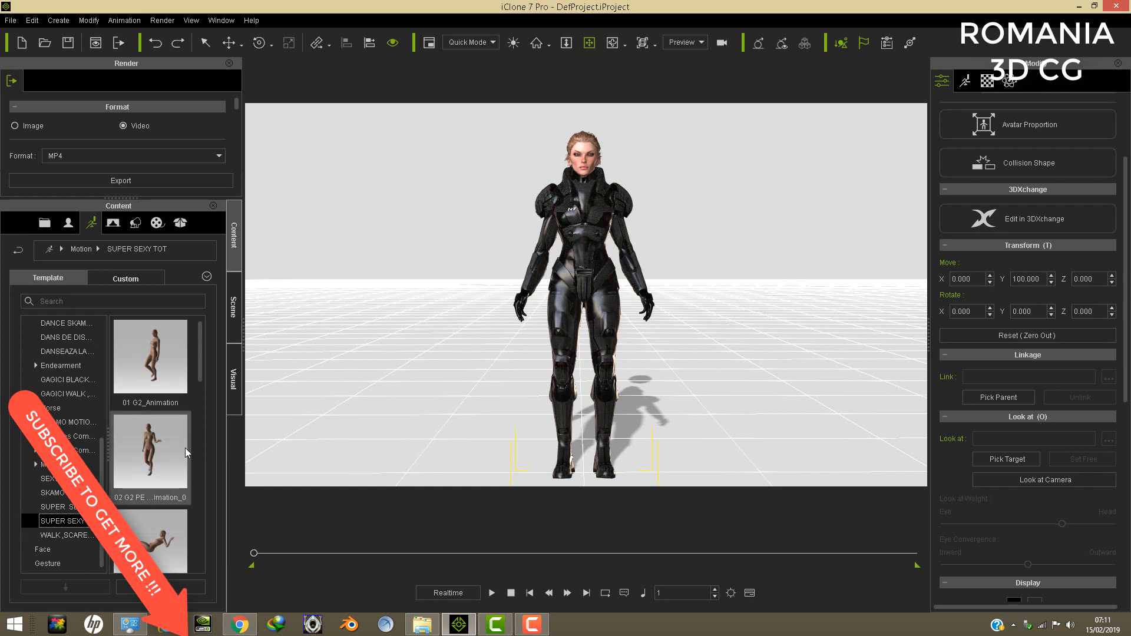
pyautogui.moveTo(186, 452); pyautogui.dragTo(157, 455)
pyautogui.scroll(-2, 629, 331)
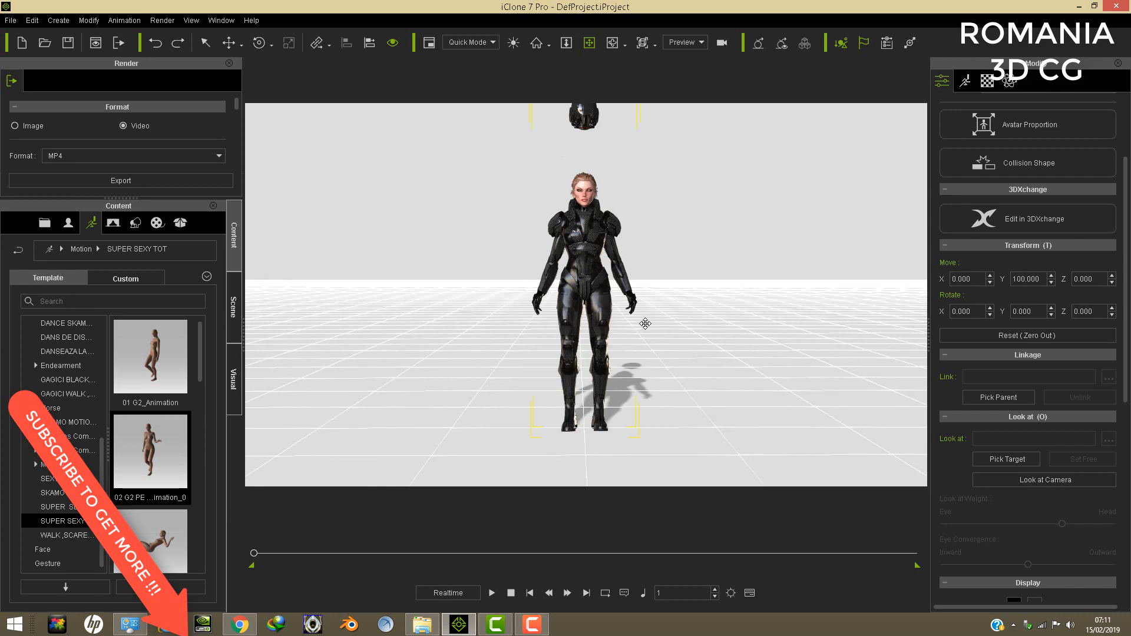
pyautogui.click(233, 306)
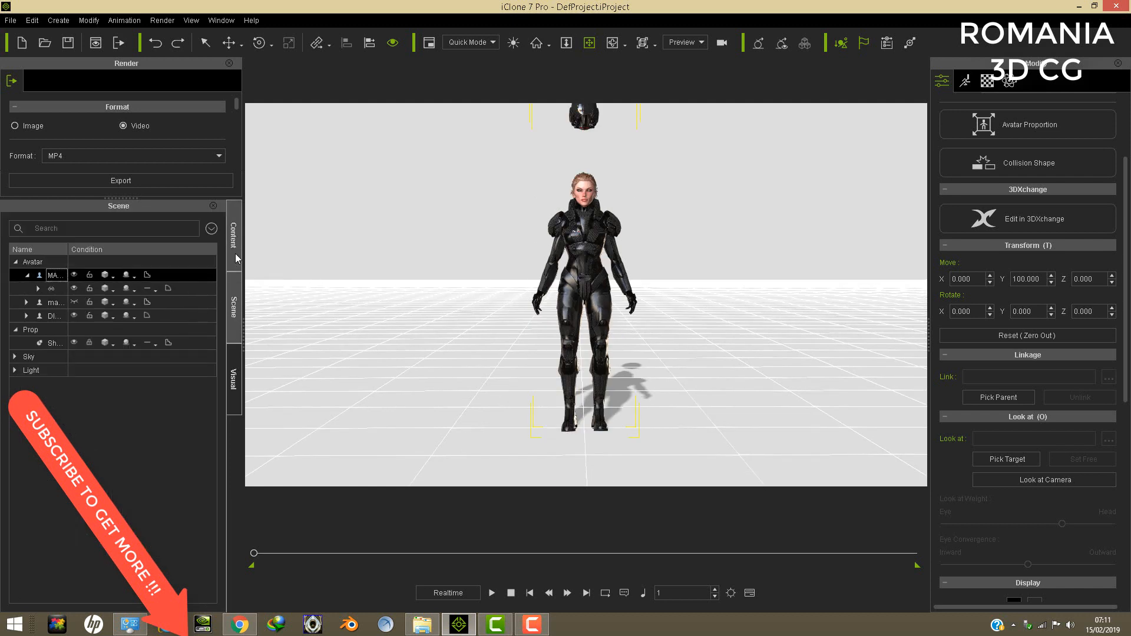
pyautogui.click(236, 258)
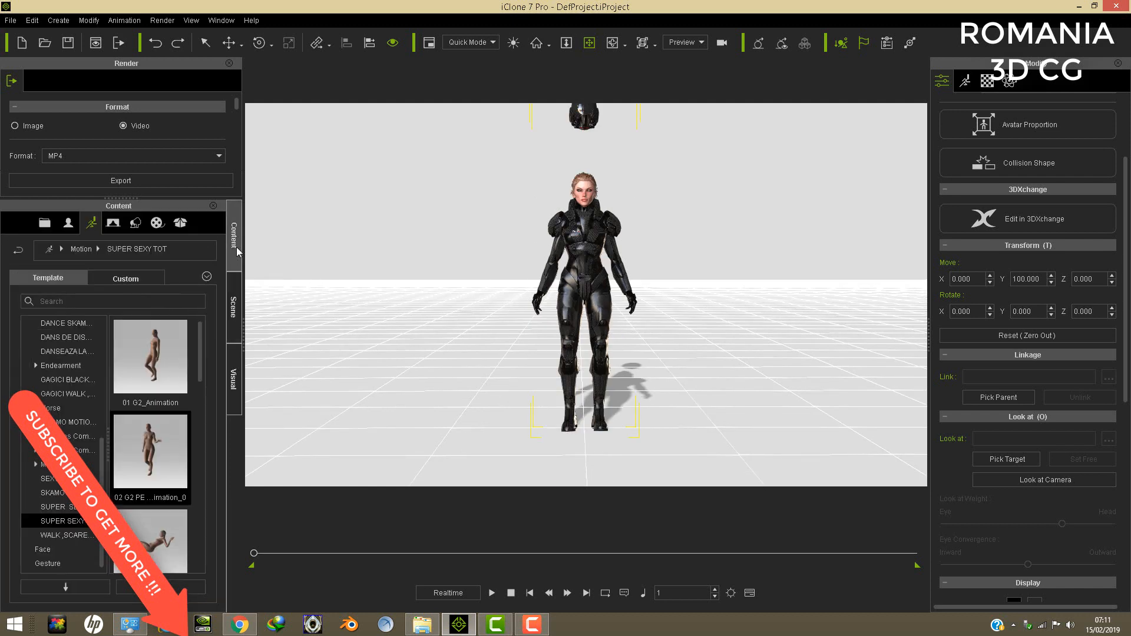
pyautogui.doubleClick(153, 465)
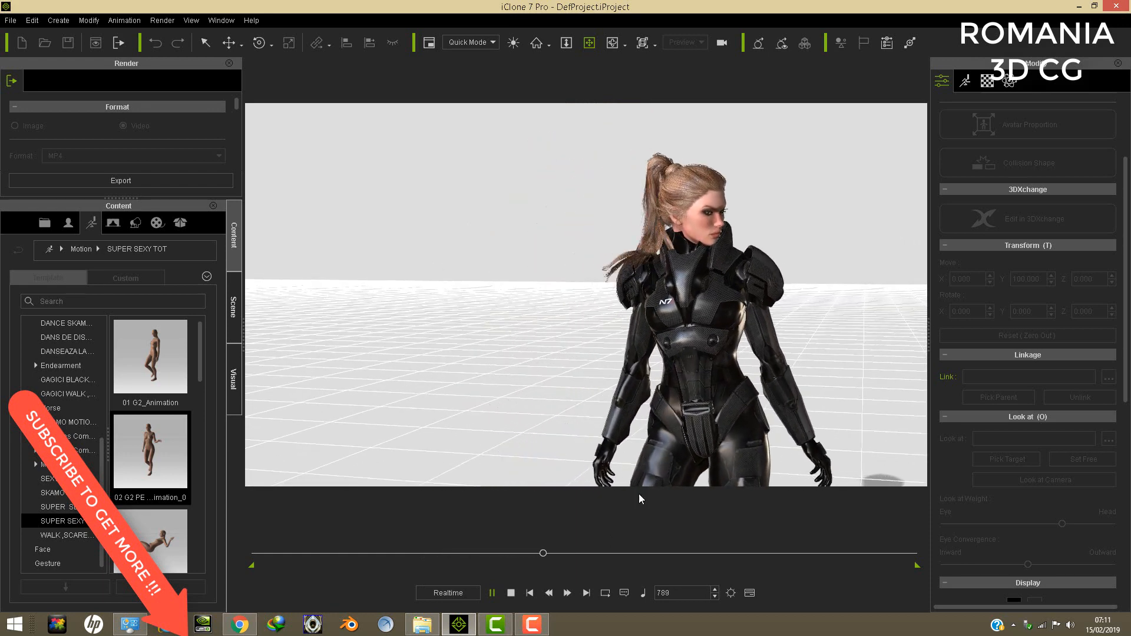
# - Stop the playback and examine the head's fit in the collar up close from the side in the walking pose
pyautogui.click(511, 594)
pyautogui.moveTo(730, 321); pyautogui.dragTo(797, 298, button='right')
pyautogui.scroll(3, 797, 298)
pyautogui.moveTo(797, 298); pyautogui.dragTo(650, 339)
pyautogui.scroll(8, 651, 338)
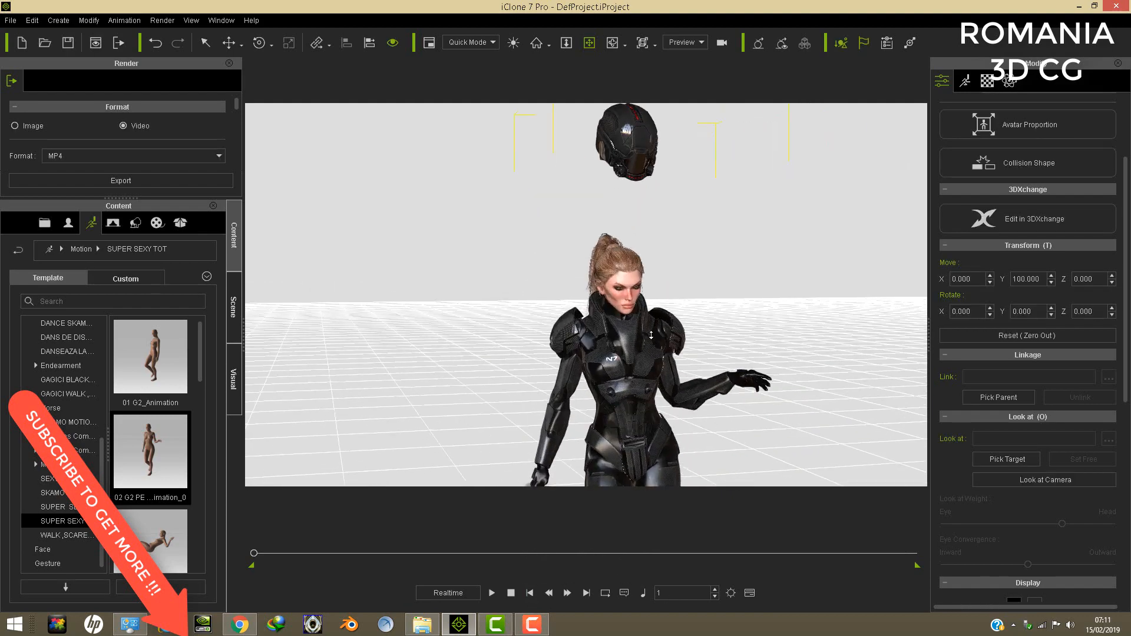
pyautogui.scroll(2, 650, 339)
pyautogui.moveTo(650, 339); pyautogui.dragTo(706, 370, button='right')
pyautogui.scroll(5, 706, 370)
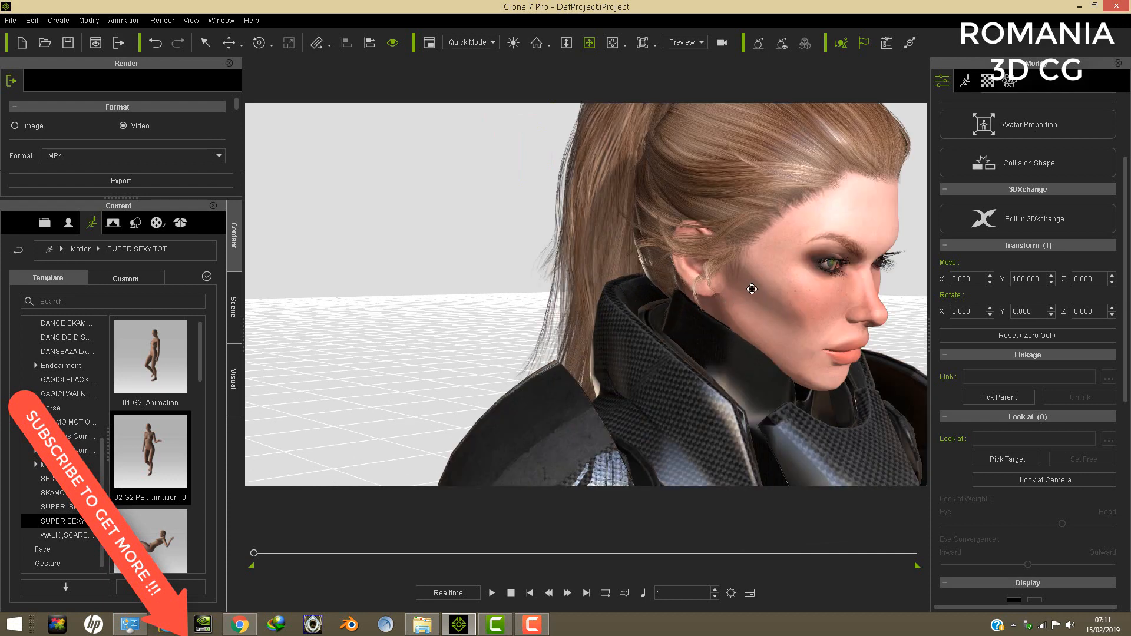
pyautogui.scroll(-4, 756, 265)
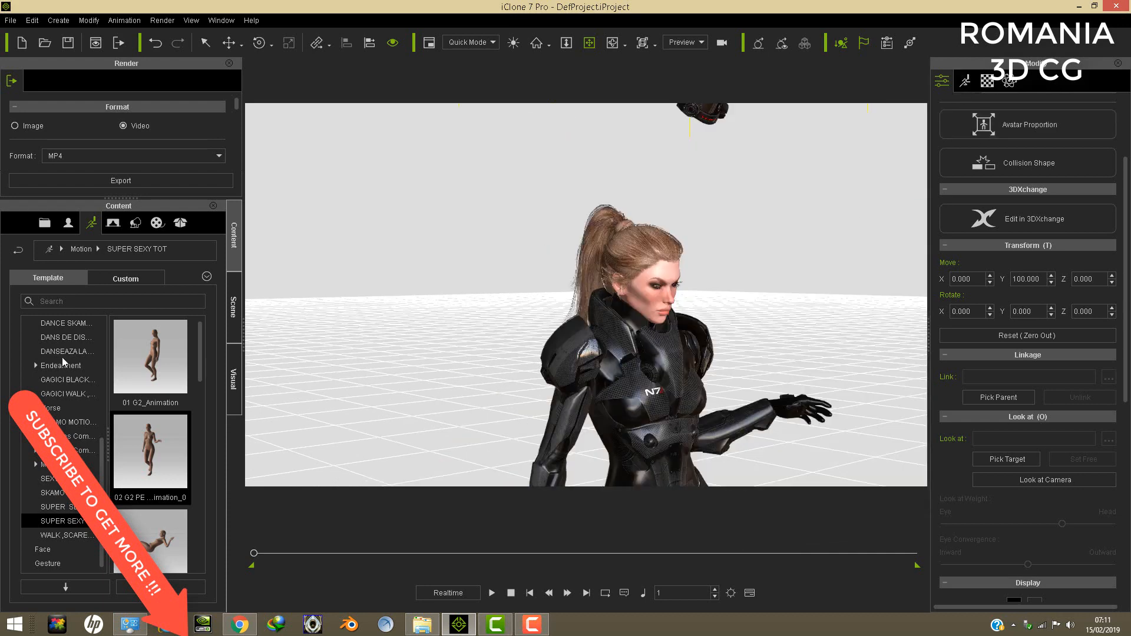
# - Select the linked female head avatar and raise it slightly to a Z position of 18.972
pyautogui.click(231, 311)
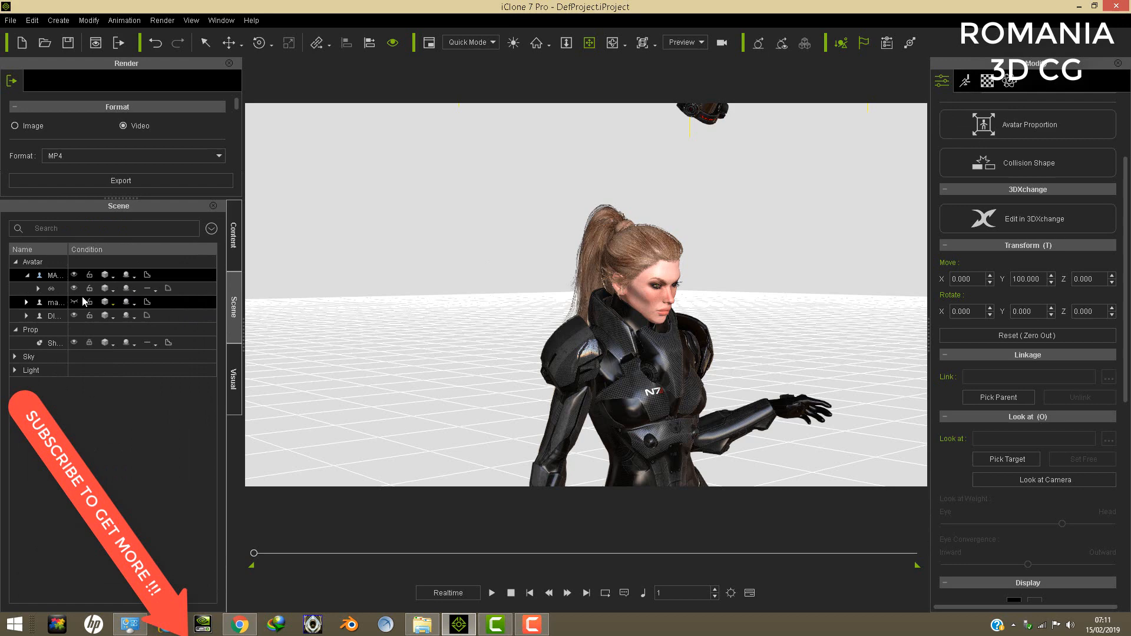
pyautogui.click(54, 317)
pyautogui.scroll(-6, 634, 366)
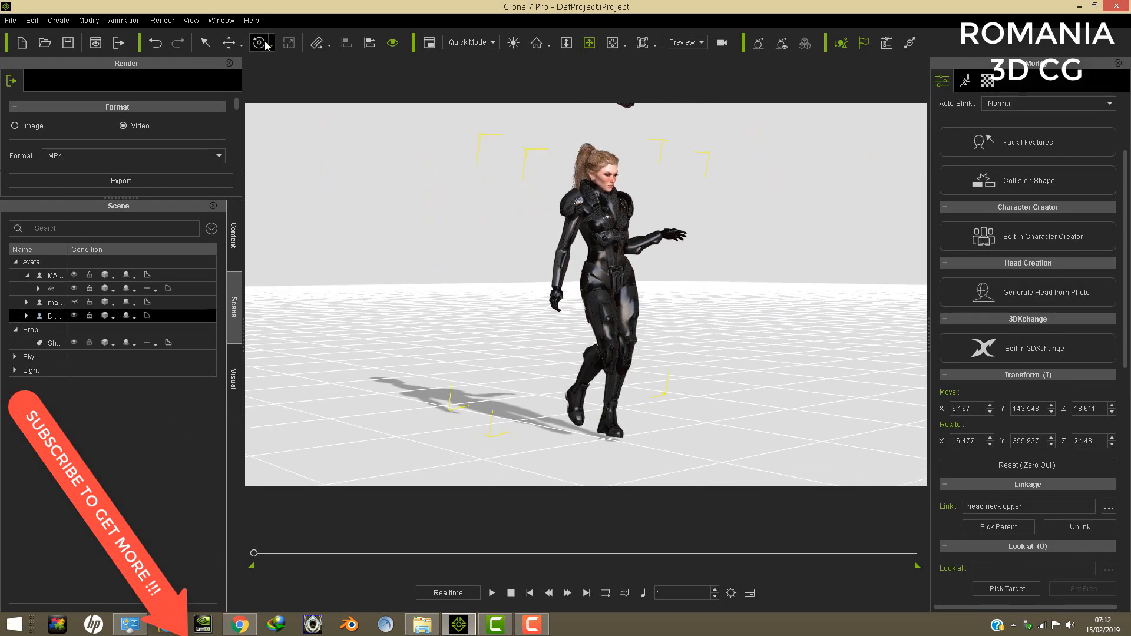
pyautogui.click(220, 45)
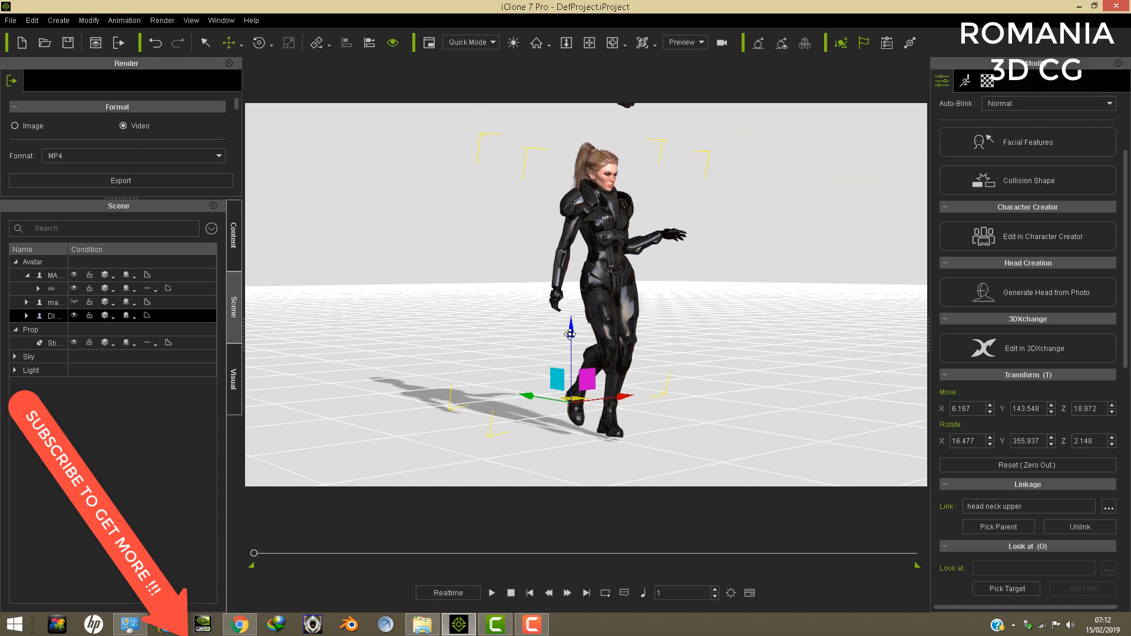
# - Play the walking motion while viewing the avatar from the front, pause it and scrub back to frame 791
pyautogui.click(591, 43)
pyautogui.moveTo(462, 275); pyautogui.dragTo(622, 332, button='right')
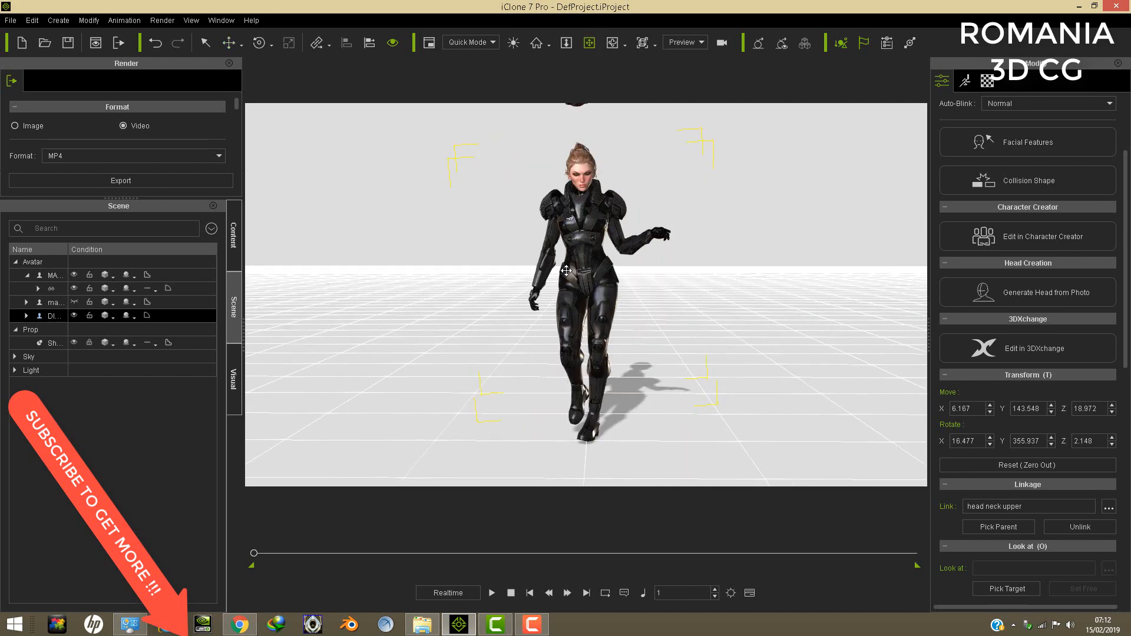
pyautogui.scroll(6, 622, 332)
pyautogui.scroll(-6, 622, 333)
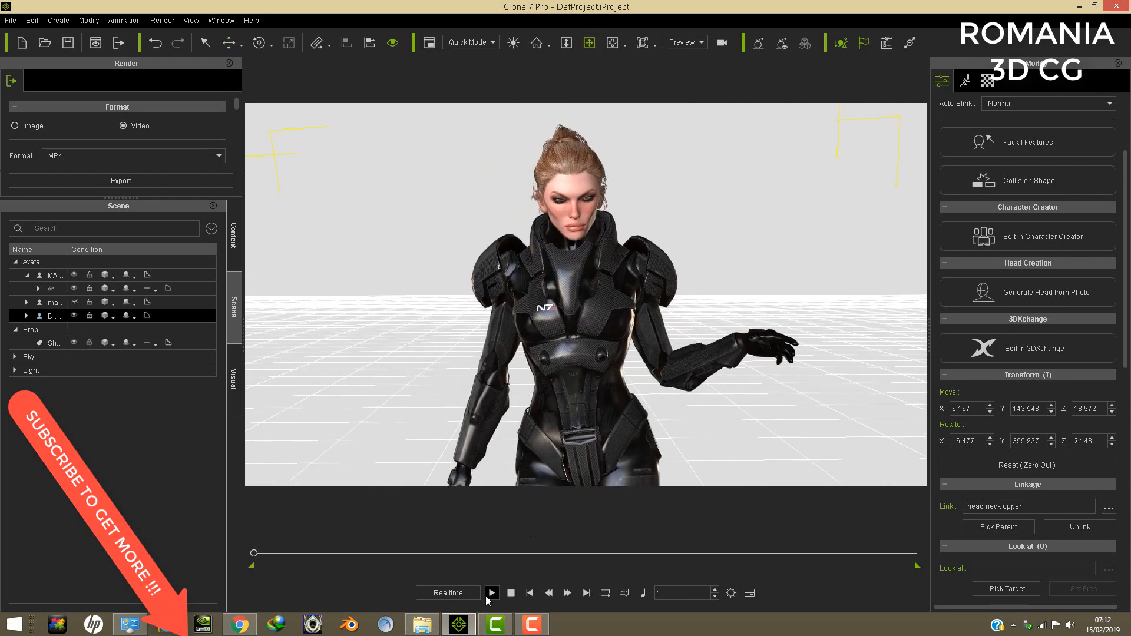
pyautogui.click(491, 592)
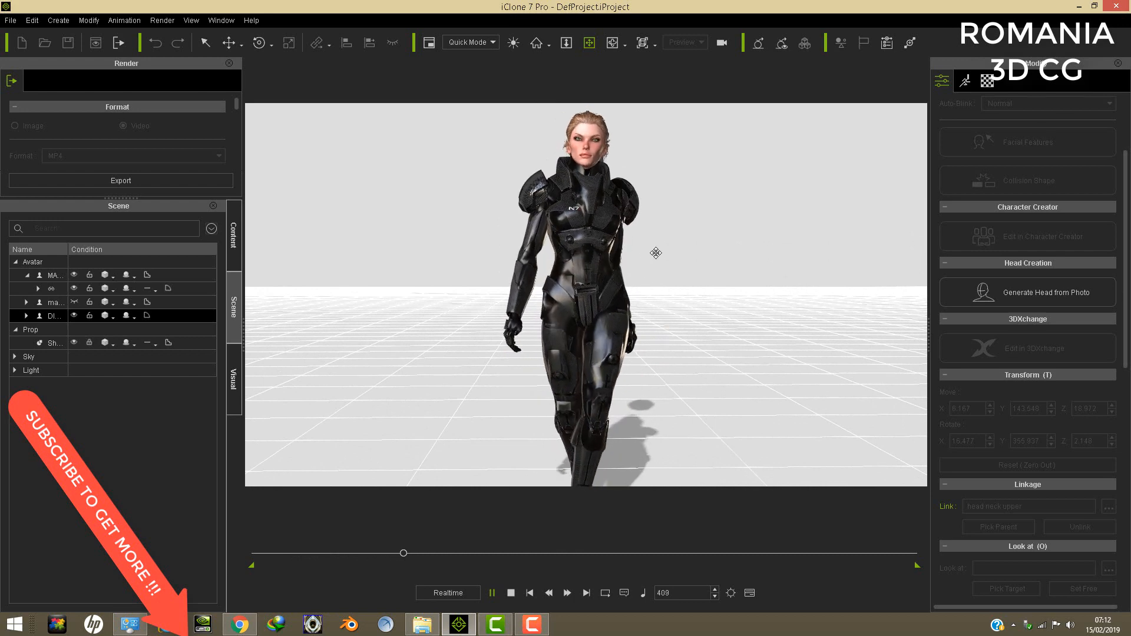
pyautogui.moveTo(581, 306); pyautogui.dragTo(492, 311, button='right')
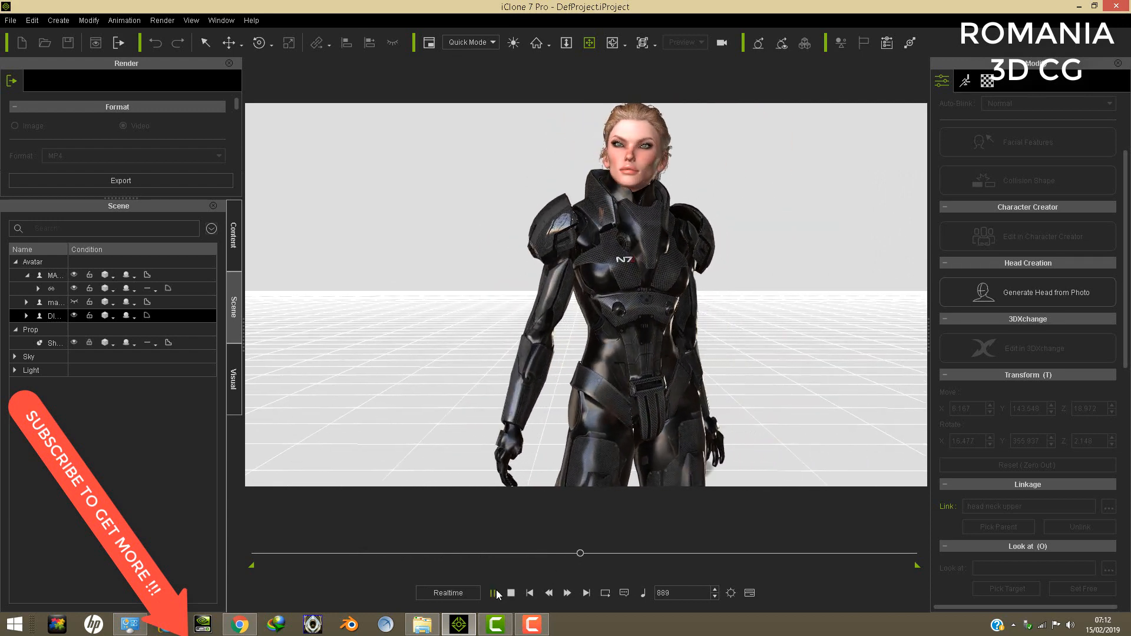
pyautogui.press('space')
pyautogui.moveTo(583, 554); pyautogui.dragTo(545, 556)
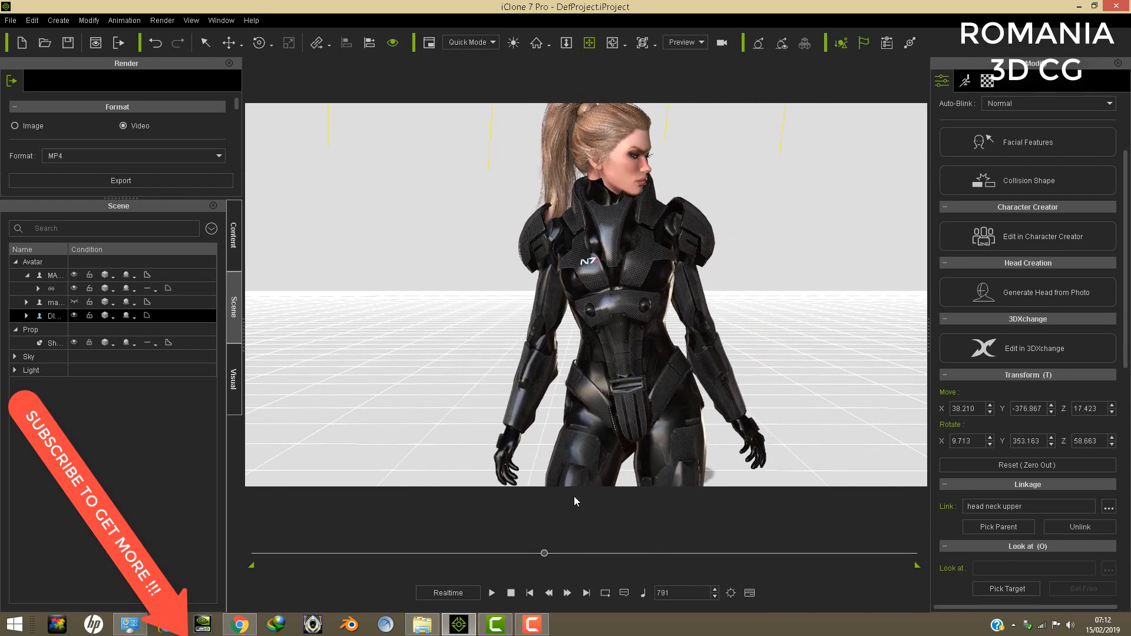
# - Examine how the turned head sits in the armour collar at frame 791 from the front, back and side
pyautogui.moveTo(626, 182); pyautogui.dragTo(611, 176, button='right')
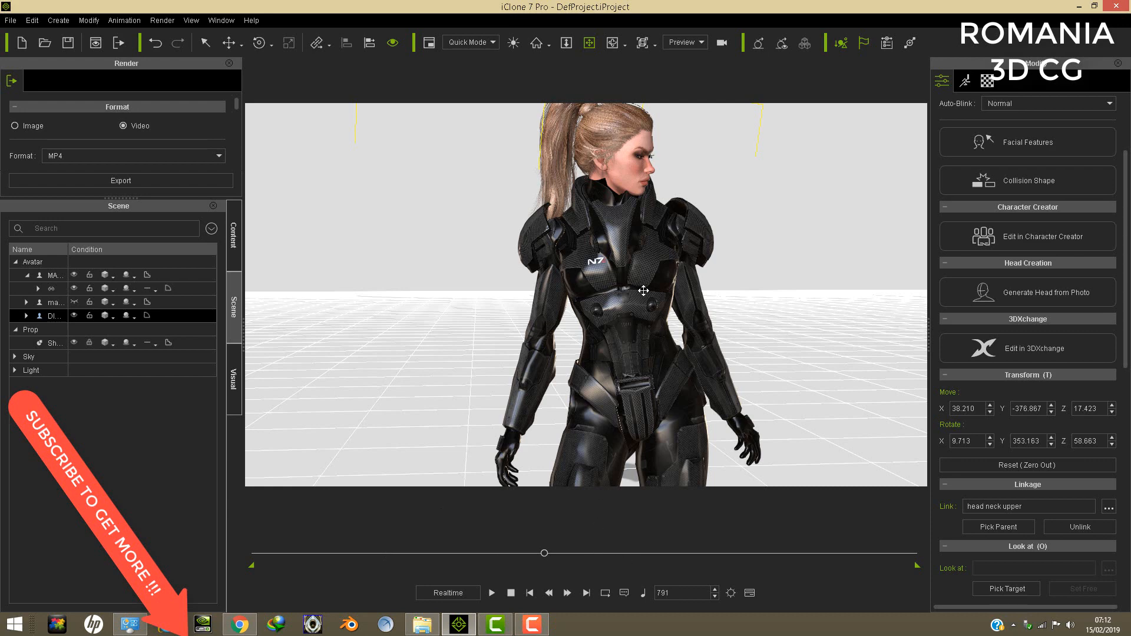
pyautogui.moveTo(643, 290); pyautogui.dragTo(628, 310)
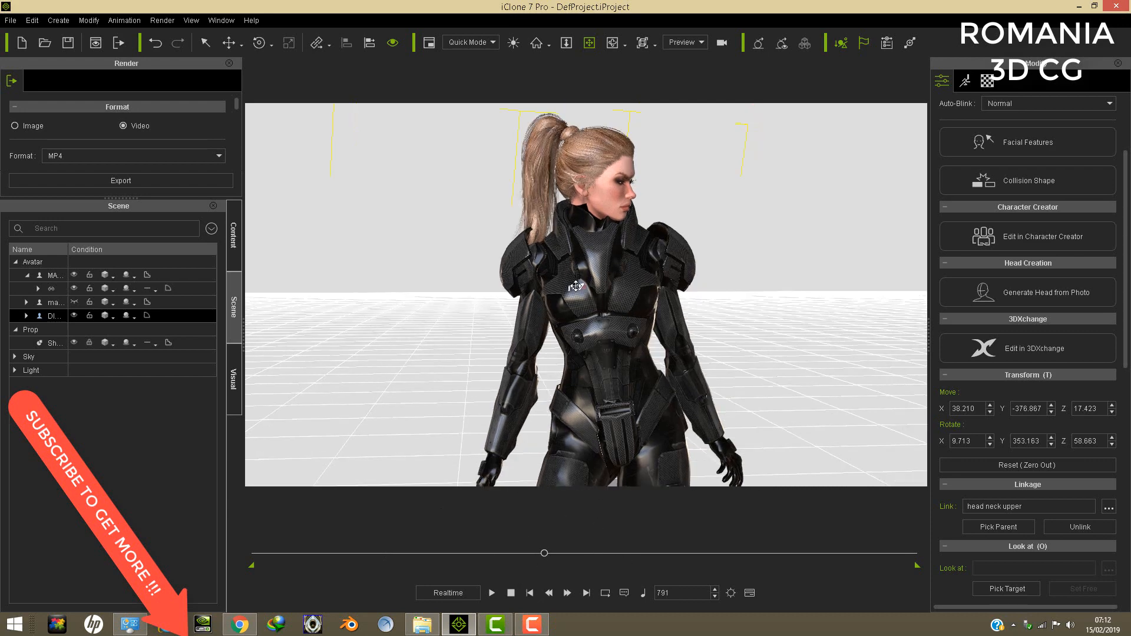
pyautogui.moveTo(868, 304); pyautogui.dragTo(671, 422, button='right')
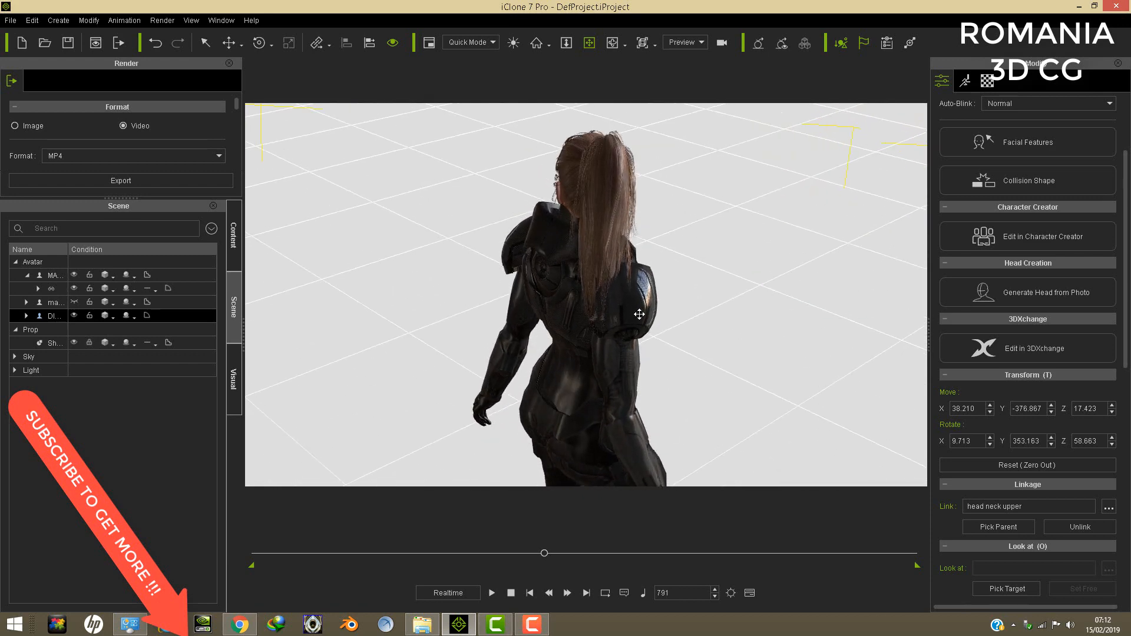
pyautogui.scroll(-2, 642, 317)
pyautogui.scroll(4, 648, 320)
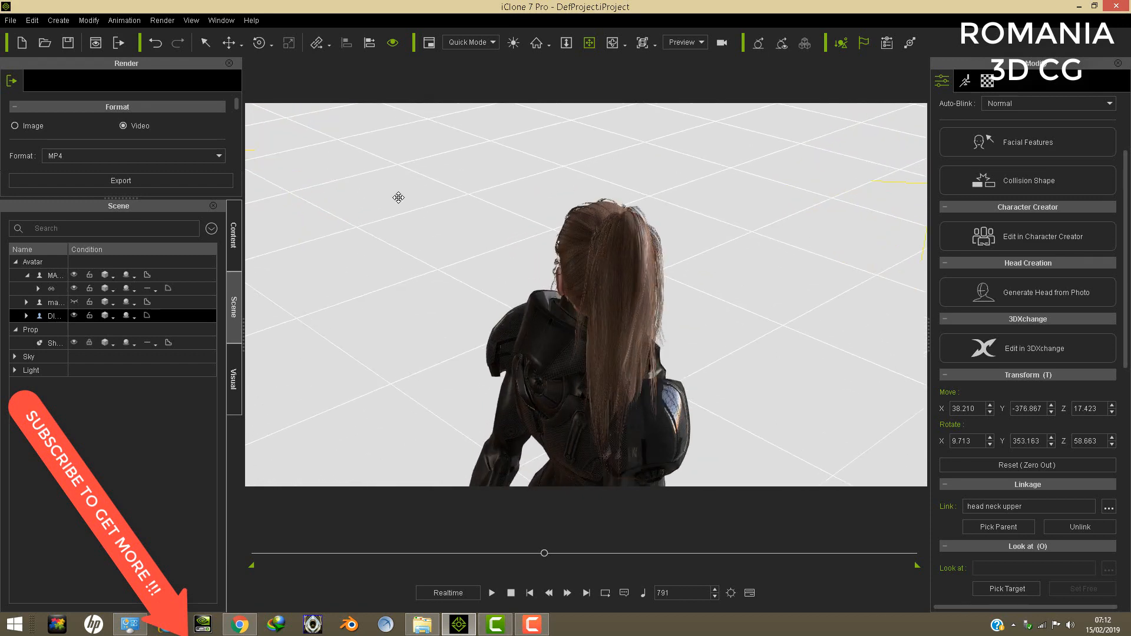
pyautogui.moveTo(669, 319); pyautogui.dragTo(603, 241, button='right')
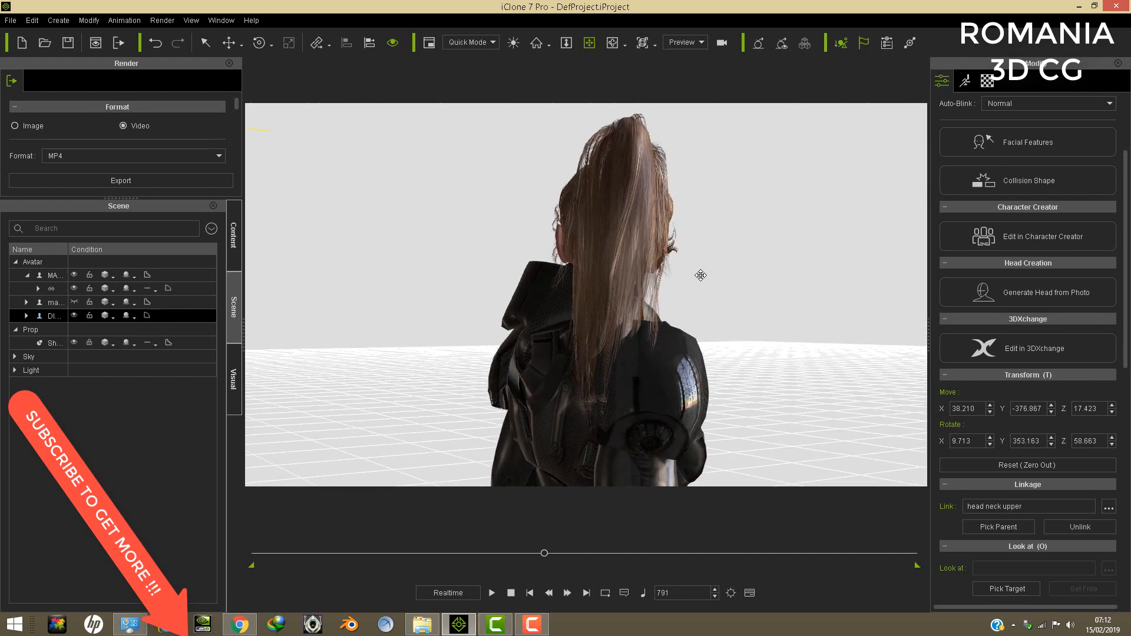
pyautogui.moveTo(640, 307); pyautogui.dragTo(702, 313, button='right')
pyautogui.moveTo(602, 296); pyautogui.dragTo(701, 310, button='middle')
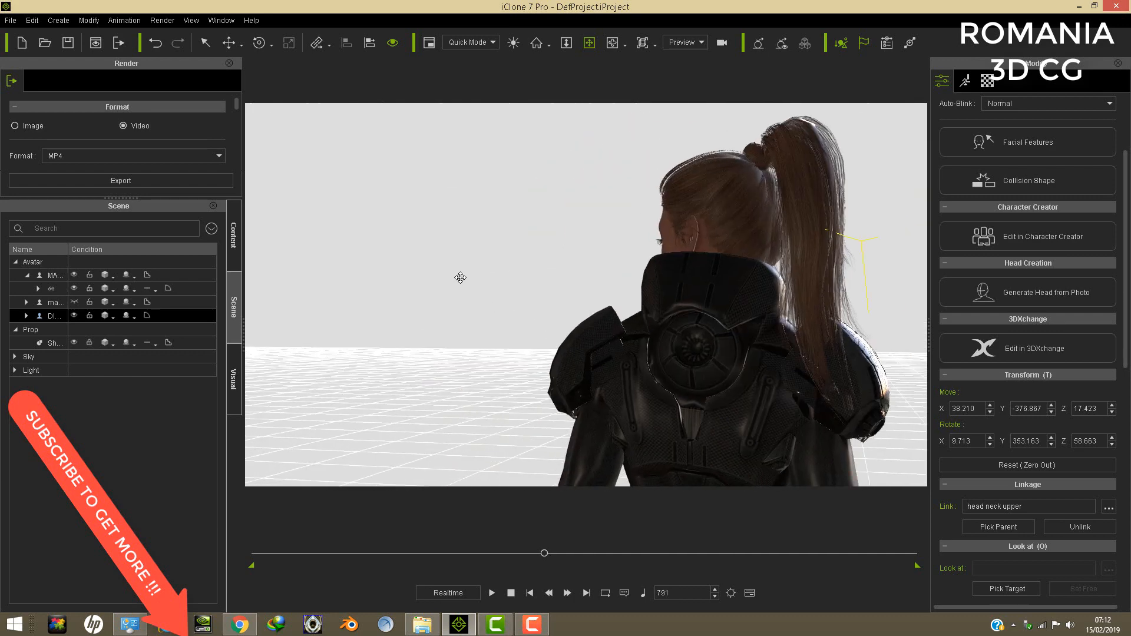
pyautogui.moveTo(477, 264); pyautogui.dragTo(675, 237, button='right')
pyautogui.moveTo(472, 309); pyautogui.dragTo(617, 336, button='right')
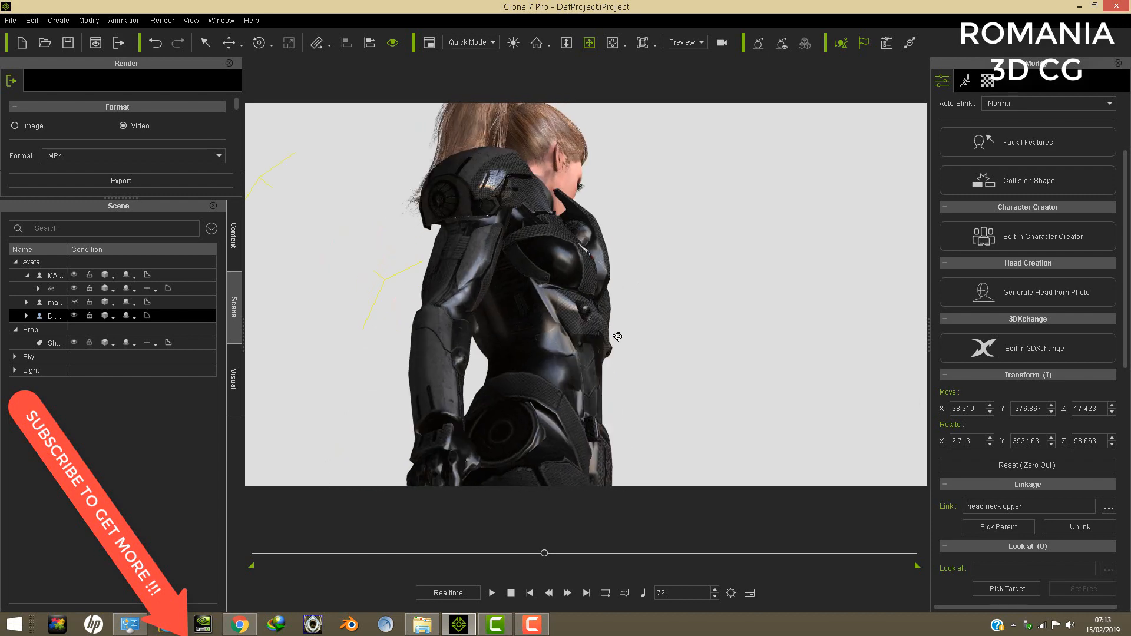
pyautogui.moveTo(472, 339); pyautogui.dragTo(530, 346, button='right')
# - Inspect the chin and neck against the collar from the front up close, and check the full standing figure
pyautogui.scroll(-5, 525, 296)
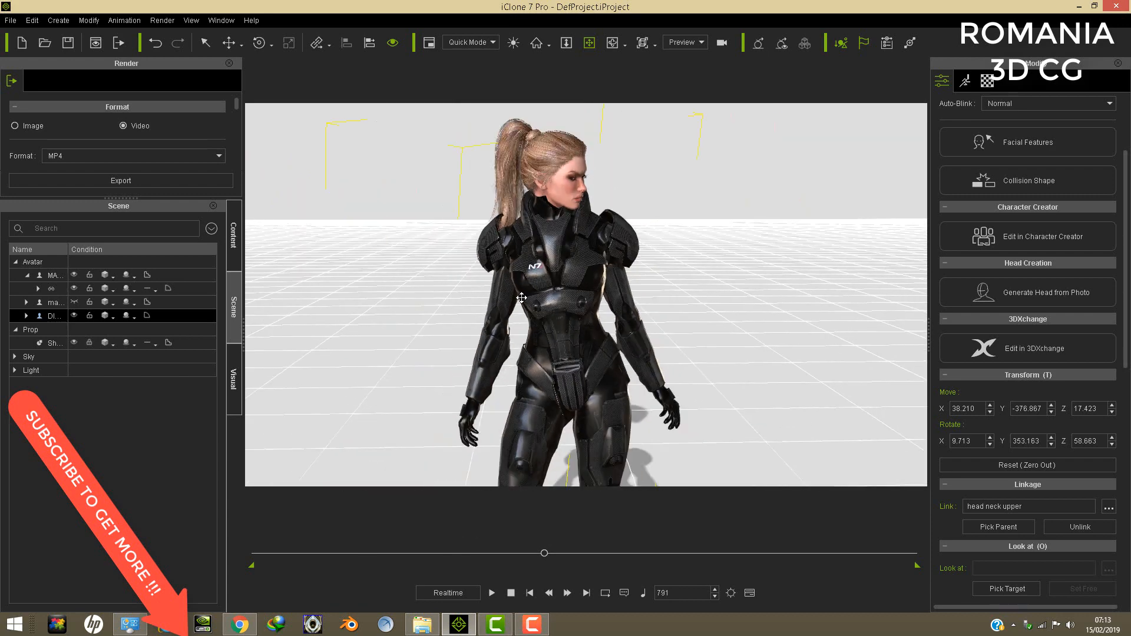
pyautogui.moveTo(525, 296); pyautogui.dragTo(534, 354, button='middle')
pyautogui.scroll(5, 542, 375)
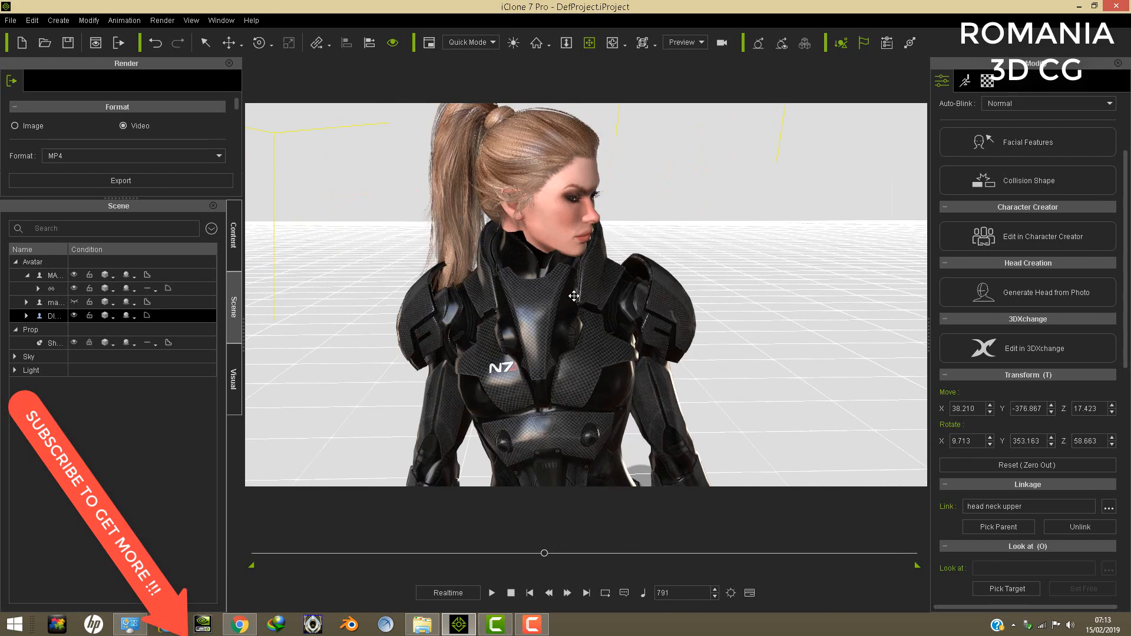
pyautogui.moveTo(574, 295); pyautogui.dragTo(682, 333, button='right')
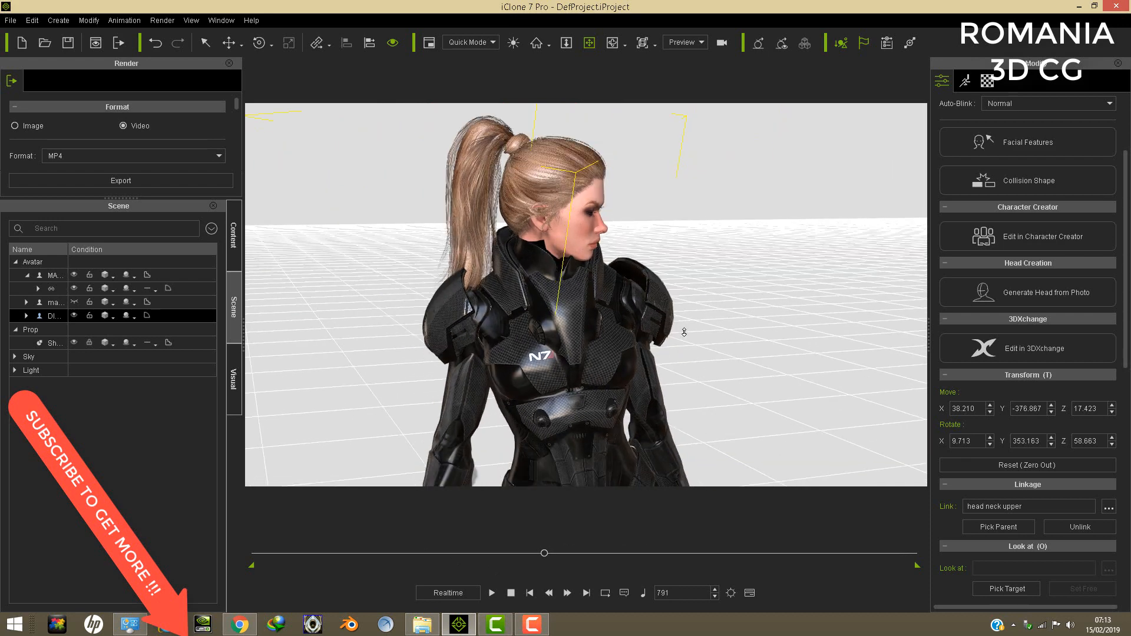
pyautogui.scroll(3, 683, 332)
pyautogui.moveTo(641, 288); pyautogui.dragTo(692, 350, button='middle')
pyautogui.moveTo(660, 342); pyautogui.dragTo(577, 237, button='right')
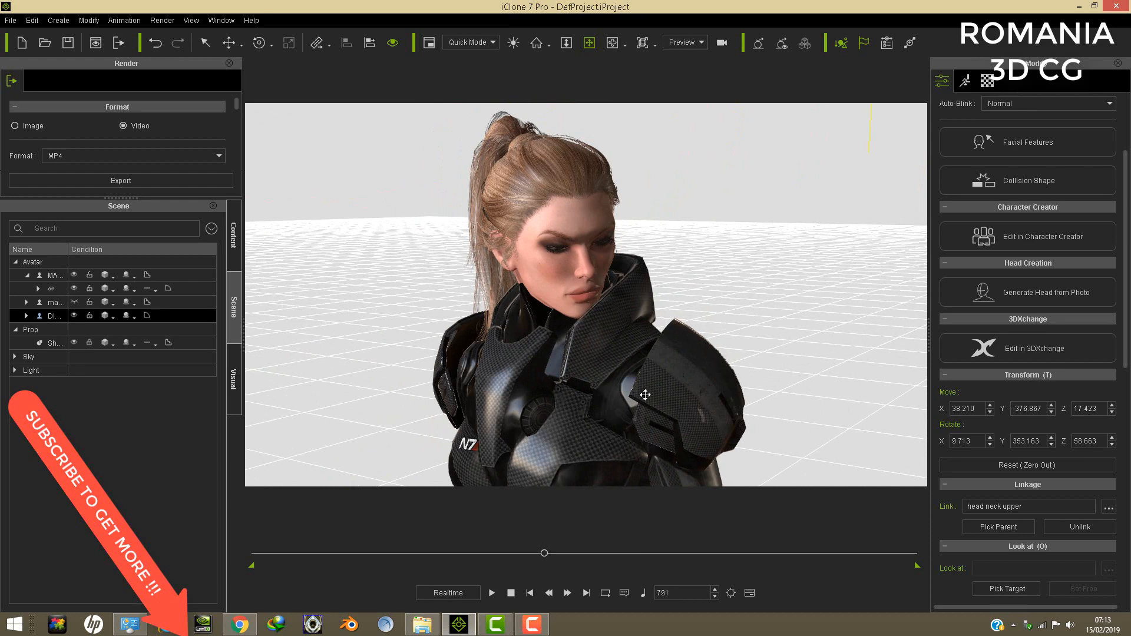
pyautogui.moveTo(655, 388); pyautogui.dragTo(567, 257, button='right')
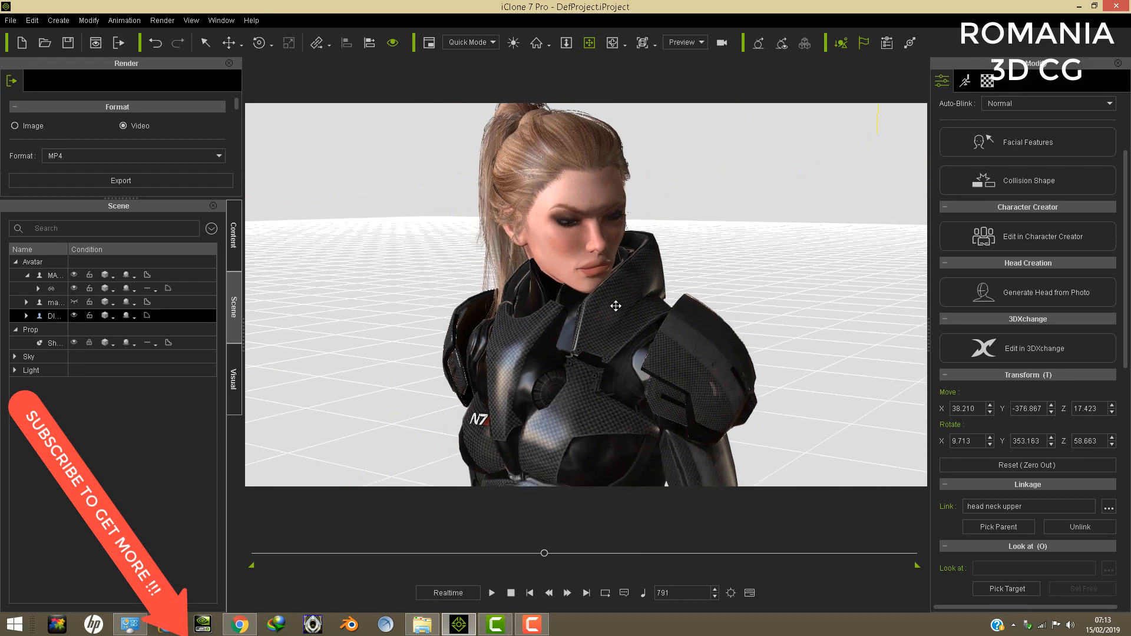
pyautogui.scroll(-5, 616, 306)
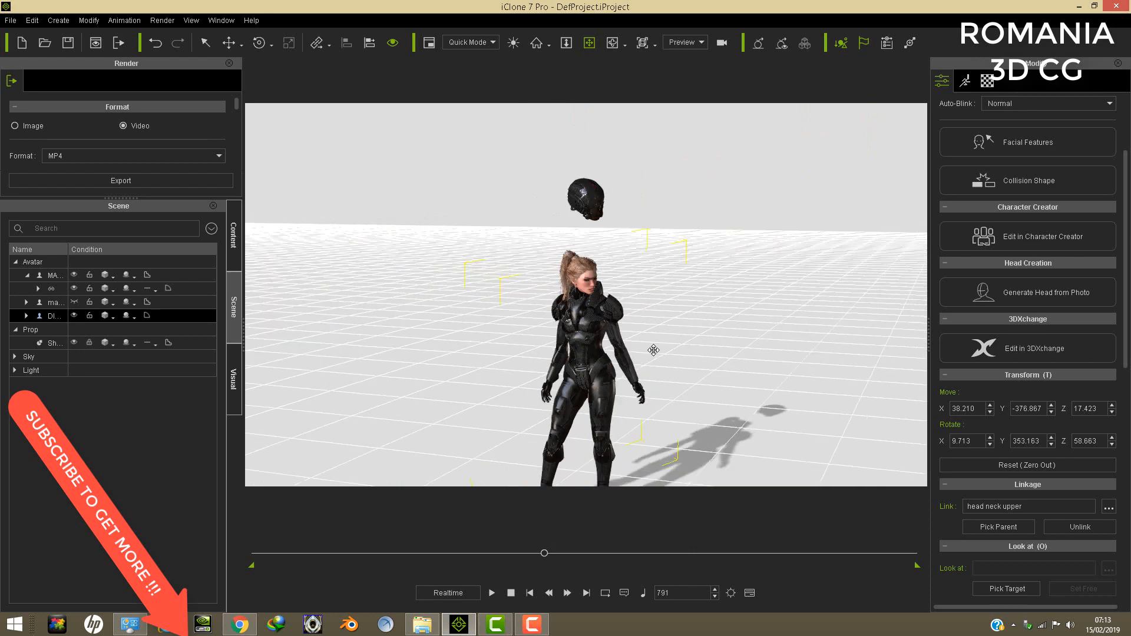
pyautogui.moveTo(653, 350); pyautogui.dragTo(643, 287, button='middle')
pyautogui.moveTo(624, 318); pyautogui.dragTo(694, 265, button='right')
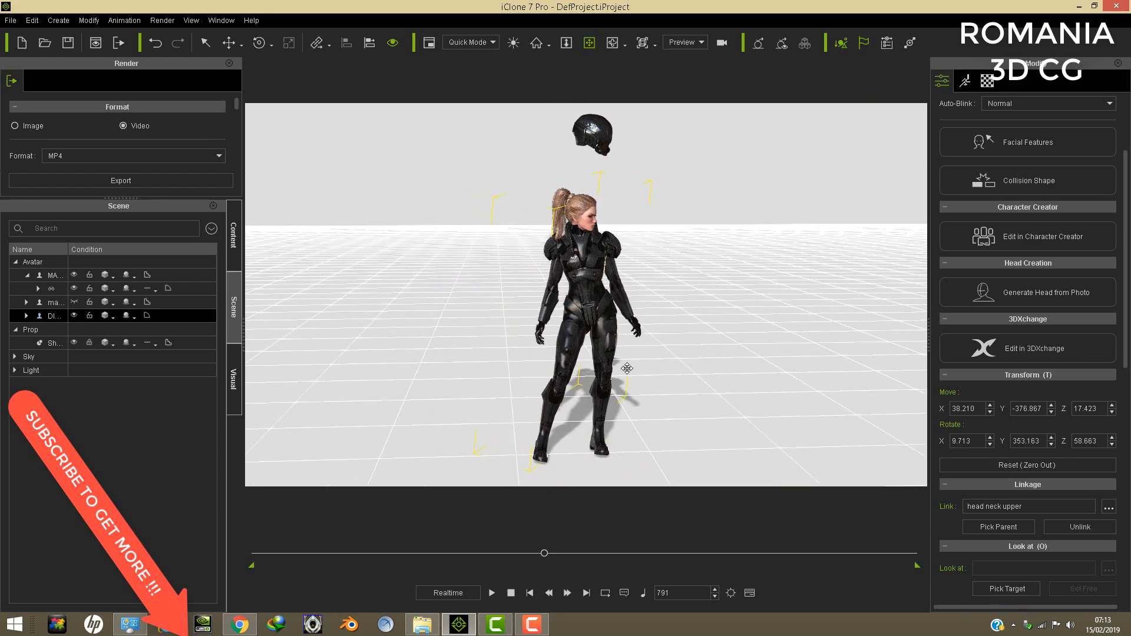
pyautogui.moveTo(614, 388); pyautogui.dragTo(602, 357, button='right')
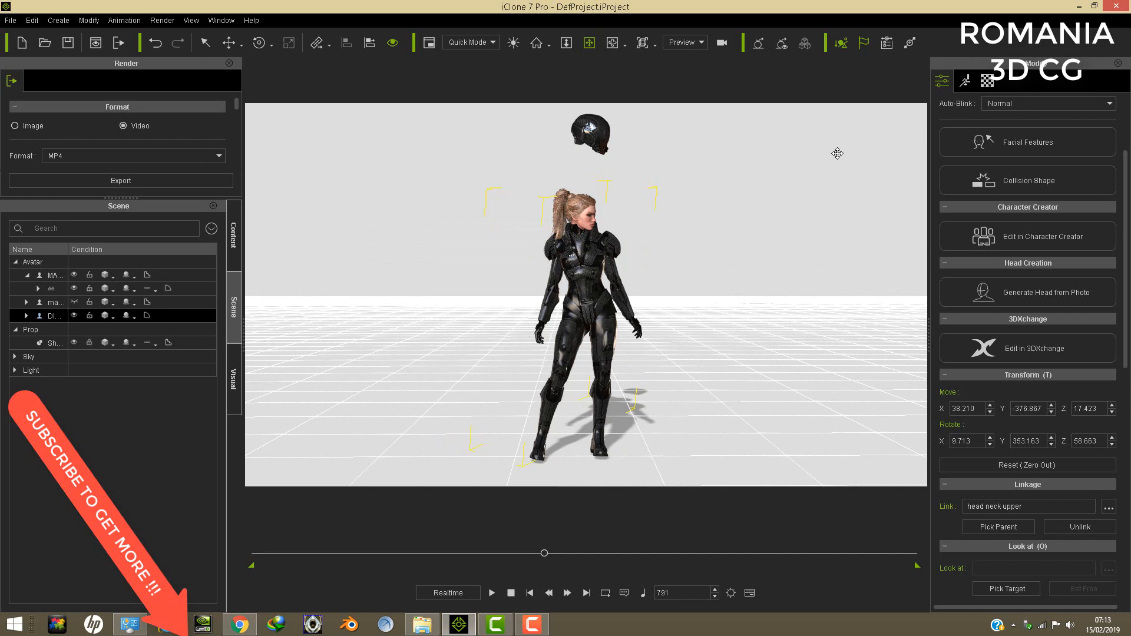
# - Undo the head height adjustment and the walking motion to return the avatar to its default standing pose
pyautogui.click(154, 43)
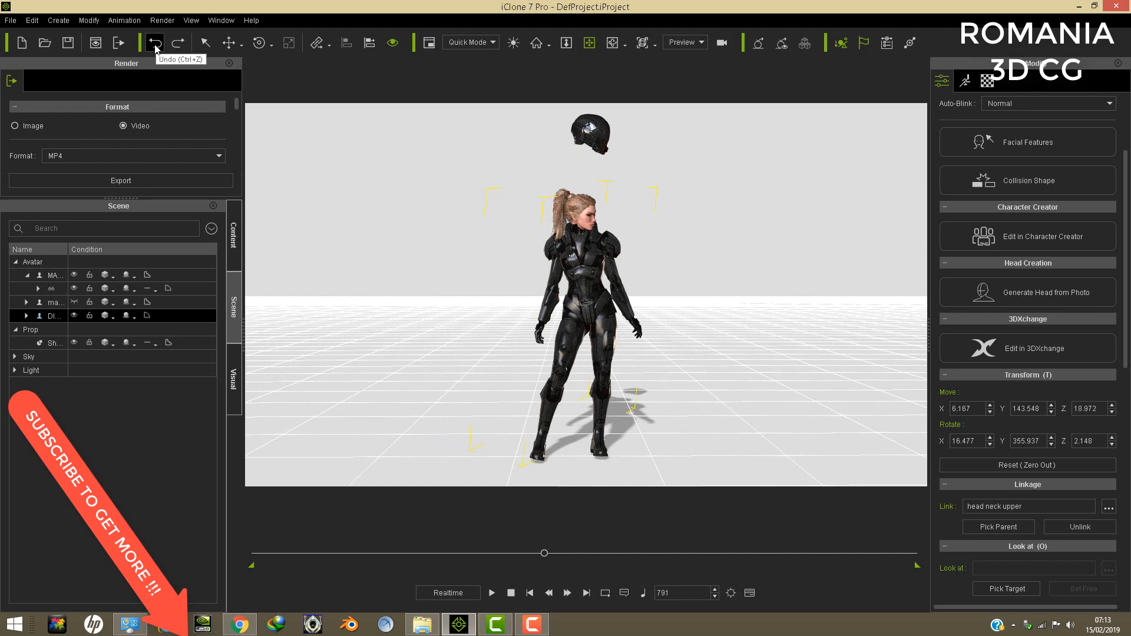
pyautogui.click(155, 44)
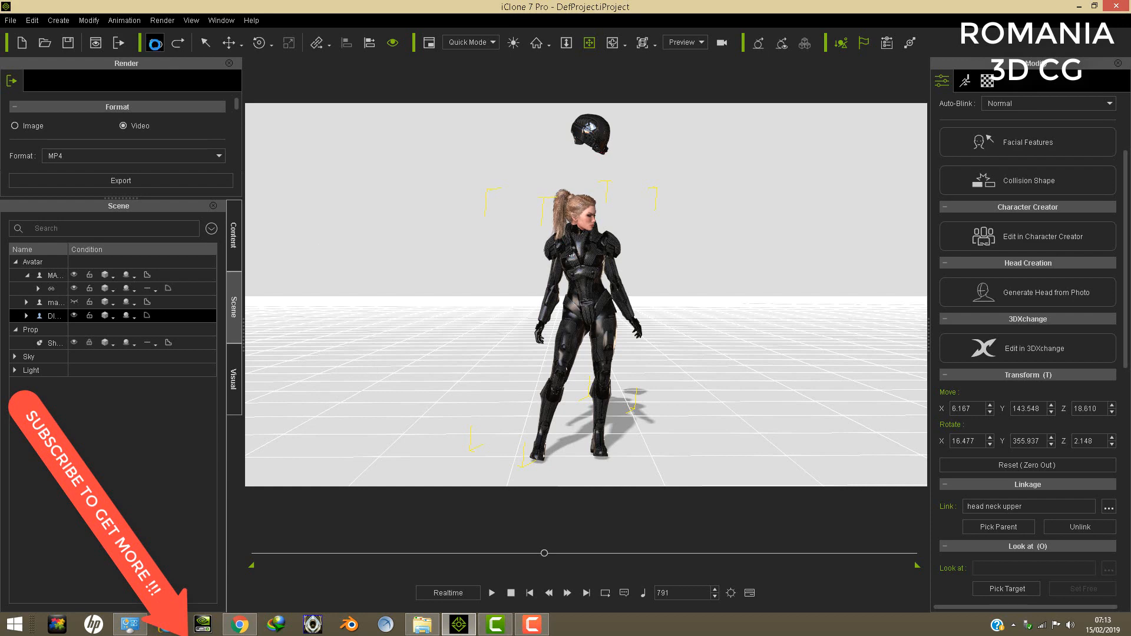
pyautogui.click(155, 42)
pyautogui.click(155, 42)
pyautogui.click(154, 43)
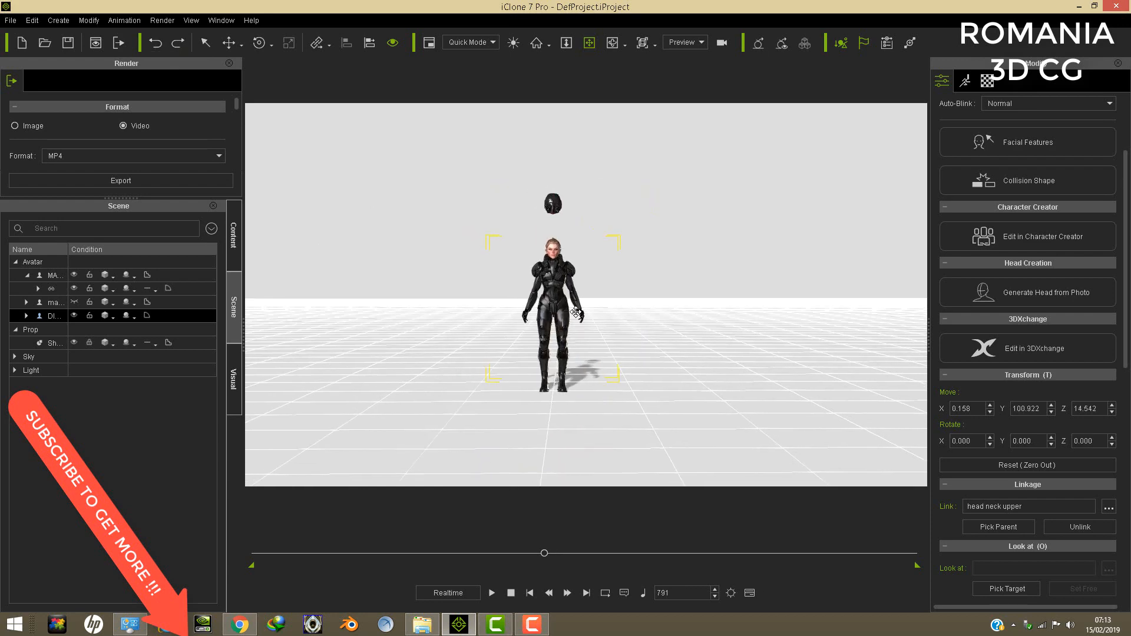
# - Examine the head's fit in the collar in the default pose, up close from the front and side
pyautogui.scroll(6, 576, 312)
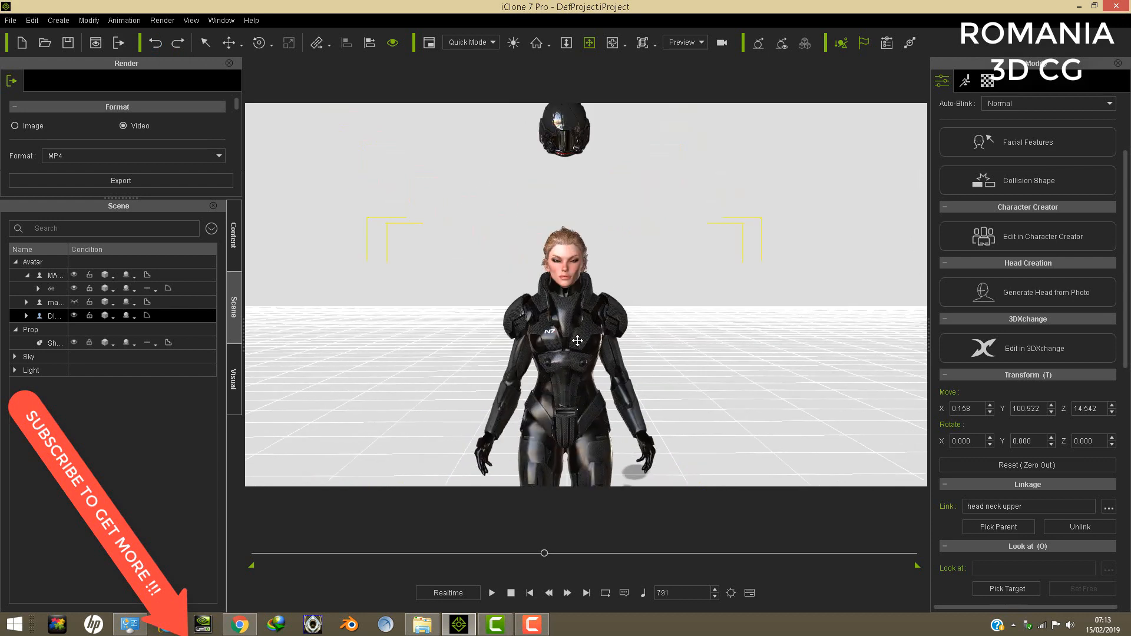
pyautogui.scroll(5, 577, 341)
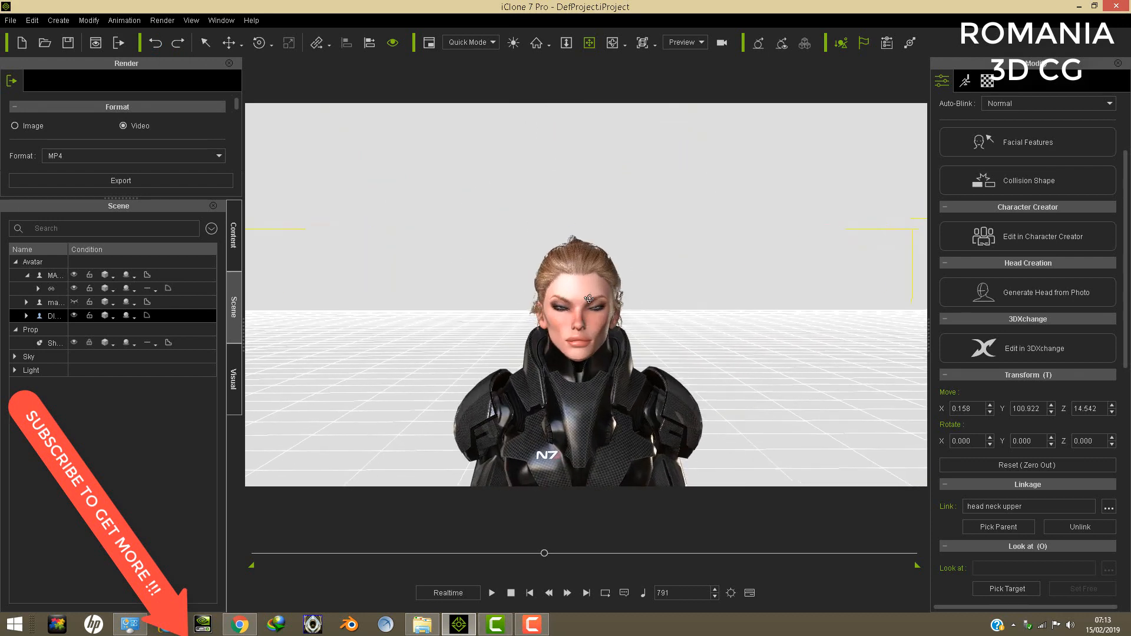
pyautogui.moveTo(589, 299); pyautogui.dragTo(636, 321, button='right')
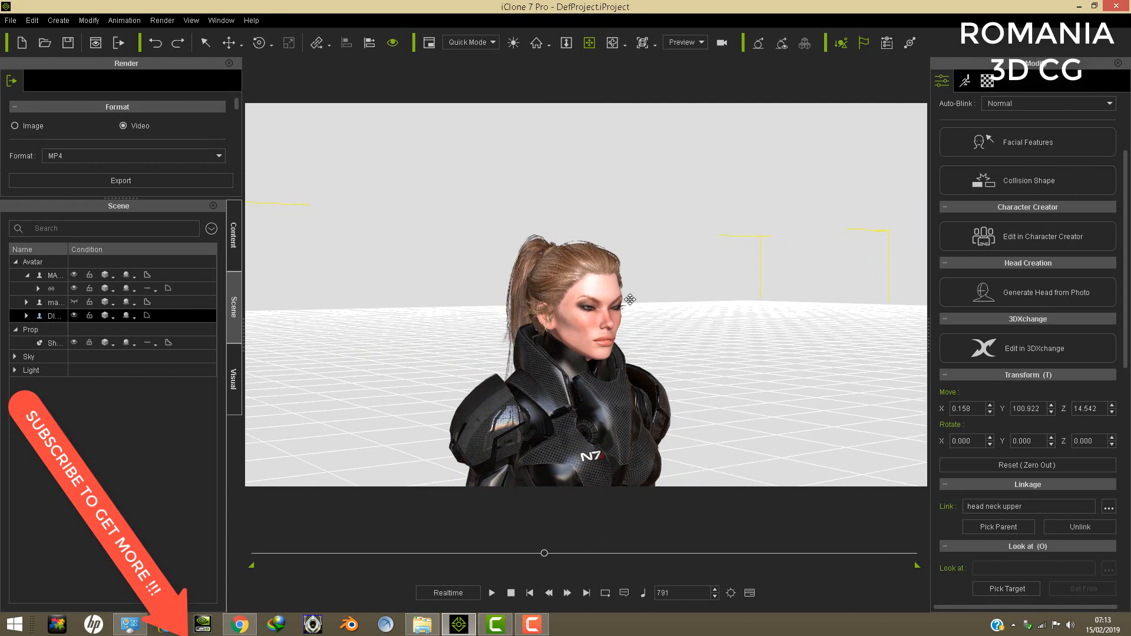
pyautogui.scroll(3, 630, 300)
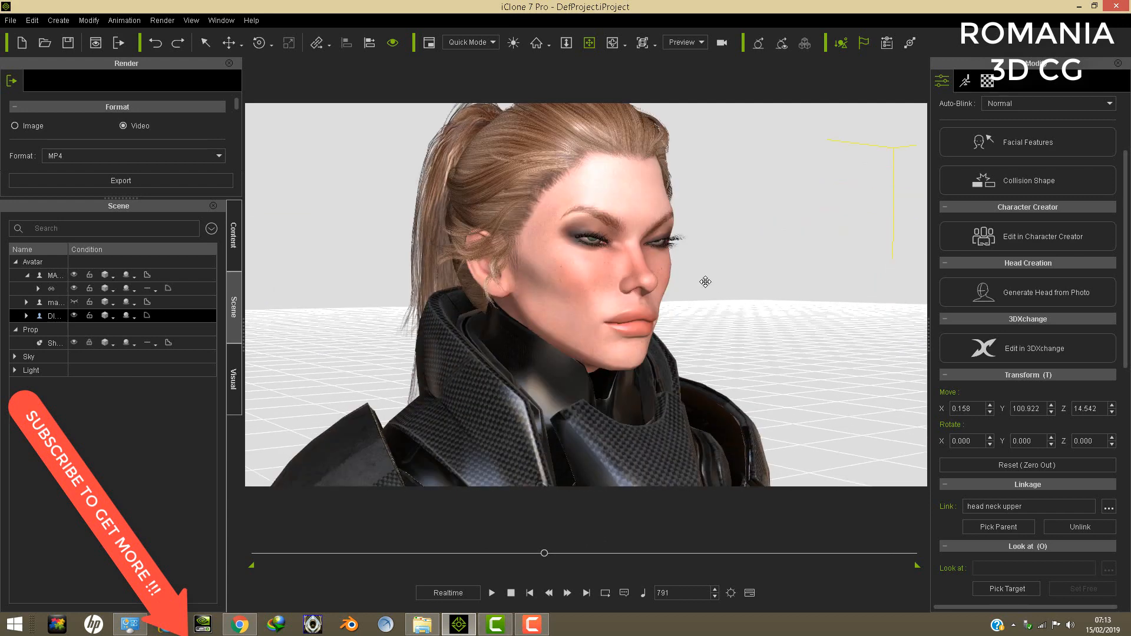
pyautogui.scroll(-1, 706, 281)
pyautogui.moveTo(583, 298); pyautogui.dragTo(533, 328, button='right')
pyautogui.scroll(-4, 533, 329)
pyautogui.moveTo(669, 378); pyautogui.dragTo(607, 298)
pyautogui.moveTo(581, 330); pyautogui.dragTo(626, 359, button='right')
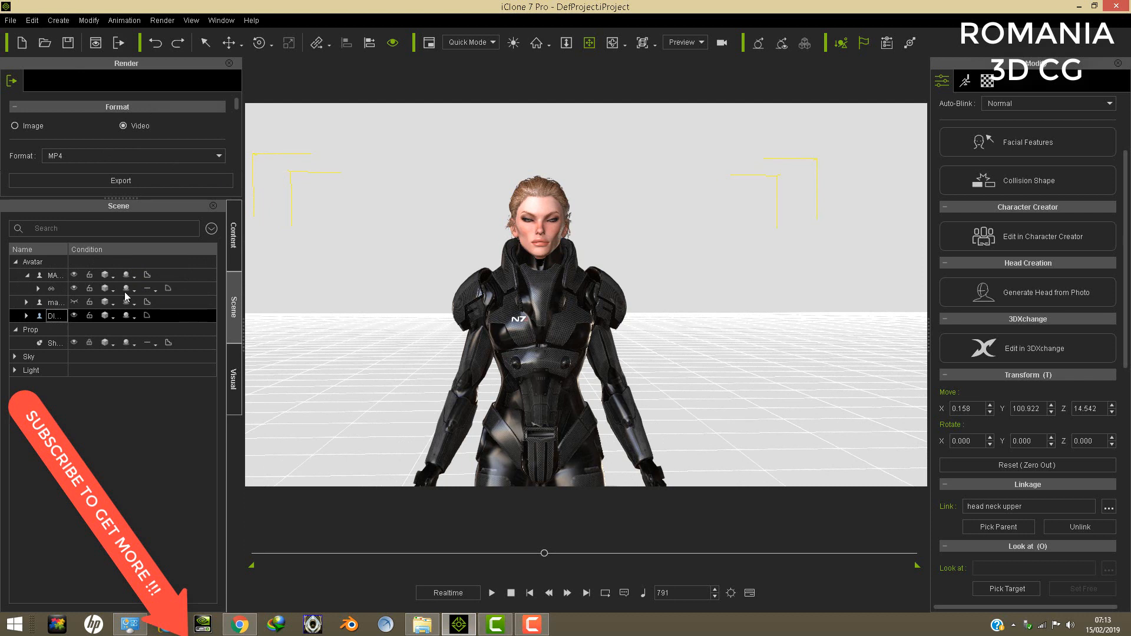
# - Hide the linked female head avatar and view the headless armoured body with its separate helmet
pyautogui.click(31, 21)
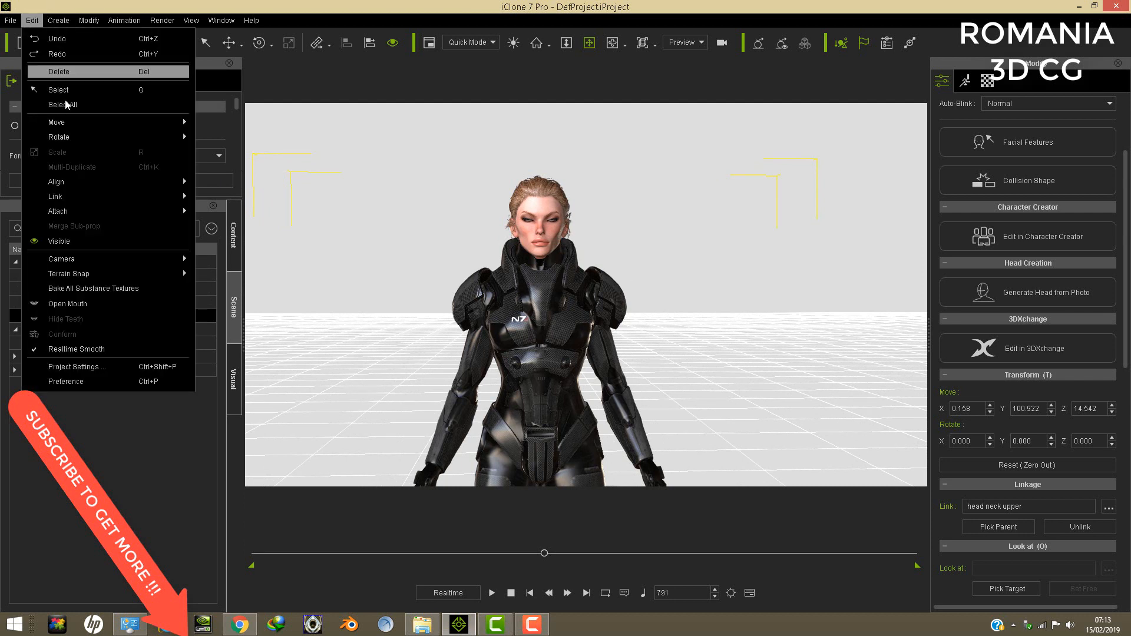
pyautogui.click(87, 419)
pyautogui.click(73, 316)
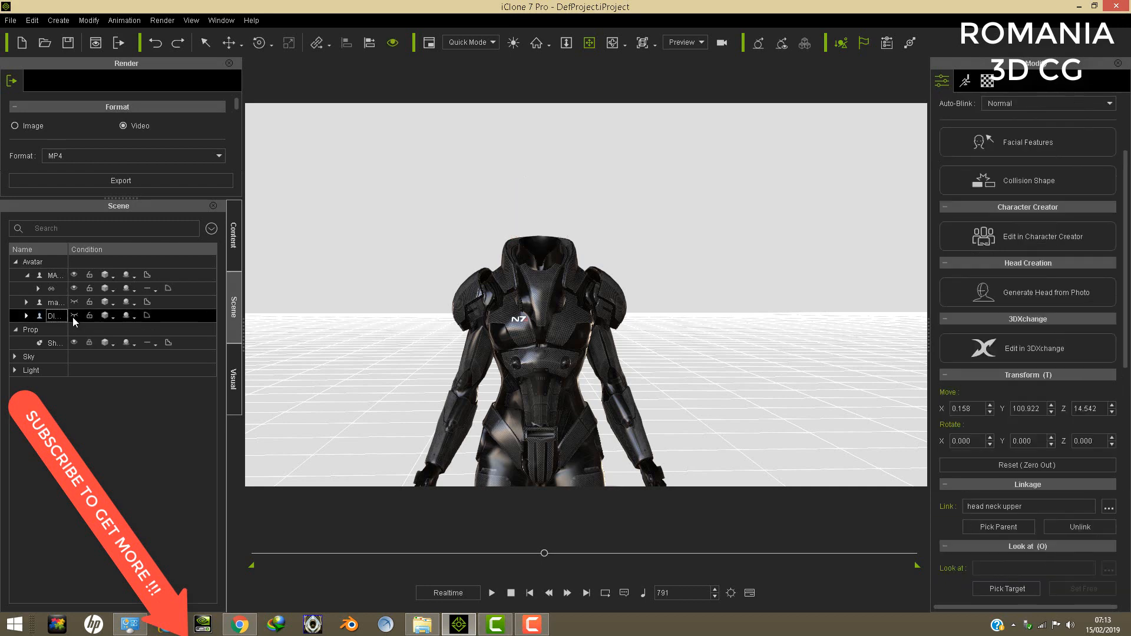
pyautogui.scroll(-6, 553, 334)
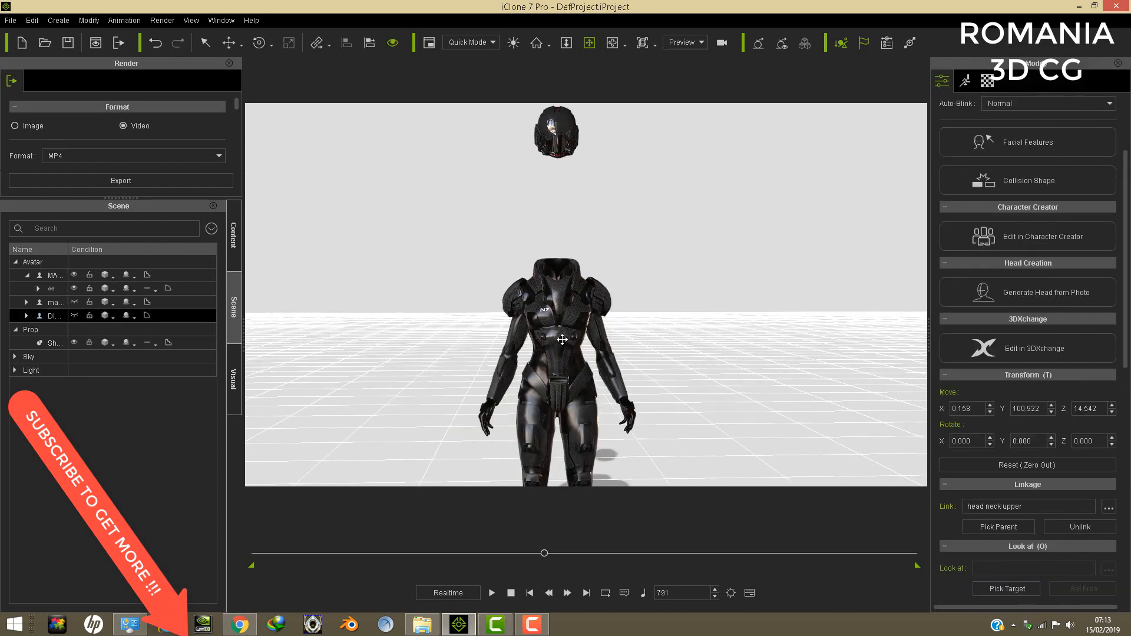
pyautogui.scroll(1, 565, 329)
pyautogui.scroll(-1, 587, 325)
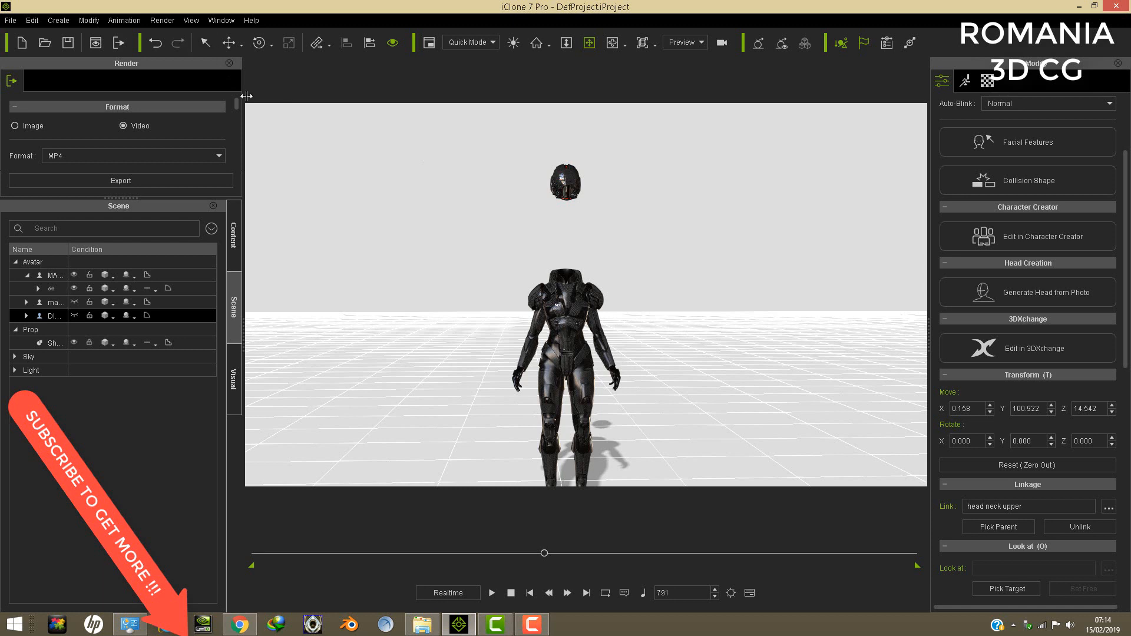
# - Lower the separate helmet onto the headless armoured body's collar, to a Z position of about 173.4
pyautogui.click(51, 289)
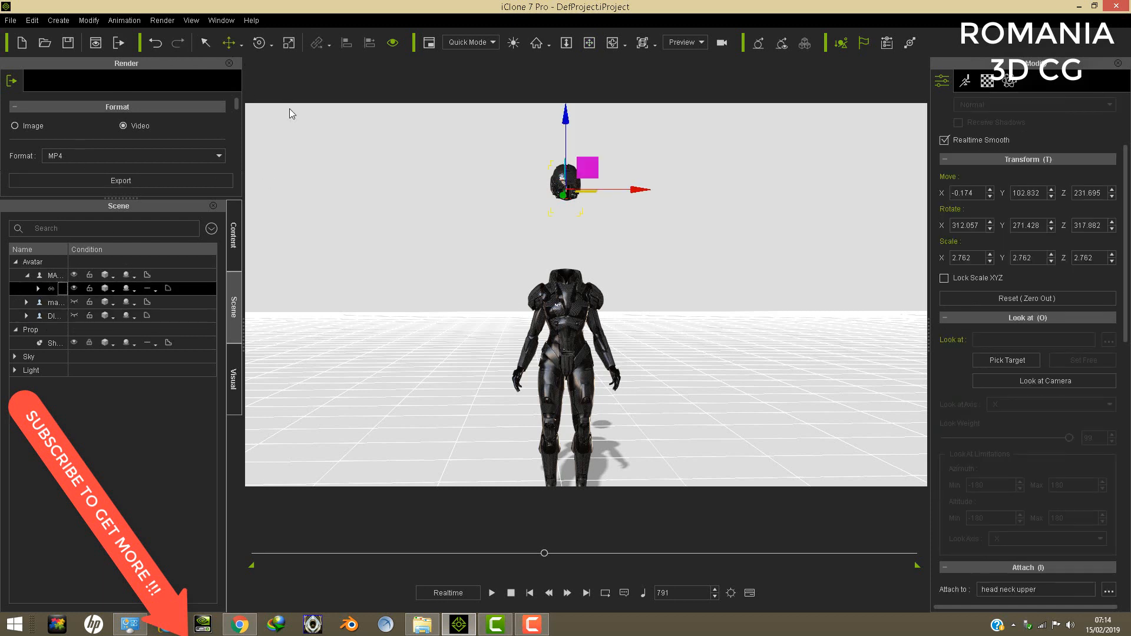
pyautogui.moveTo(565, 118); pyautogui.dragTo(565, 198)
pyautogui.scroll(6, 590, 292)
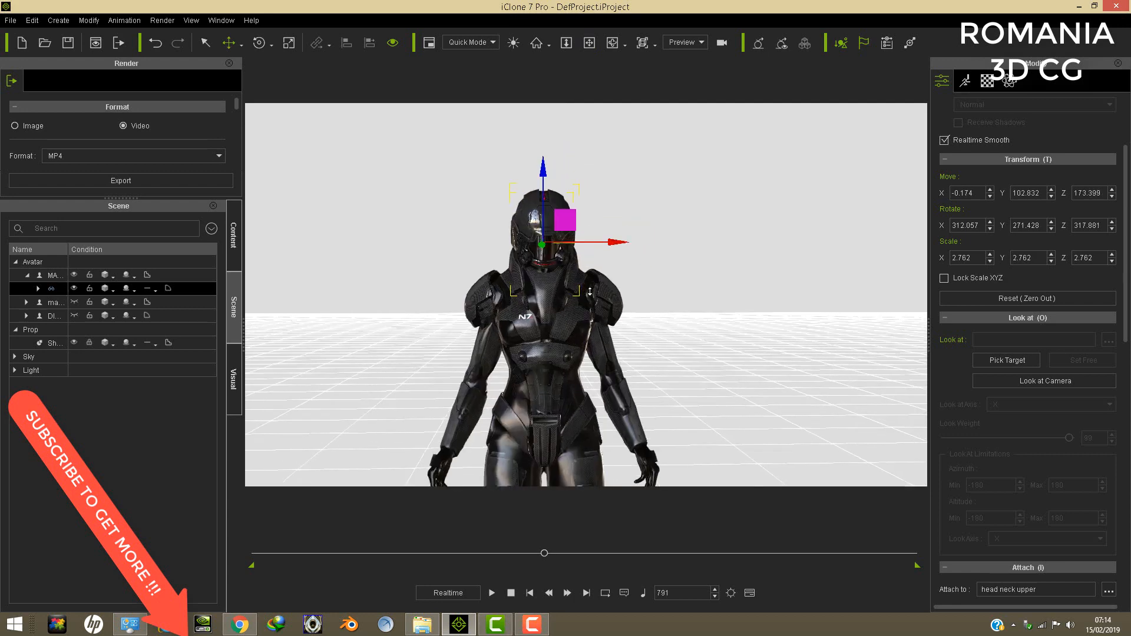
pyautogui.scroll(2, 590, 291)
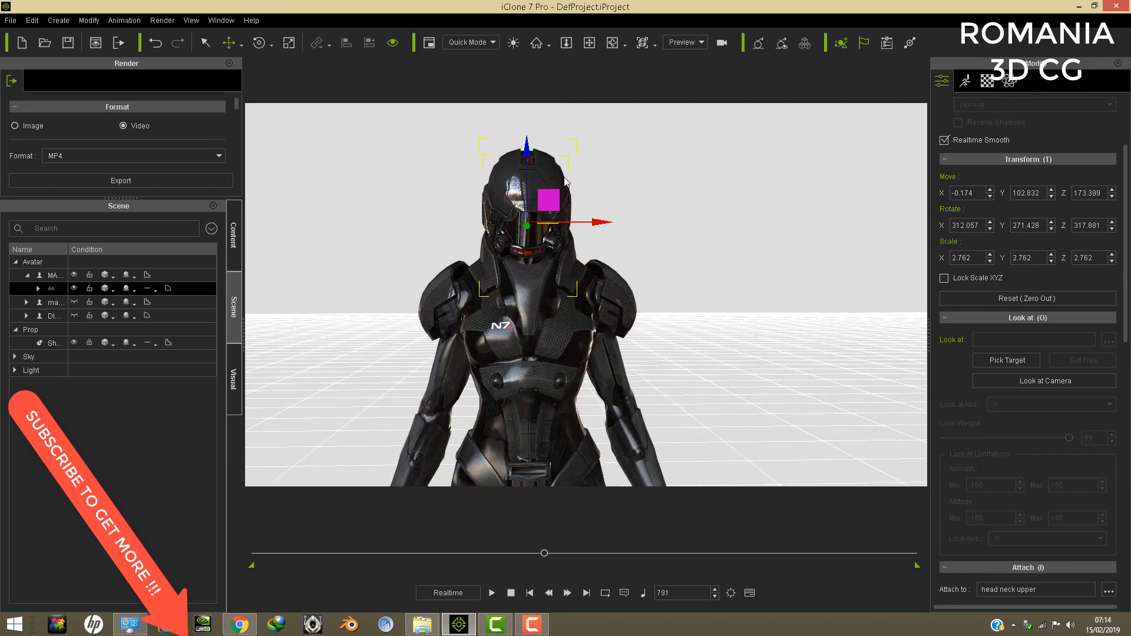
# - Examine the gap between the helmet and the armour collar up close from the side
pyautogui.click(589, 44)
pyautogui.moveTo(460, 254); pyautogui.dragTo(712, 313, button='right')
pyautogui.scroll(4, 712, 313)
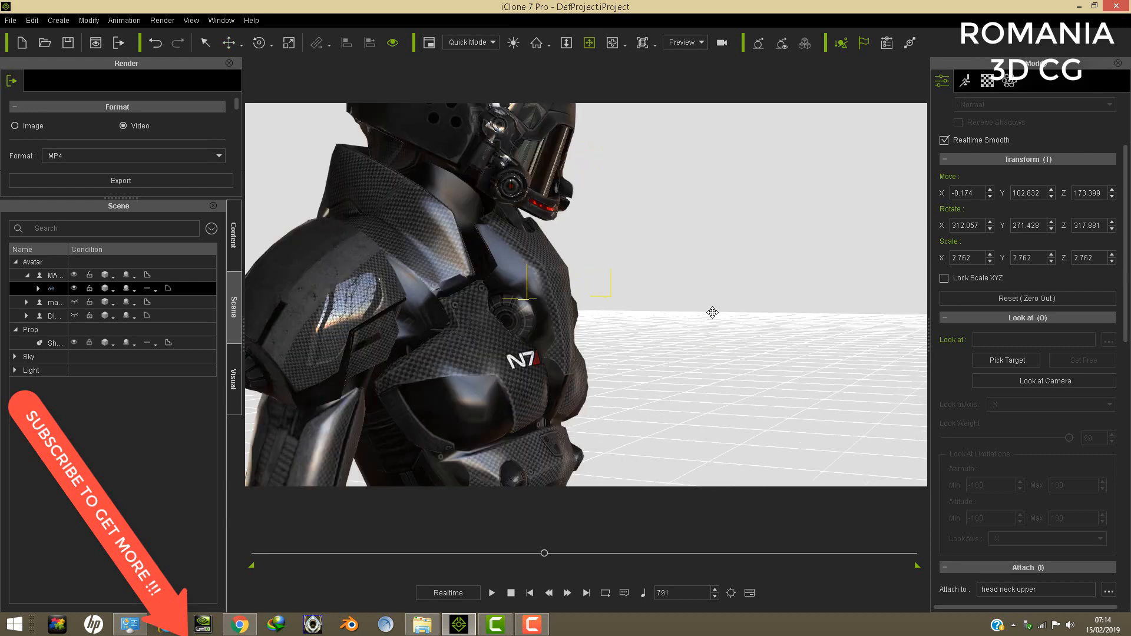
pyautogui.moveTo(540, 260); pyautogui.dragTo(679, 399)
pyautogui.moveTo(679, 399); pyautogui.dragTo(659, 352, button='right')
pyautogui.scroll(4, 658, 352)
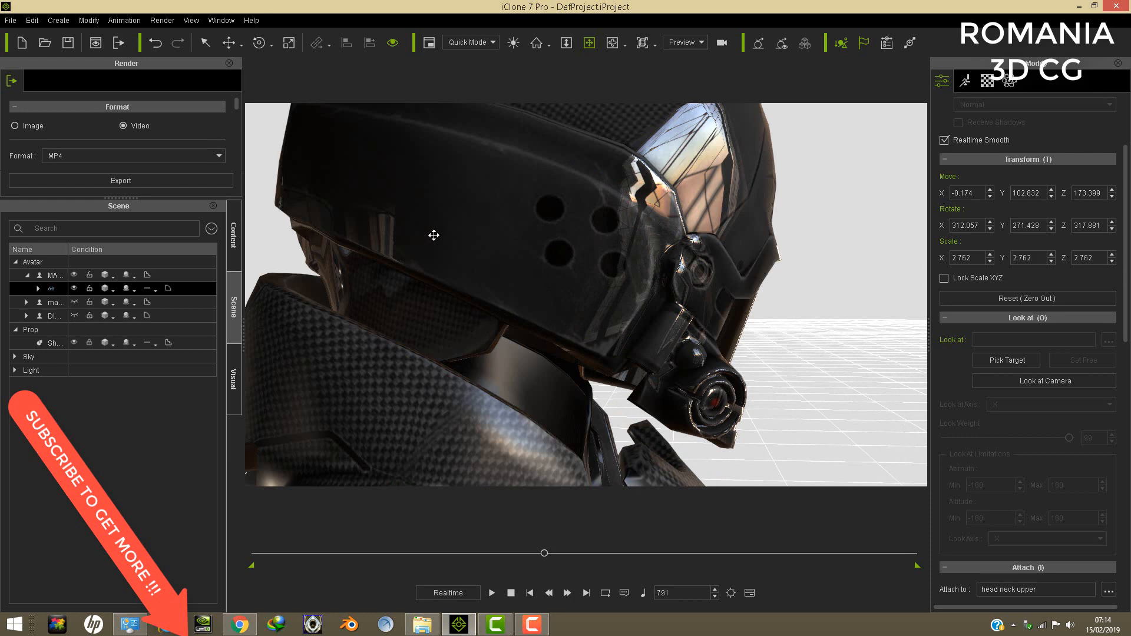
# - Try to pick the armoured avatar's hidden neck material in the gap between helmet and collar
pyautogui.click(47, 275)
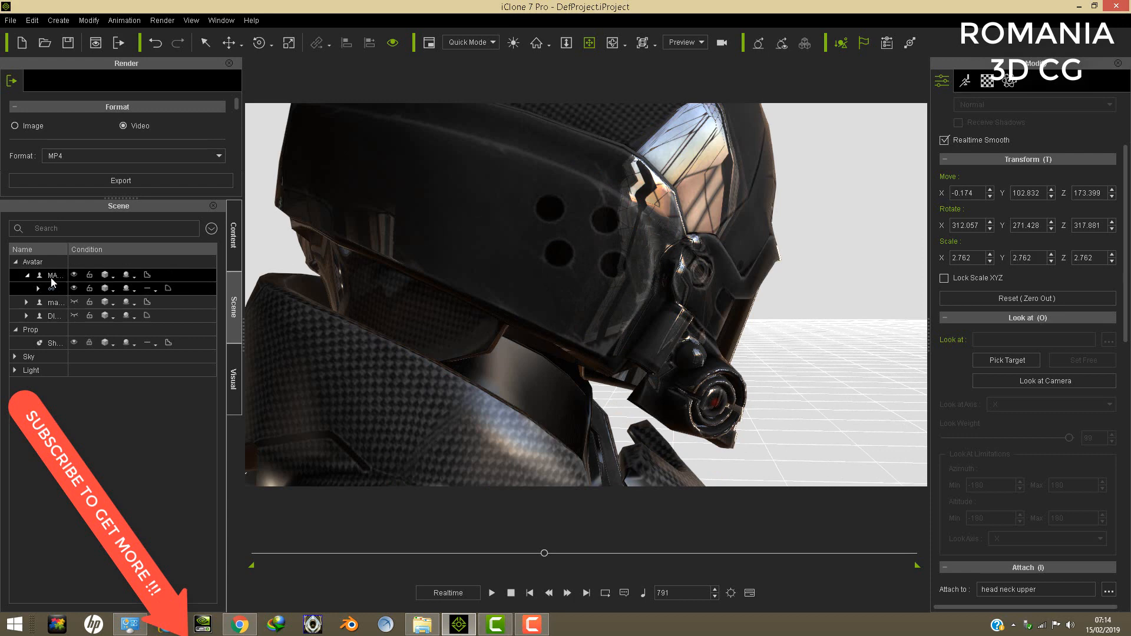
pyautogui.click(987, 80)
pyautogui.moveTo(1126, 331); pyautogui.dragTo(1125, 121)
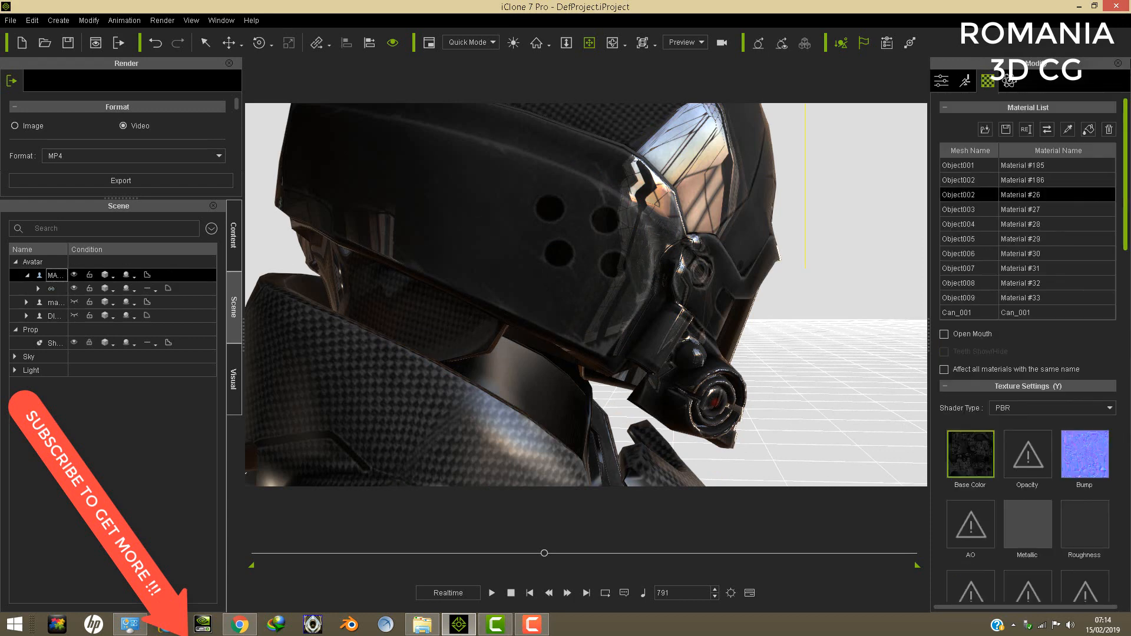
pyautogui.click(1068, 133)
pyautogui.click(542, 368)
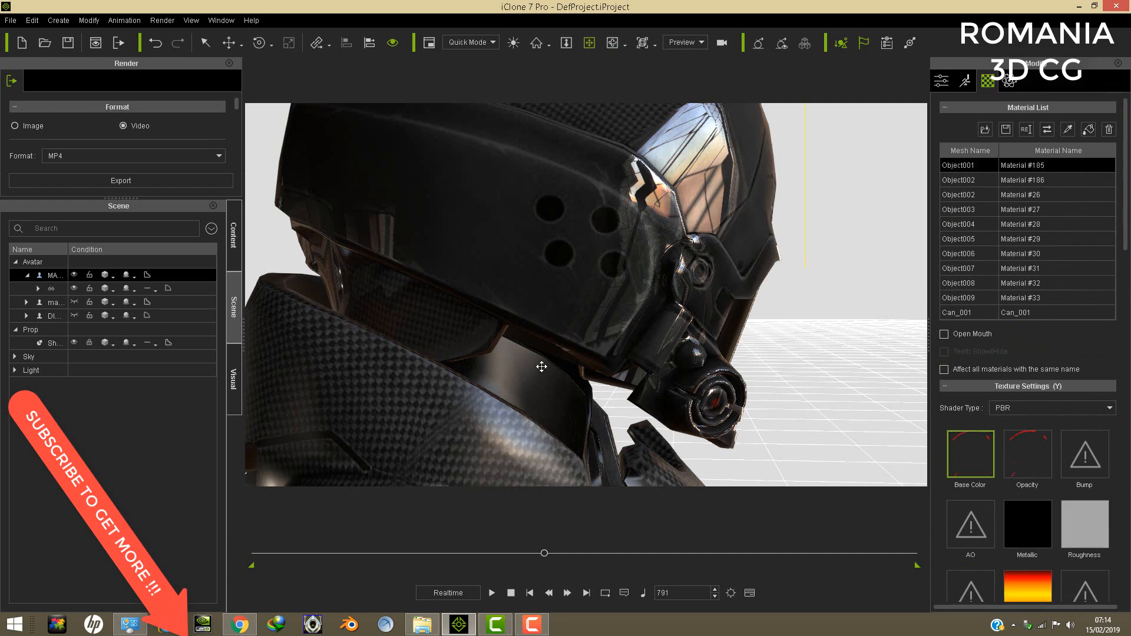
pyautogui.click(1068, 133)
pyautogui.click(543, 344)
pyautogui.scroll(-8, 576, 298)
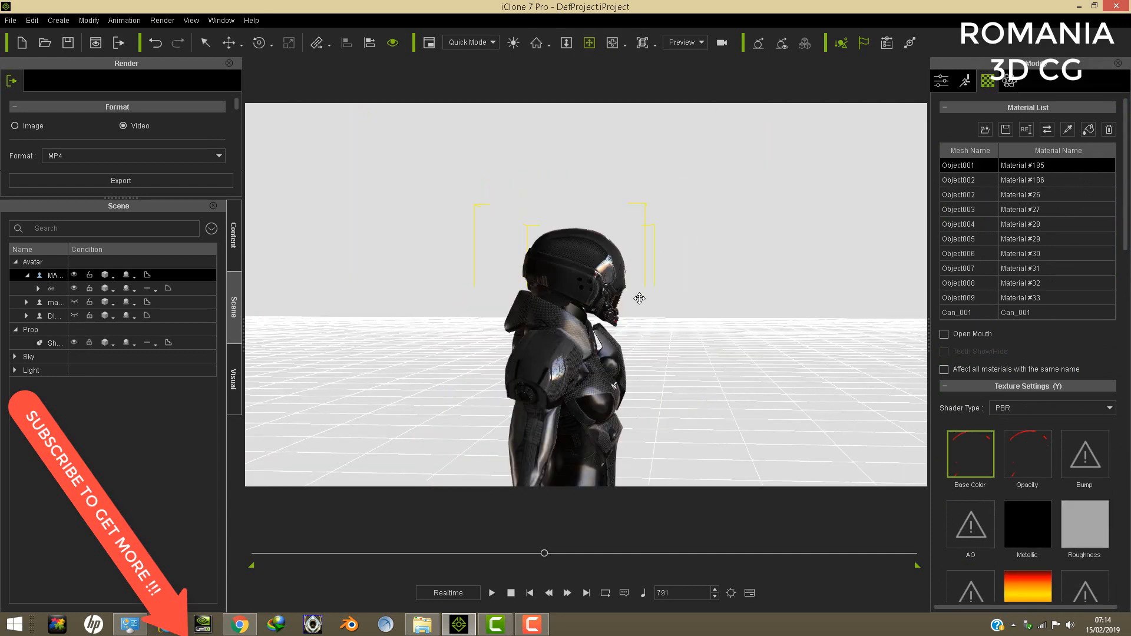
# - Raise the helmet well above the armoured body to clear the area of the hidden head
pyautogui.doubleClick(51, 289)
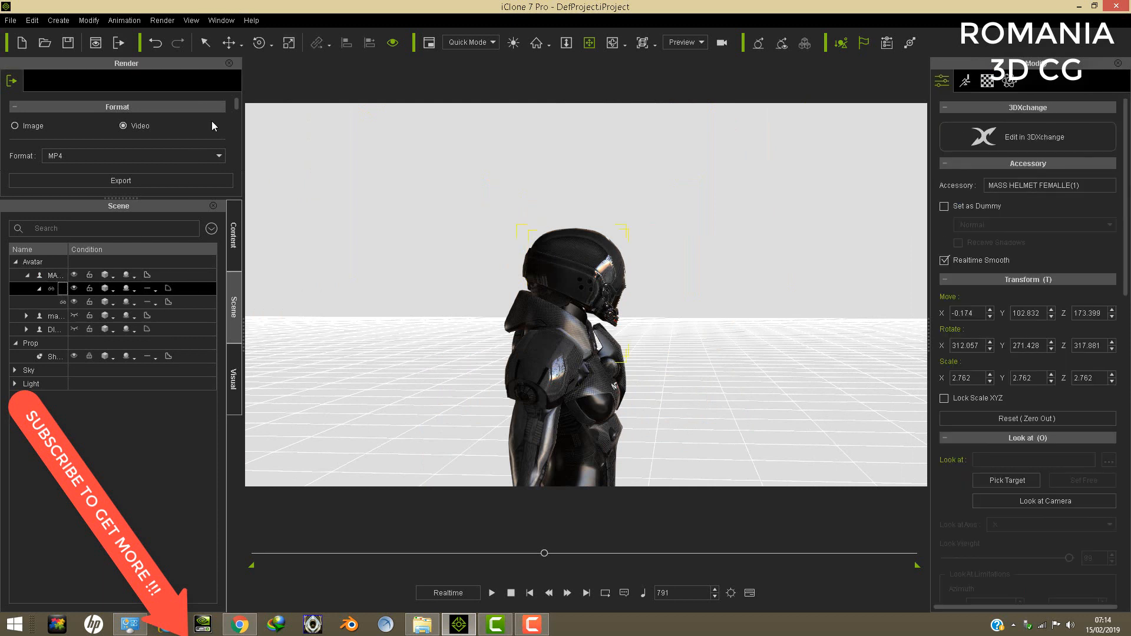
pyautogui.click(235, 45)
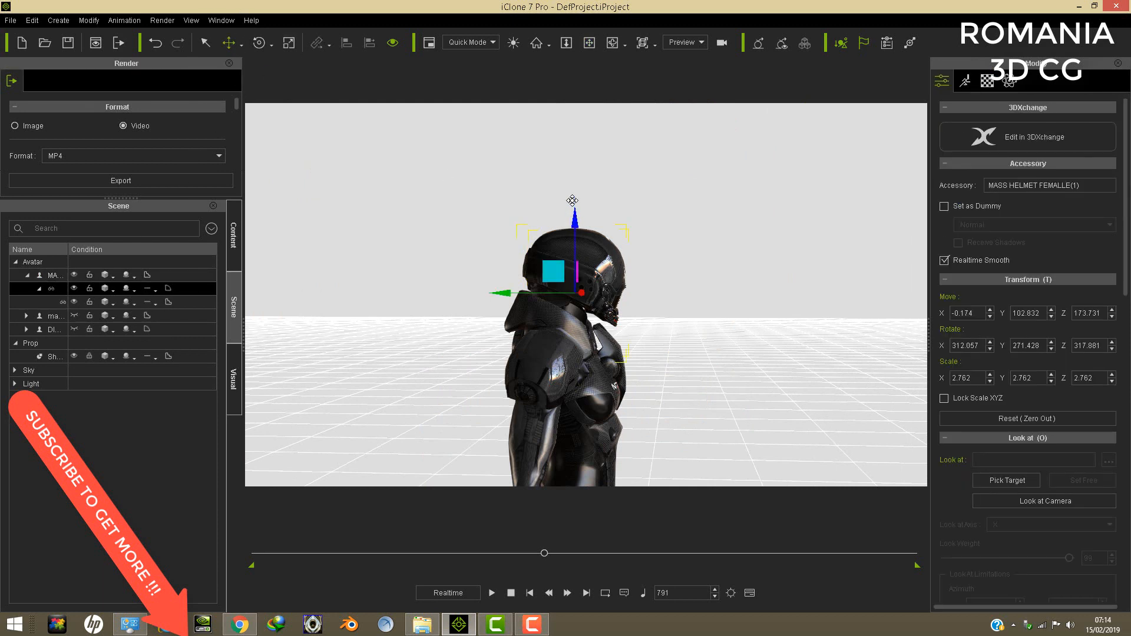
pyautogui.moveTo(574, 204); pyautogui.dragTo(578, 141)
# - Pick the armoured avatar's hidden skull and neck material and set its opacity to 100
pyautogui.click(548, 376)
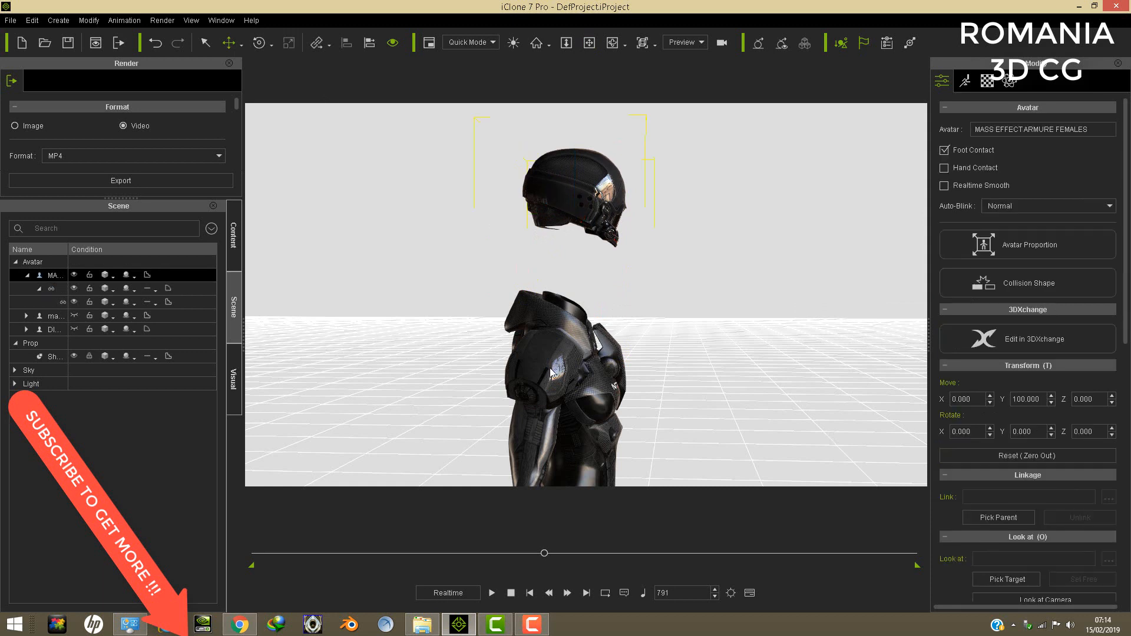
pyautogui.click(987, 81)
pyautogui.click(1067, 129)
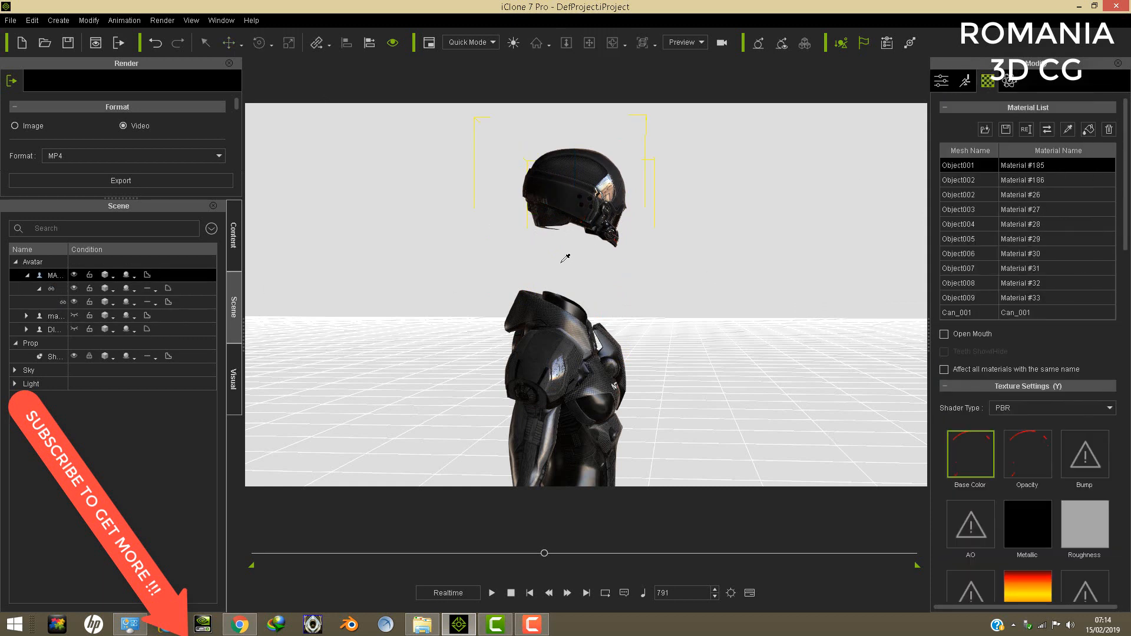
pyautogui.moveTo(1124, 197); pyautogui.dragTo(1115, 459)
pyautogui.moveTo(1060, 249); pyautogui.dragTo(1105, 248)
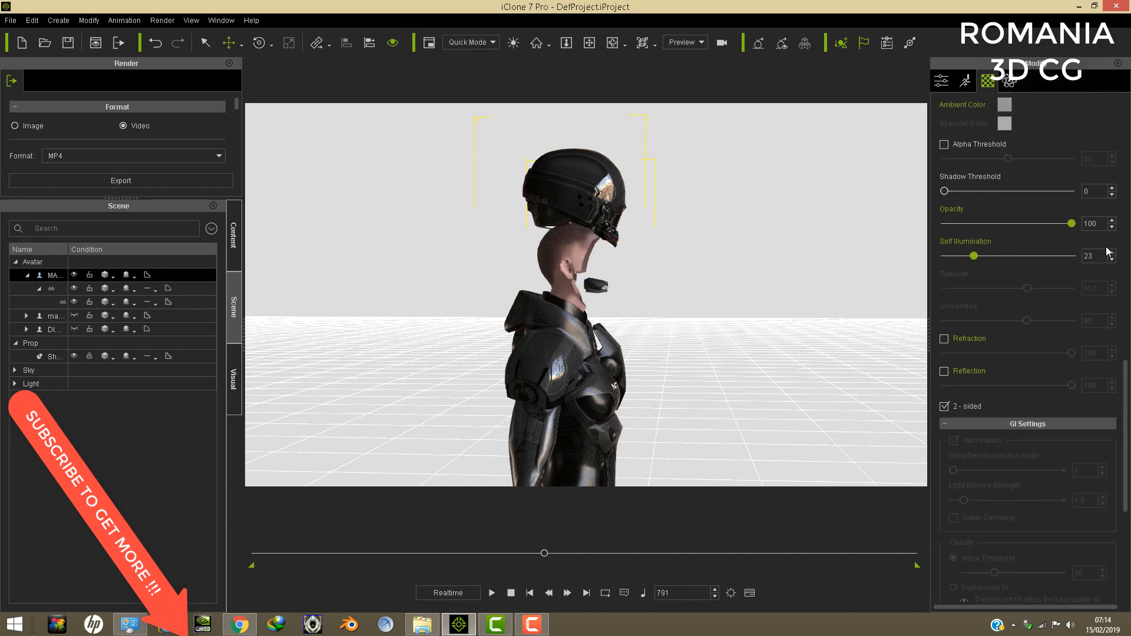
pyautogui.moveTo(1124, 410); pyautogui.dragTo(1124, 147)
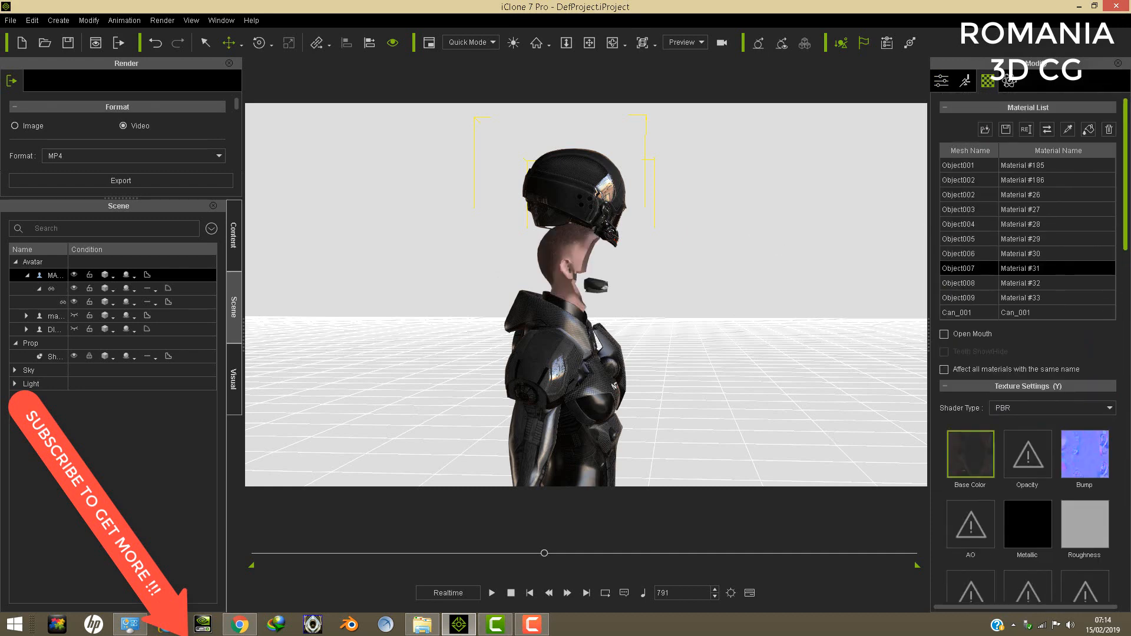
# - Pick the armoured avatar's hidden face material and set its opacity to 100
pyautogui.click(1067, 129)
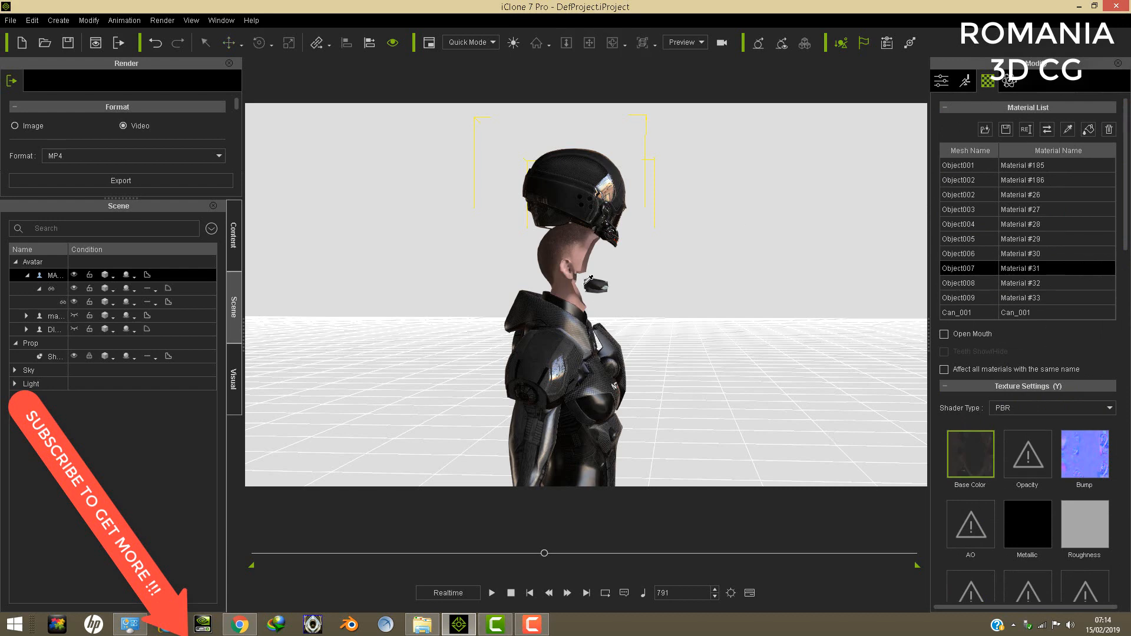
pyautogui.click(587, 281)
pyautogui.moveTo(1124, 227); pyautogui.dragTo(1126, 445)
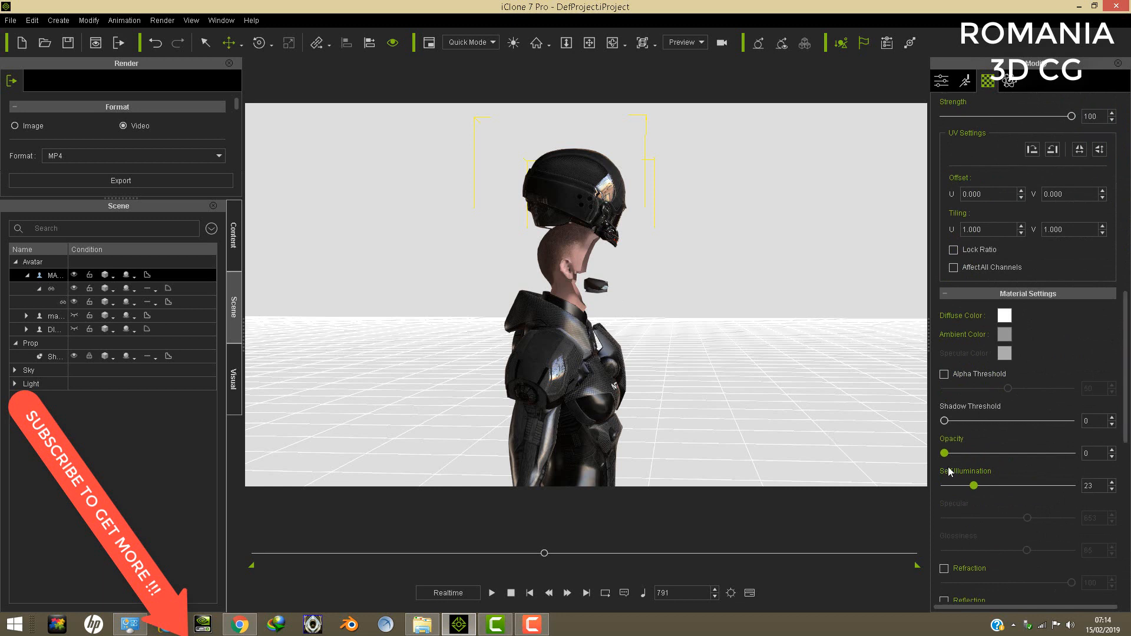
pyautogui.moveTo(944, 453); pyautogui.dragTo(1073, 453)
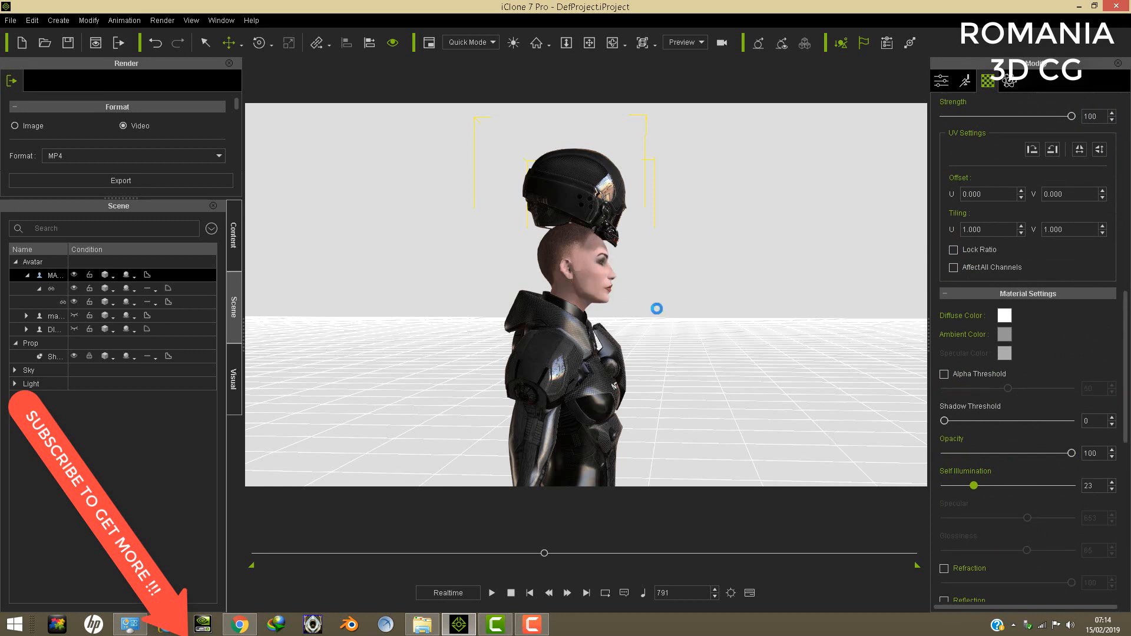
# - Lower the helmet back over the avatar's restored original head and view it from the front
pyautogui.click(49, 290)
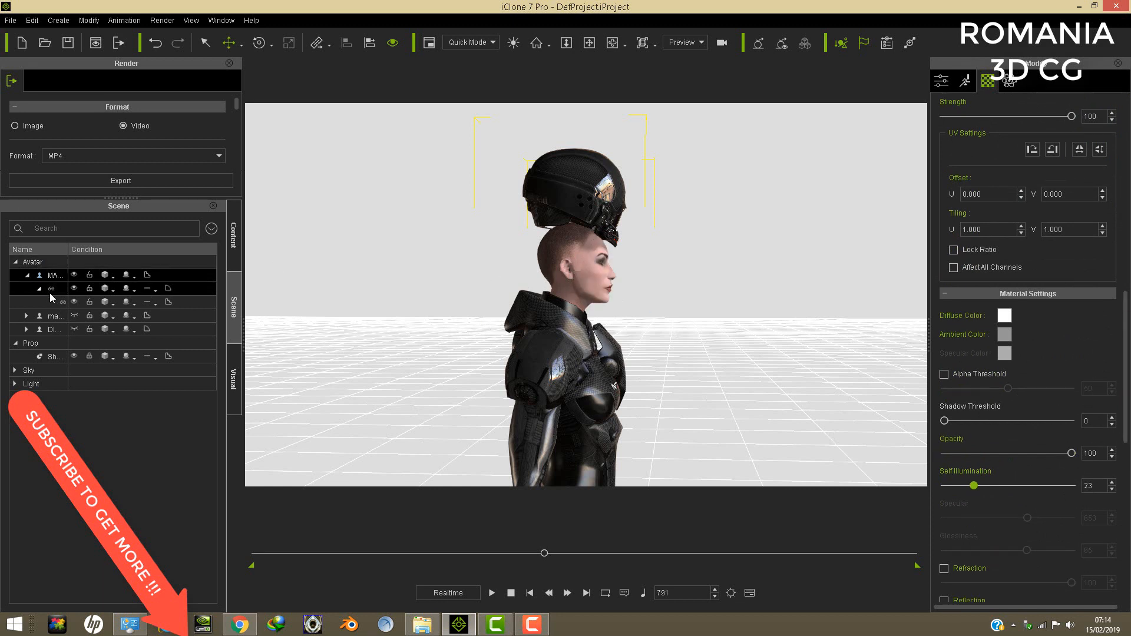
pyautogui.moveTo(569, 152); pyautogui.dragTo(580, 214)
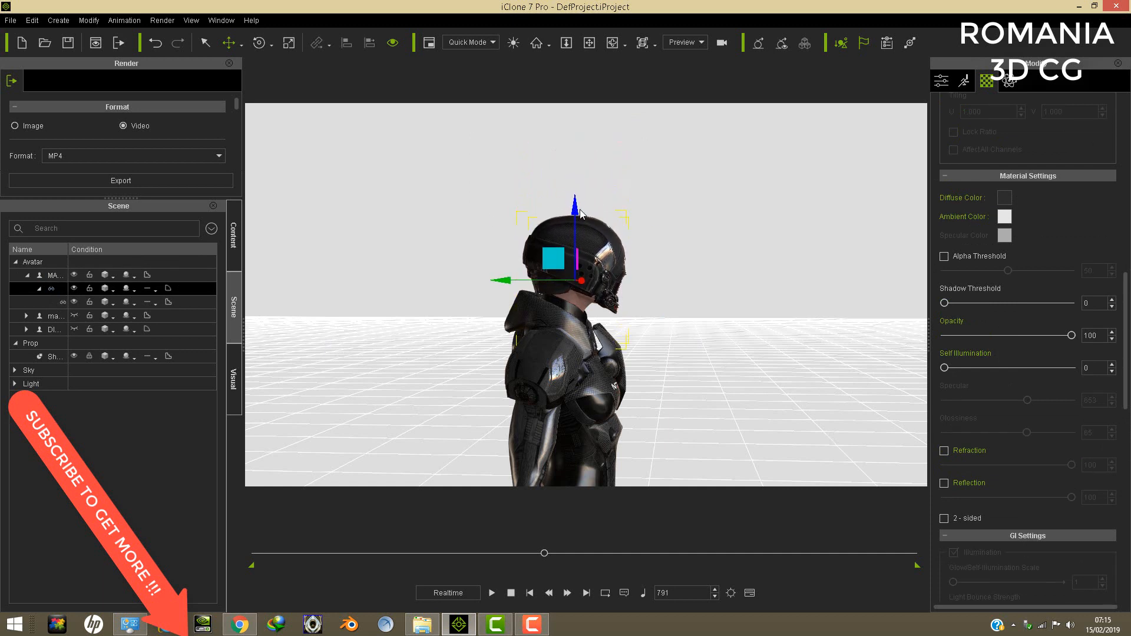
pyautogui.click(595, 45)
pyautogui.moveTo(676, 196); pyautogui.dragTo(294, 236, button='right')
pyautogui.scroll(4, 612, 267)
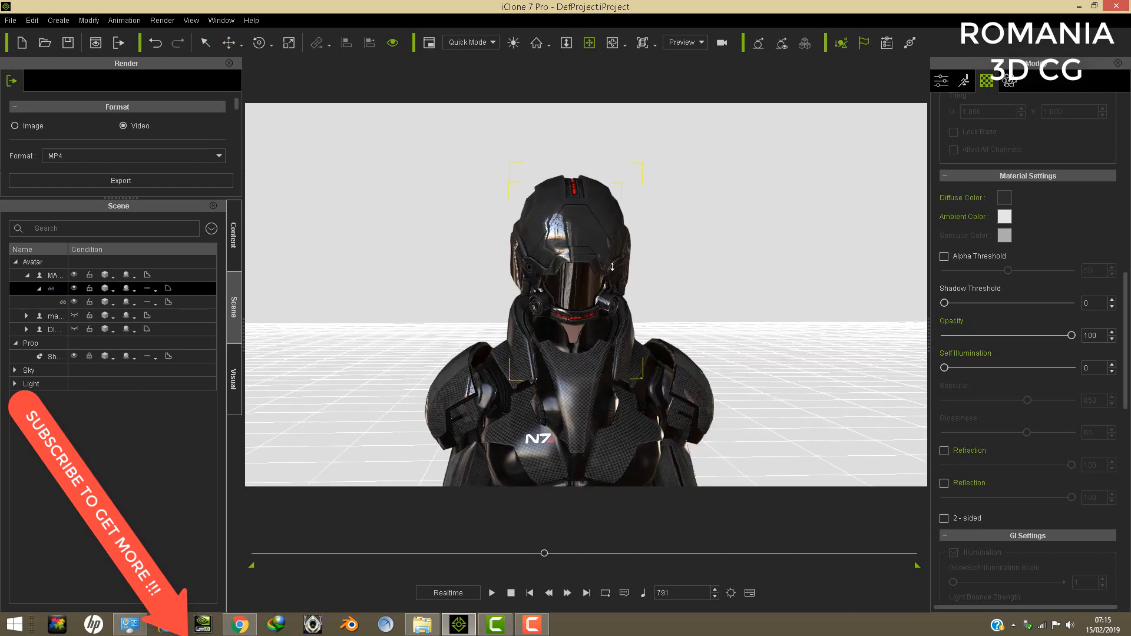
# - Check the helmet's fit from both sides and nudge it slightly backward and upward on the head
pyautogui.moveTo(612, 266); pyautogui.dragTo(469, 284, button='right')
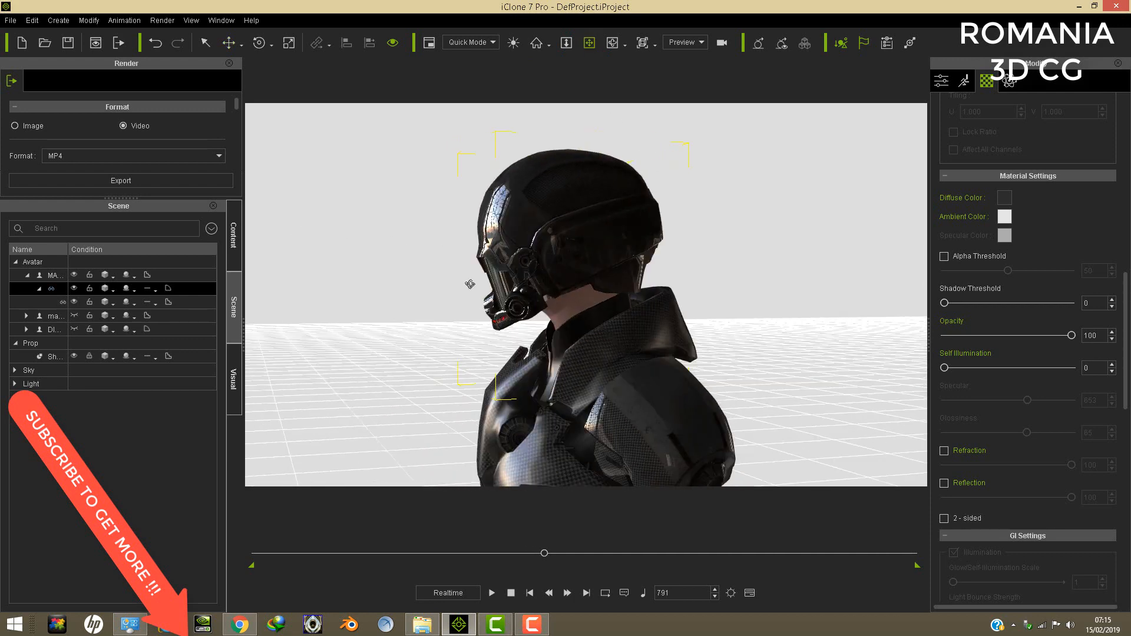
pyautogui.moveTo(613, 270); pyautogui.dragTo(699, 263, button='right')
pyautogui.moveTo(527, 225); pyautogui.dragTo(721, 318, button='right')
pyautogui.moveTo(651, 293); pyautogui.dragTo(654, 179, button='right')
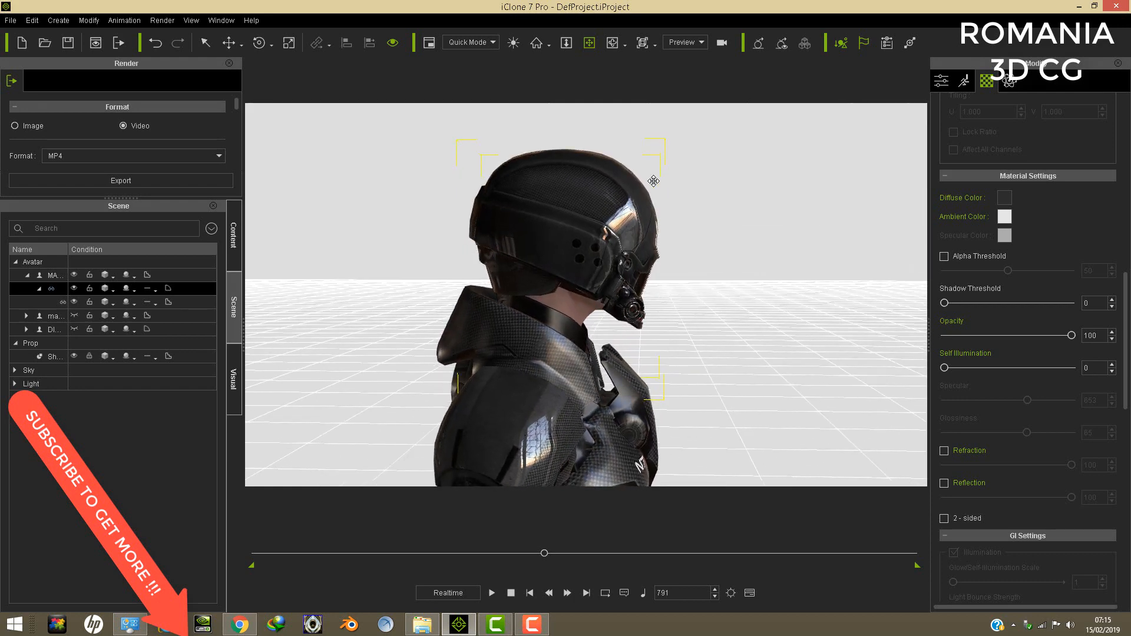
pyautogui.moveTo(636, 301); pyautogui.dragTo(540, 200, button='middle')
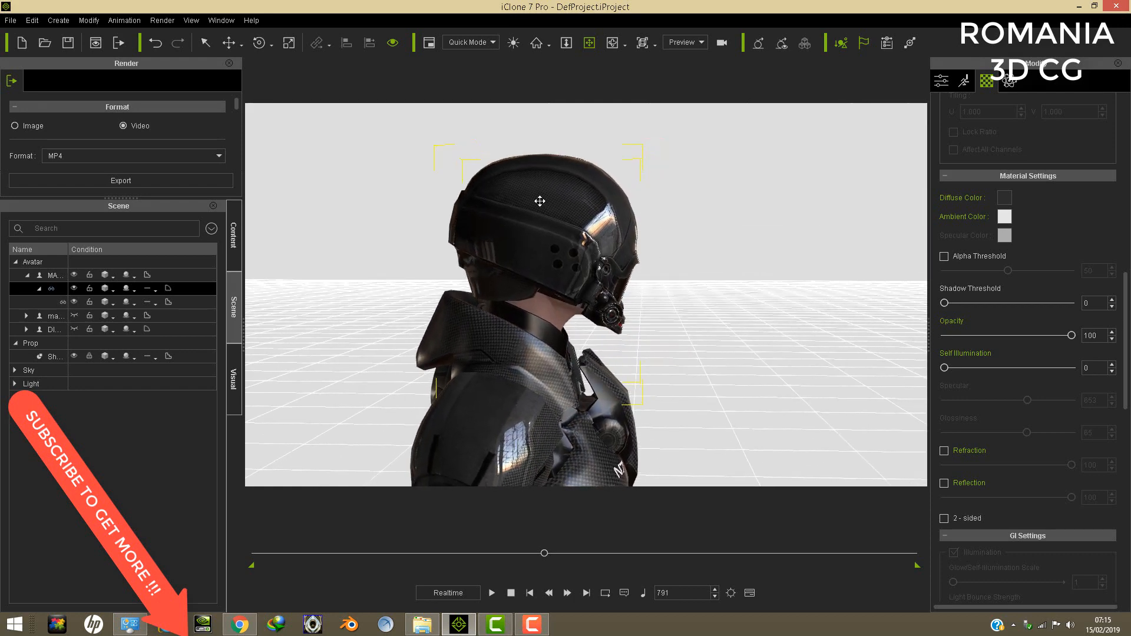
pyautogui.click(228, 42)
pyautogui.moveTo(474, 272); pyautogui.dragTo(471, 272)
pyautogui.moveTo(540, 204); pyautogui.dragTo(540, 202)
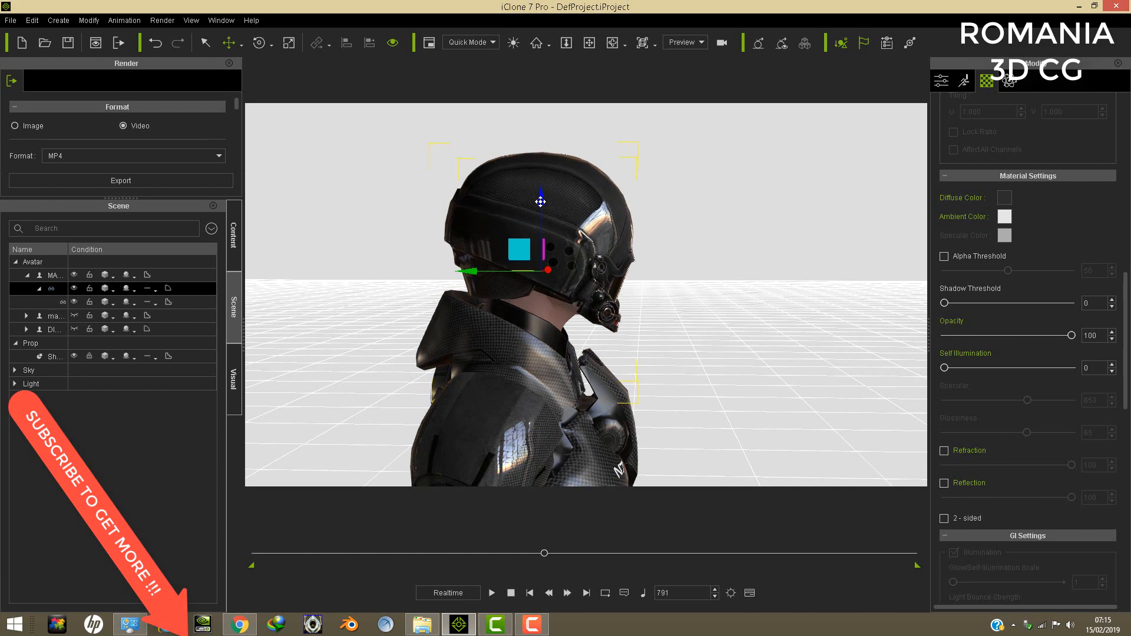
# - Examine the exposed neck skin between the helmet and collar up close from the side
pyautogui.click(590, 45)
pyautogui.moveTo(562, 289); pyautogui.dragTo(490, 298, button='right')
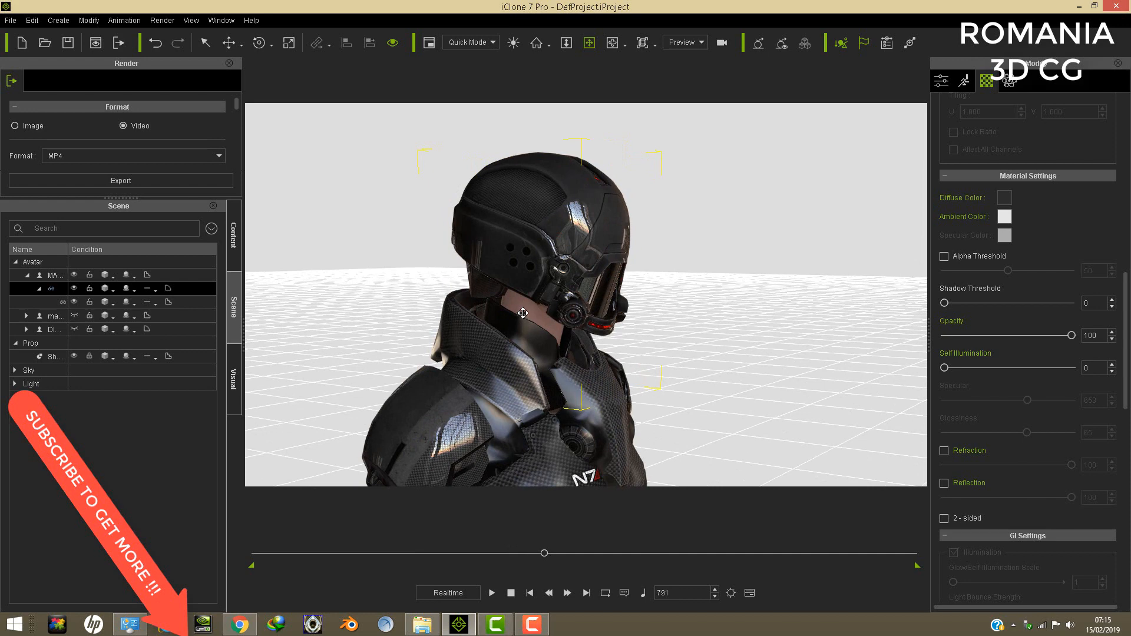
pyautogui.scroll(2, 534, 320)
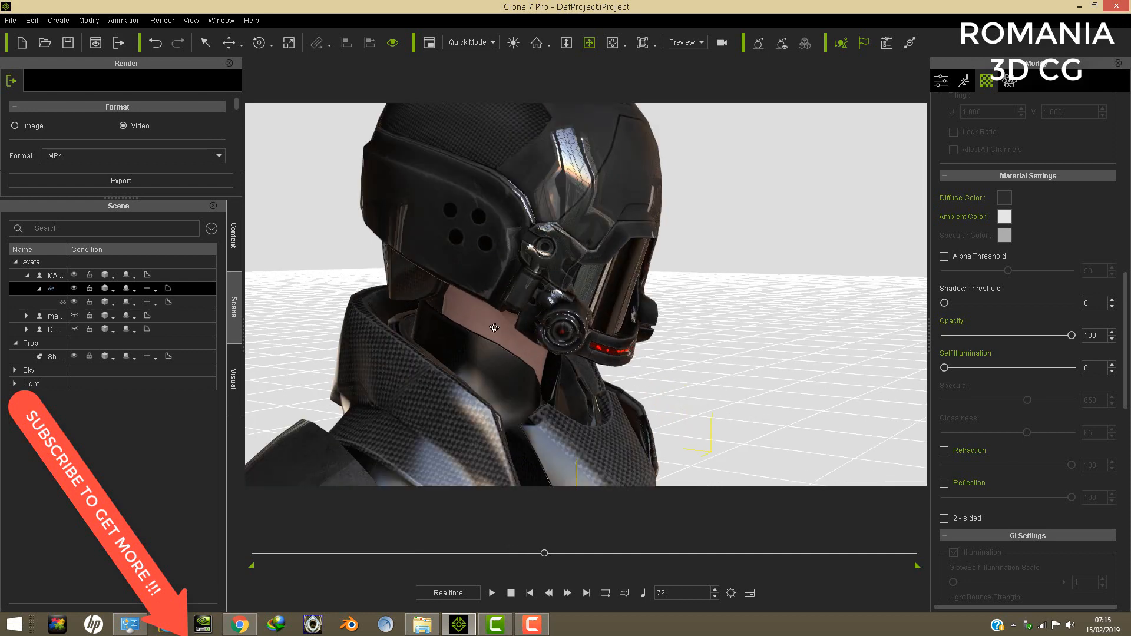
pyautogui.moveTo(493, 327); pyautogui.dragTo(557, 324, button='right')
pyautogui.moveTo(564, 305); pyautogui.dragTo(591, 287, button='middle')
pyautogui.moveTo(517, 291); pyautogui.dragTo(547, 299, button='right')
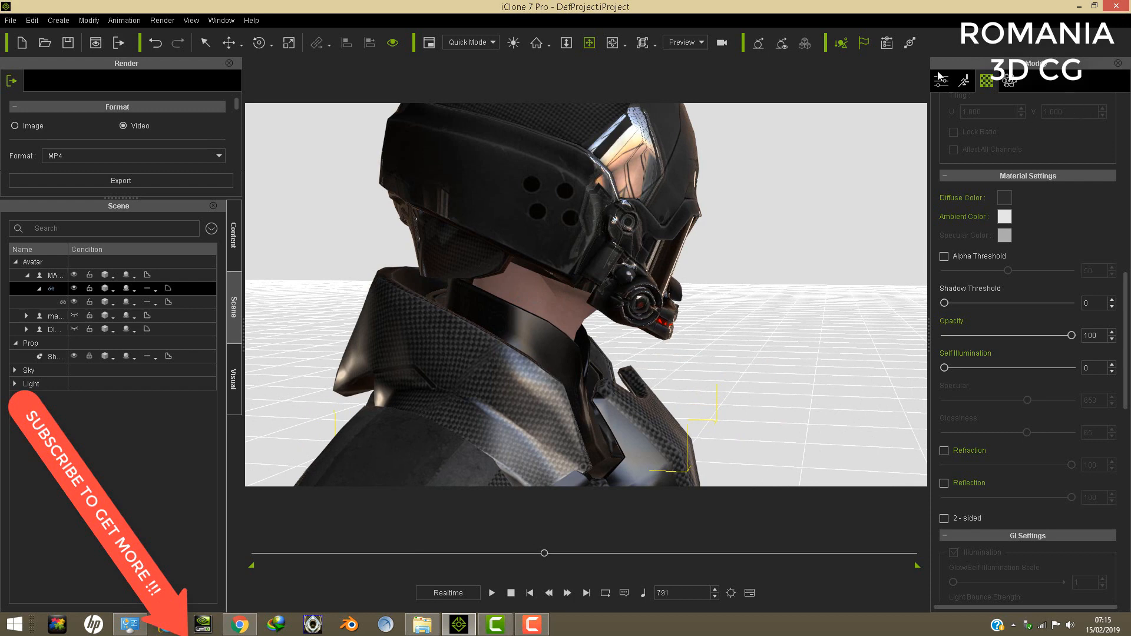
# - Try to pick the exposed neck's material with the helmet selected, and view the armoured avatar's material list
pyautogui.scroll(10, 1125, 336)
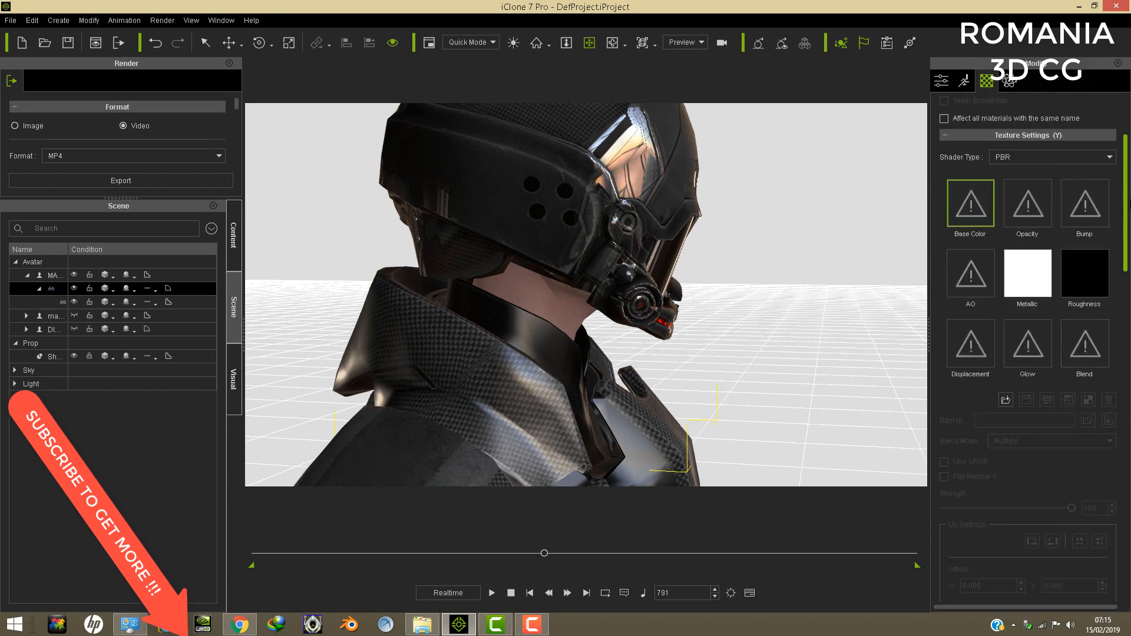
pyautogui.click(1067, 129)
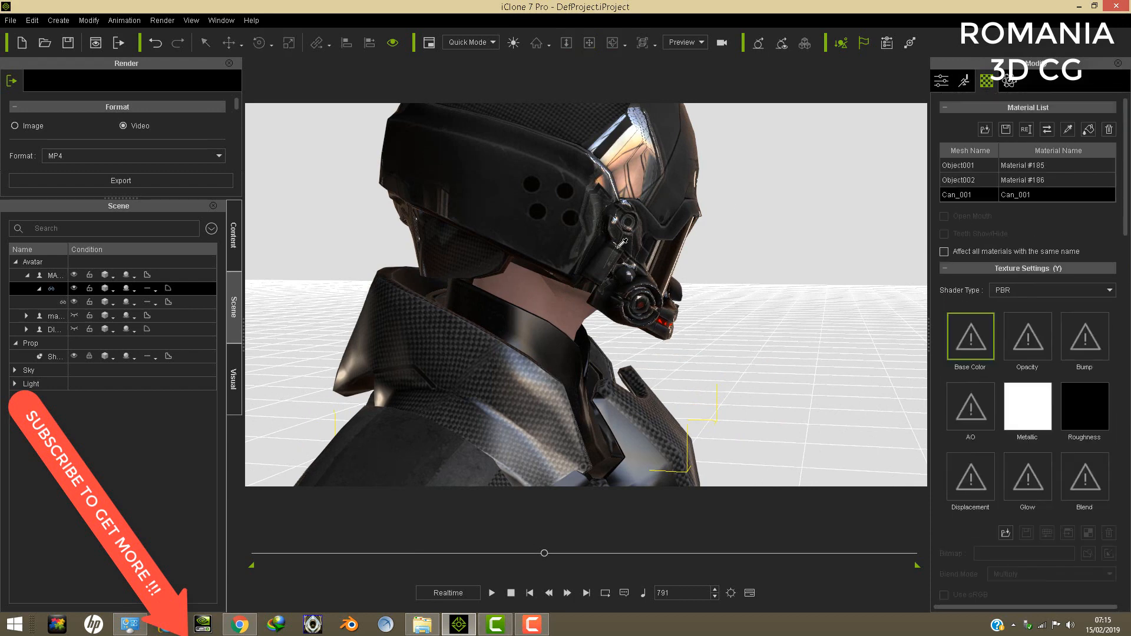
pyautogui.click(546, 290)
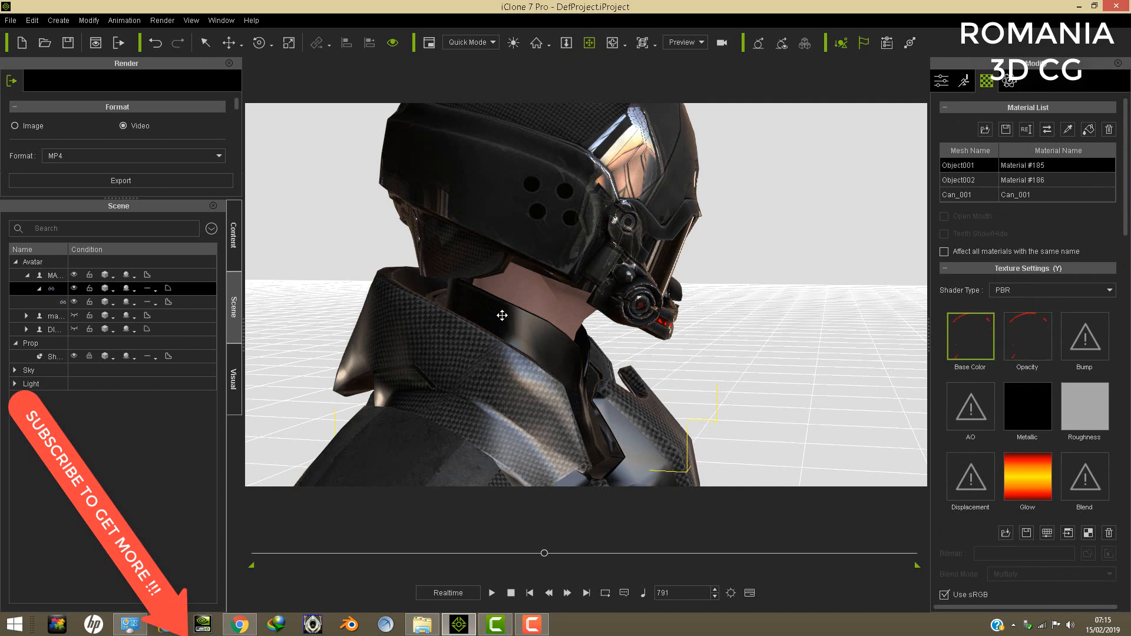
pyautogui.click(54, 275)
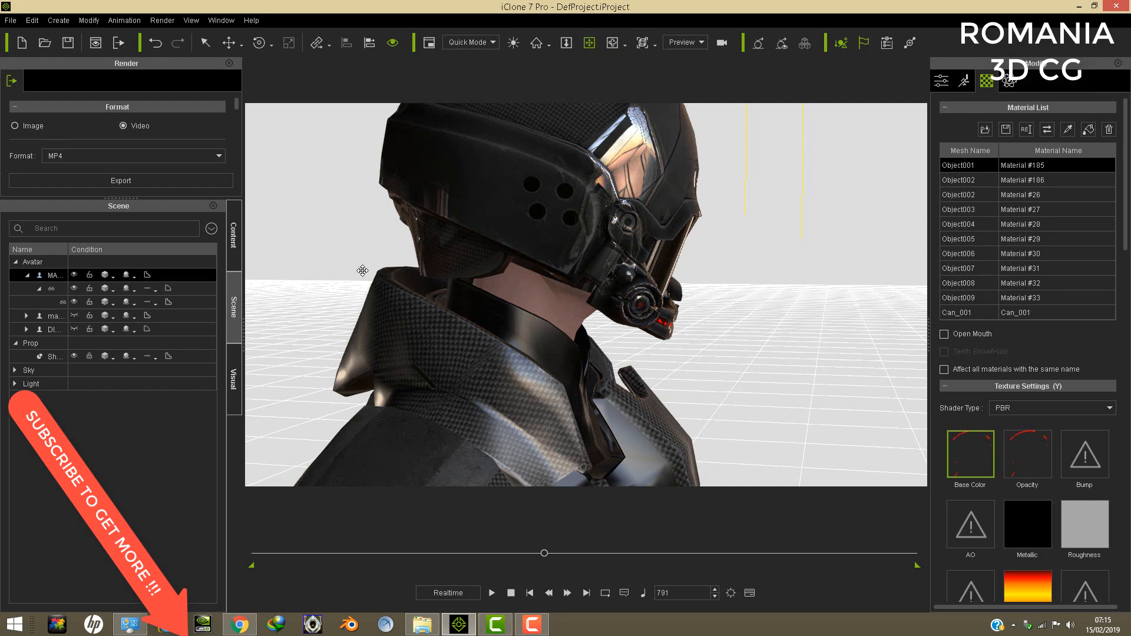
# - Frame the helmet in view and raise it above the avatar's bald head to uncover the face
pyautogui.click(56, 288)
pyautogui.press('f')
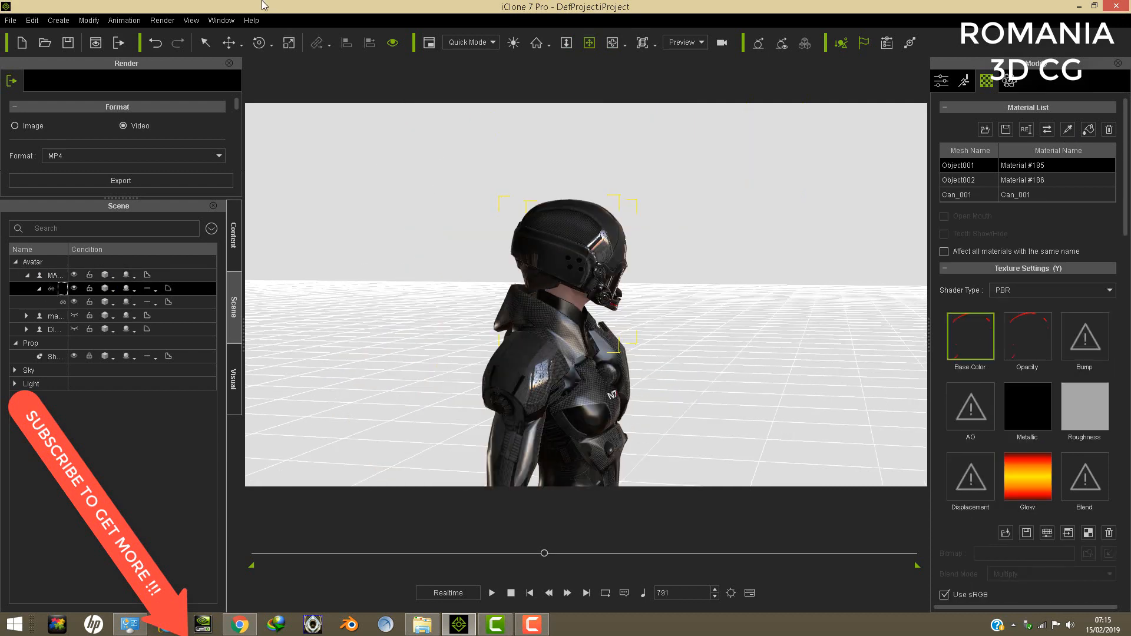
pyautogui.click(229, 43)
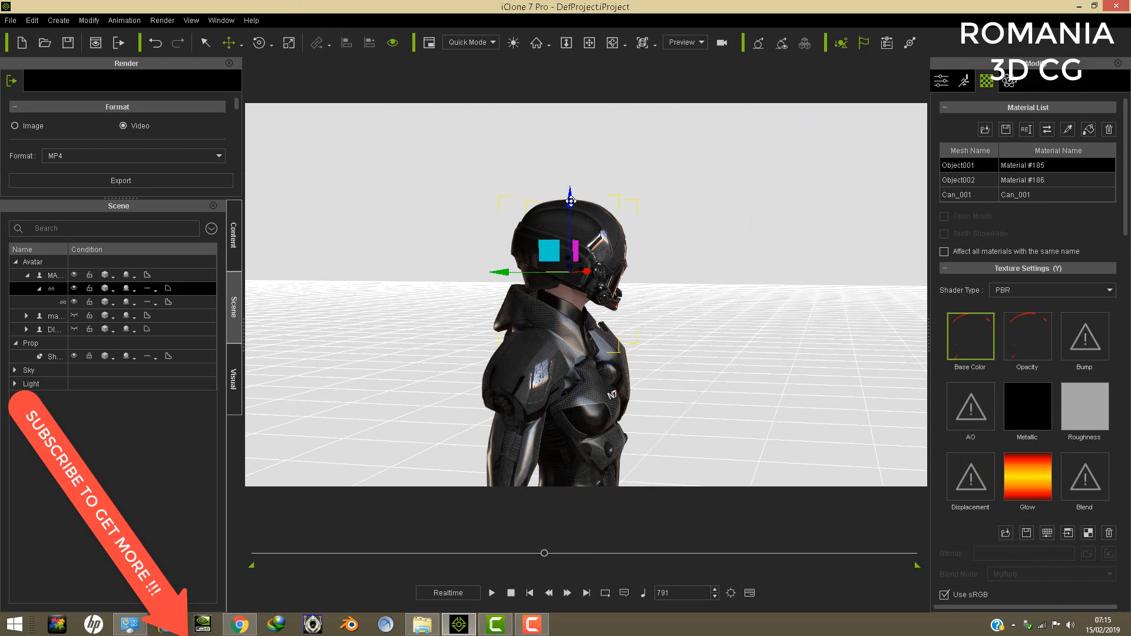
pyautogui.moveTo(566, 203); pyautogui.dragTo(583, 115)
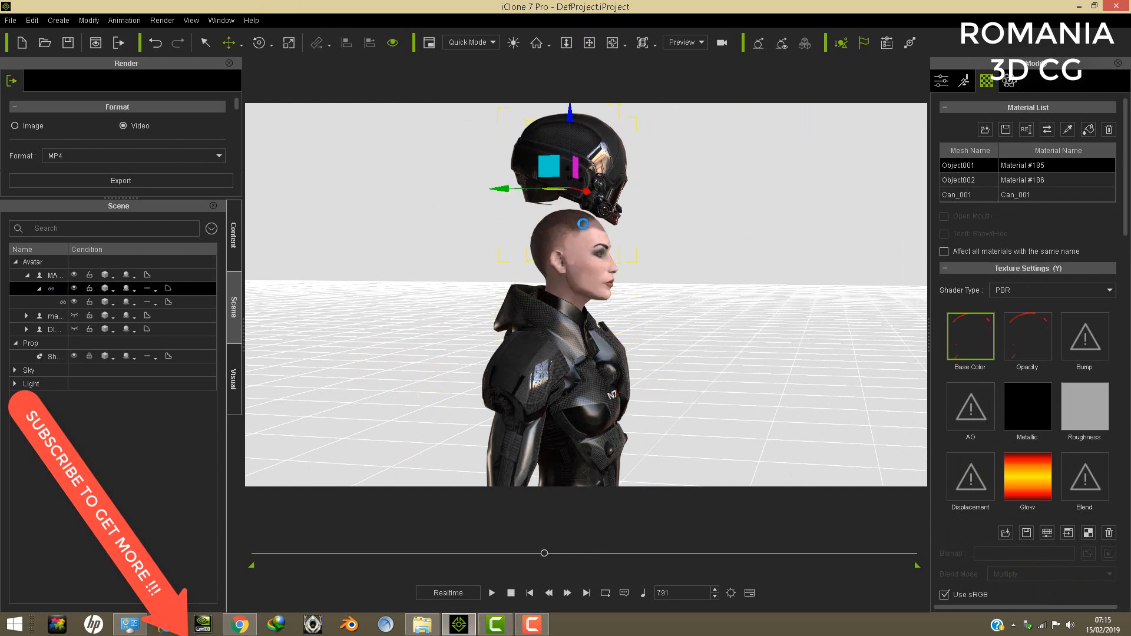
# - Select the armoured avatar, pick its face material from the model, and open colour adjustment for the base colour texture
pyautogui.click(587, 291)
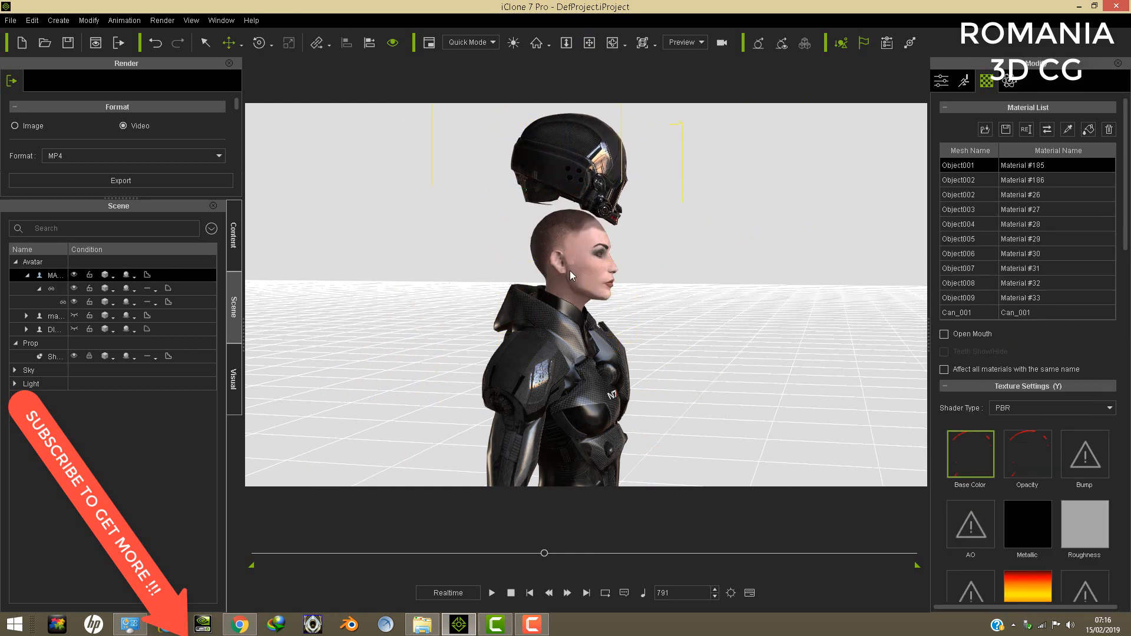
pyautogui.click(1067, 130)
pyautogui.click(582, 298)
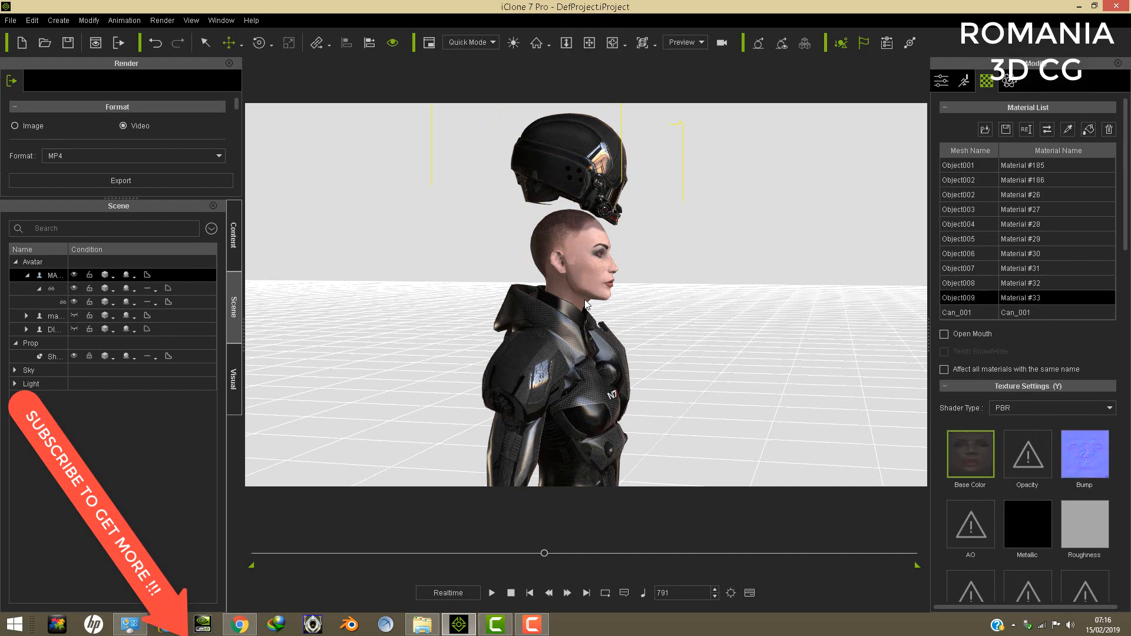
pyautogui.scroll(-10, 1124, 247)
pyautogui.scroll(10, 1070, 292)
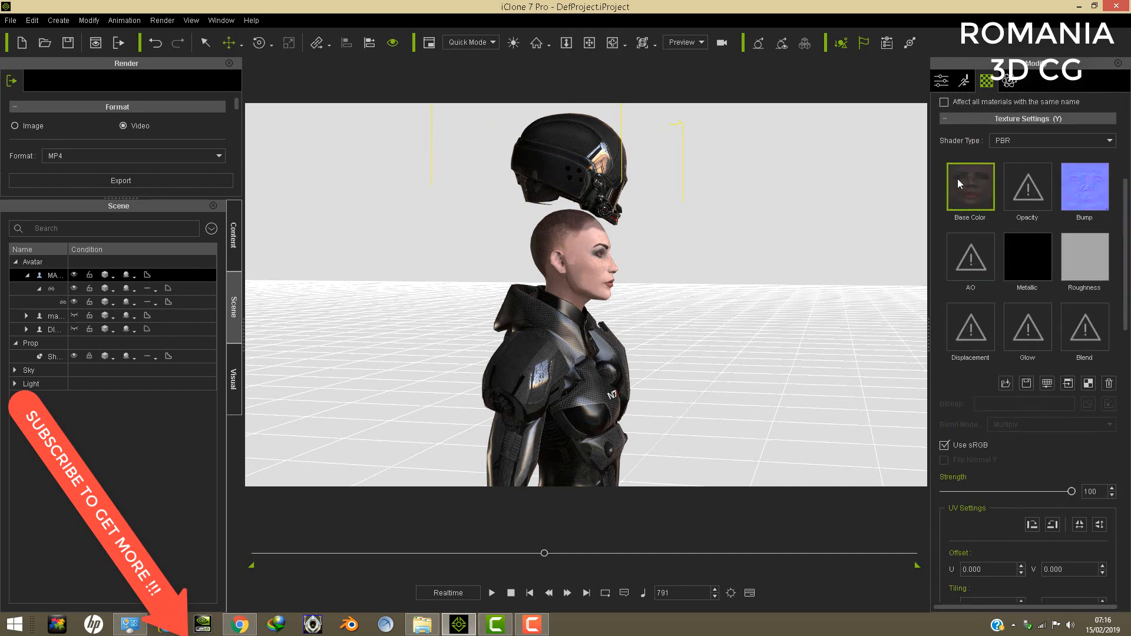
pyautogui.scroll(-3, 1128, 305)
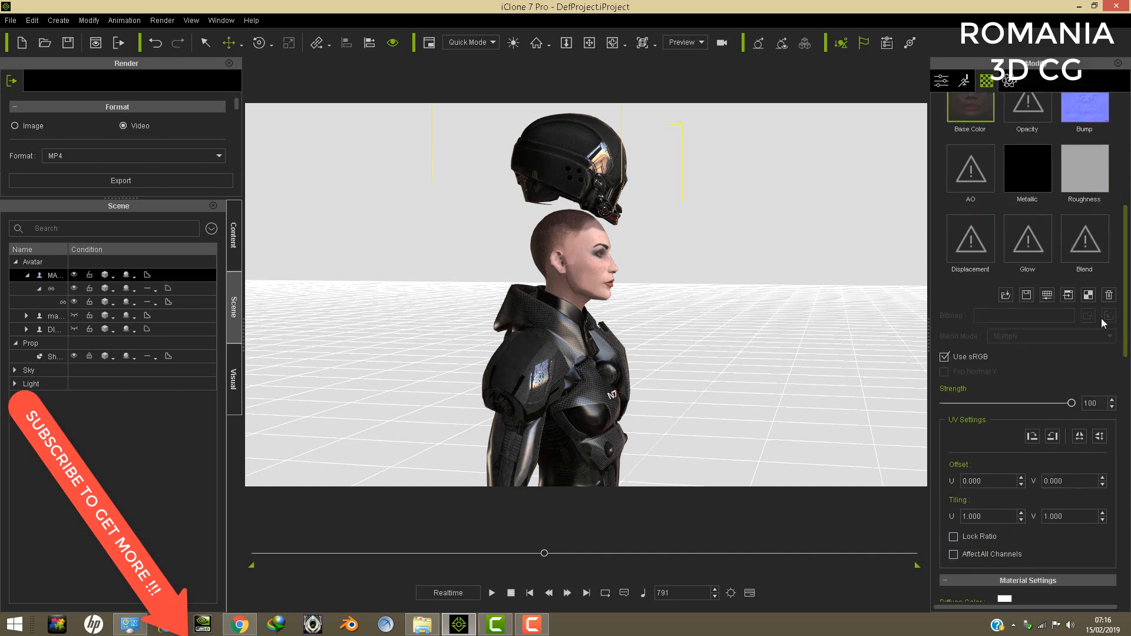
pyautogui.click(1046, 294)
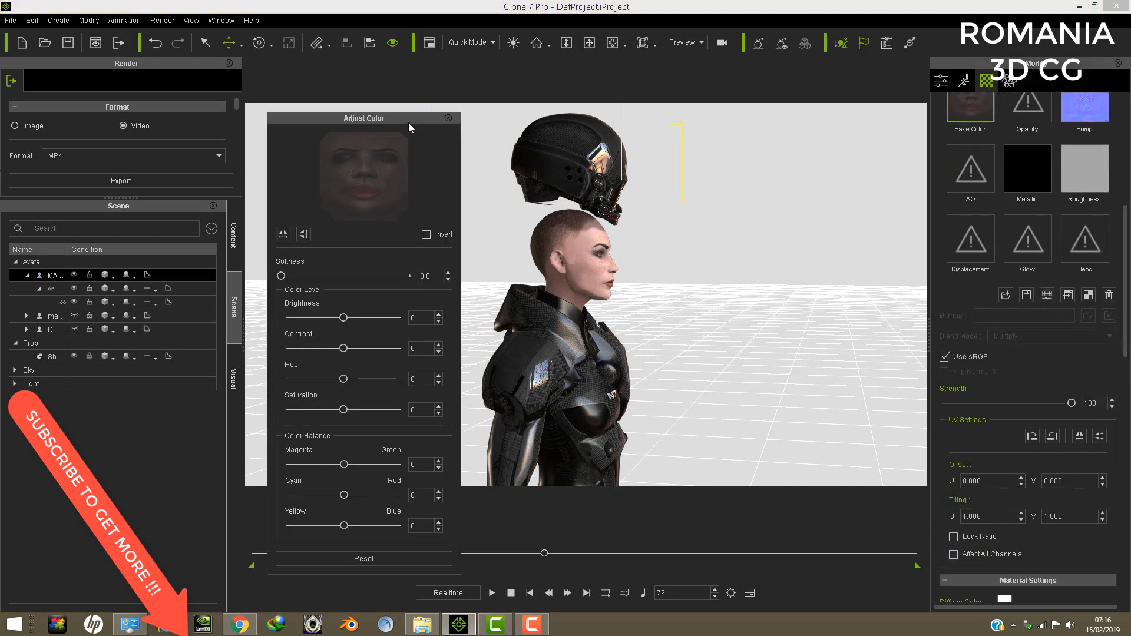
pyautogui.moveTo(410, 127); pyautogui.dragTo(310, 137)
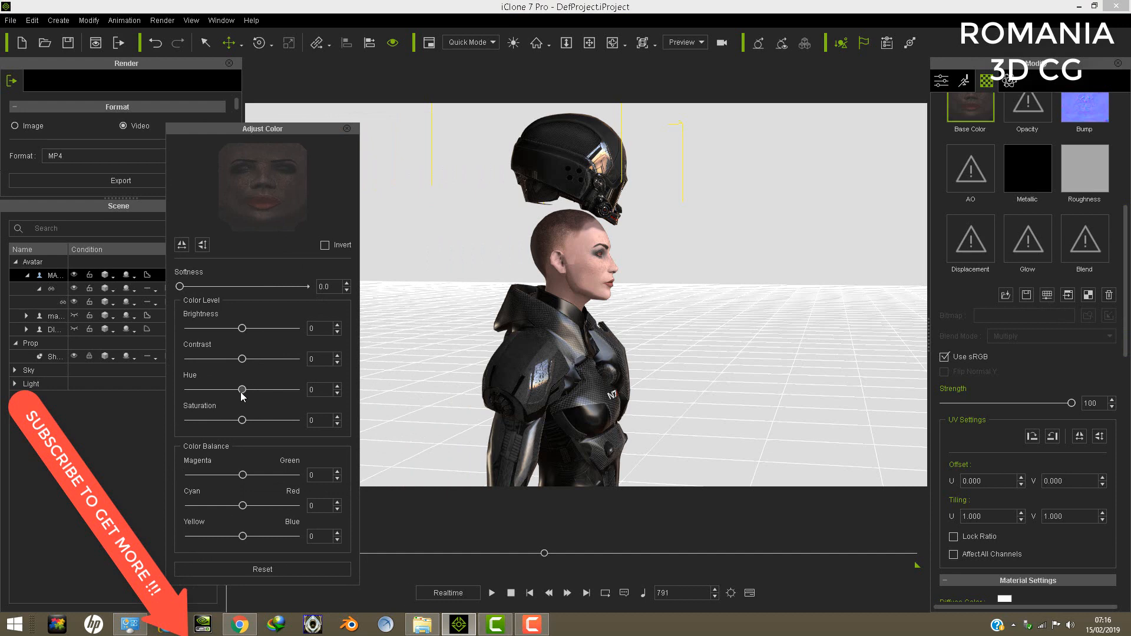
# - Set the face texture's hue to 6 and brightness to -22 to darken the skin tone
pyautogui.moveTo(241, 392); pyautogui.dragTo(240, 391)
pyautogui.scroll(6, 612, 303)
pyautogui.scroll(-3, 616, 298)
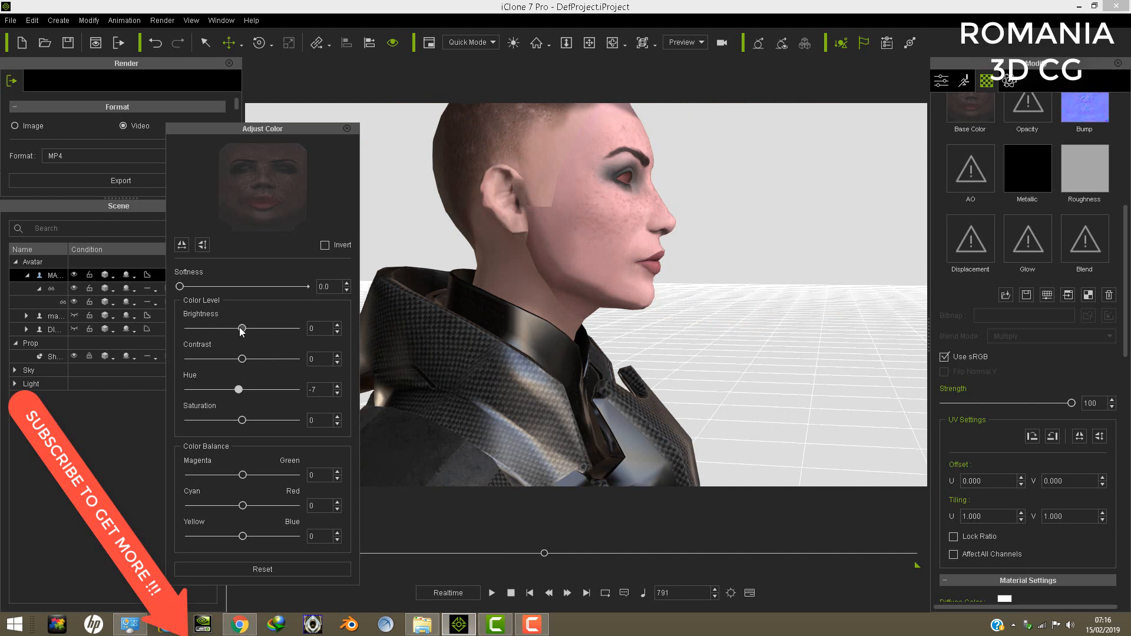
pyautogui.moveTo(240, 391); pyautogui.dragTo(241, 391)
pyautogui.moveTo(241, 390); pyautogui.dragTo(238, 391)
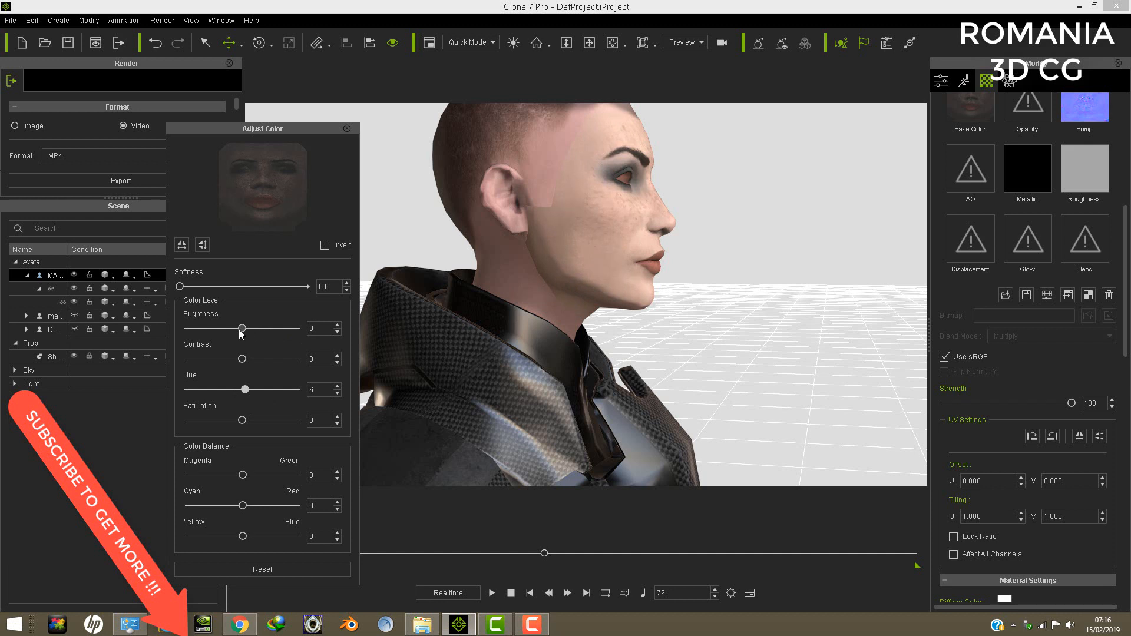
pyautogui.moveTo(240, 333); pyautogui.dragTo(227, 327)
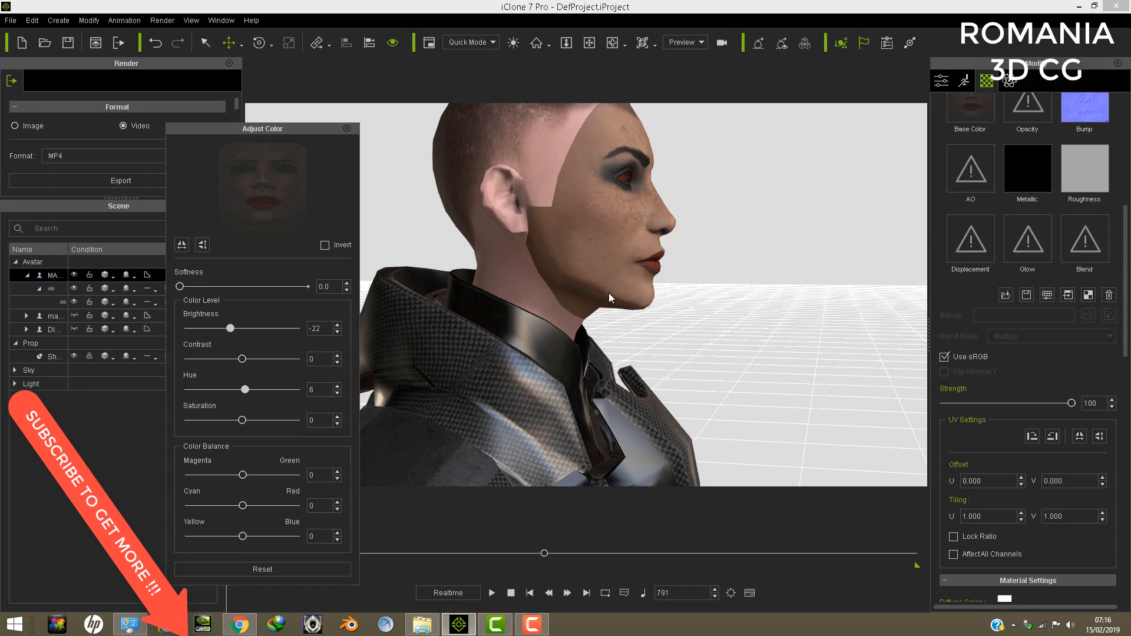
pyautogui.click(421, 624)
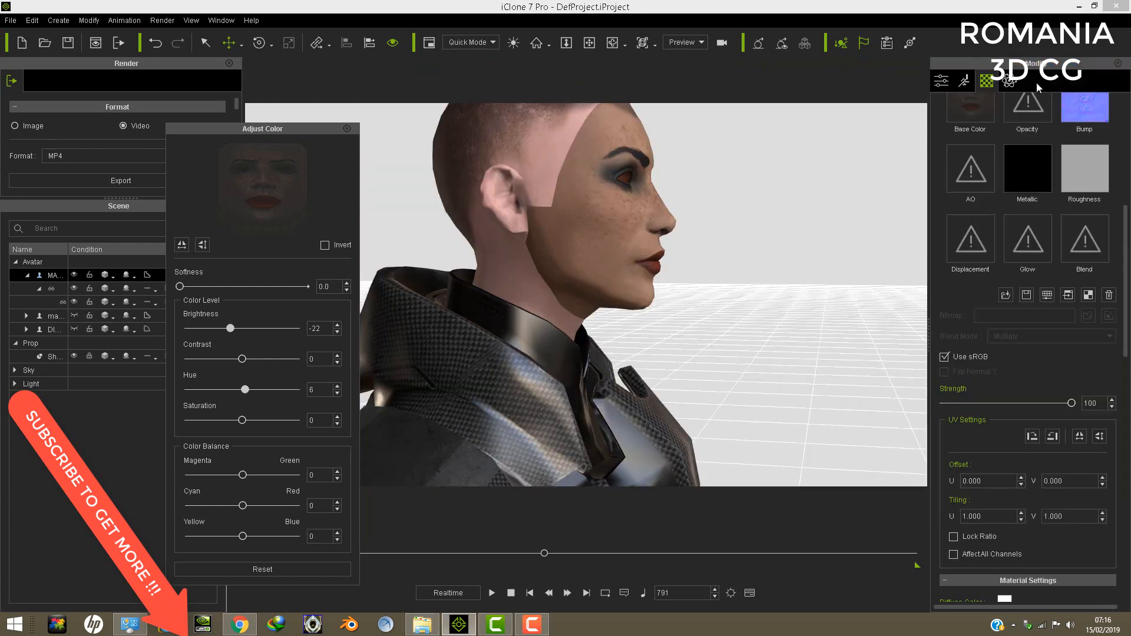
pyautogui.click(1069, 68)
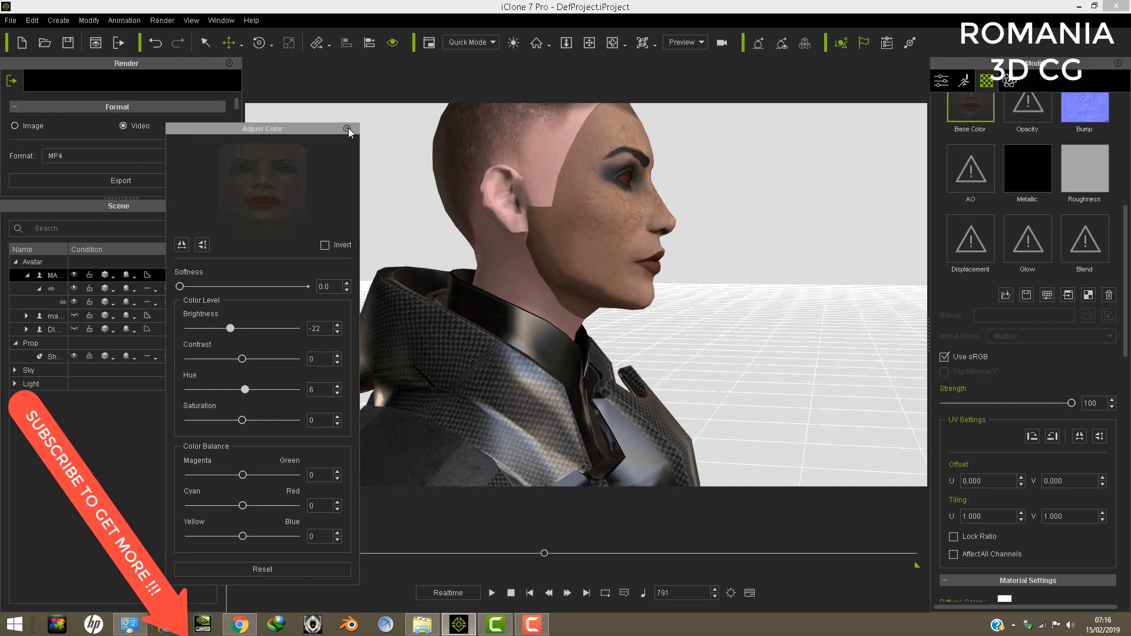
# - Pick the avatar's neck and scalp material and set its base colour brightness to -24 and hue to 6
pyautogui.moveTo(1125, 298); pyautogui.dragTo(1126, 192)
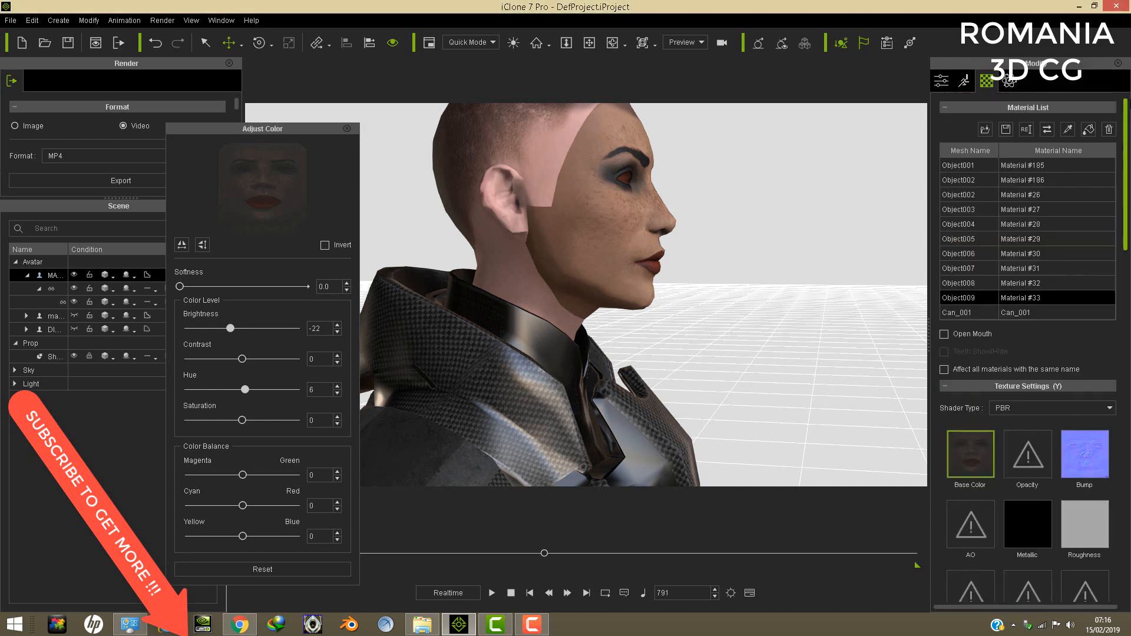
pyautogui.click(1067, 129)
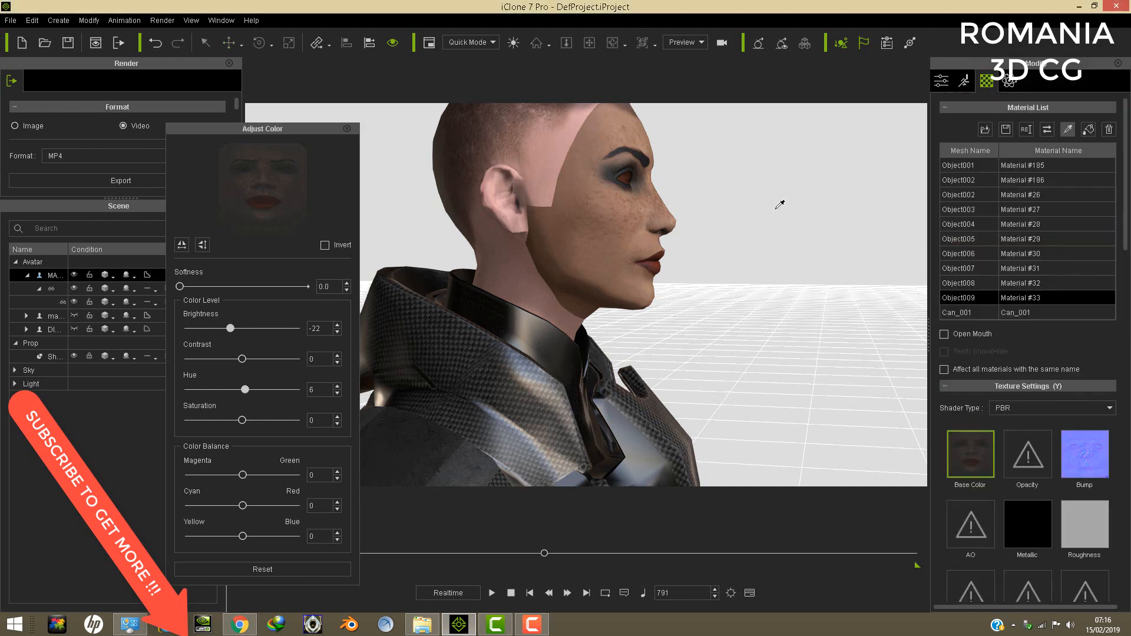
pyautogui.click(537, 285)
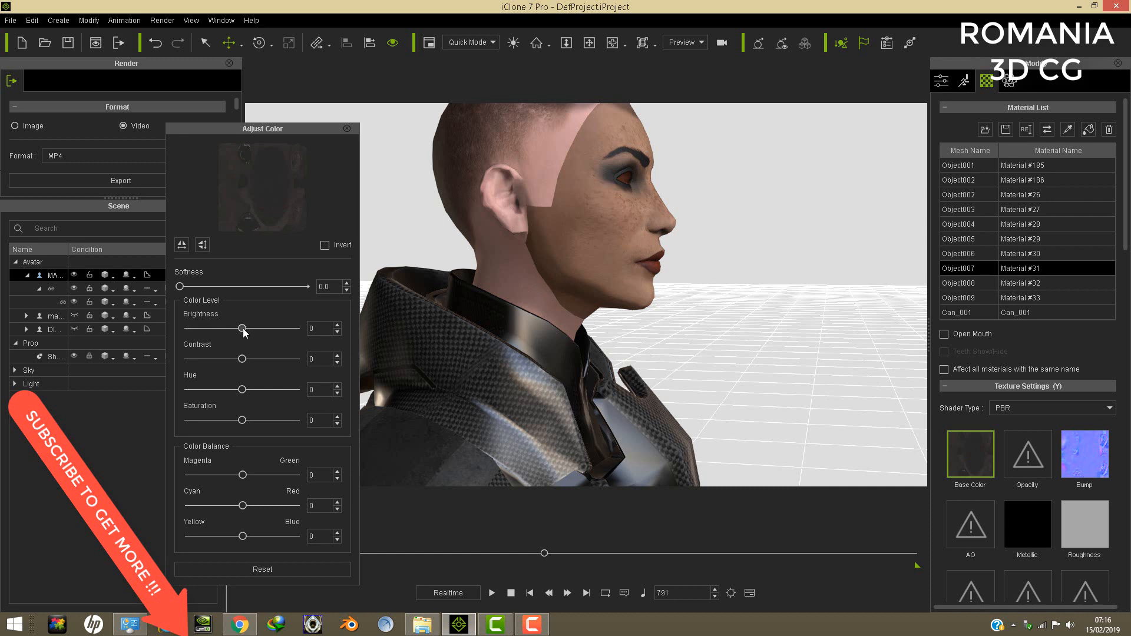
pyautogui.moveTo(245, 332)
pyautogui.mouseDown()
pyautogui.moveTo(254, 332)
pyautogui.moveTo(232, 333)
pyautogui.mouseUp()
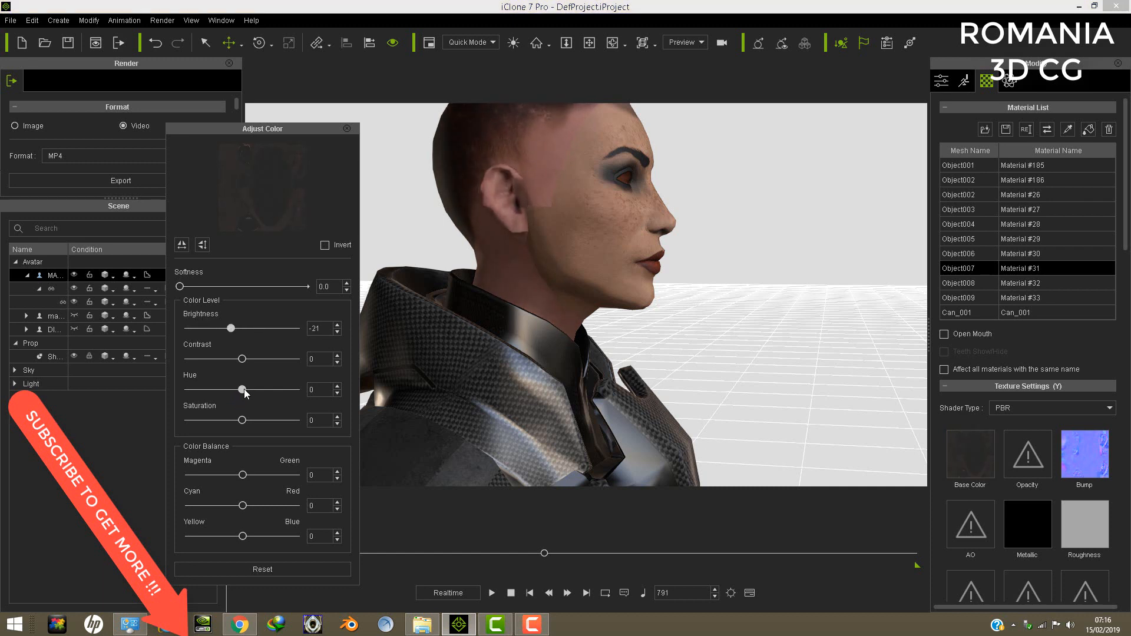
pyautogui.moveTo(242, 390); pyautogui.dragTo(248, 393)
pyautogui.moveTo(231, 328); pyautogui.dragTo(229, 333)
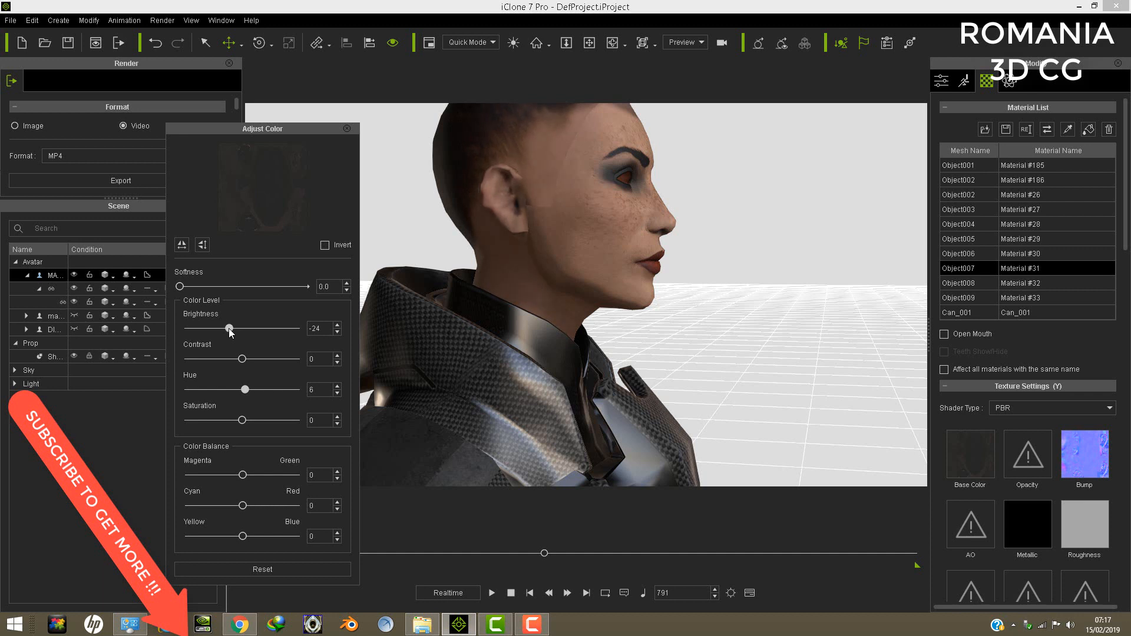
pyautogui.click(347, 129)
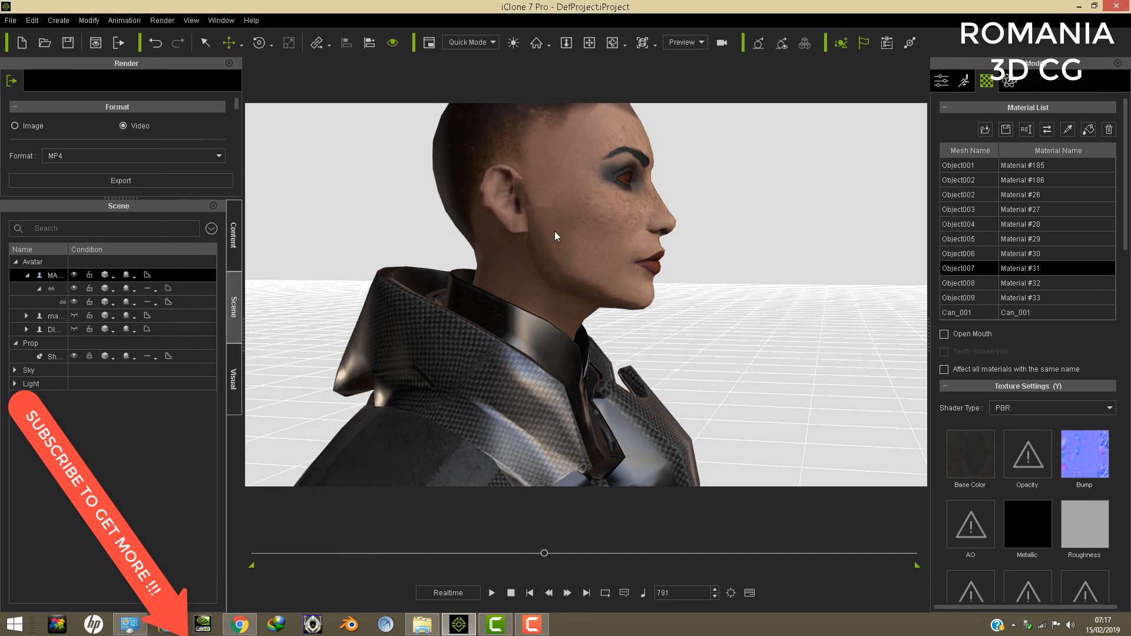
# - Select the helmet and lower it back down onto the avatar's head
pyautogui.click(589, 43)
pyautogui.moveTo(586, 222); pyautogui.dragTo(580, 236)
pyautogui.scroll(-7, 619, 198)
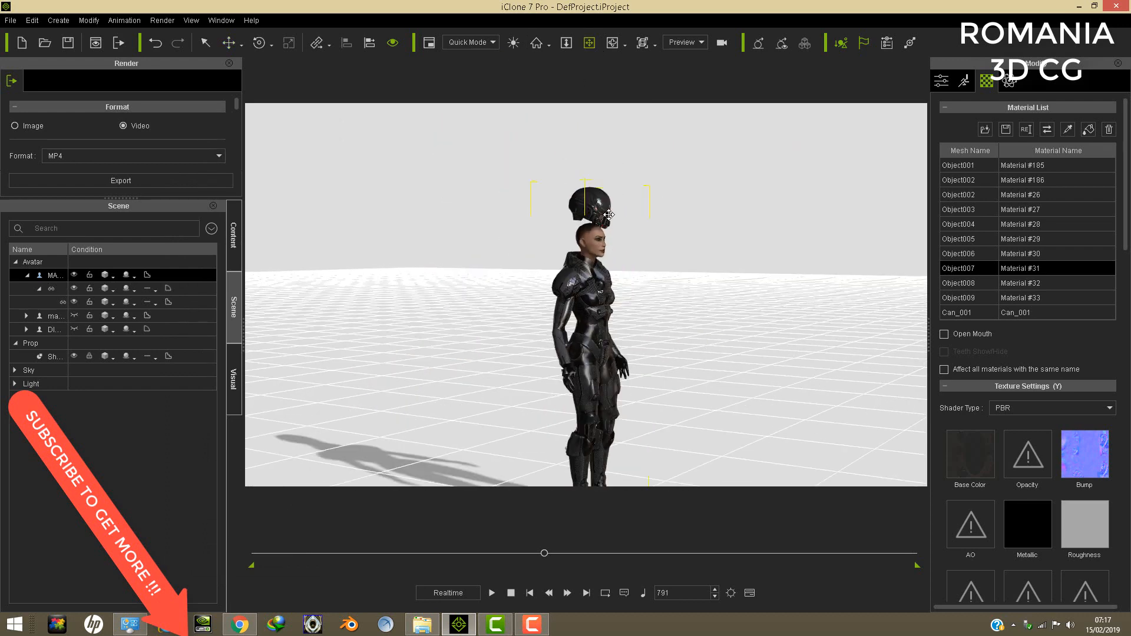
pyautogui.scroll(1, 623, 209)
pyautogui.click(58, 288)
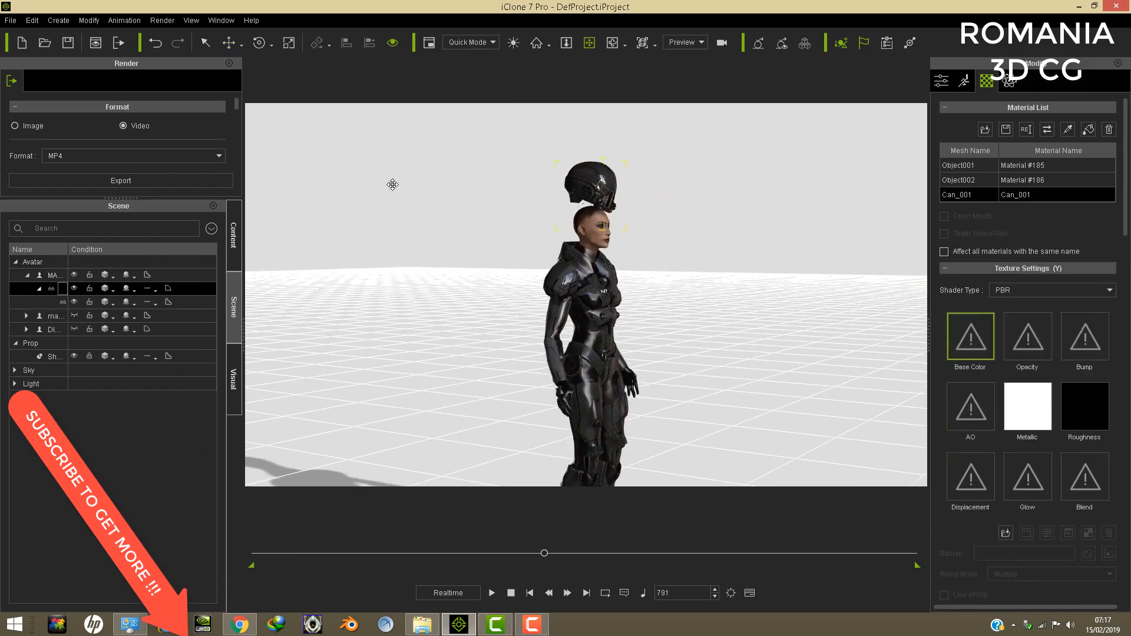
pyautogui.click(228, 42)
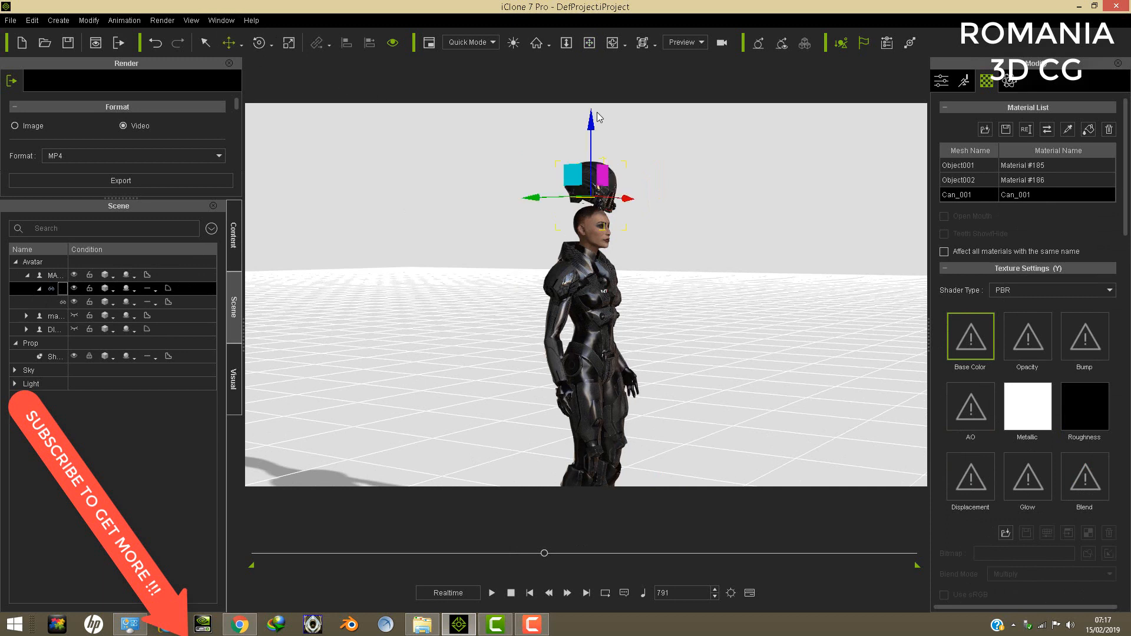
pyautogui.moveTo(589, 119); pyautogui.dragTo(600, 169)
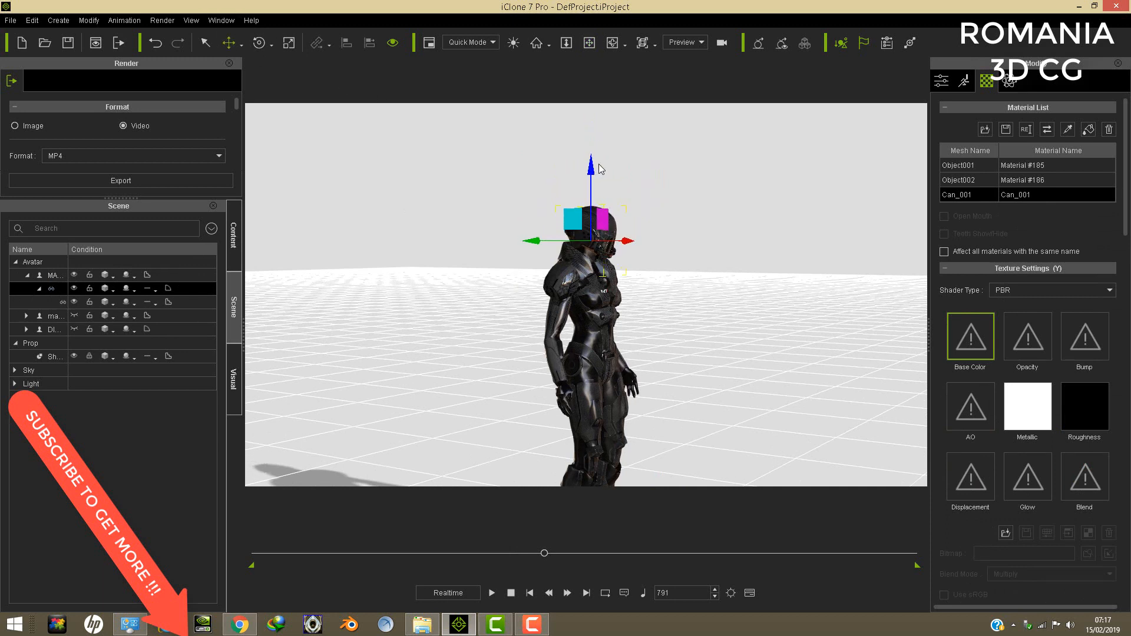
# - Examine the darkened neck skin between the helmet and collar up close from the front and side
pyautogui.click(590, 43)
pyautogui.moveTo(710, 237); pyautogui.dragTo(648, 246, button='right')
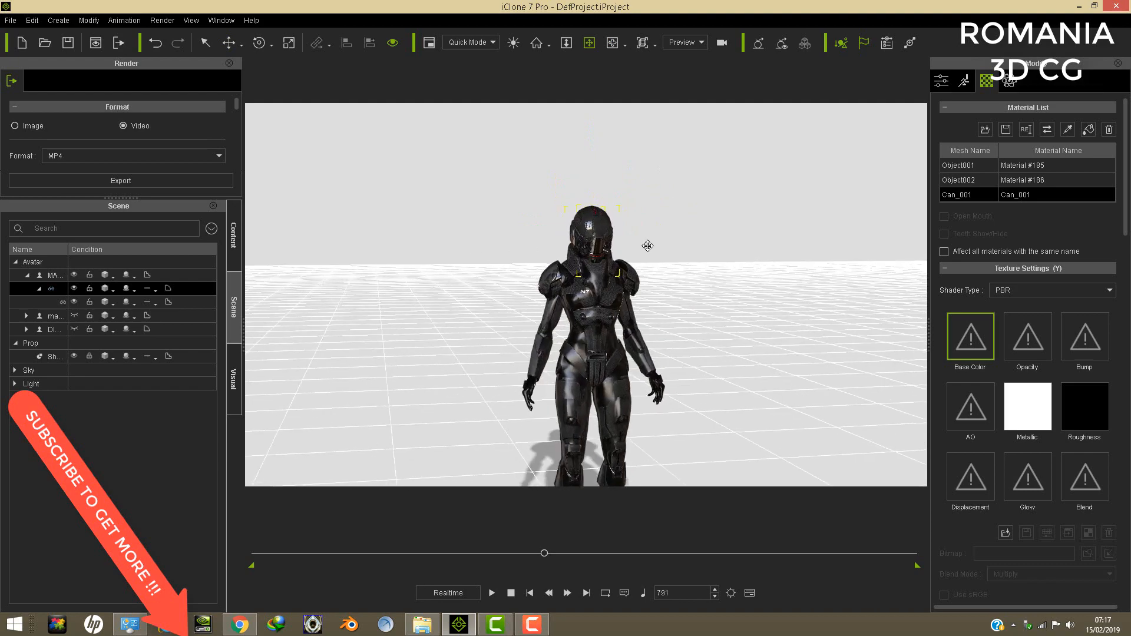
pyautogui.scroll(6, 647, 245)
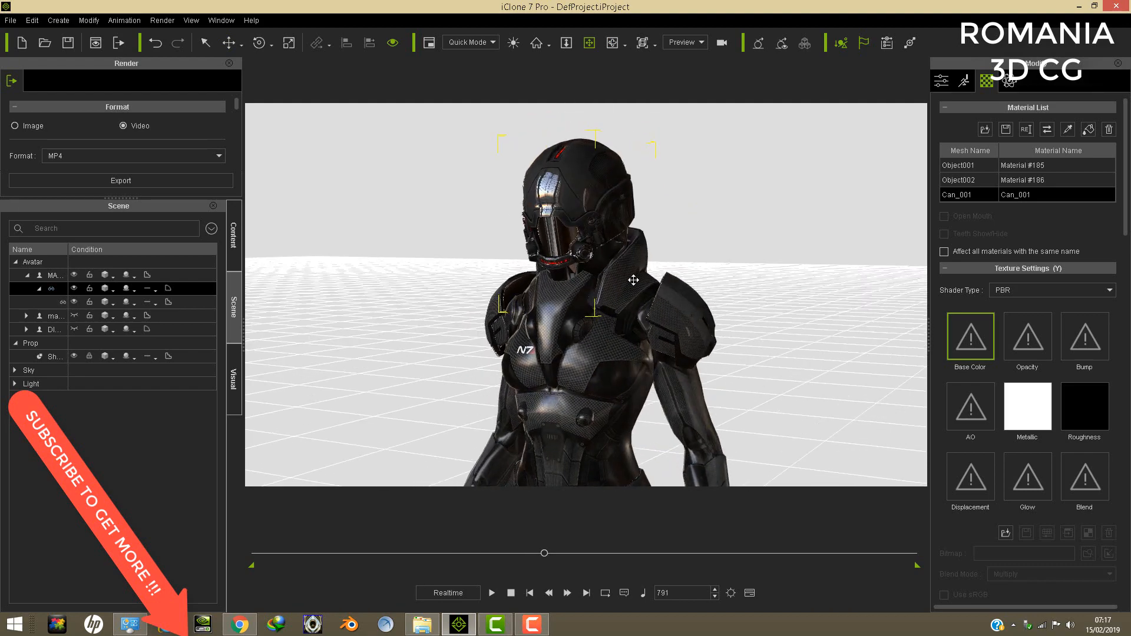
pyautogui.scroll(4, 634, 275)
pyautogui.moveTo(617, 230); pyautogui.dragTo(777, 247, button='right')
pyautogui.moveTo(619, 218); pyautogui.dragTo(639, 266)
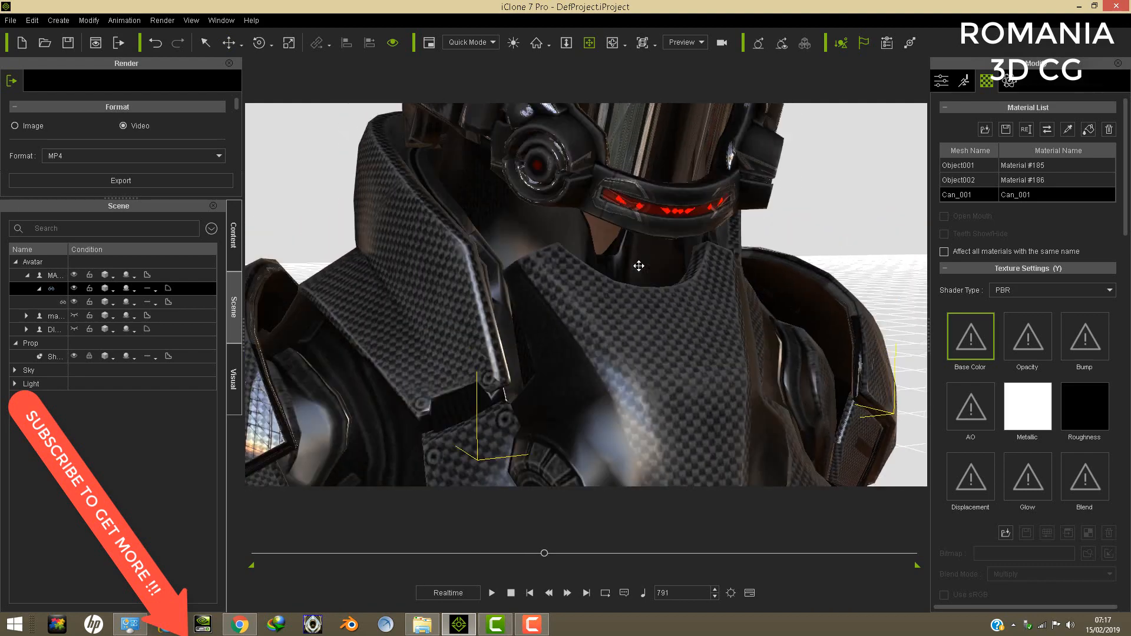
pyautogui.moveTo(639, 266); pyautogui.dragTo(745, 280, button='right')
pyautogui.moveTo(625, 214); pyautogui.dragTo(626, 278)
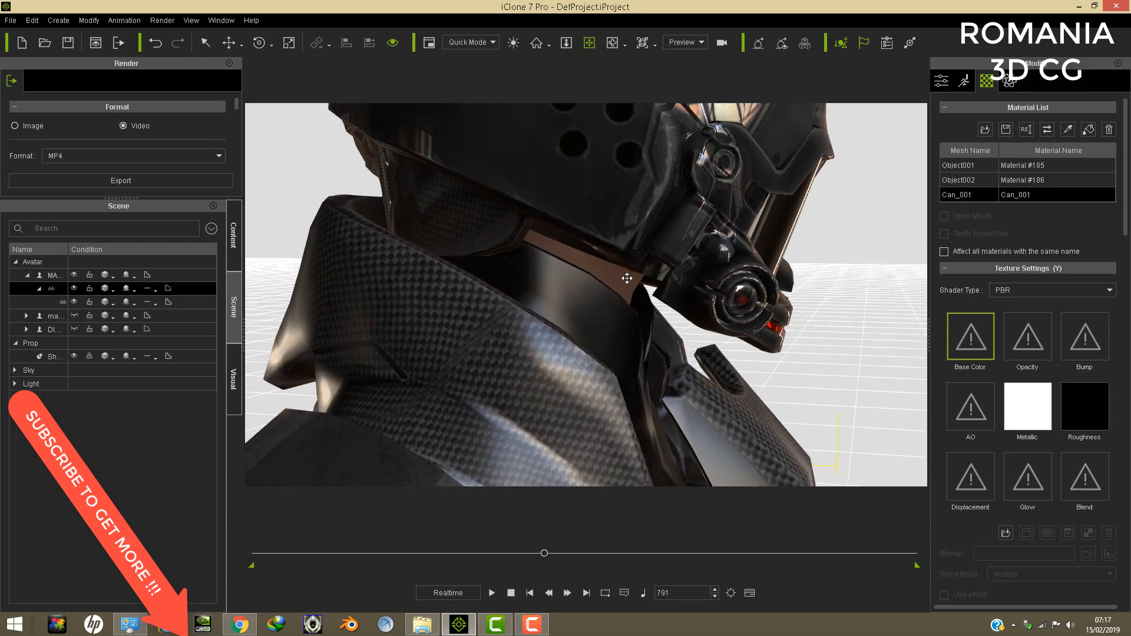
pyautogui.moveTo(632, 230); pyautogui.dragTo(609, 303)
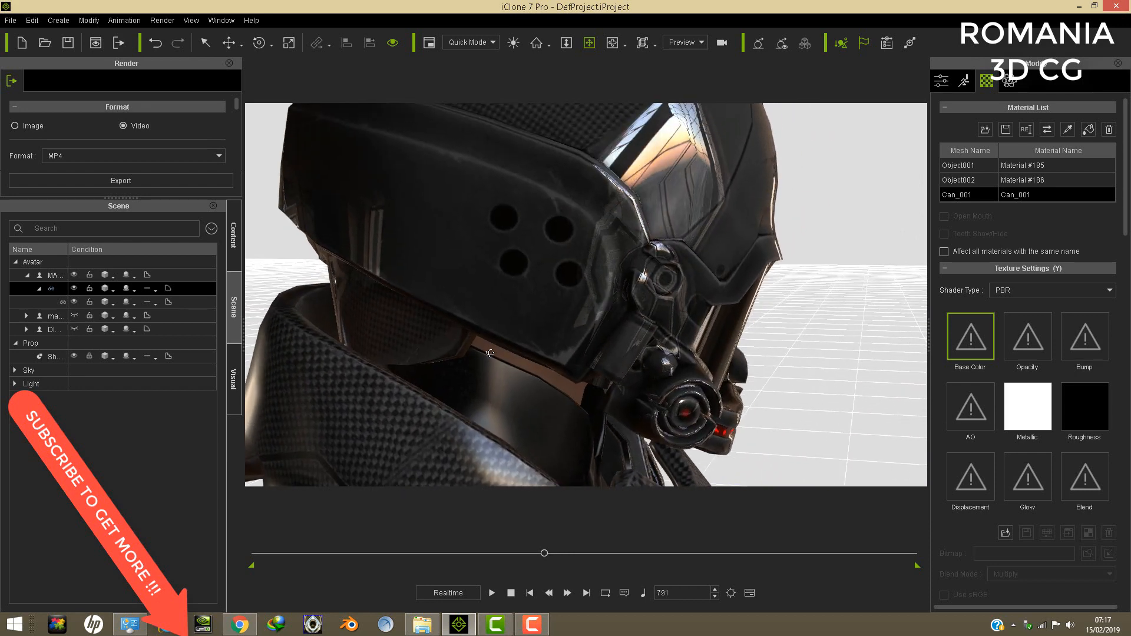
pyautogui.moveTo(490, 352); pyautogui.dragTo(392, 351, button='right')
pyautogui.moveTo(619, 338); pyautogui.dragTo(522, 333, button='right')
# - Frame the helmet from the front and hide its linked visor to uncover the lower face
pyautogui.scroll(-5, 558, 315)
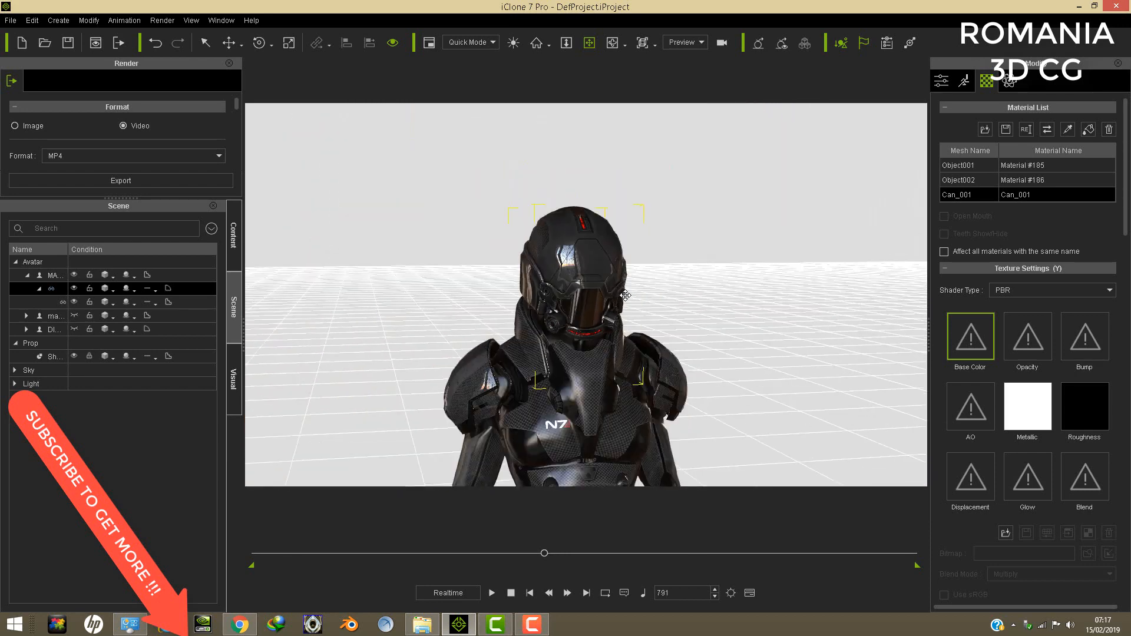
pyautogui.scroll(2, 625, 295)
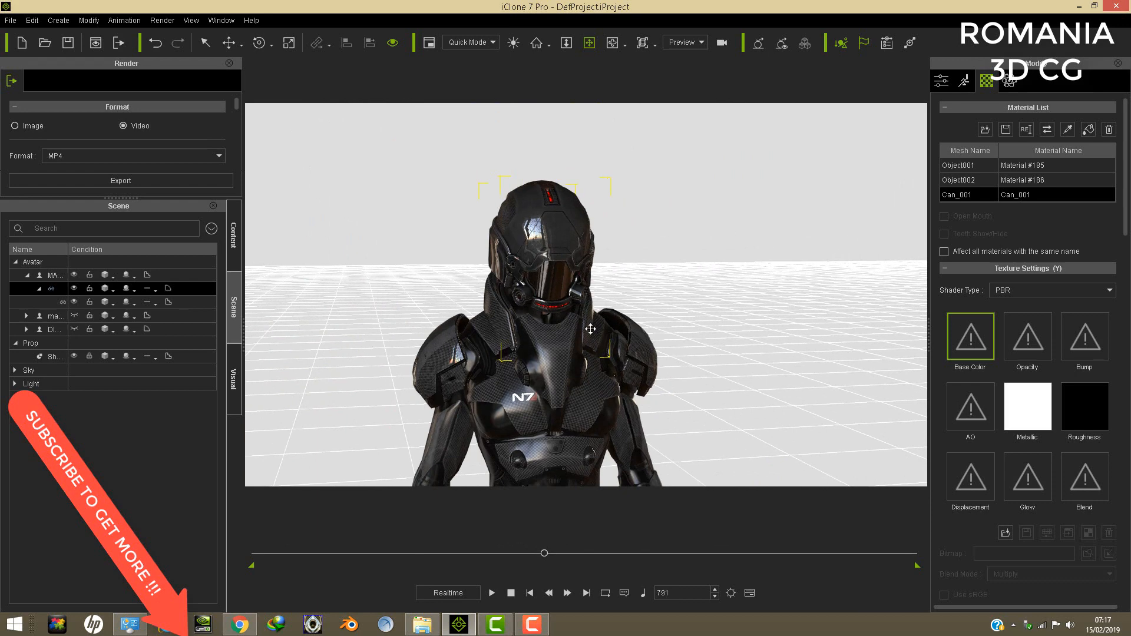
pyautogui.moveTo(590, 329); pyautogui.dragTo(523, 316, button='right')
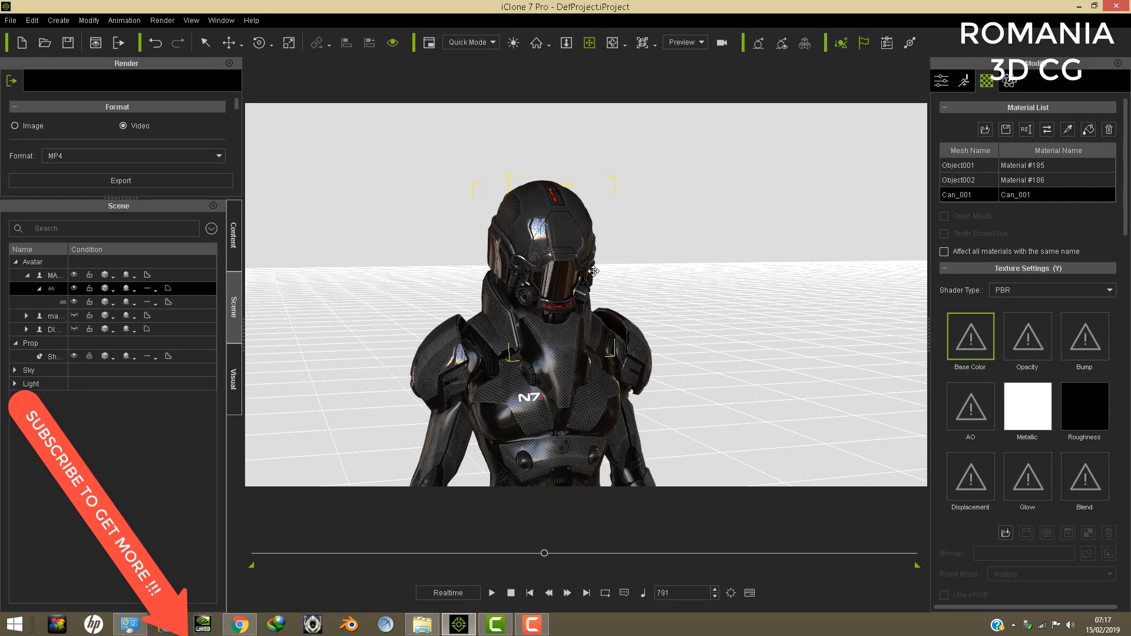
pyautogui.scroll(5, 581, 262)
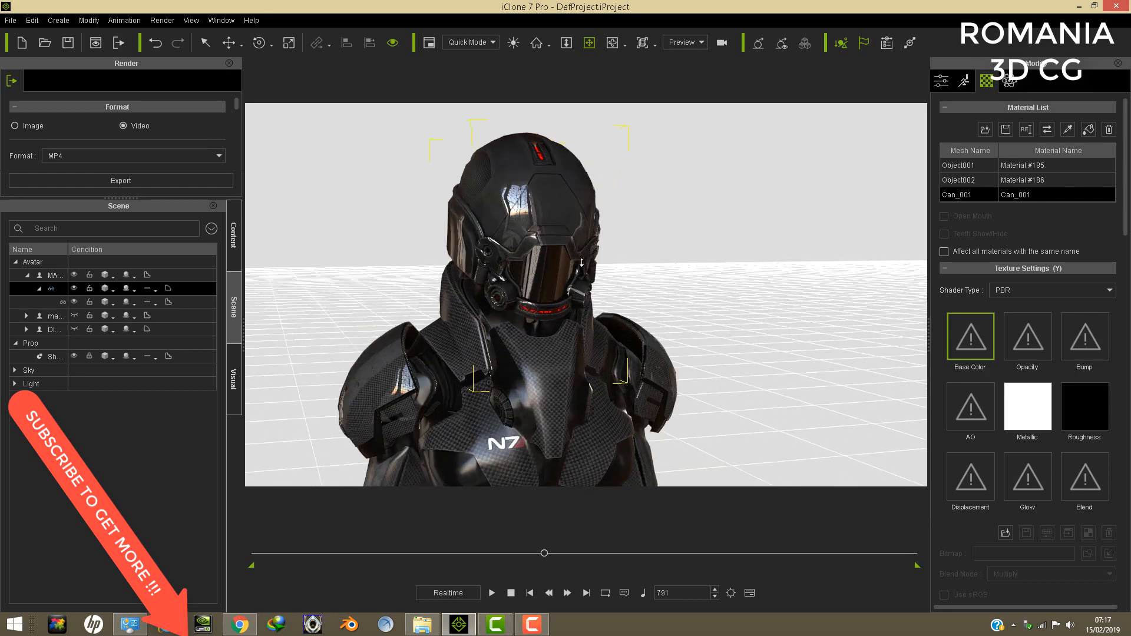
pyautogui.moveTo(581, 262); pyautogui.dragTo(506, 277, button='right')
pyautogui.scroll(3, 576, 260)
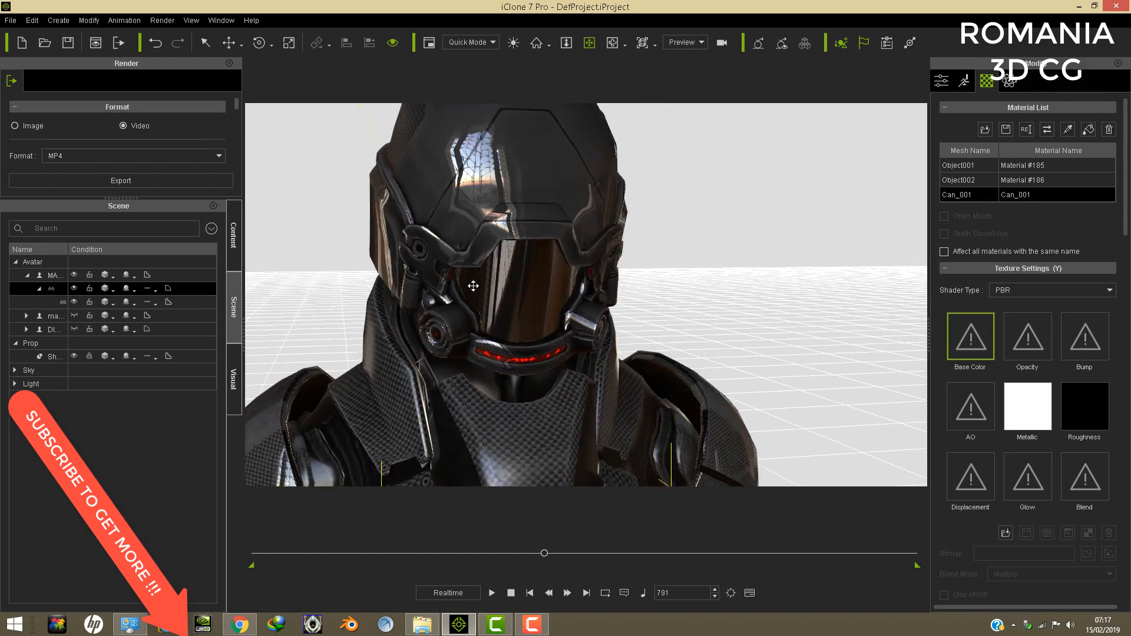
pyautogui.click(54, 299)
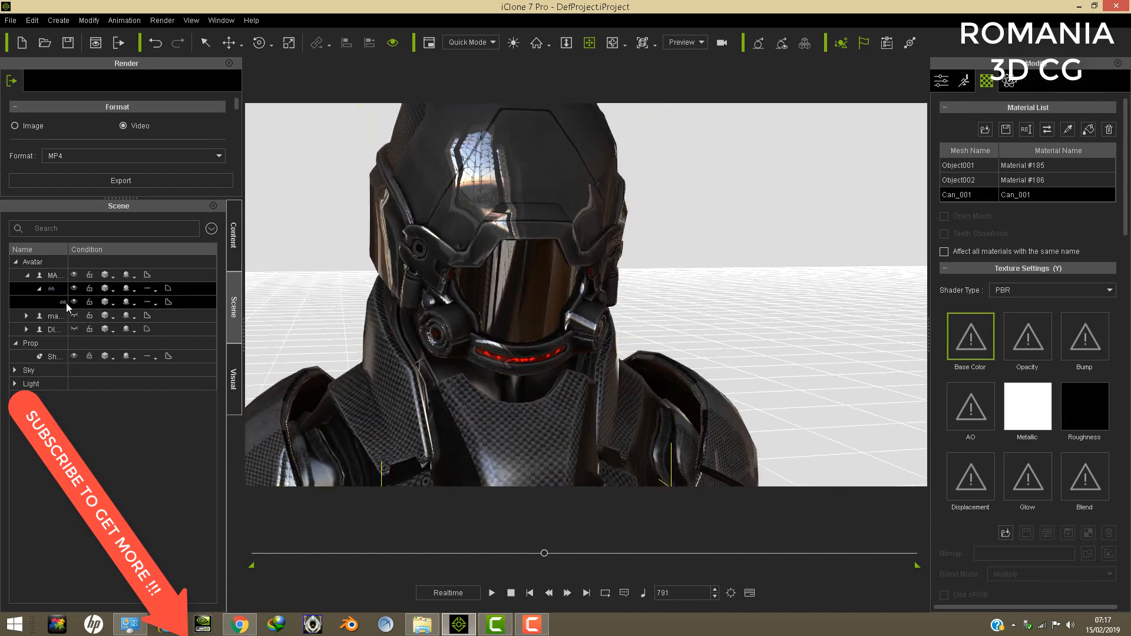
pyautogui.click(74, 301)
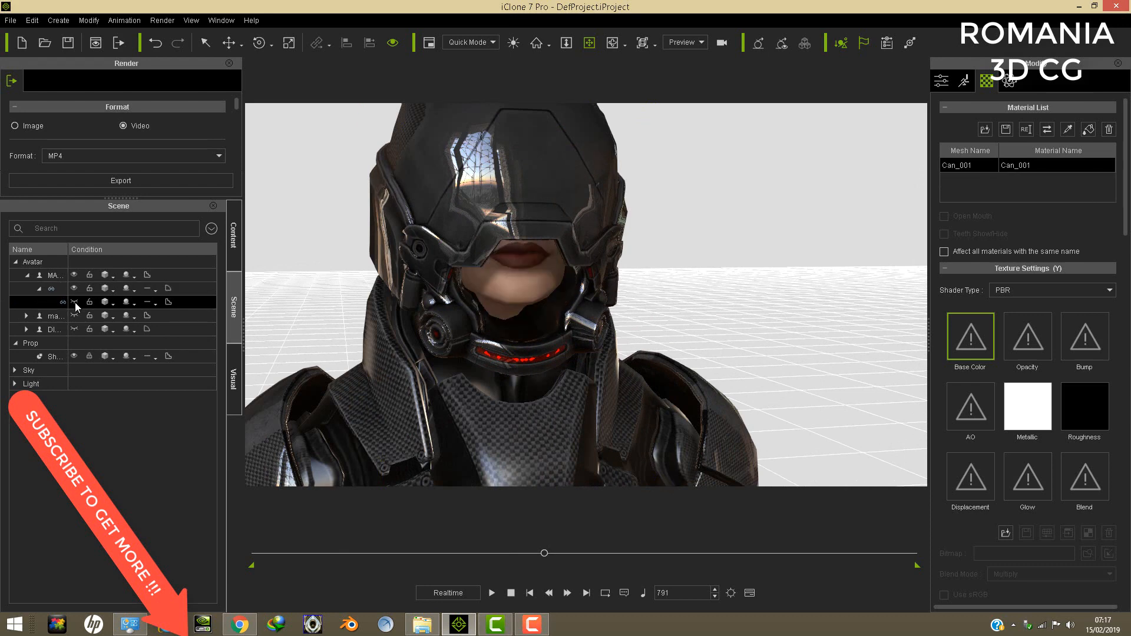
# - Select the helmet and raise it slightly on the avatar's head to expose more of the lower face
pyautogui.moveTo(520, 198); pyautogui.dragTo(524, 212, button='middle')
pyautogui.scroll(-5, 524, 212)
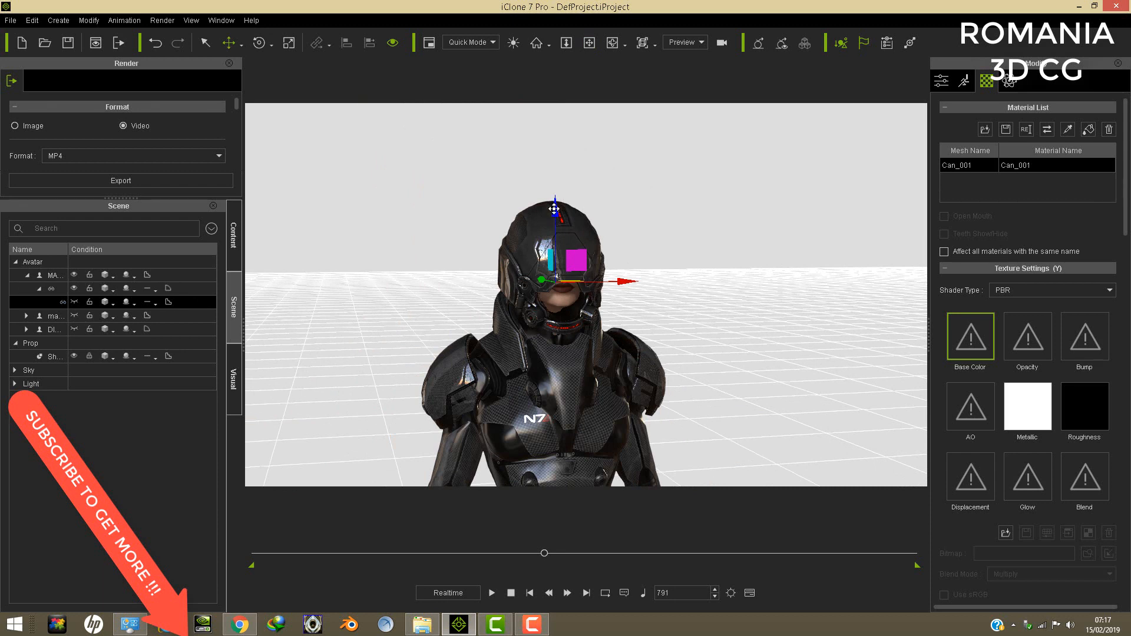
pyautogui.click(528, 249)
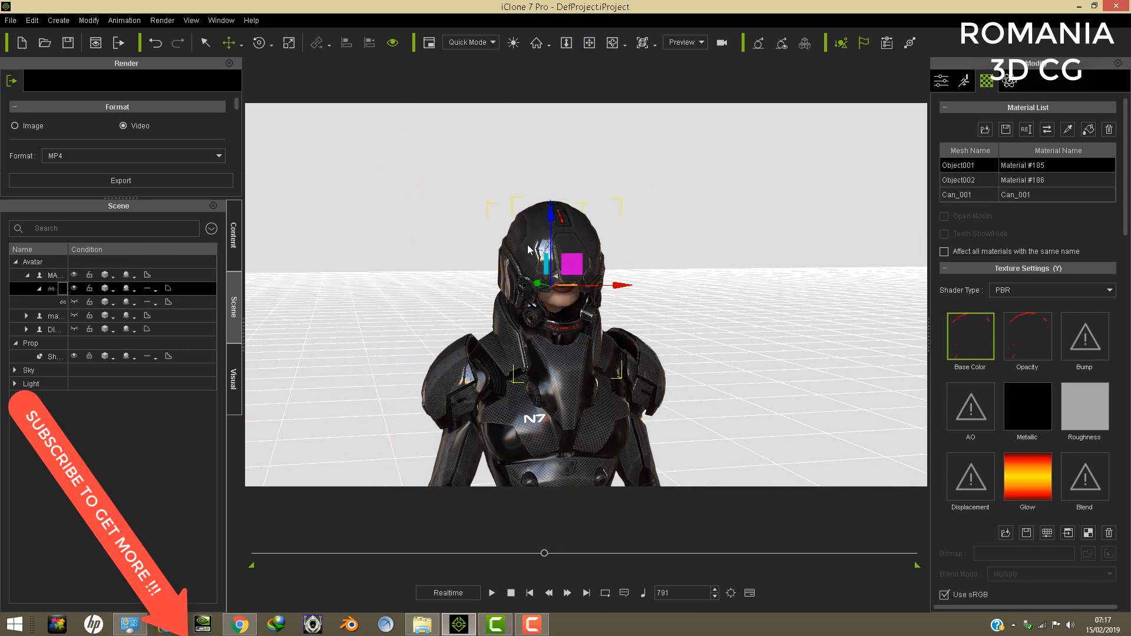
pyautogui.moveTo(550, 217); pyautogui.dragTo(549, 205)
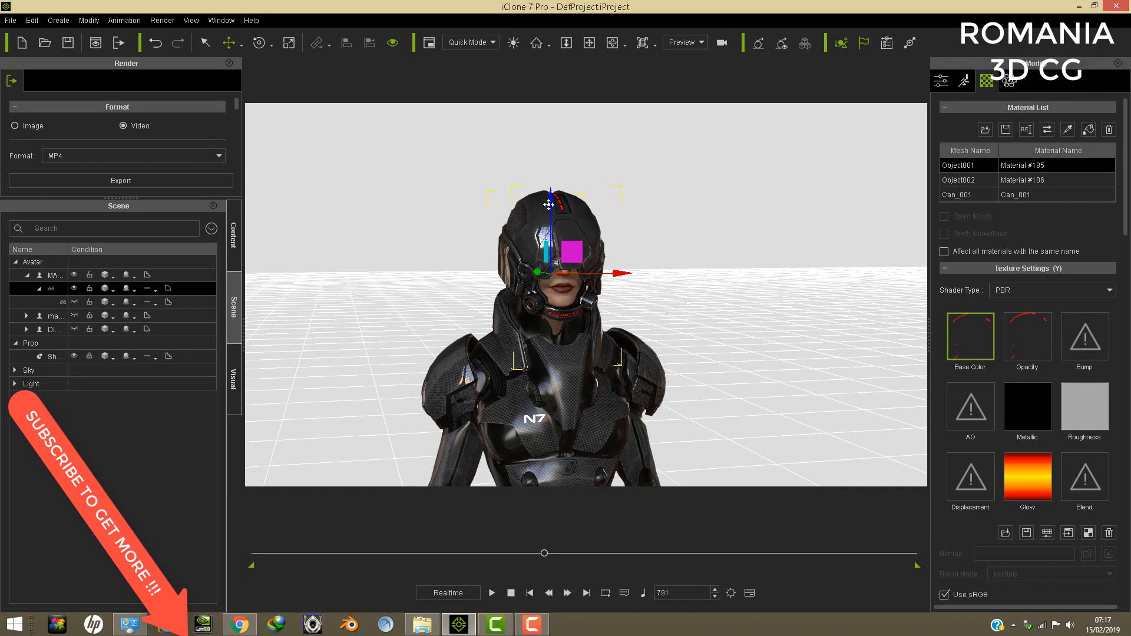
# - Examine the raised helmet's fit around the mouth, chin and neck up close from the side and front
pyautogui.click(589, 43)
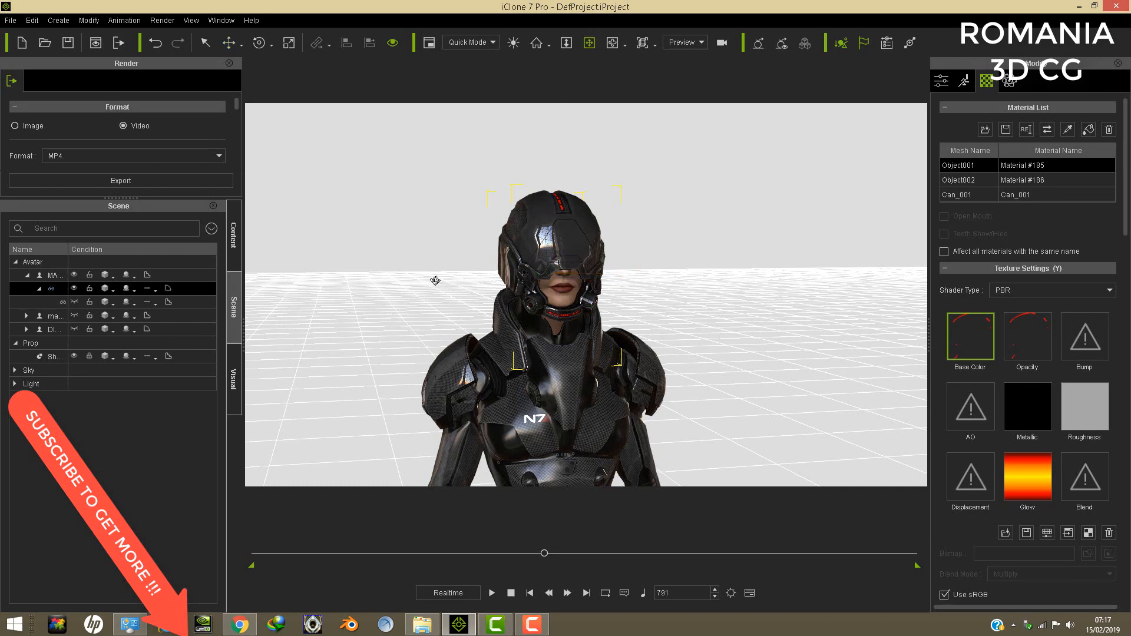
pyautogui.moveTo(436, 281); pyautogui.dragTo(645, 287, button='right')
pyautogui.scroll(5, 411, 281)
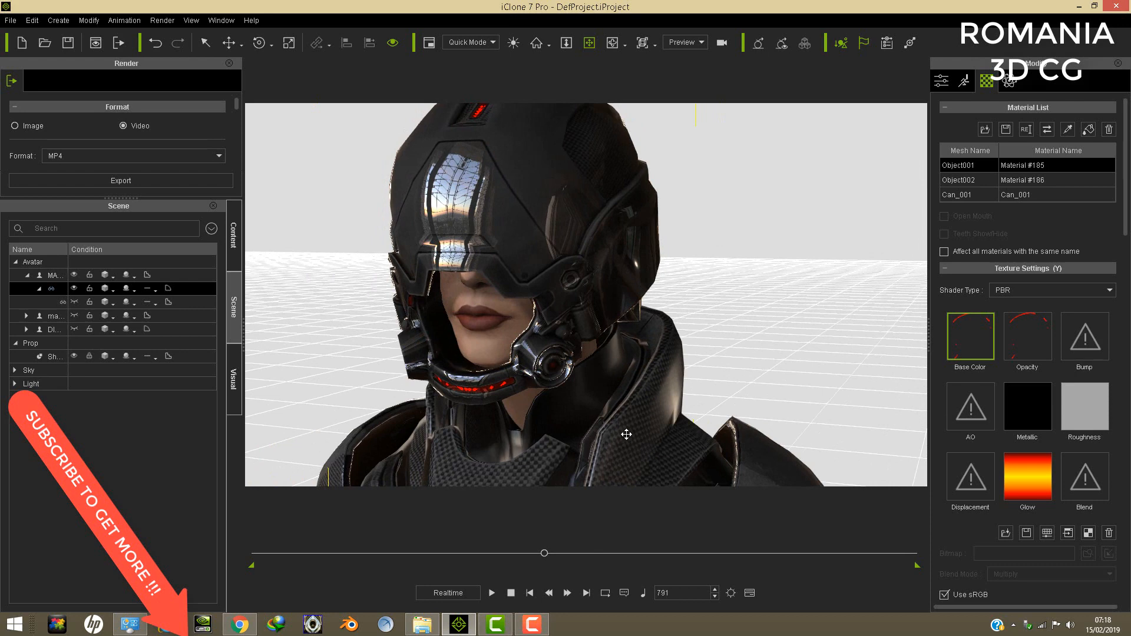
pyautogui.moveTo(515, 278); pyautogui.dragTo(633, 288, button='right')
pyautogui.moveTo(506, 281); pyautogui.dragTo(519, 301, button='right')
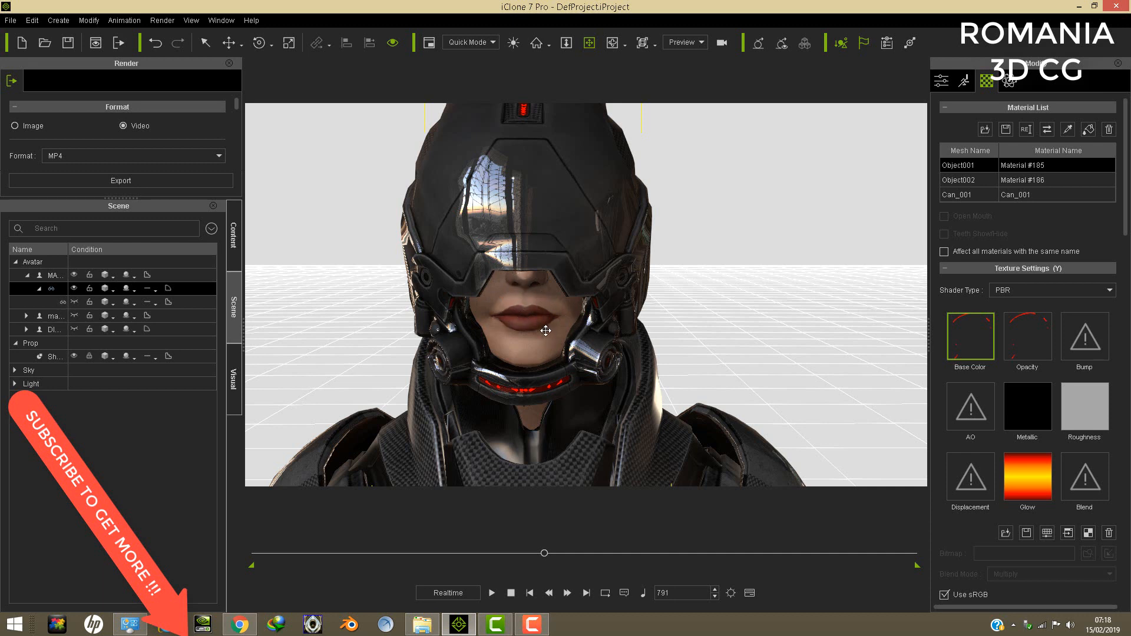
pyautogui.moveTo(543, 318); pyautogui.dragTo(553, 309)
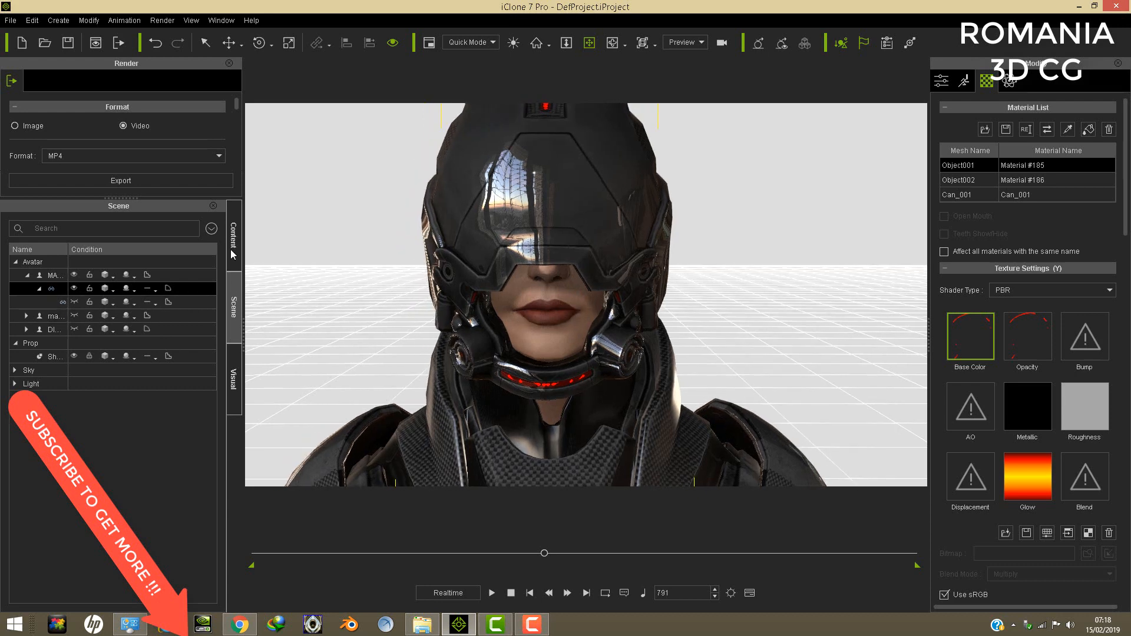
# - Open the content library to browse its templates
pyautogui.click(234, 244)
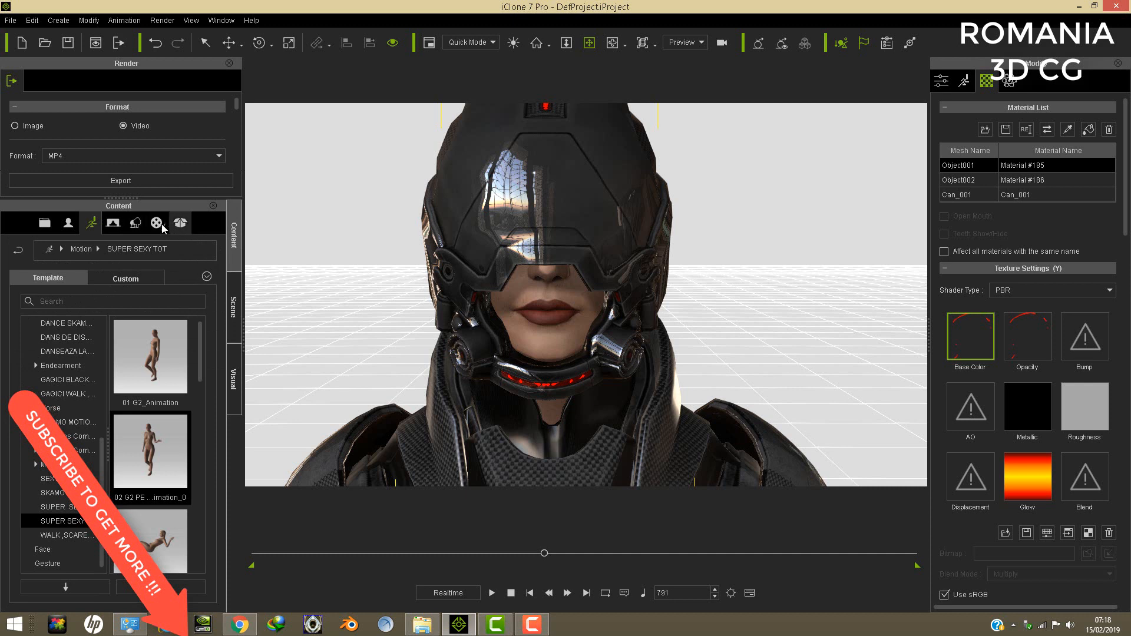
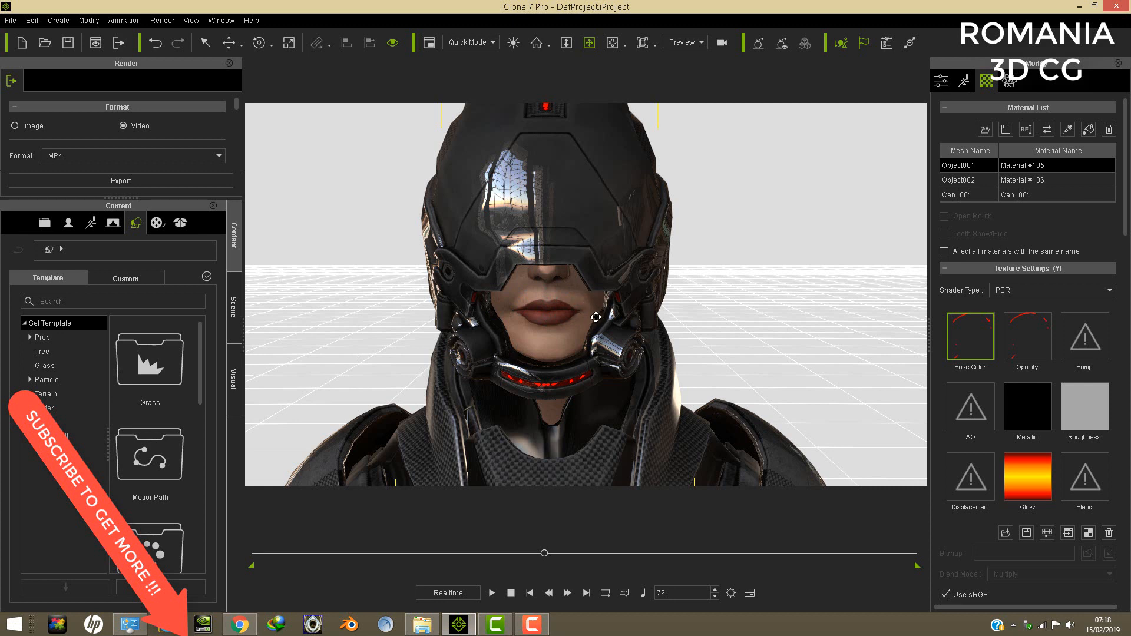
# - Show the hidden visor linked to the female avatar's helmet again
pyautogui.moveTo(561, 285); pyautogui.dragTo(555, 317, button='right')
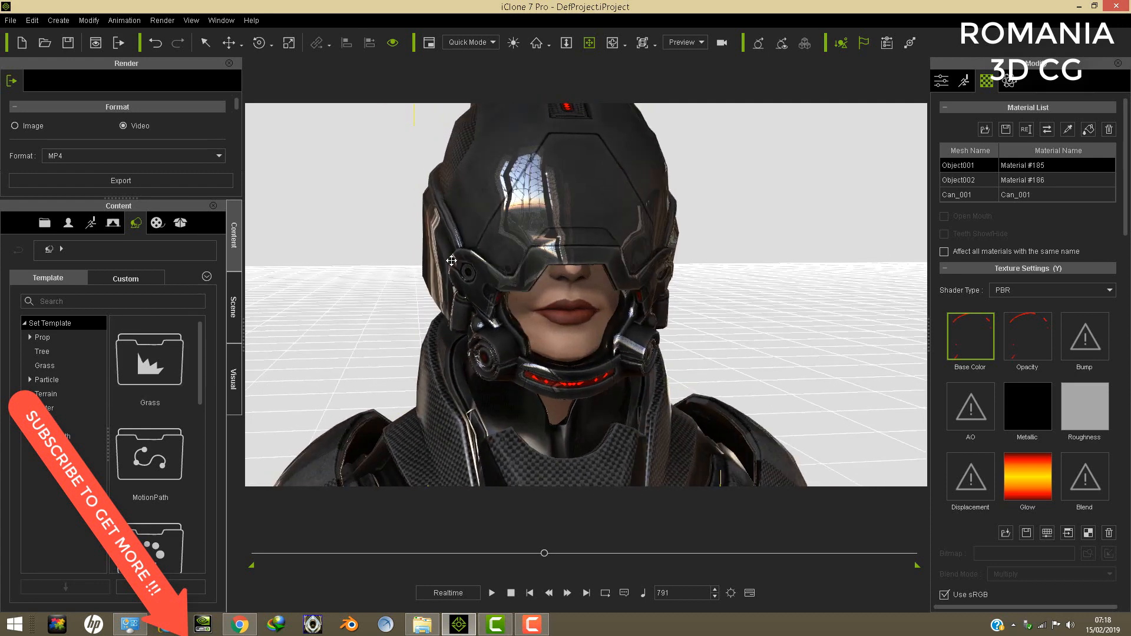
pyautogui.moveTo(519, 306)
pyautogui.mouseDown(button='right')
pyautogui.moveTo(590, 321)
pyautogui.moveTo(534, 311)
pyautogui.mouseUp(button='right')
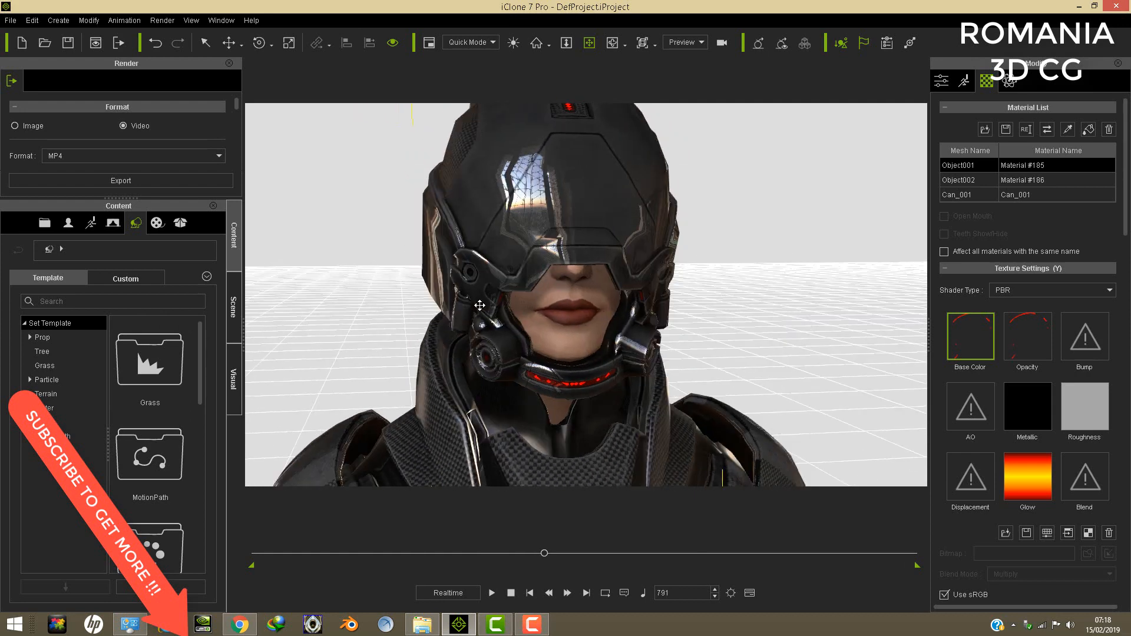
pyautogui.click(238, 322)
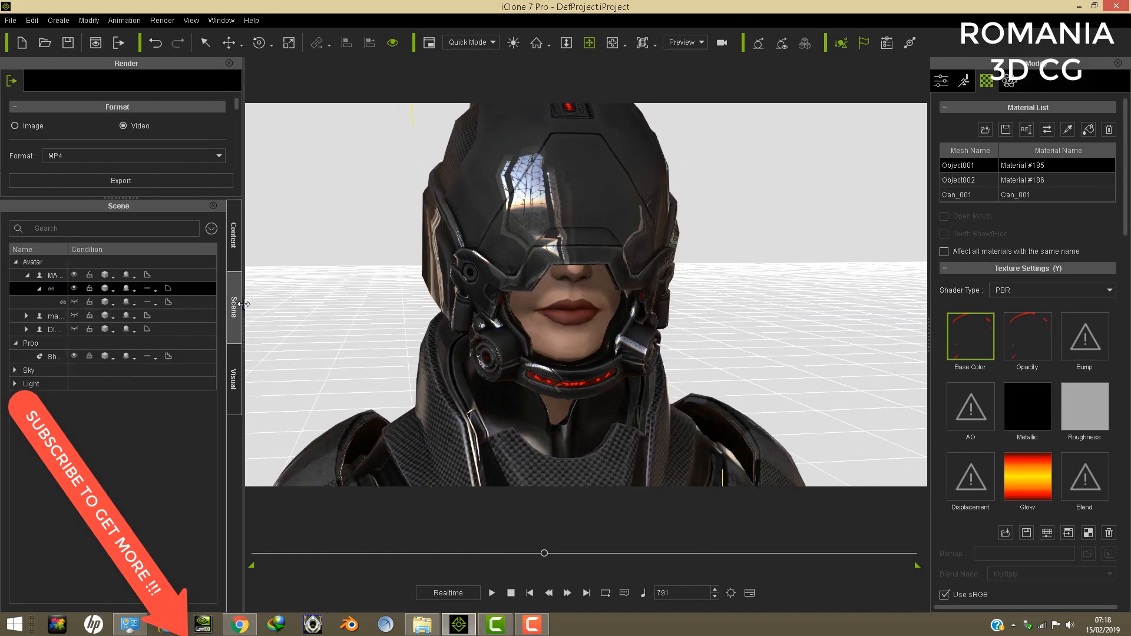
pyautogui.click(74, 301)
# - Raise the visor to uncover the mouth and shift it forward out of the helmet shell
pyautogui.moveTo(576, 307); pyautogui.dragTo(651, 309, button='right')
pyautogui.click(228, 42)
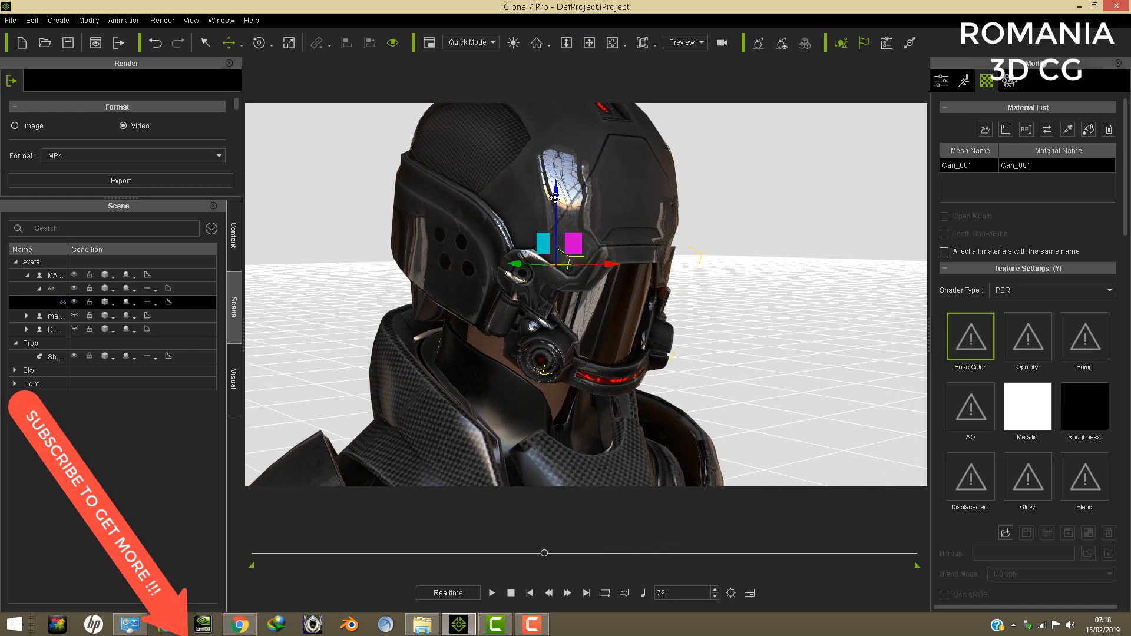
pyautogui.moveTo(555, 197); pyautogui.dragTo(565, 128)
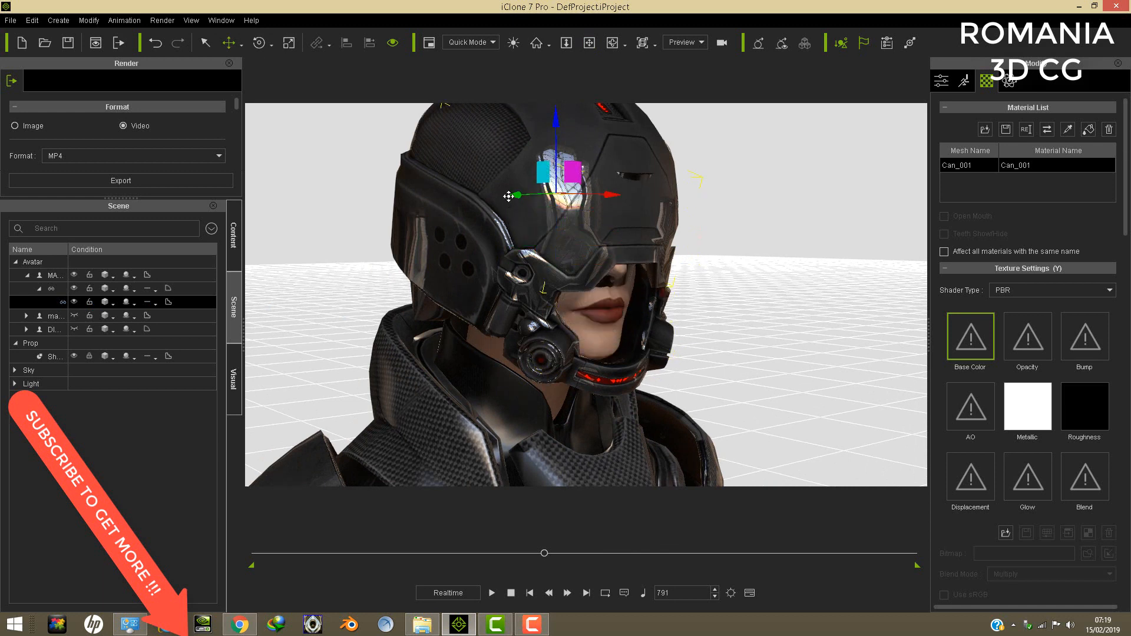
pyautogui.moveTo(508, 196); pyautogui.dragTo(601, 208)
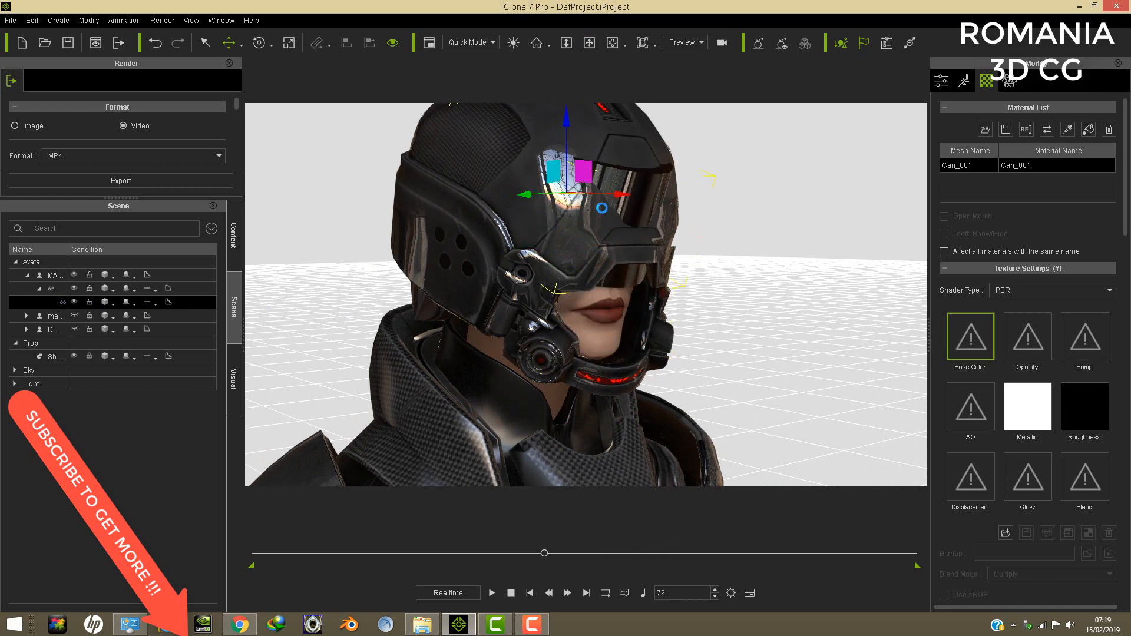
# - Scale the visor down in height and lower it into the helmet's eye opening, leaving the chin uncovered
pyautogui.click(289, 42)
pyautogui.moveTo(582, 121); pyautogui.dragTo(571, 179)
pyautogui.click(229, 42)
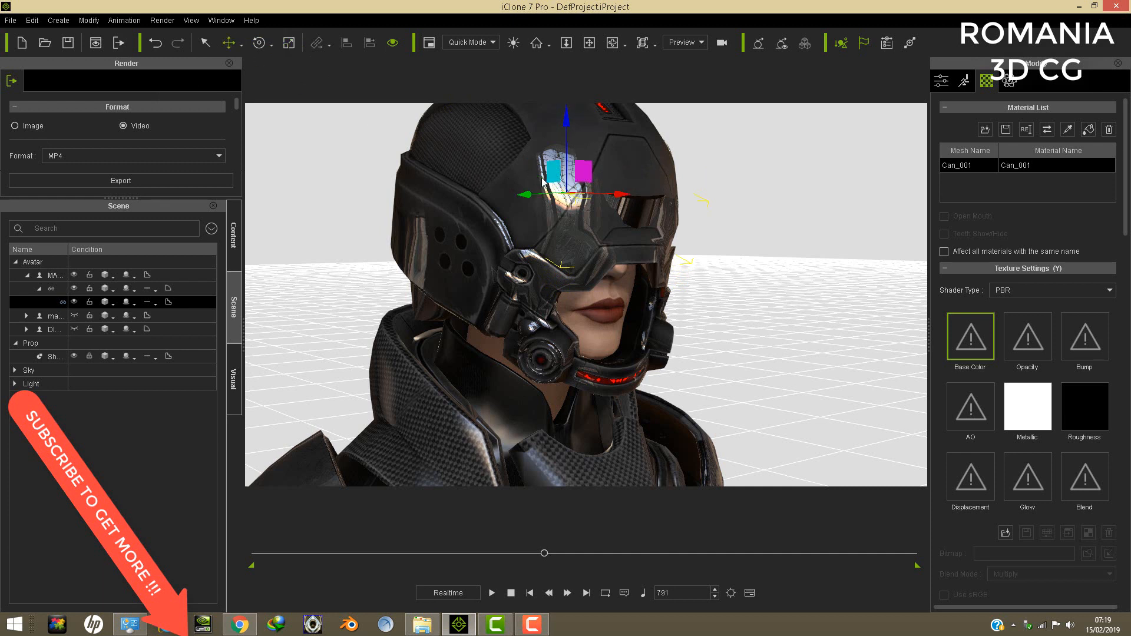
pyautogui.moveTo(563, 119); pyautogui.dragTo(565, 162)
pyautogui.moveTo(527, 237); pyautogui.dragTo(521, 237)
pyautogui.moveTo(560, 164); pyautogui.dragTo(561, 171)
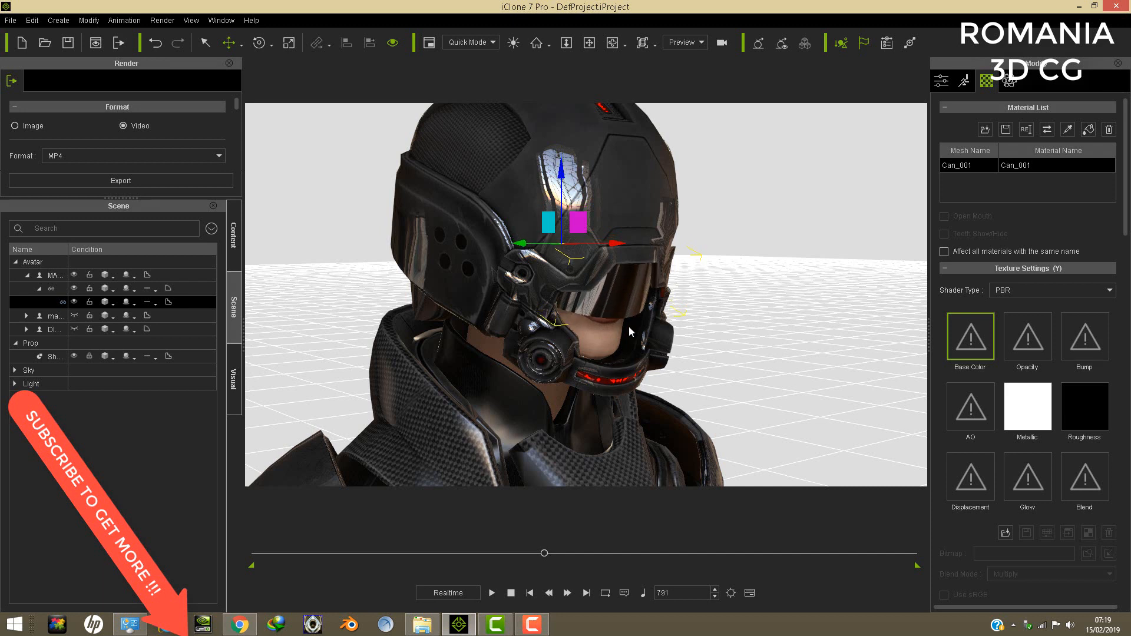
# - Examine the refitted visor from the front and the whole armoured female avatar from a distance
pyautogui.click(594, 43)
pyautogui.moveTo(607, 201); pyautogui.dragTo(509, 239, button='right')
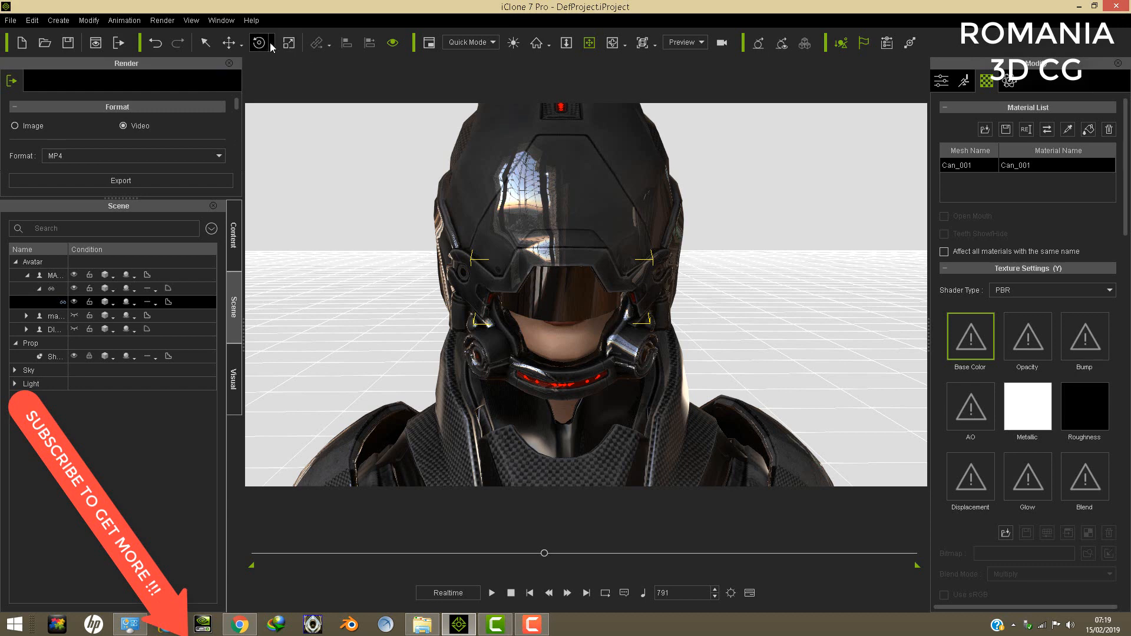
pyautogui.scroll(-3, 580, 389)
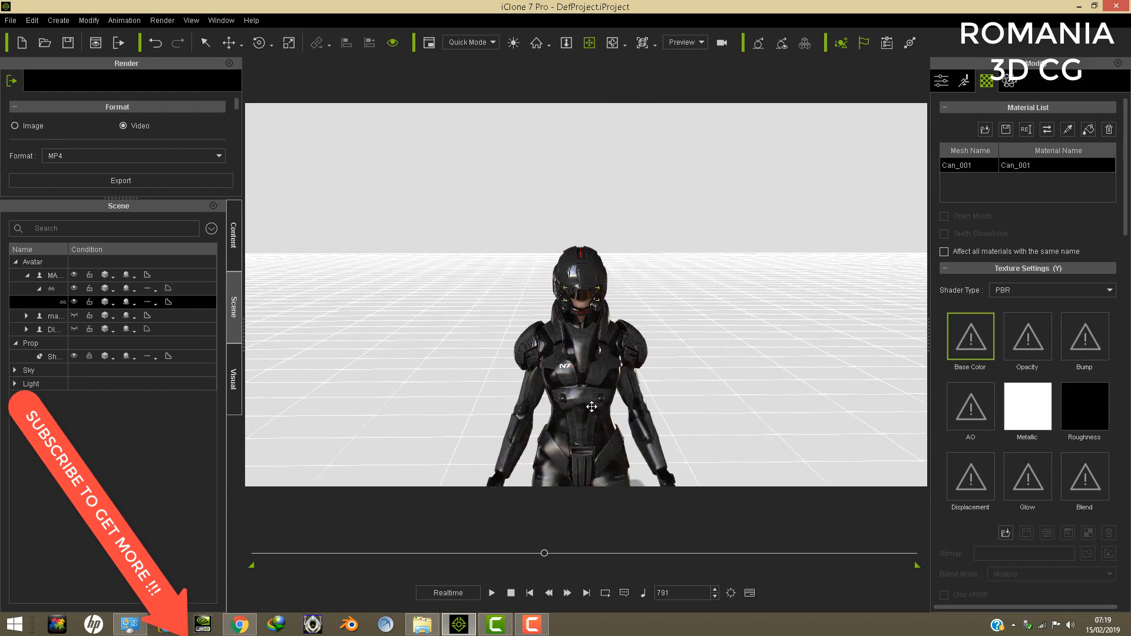
pyautogui.moveTo(589, 415); pyautogui.dragTo(547, 352, button='right')
pyautogui.scroll(-3, 553, 345)
pyautogui.moveTo(578, 340); pyautogui.dragTo(701, 356)
pyautogui.click(608, 411)
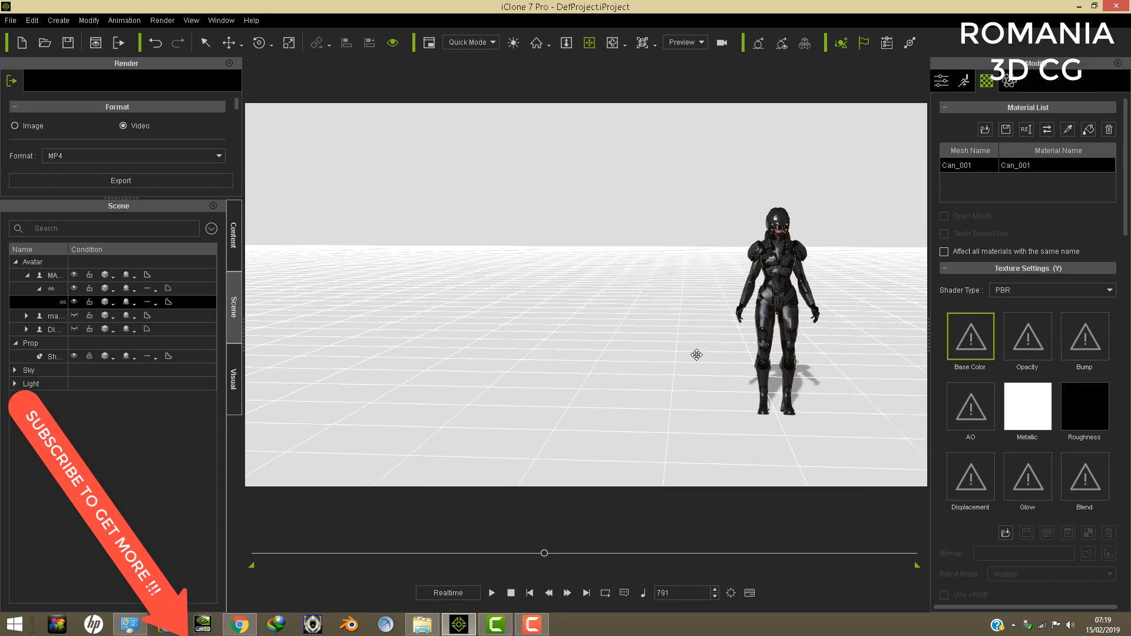
pyautogui.moveTo(608, 411); pyautogui.dragTo(638, 408, button='right')
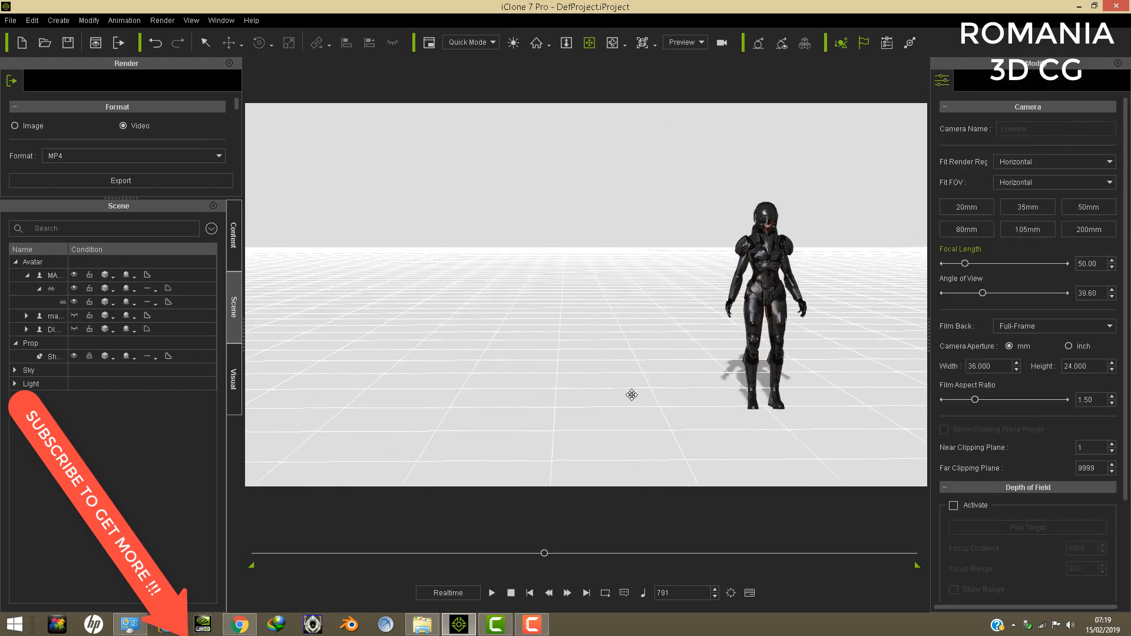
# - Show the mass effect man suit avatar and hide the MASS EFFECT ARMURE FEMALES avatar
pyautogui.click(10, 20)
pyautogui.click(64, 341)
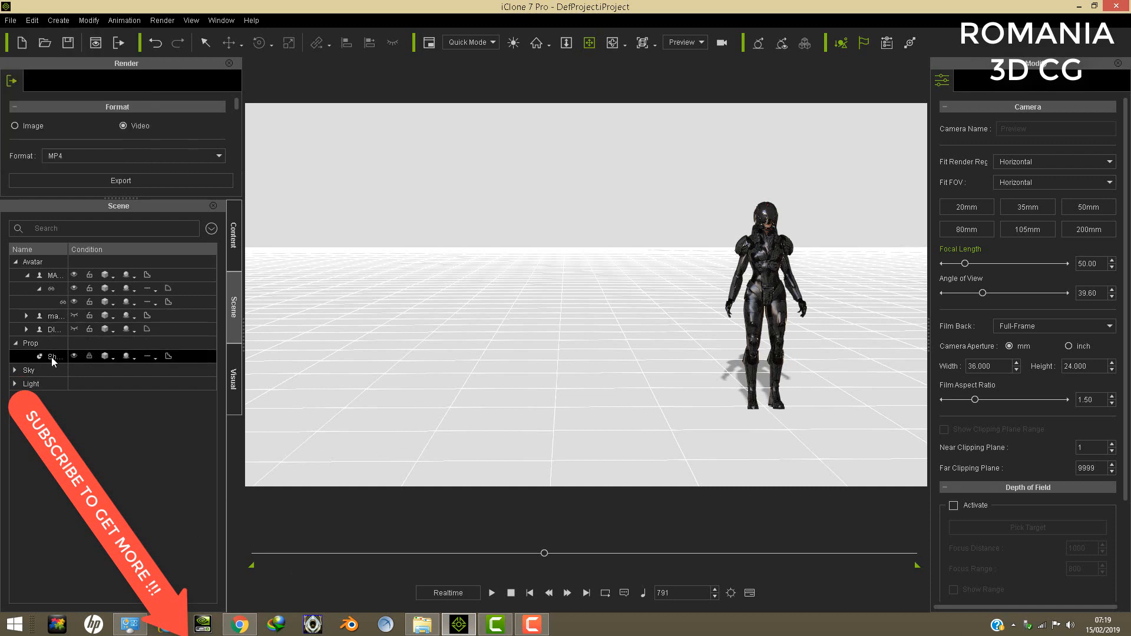
pyautogui.click(74, 328)
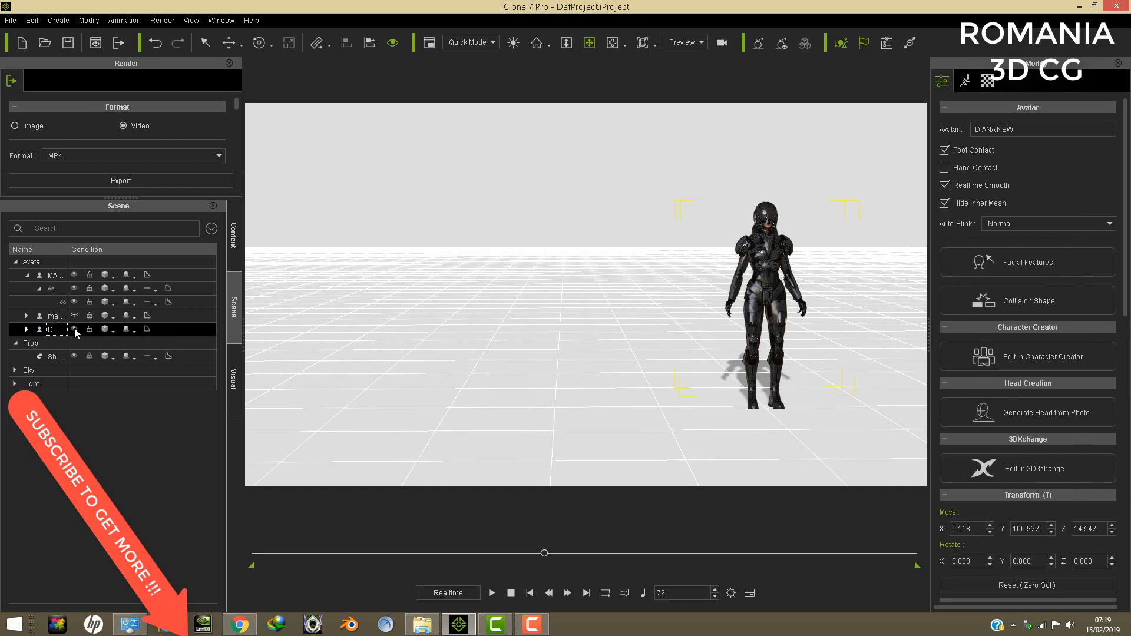
pyautogui.click(73, 316)
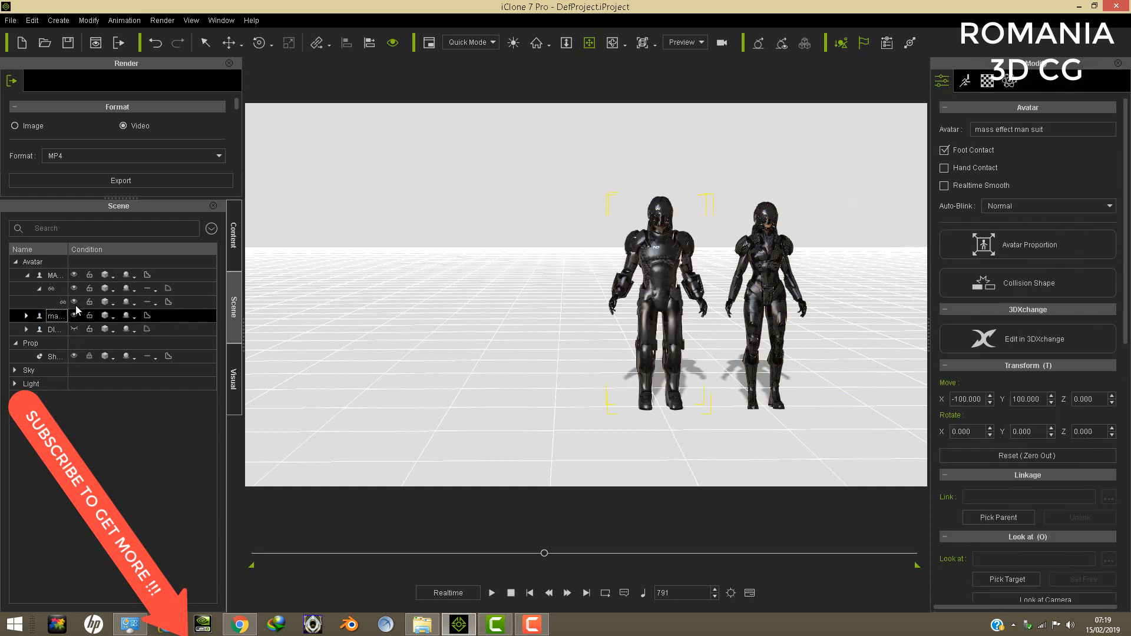
pyautogui.click(74, 274)
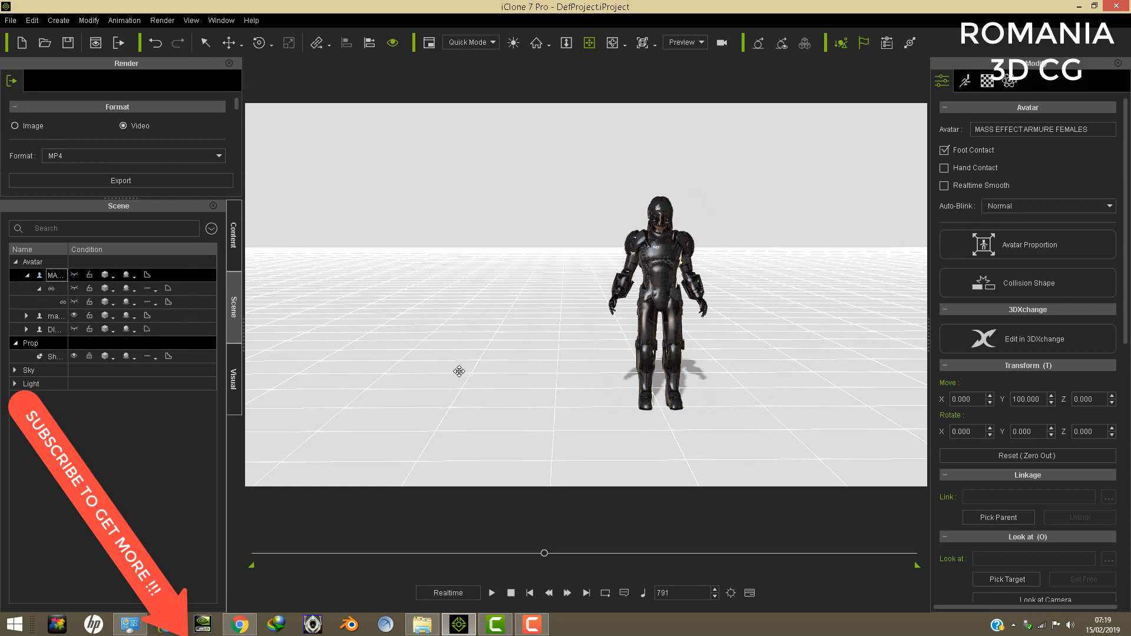
# - Examine the male avatar's armour and helmet up close from the front and side
pyautogui.scroll(5, 634, 273)
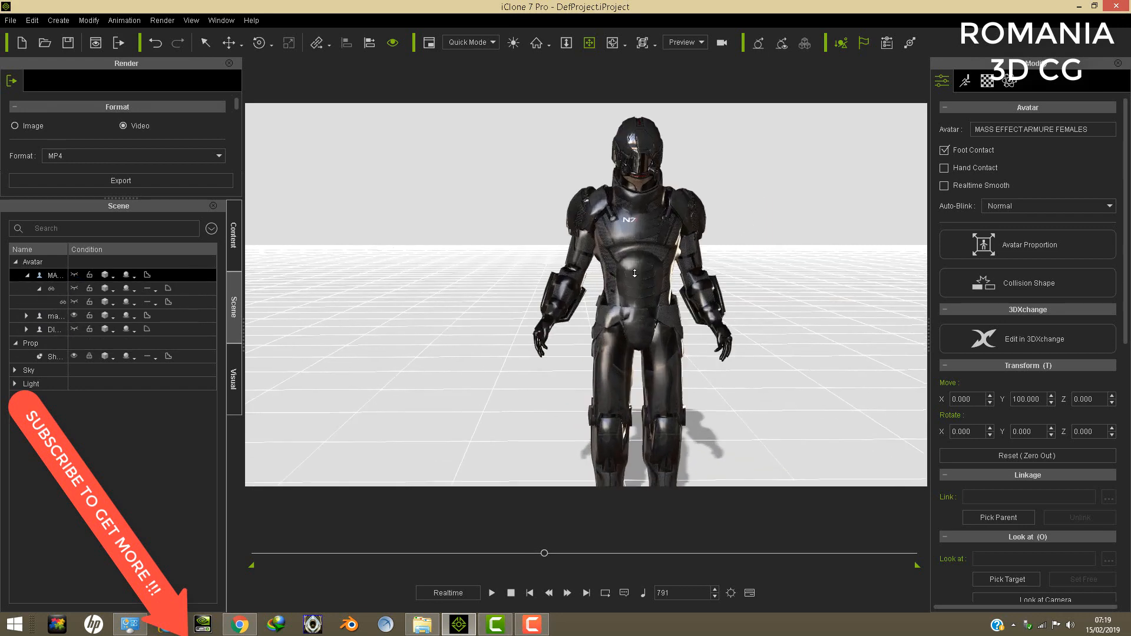
pyautogui.scroll(3, 634, 274)
pyautogui.moveTo(644, 275); pyautogui.dragTo(596, 293, button='middle')
pyautogui.moveTo(555, 293); pyautogui.dragTo(745, 331, button='right')
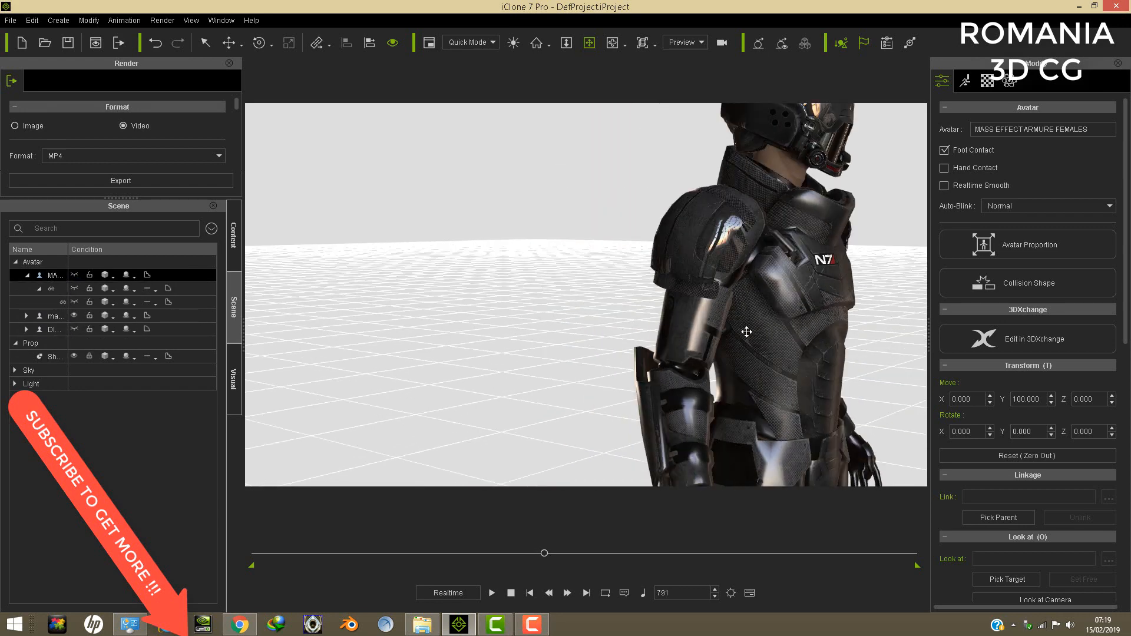
pyautogui.moveTo(642, 282); pyautogui.dragTo(614, 287, button='middle')
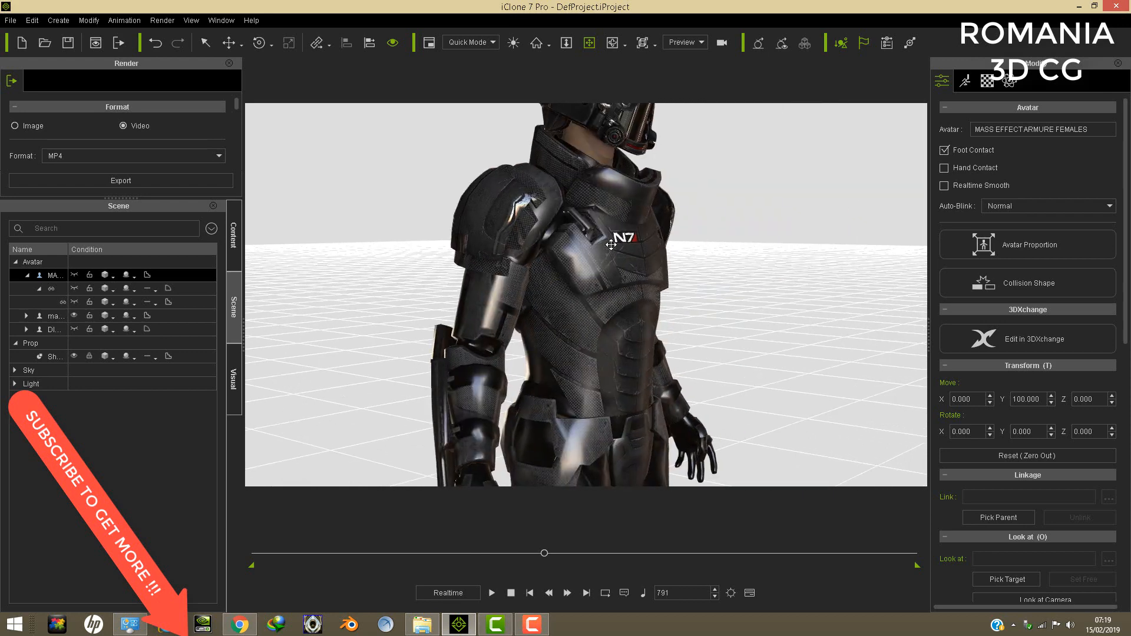
pyautogui.click(610, 244)
pyautogui.moveTo(610, 244); pyautogui.dragTo(589, 451, button='middle')
pyautogui.scroll(5, 645, 333)
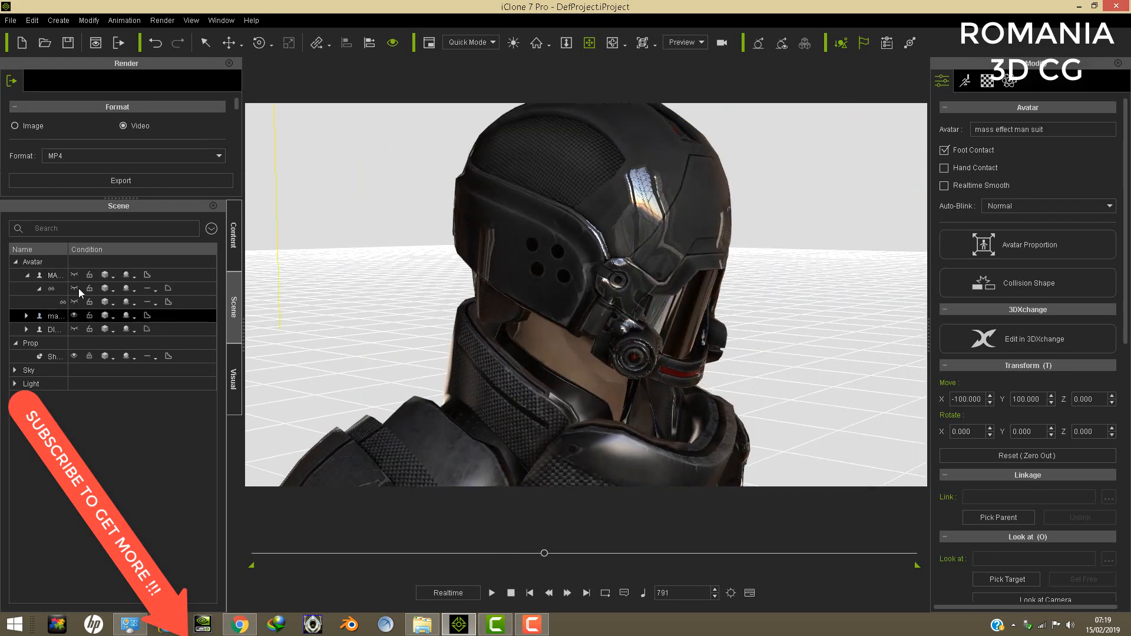
# - Select the helmet accessory linked to the man suit avatar and raise it off the head to about Z 201
pyautogui.click(26, 315)
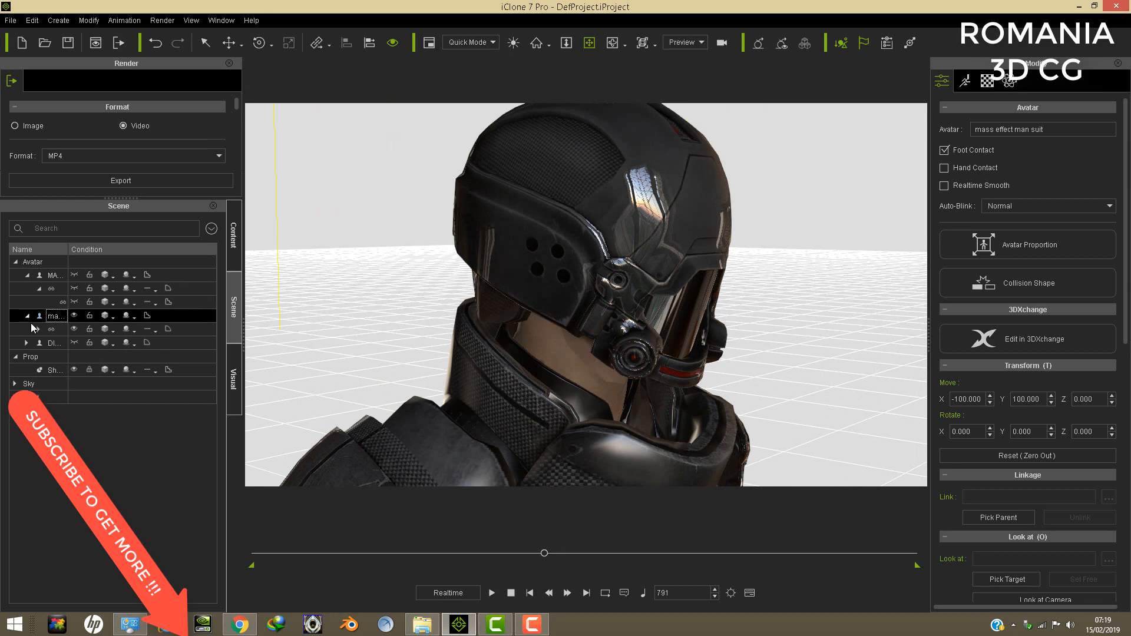
pyautogui.click(34, 328)
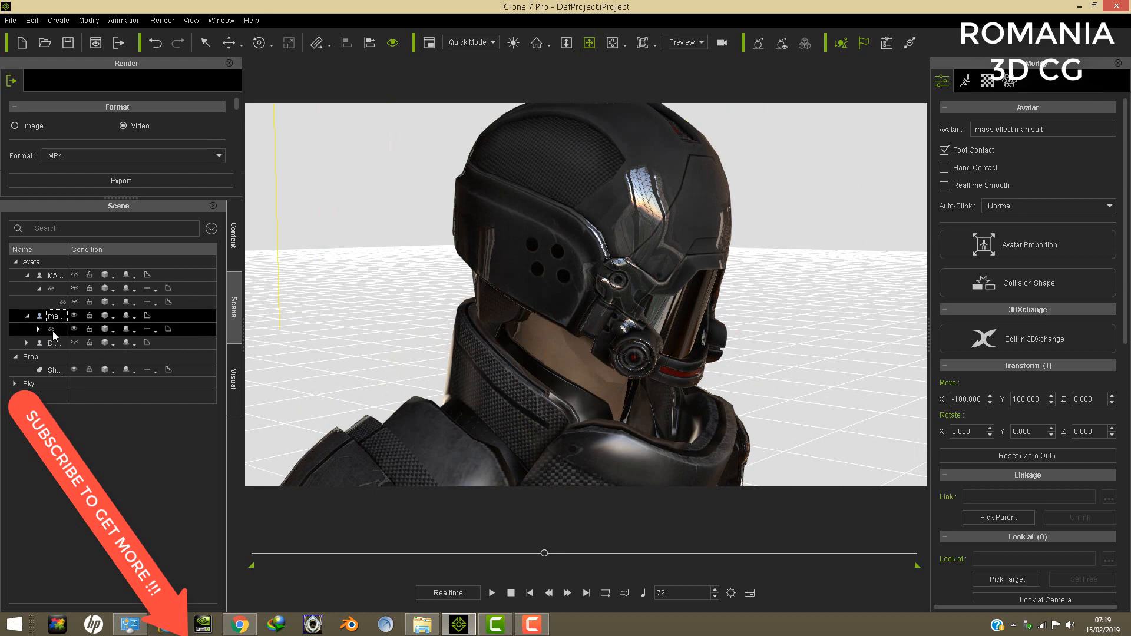
pyautogui.click(229, 44)
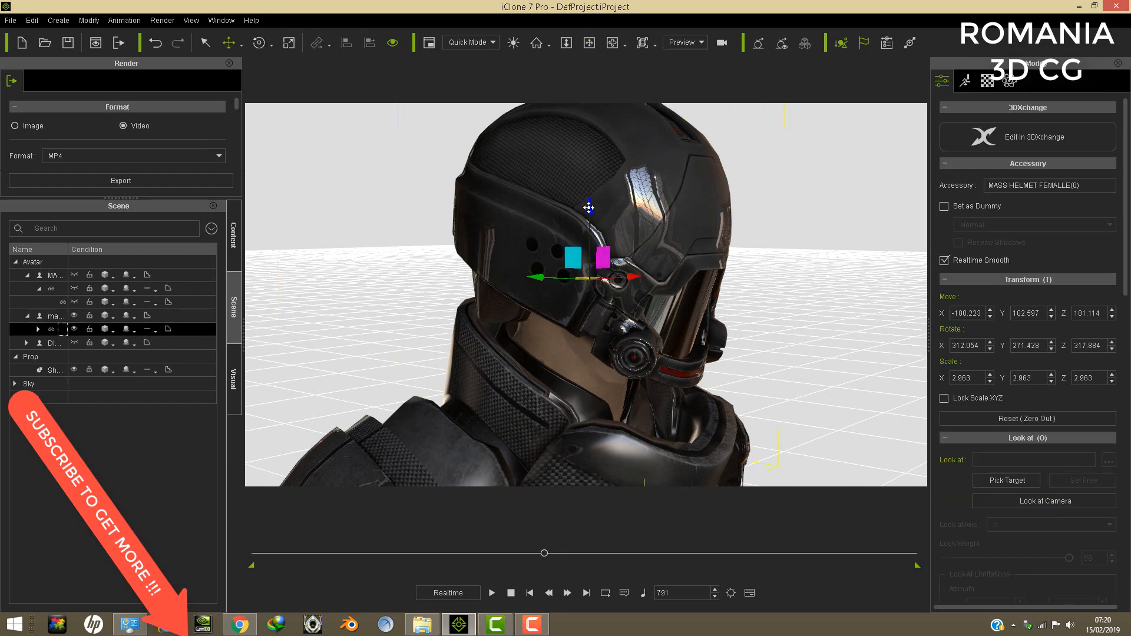
pyautogui.moveTo(589, 208); pyautogui.dragTo(648, 7)
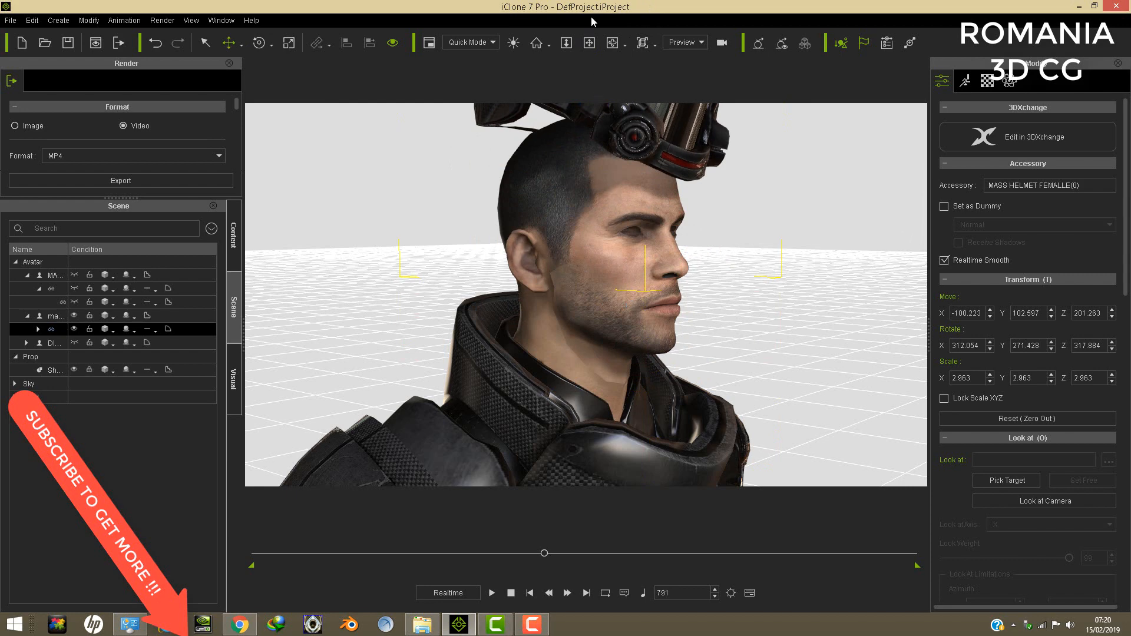
# - Examine the uncovered male head and its eye sockets from the front
pyautogui.click(589, 44)
pyautogui.moveTo(449, 262); pyautogui.dragTo(646, 280, button='right')
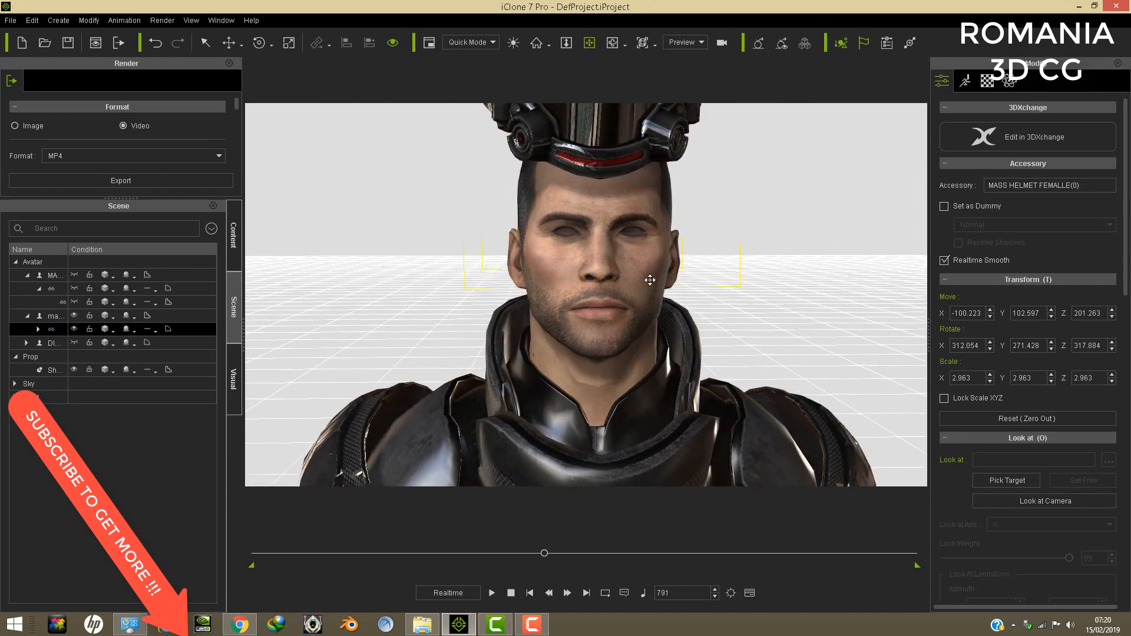
pyautogui.moveTo(646, 280); pyautogui.dragTo(572, 308)
pyautogui.moveTo(571, 309); pyautogui.dragTo(635, 278, button='right')
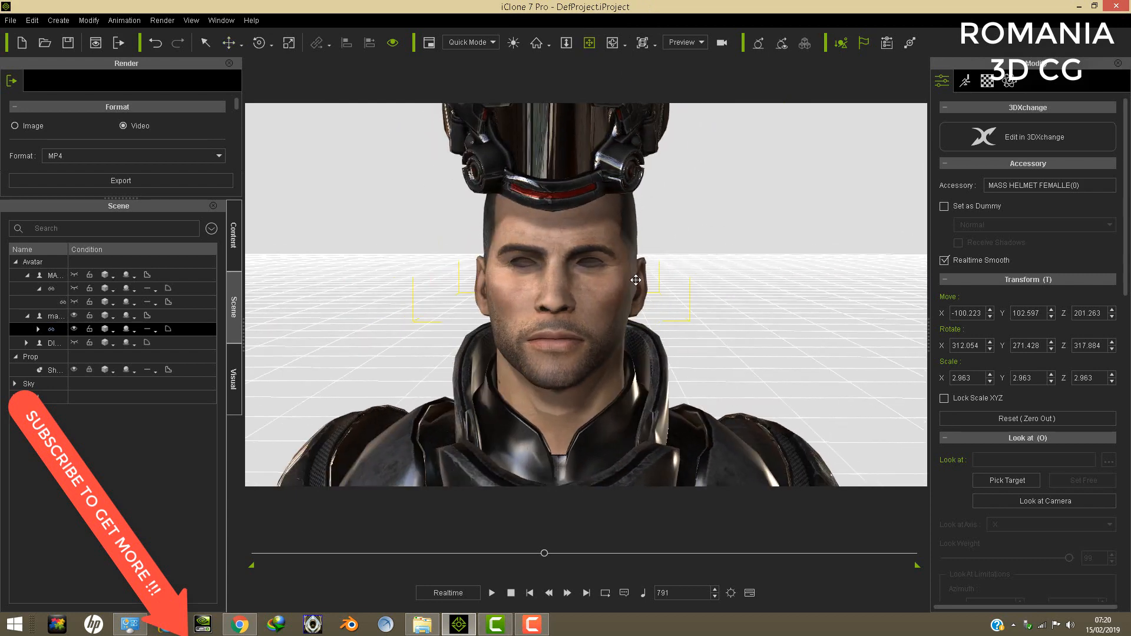
pyautogui.scroll(4, 635, 278)
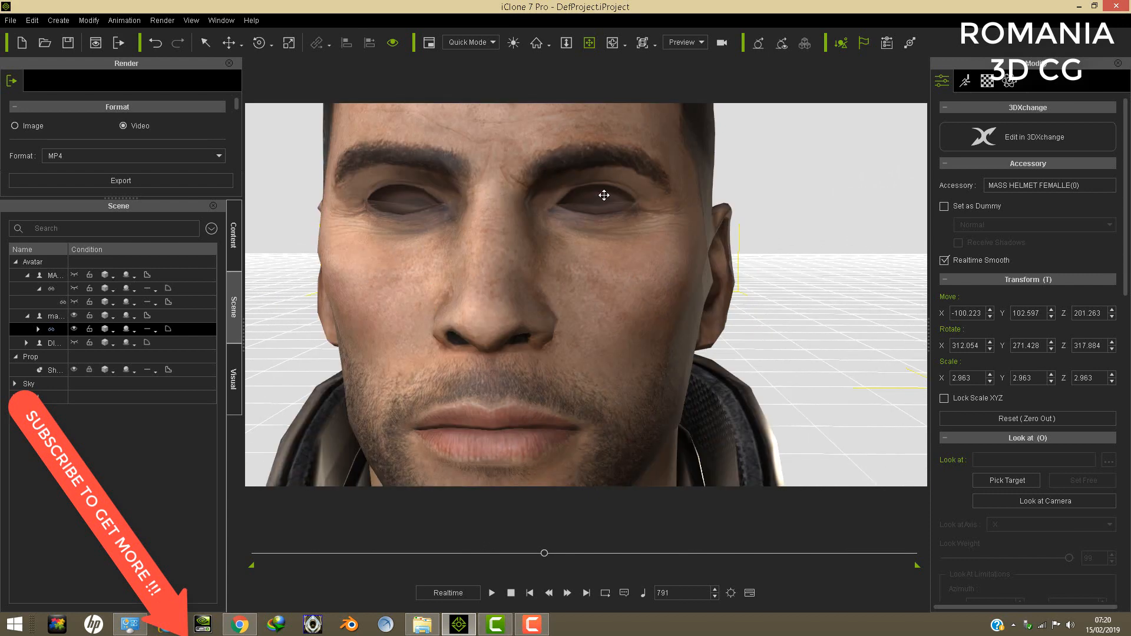
# - Display the helmet's materials, start the material picker and inspect the male face and eyes at several distances
pyautogui.click(987, 80)
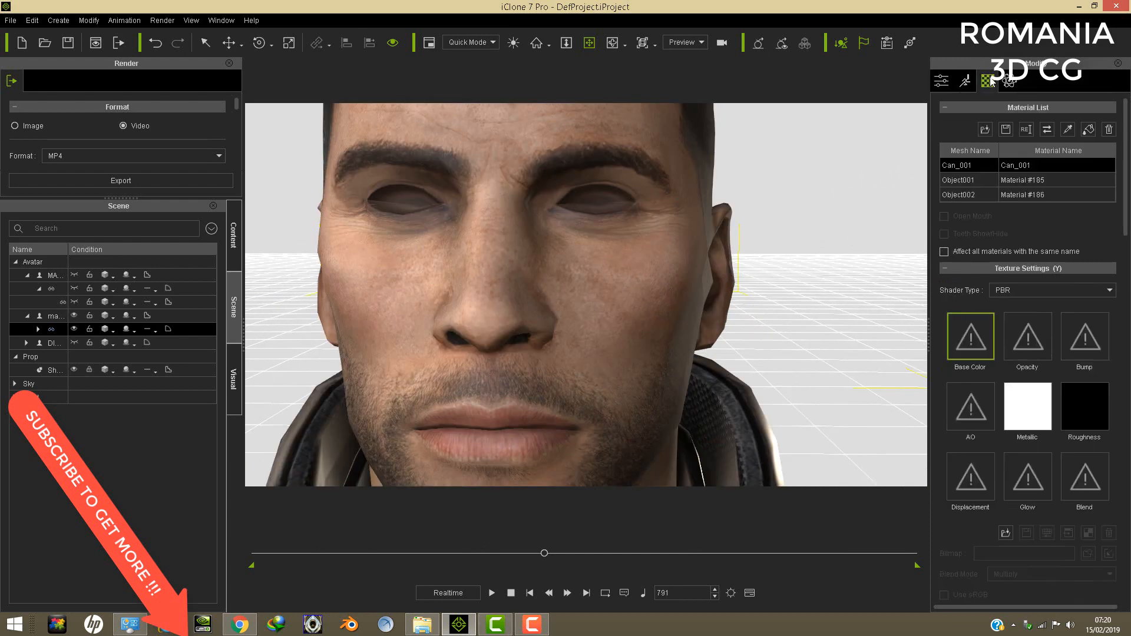
pyautogui.click(1067, 129)
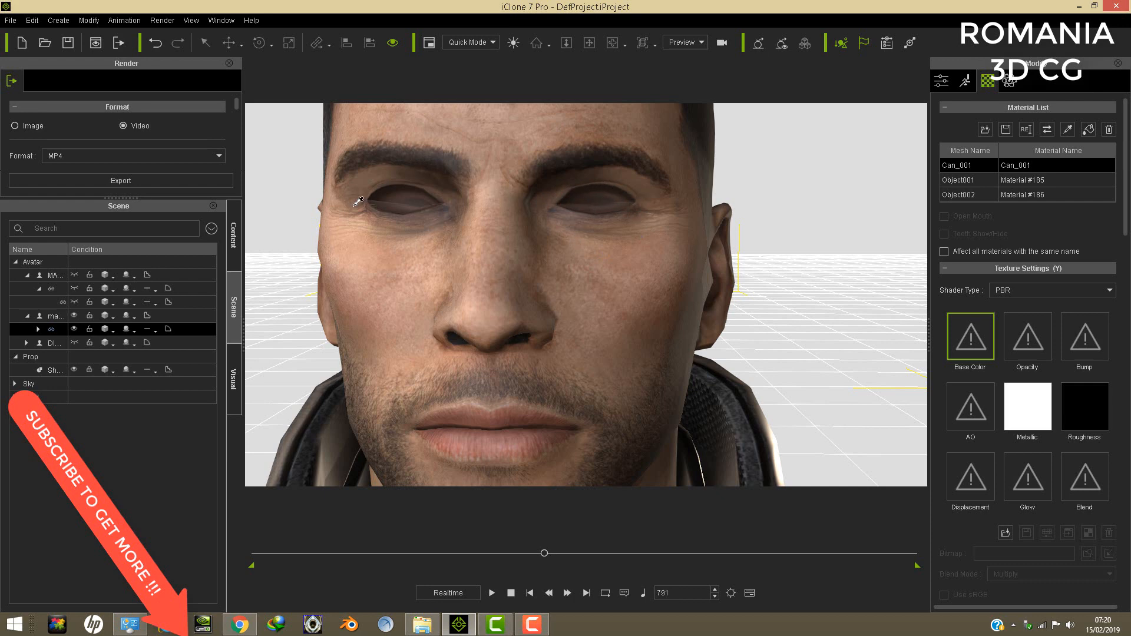
pyautogui.scroll(-4, 568, 212)
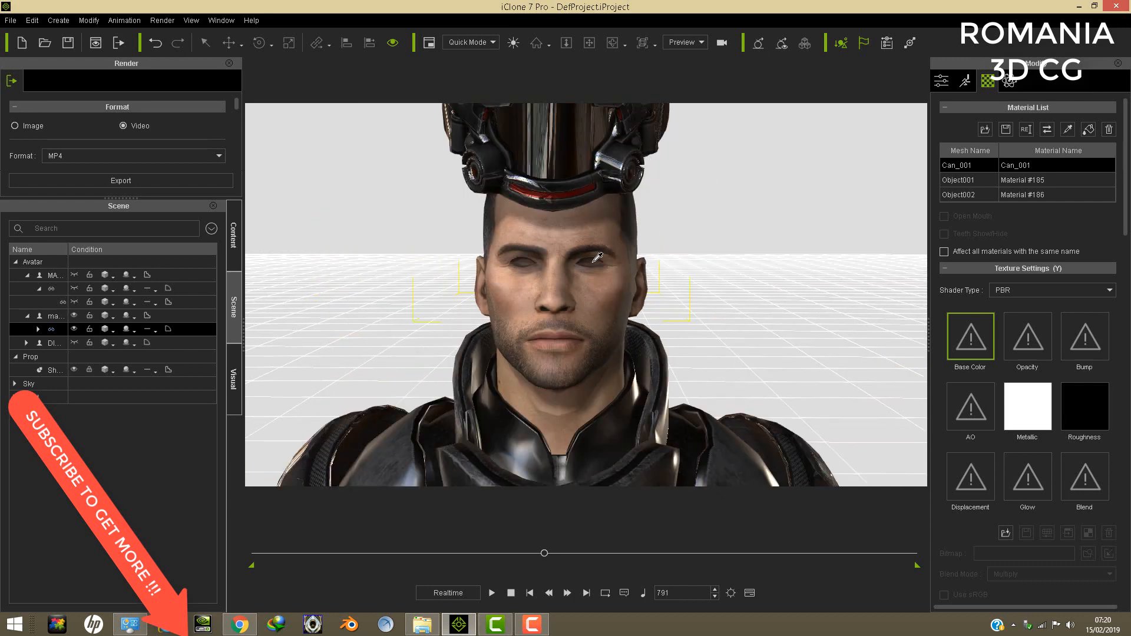
pyautogui.scroll(4, 593, 258)
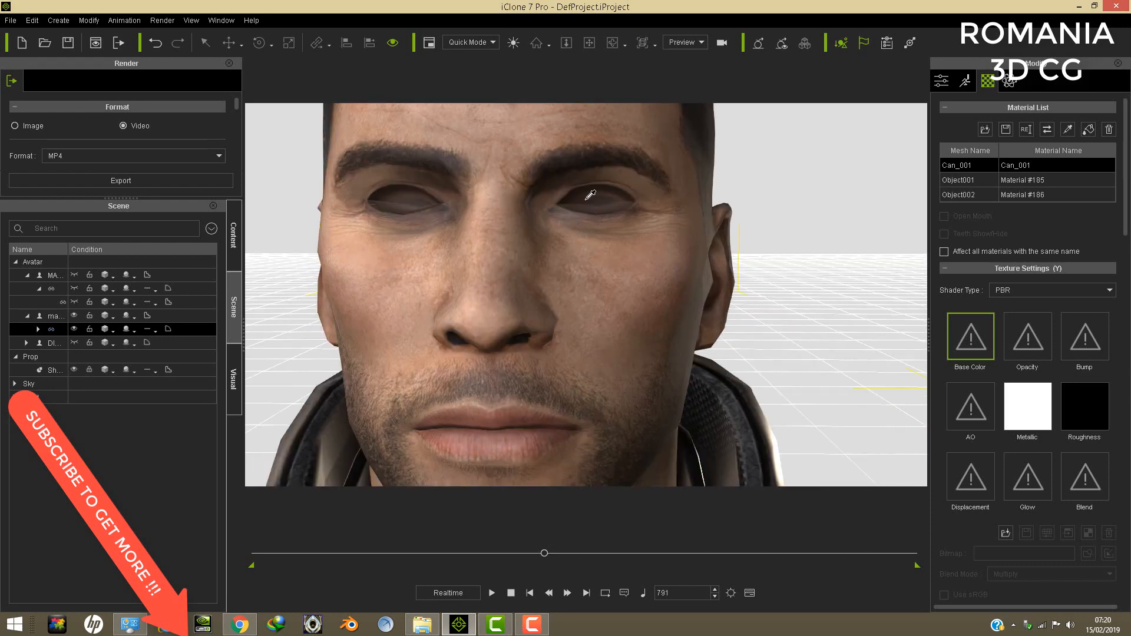
pyautogui.scroll(-4, 608, 284)
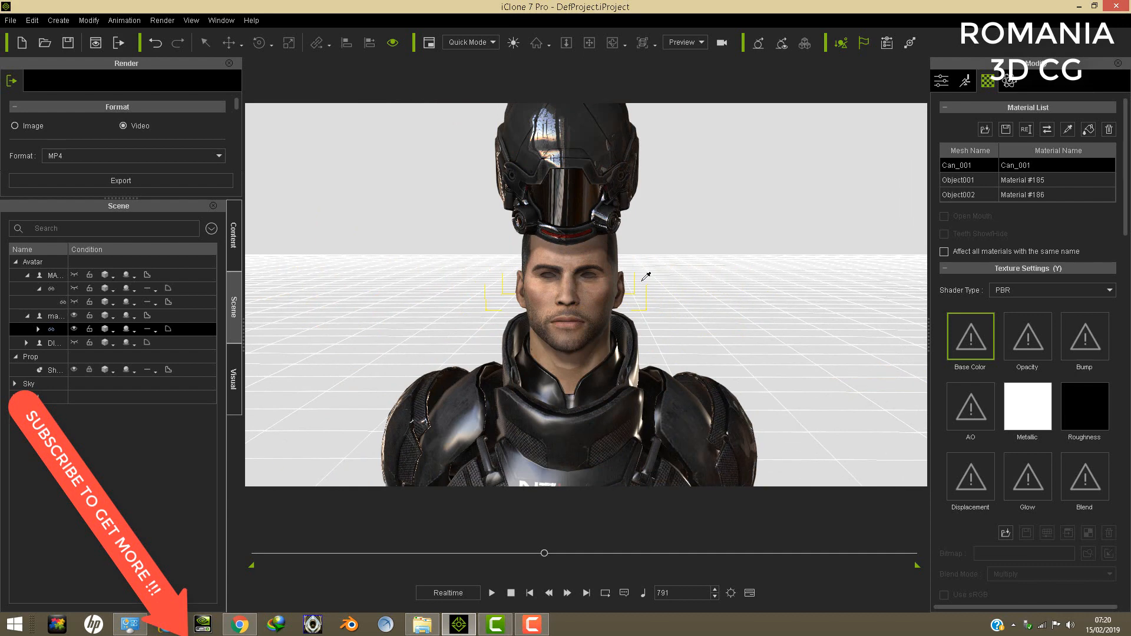
pyautogui.scroll(4, 614, 309)
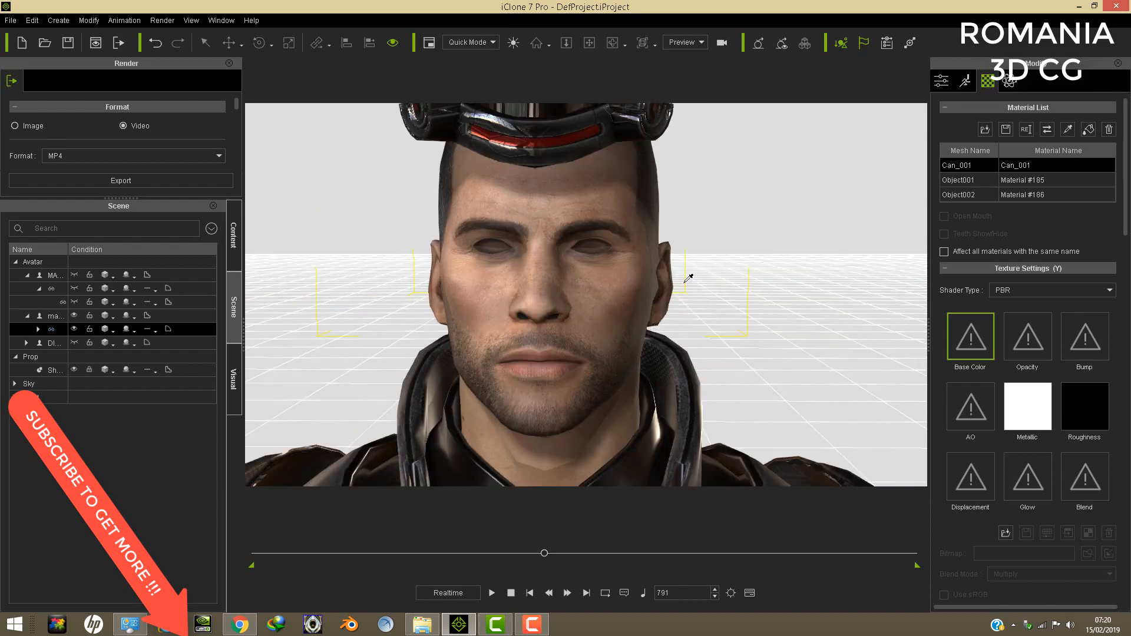
pyautogui.scroll(-5, 554, 213)
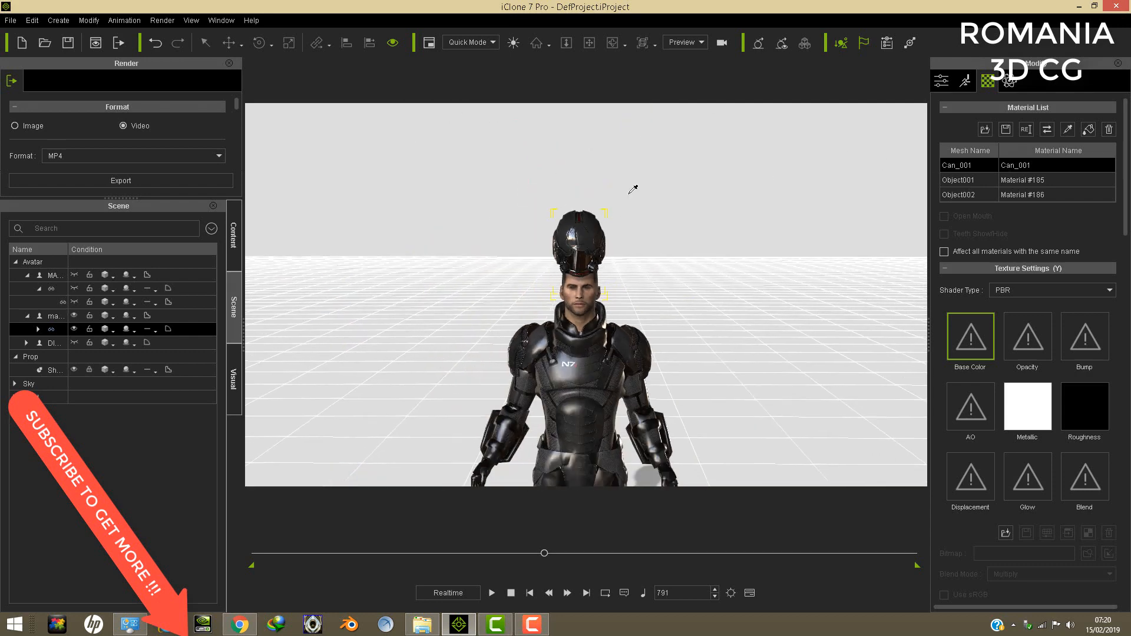
# - Delete the hidden MASS EFFECT ARMURE FEMALES avatar and select the man suit avatar
pyautogui.click(54, 275)
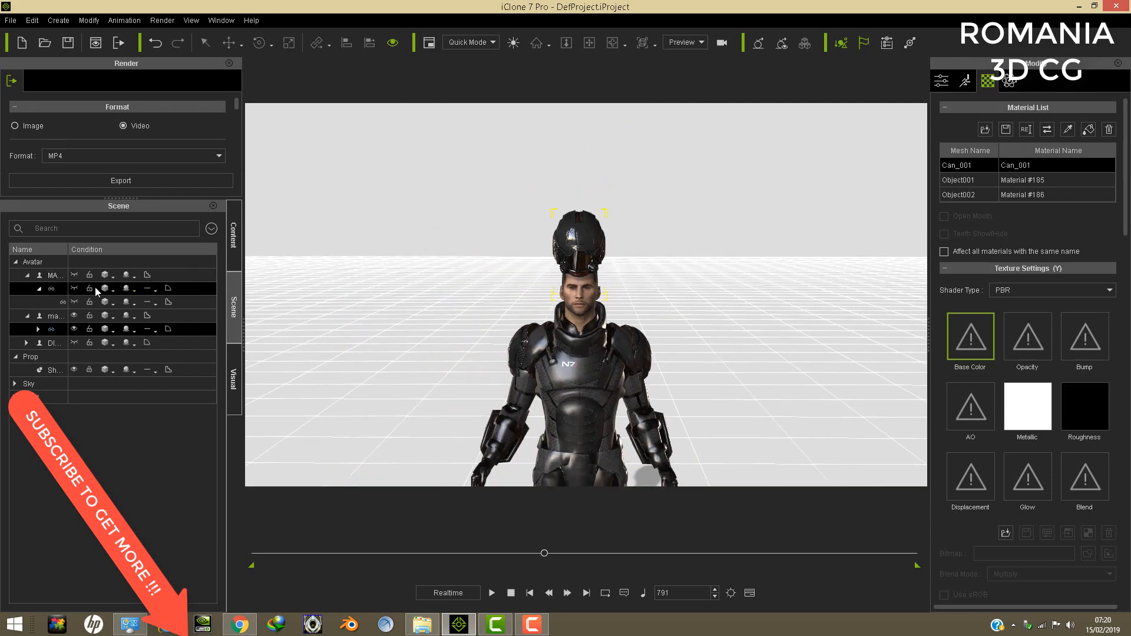
pyautogui.click(33, 22)
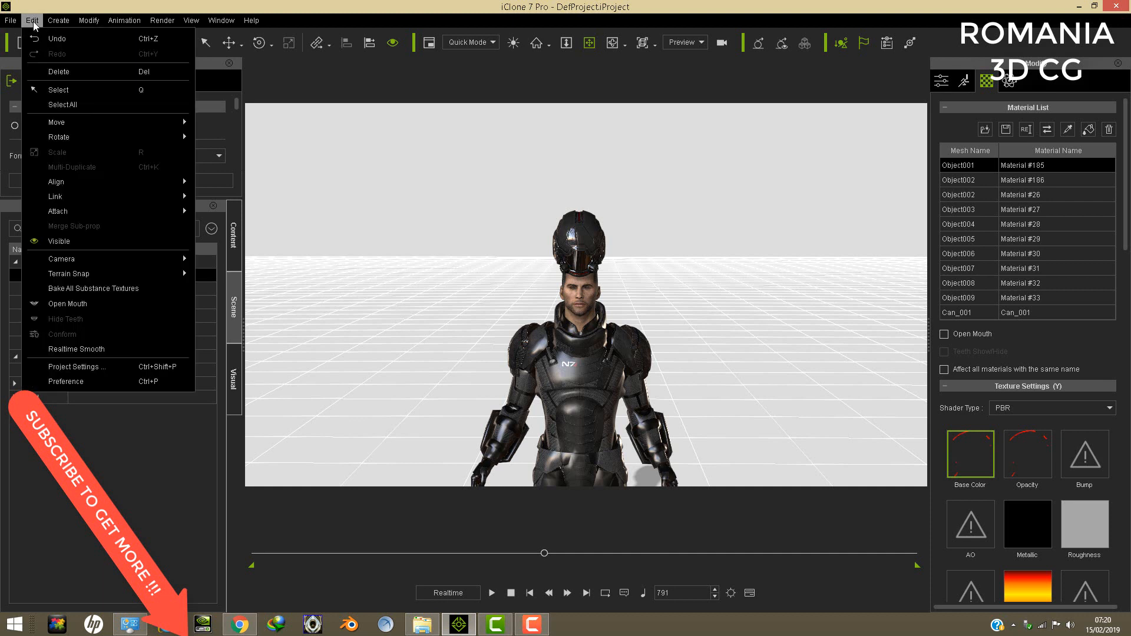
pyautogui.click(61, 72)
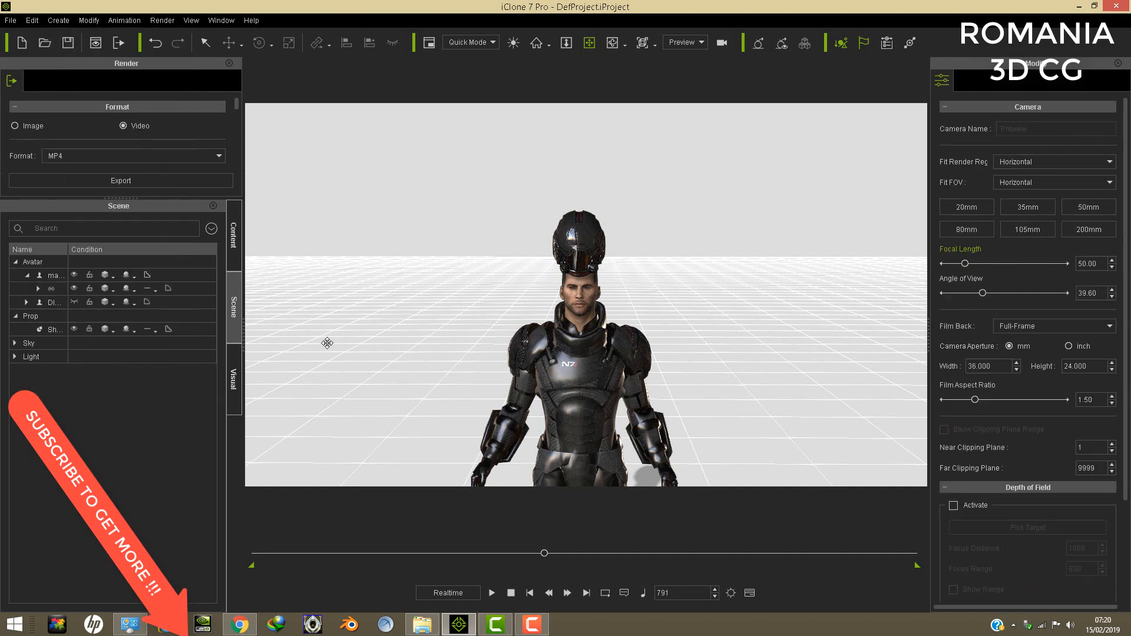
pyautogui.click(572, 396)
pyautogui.scroll(-4, 571, 396)
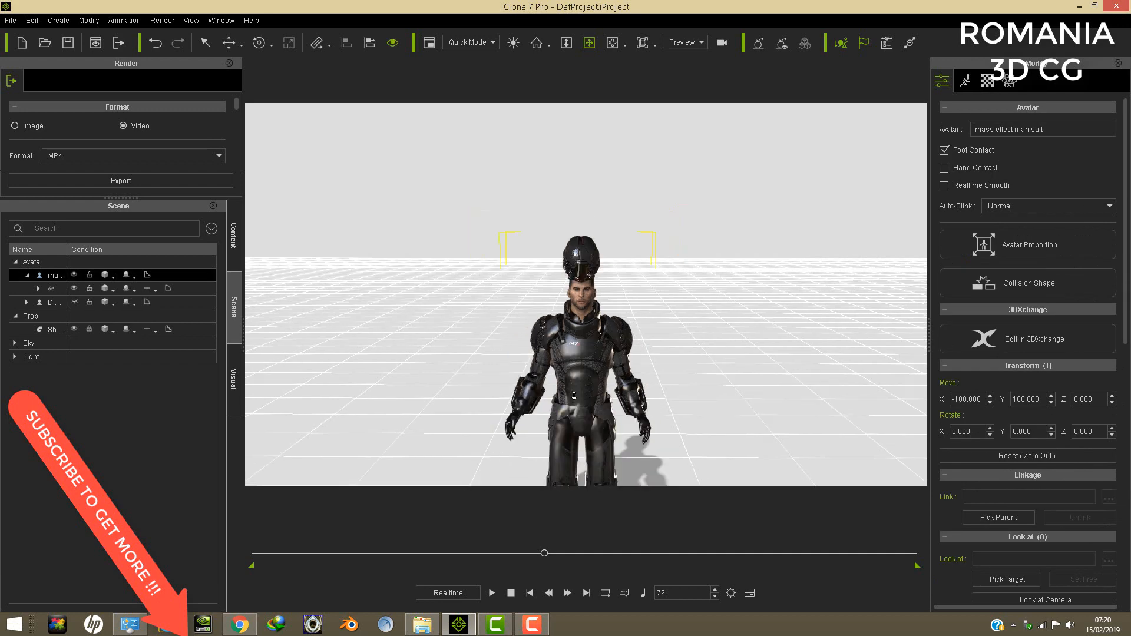
# - Delete the mass effect man suit and DIANA NEW avatars, and return the timeline to frame 1
pyautogui.moveTo(571, 395); pyautogui.dragTo(577, 312, button='middle')
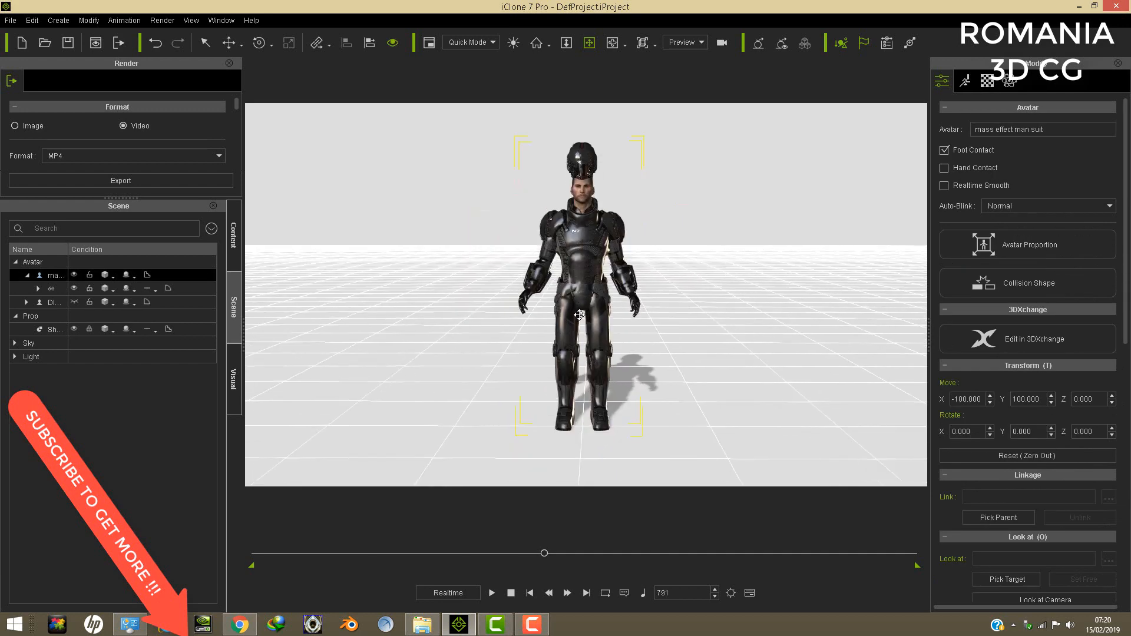
pyautogui.click(31, 21)
pyautogui.click(63, 71)
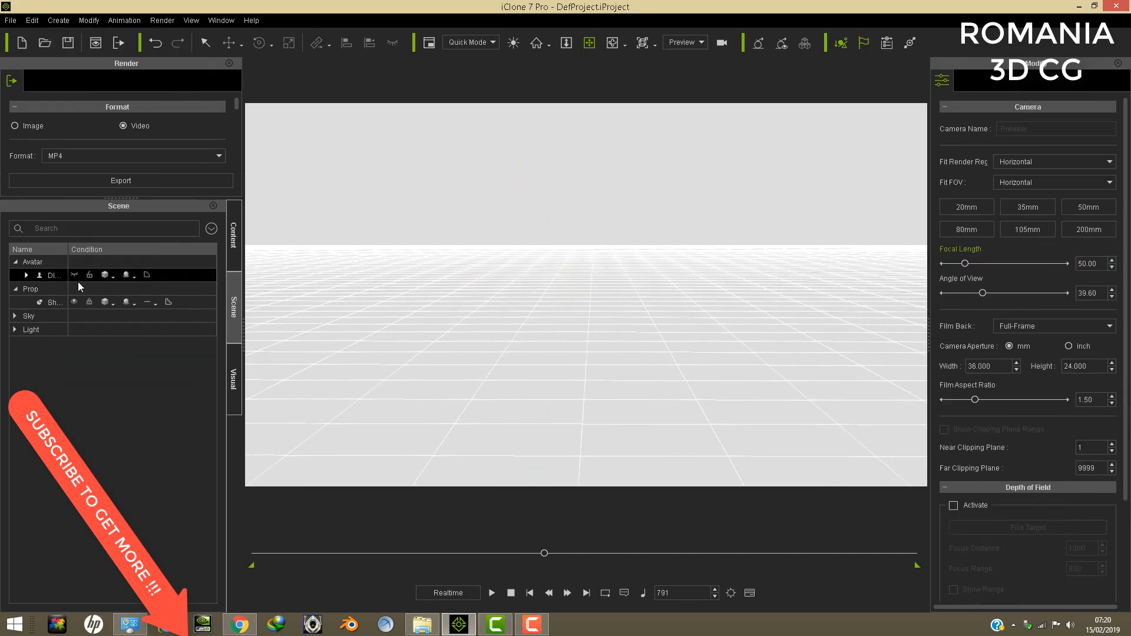
pyautogui.click(59, 276)
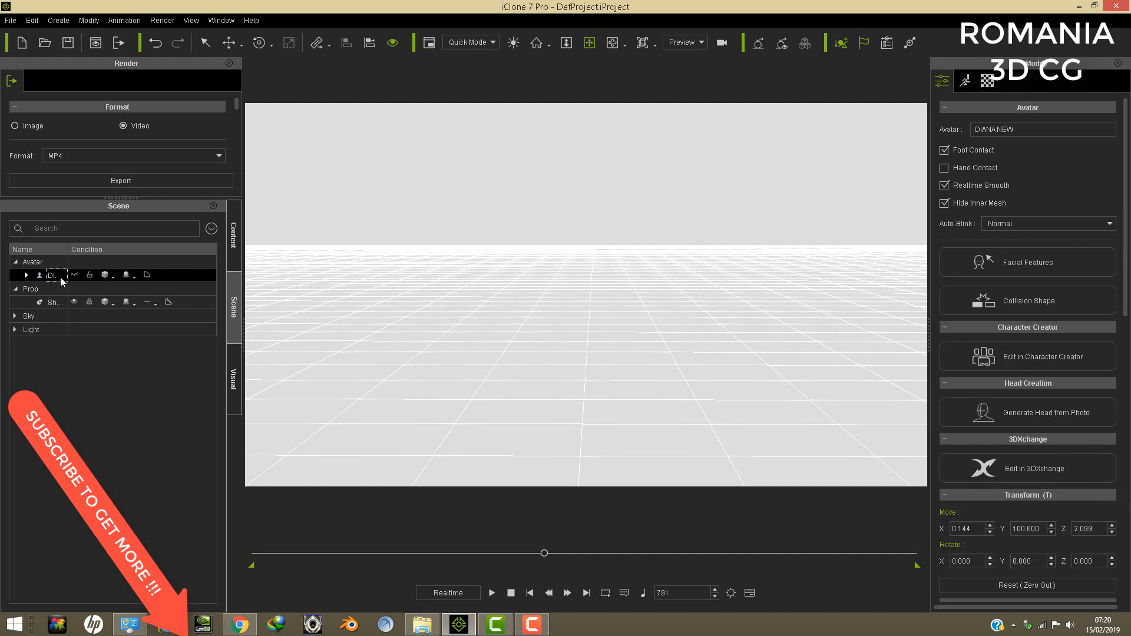
pyautogui.click(32, 22)
pyautogui.click(59, 70)
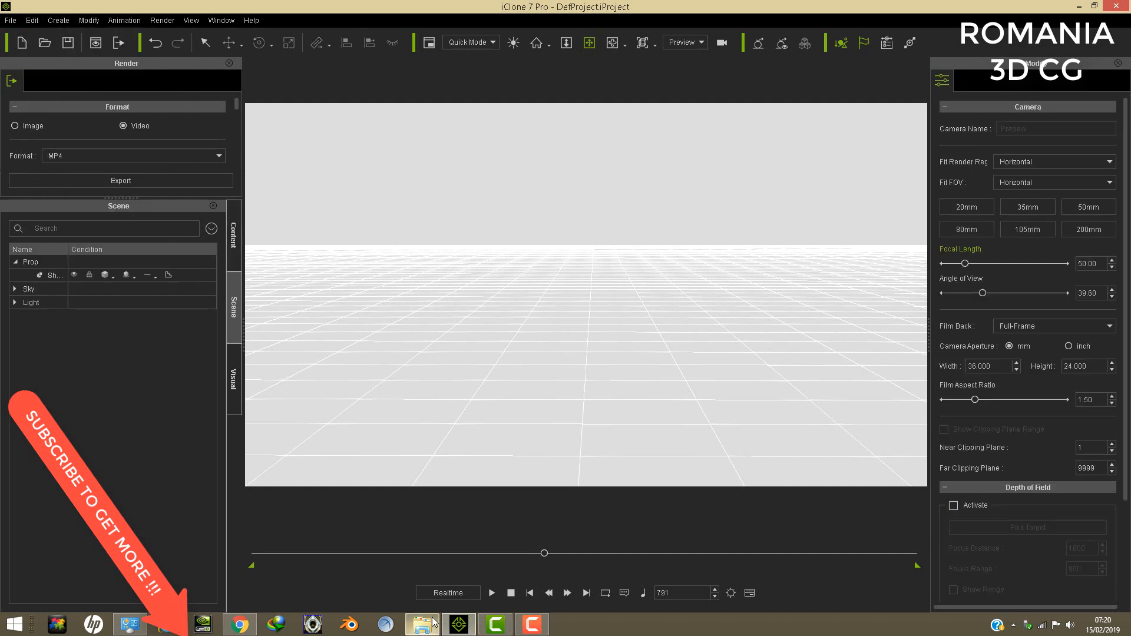
pyautogui.click(529, 593)
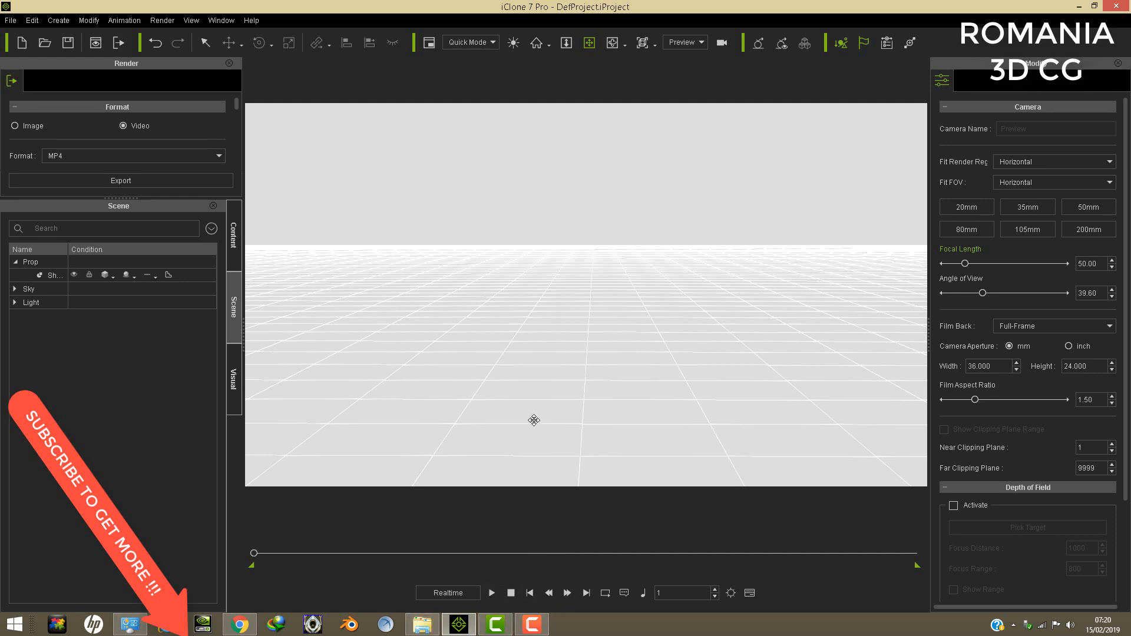
# - Switch to Chrome and rewind the Mass Effect 3: Take Earth Back Cinematic Trailer to about 1:06
pyautogui.click(241, 629)
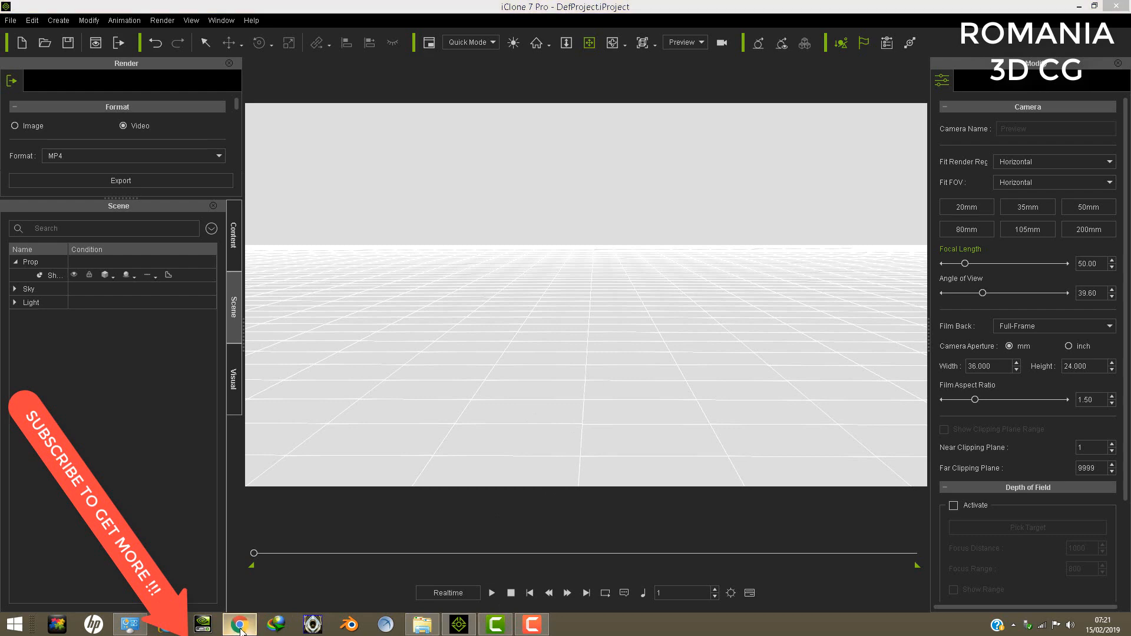
pyautogui.click(227, 9)
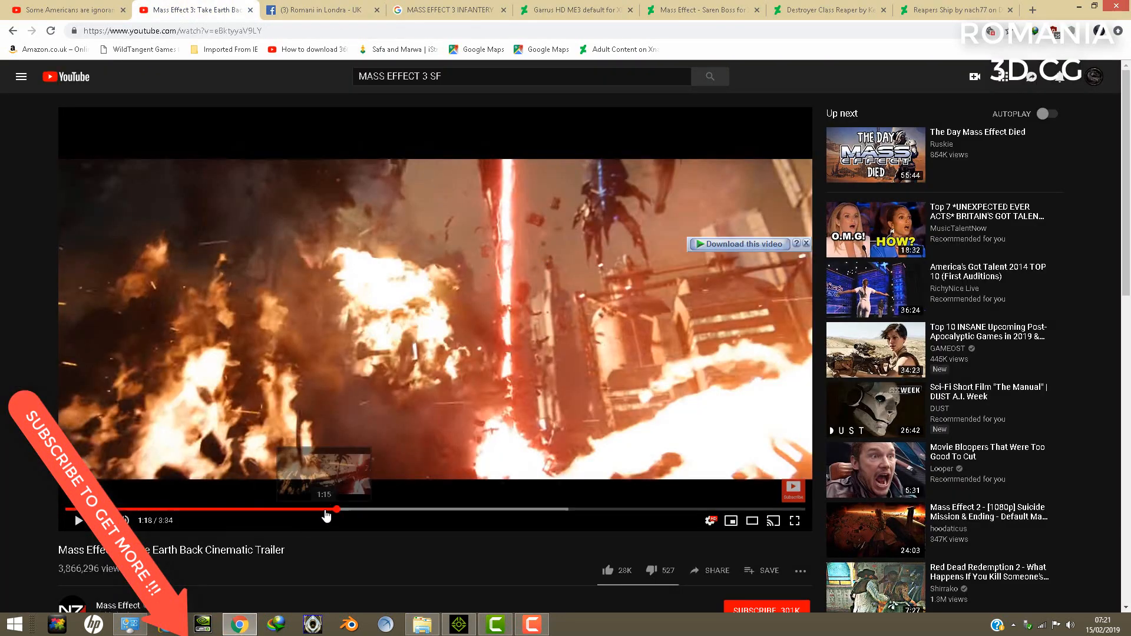
pyautogui.click(328, 510)
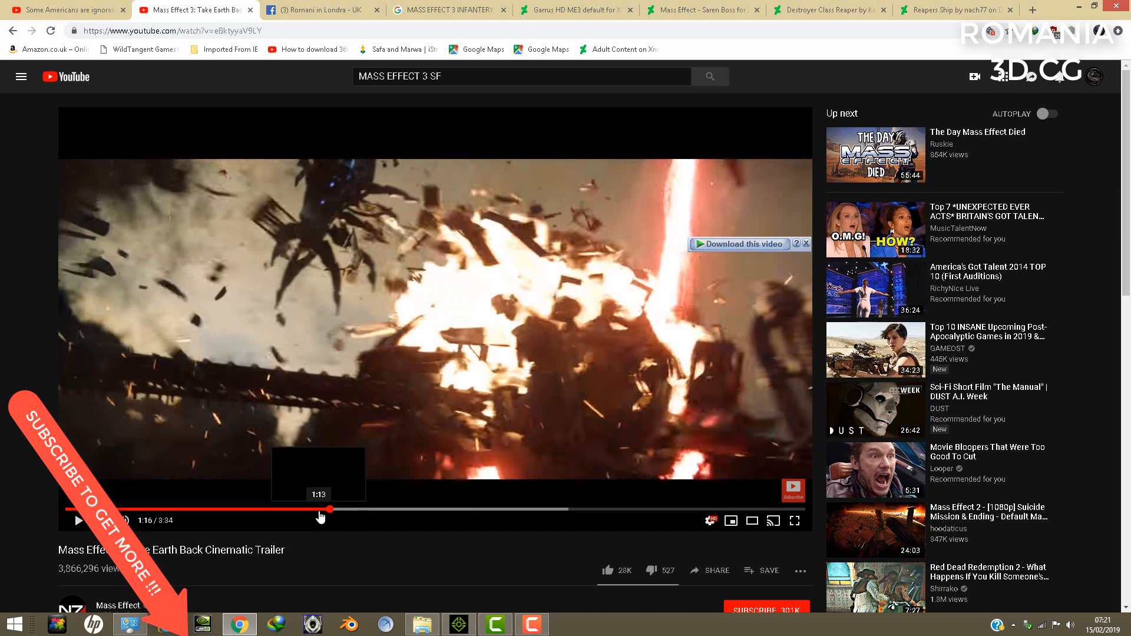
pyautogui.click(318, 510)
pyautogui.click(306, 510)
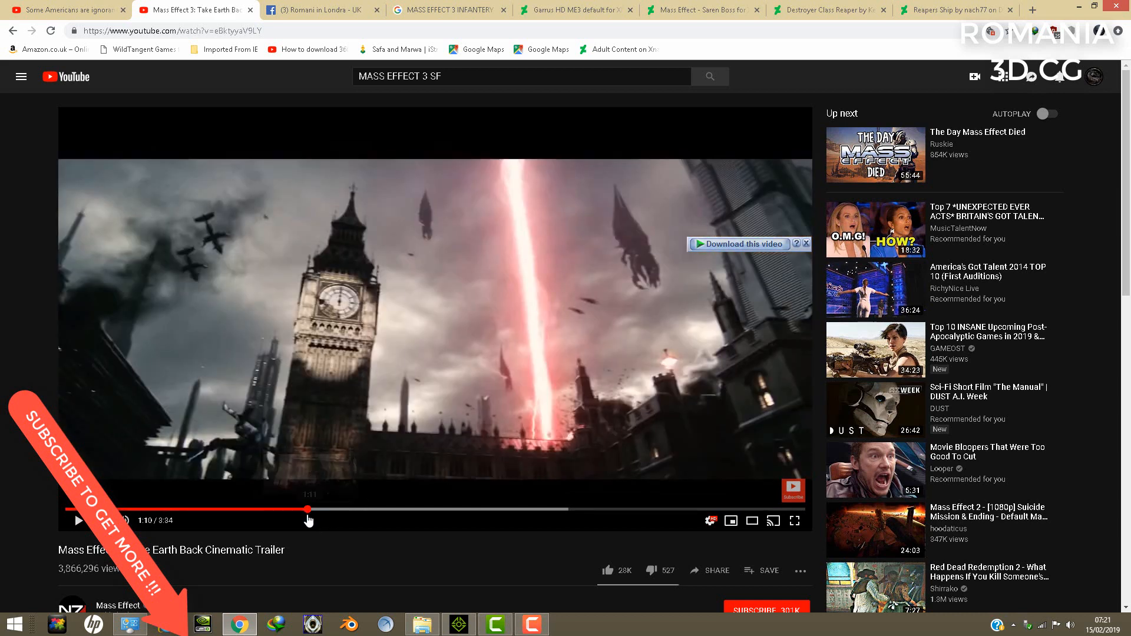
pyautogui.click(298, 510)
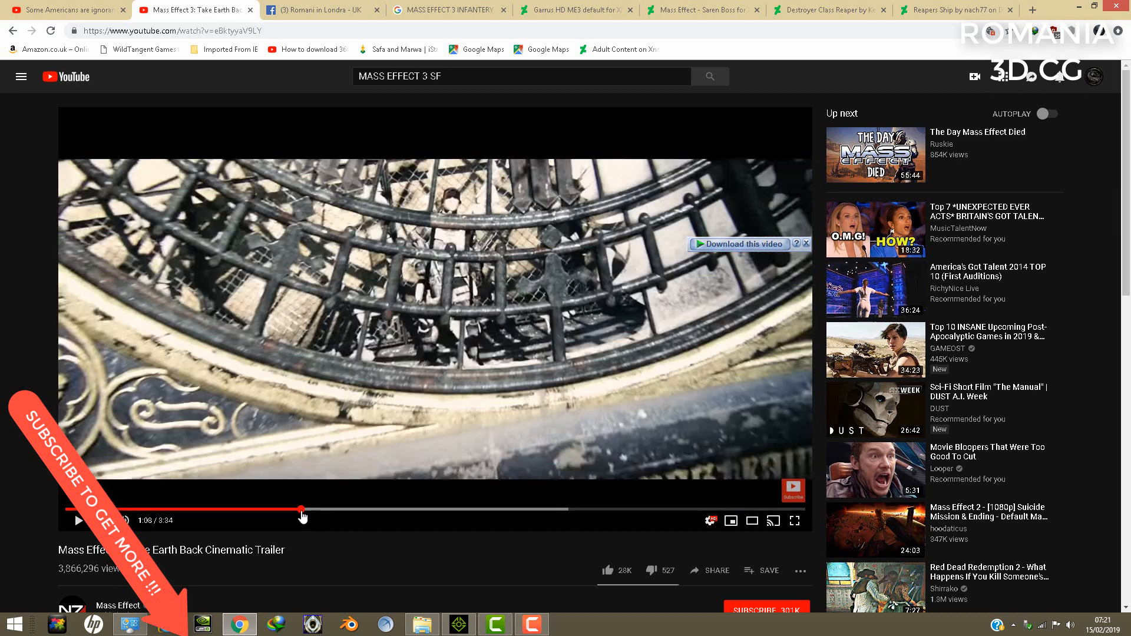
pyautogui.click(294, 510)
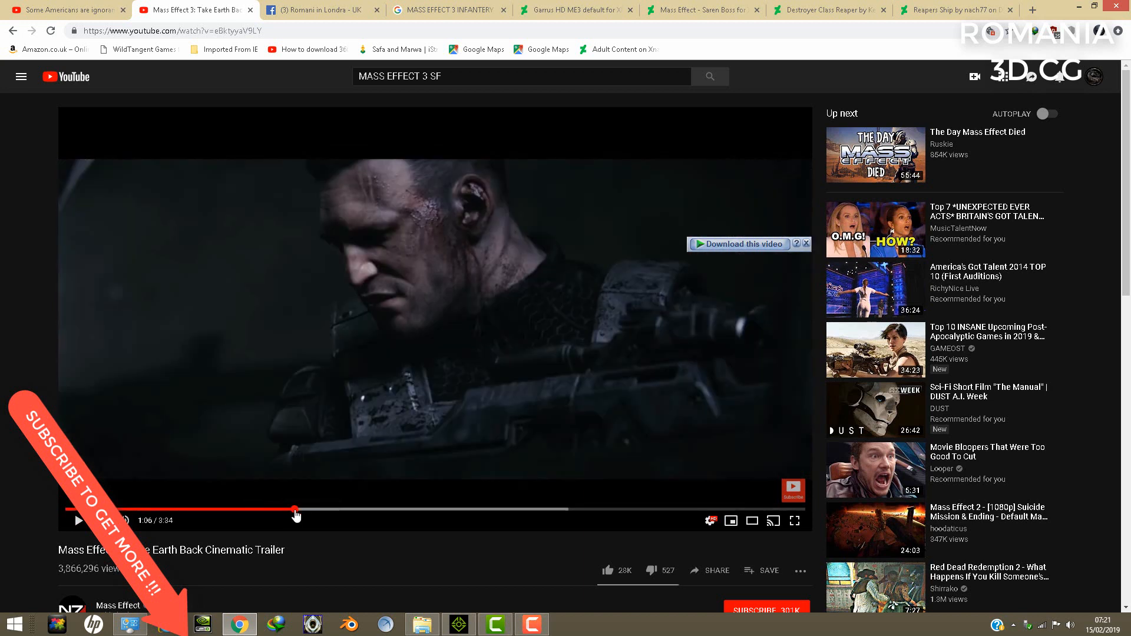
# - Play the trailer at a lowered volume and pause it at 1:27 on the ships above the burning city
pyautogui.click(78, 520)
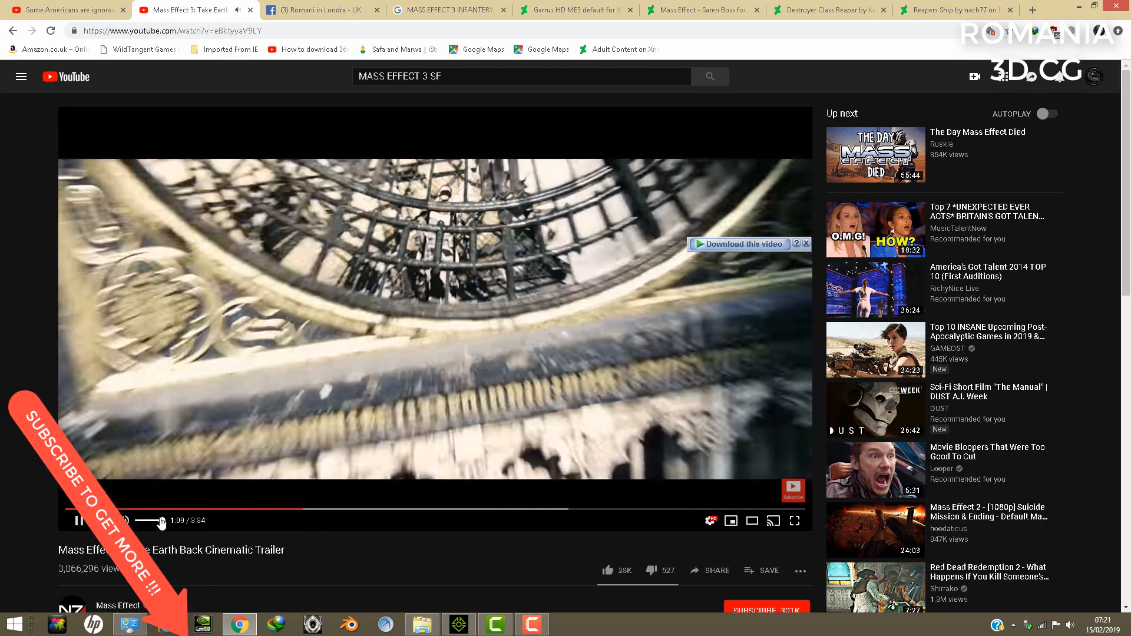
pyautogui.moveTo(161, 521); pyautogui.dragTo(145, 522)
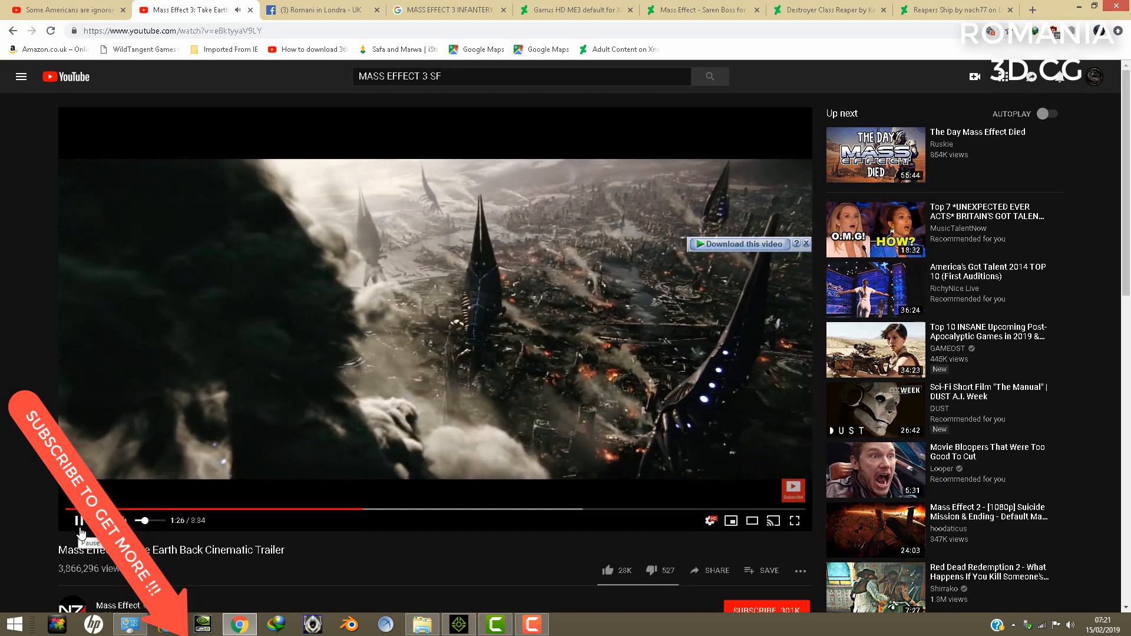
pyautogui.click(79, 527)
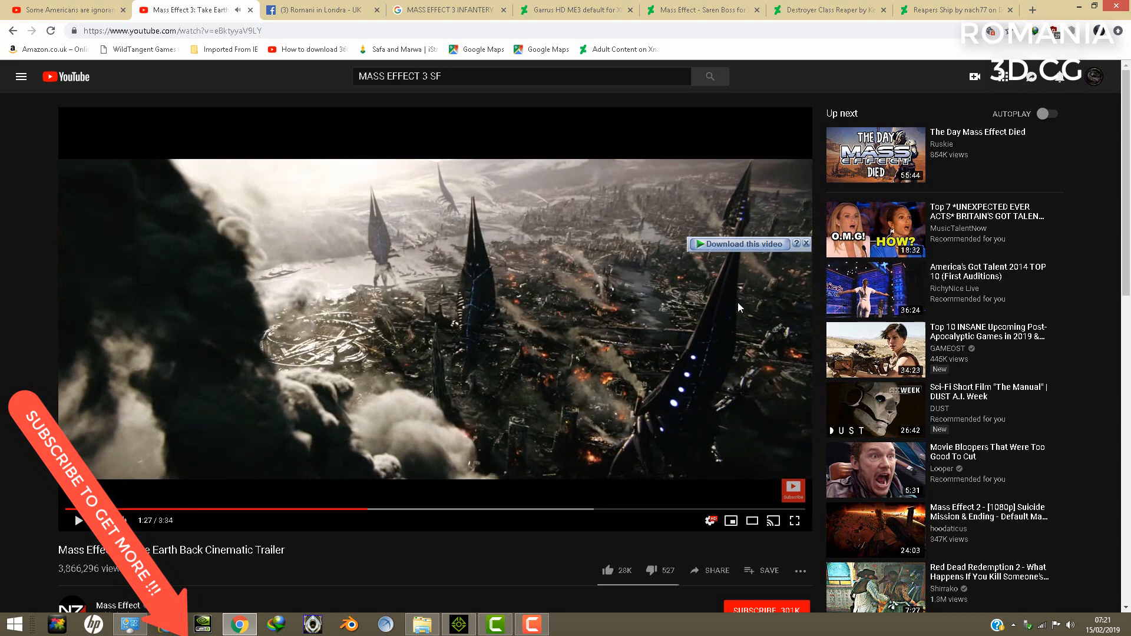
# - Open the M3 SFF PACK folder in File Explorer and add ALIEN.iAvatar from it to the iClone scene
pyautogui.click(422, 624)
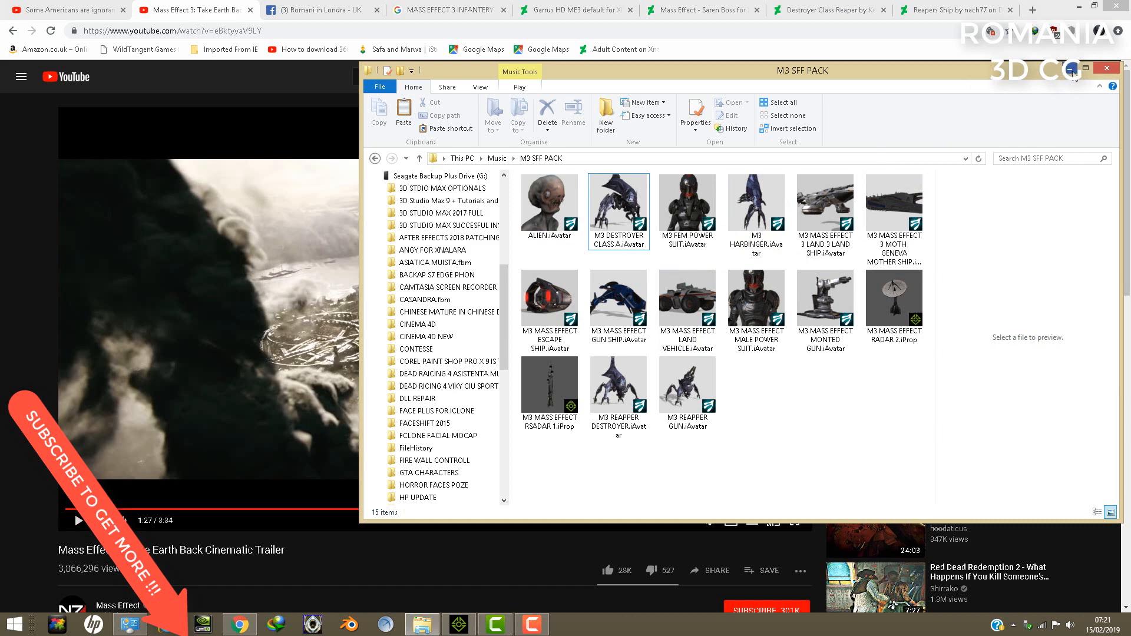
pyautogui.click(1071, 70)
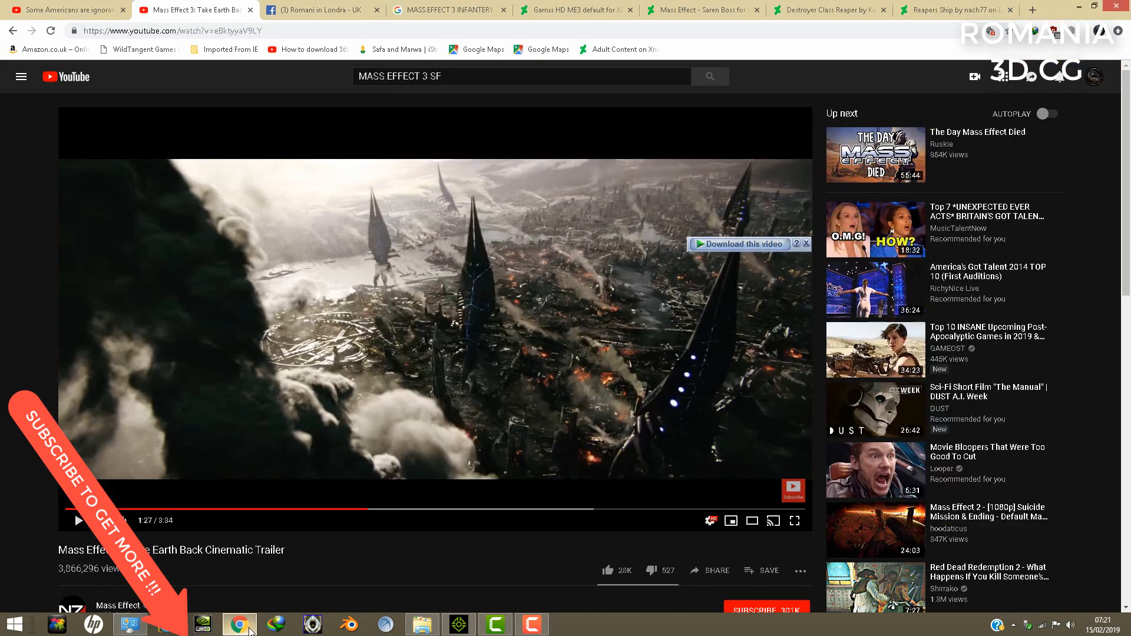
pyautogui.click(250, 629)
pyautogui.click(422, 624)
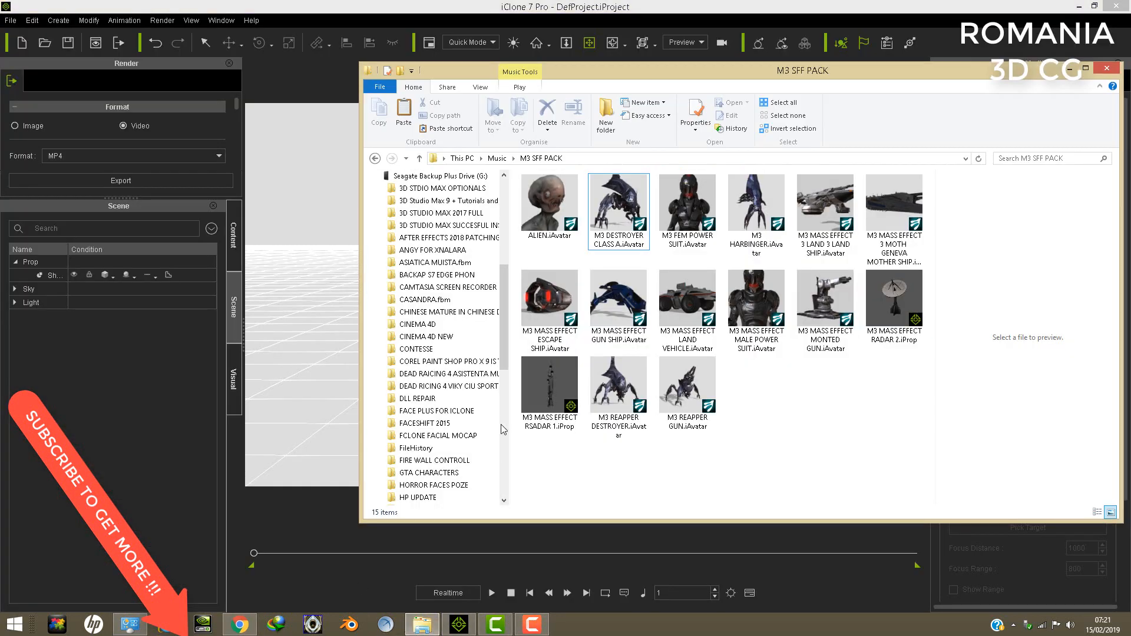
pyautogui.moveTo(596, 72); pyautogui.dragTo(975, 80)
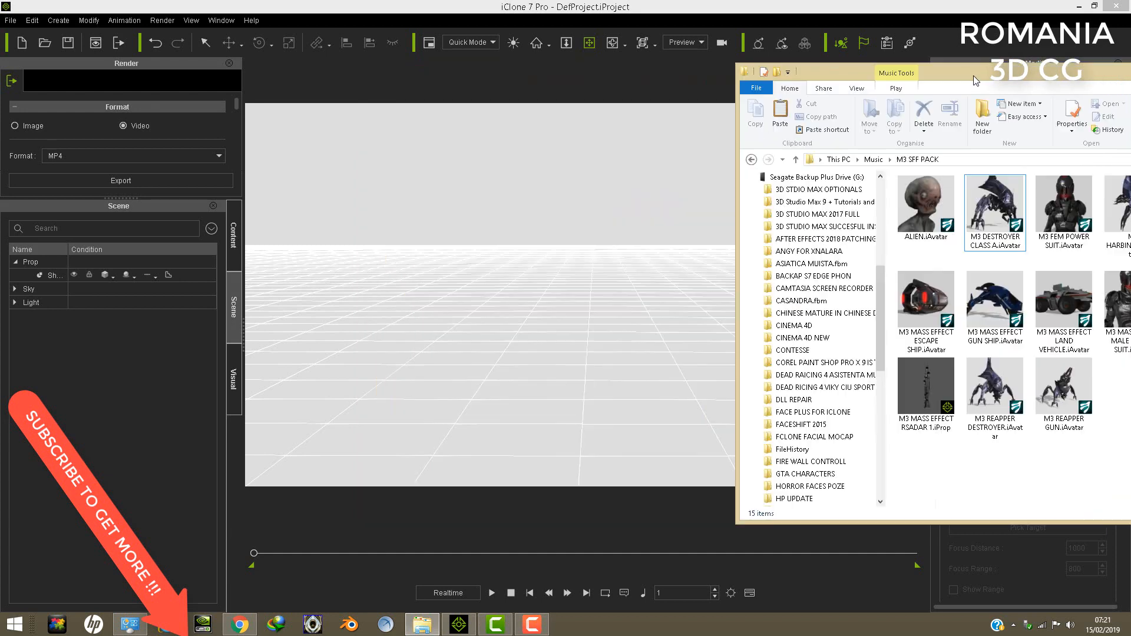
pyautogui.moveTo(947, 212); pyautogui.dragTo(591, 398)
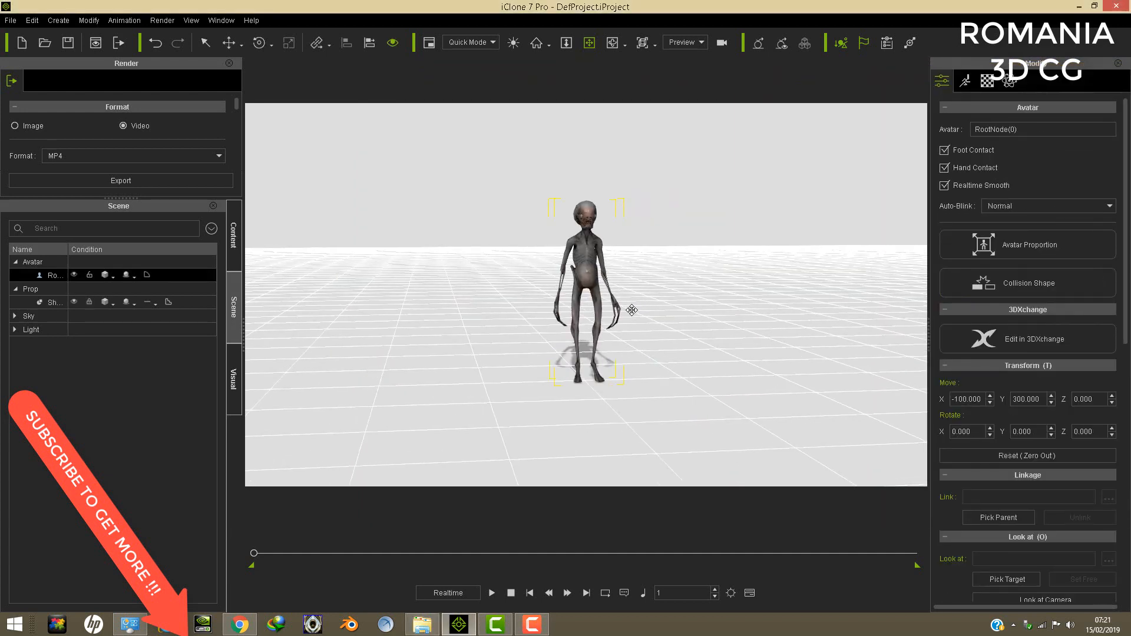
# - Examine the alien avatar's head, neck, eyes and teeth closely from the front and side
pyautogui.scroll(4, 630, 306)
pyautogui.moveTo(601, 180); pyautogui.dragTo(606, 304)
pyautogui.scroll(5, 609, 304)
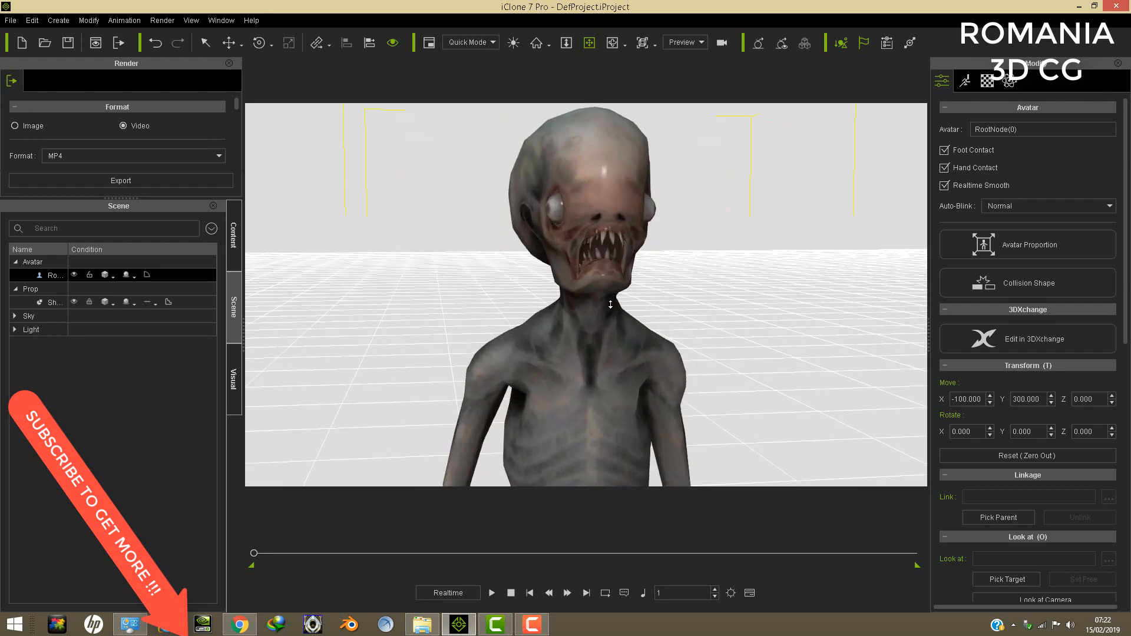
pyautogui.scroll(6, 610, 303)
pyautogui.moveTo(604, 301); pyautogui.dragTo(715, 281, button='right')
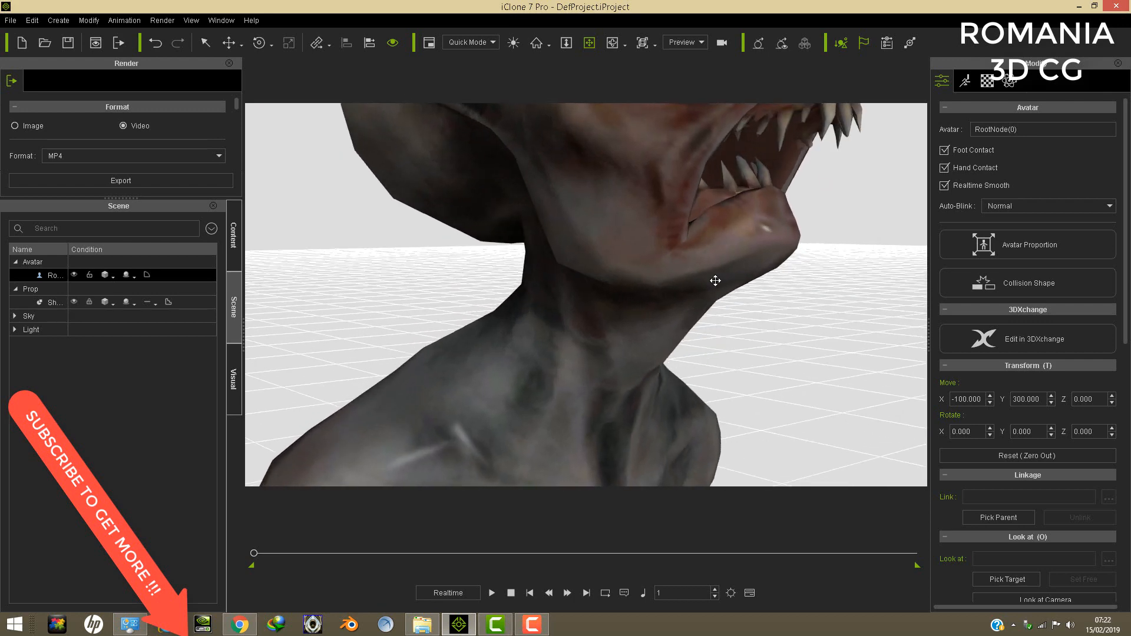
pyautogui.scroll(-8, 715, 280)
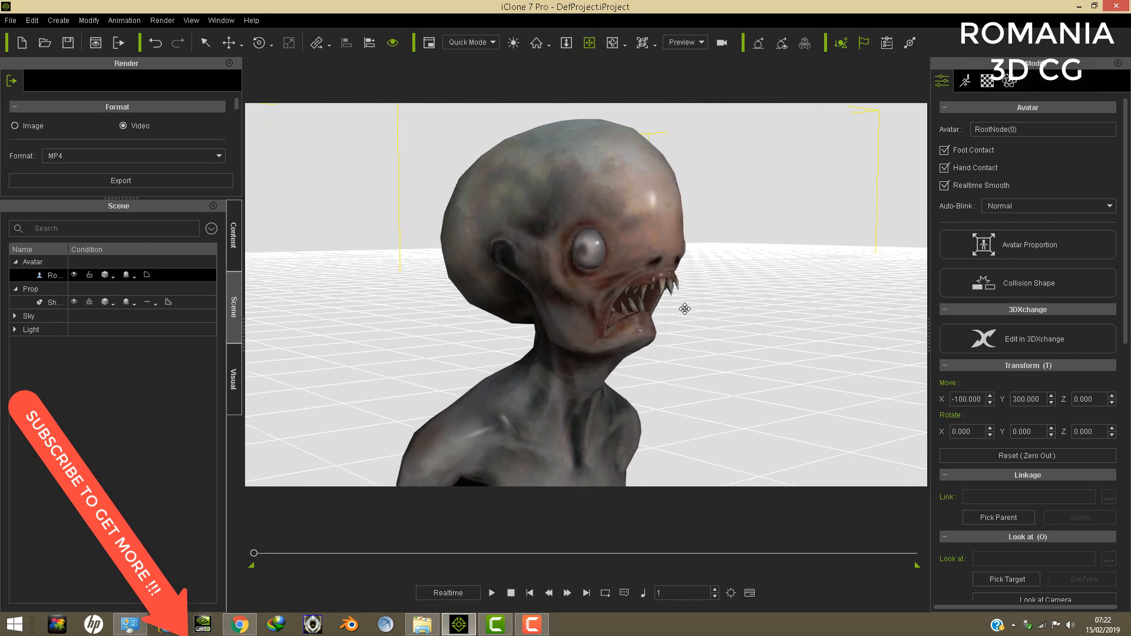
pyautogui.moveTo(557, 292); pyautogui.dragTo(589, 290, button='right')
pyautogui.scroll(6, 633, 291)
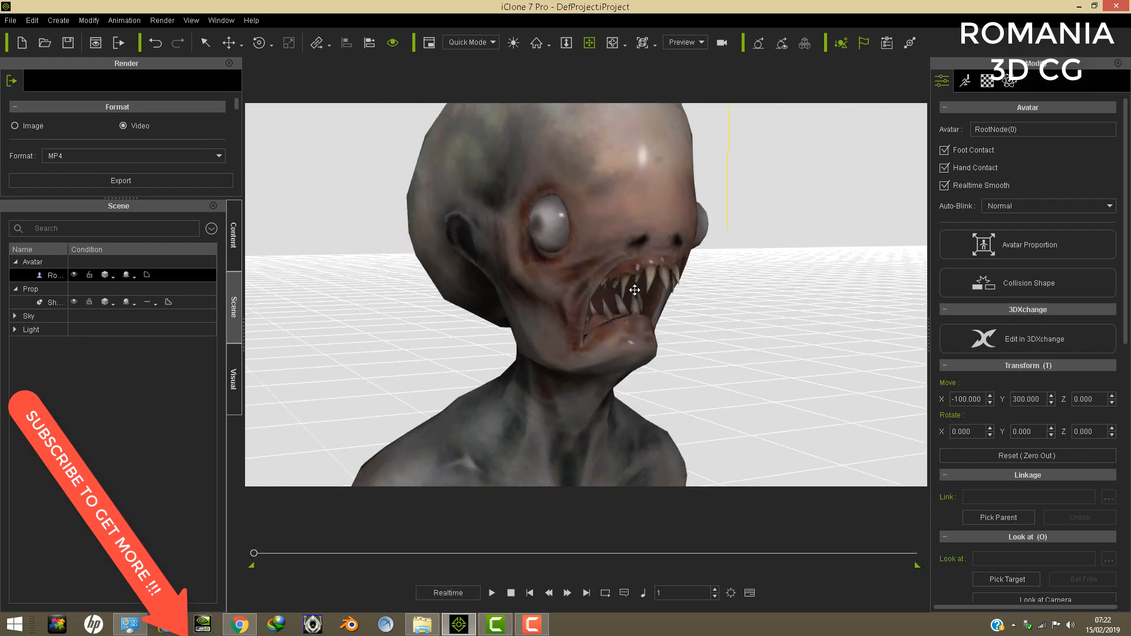
pyautogui.moveTo(640, 270); pyautogui.dragTo(643, 265, button='right')
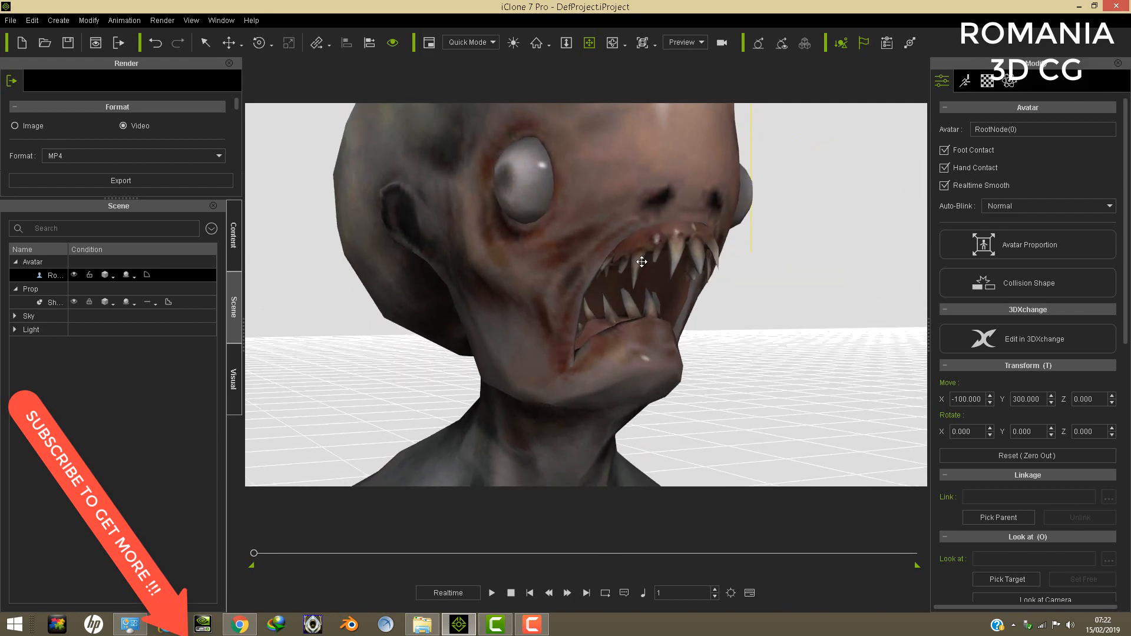
pyautogui.scroll(-3, 641, 262)
pyautogui.moveTo(640, 247); pyautogui.dragTo(715, 243, button='right')
pyautogui.scroll(2, 645, 241)
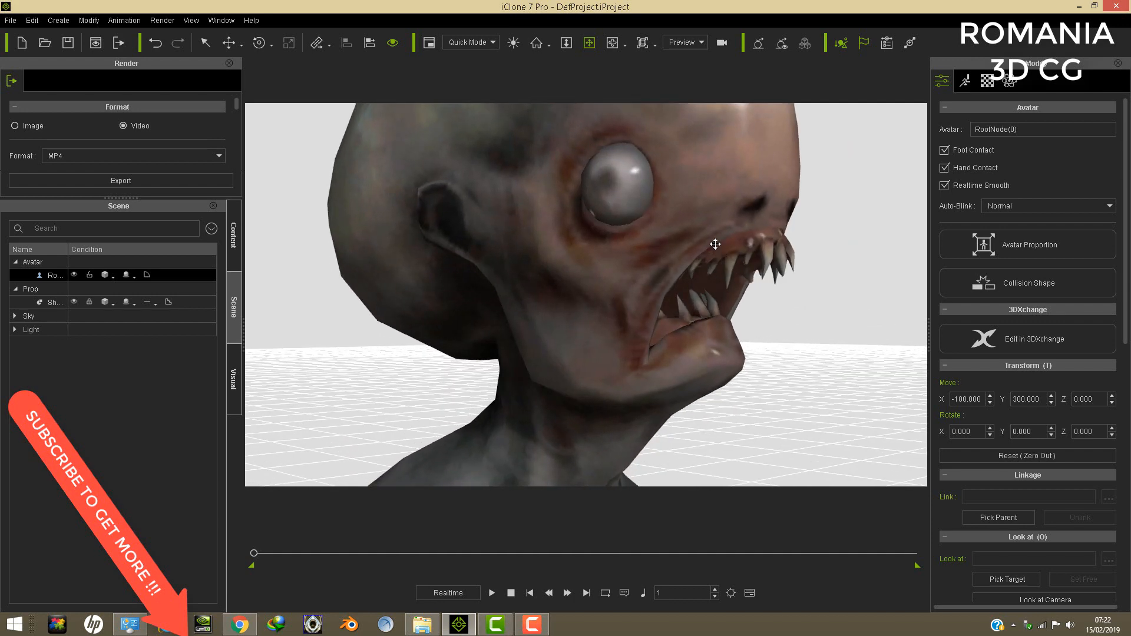
pyautogui.moveTo(703, 227); pyautogui.dragTo(685, 255)
pyautogui.moveTo(567, 234); pyautogui.dragTo(728, 404, button='right')
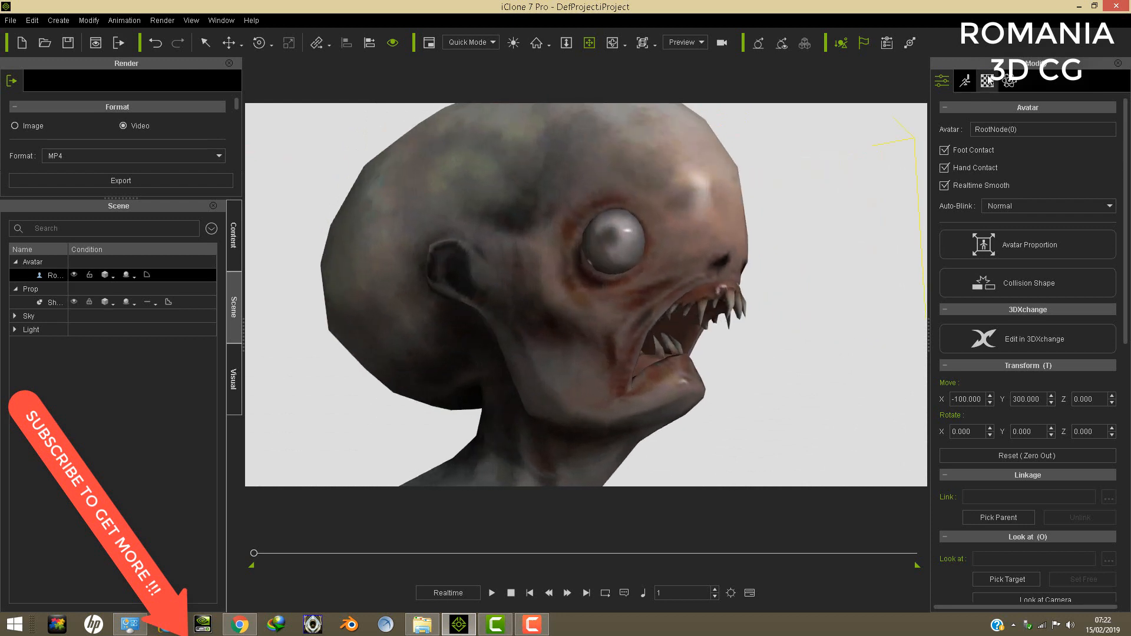
# - Open the alien's Face Key mouth modifiers and try the Turn Jaw Up/Down setting, leaving it at 0
pyautogui.click(966, 82)
pyautogui.click(1038, 454)
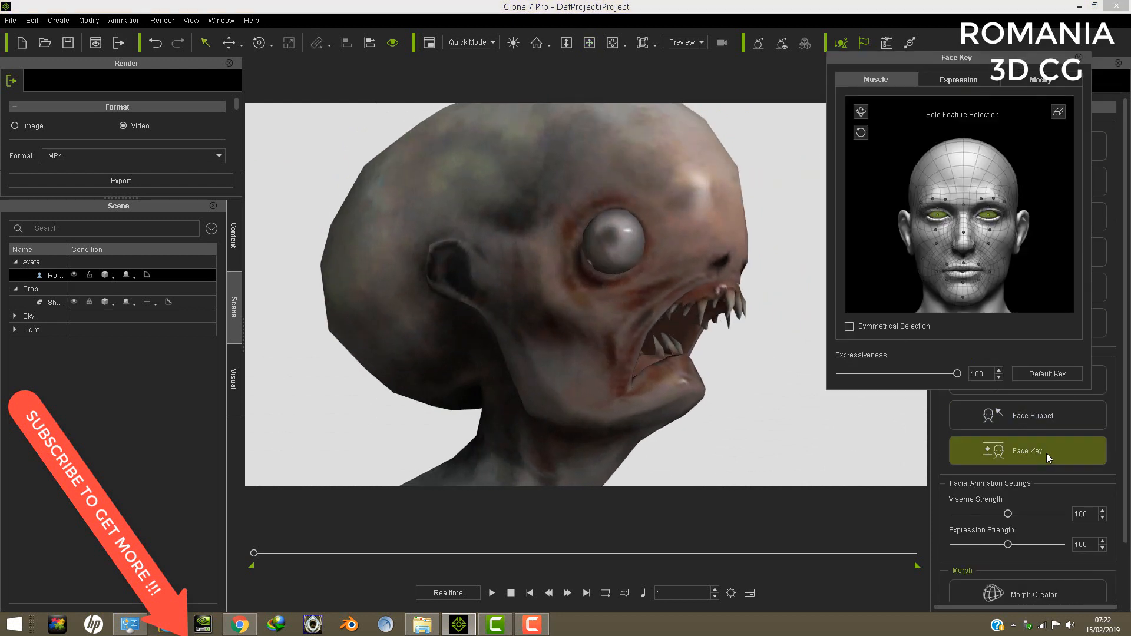
pyautogui.click(1041, 80)
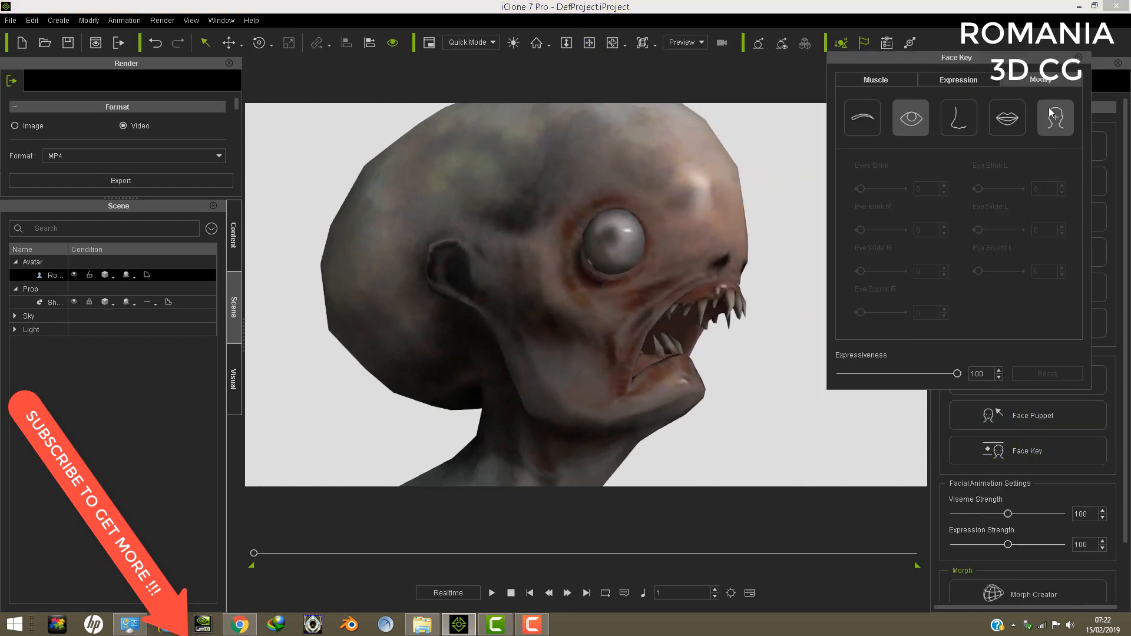
pyautogui.click(1000, 121)
pyautogui.moveTo(860, 323); pyautogui.dragTo(762, 331)
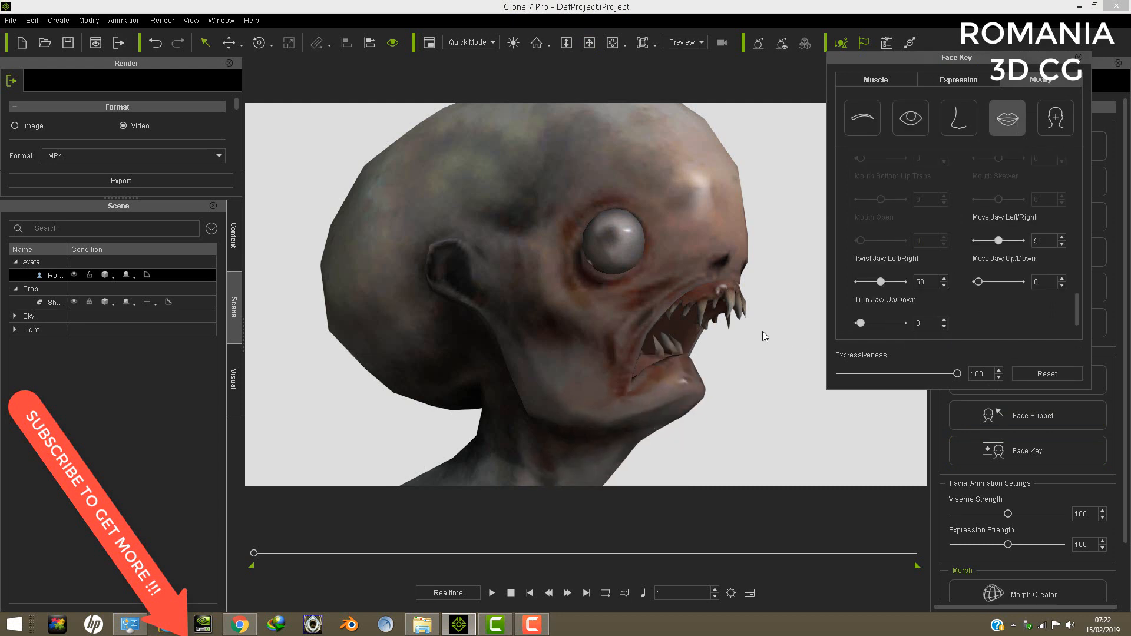
# - Examine the alien's full body from several distances and close the Face Key editor
pyautogui.click(589, 43)
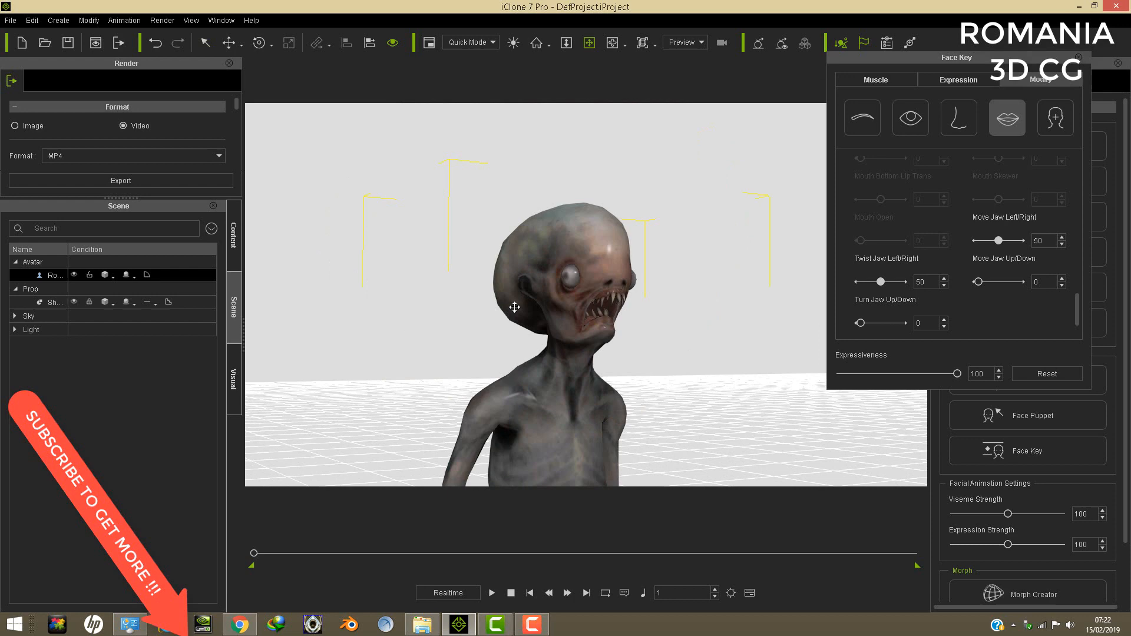
pyautogui.scroll(-10, 548, 311)
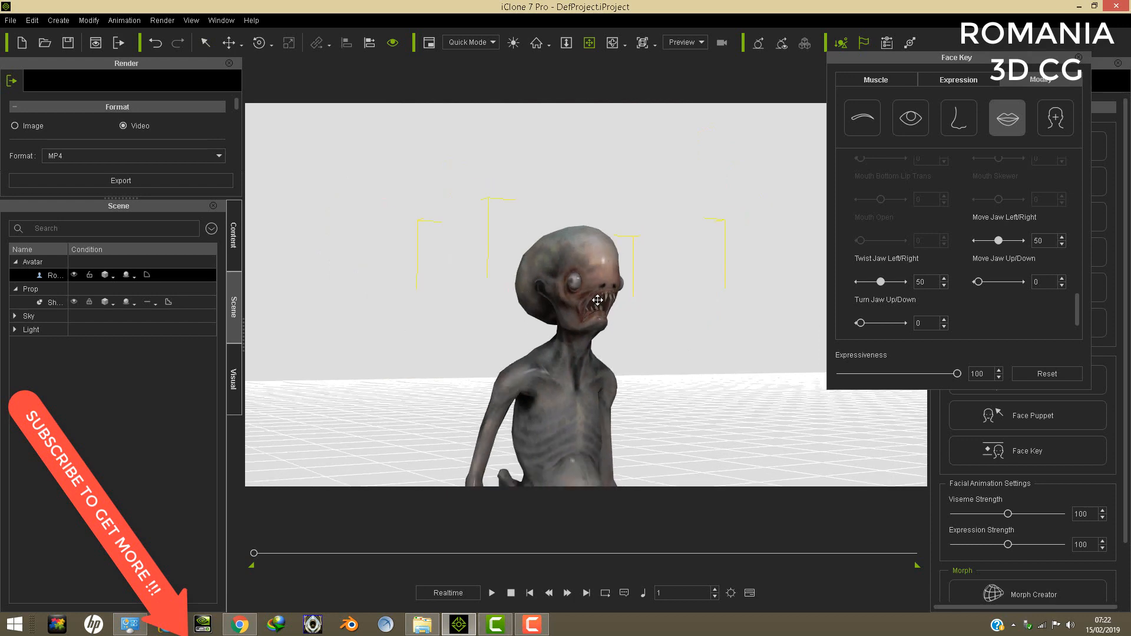
pyautogui.moveTo(643, 389); pyautogui.dragTo(640, 276)
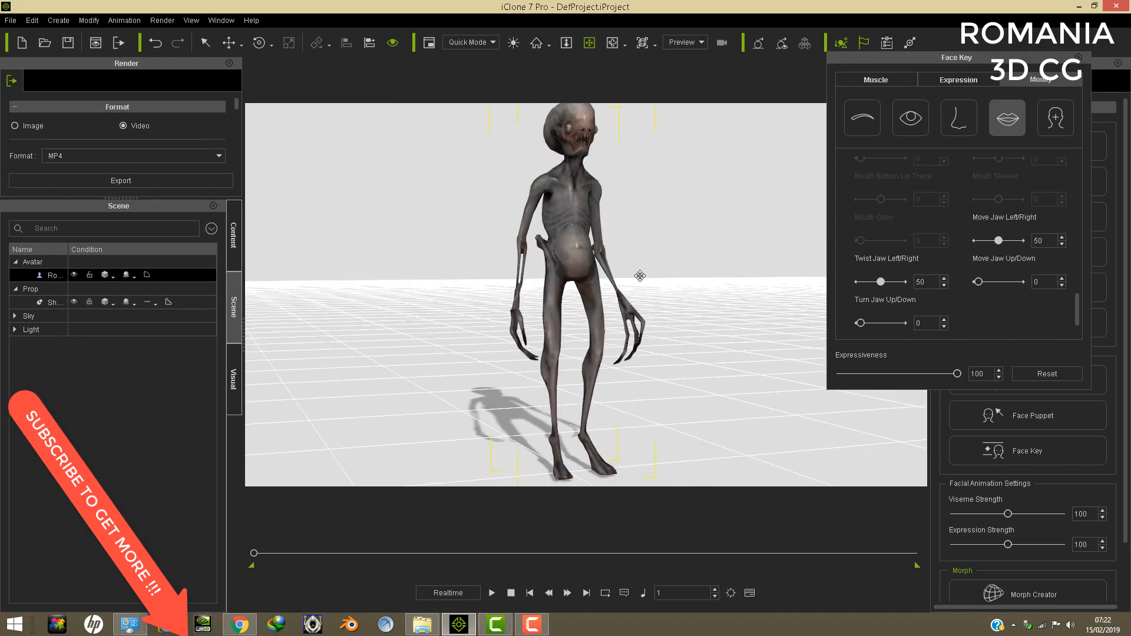
pyautogui.scroll(-5, 640, 276)
pyautogui.moveTo(623, 293); pyautogui.dragTo(699, 308, button='right')
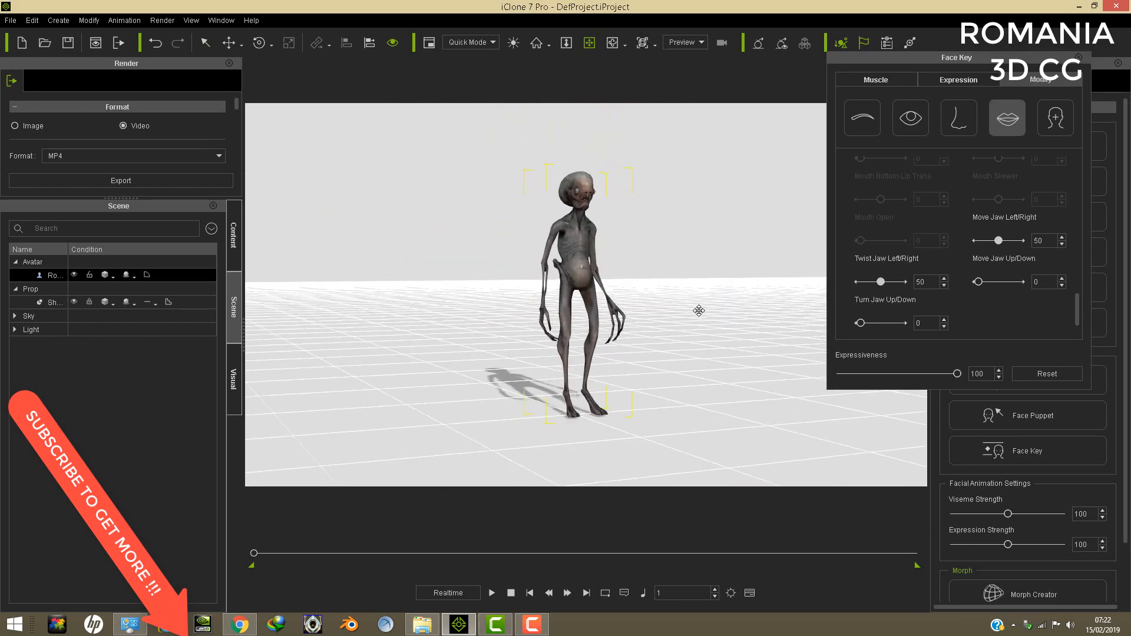
pyautogui.scroll(4, 673, 298)
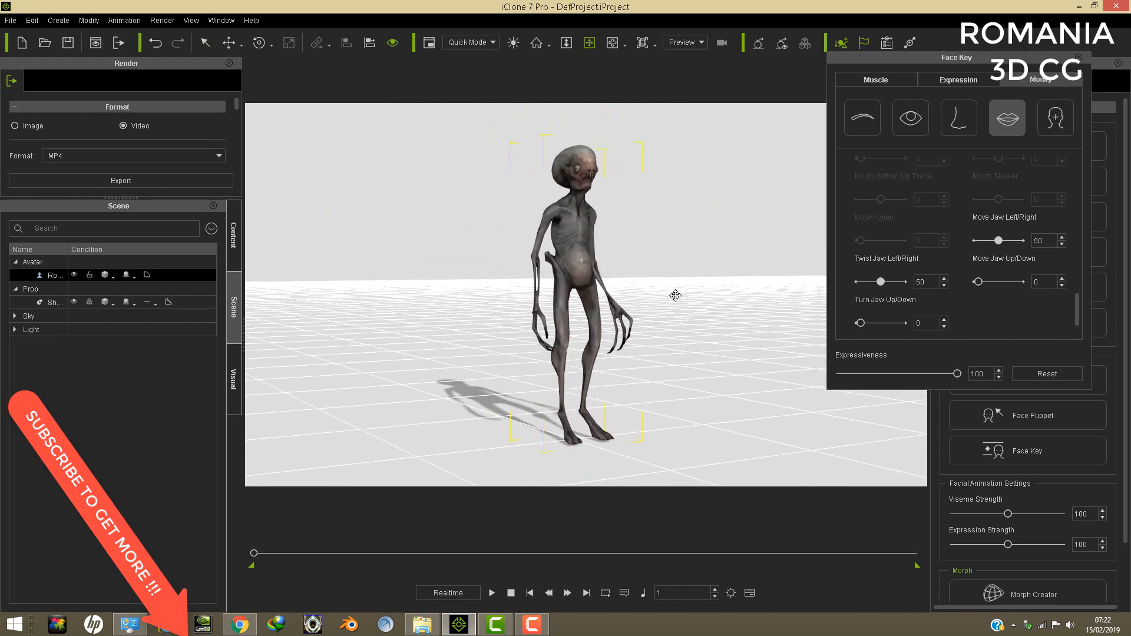
pyautogui.click(1079, 57)
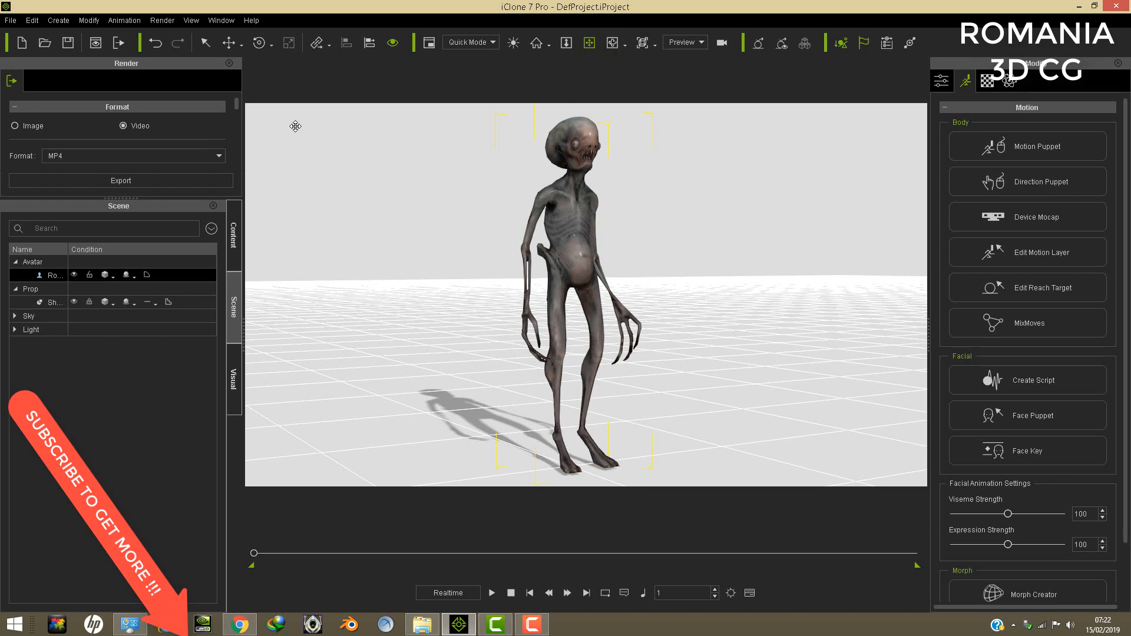
# - Delete the alien avatar and add M3 MASS EFFECT ESCAPE SHIP.iAvatar from the M3 SFF PACK folder to the scene
pyautogui.click(33, 21)
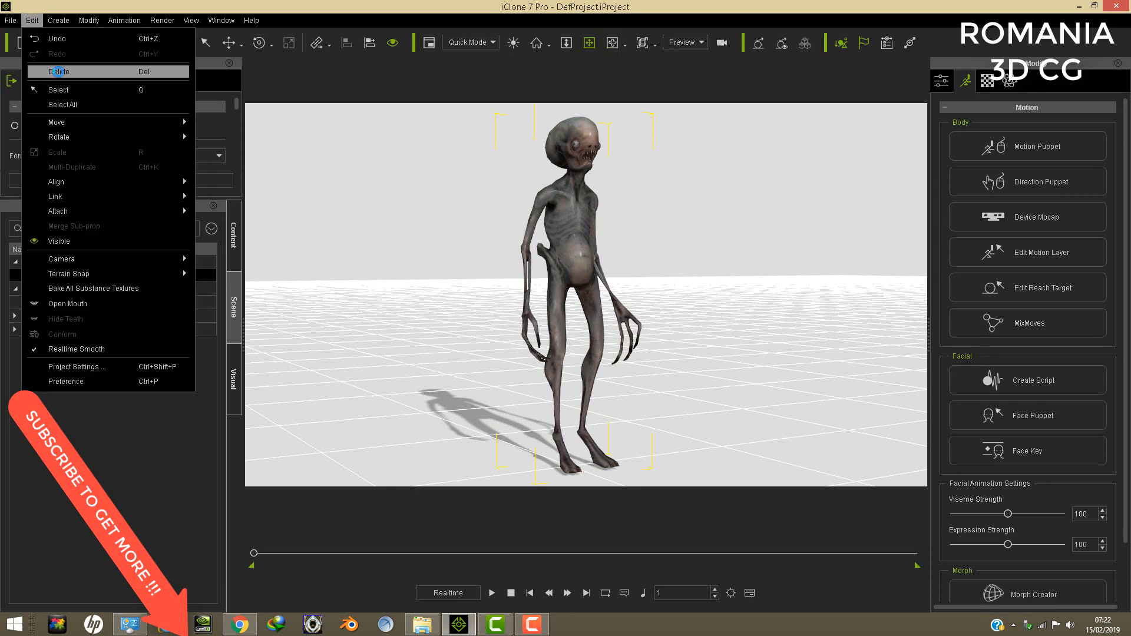
pyautogui.click(58, 71)
pyautogui.click(425, 628)
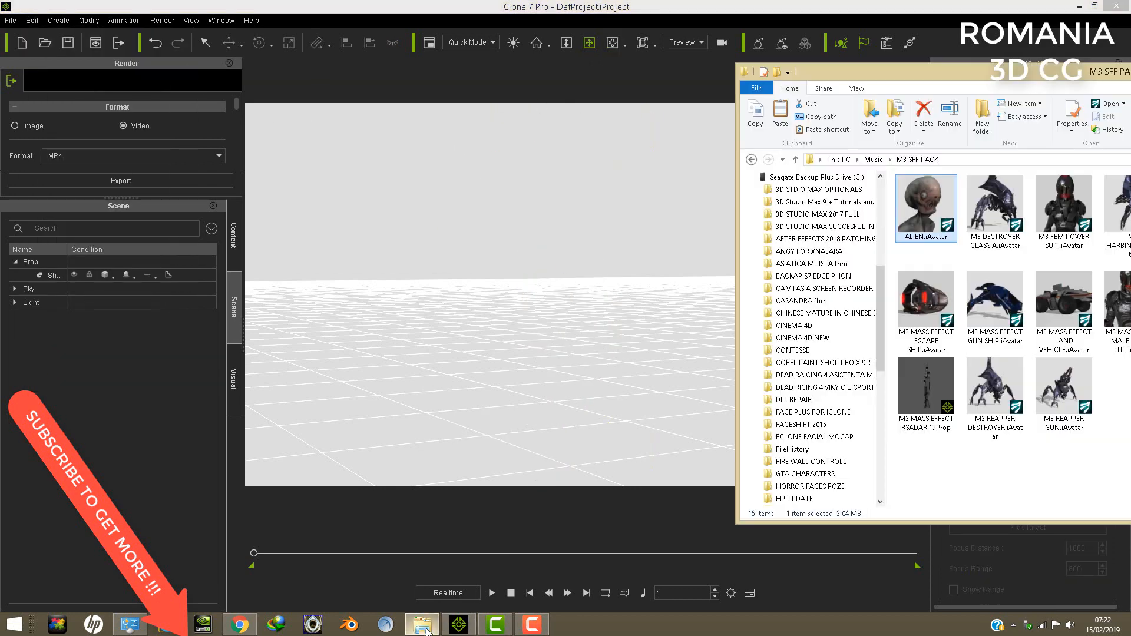
pyautogui.moveTo(917, 307); pyautogui.dragTo(576, 391)
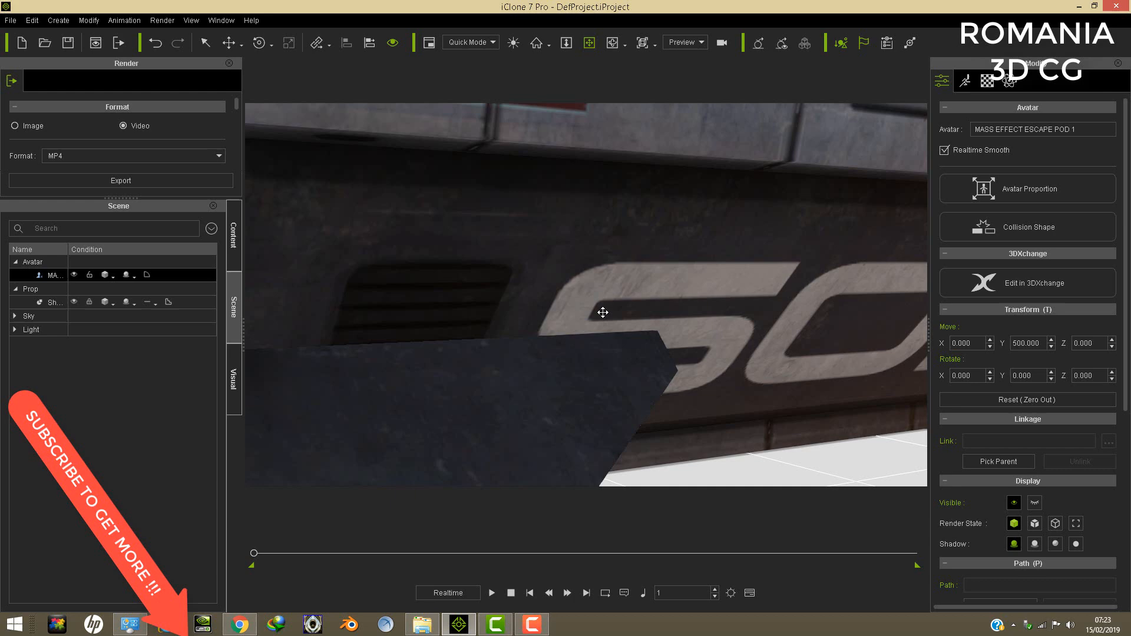
# - Examine the escape pod's exterior from the side and the open rear ring with its round hatch
pyautogui.moveTo(602, 312); pyautogui.dragTo(612, 318)
pyautogui.scroll(-5, 617, 315)
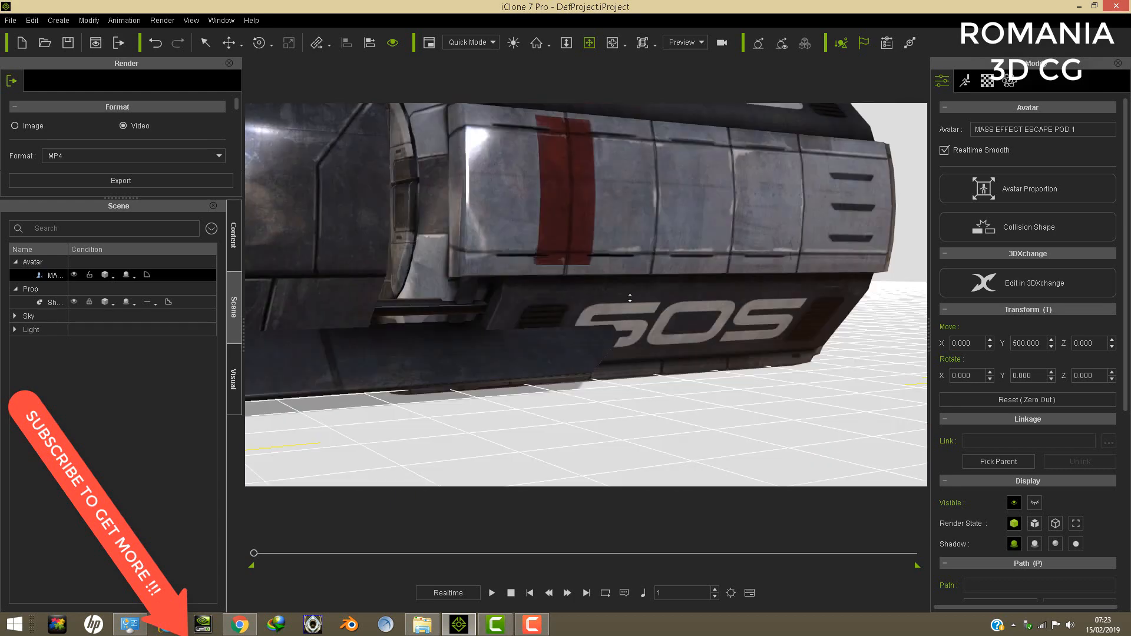
pyautogui.scroll(-5, 630, 298)
pyautogui.moveTo(524, 270); pyautogui.dragTo(554, 292)
pyautogui.moveTo(555, 322); pyautogui.dragTo(795, 345, button='right')
pyautogui.moveTo(704, 277); pyautogui.dragTo(656, 315)
pyautogui.moveTo(518, 313); pyautogui.dragTo(419, 360, button='right')
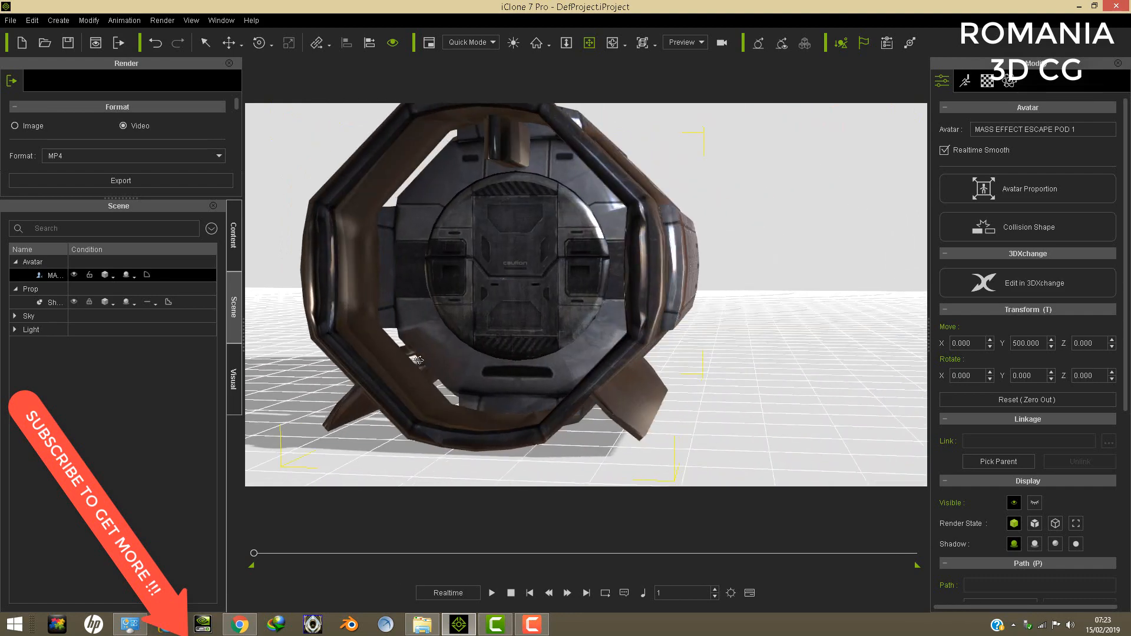
pyautogui.moveTo(485, 354); pyautogui.dragTo(528, 348)
pyautogui.moveTo(528, 348); pyautogui.dragTo(497, 340, button='right')
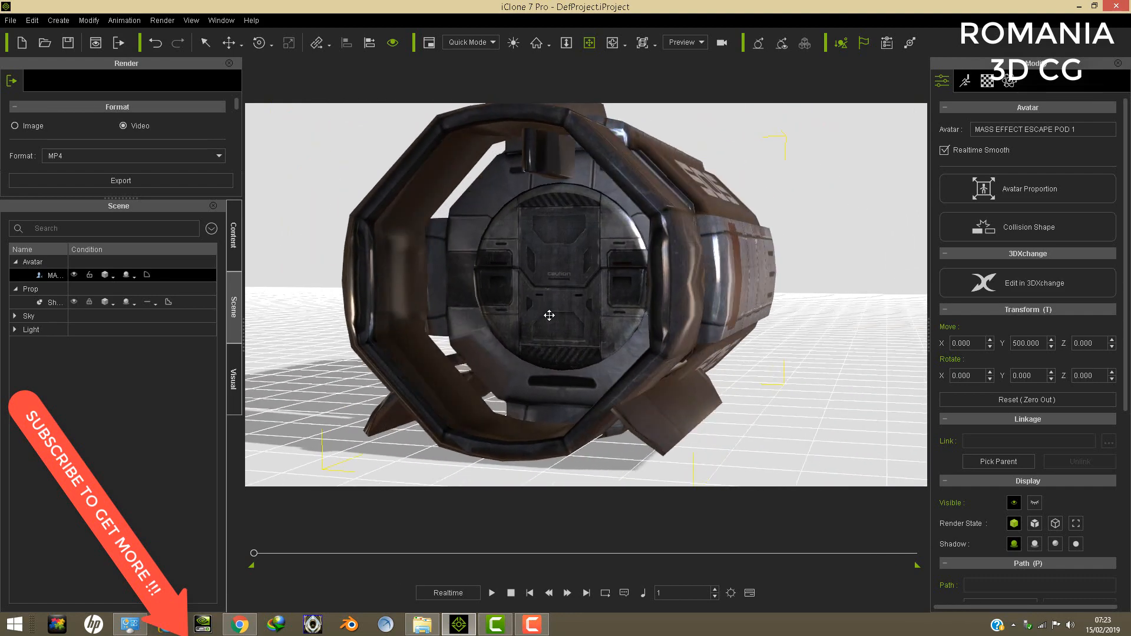
pyautogui.moveTo(549, 315); pyautogui.dragTo(552, 316)
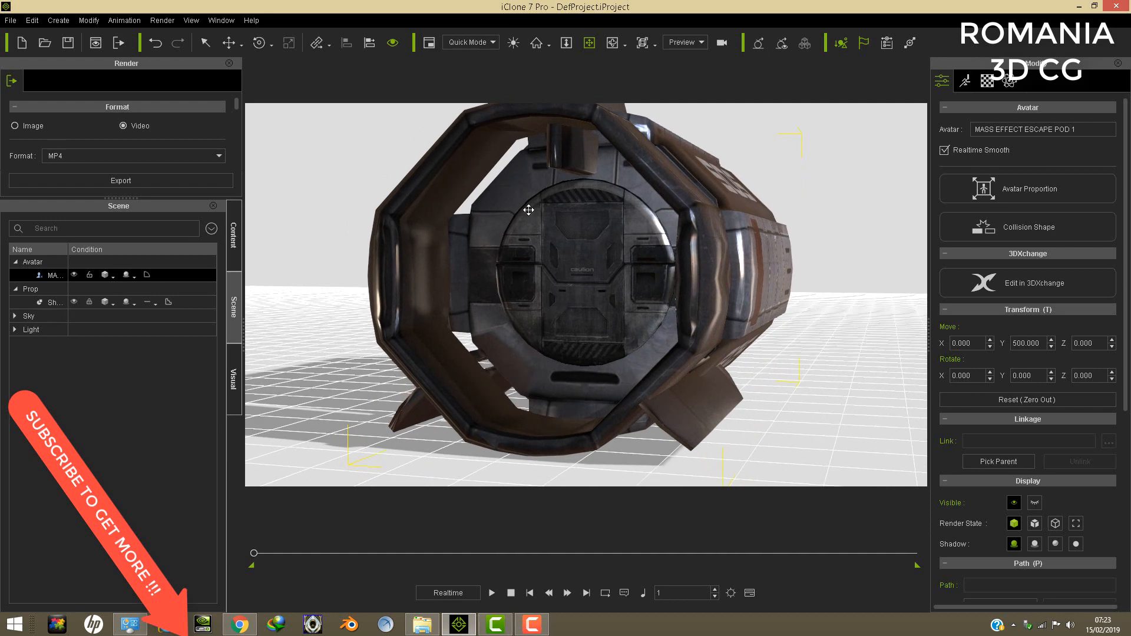
pyautogui.moveTo(534, 232); pyautogui.dragTo(636, 250, button='right')
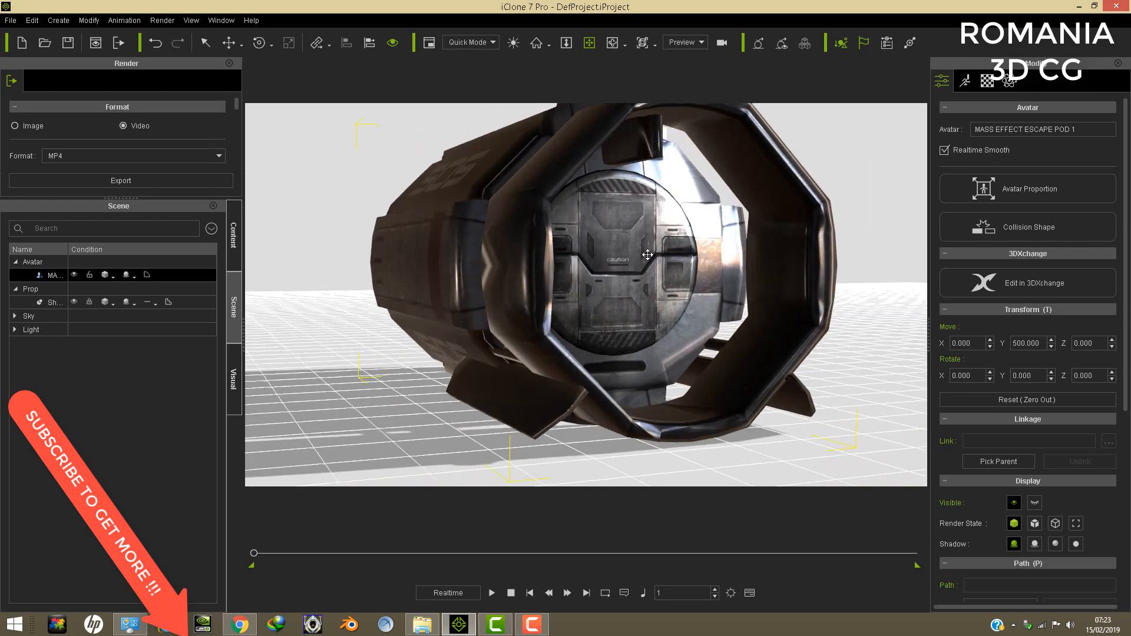
# - Set the viewport quality to High and pick the escape pod's Object007 material from the rear ring's red light
pyautogui.click(987, 80)
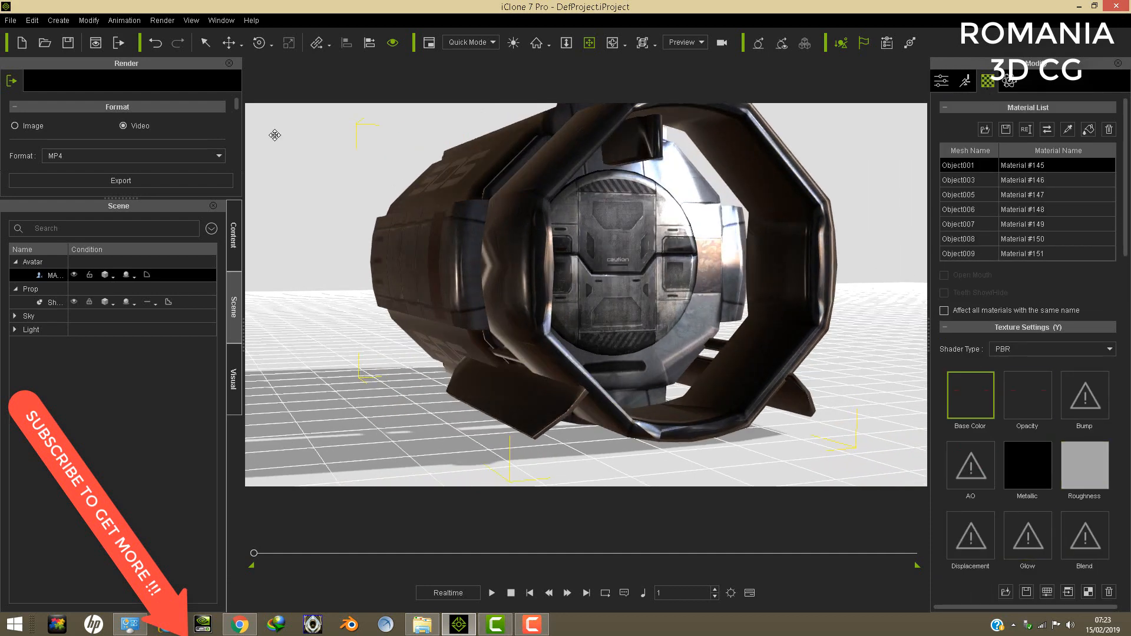
pyautogui.click(493, 44)
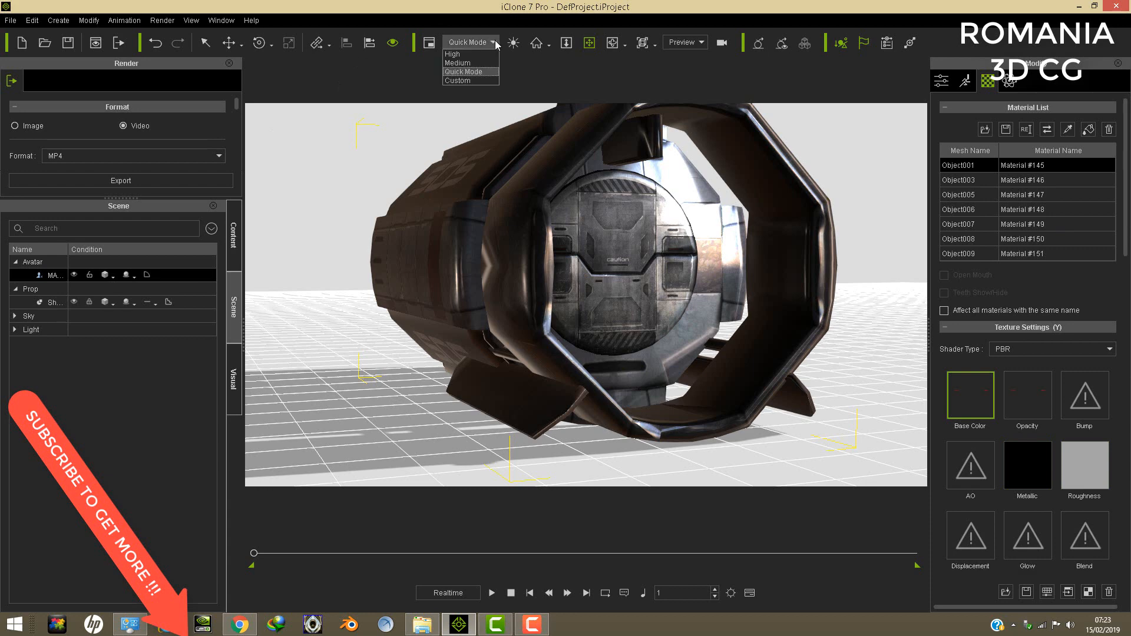
pyautogui.click(471, 60)
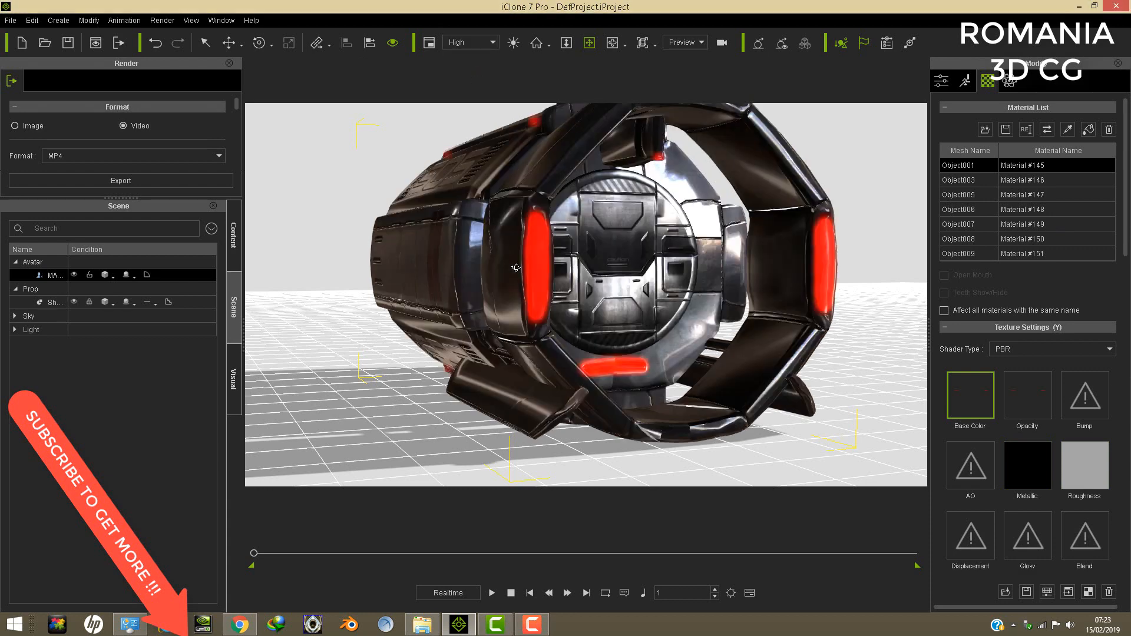
pyautogui.moveTo(515, 267); pyautogui.dragTo(925, 209, button='right')
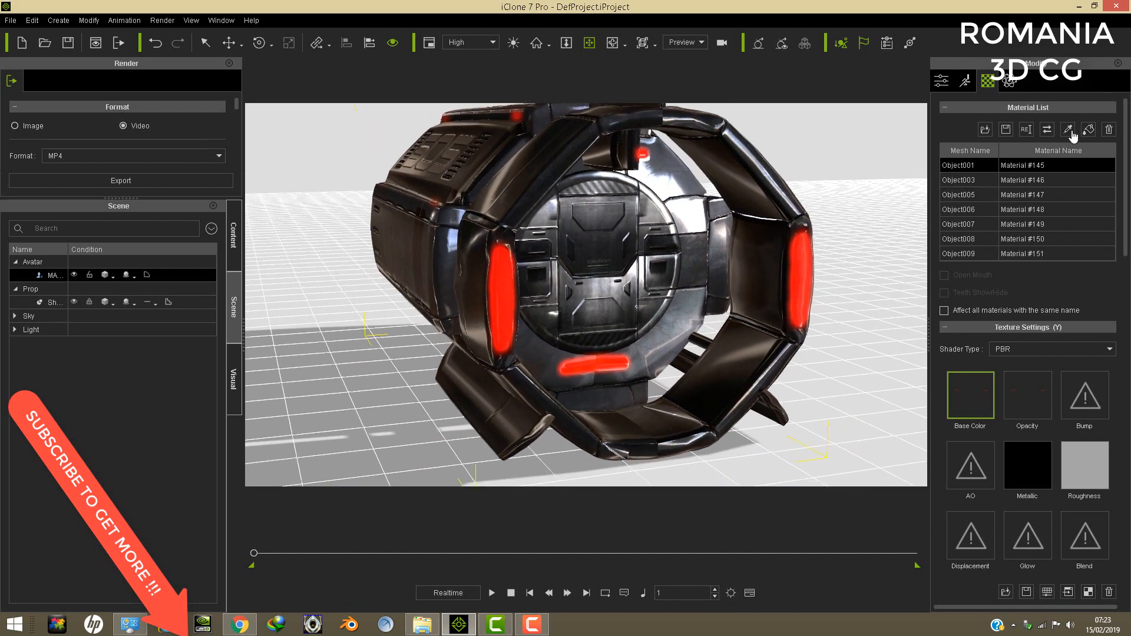
pyautogui.click(805, 270)
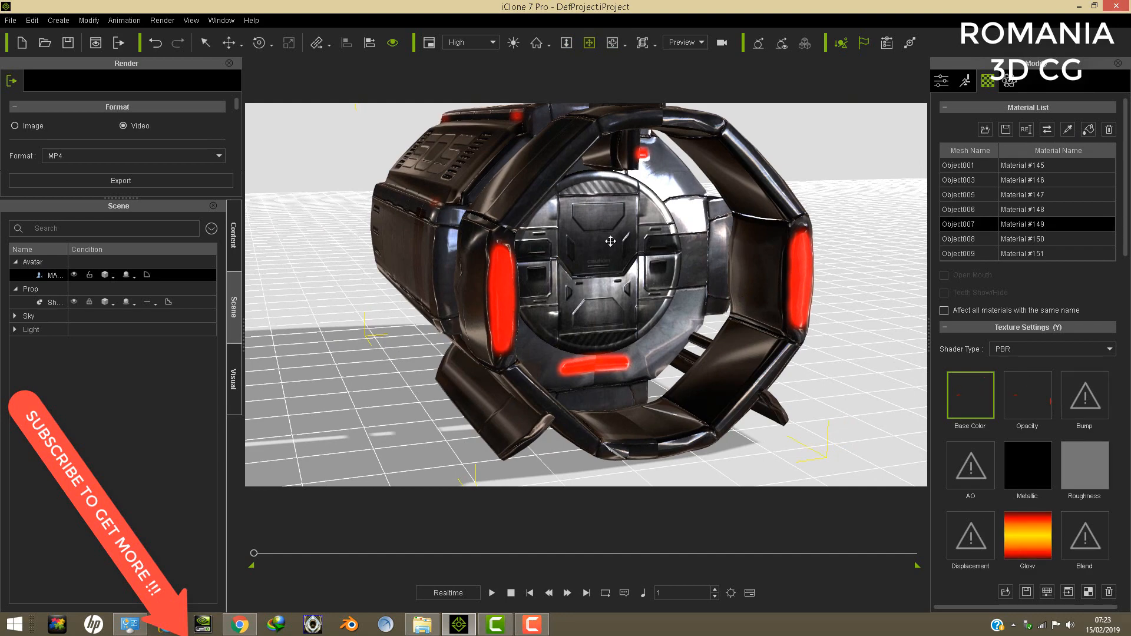
# - Examine the escape pod's glowing lights, SOS markings and hull in High quality from above, the front and both sides
pyautogui.moveTo(573, 116); pyautogui.dragTo(700, 265, button='right')
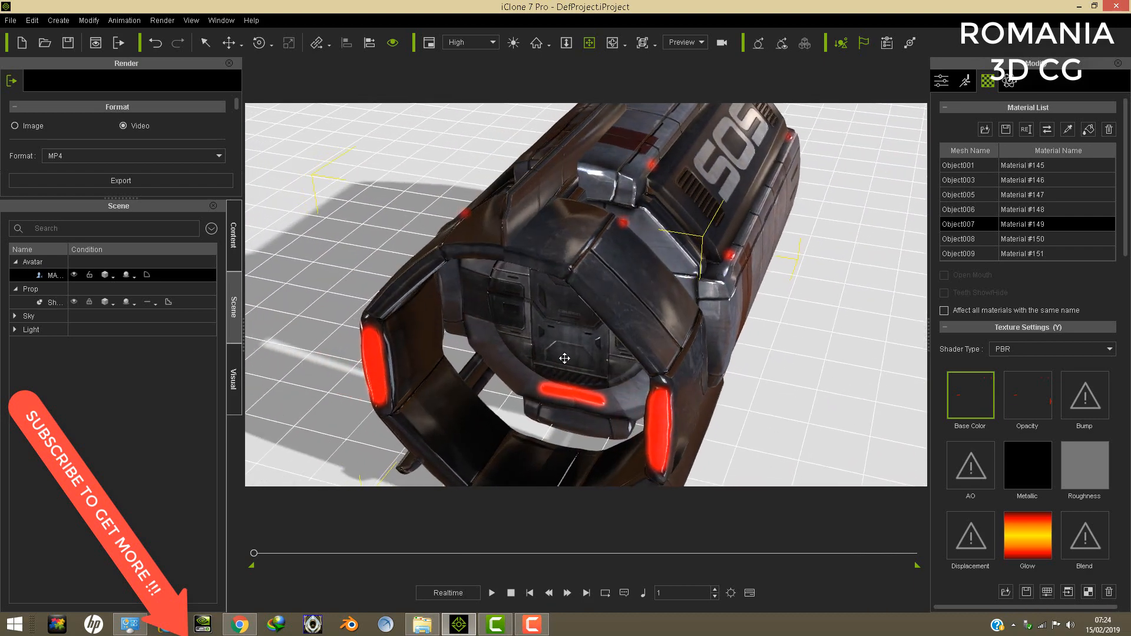
pyautogui.moveTo(539, 311); pyautogui.dragTo(571, 319, button='right')
pyautogui.moveTo(602, 199); pyautogui.dragTo(603, 190, button='right')
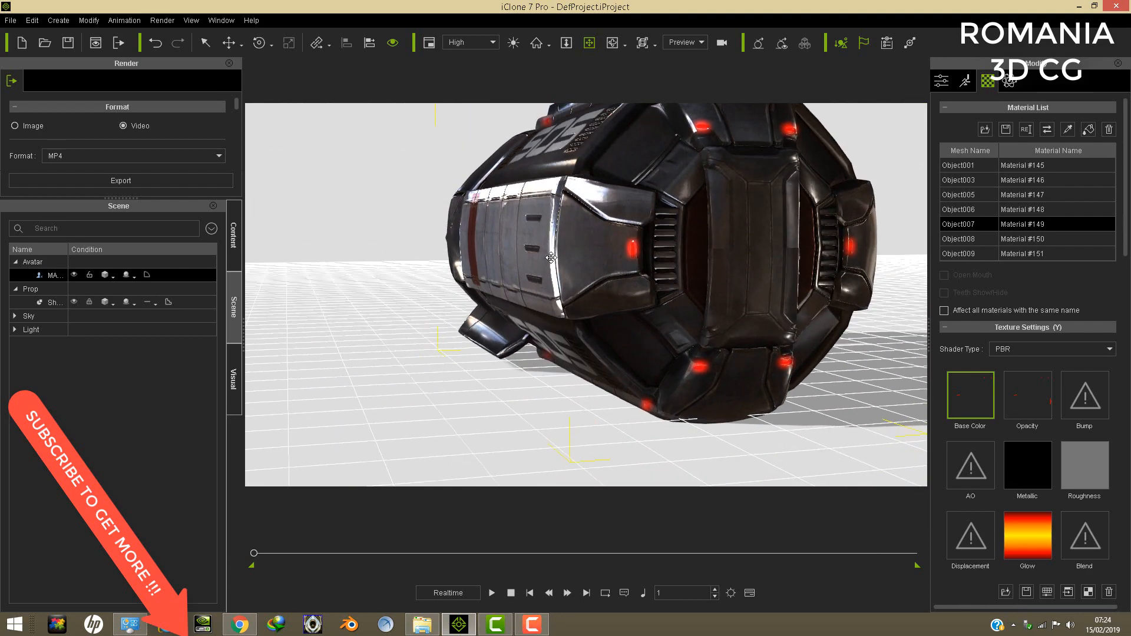
pyautogui.moveTo(550, 257); pyautogui.dragTo(452, 277, button='right')
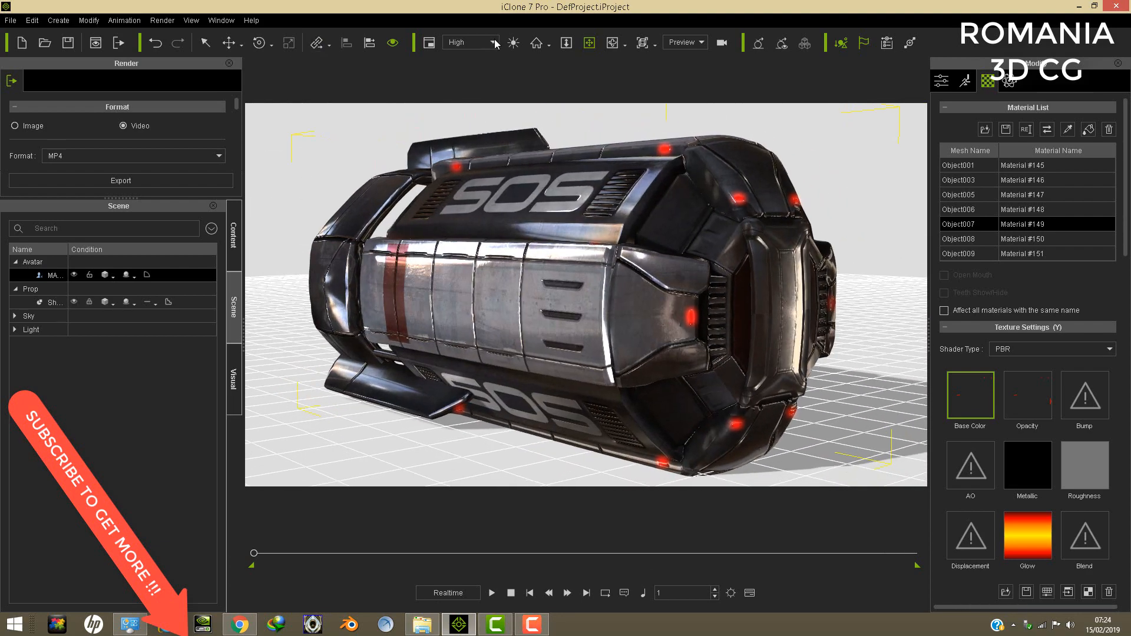
pyautogui.moveTo(890, 353); pyautogui.dragTo(660, 219, button='right')
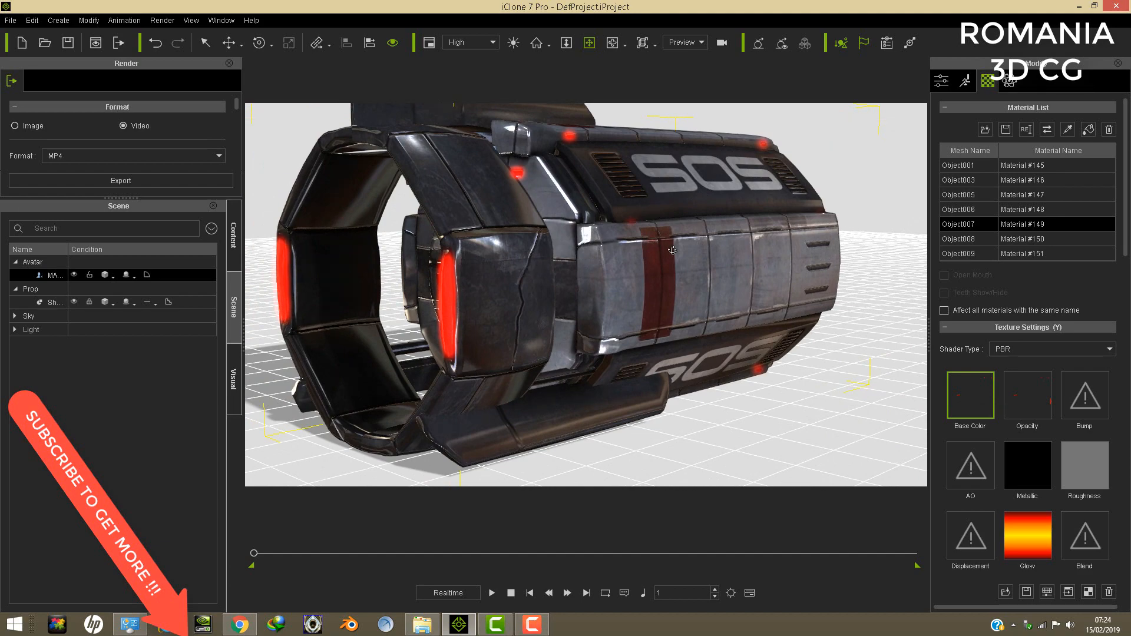
pyautogui.moveTo(673, 250); pyautogui.dragTo(601, 268, button='right')
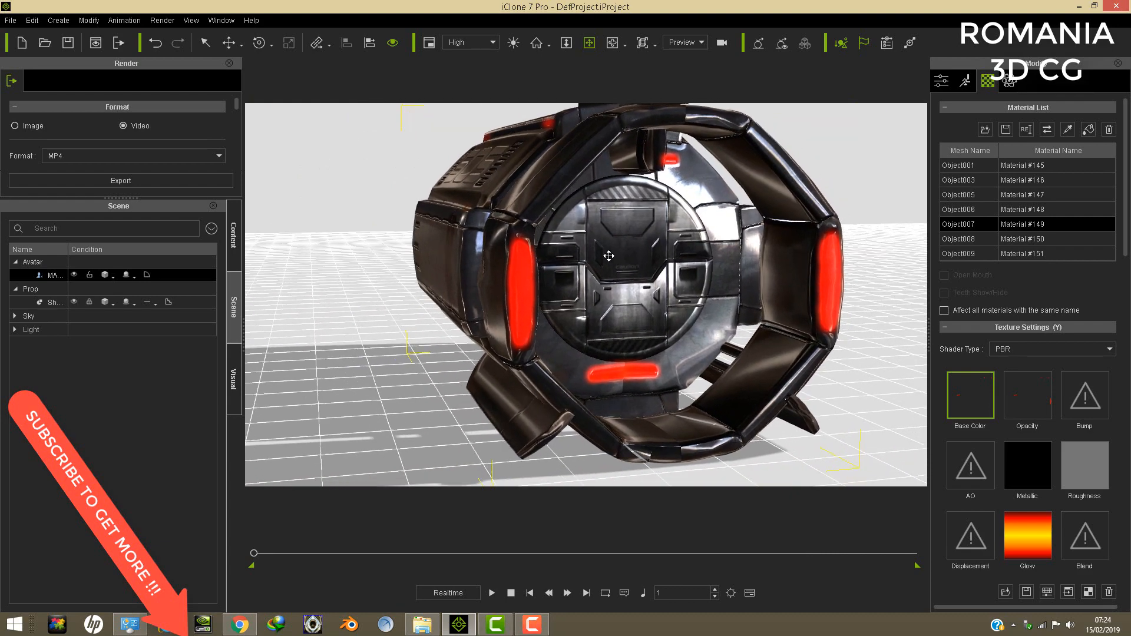
# - Examine the escape pod's interior seats and restraints, and the caution hatch from close up and farther back
pyautogui.scroll(10, 655, 252)
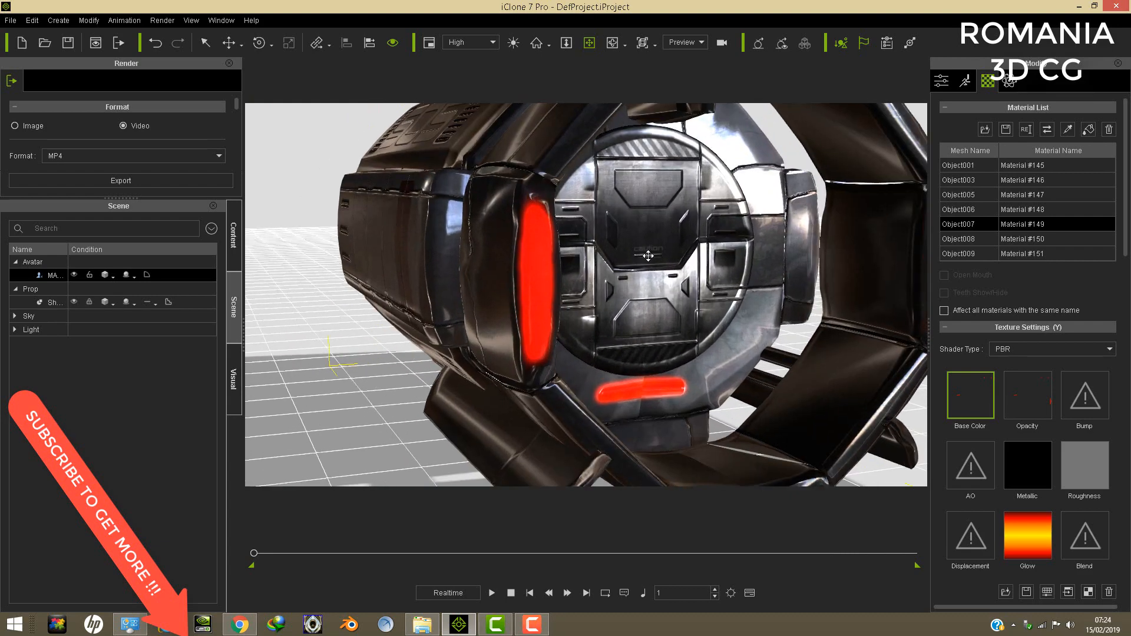
pyautogui.scroll(4, 642, 258)
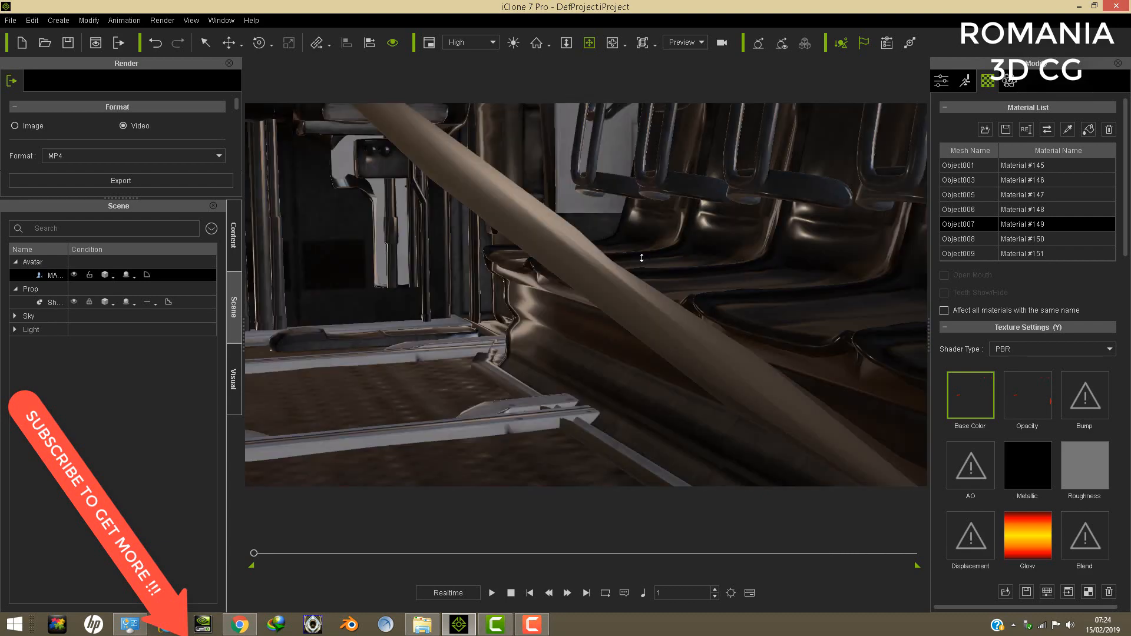
pyautogui.moveTo(642, 258)
pyautogui.mouseDown(button='right')
pyautogui.moveTo(644, 359)
pyautogui.moveTo(676, 315)
pyautogui.mouseUp(button='right')
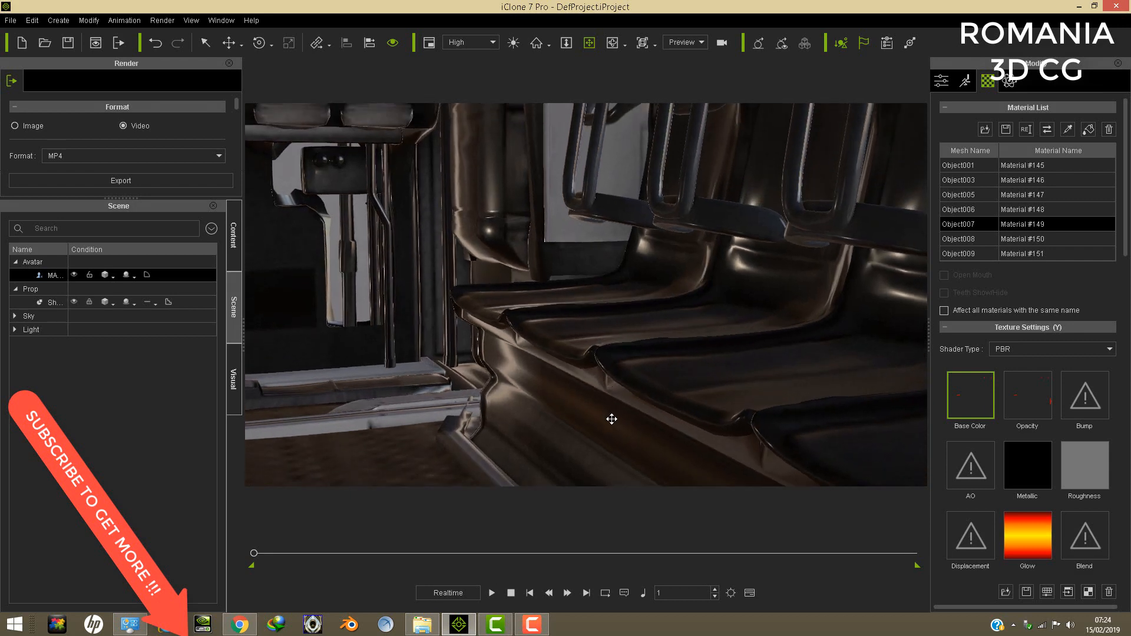
pyautogui.moveTo(611, 419); pyautogui.dragTo(695, 222, button='right')
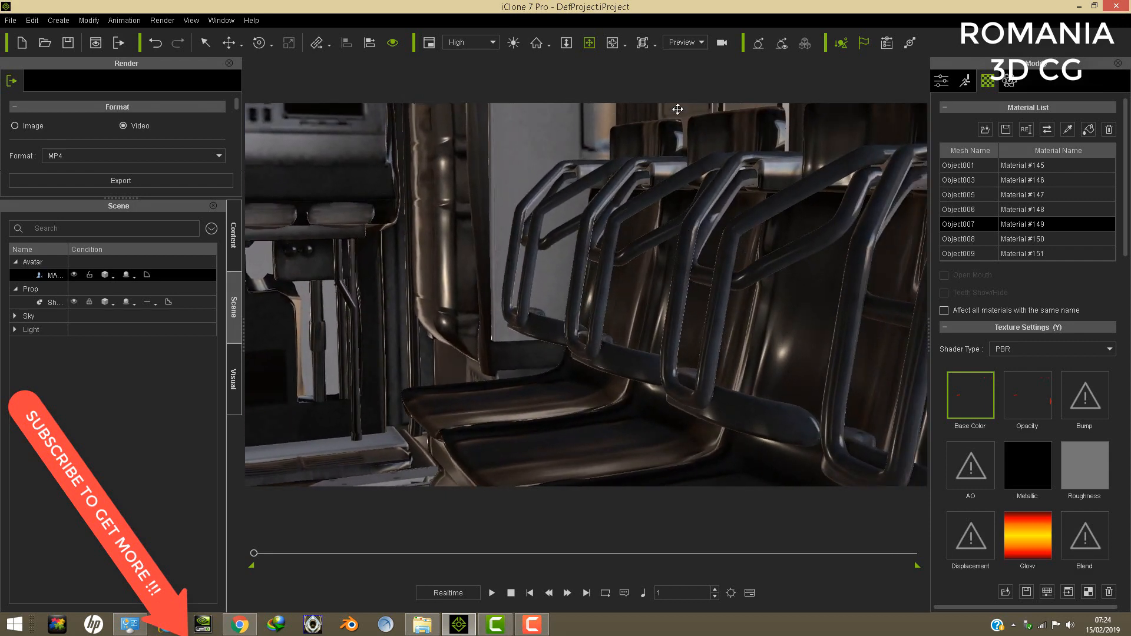
pyautogui.scroll(-10, 683, 285)
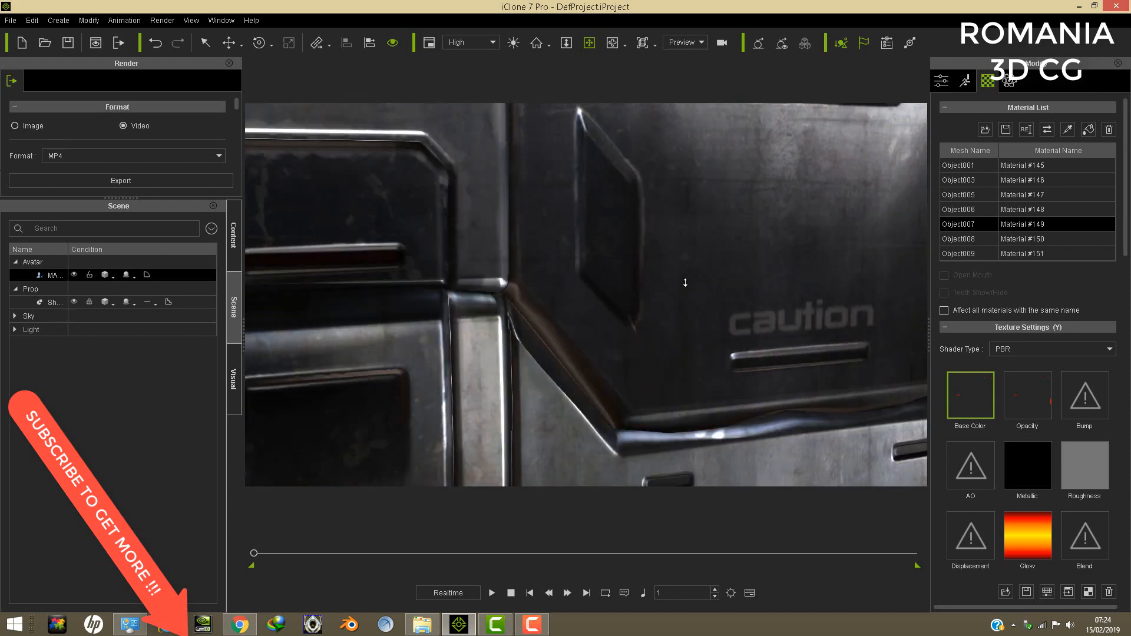
pyautogui.moveTo(669, 294)
pyautogui.mouseDown()
pyautogui.moveTo(651, 253)
pyautogui.moveTo(647, 283)
pyautogui.mouseUp()
pyautogui.scroll(-6, 647, 274)
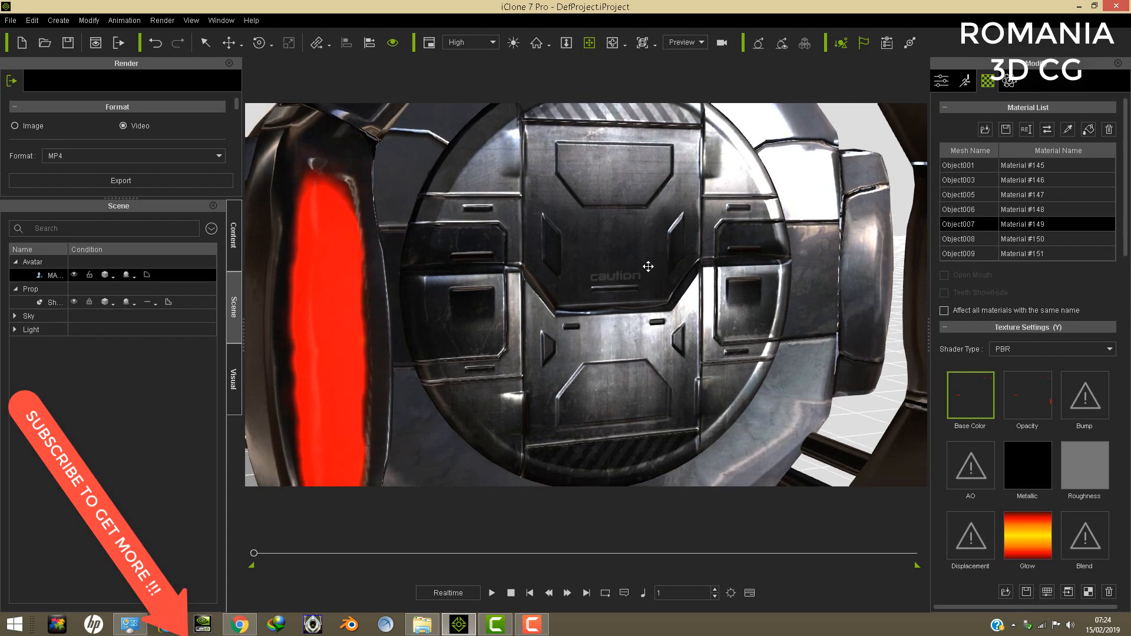
pyautogui.scroll(-4, 648, 267)
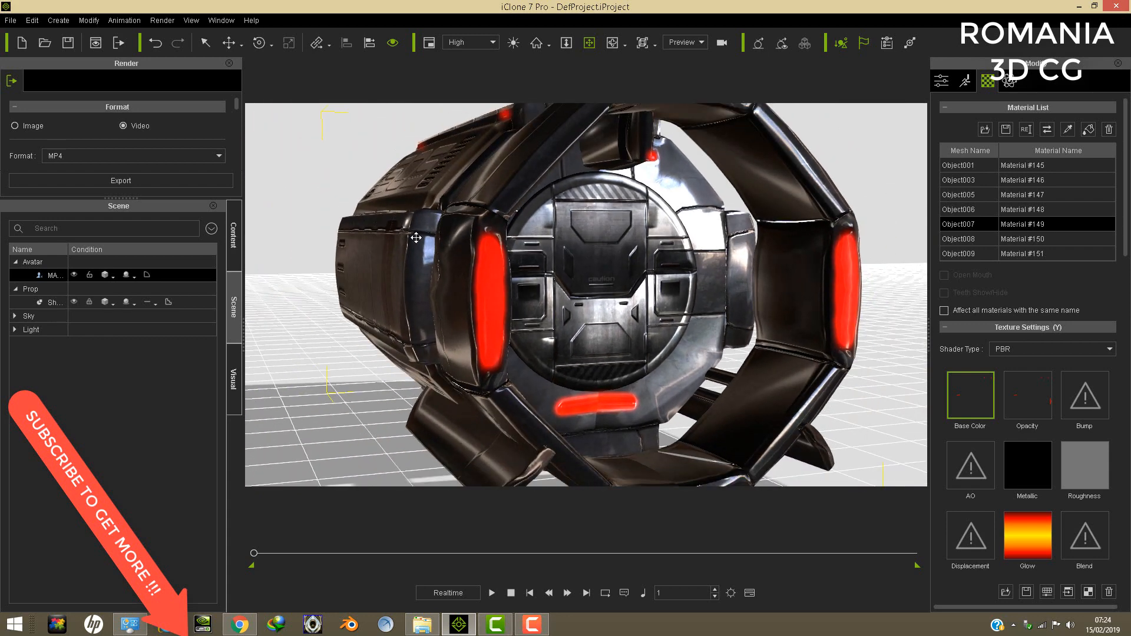
pyautogui.moveTo(610, 232)
pyautogui.mouseDown()
pyautogui.moveTo(612, 249)
pyautogui.moveTo(631, 247)
pyautogui.moveTo(619, 212)
pyautogui.moveTo(712, 206)
pyautogui.moveTo(715, 187)
pyautogui.mouseUp()
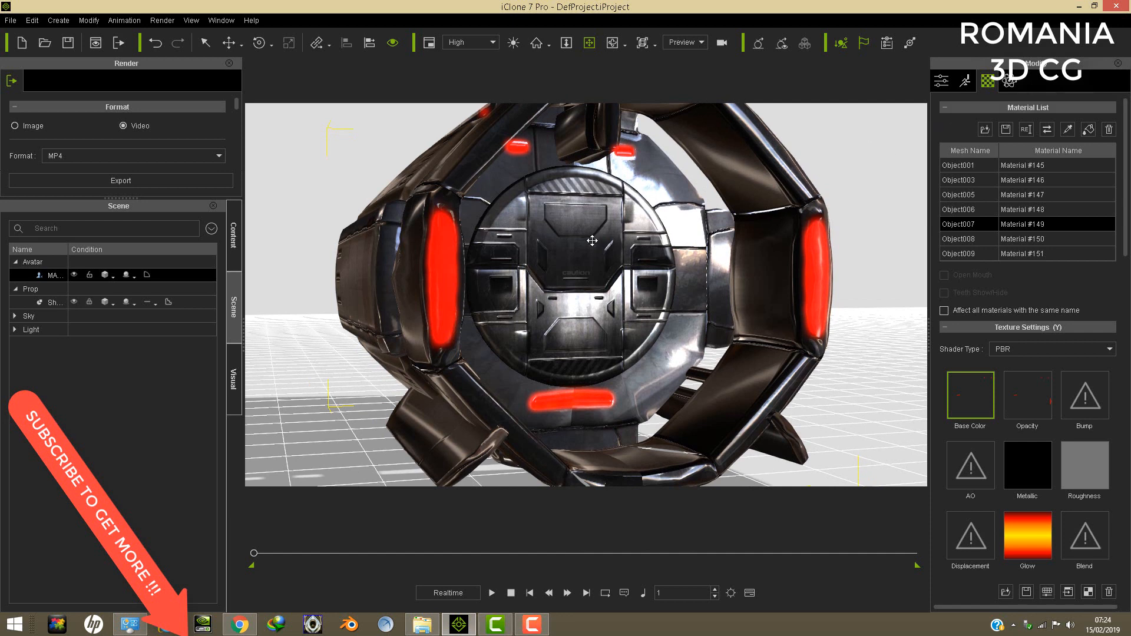
# - Open Edit Motion Layer for the escape pod and enable Bone Edit Mode
pyautogui.click(969, 85)
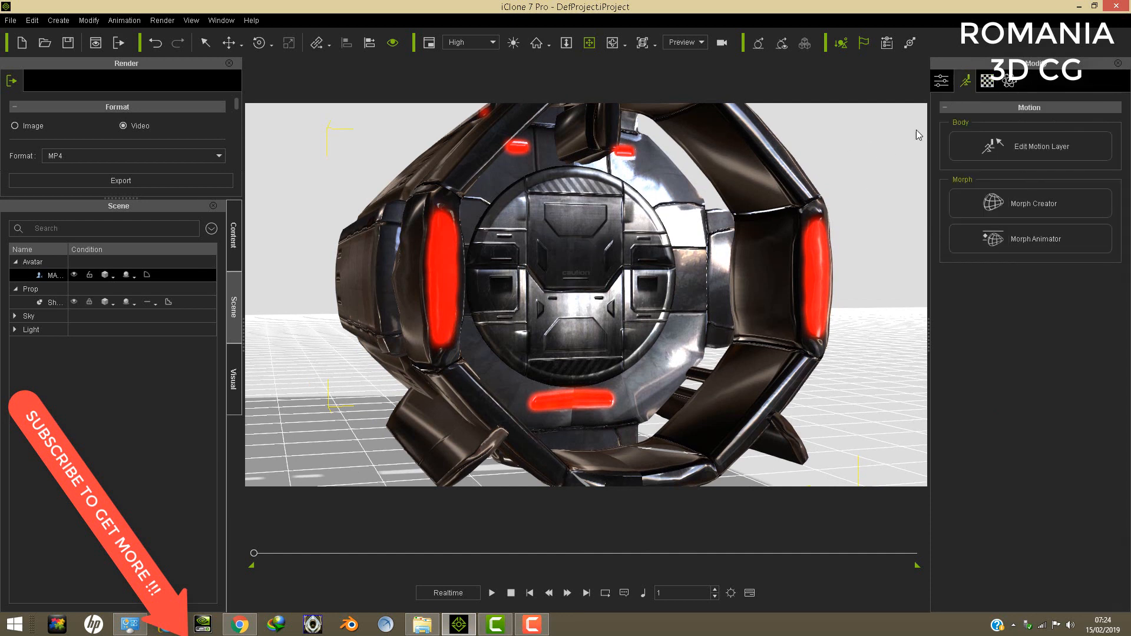
pyautogui.click(1023, 148)
pyautogui.moveTo(609, 306); pyautogui.dragTo(89, 252)
pyautogui.click(218, 282)
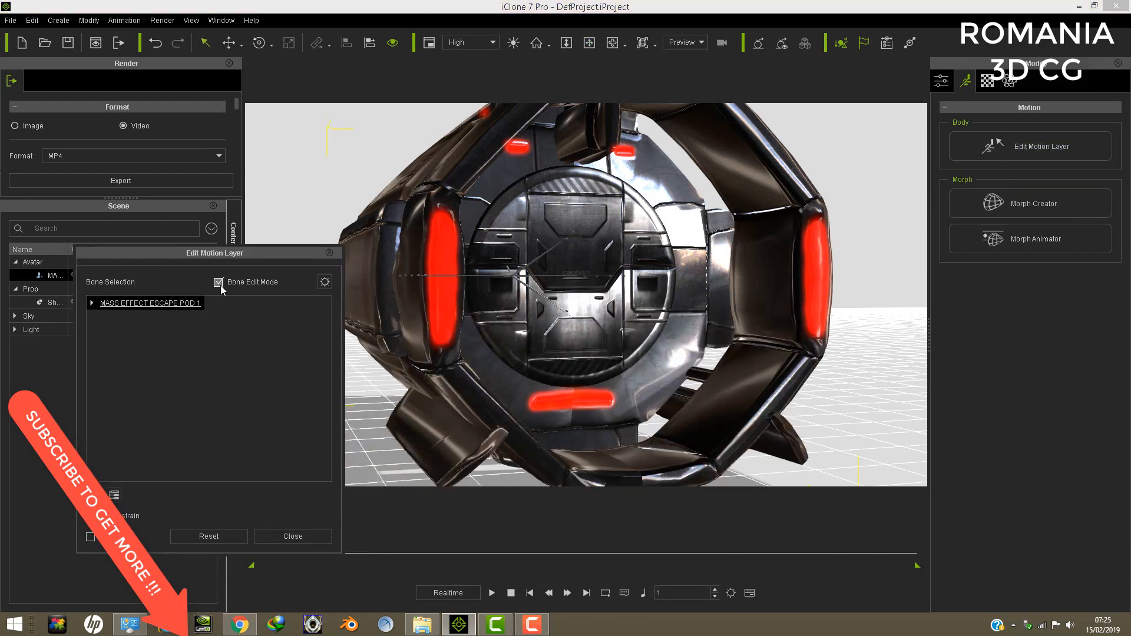
# - Examine the escape pod's bone structure around the hatch and along the side of the hull
pyautogui.scroll(10, 585, 266)
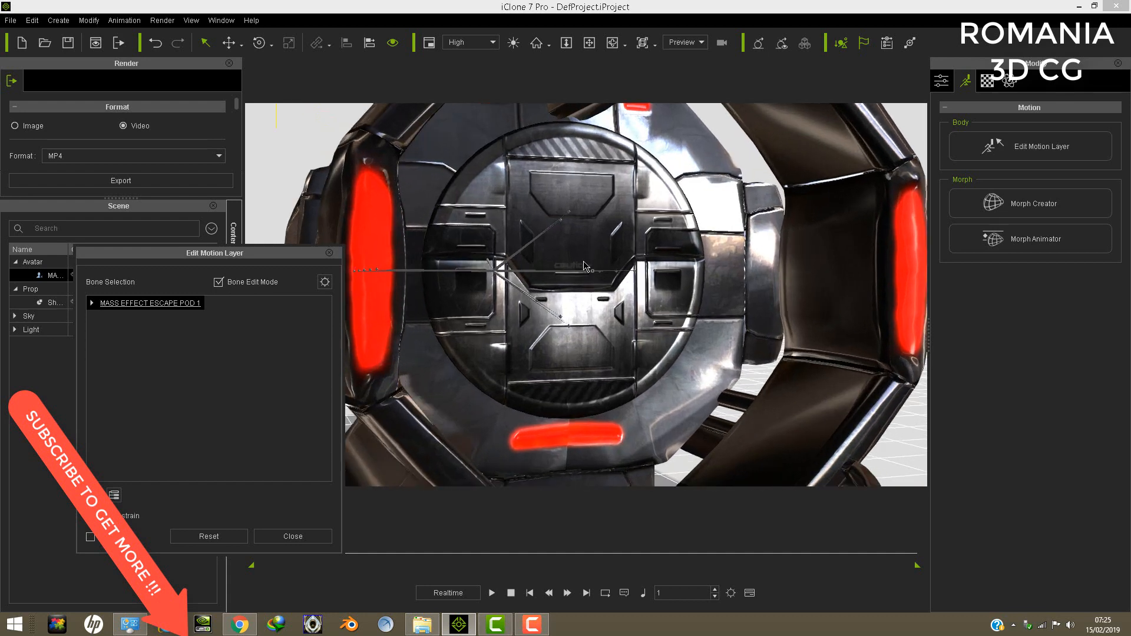
pyautogui.scroll(3, 581, 259)
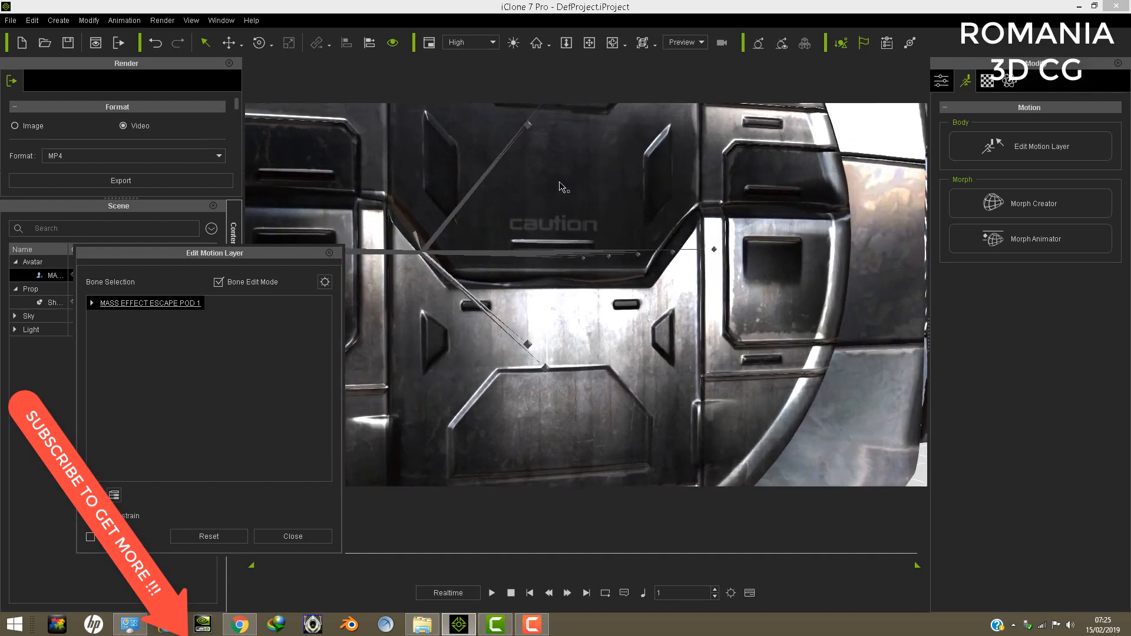
pyautogui.click(586, 43)
pyautogui.moveTo(594, 244); pyautogui.dragTo(712, 257, button='right')
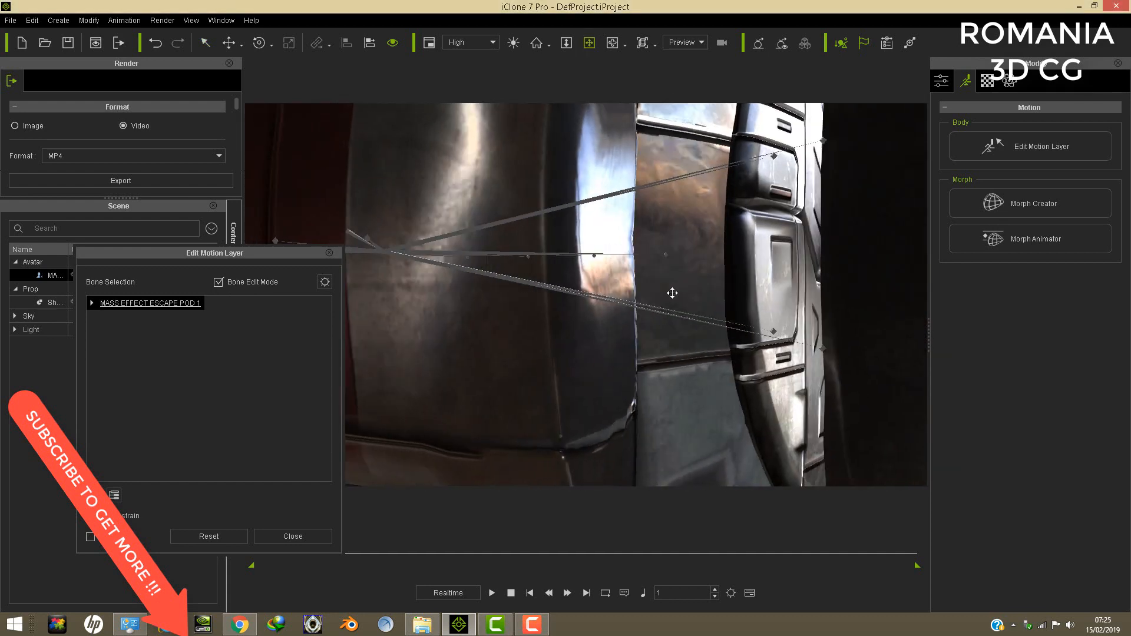
pyautogui.moveTo(672, 292); pyautogui.dragTo(648, 321)
pyautogui.scroll(-7, 682, 285)
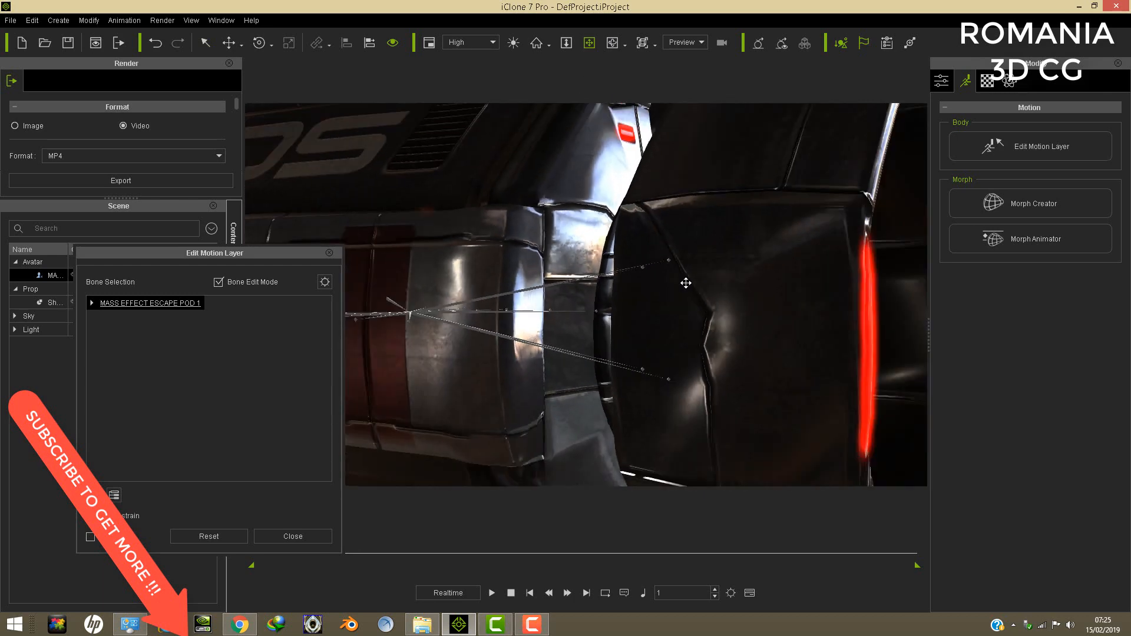
pyautogui.scroll(-4, 685, 282)
pyautogui.moveTo(603, 334); pyautogui.dragTo(725, 322, button='right')
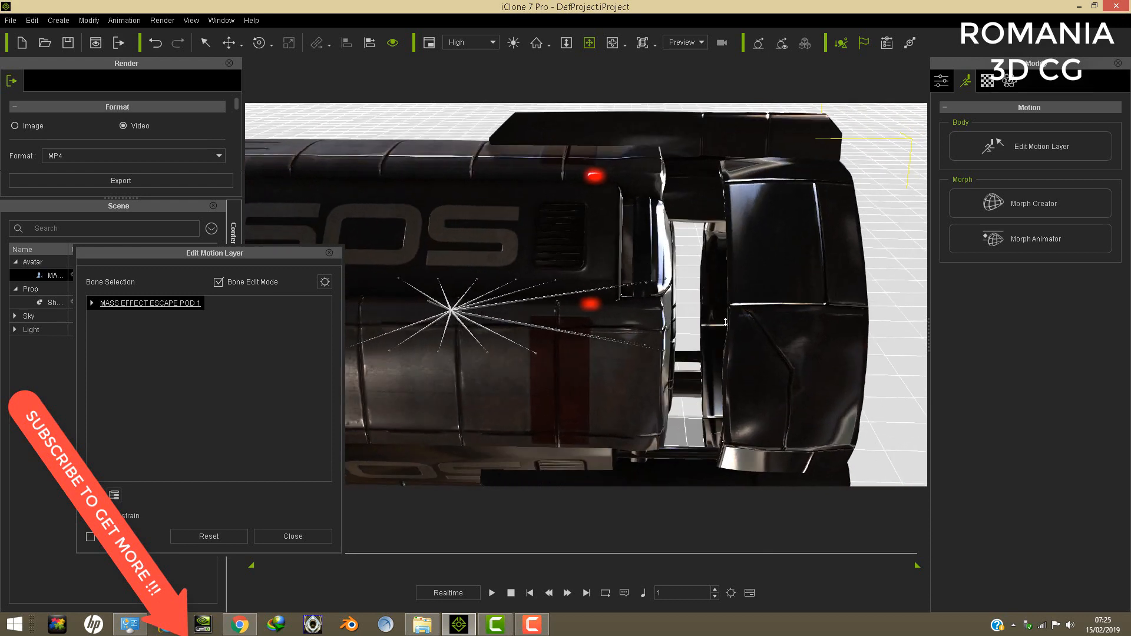
pyautogui.scroll(8, 725, 322)
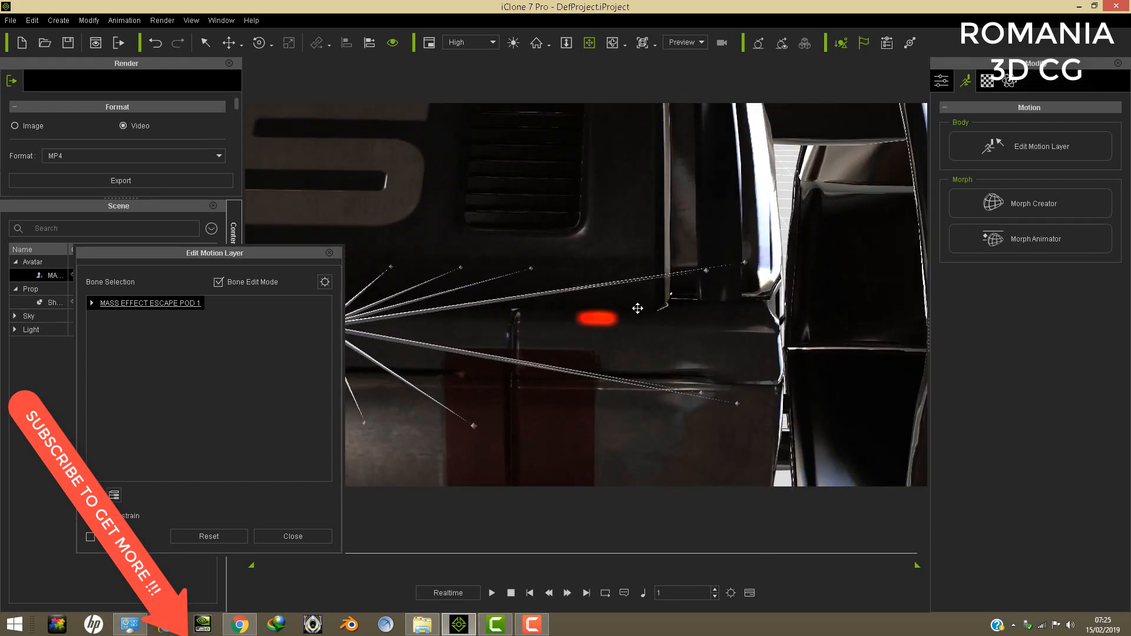
pyautogui.moveTo(637, 308); pyautogui.dragTo(689, 272, button='right')
# - Select the escape pod's InnerDoorUp bone and rotate it behind the caution hatch
pyautogui.click(230, 43)
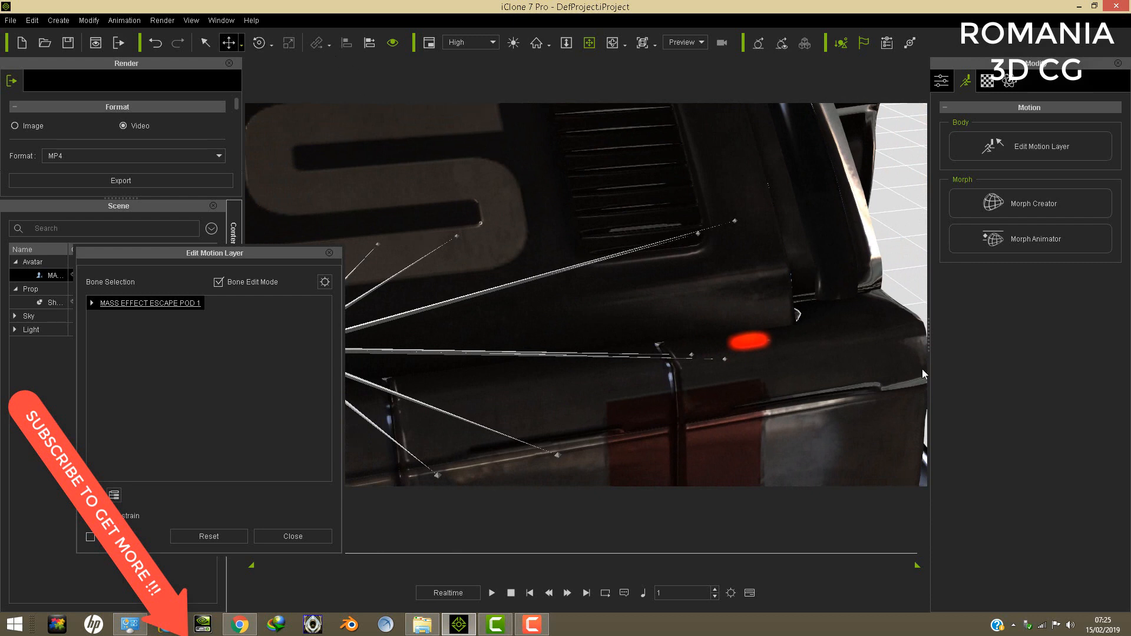
pyautogui.click(734, 220)
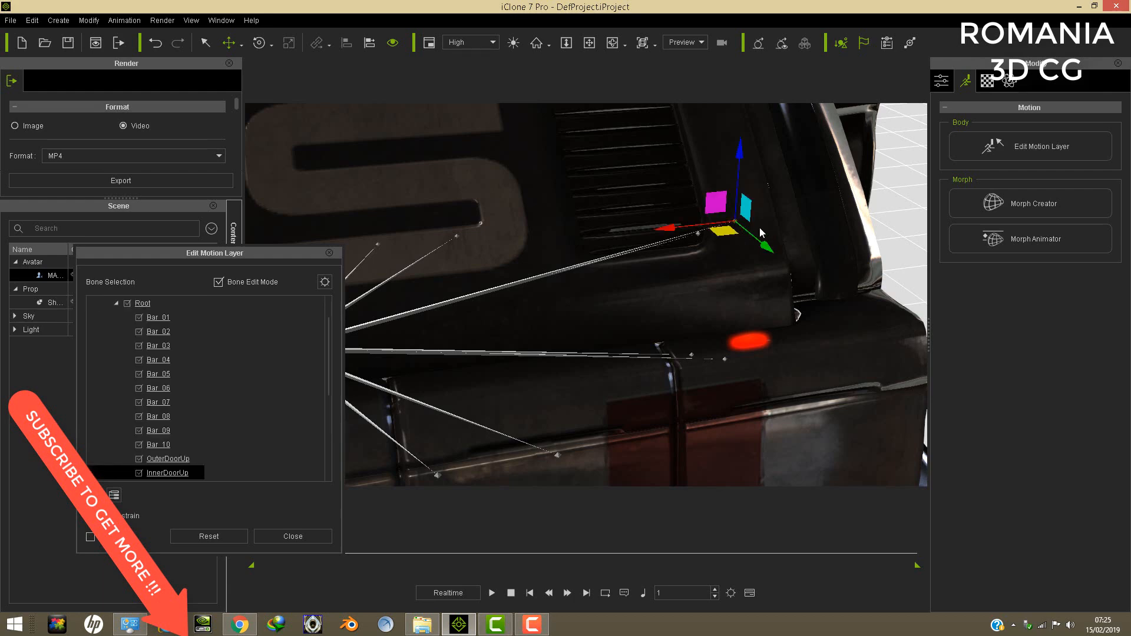
pyautogui.moveTo(702, 228); pyautogui.dragTo(632, 211, button='right')
pyautogui.scroll(-4, 632, 210)
pyautogui.moveTo(645, 276)
pyautogui.mouseDown(button='right')
pyautogui.moveTo(629, 241)
pyautogui.moveTo(620, 129)
pyautogui.moveTo(645, 285)
pyautogui.moveTo(576, 258)
pyautogui.moveTo(563, 320)
pyautogui.mouseUp(button='right')
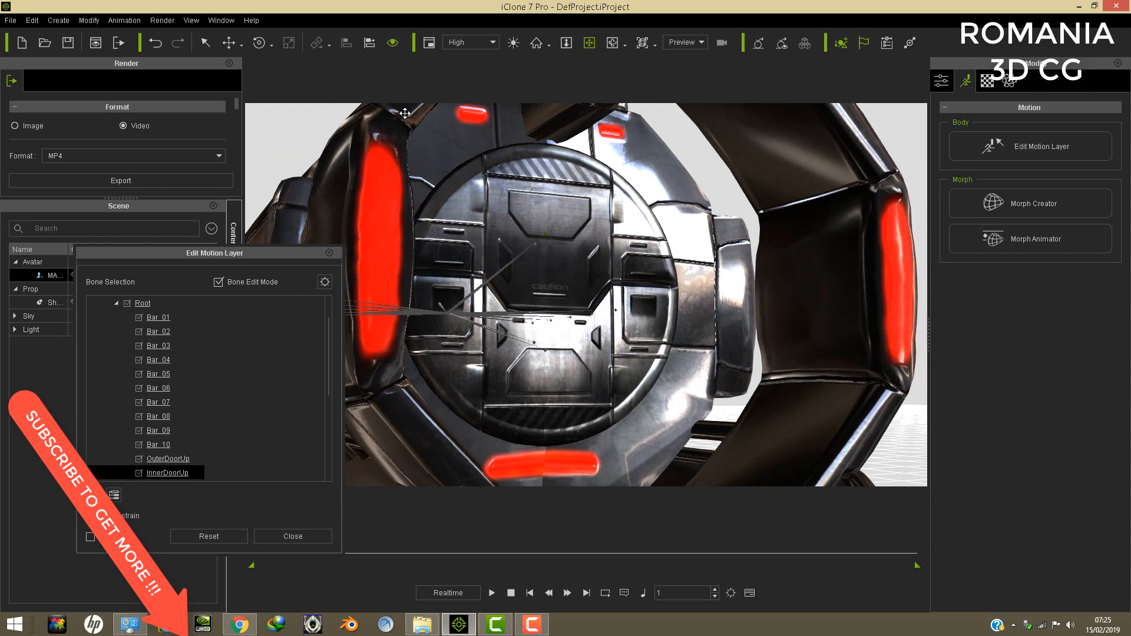
pyautogui.click(259, 42)
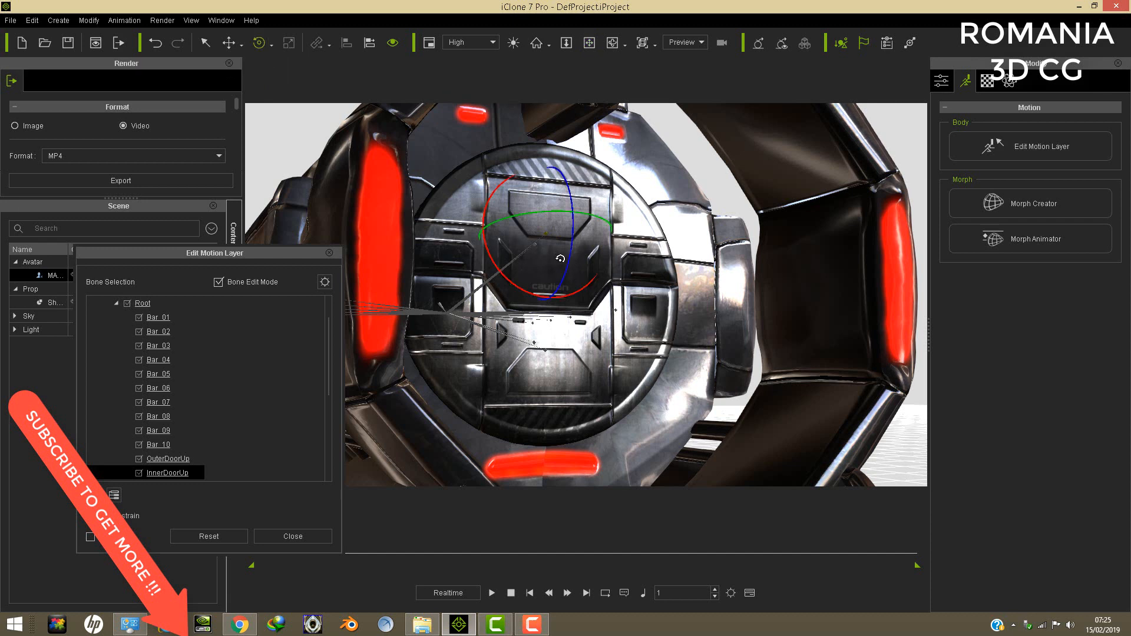
pyautogui.moveTo(567, 280)
pyautogui.mouseDown()
pyautogui.moveTo(565, 407)
pyautogui.moveTo(586, 309)
pyautogui.moveTo(588, 251)
pyautogui.moveTo(573, 252)
pyautogui.mouseUp()
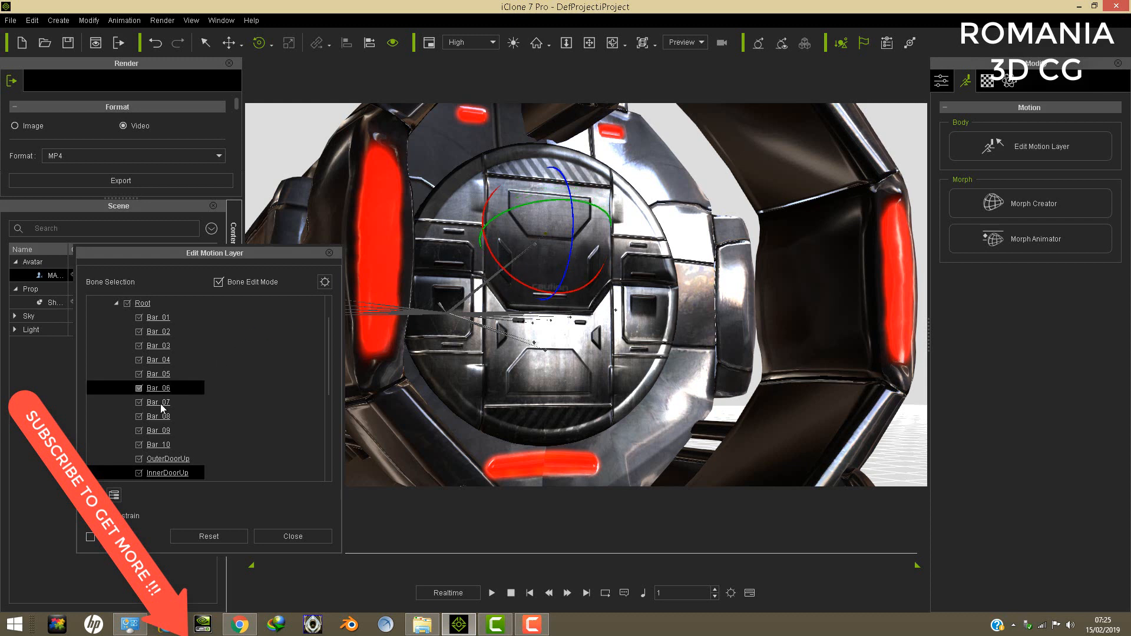
# - Rotate the OuterDoorUp bone to swing the upper outer hatch open, then rotate the InnerDoorUp bone behind it
pyautogui.click(177, 459)
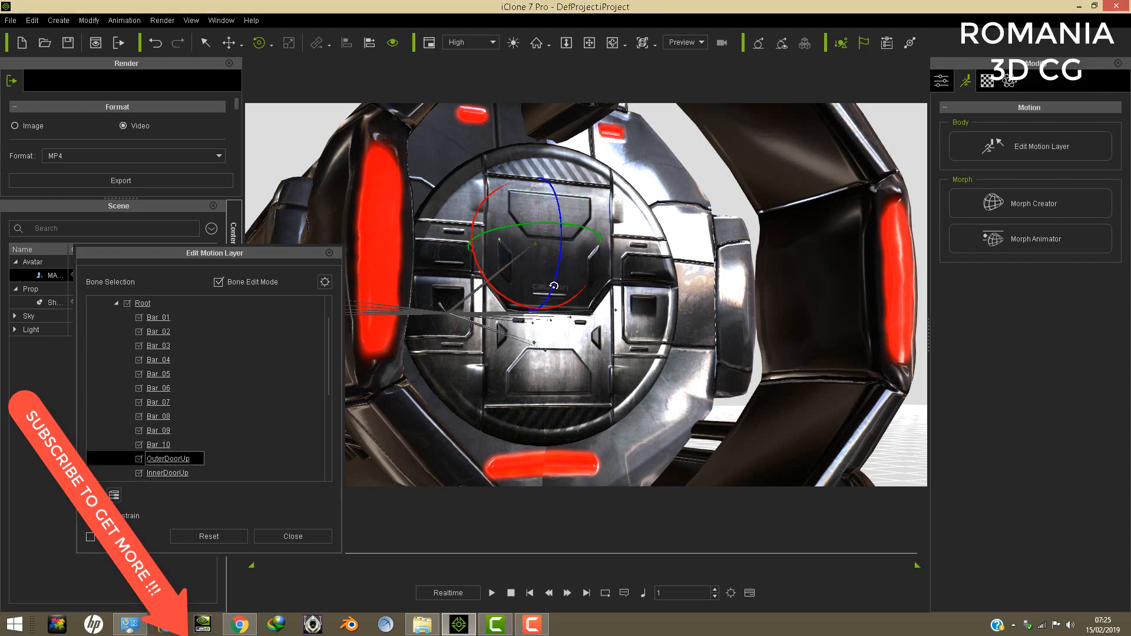
pyautogui.moveTo(553, 298); pyautogui.dragTo(592, 281)
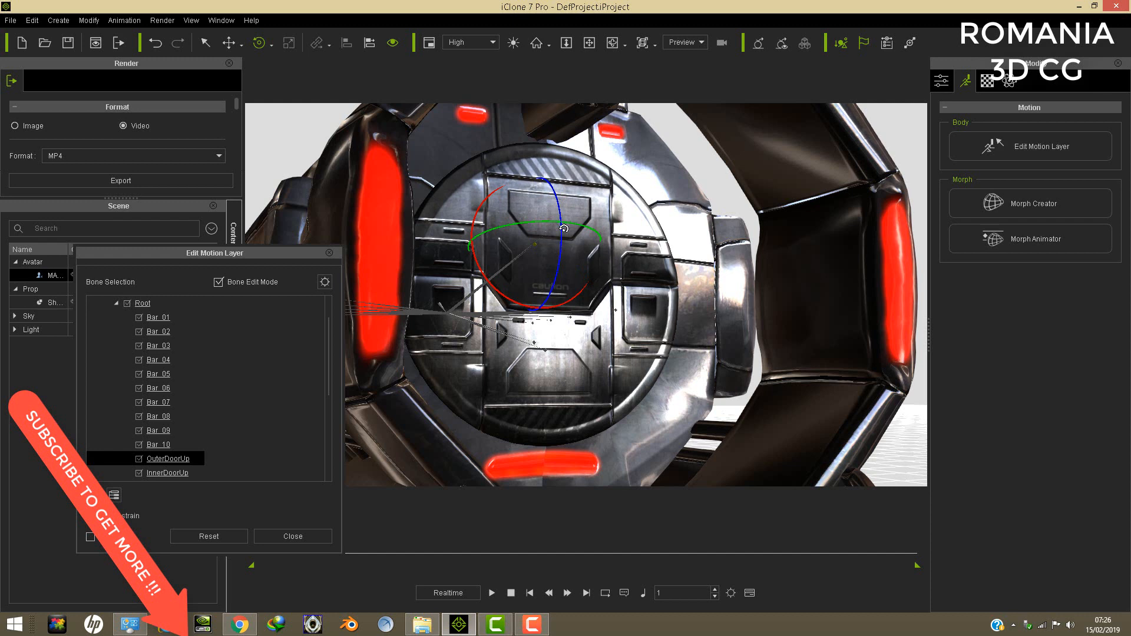
pyautogui.moveTo(564, 228); pyautogui.dragTo(565, 210)
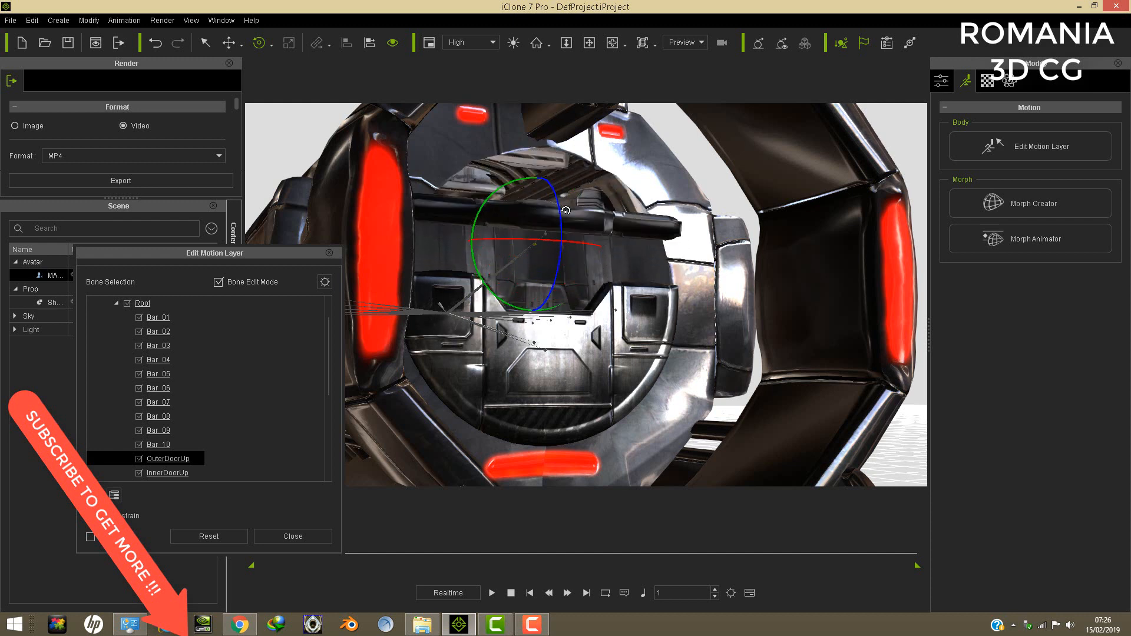
pyautogui.click(174, 473)
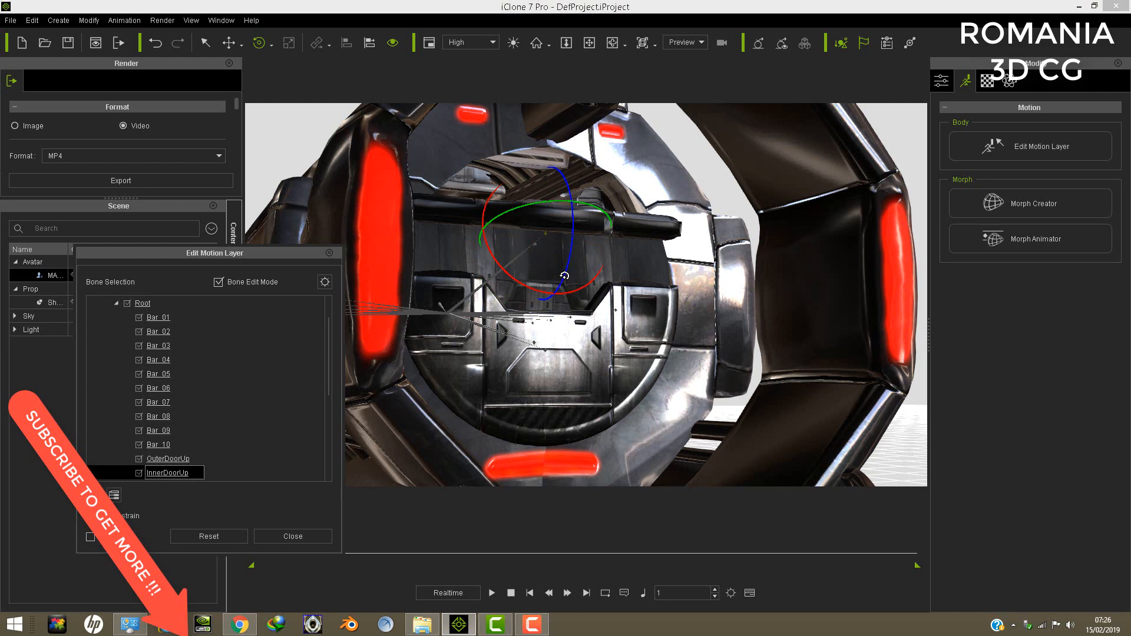
pyautogui.moveTo(565, 275); pyautogui.dragTo(552, 255)
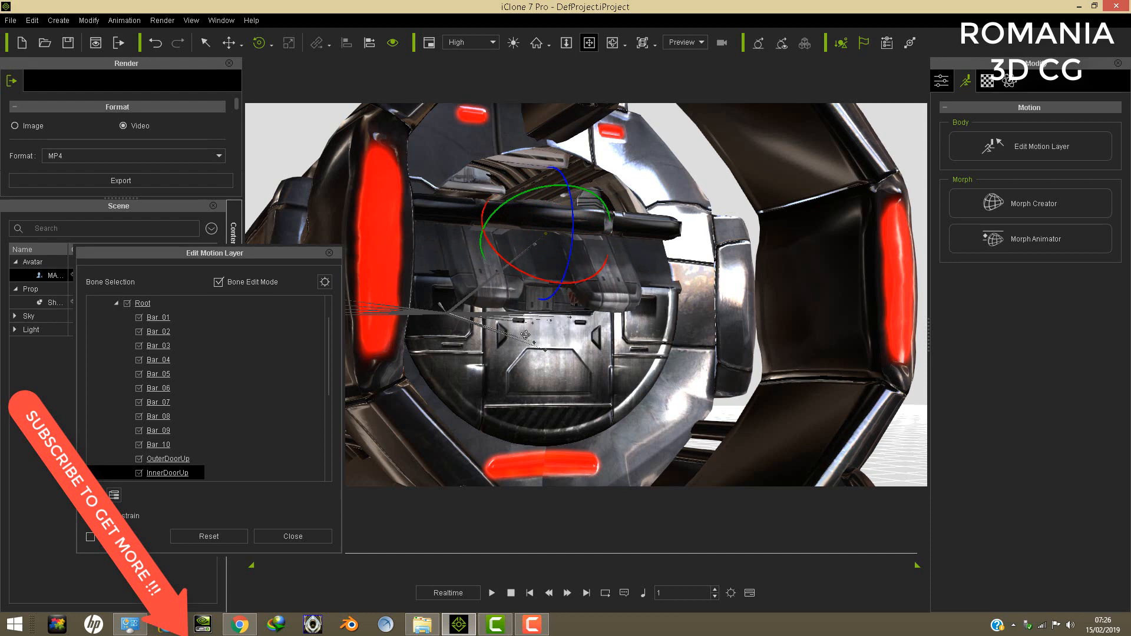
# - Close Edit Motion Layer and delete the escape pod from the scene
pyautogui.moveTo(526, 335); pyautogui.dragTo(598, 231, button='right')
pyautogui.scroll(-3, 696, 354)
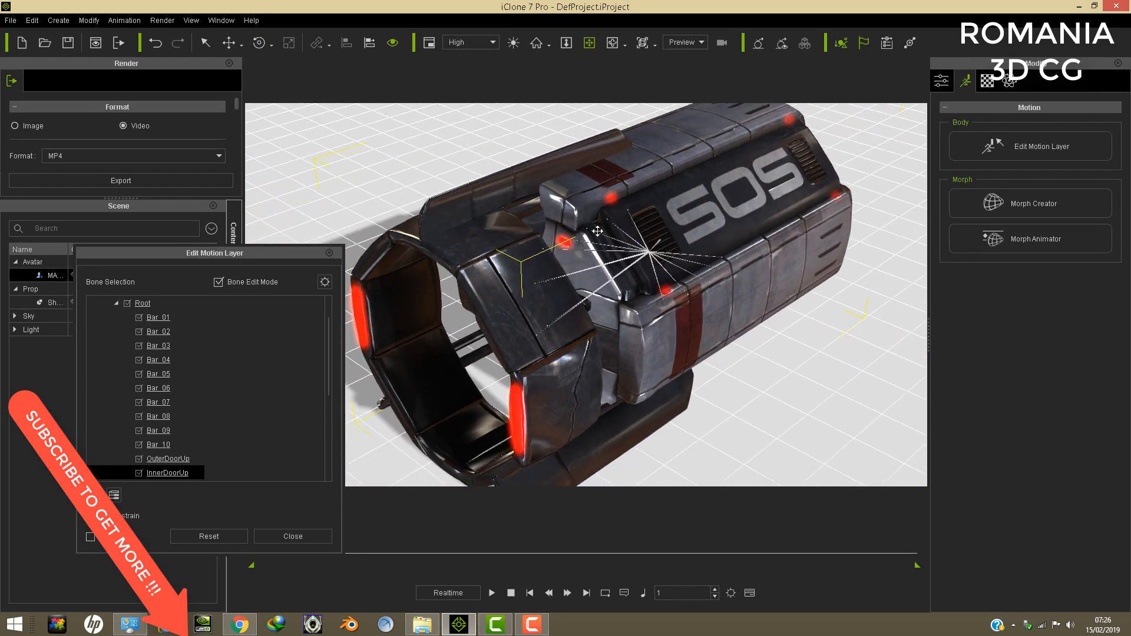
pyautogui.click(332, 251)
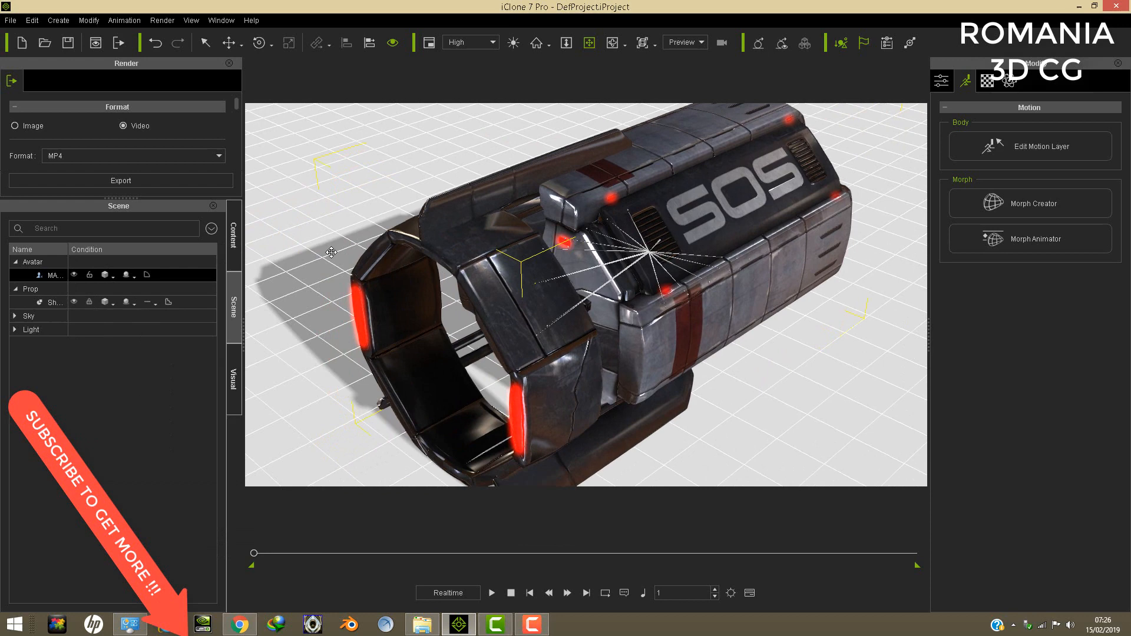
pyautogui.click(31, 20)
pyautogui.click(55, 71)
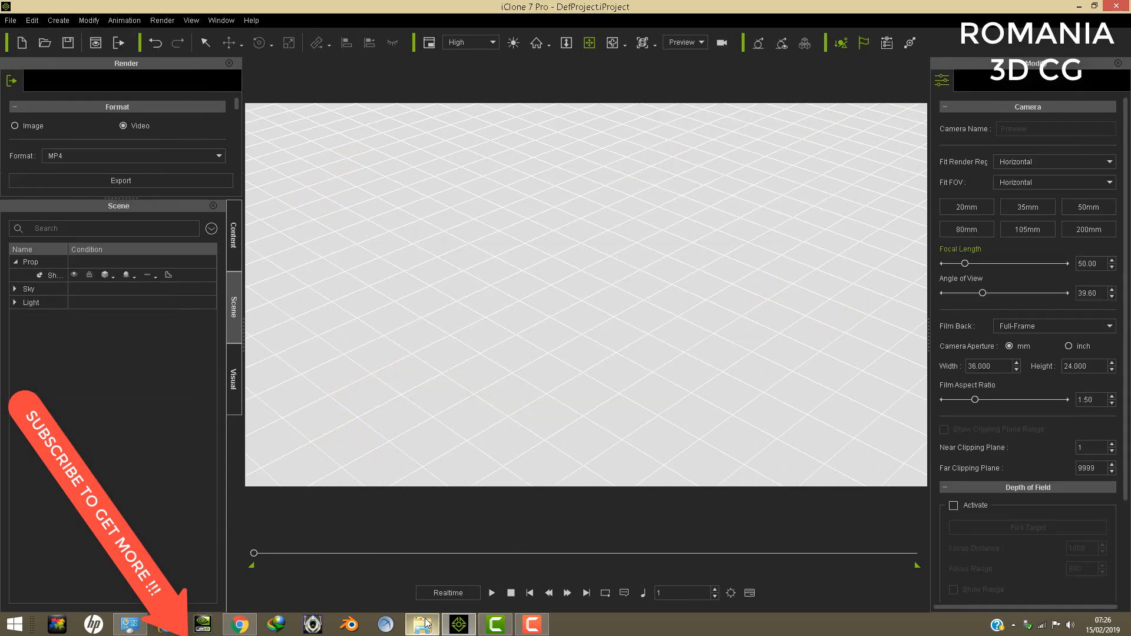
# - Load the M3 DESTROYER CLASS A avatar from the M3 SFF PACK folder into the iClone scene
pyautogui.click(422, 624)
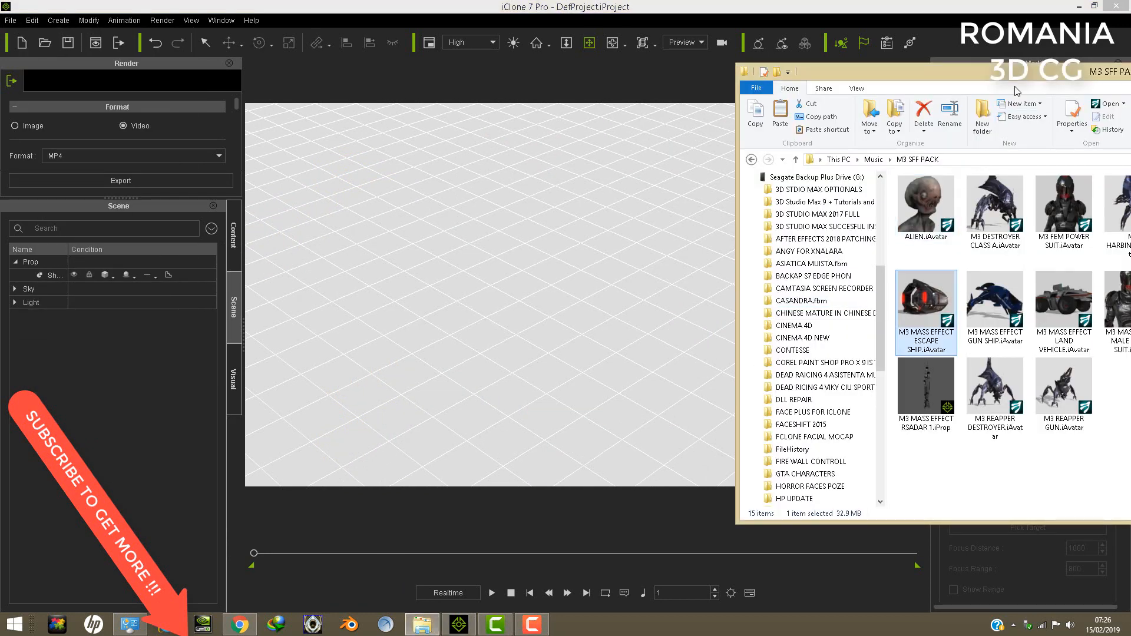
pyautogui.moveTo(942, 71); pyautogui.dragTo(721, 71)
pyautogui.click(900, 247)
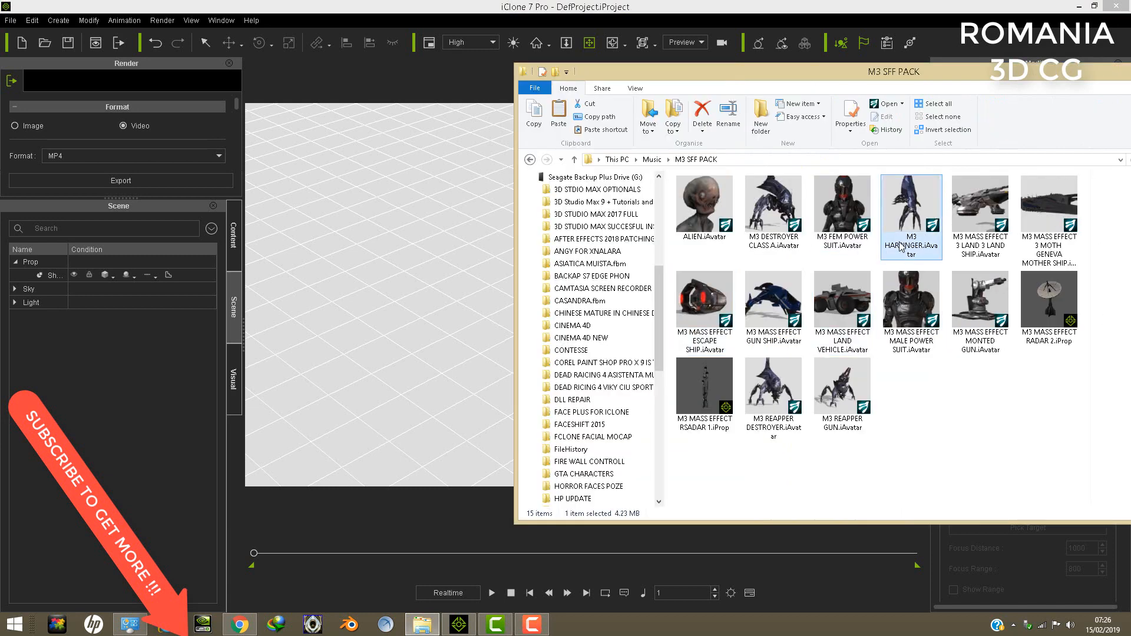
pyautogui.moveTo(900, 247)
pyautogui.mouseDown()
pyautogui.moveTo(618, 362)
pyautogui.moveTo(922, 244)
pyautogui.mouseUp()
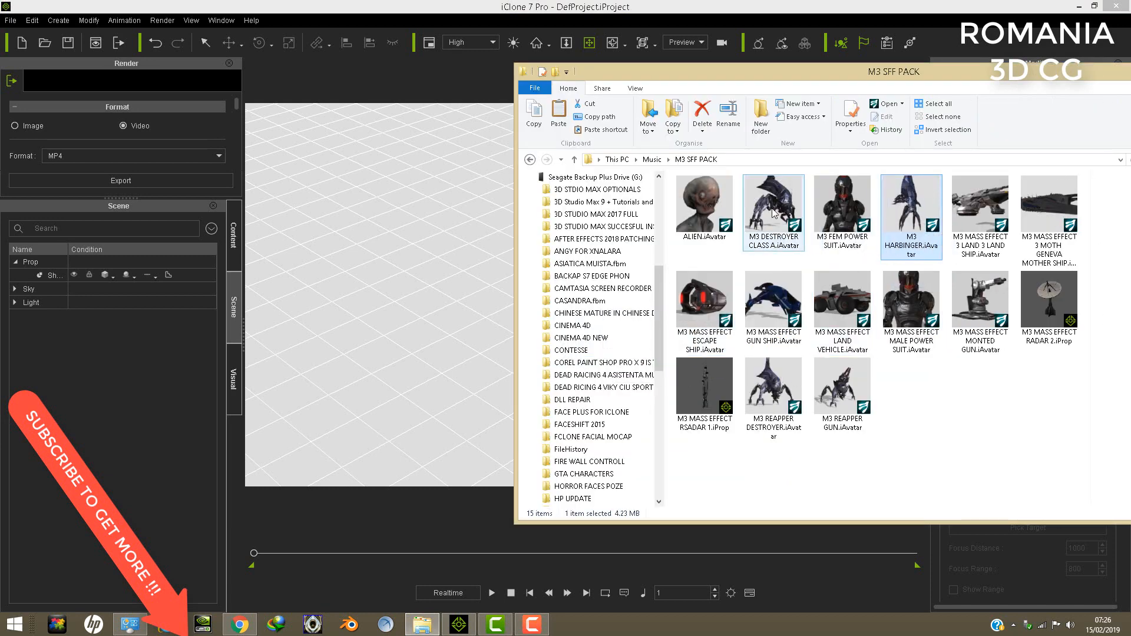
pyautogui.moveTo(860, 223); pyautogui.dragTo(475, 351)
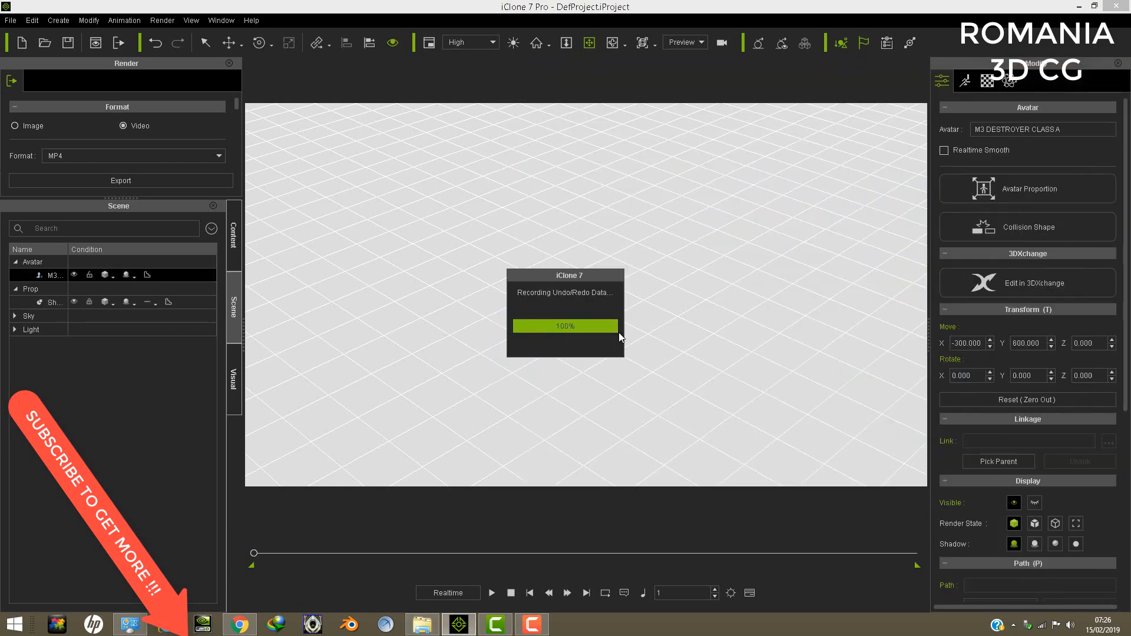
# - Examine the destroyer's legs, claws, head and glowing purple lights from several angles
pyautogui.moveTo(587, 287)
pyautogui.mouseDown(button='right')
pyautogui.moveTo(594, 229)
pyautogui.moveTo(605, 286)
pyautogui.mouseUp(button='right')
pyautogui.moveTo(595, 329); pyautogui.dragTo(638, 206, button='right')
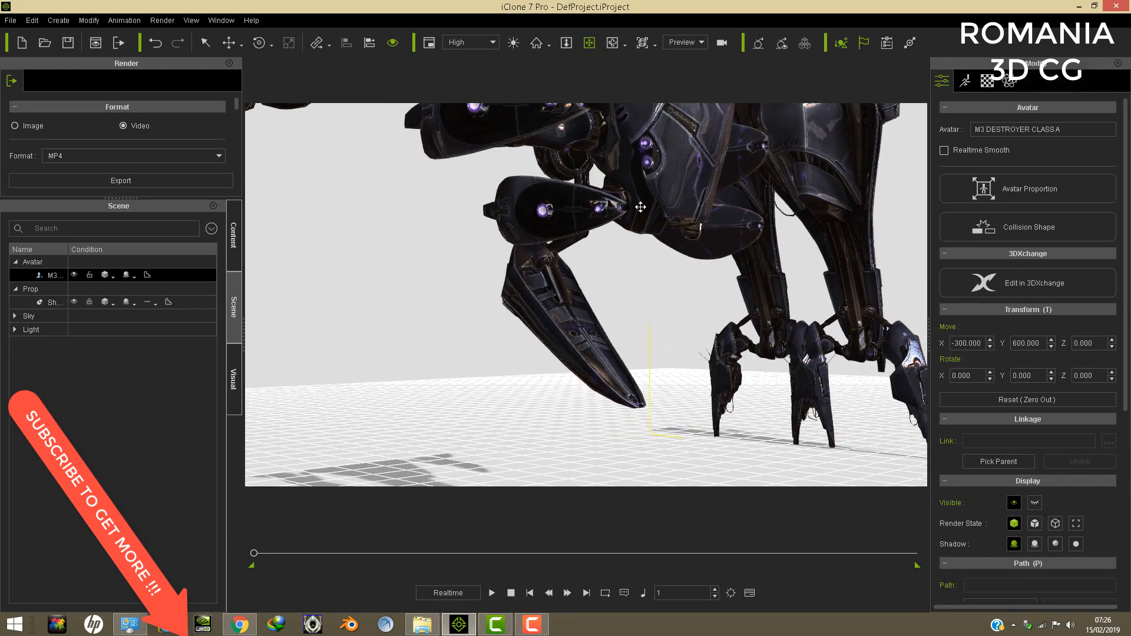
pyautogui.moveTo(639, 207); pyautogui.dragTo(503, 412)
pyautogui.moveTo(502, 412); pyautogui.dragTo(586, 265, button='right')
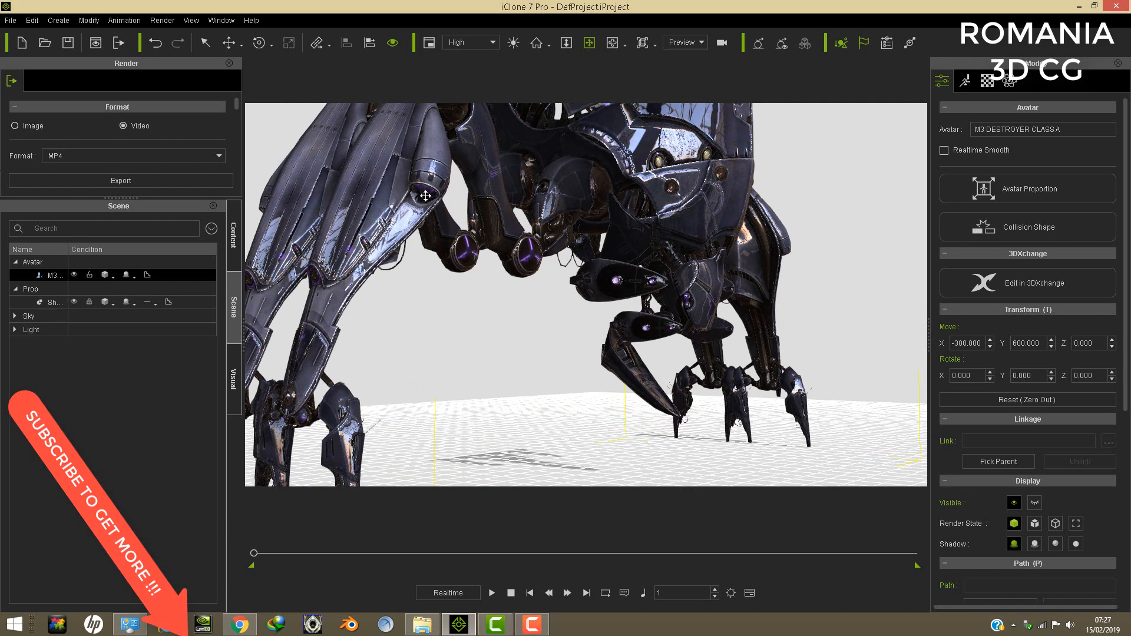
pyautogui.moveTo(425, 196); pyautogui.dragTo(460, 198, button='right')
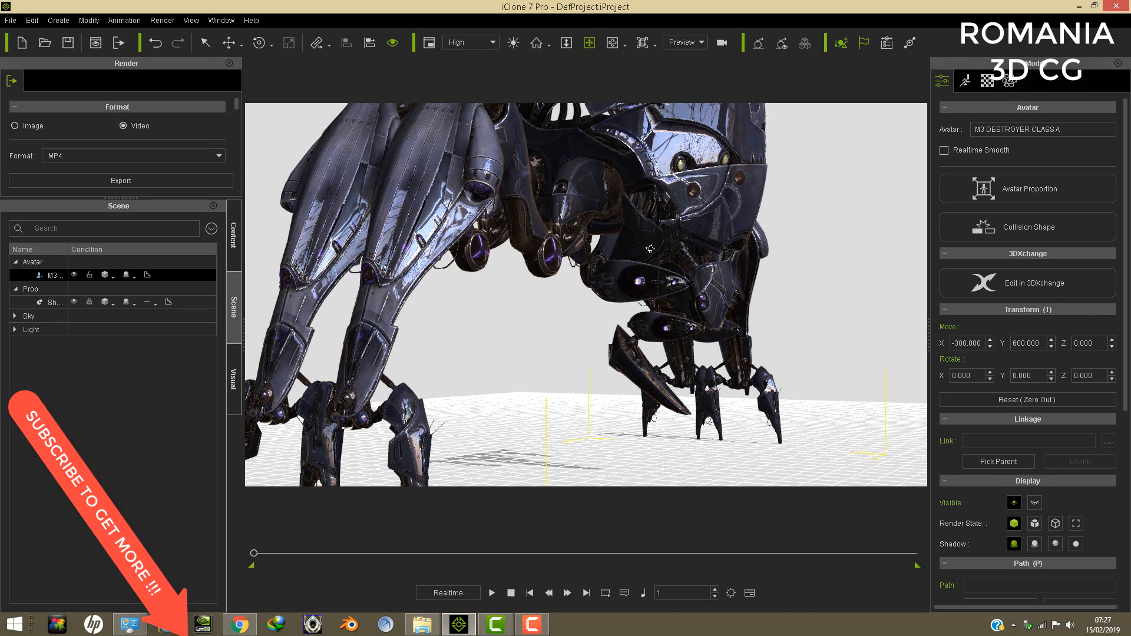
pyautogui.moveTo(650, 248); pyautogui.dragTo(639, 321, button='right')
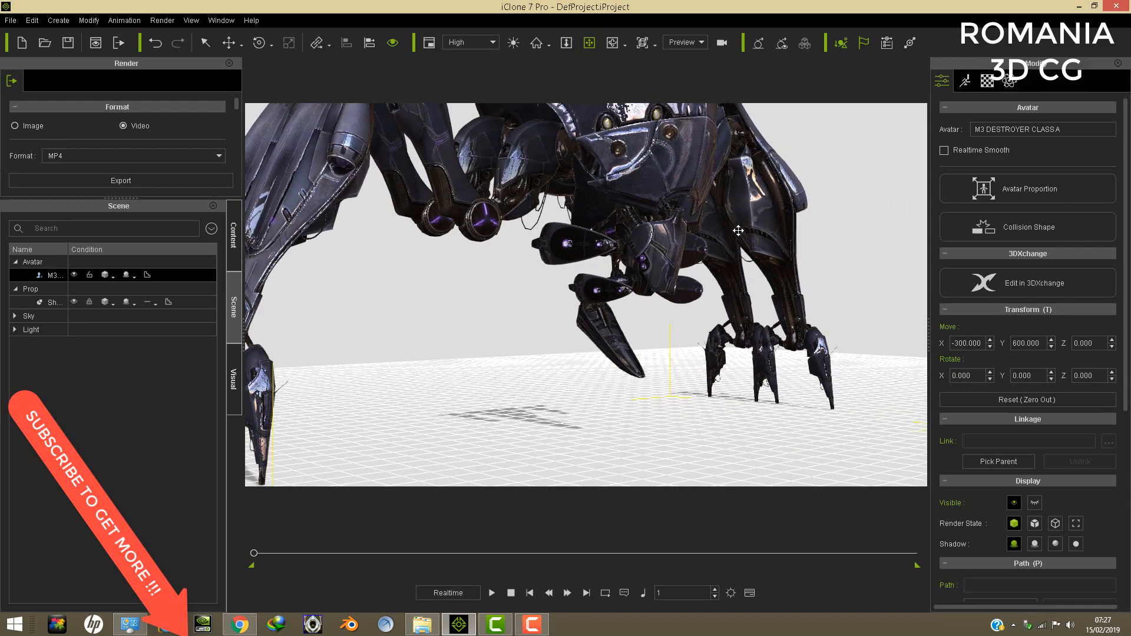
pyautogui.moveTo(738, 230); pyautogui.dragTo(697, 316, button='right')
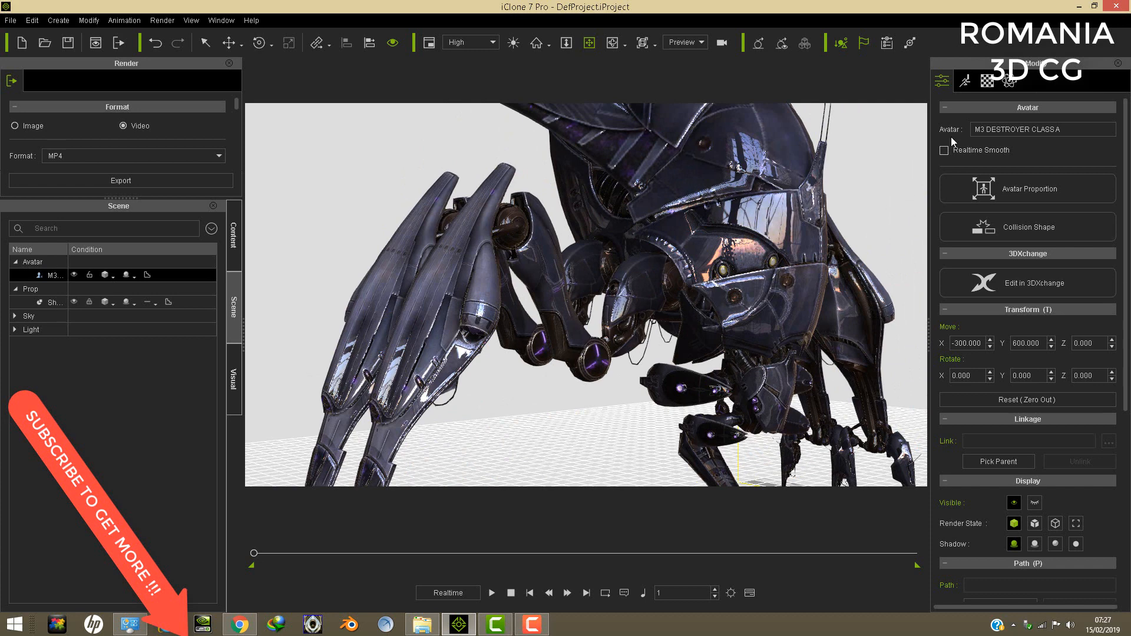
# - Open Edit Motion Layer for the destroyer and expand its bone tree down to the RootNode(0) children
pyautogui.click(968, 81)
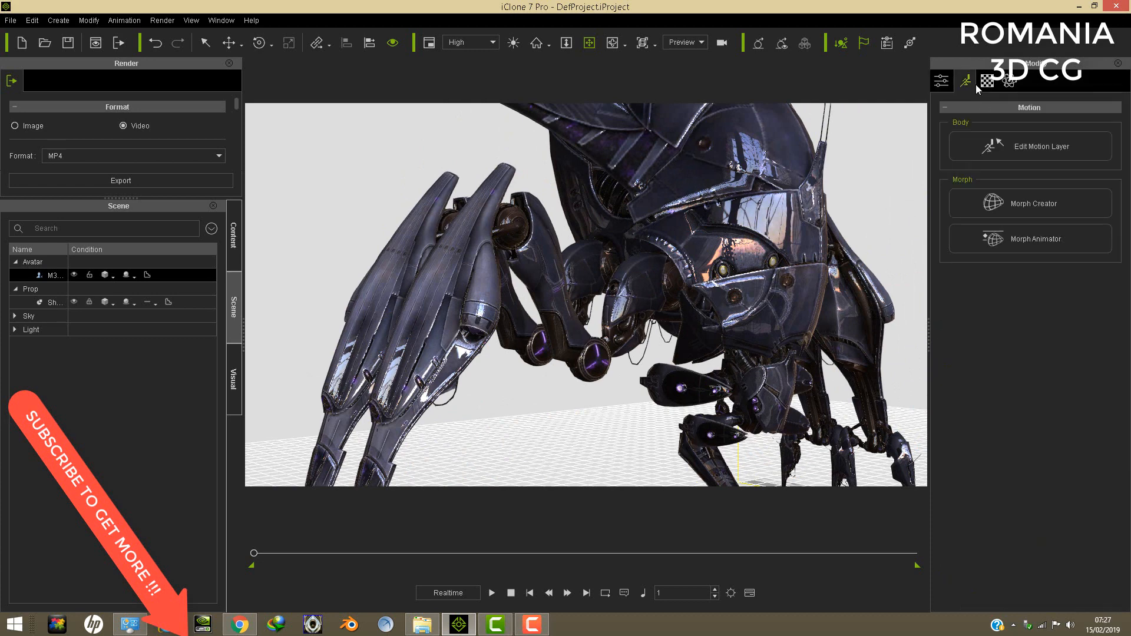
pyautogui.click(1055, 146)
pyautogui.click(90, 303)
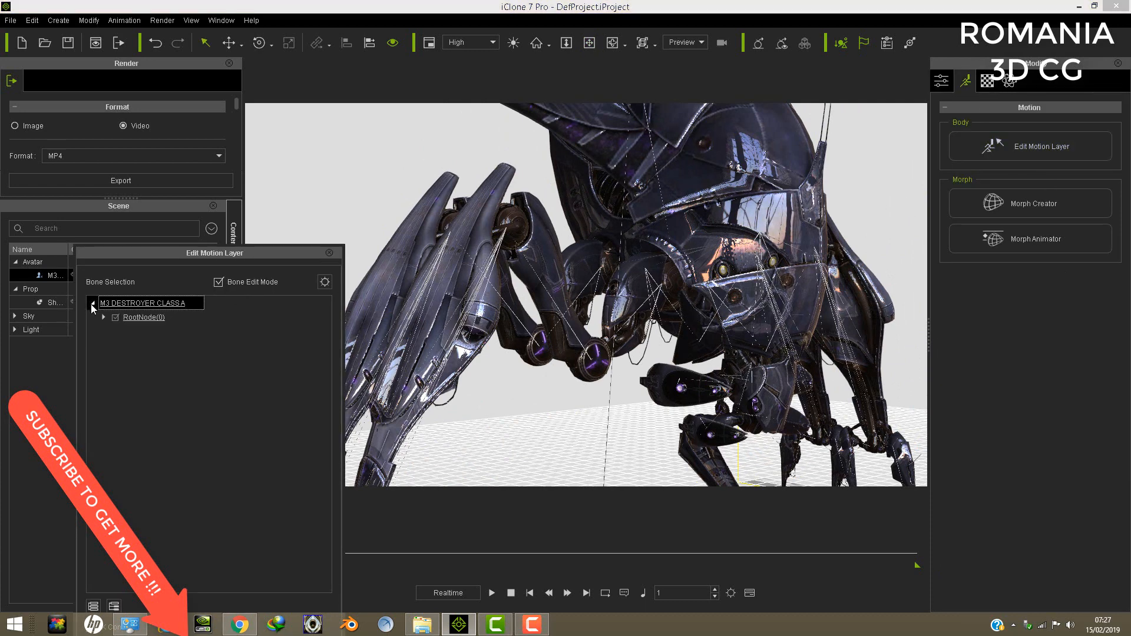
pyautogui.click(104, 317)
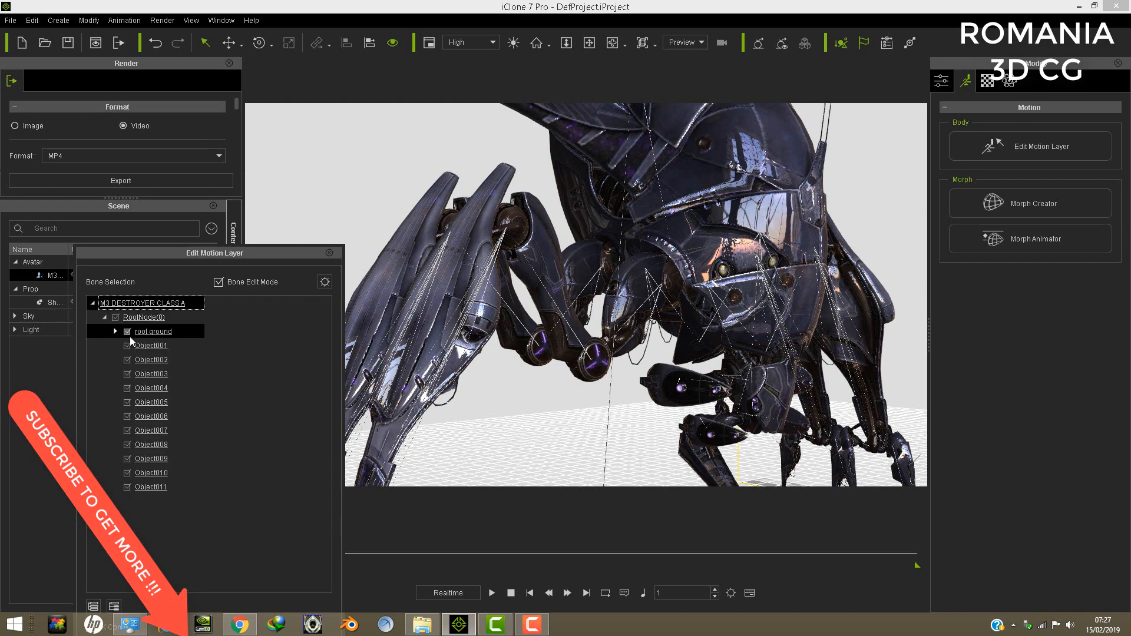
# - Try to rotate the destroyer's leg front right tip bone
pyautogui.click(485, 257)
pyautogui.scroll(-5, 538, 284)
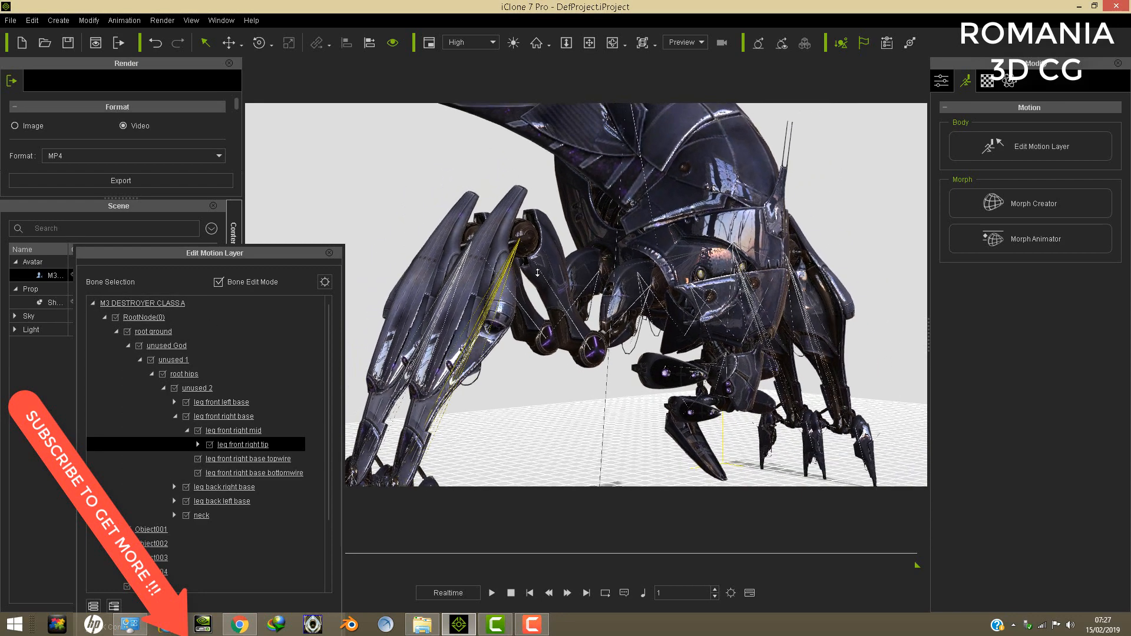
pyautogui.click(258, 43)
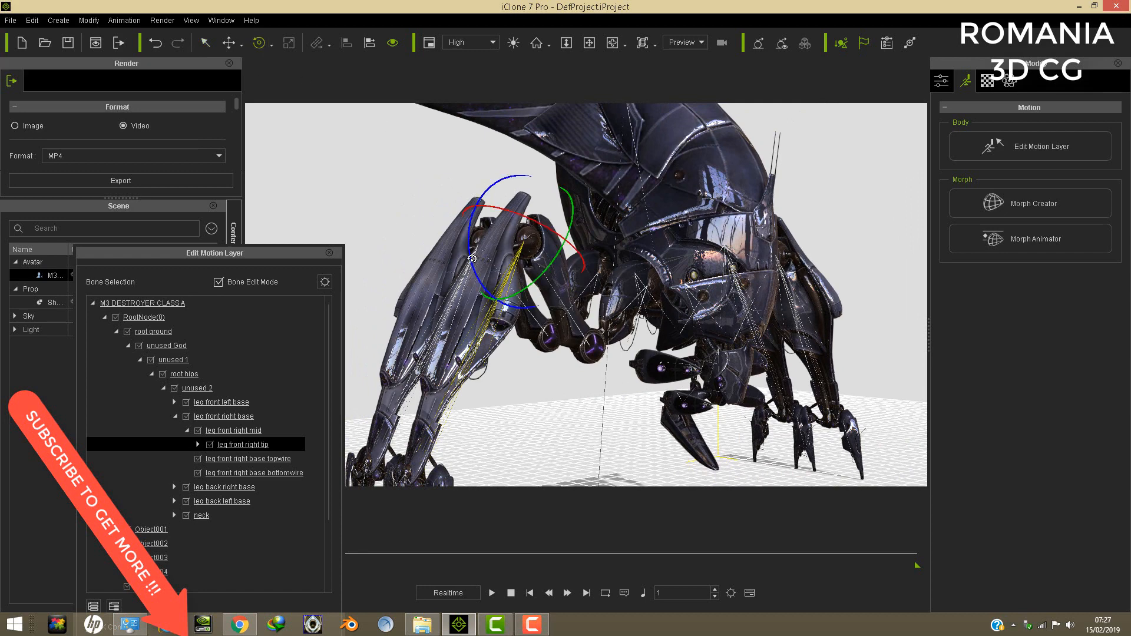
pyautogui.moveTo(471, 258); pyautogui.dragTo(513, 264)
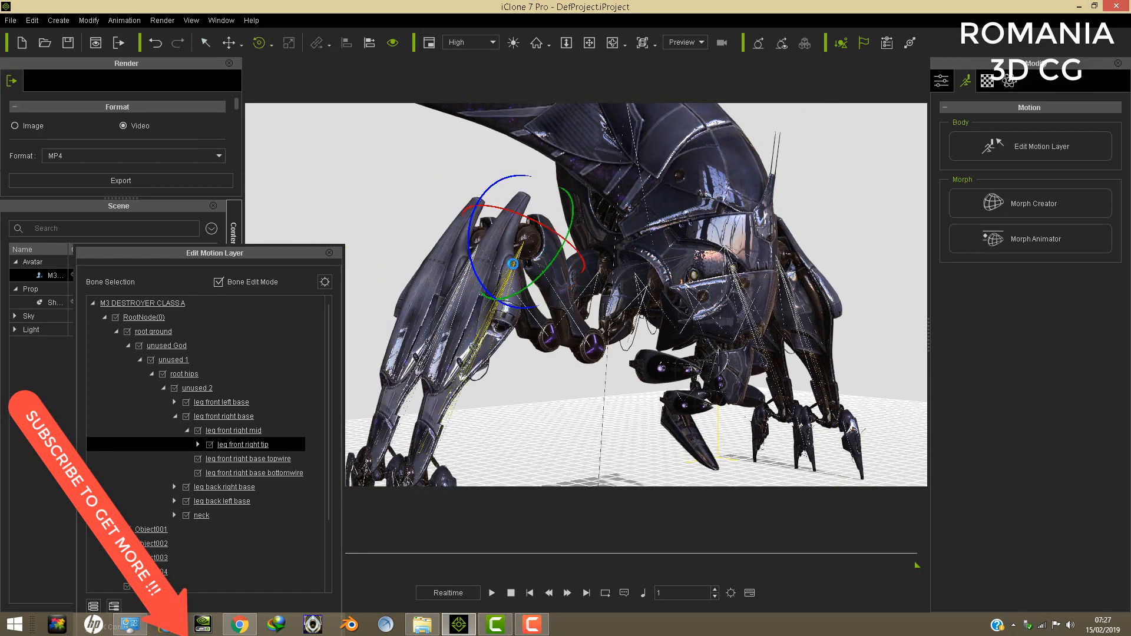
# - Rotate the leg front right mid bone to swing the destroyer's front right lower leg inward under the body
pyautogui.click(566, 312)
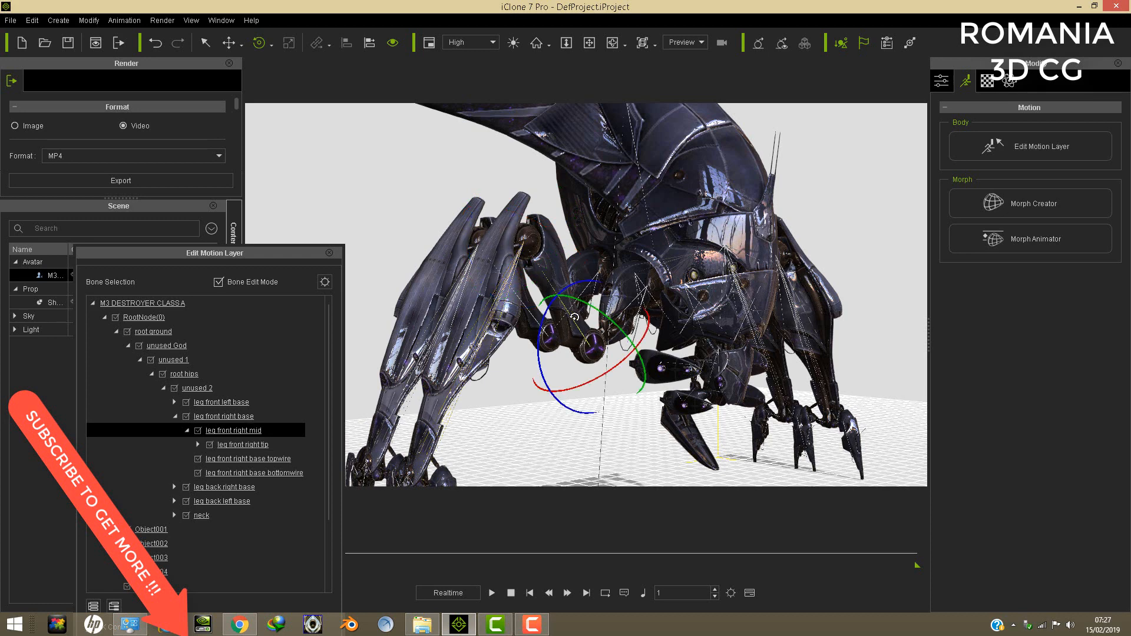
pyautogui.moveTo(612, 319); pyautogui.dragTo(638, 355)
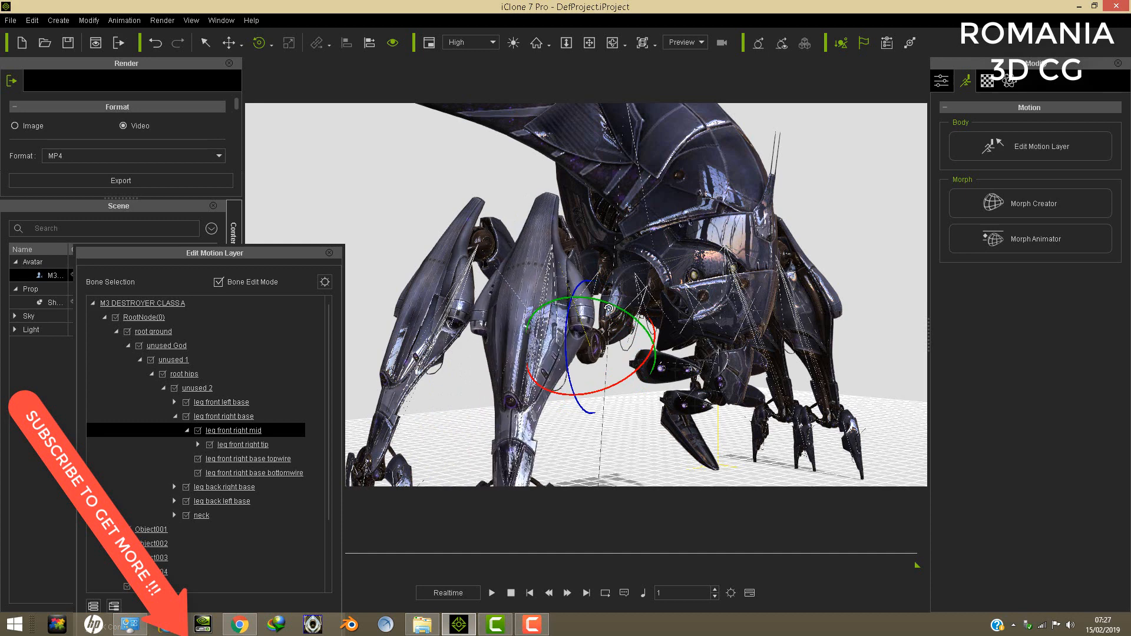
pyautogui.moveTo(609, 309); pyautogui.dragTo(614, 310)
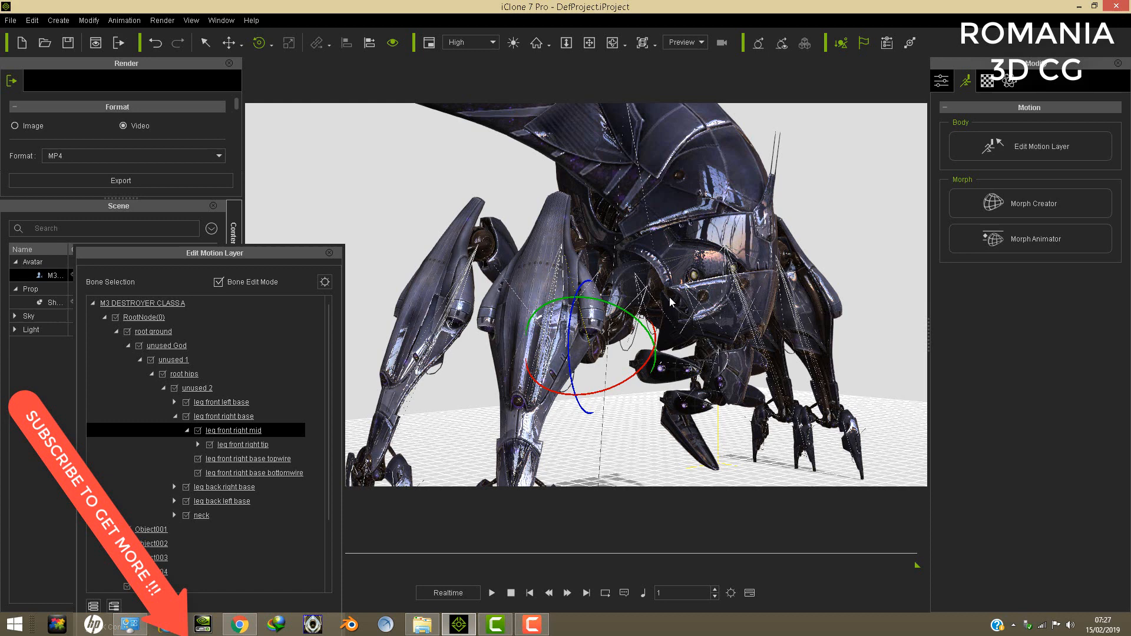
# - Frame the destroyer's posed legs, move the Edit Motion Layer window clear of the undo controls and undo the last bone rotation
pyautogui.click(589, 42)
pyautogui.moveTo(648, 214); pyautogui.dragTo(647, 192)
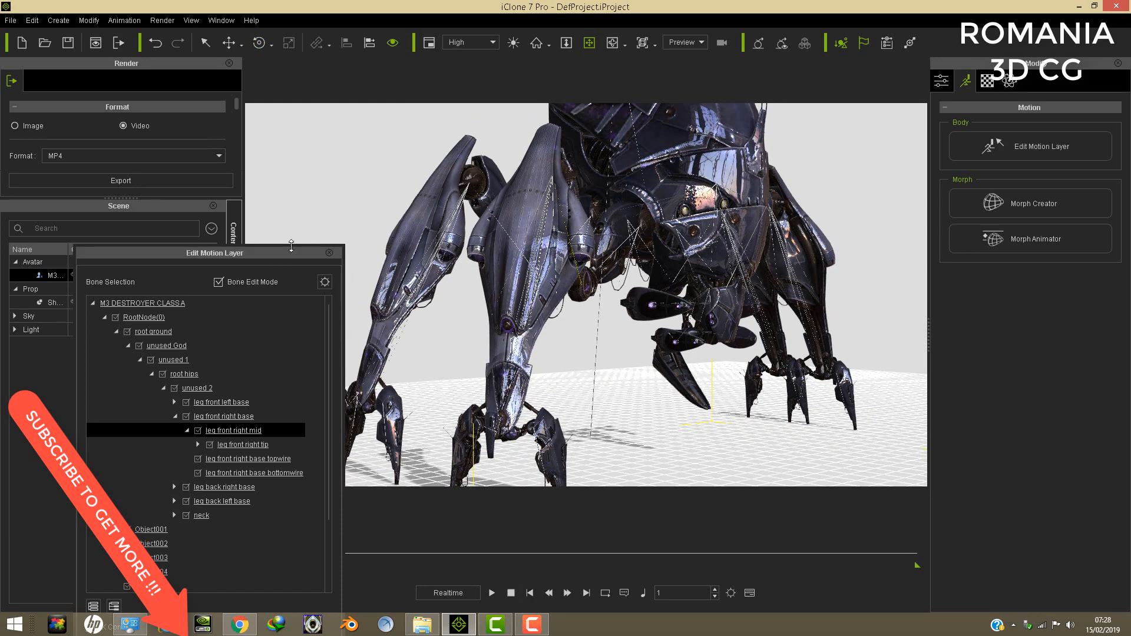
pyautogui.moveTo(292, 253); pyautogui.dragTo(251, 47)
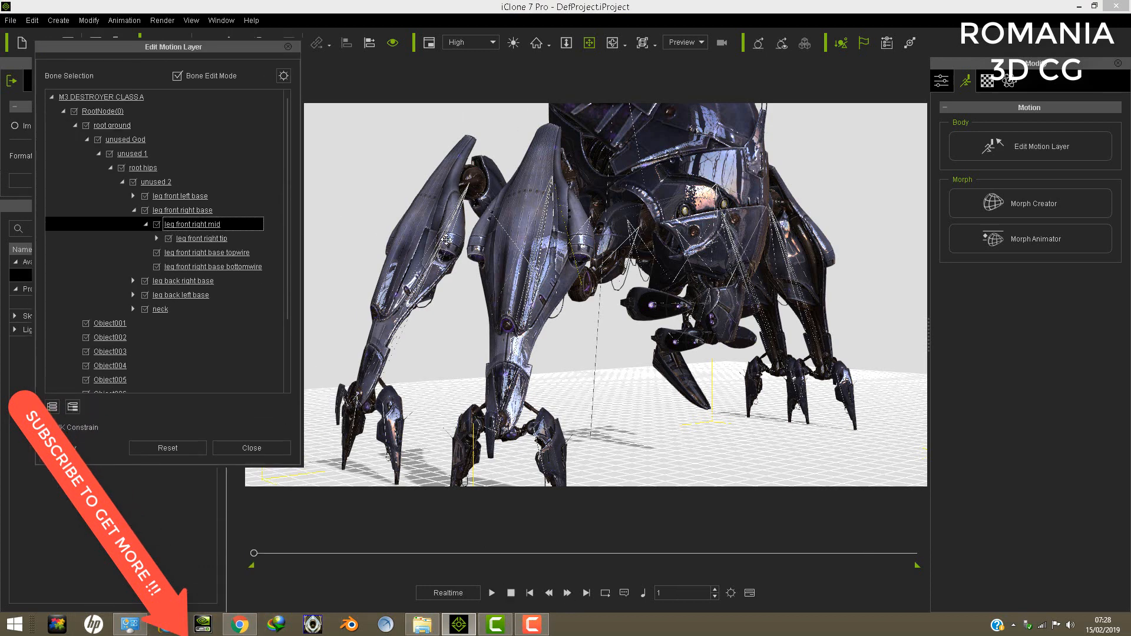
pyautogui.moveTo(243, 50); pyautogui.dragTo(215, 118)
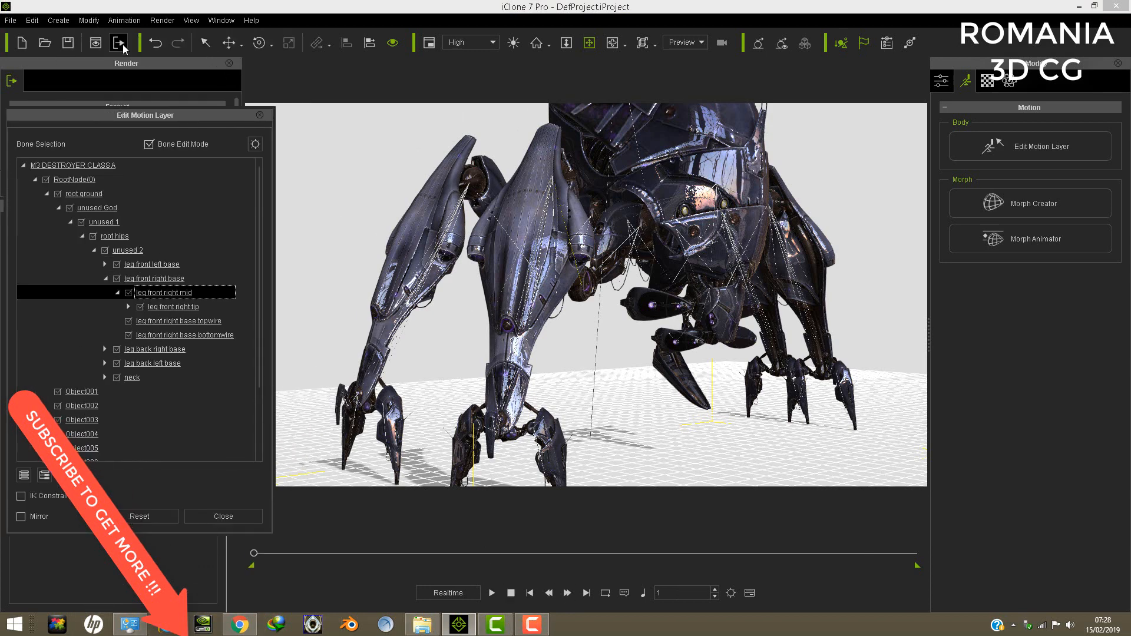
pyautogui.click(155, 42)
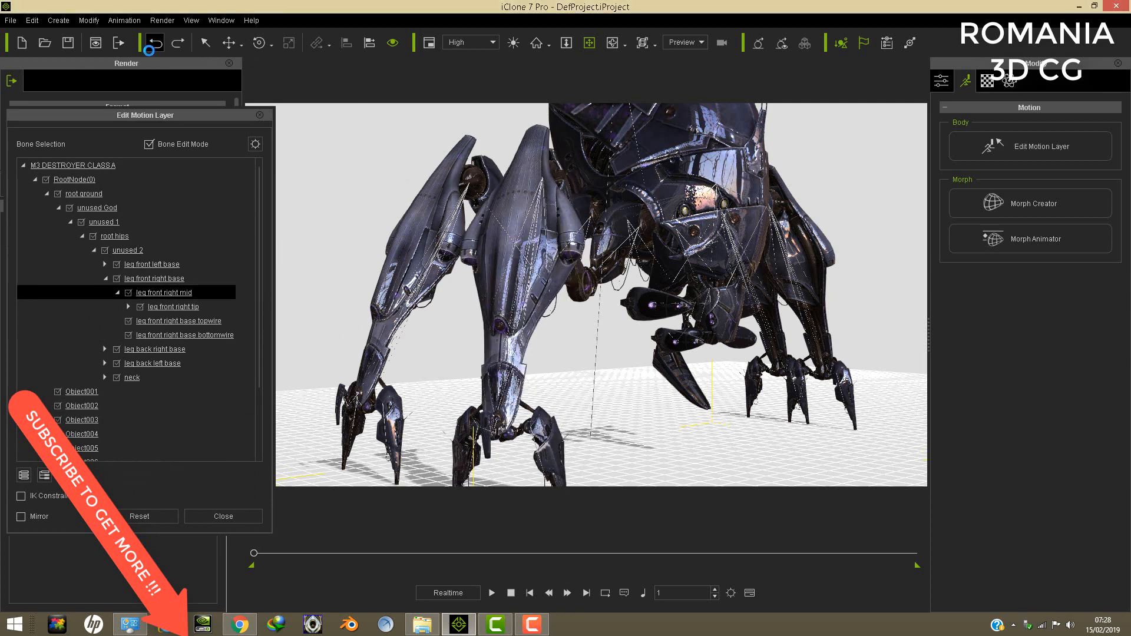
# - Undo the earlier leg rotation, play forward to frame 42 and rotate the leg front right mid bone to swing the lower leg inward
pyautogui.click(149, 51)
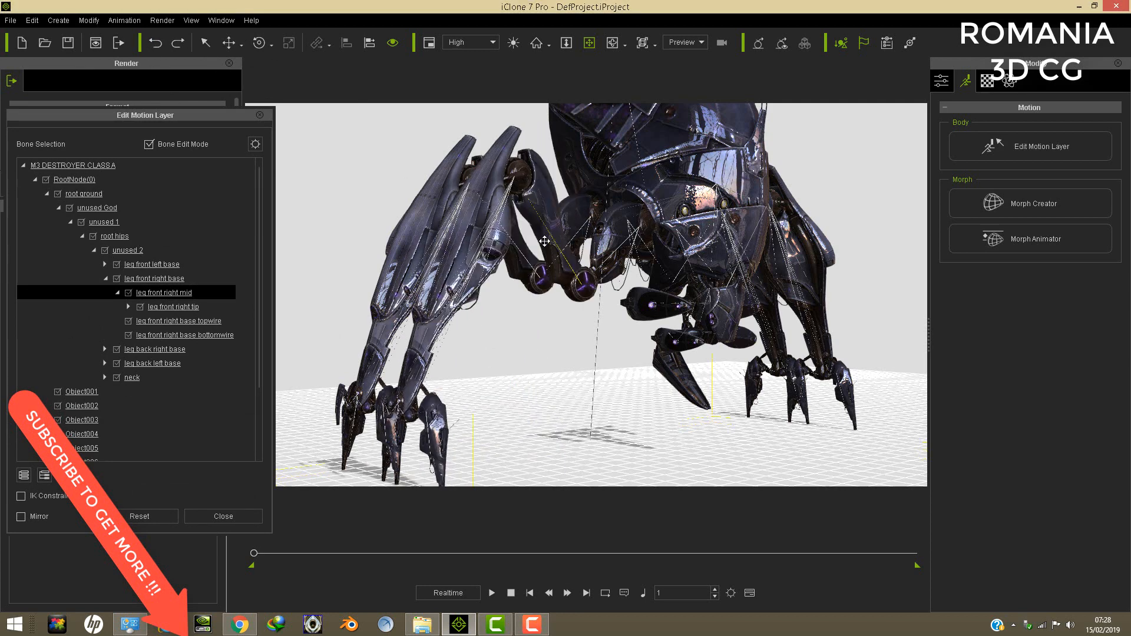
pyautogui.click(492, 593)
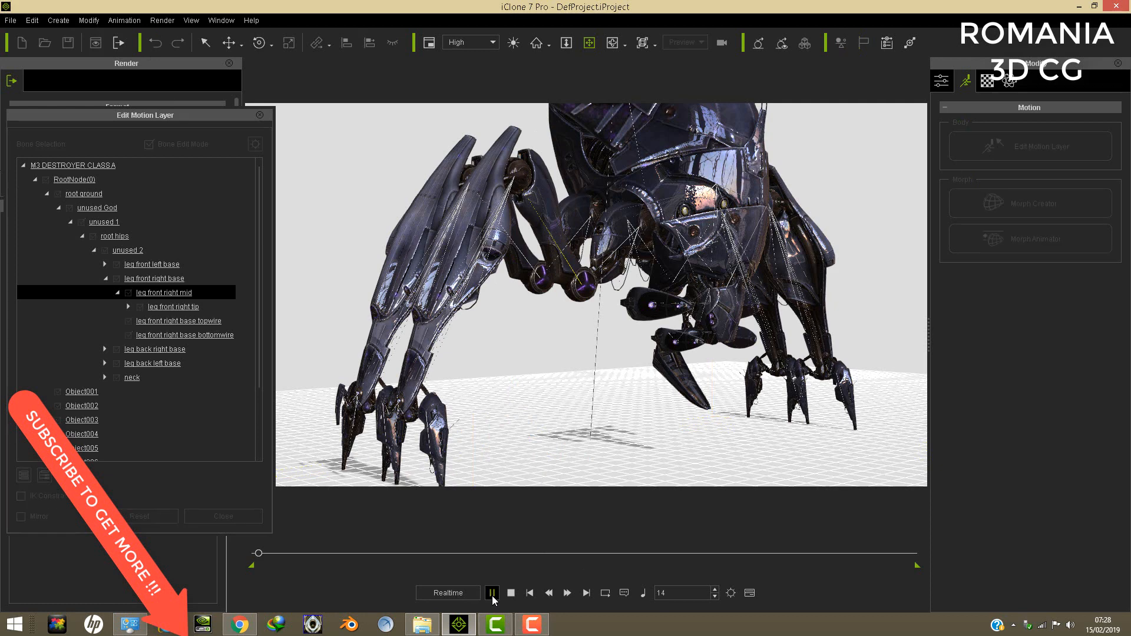
pyautogui.click(511, 593)
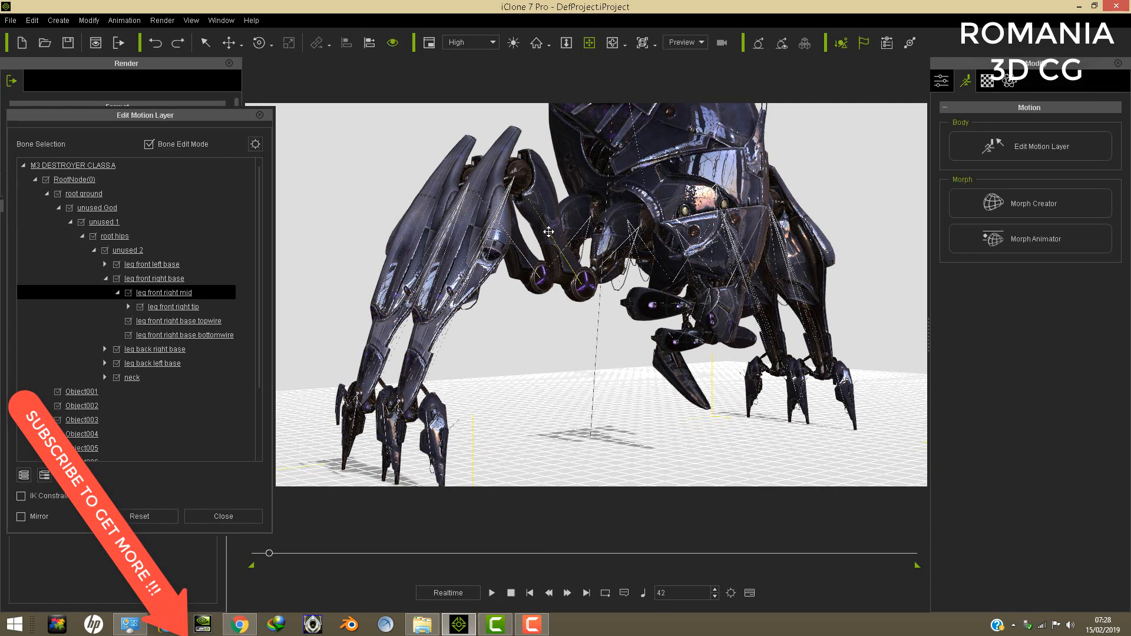
pyautogui.click(259, 43)
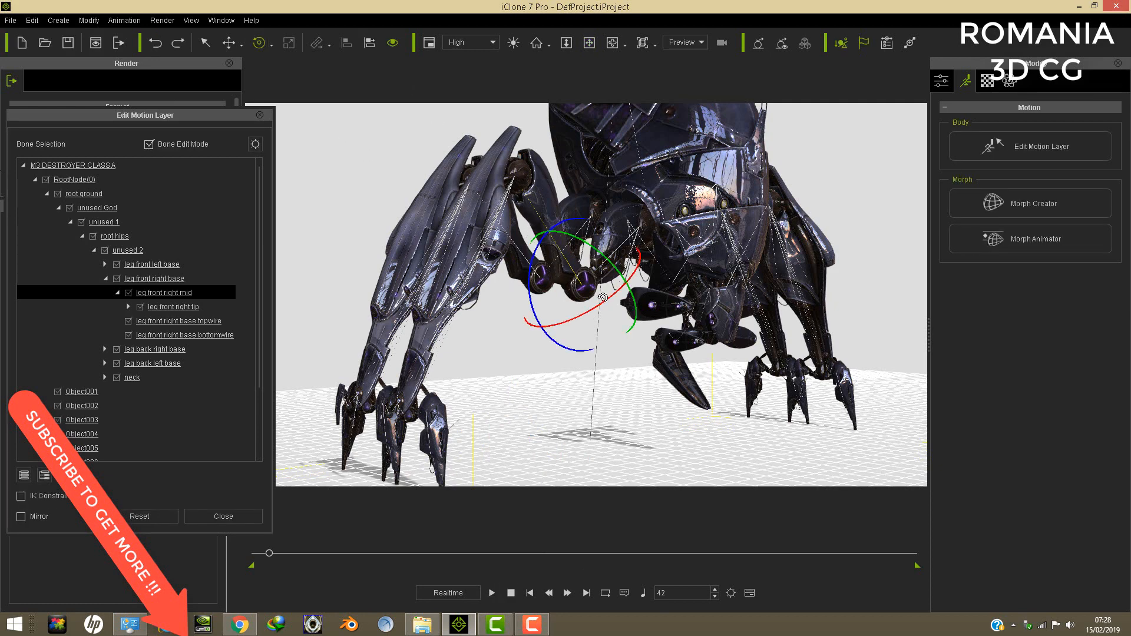
pyautogui.moveTo(602, 297); pyautogui.dragTo(617, 284)
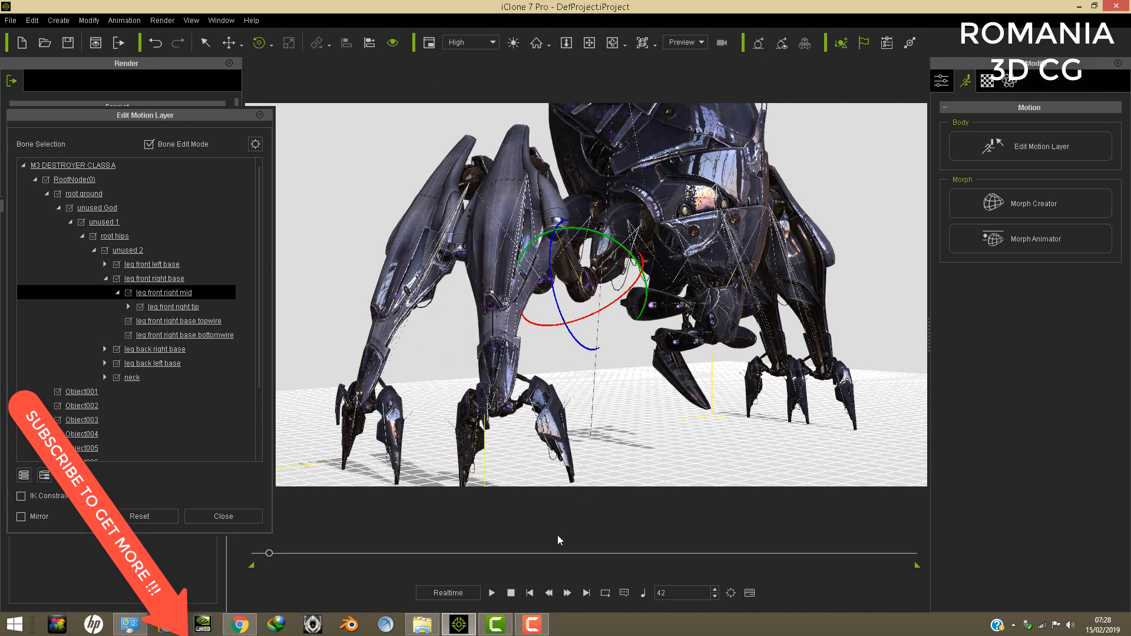
# - Advance to frame 68 and rotate the leg front right mid bone further in the same direction
pyautogui.click(491, 593)
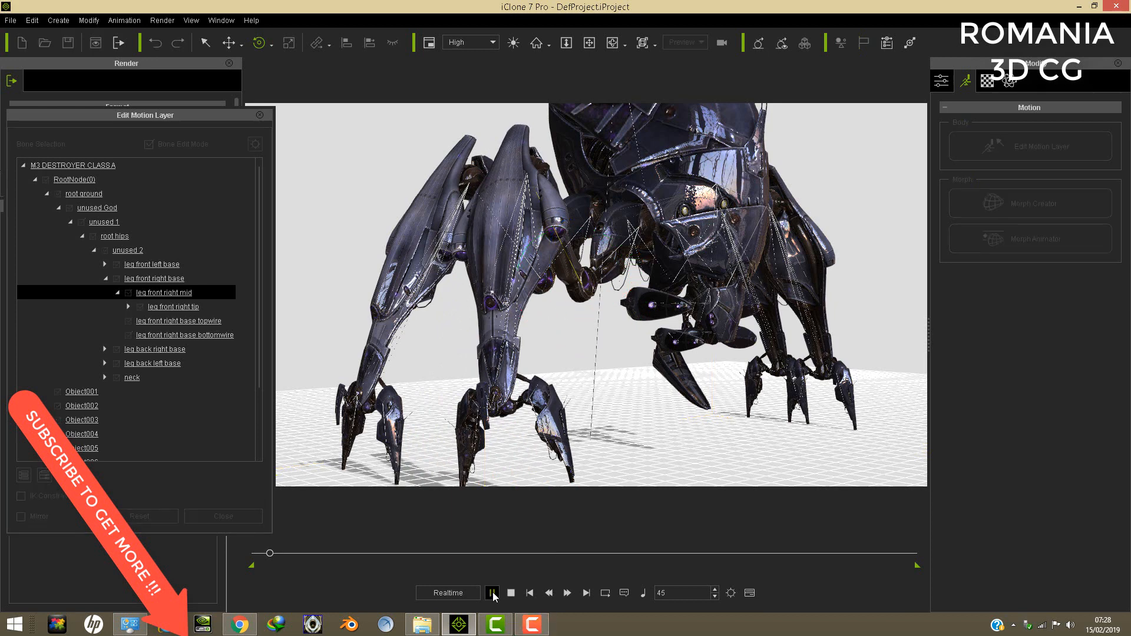
pyautogui.click(510, 592)
pyautogui.moveTo(554, 287); pyautogui.dragTo(626, 254)
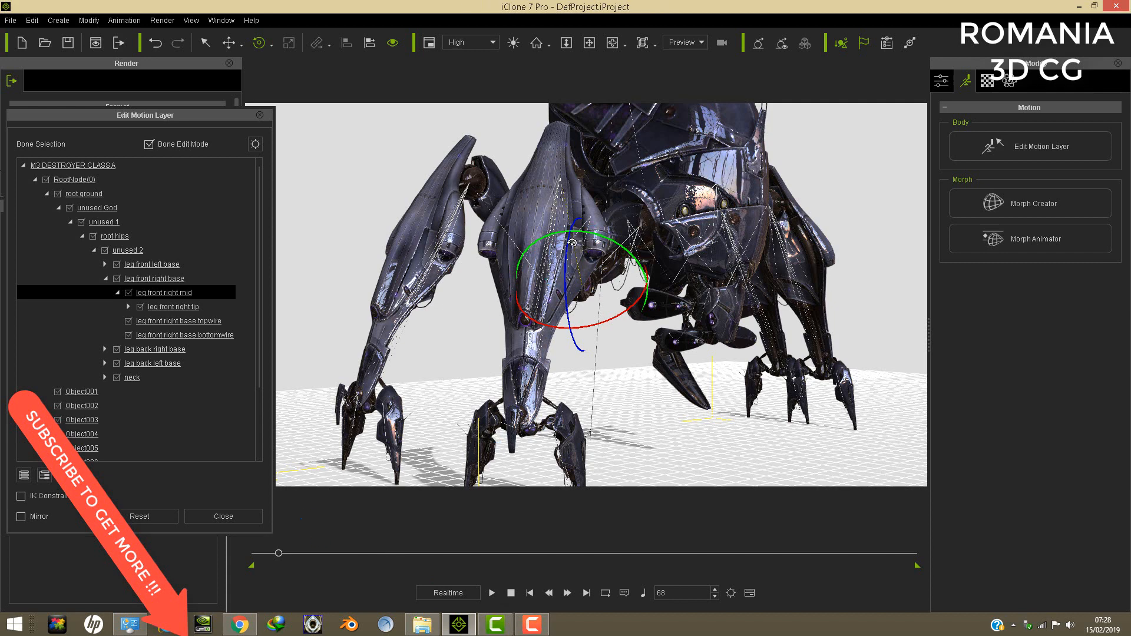
# - Return to the first frame, reframe the destroyer's legs, close Edit Motion Layer and play back the leg animation
pyautogui.click(530, 593)
pyautogui.click(589, 43)
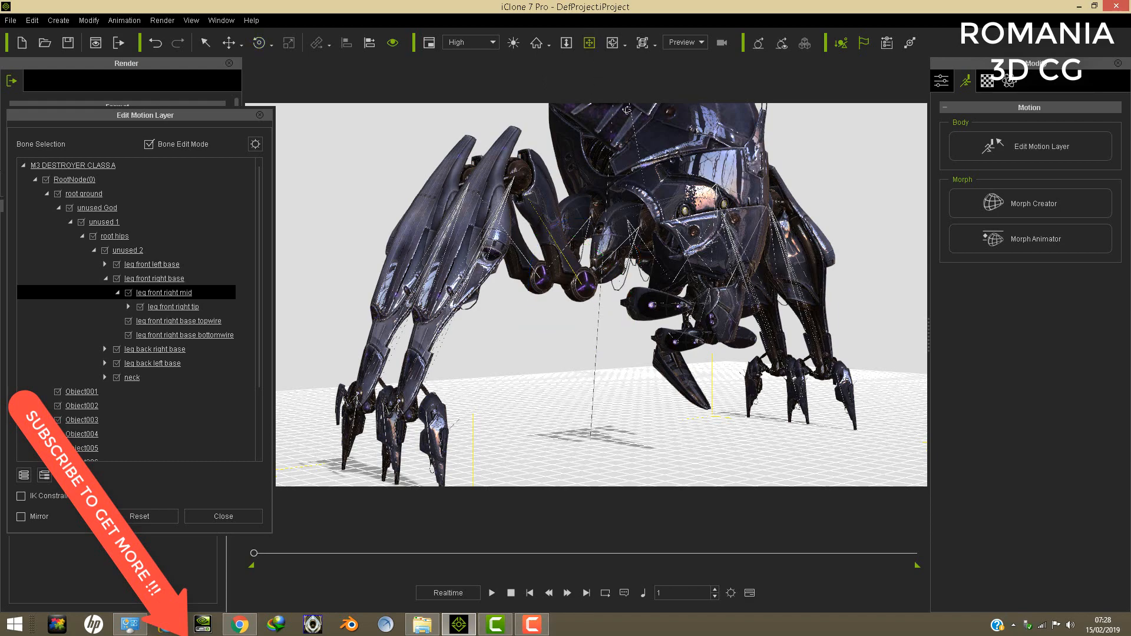
pyautogui.moveTo(666, 204); pyautogui.dragTo(784, 217)
pyautogui.moveTo(624, 227); pyautogui.dragTo(620, 207)
pyautogui.click(260, 116)
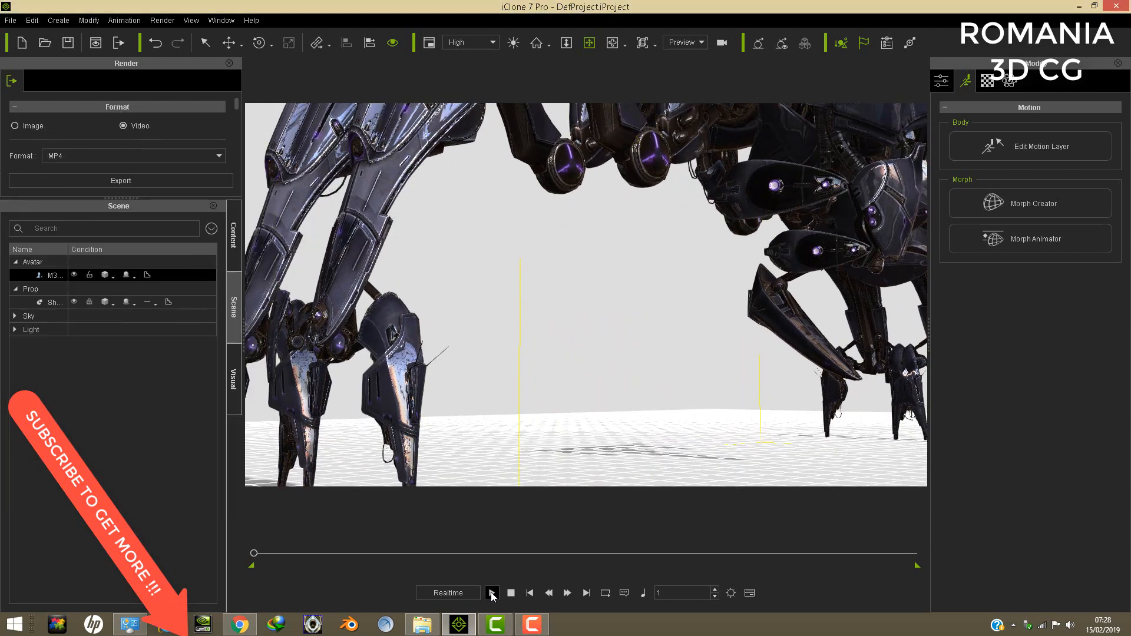
pyautogui.click(492, 593)
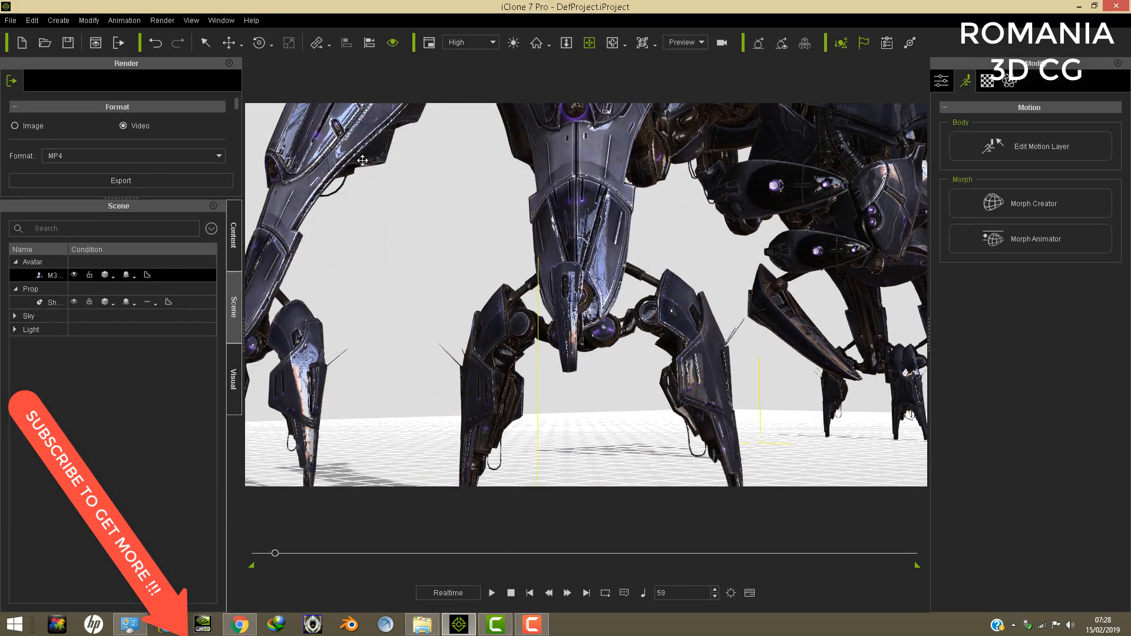
# - Return to the first frame, create a camera and frame it on the destroyer's front legs and head
pyautogui.click(55, 20)
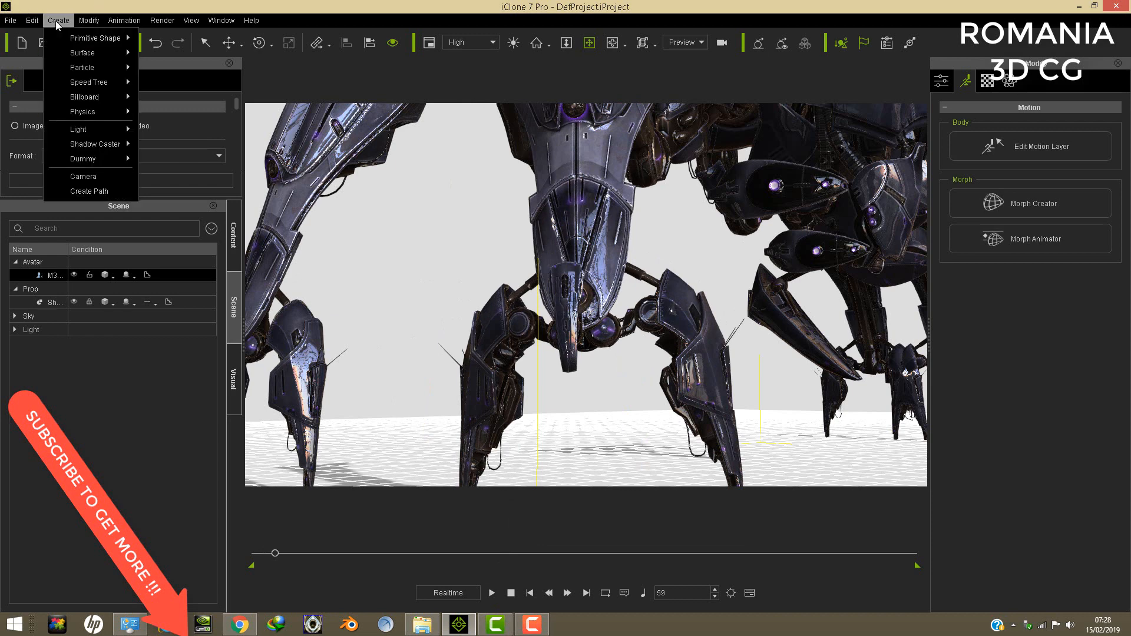
pyautogui.click(529, 593)
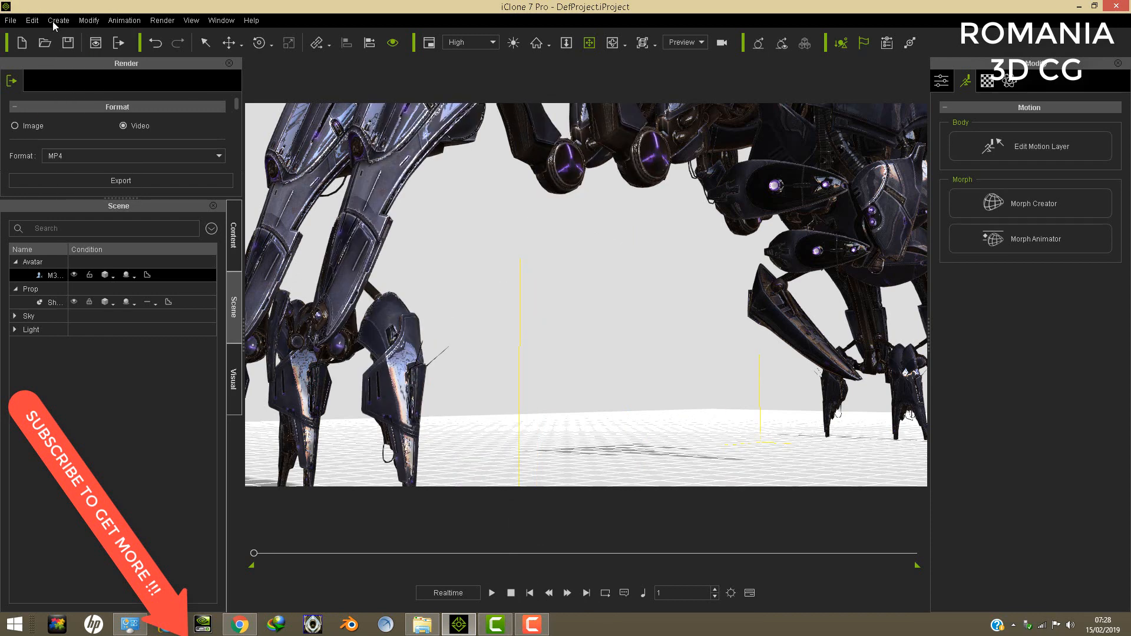
pyautogui.click(55, 20)
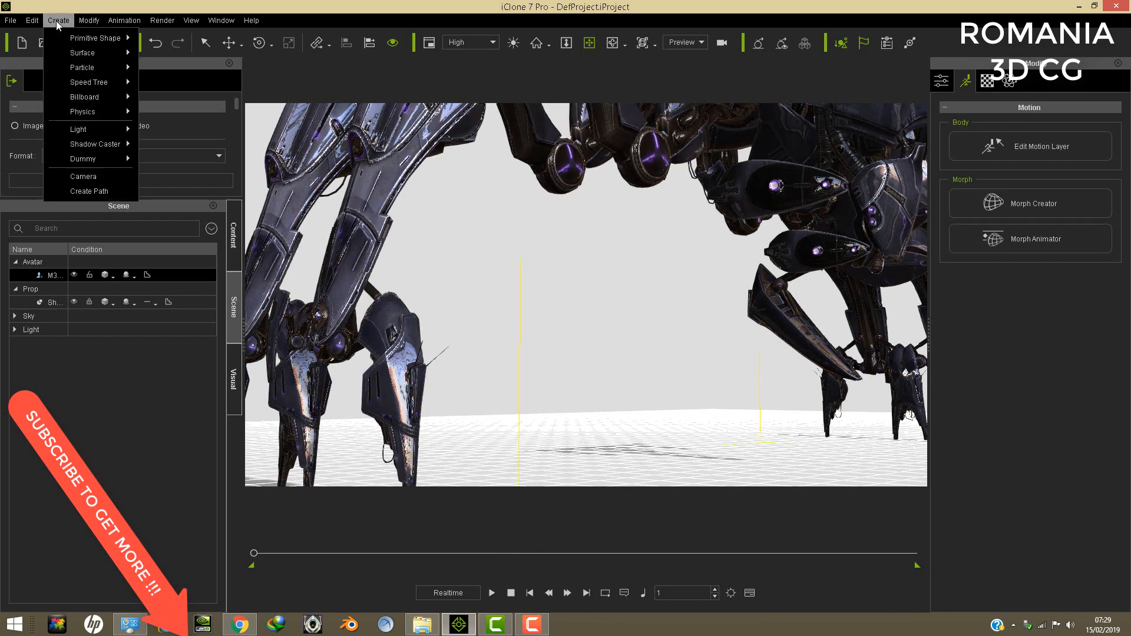
pyautogui.click(88, 179)
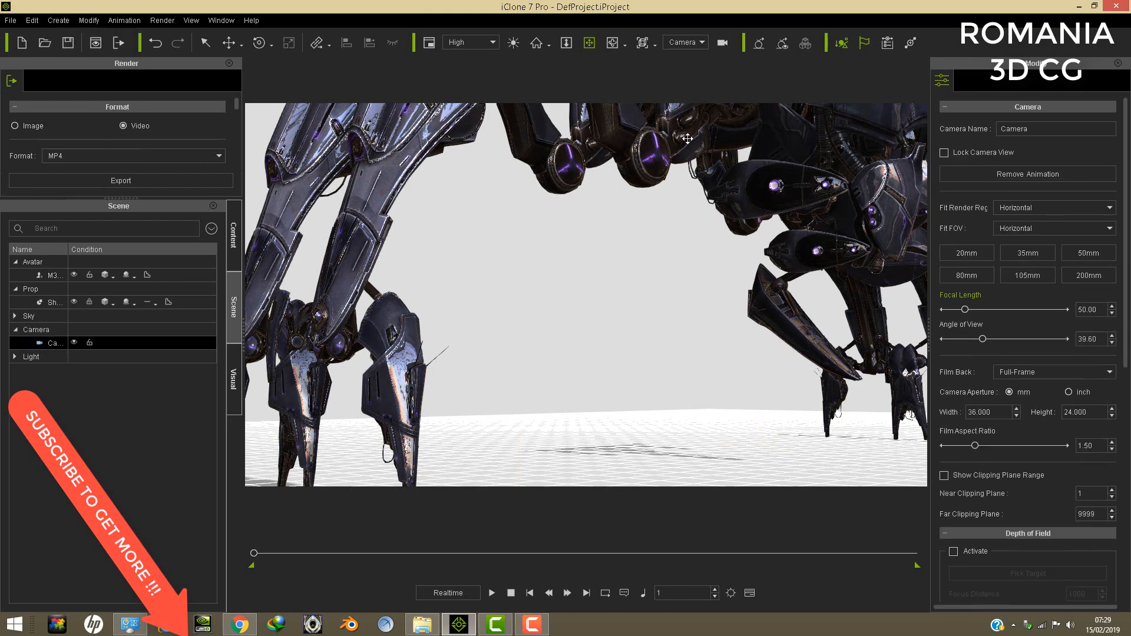
pyautogui.moveTo(654, 130); pyautogui.dragTo(734, 180, button='right')
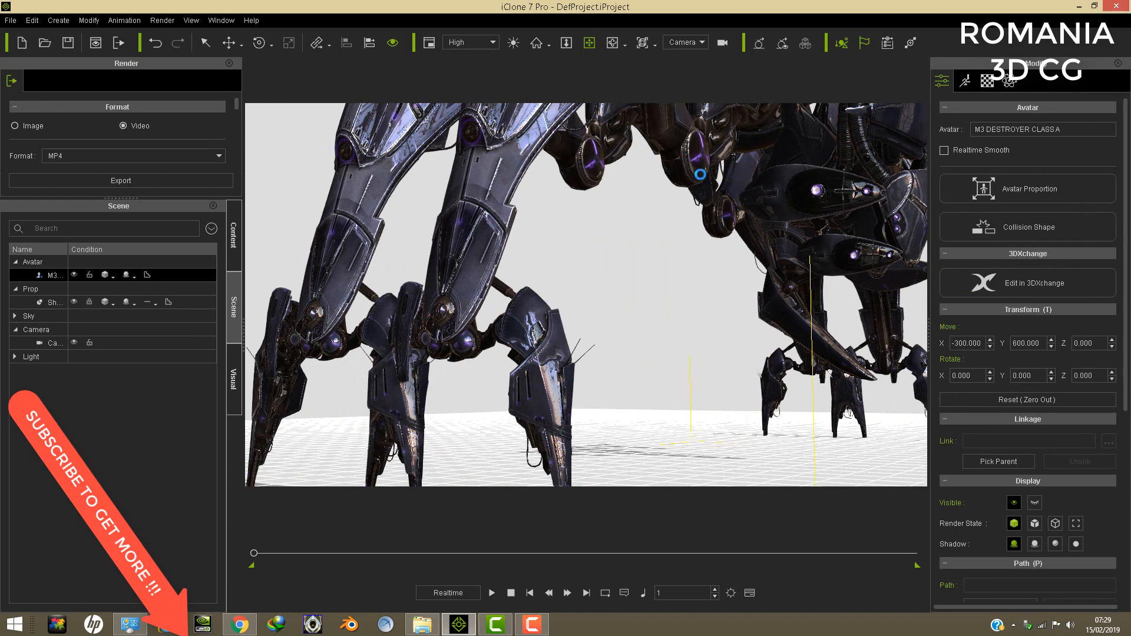
pyautogui.moveTo(714, 165); pyautogui.dragTo(695, 224, button='middle')
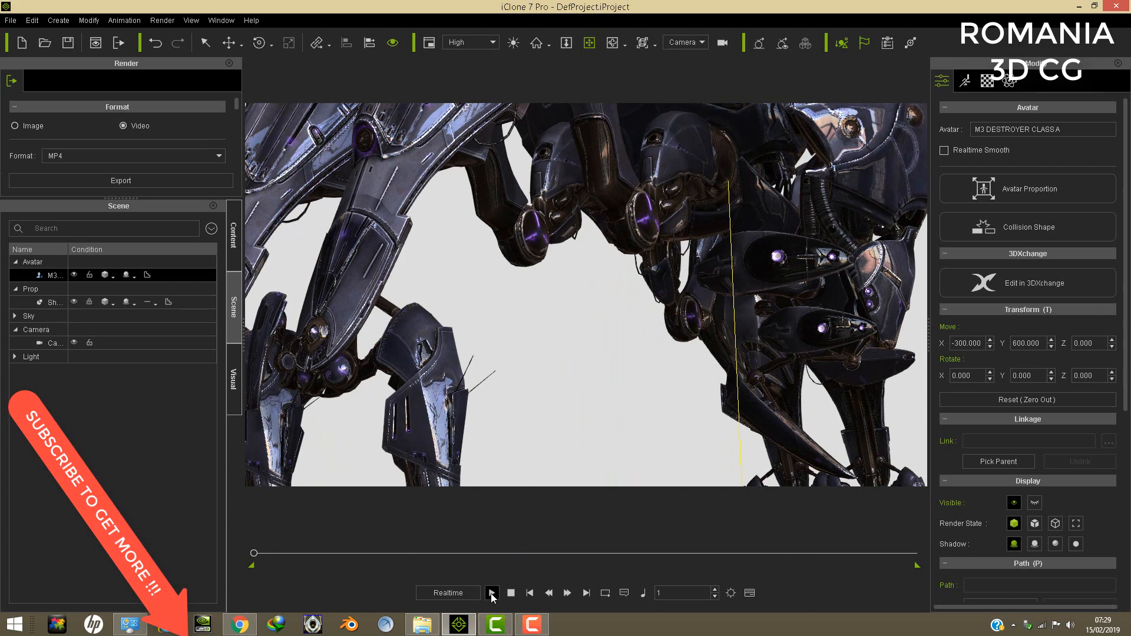
# - Play forward to frame 73 and move the camera in toward the destroyer's swinging front leg
pyautogui.click(493, 593)
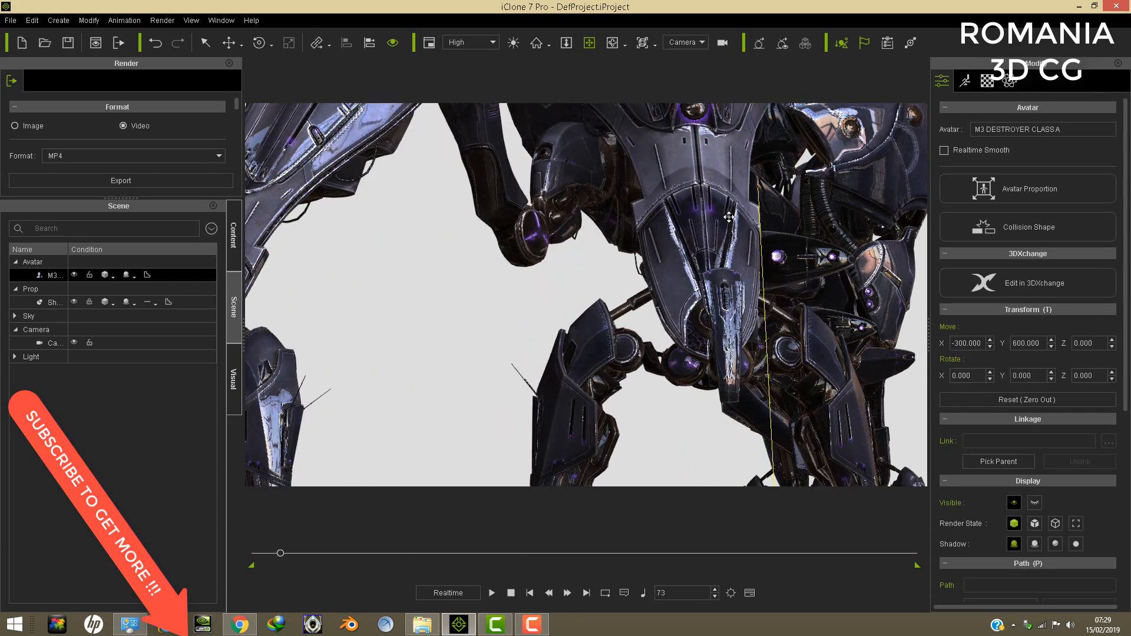
pyautogui.moveTo(726, 214); pyautogui.dragTo(690, 217, button='middle')
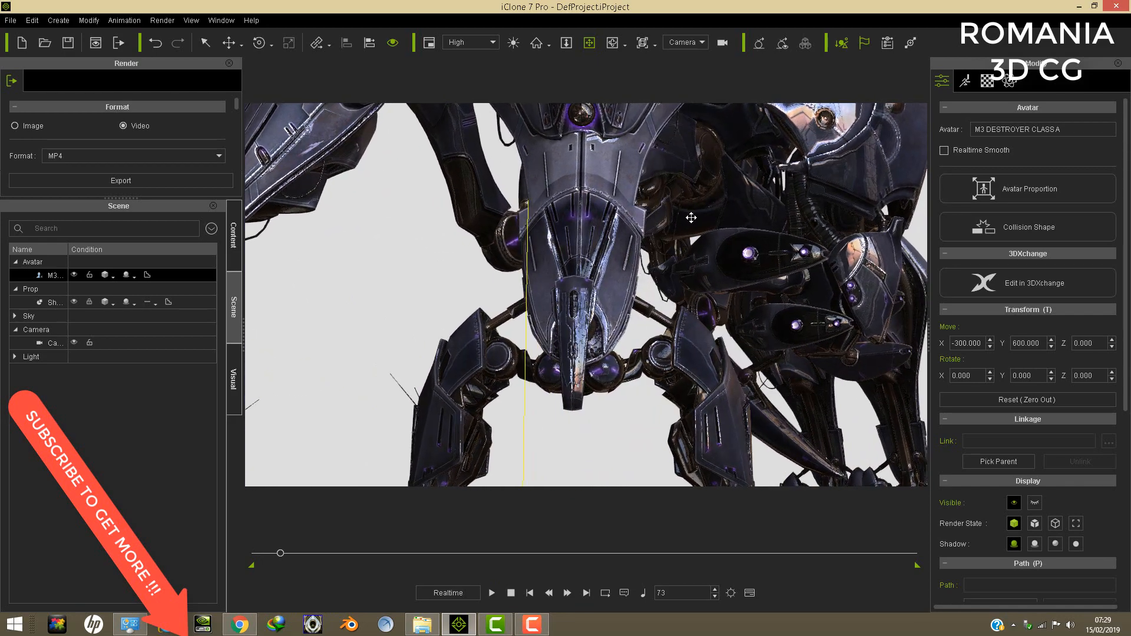
pyautogui.scroll(5, 772, 229)
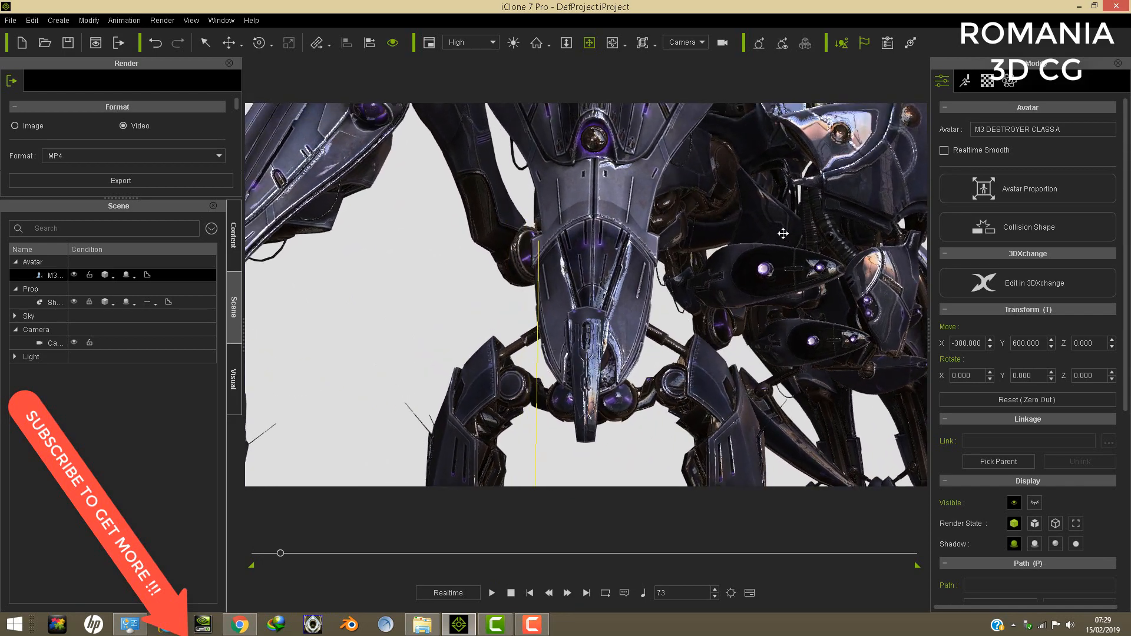
pyautogui.scroll(1, 767, 245)
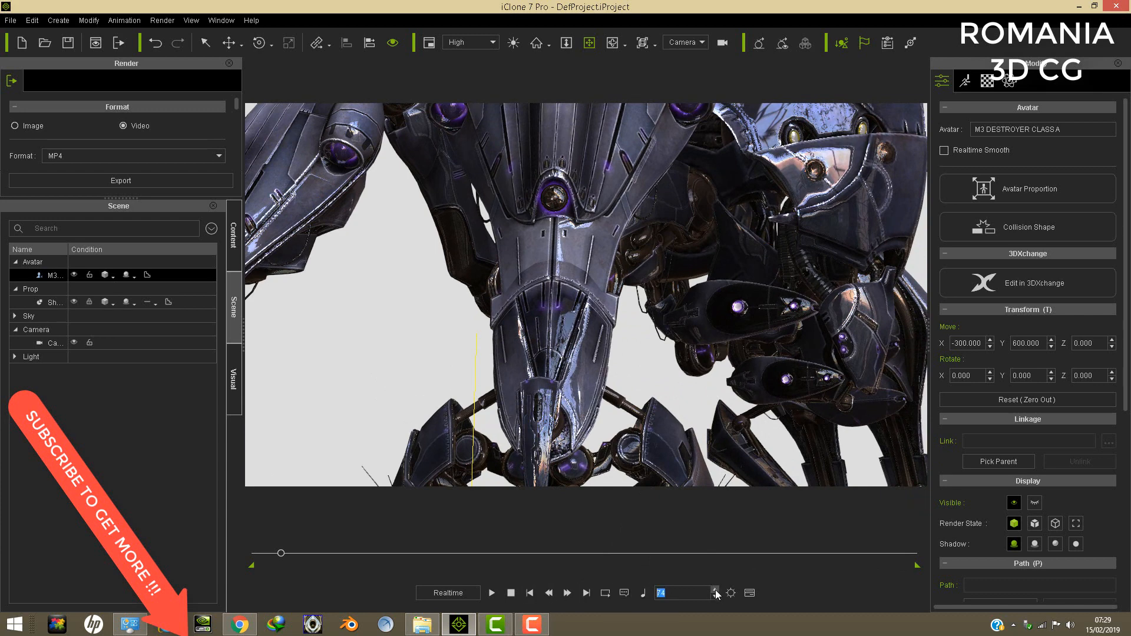
# - At frame 74, swing the camera around to a high close-up of the destroyer's upper body armour
pyautogui.scroll(5, 658, 245)
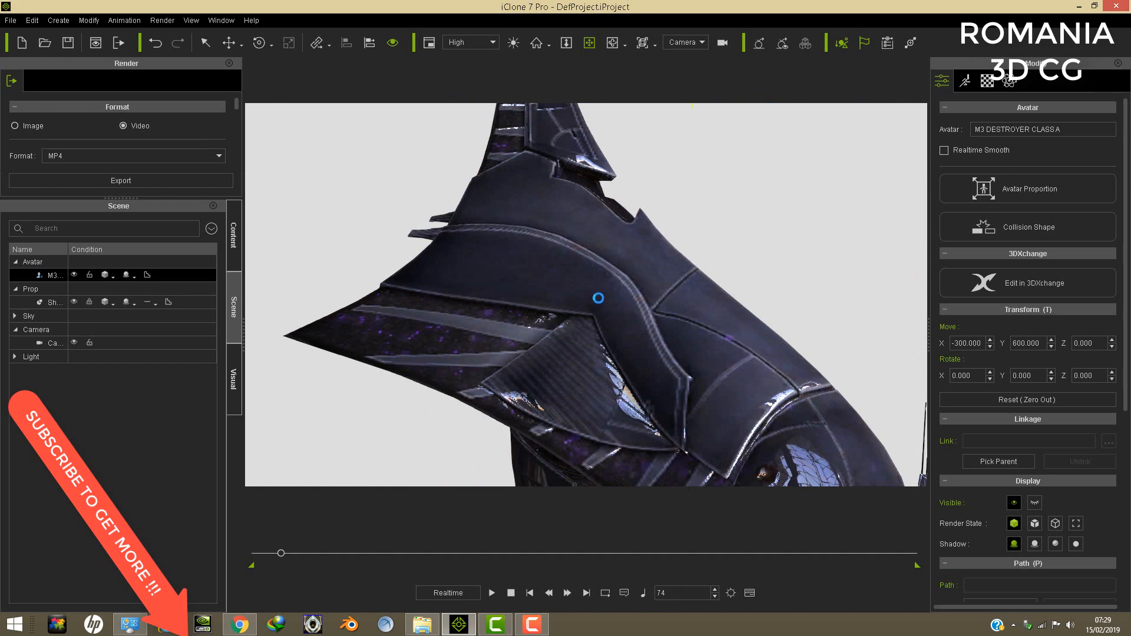
pyautogui.moveTo(673, 257); pyautogui.dragTo(620, 253, button='right')
pyautogui.moveTo(596, 374); pyautogui.dragTo(649, 429, button='right')
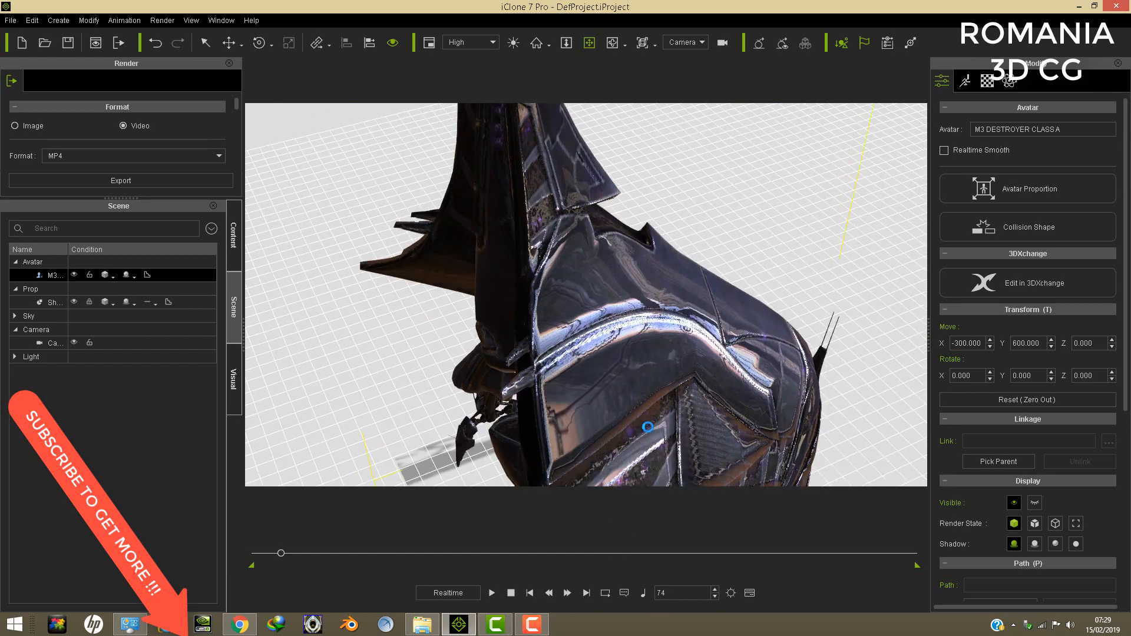
pyautogui.moveTo(648, 429); pyautogui.dragTo(678, 337, button='middle')
pyautogui.moveTo(694, 304); pyautogui.dragTo(627, 391, button='right')
pyautogui.scroll(1, 654, 329)
pyautogui.scroll(3, 654, 330)
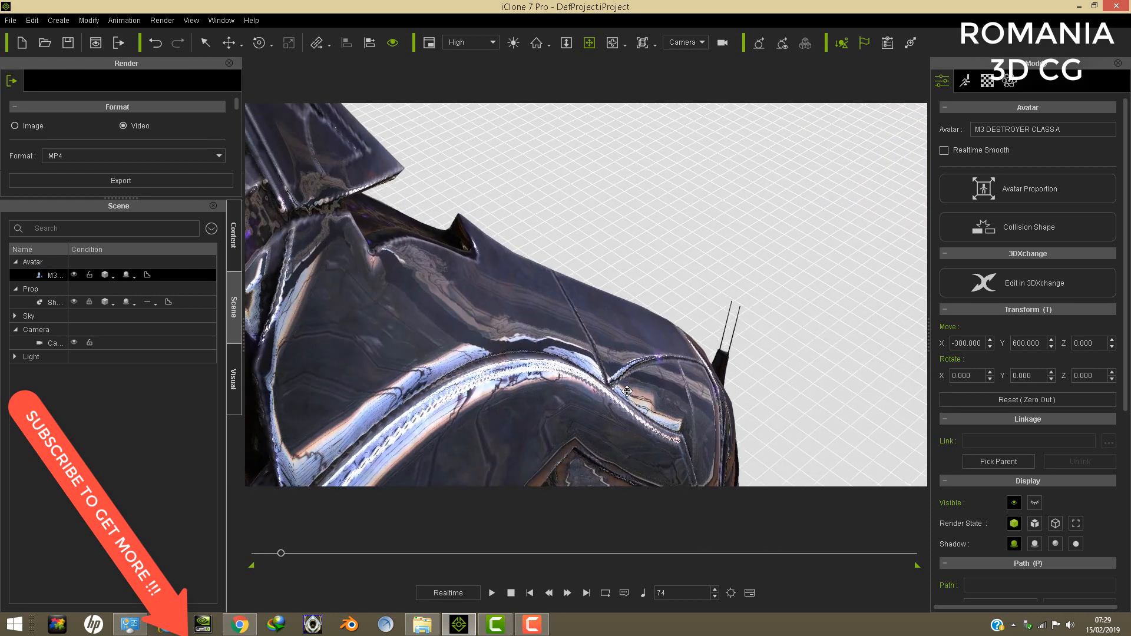
pyautogui.moveTo(613, 412); pyautogui.dragTo(615, 381, button='middle')
# - Pull the camera back and move the destroyer along its Y axis to 444.100 at frame 74
pyautogui.click(229, 43)
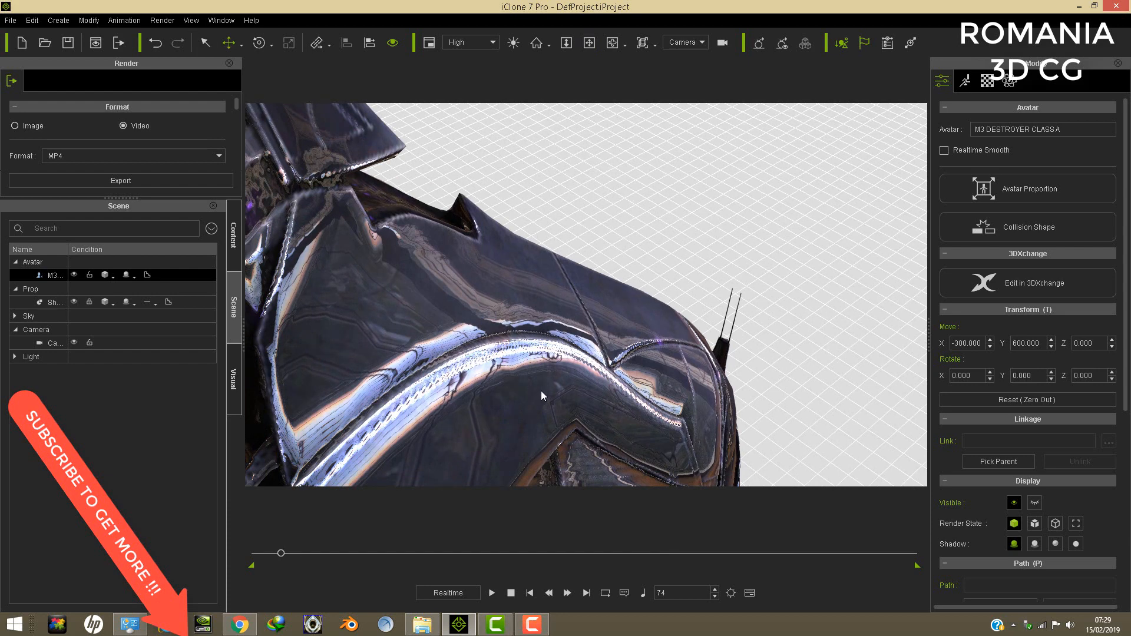
pyautogui.moveTo(541, 390); pyautogui.dragTo(585, 380, button='right')
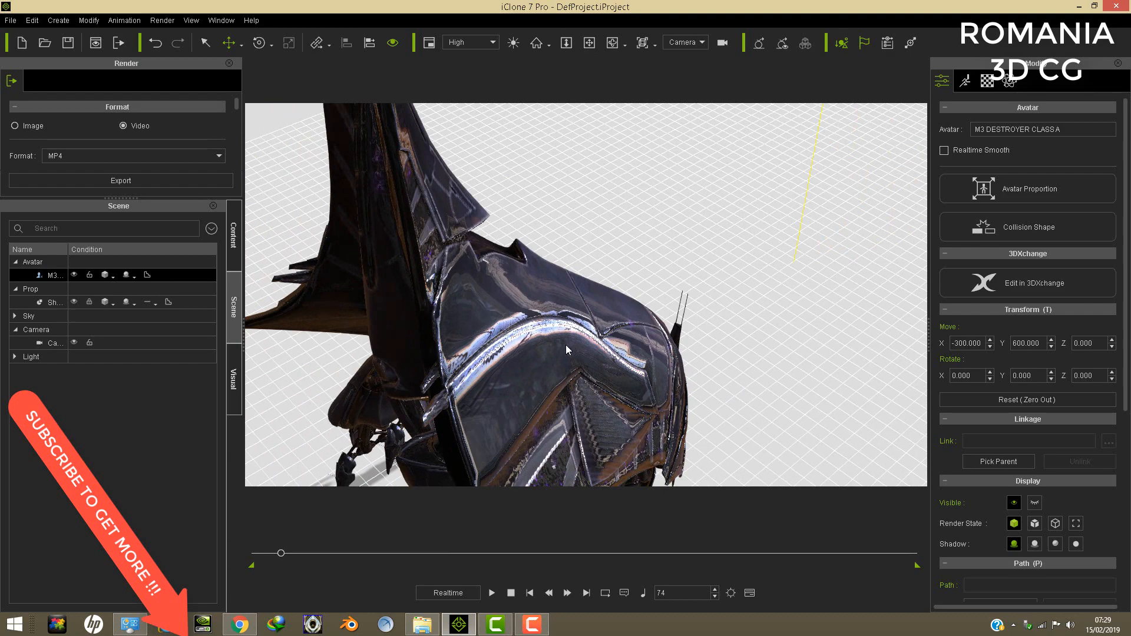
pyautogui.scroll(-3, 565, 344)
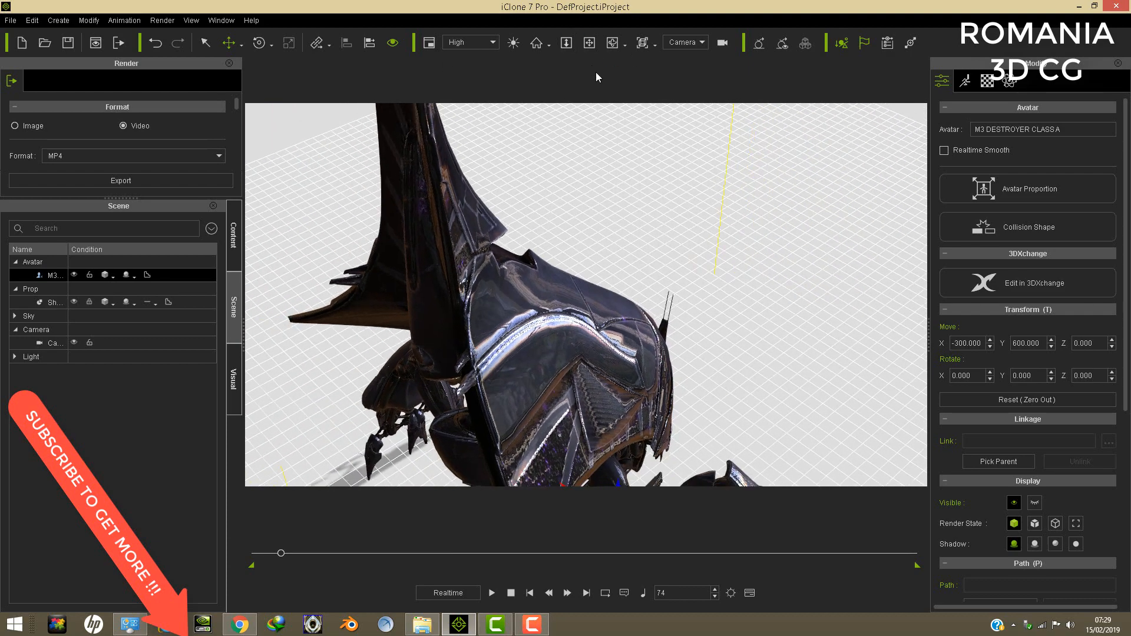
pyautogui.click(589, 45)
pyautogui.moveTo(584, 299)
pyautogui.mouseDown()
pyautogui.moveTo(573, 207)
pyautogui.moveTo(563, 292)
pyautogui.mouseUp()
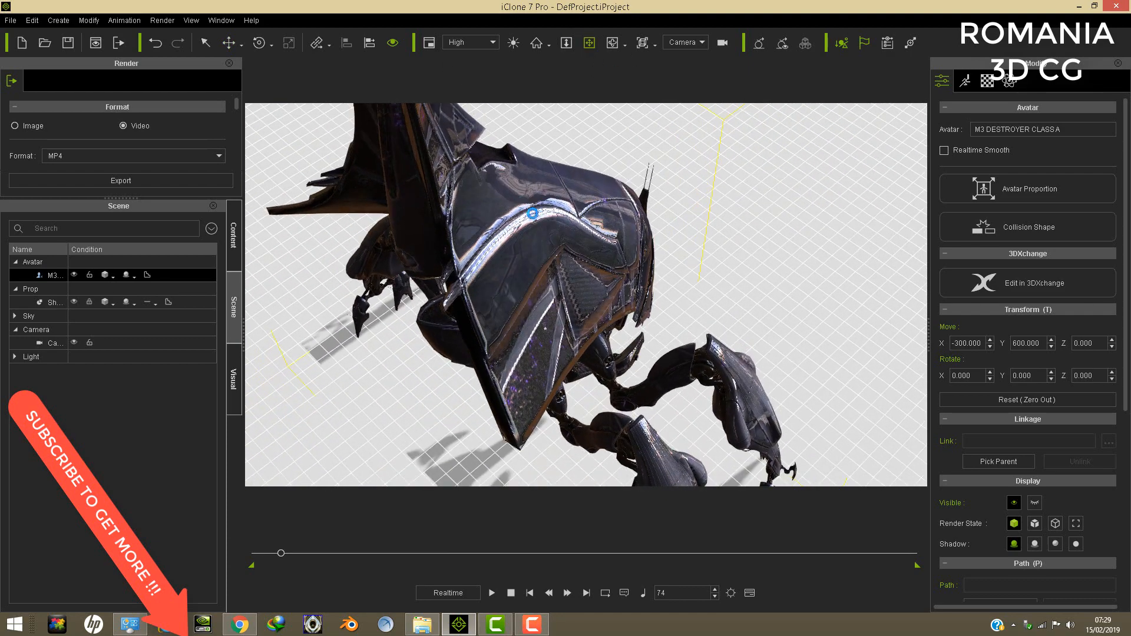
pyautogui.click(229, 43)
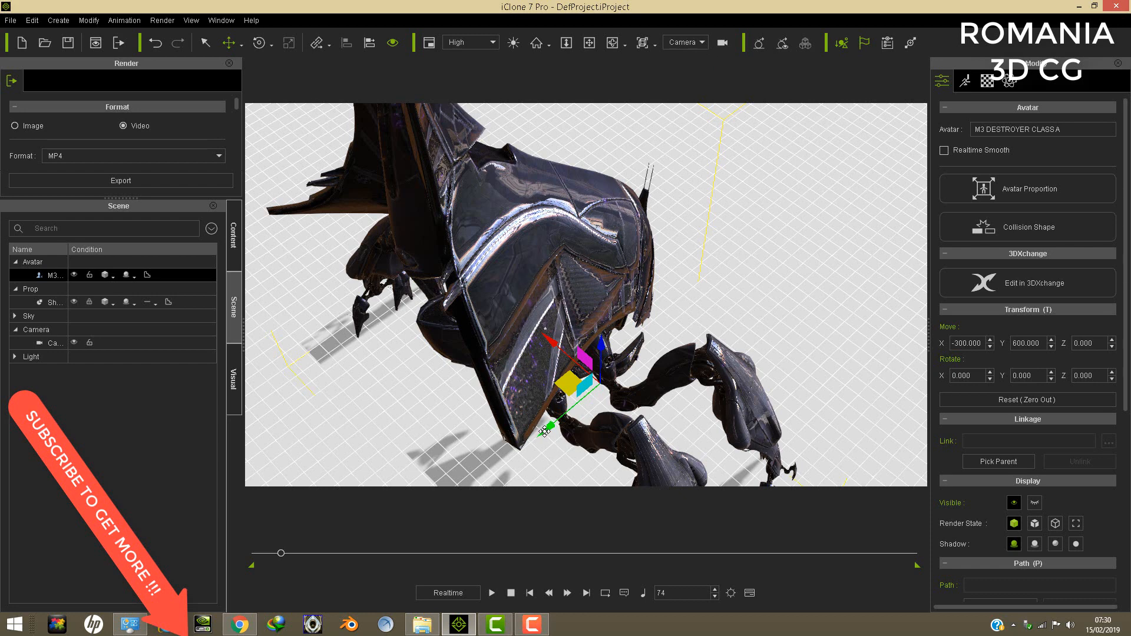
pyautogui.moveTo(544, 429); pyautogui.dragTo(547, 428)
pyautogui.moveTo(565, 415); pyautogui.dragTo(569, 414)
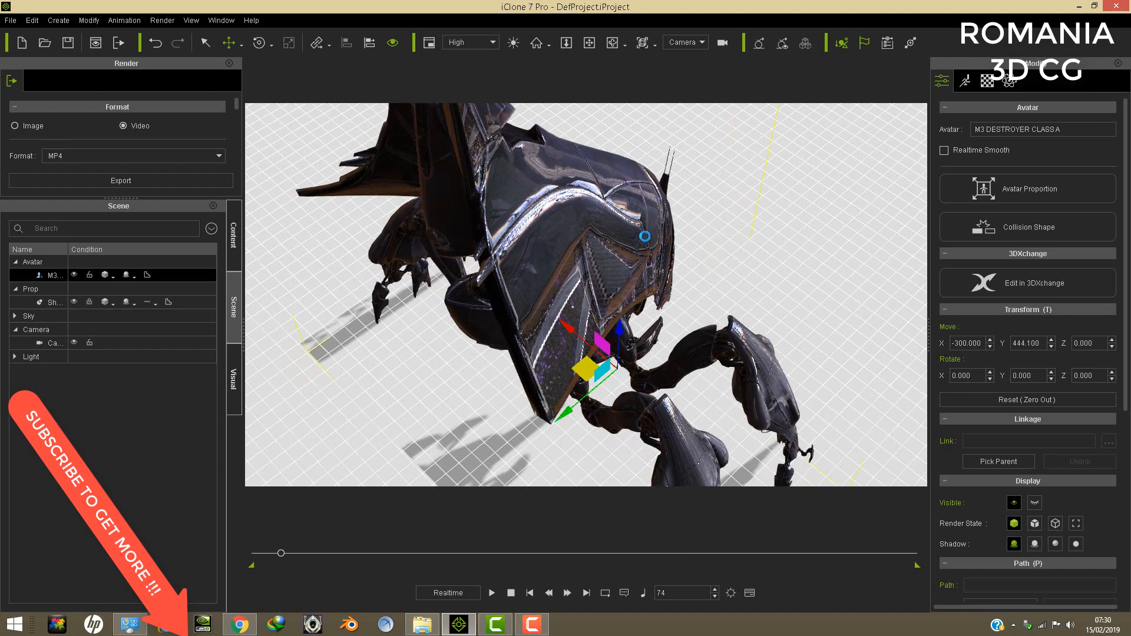
# - Move the camera in close on the destroyer's shell armour at frame 74, and change its angle at frame 119
pyautogui.scroll(4, 641, 237)
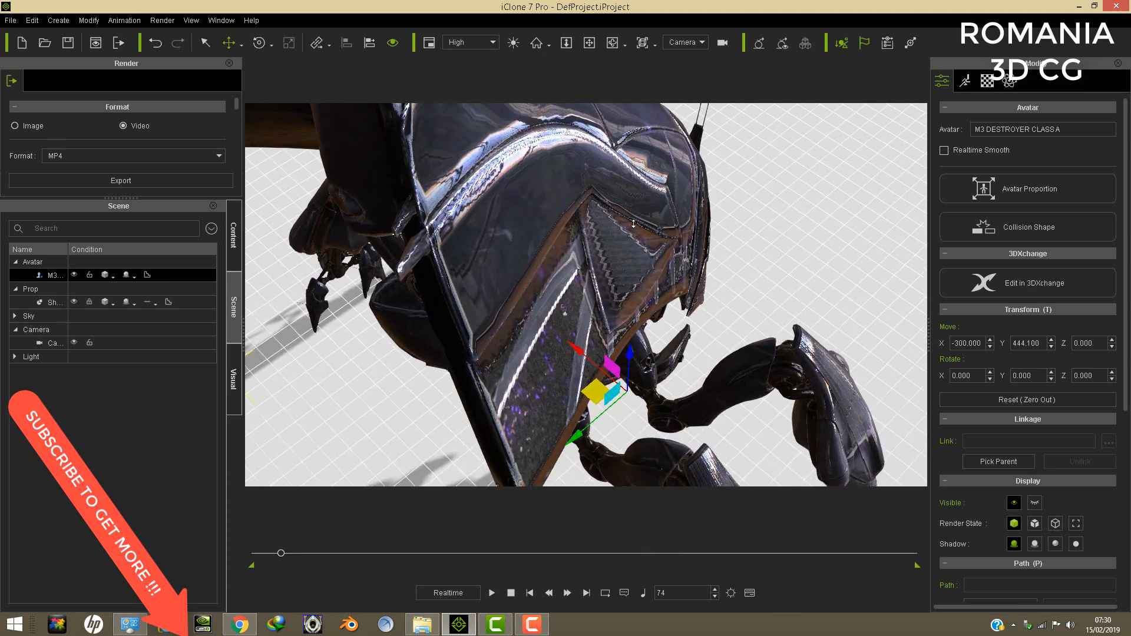
pyautogui.click(589, 43)
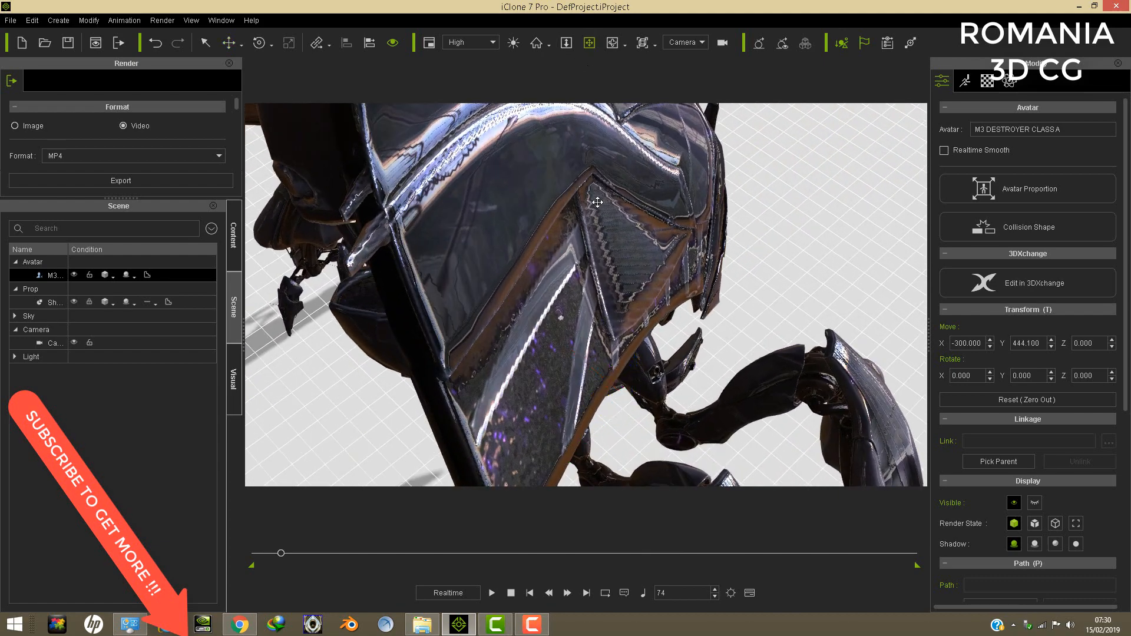
pyautogui.moveTo(598, 202); pyautogui.dragTo(542, 269)
pyautogui.scroll(2, 559, 318)
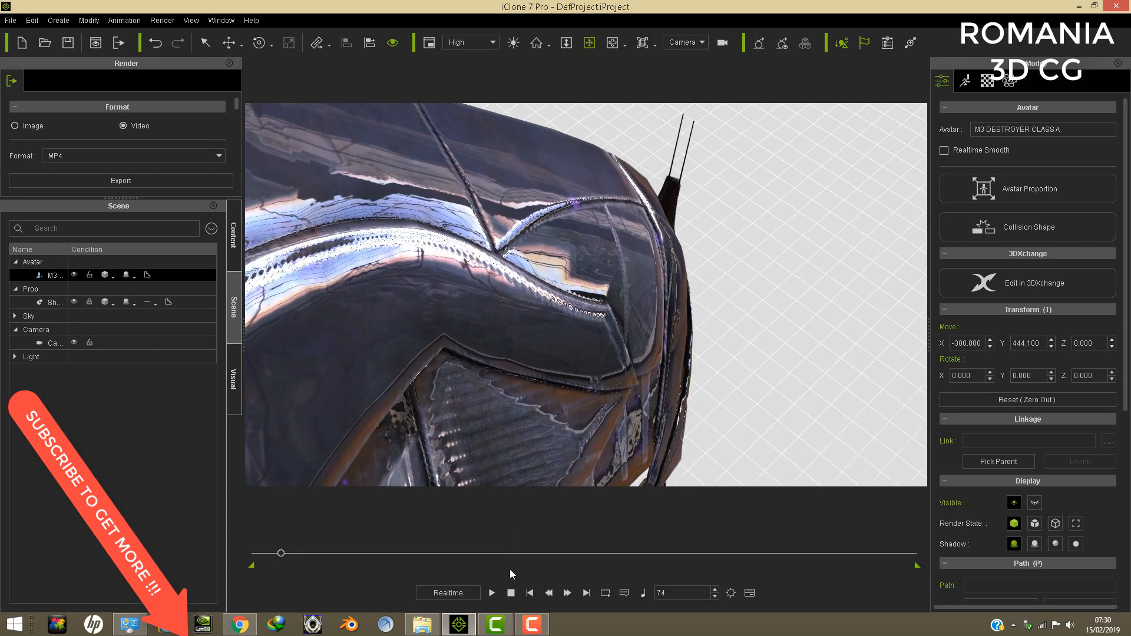
pyautogui.click(492, 592)
pyautogui.moveTo(509, 319); pyautogui.dragTo(573, 424)
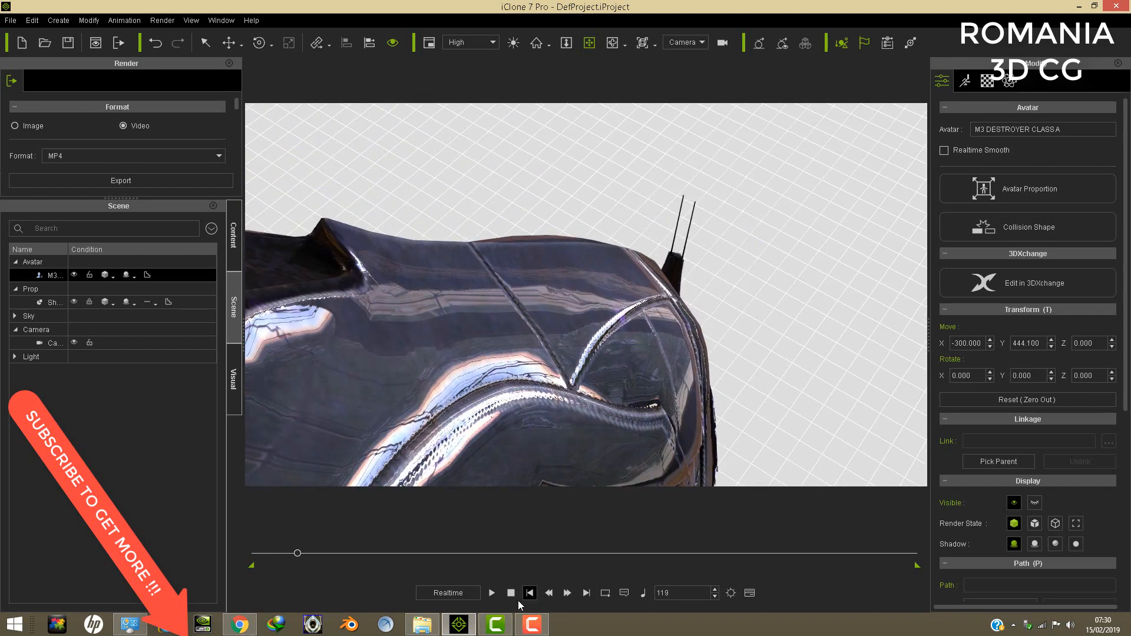
# - Play back the combined camera and destroyer animation from the first frame and return to the start
pyautogui.click(511, 593)
pyautogui.click(491, 593)
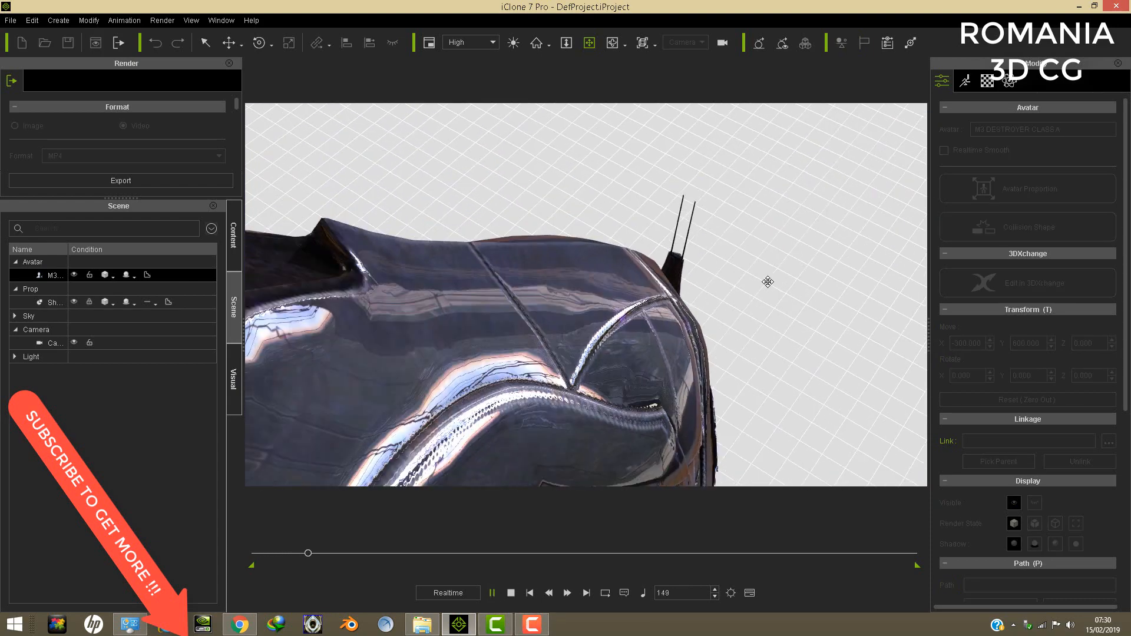
pyautogui.click(492, 594)
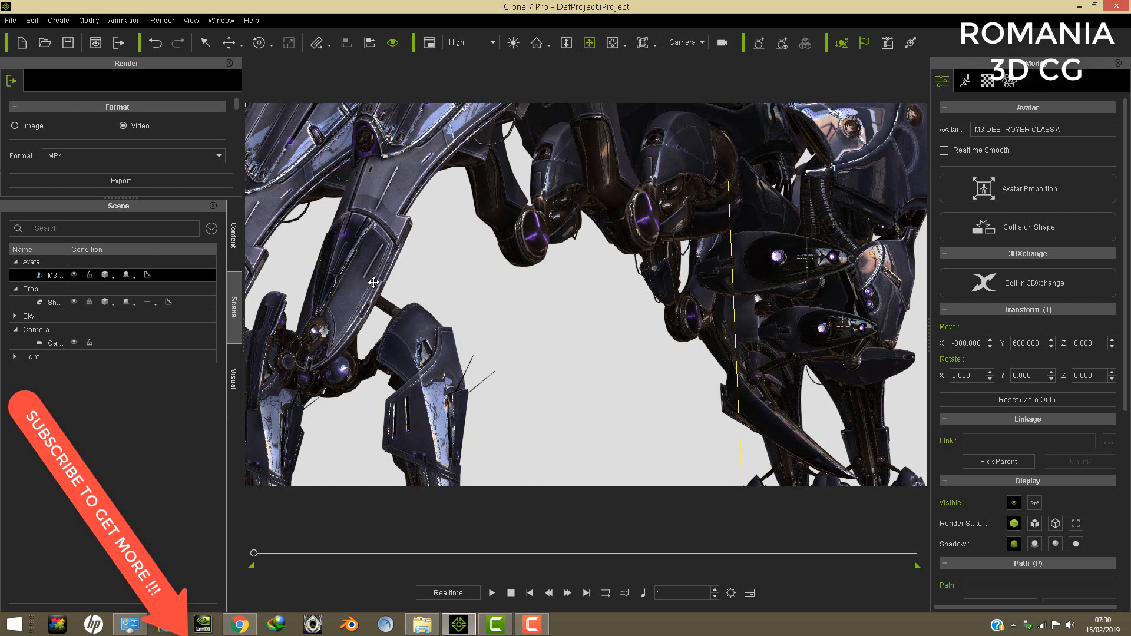
pyautogui.click(492, 593)
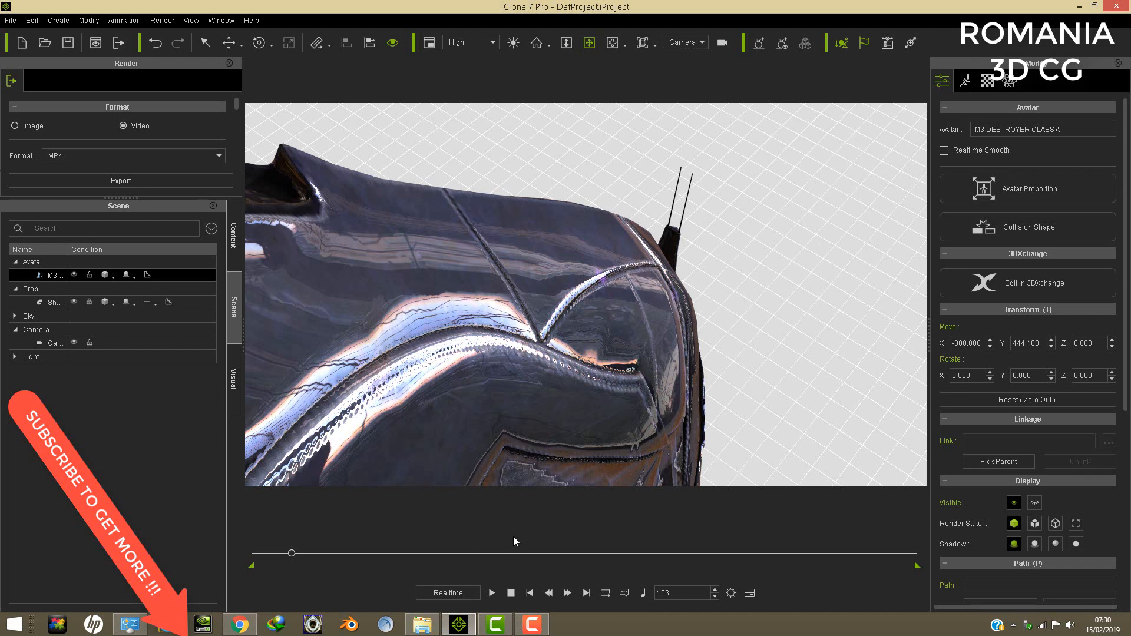
pyautogui.click(529, 593)
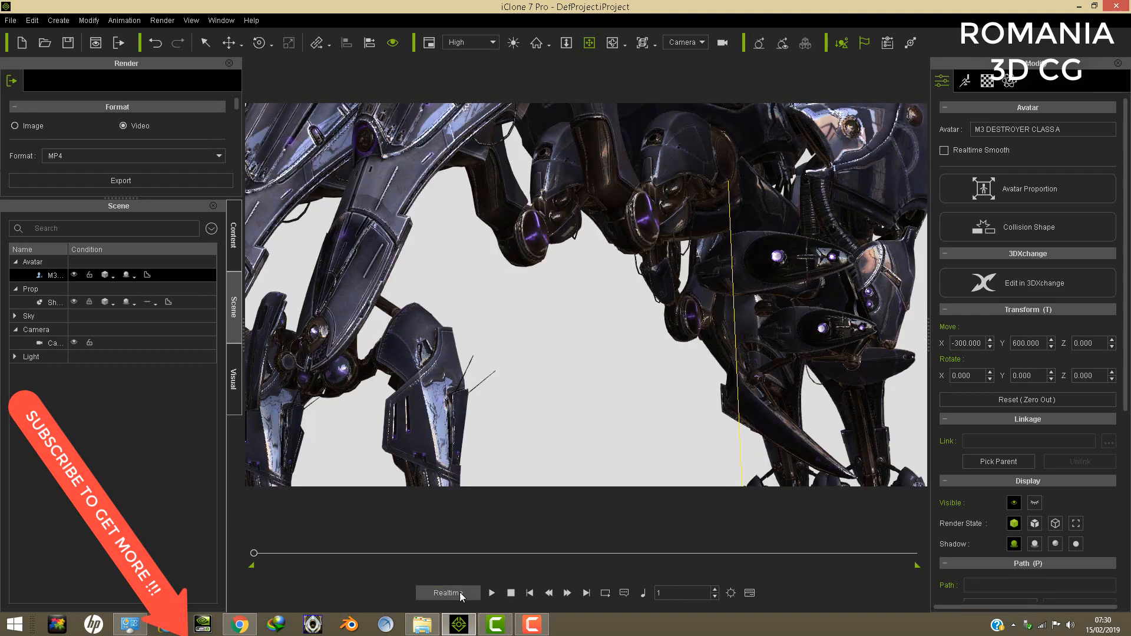
# - Replay the destroyer and camera animation in realtime, stop it at frame 155, and go back to frame 1
pyautogui.click(491, 593)
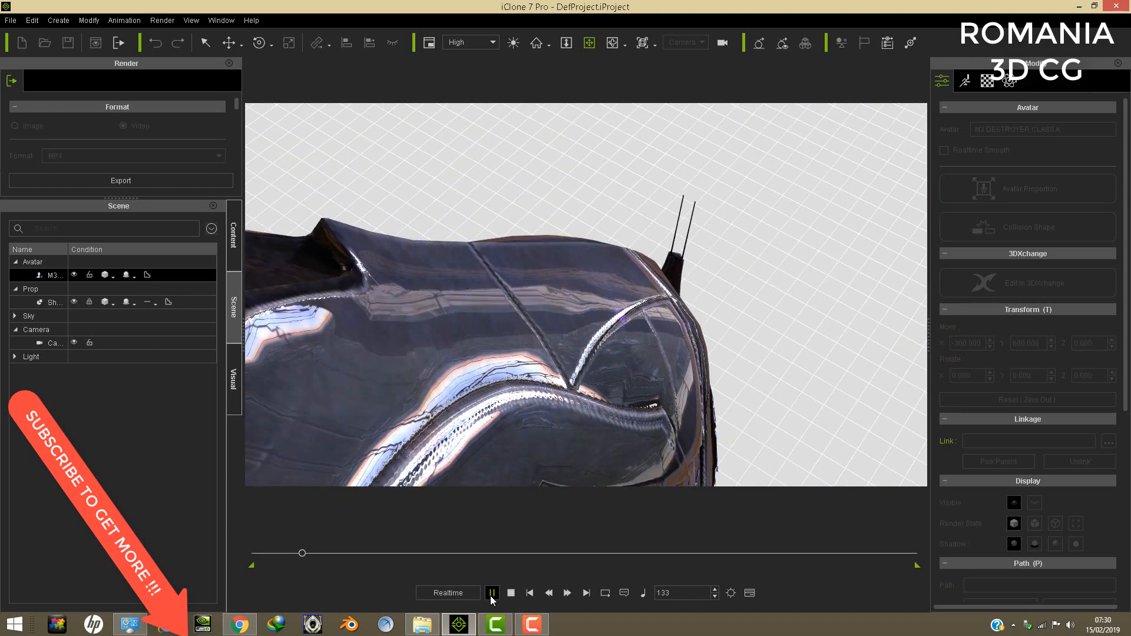
pyautogui.click(492, 593)
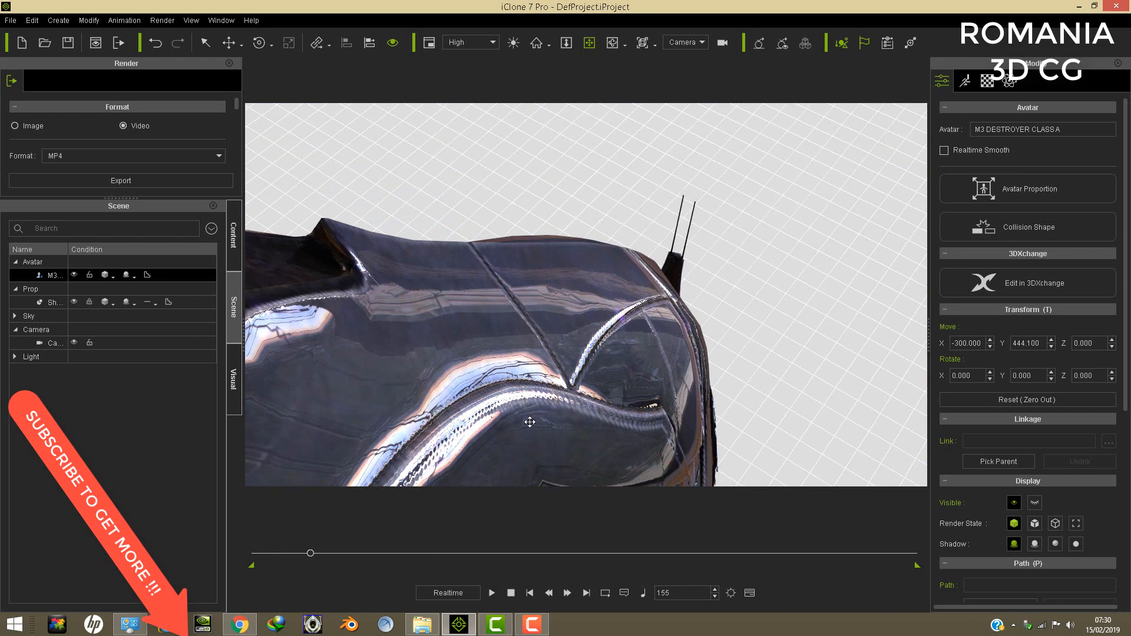
pyautogui.click(530, 593)
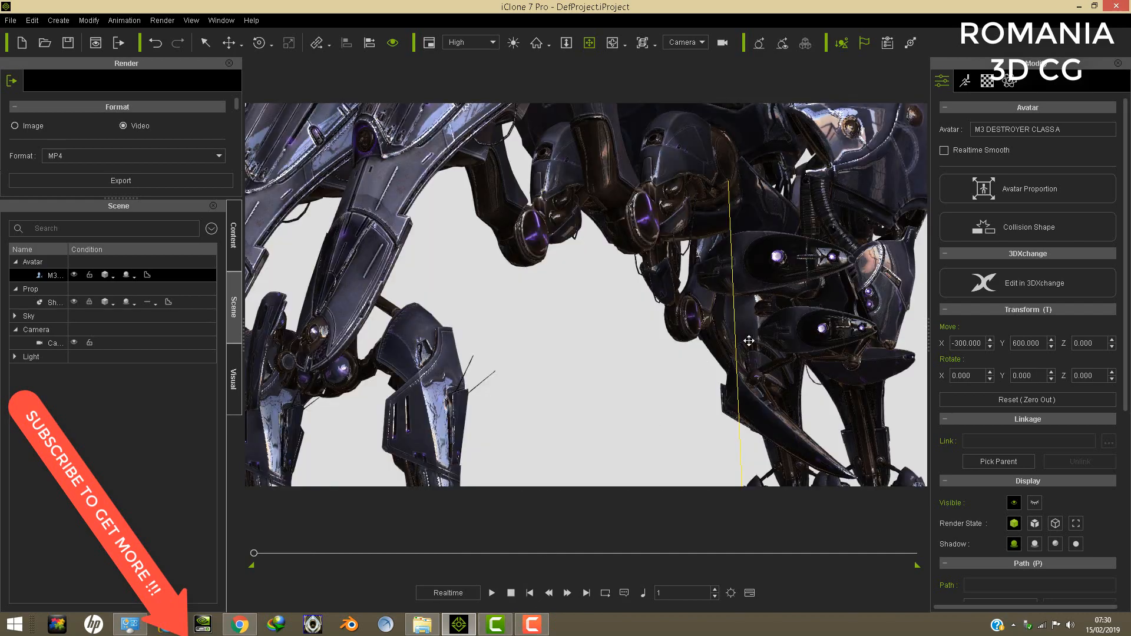
# - Examine the whole destroyer at frame 1 from farther back, from its side and front legs to its head
pyautogui.moveTo(700, 312); pyautogui.dragTo(686, 427)
pyautogui.scroll(-2, 712, 328)
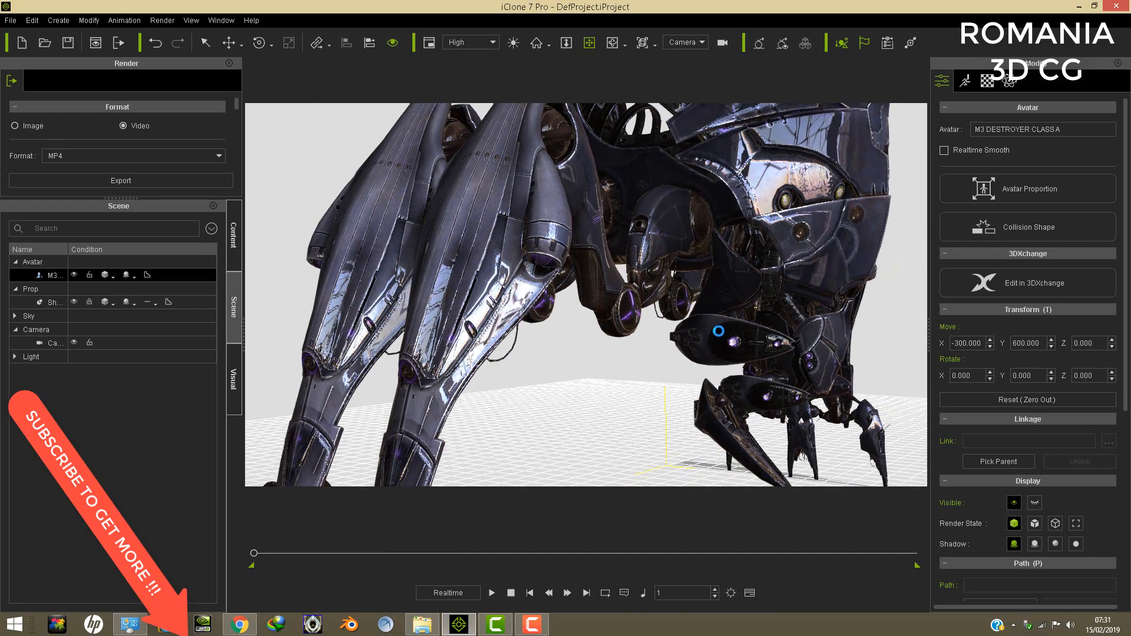
pyautogui.scroll(-3, 719, 330)
pyautogui.moveTo(737, 316); pyautogui.dragTo(719, 265)
pyautogui.moveTo(720, 282); pyautogui.dragTo(620, 293, button='right')
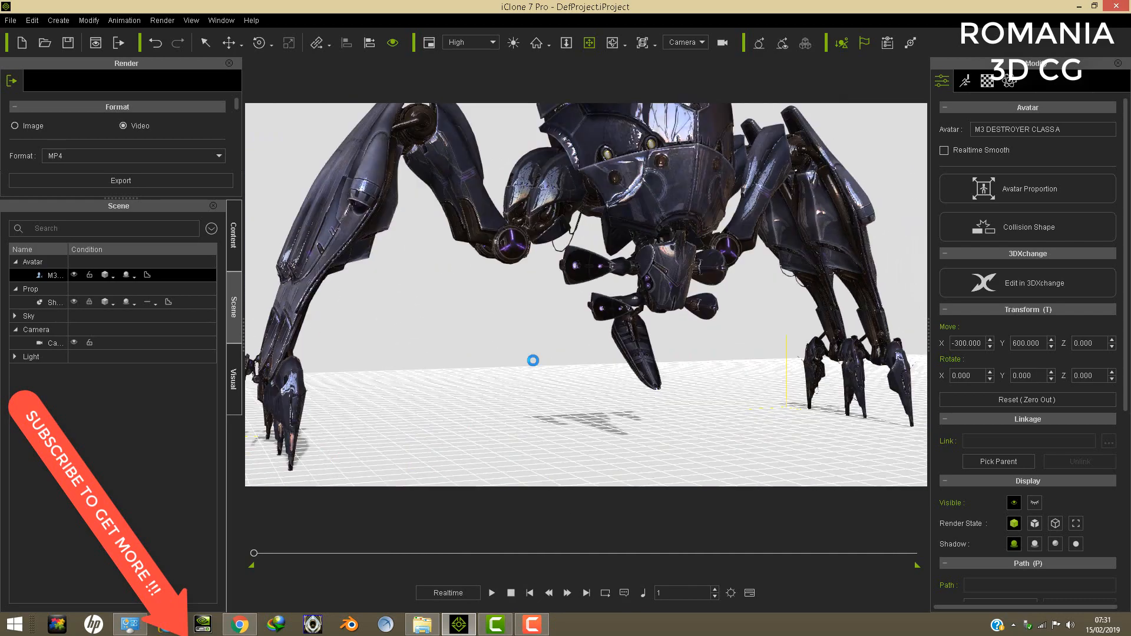
pyautogui.scroll(-2, 632, 268)
pyautogui.moveTo(665, 230); pyautogui.dragTo(651, 261)
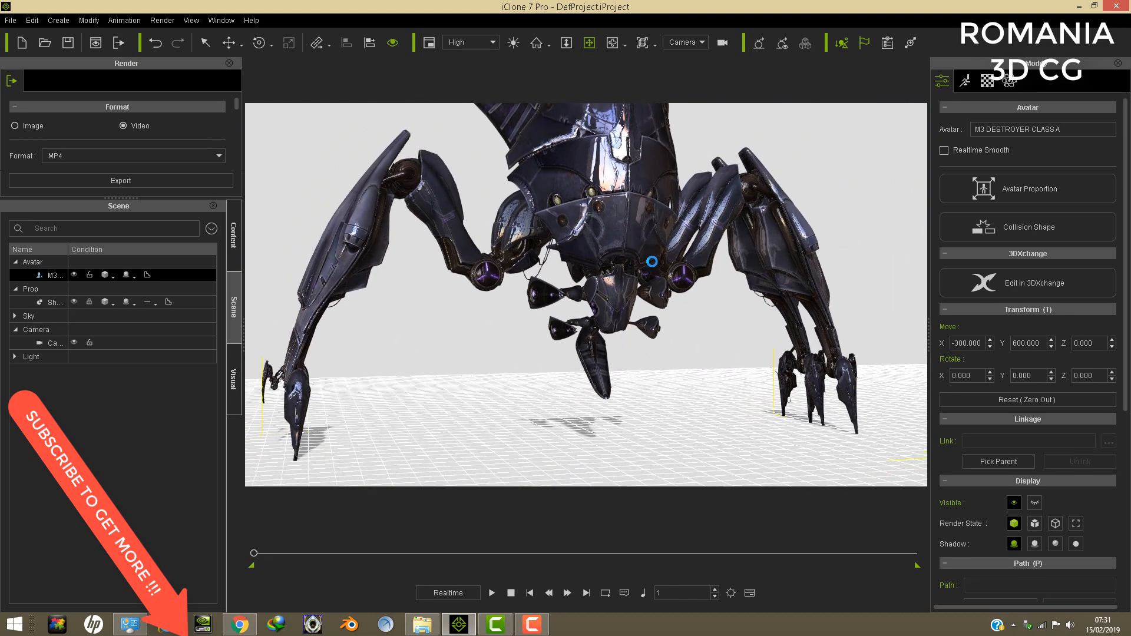
pyautogui.moveTo(651, 261); pyautogui.dragTo(691, 265, button='right')
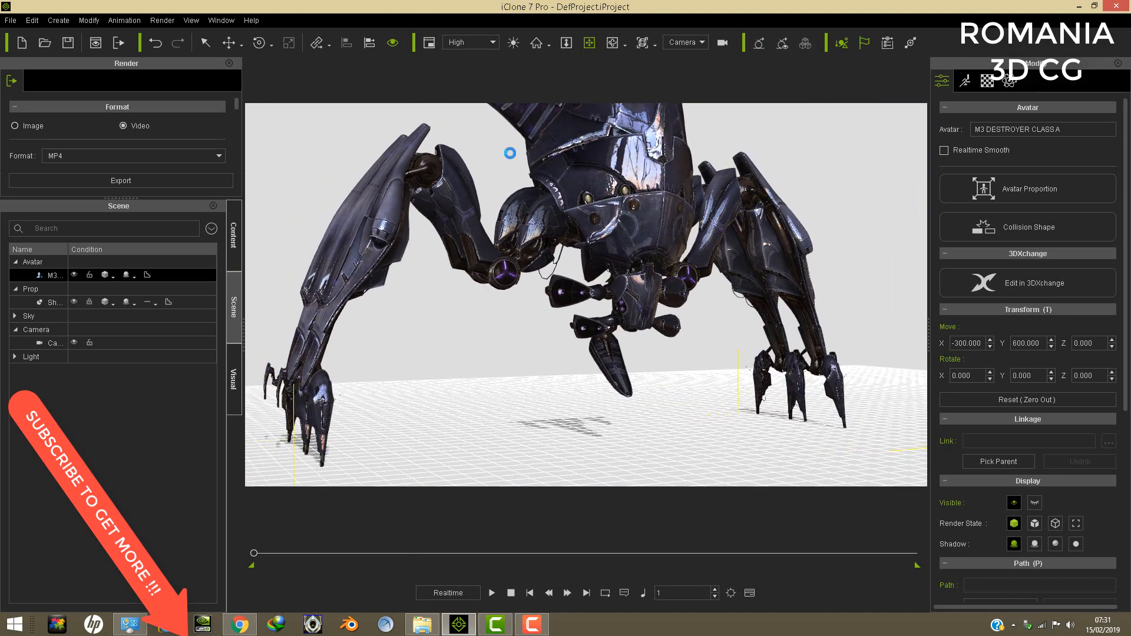
# - Delete the destroyer avatar and load M3 MASS EFFECT GUN SHIP.iAvatar from the M3 SFF PACK folder into the scene
pyautogui.click(33, 22)
pyautogui.click(55, 71)
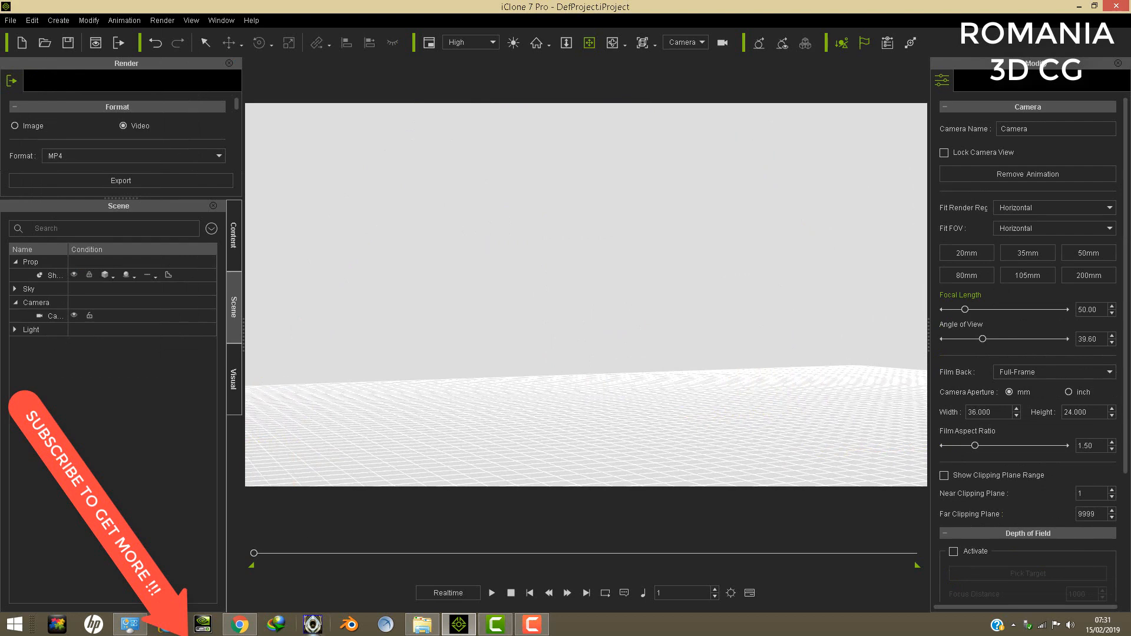
pyautogui.click(415, 629)
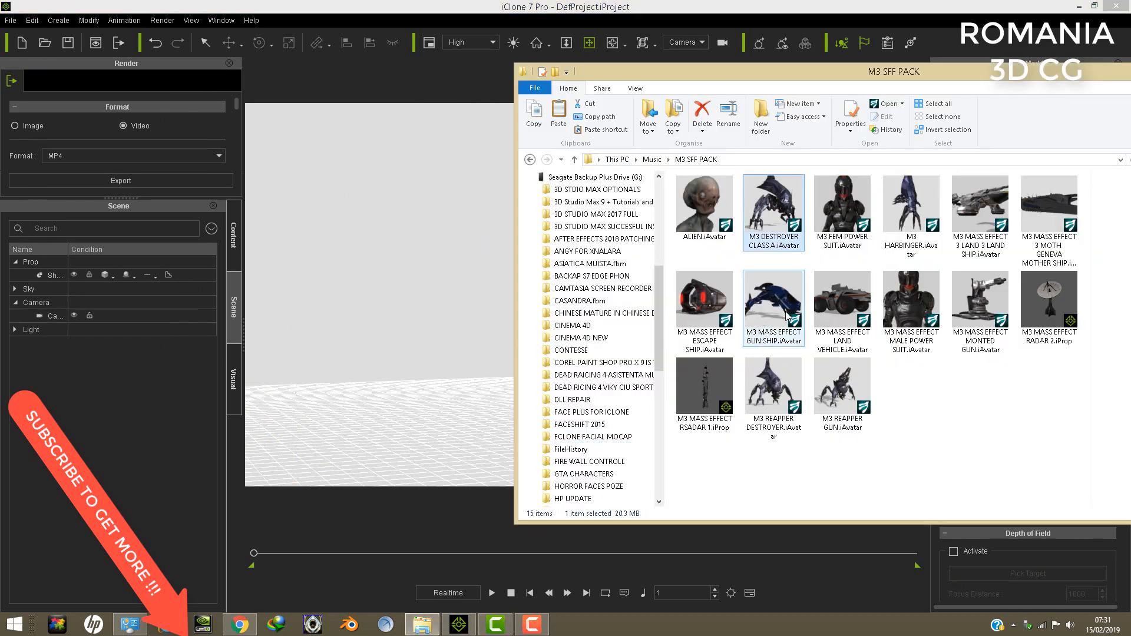
pyautogui.moveTo(791, 313); pyautogui.dragTo(498, 436)
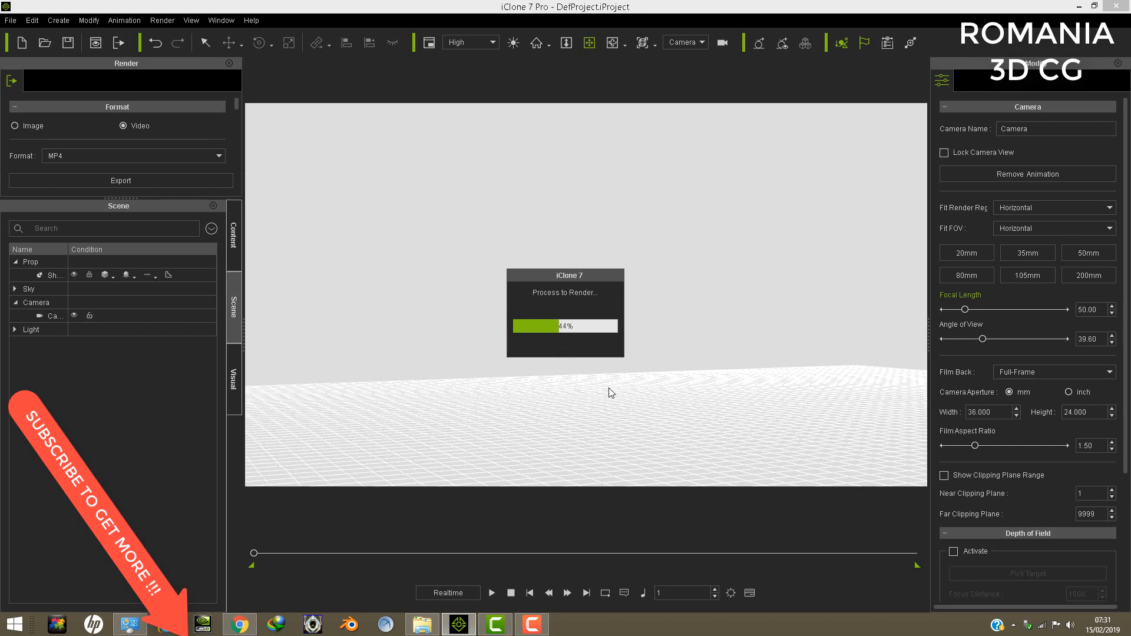
# - Examine the blue gun ship up close, including its nose guns, tail wings and landing legs
pyautogui.moveTo(552, 312)
pyautogui.mouseDown(button='right')
pyautogui.moveTo(635, 334)
pyautogui.moveTo(606, 327)
pyautogui.moveTo(605, 338)
pyautogui.moveTo(465, 348)
pyautogui.moveTo(560, 364)
pyautogui.moveTo(570, 344)
pyautogui.mouseUp(button='right')
pyautogui.scroll(5, 606, 337)
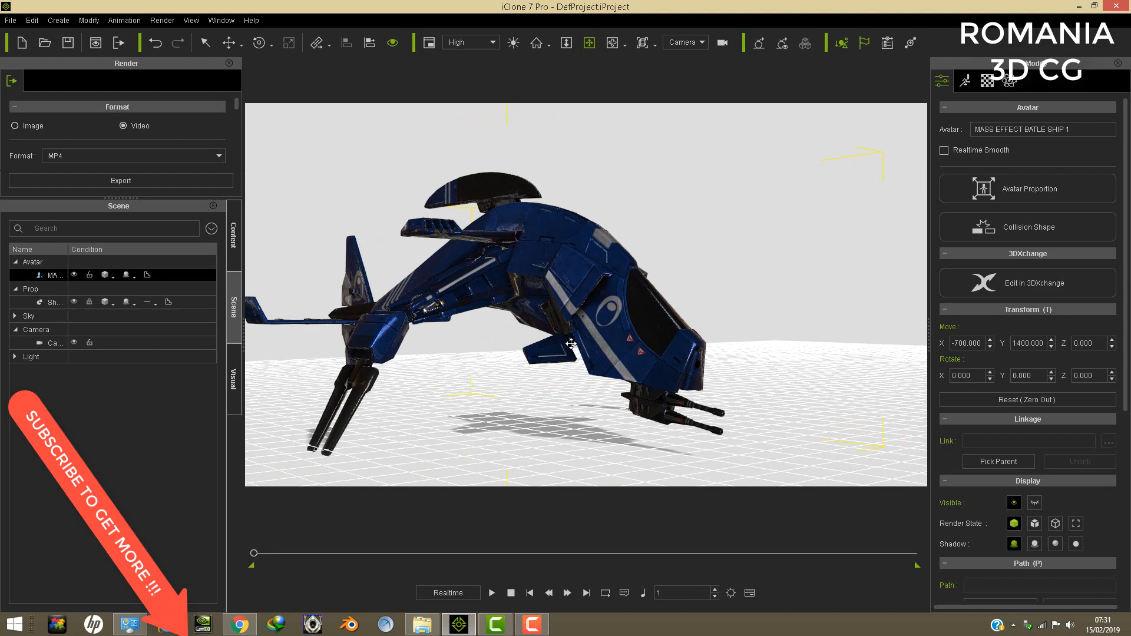
pyautogui.scroll(5, 569, 346)
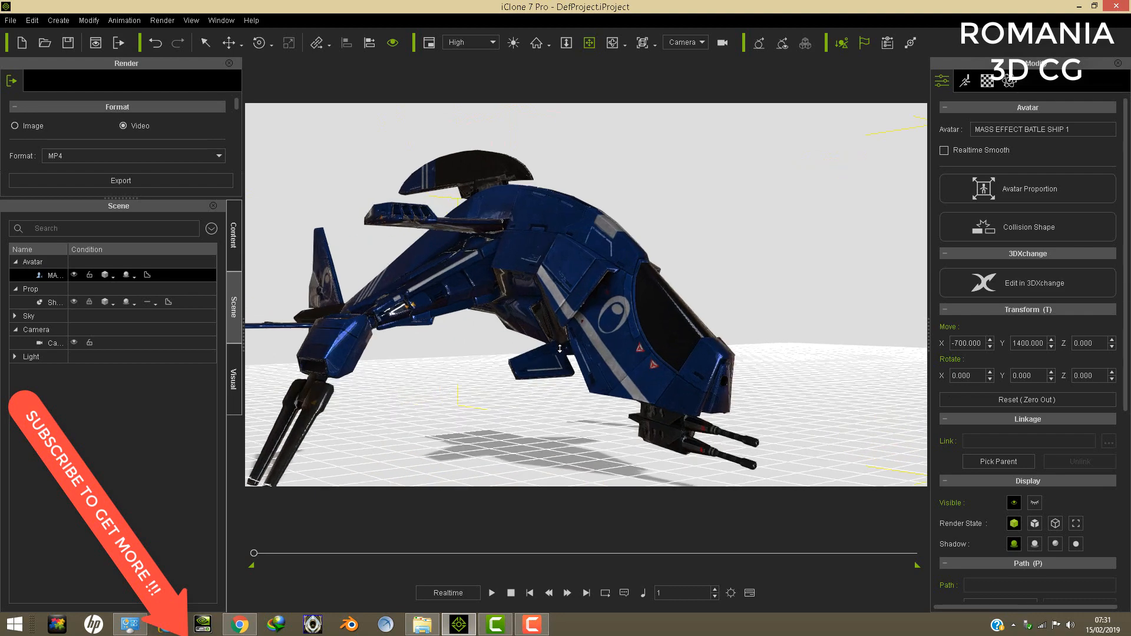
pyautogui.moveTo(530, 313); pyautogui.dragTo(752, 434, button='right')
pyautogui.moveTo(556, 339); pyautogui.dragTo(459, 340, button='right')
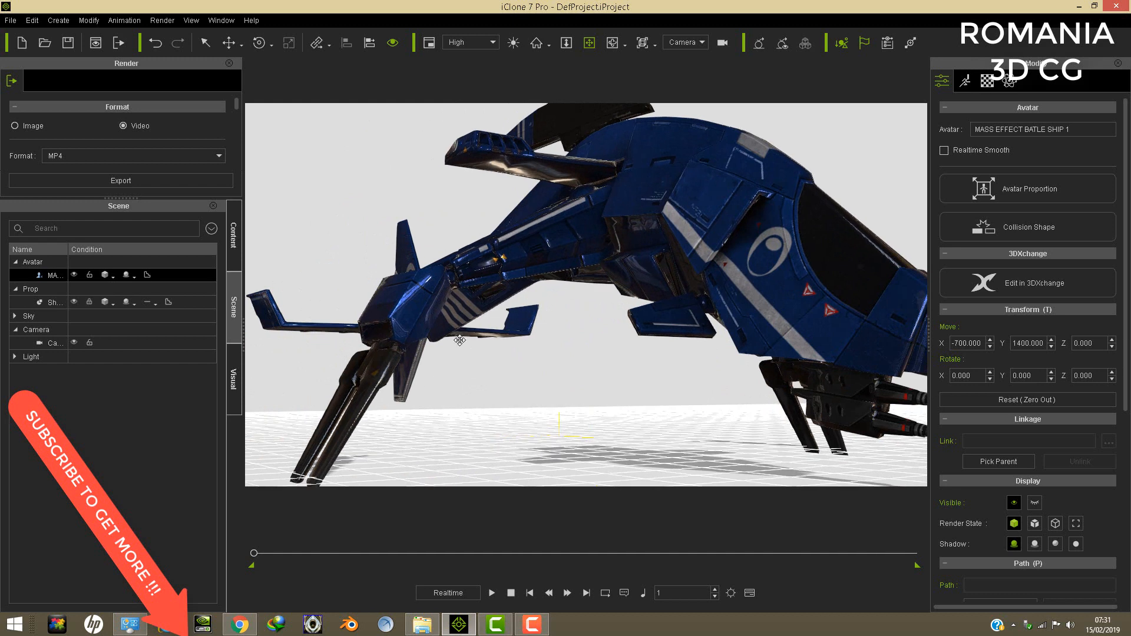
# - Open Edit Motion Layer for the gun ship and select bone FK-18 of the gun turret beneath its nose
pyautogui.click(965, 80)
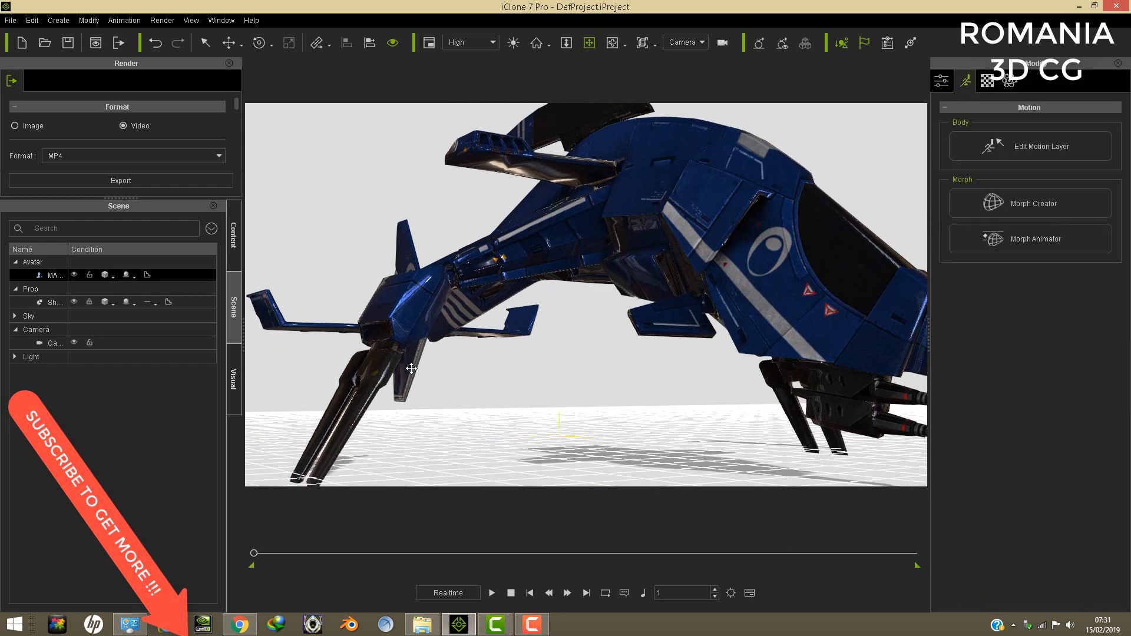
pyautogui.click(1019, 141)
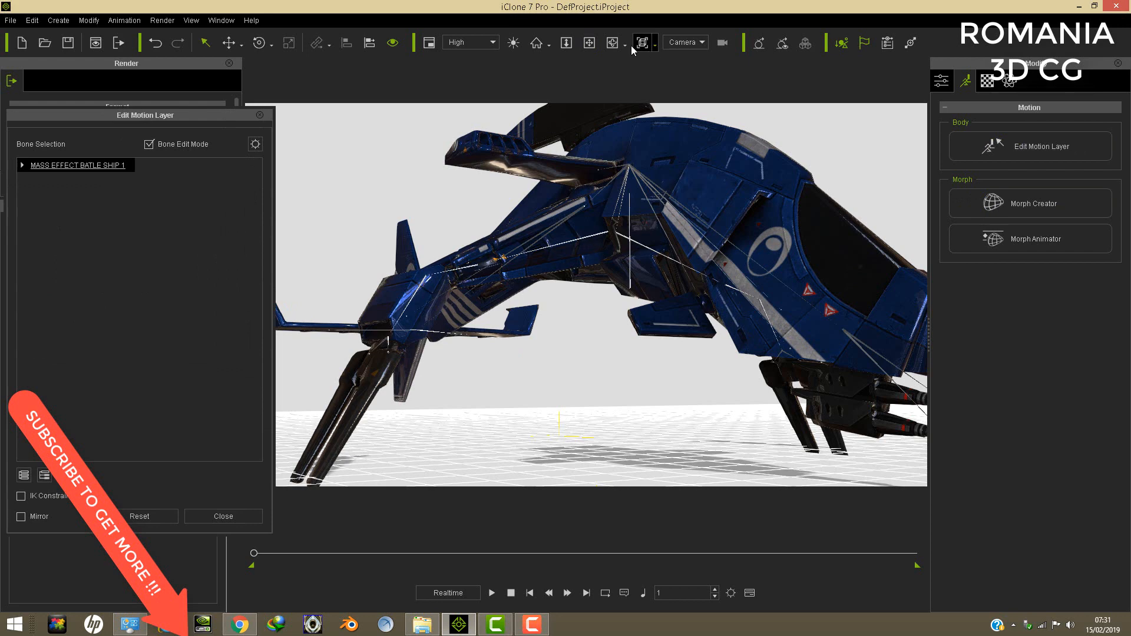
pyautogui.click(591, 43)
pyautogui.moveTo(695, 163); pyautogui.dragTo(739, 270)
pyautogui.scroll(2, 723, 275)
pyautogui.moveTo(727, 324); pyautogui.dragTo(728, 306)
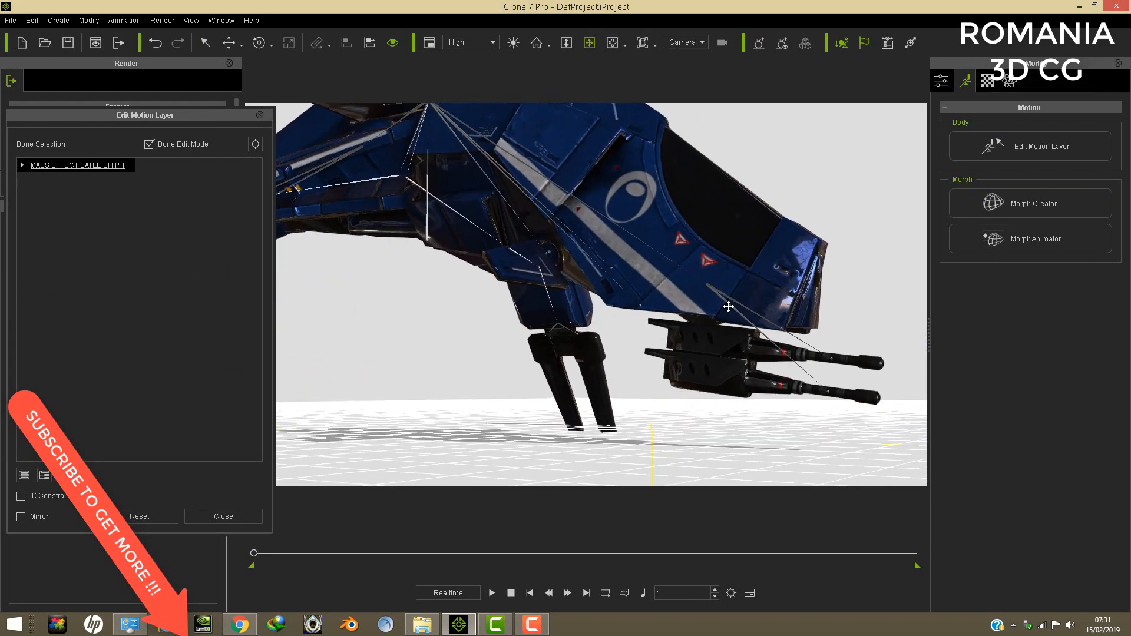
pyautogui.click(729, 303)
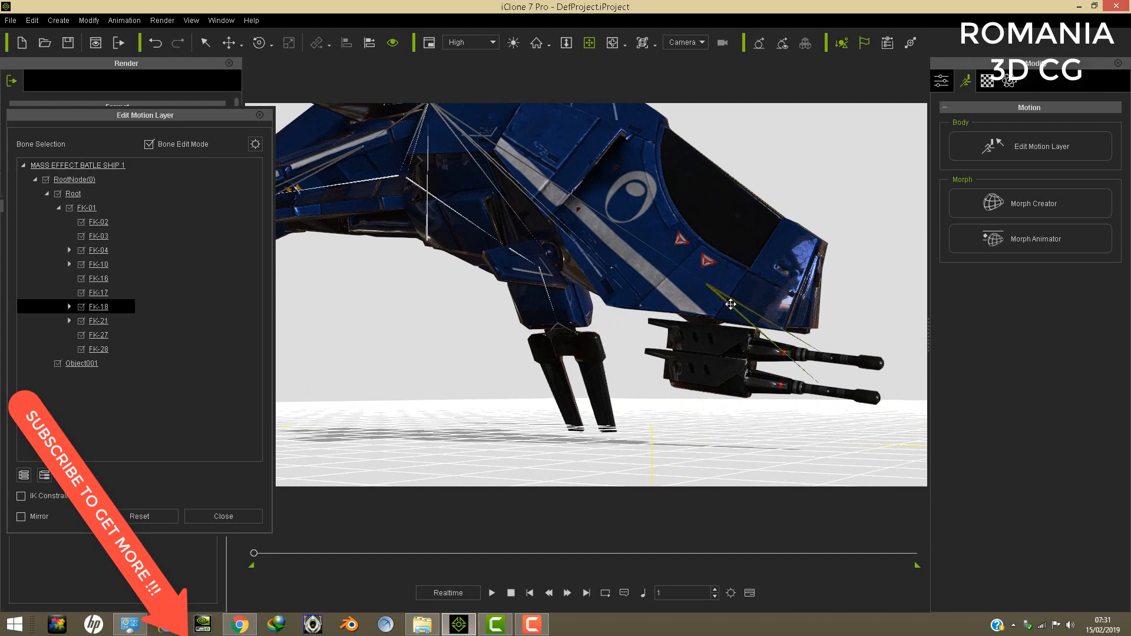
# - Rotate bone FK-18 about several axes to swing the gun turret beneath the ship's nose
pyautogui.click(259, 43)
pyautogui.moveTo(720, 307); pyautogui.dragTo(723, 302)
pyautogui.moveTo(701, 237); pyautogui.dragTo(668, 243)
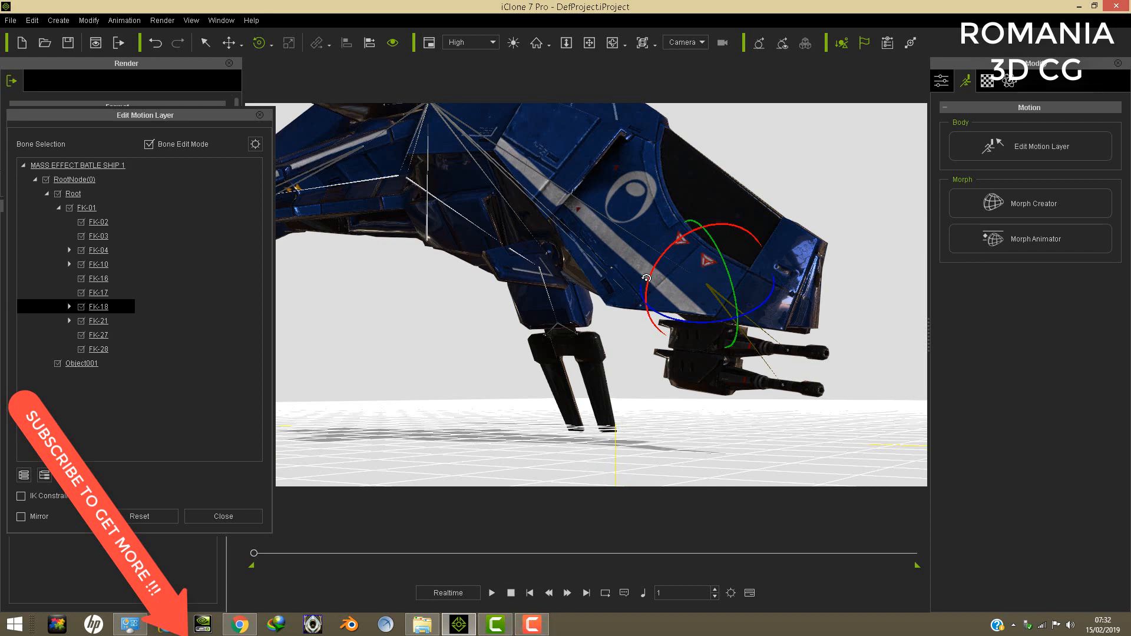
pyautogui.moveTo(646, 278); pyautogui.dragTo(636, 308)
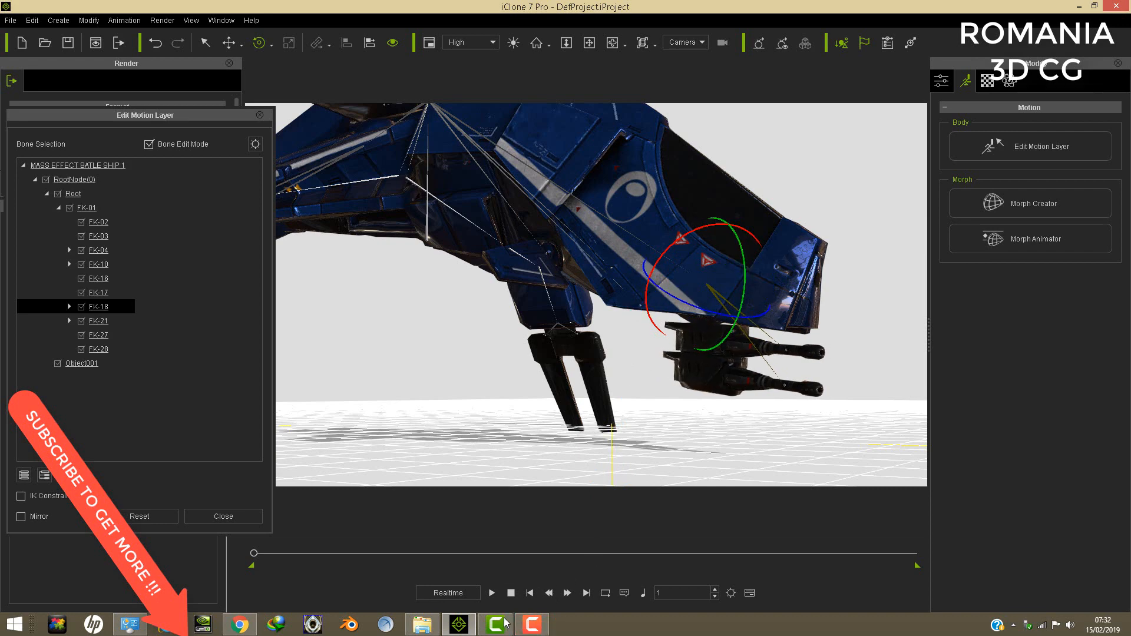
pyautogui.scroll(-2, 651, 214)
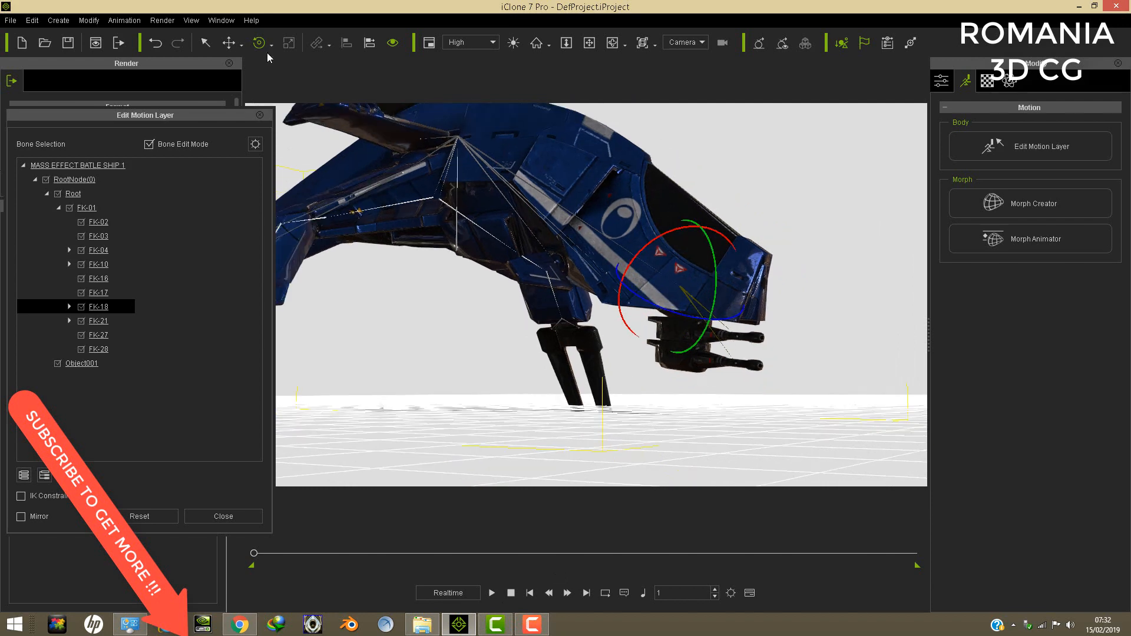
# - Close the motion layer editing, delete the gun ship, and load the M3 MASS EFFECT 3 MOTH GENEVA MOTHER SHIP avatar from the M3 SFF PACK folder
pyautogui.click(259, 117)
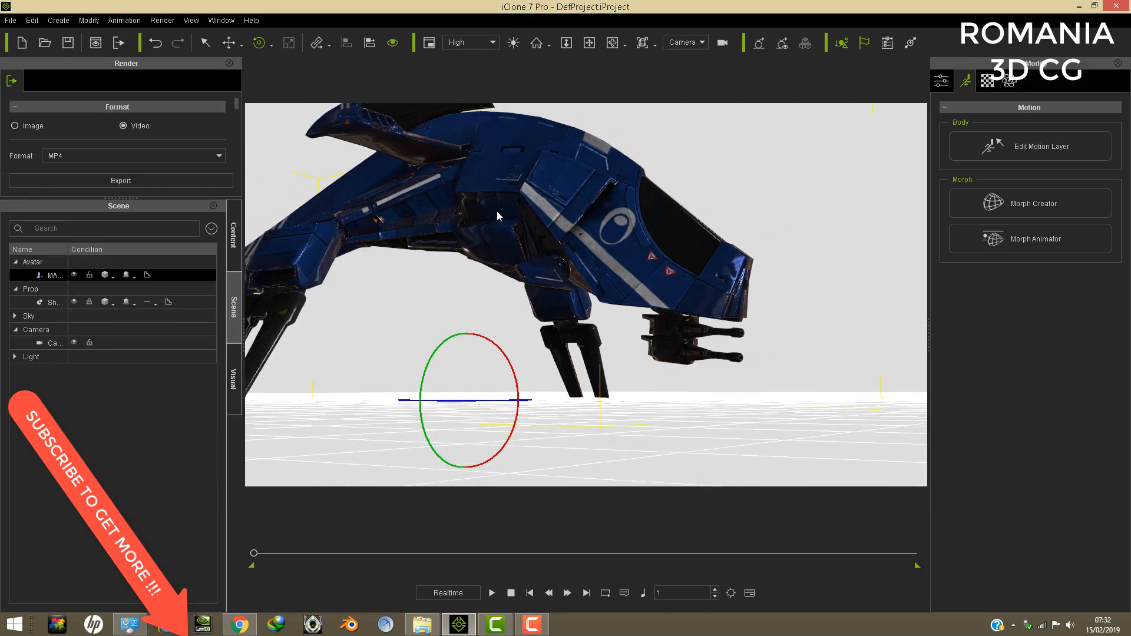
pyautogui.click(33, 22)
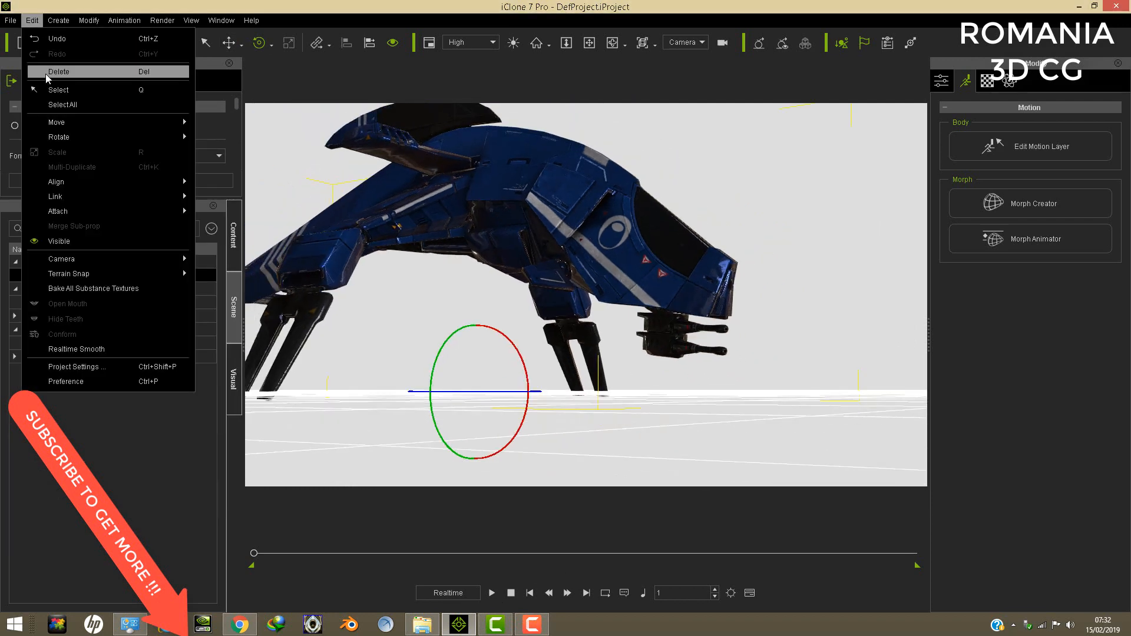
pyautogui.click(66, 71)
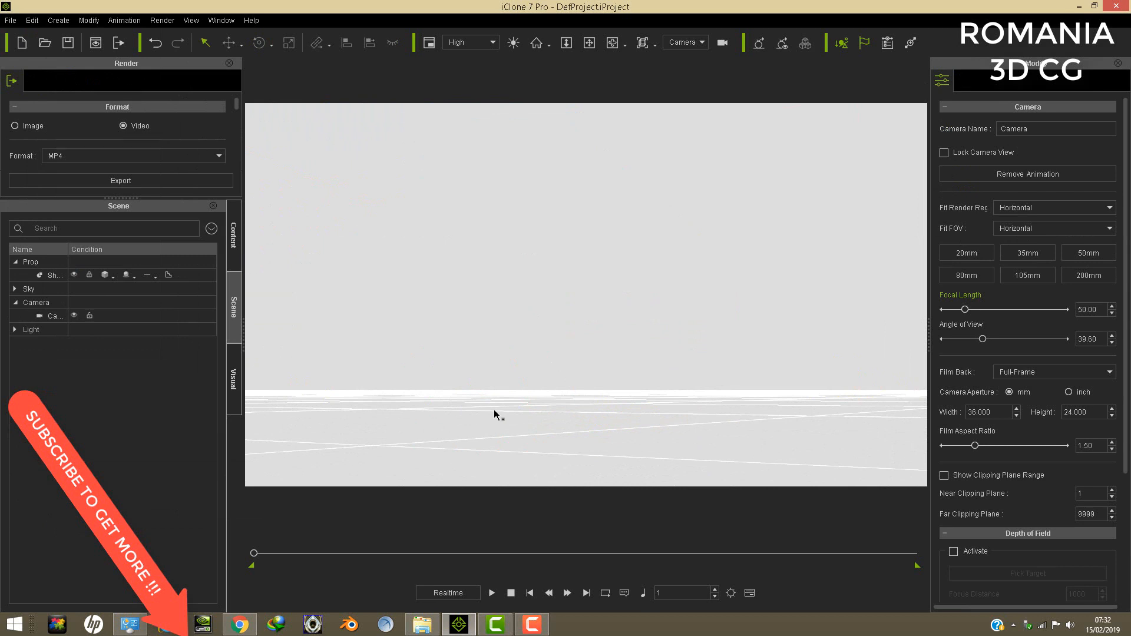
pyautogui.click(417, 625)
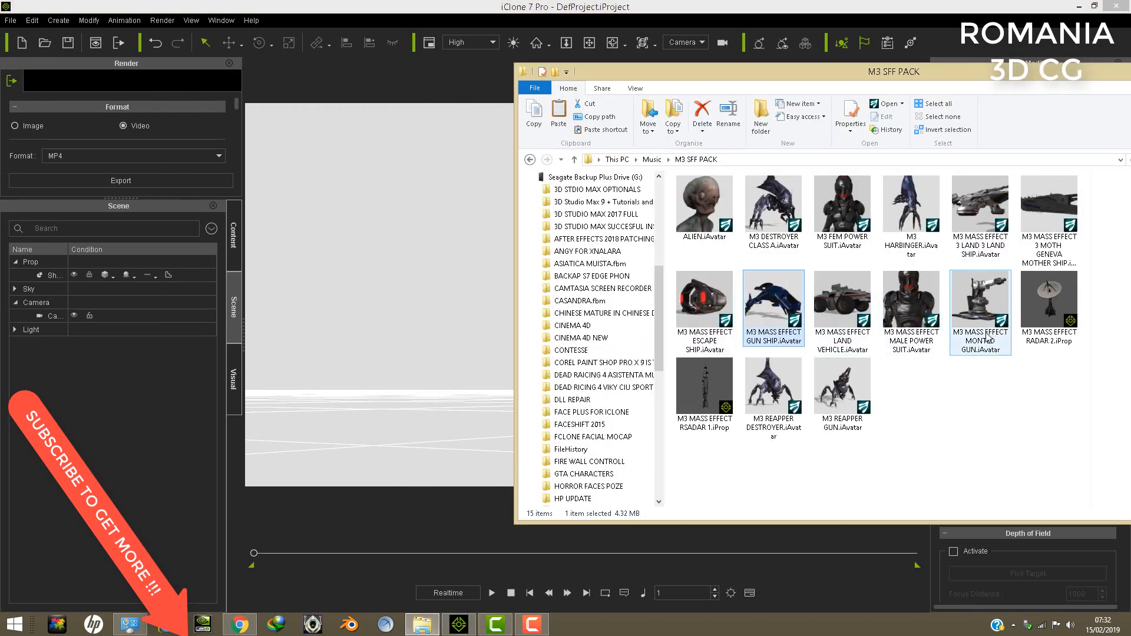
pyautogui.moveTo(1049, 221); pyautogui.dragTo(480, 407)
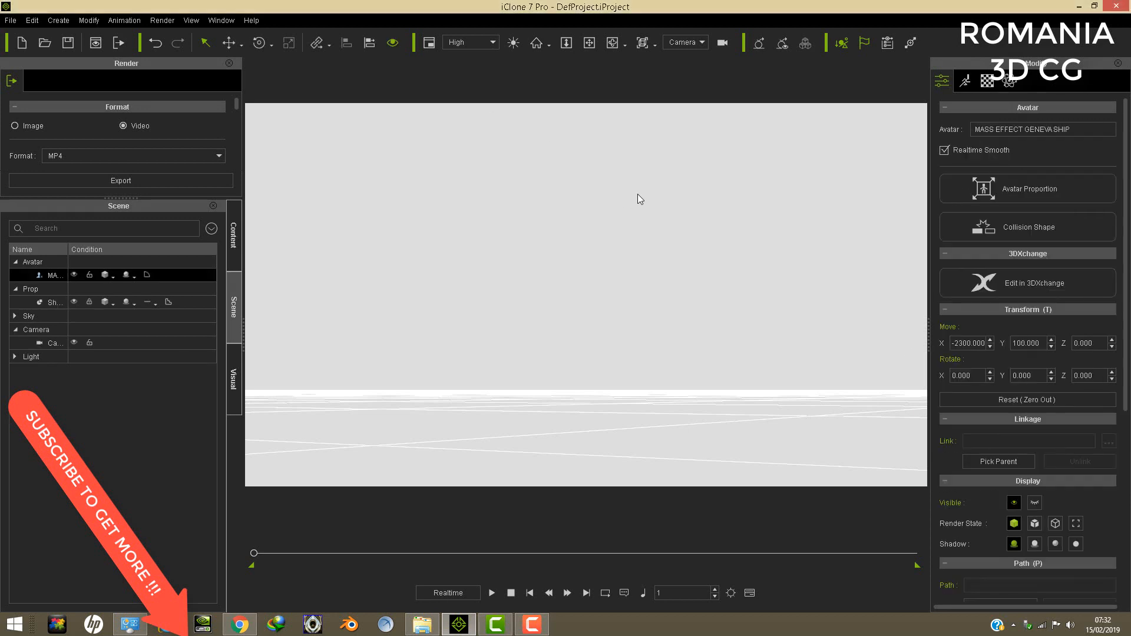
# - Locate the Geneva mother ship with the camera and pull back from its hull to examine the tail fin and wing
pyautogui.click(589, 42)
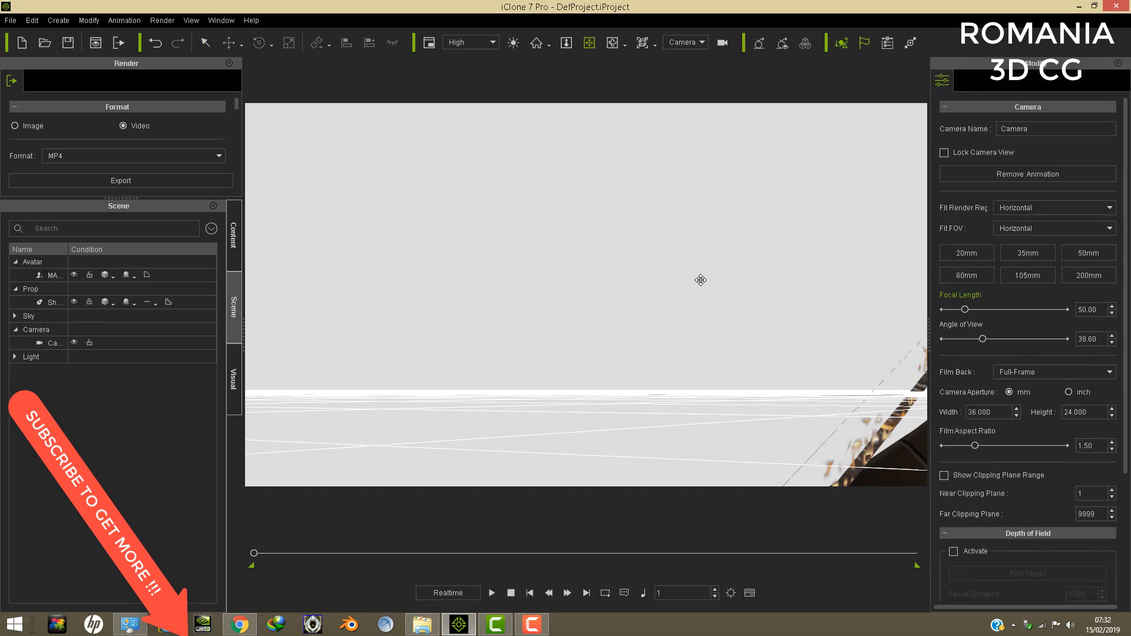
pyautogui.moveTo(700, 281); pyautogui.dragTo(672, 328)
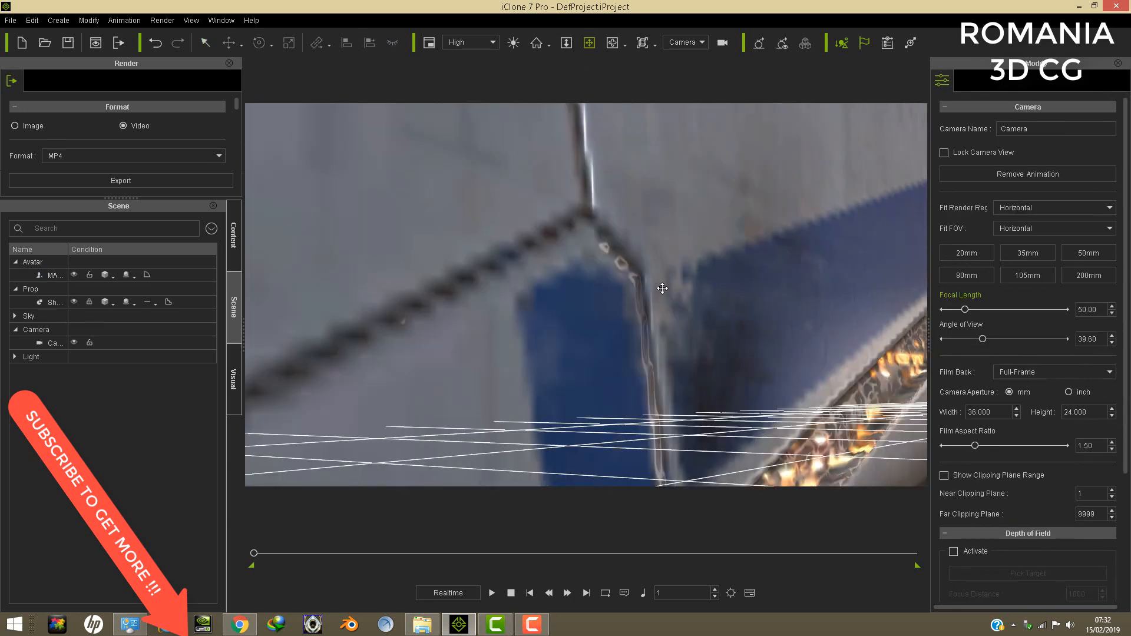
pyautogui.moveTo(662, 288); pyautogui.dragTo(670, 319)
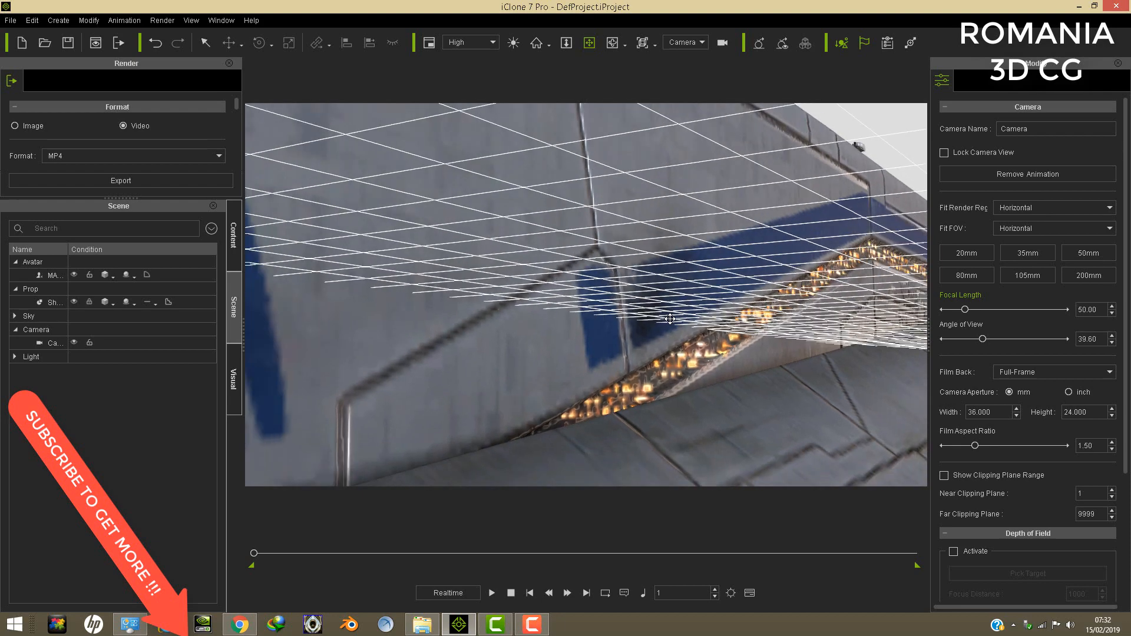
pyautogui.scroll(-8, 669, 318)
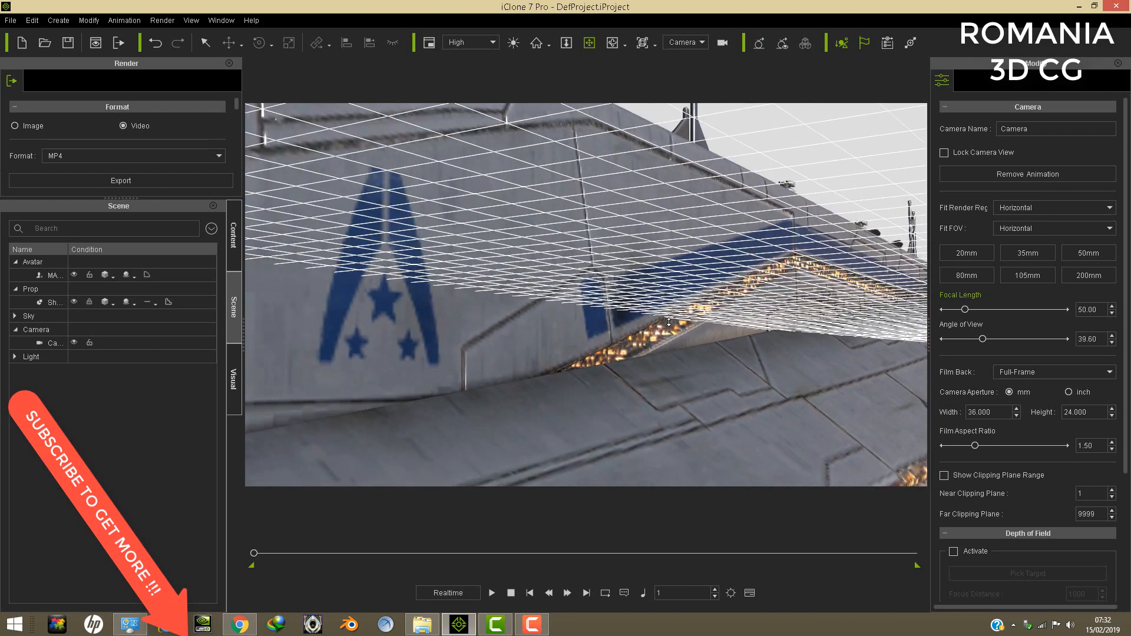
pyautogui.scroll(-8, 669, 322)
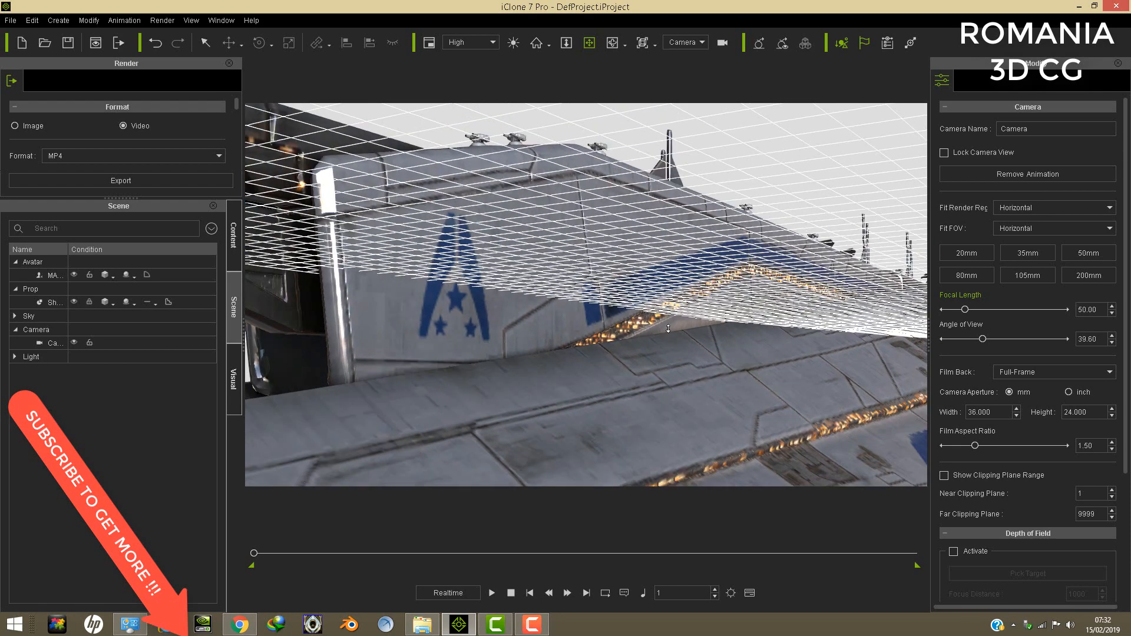
pyautogui.scroll(-8, 668, 328)
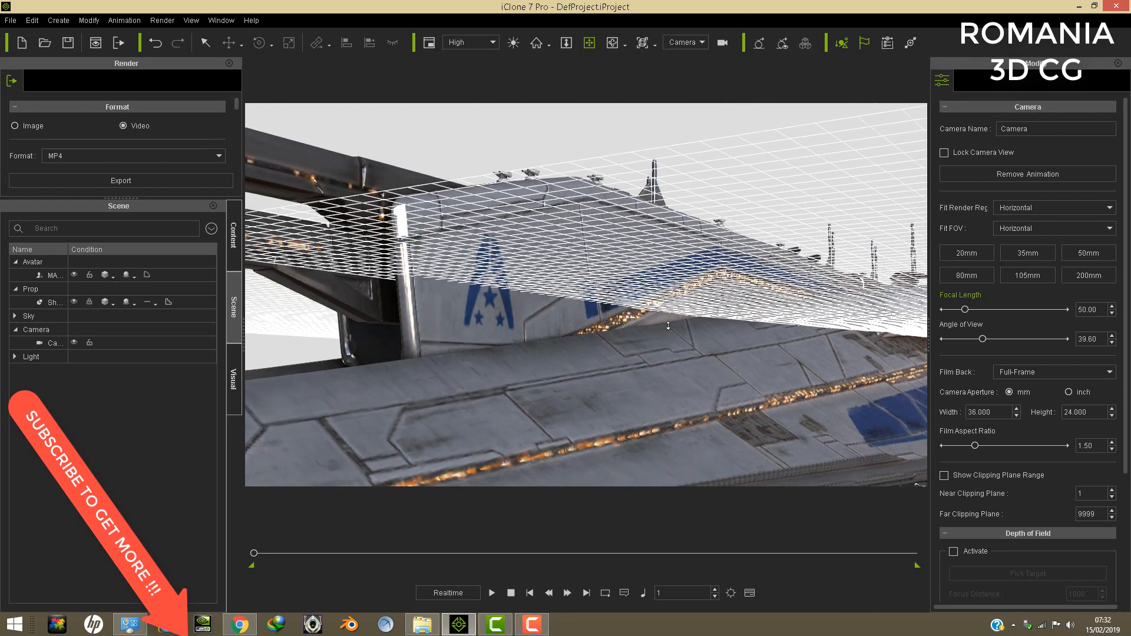
pyautogui.scroll(-8, 667, 325)
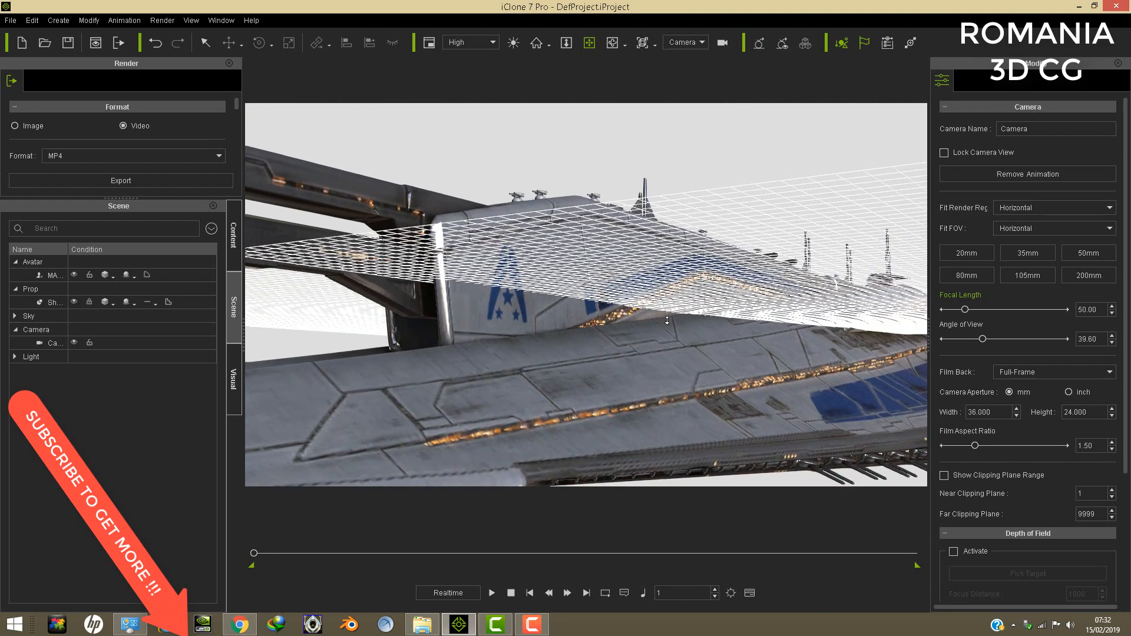
pyautogui.scroll(-8, 667, 324)
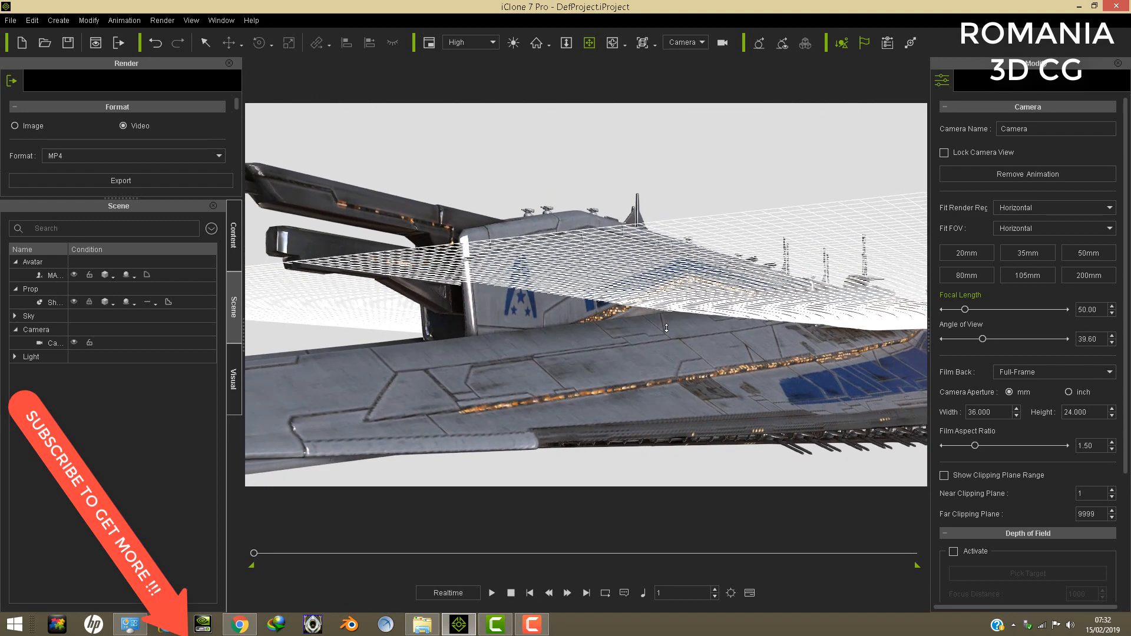
pyautogui.scroll(-4, 666, 328)
# - Orbit around the Geneva mother ship to examine its underside, side guns and upper wing surface
pyautogui.moveTo(666, 330); pyautogui.dragTo(711, 320, button='right')
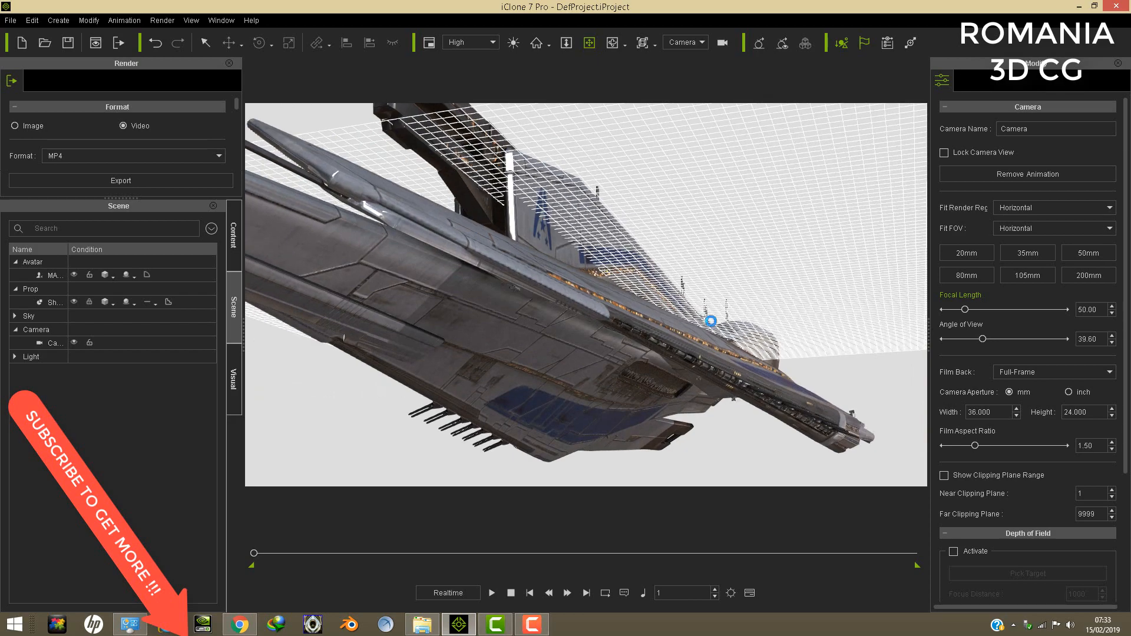
pyautogui.moveTo(711, 321); pyautogui.dragTo(702, 291)
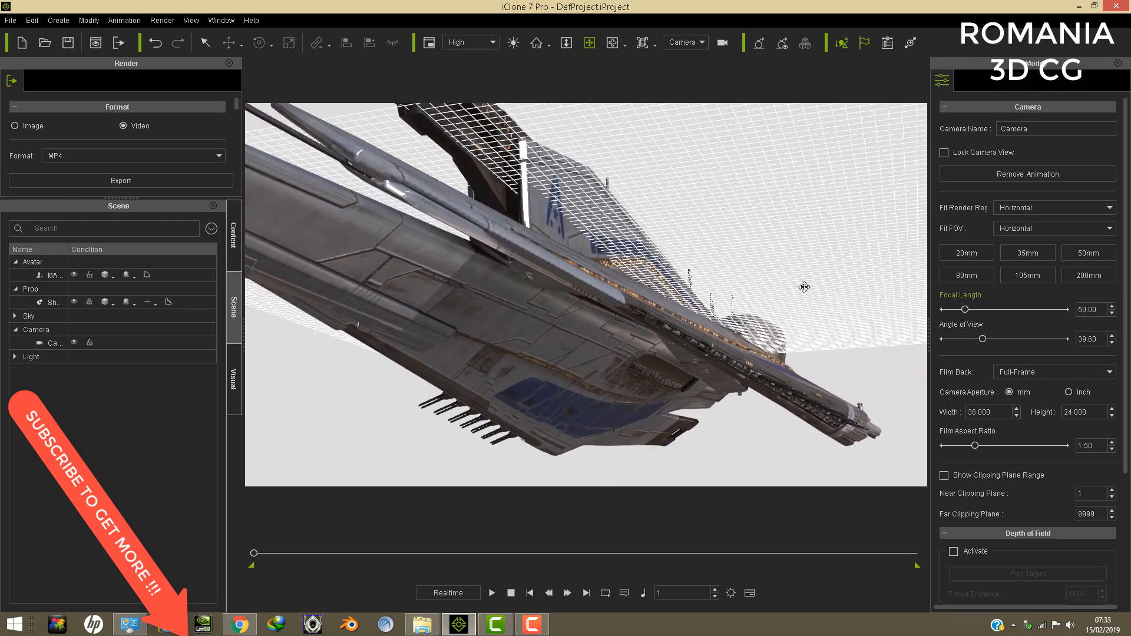
pyautogui.moveTo(645, 384); pyautogui.dragTo(707, 337, button='right')
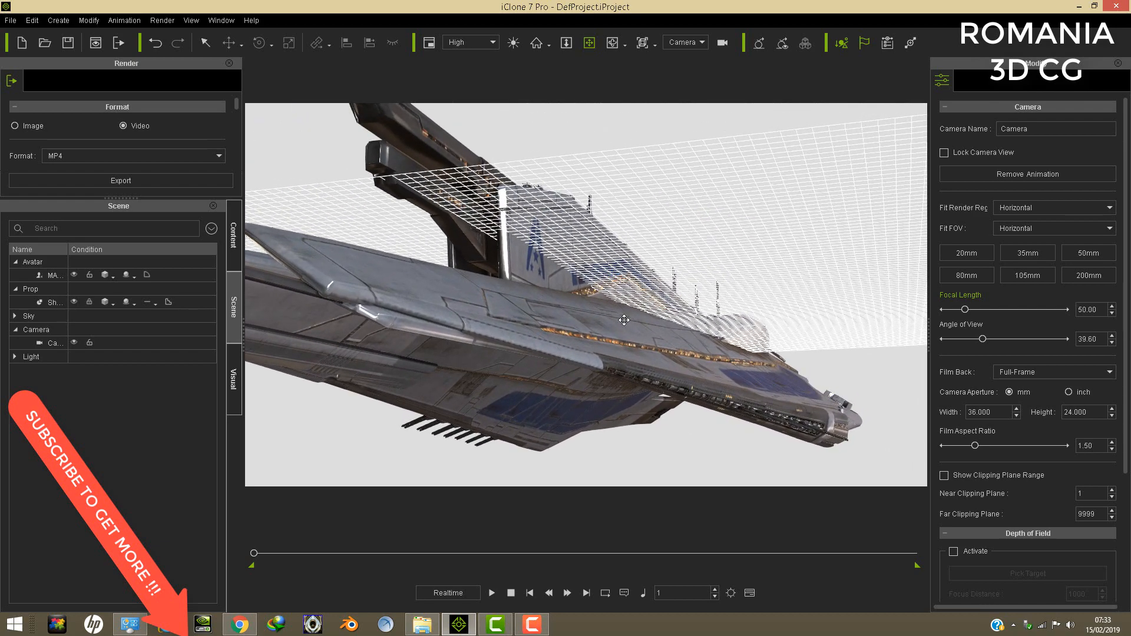
pyautogui.moveTo(634, 280)
pyautogui.mouseDown(button='right')
pyautogui.moveTo(635, 305)
pyautogui.moveTo(636, 293)
pyautogui.mouseUp(button='right')
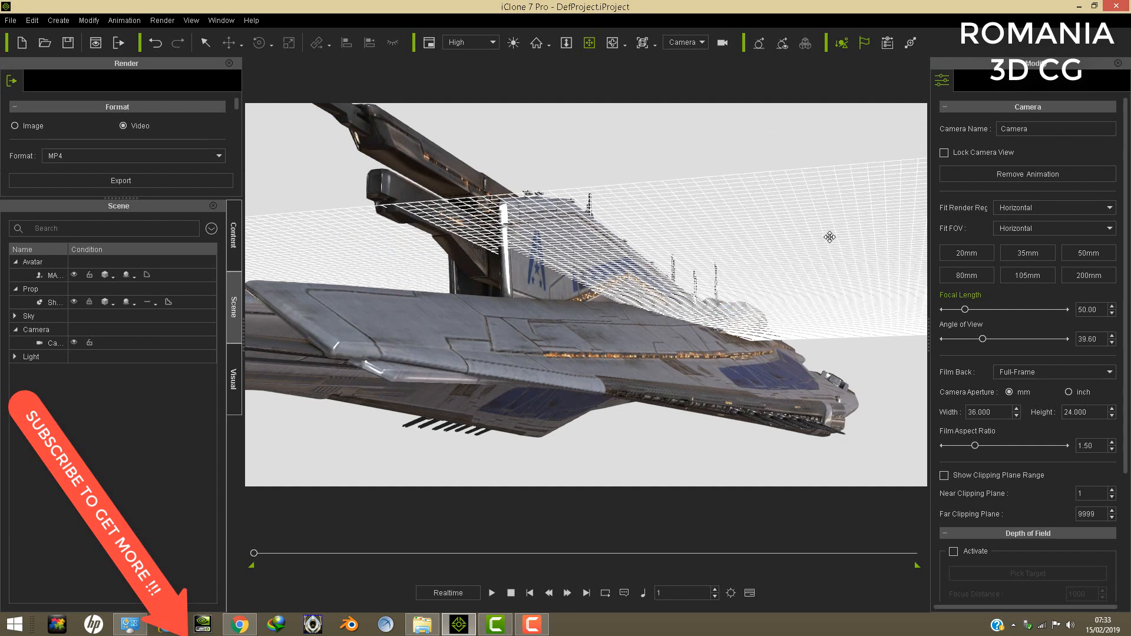
# - Examine the Geneva mother ship's tail tower, wings and hull from both sides
pyautogui.moveTo(848, 243); pyautogui.dragTo(848, 253, button='right')
pyautogui.moveTo(681, 228); pyautogui.dragTo(607, 232, button='right')
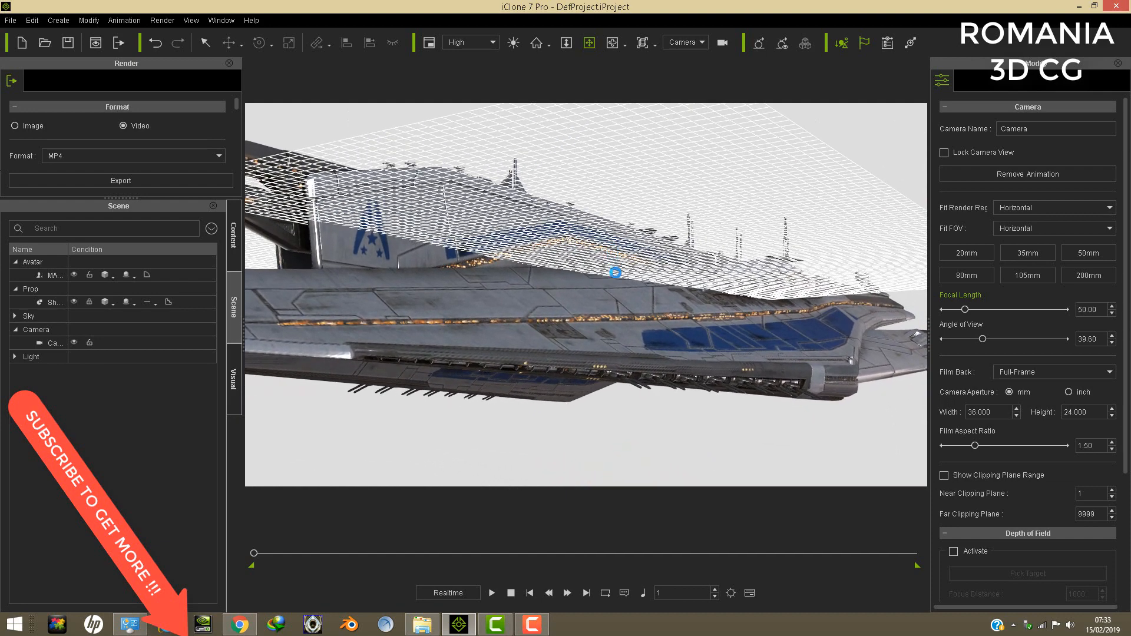
pyautogui.moveTo(571, 354); pyautogui.dragTo(549, 311, button='right')
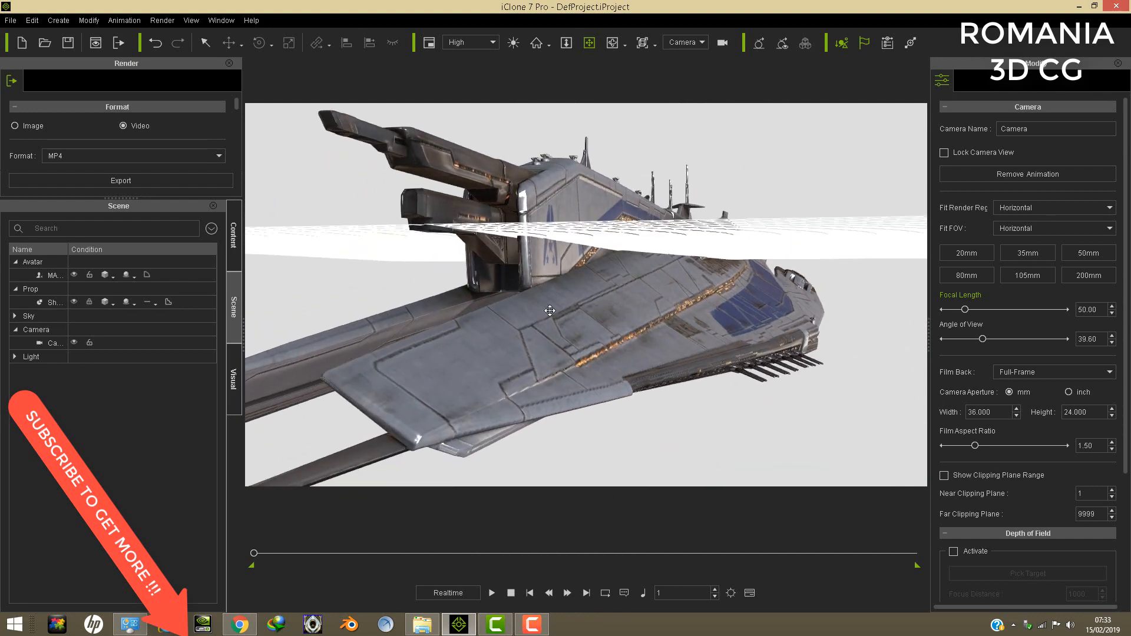
pyautogui.moveTo(693, 289); pyautogui.dragTo(725, 319, button='right')
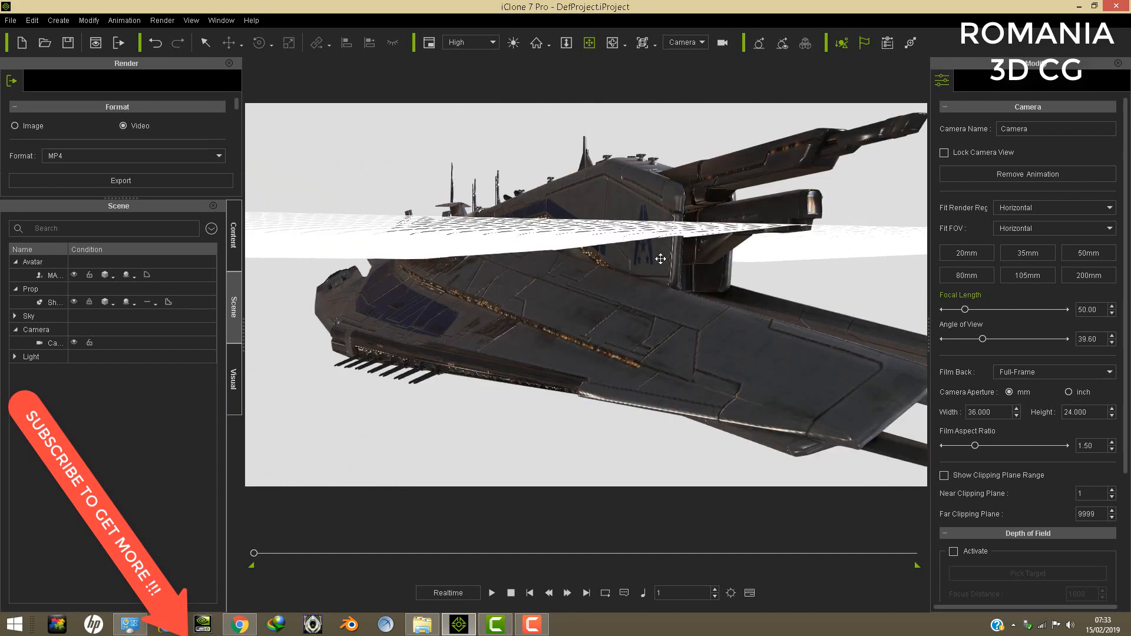
pyautogui.moveTo(660, 258); pyautogui.dragTo(537, 239, button='right')
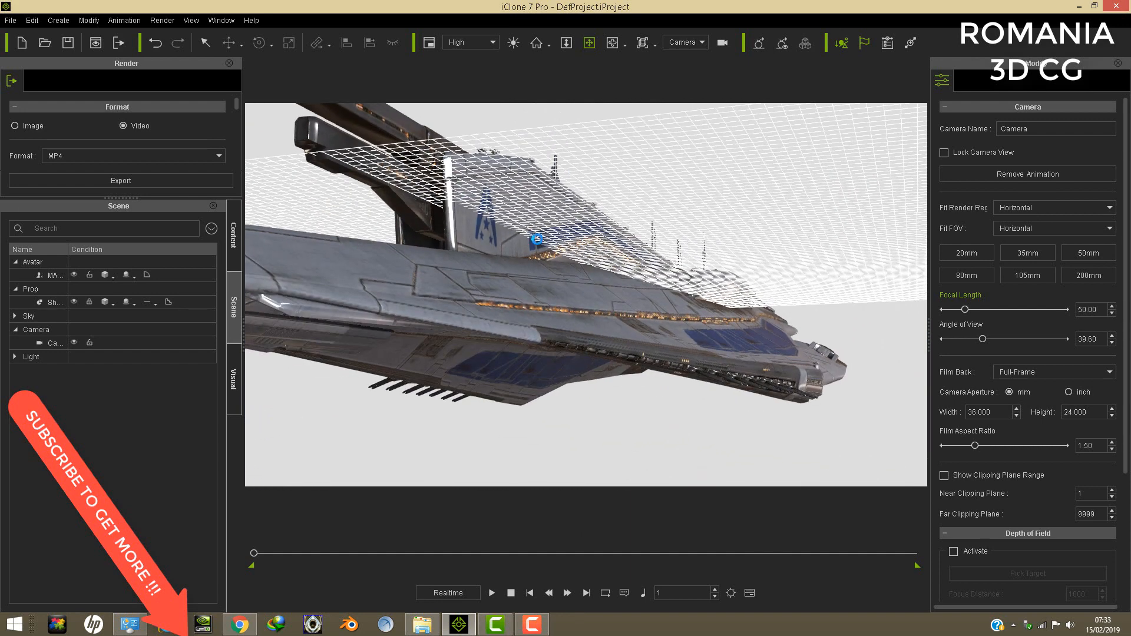
pyautogui.moveTo(603, 290); pyautogui.dragTo(610, 256, button='right')
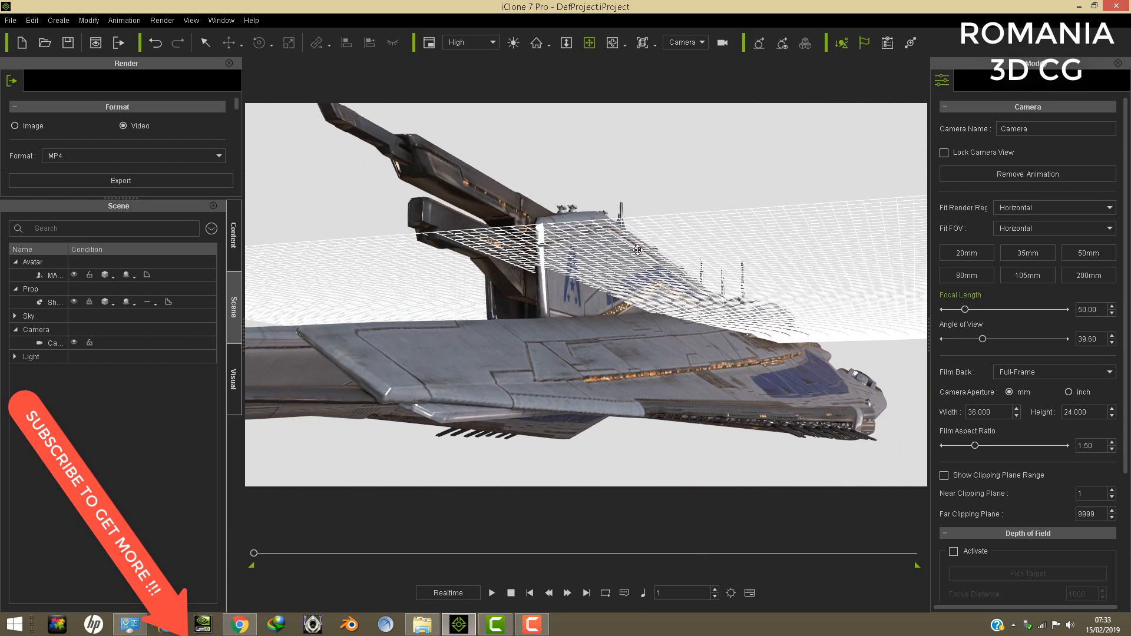
# - Select the Geneva mother ship avatar and delete it from the scene
pyautogui.click(29, 20)
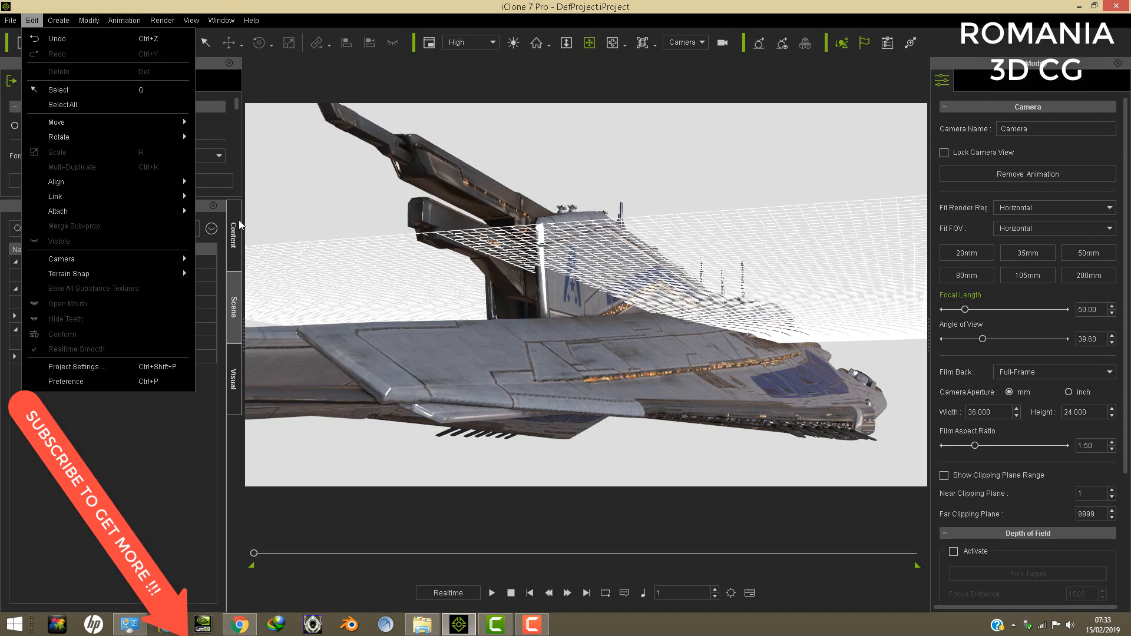
pyautogui.click(188, 457)
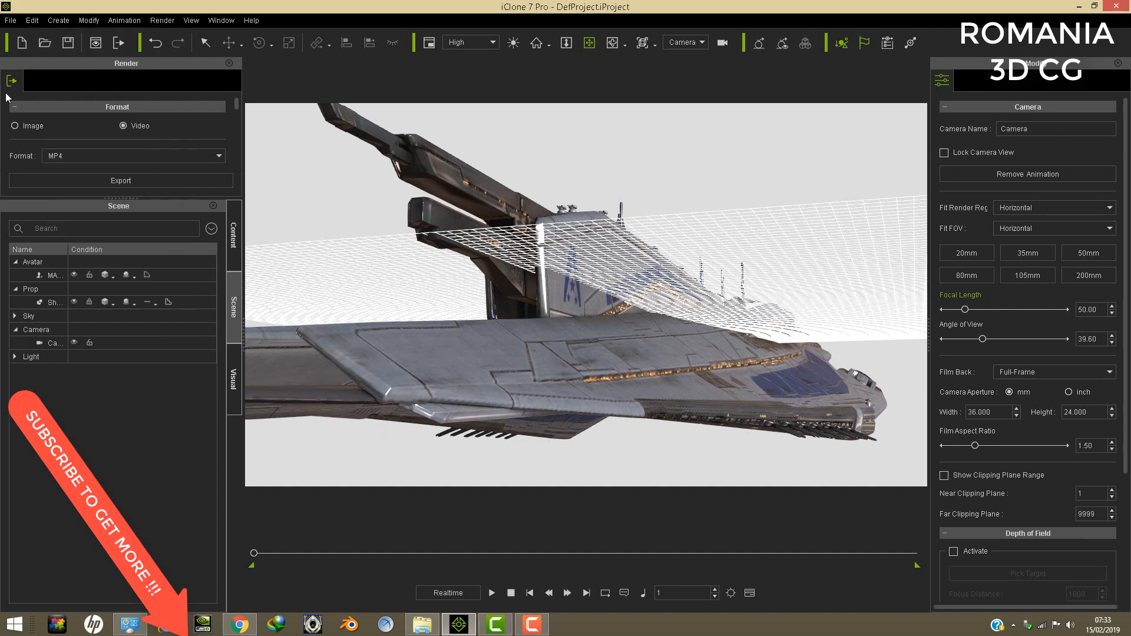
pyautogui.click(32, 20)
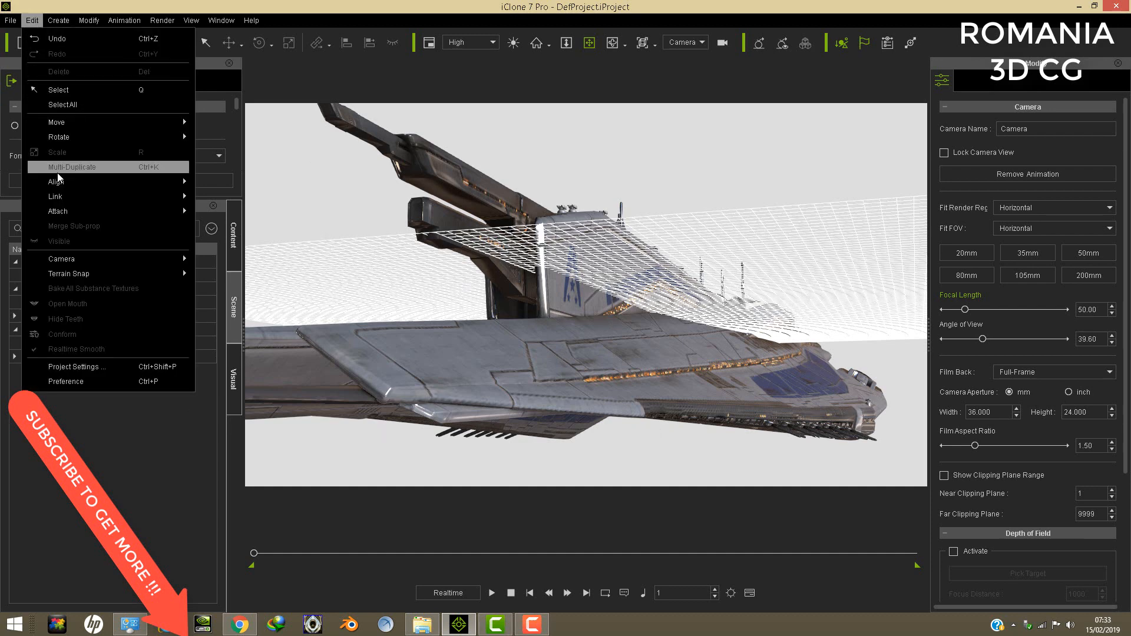
pyautogui.click(475, 382)
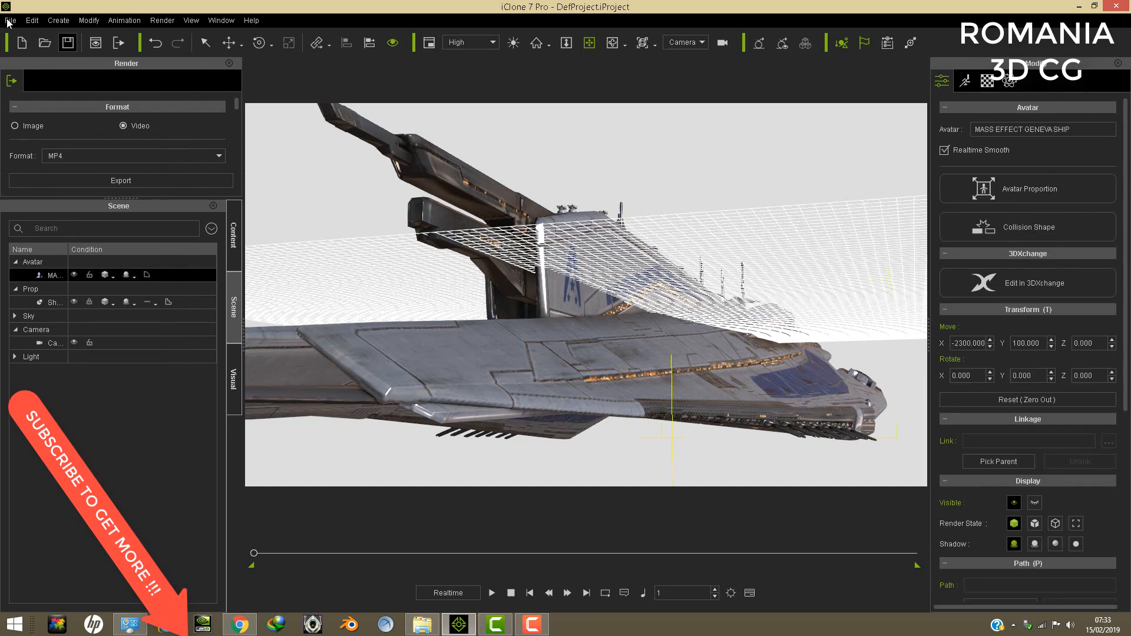
pyautogui.click(36, 23)
pyautogui.click(52, 73)
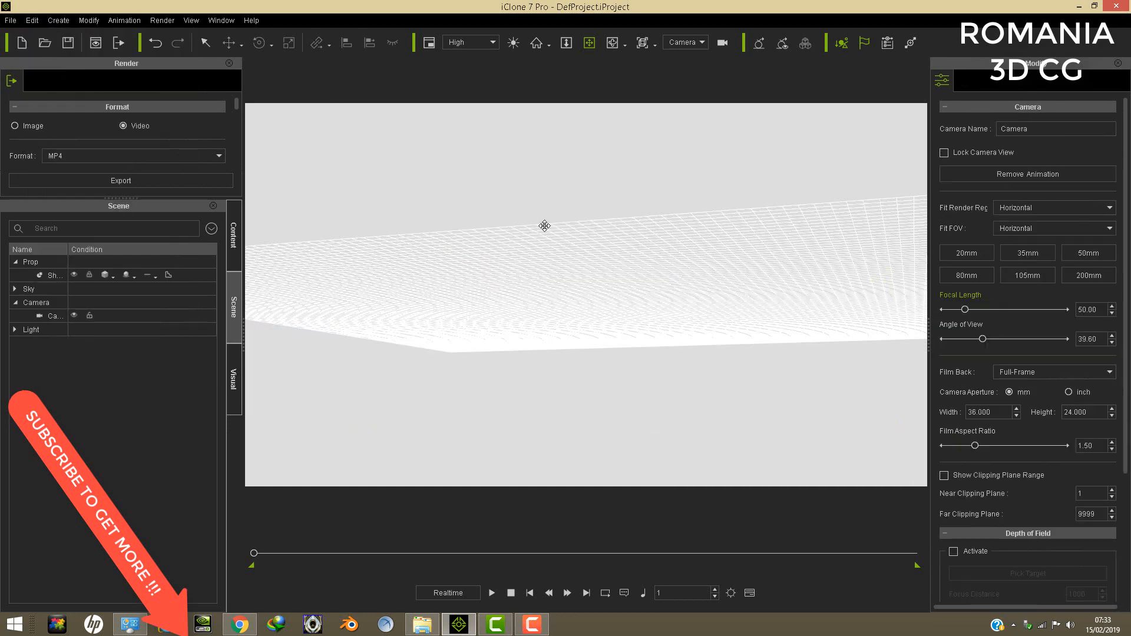
# - Load the M3 MASS EFFECT LAND VEHICLE avatar from the M3 SFF PACK folder into the empty scene
pyautogui.moveTo(601, 255); pyautogui.dragTo(661, 316, button='right')
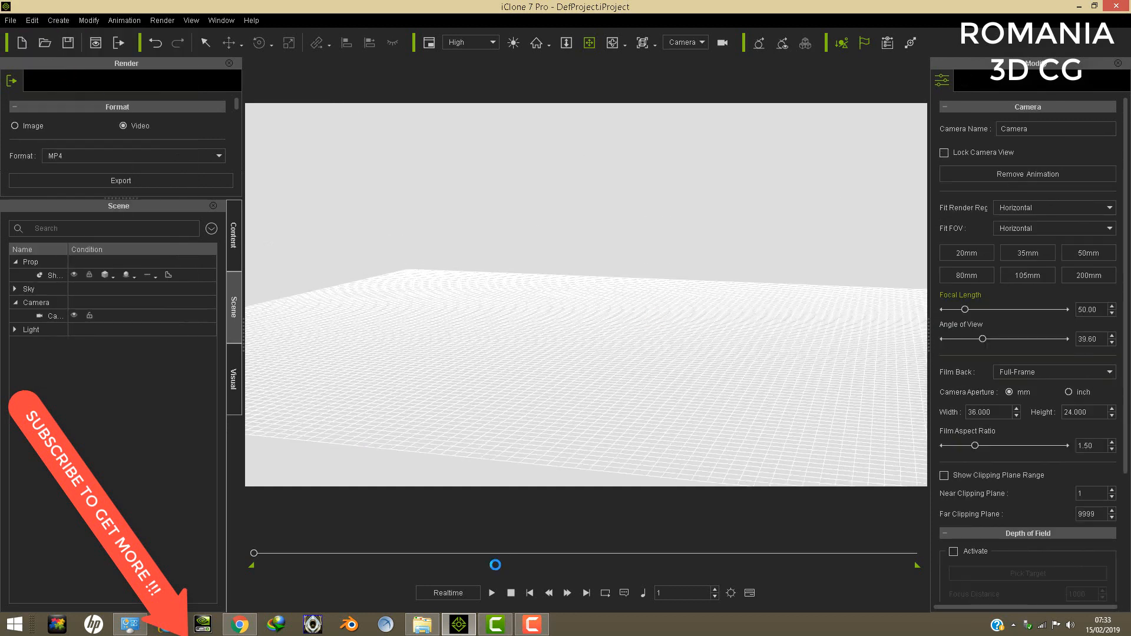
pyautogui.click(422, 624)
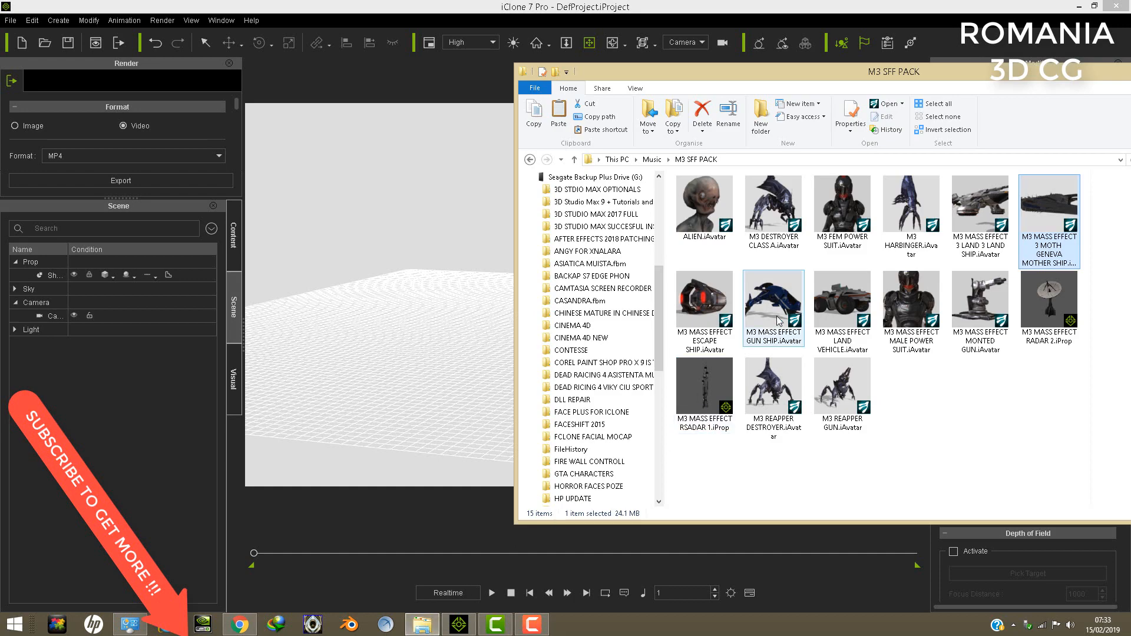
pyautogui.moveTo(843, 314); pyautogui.dragTo(478, 400)
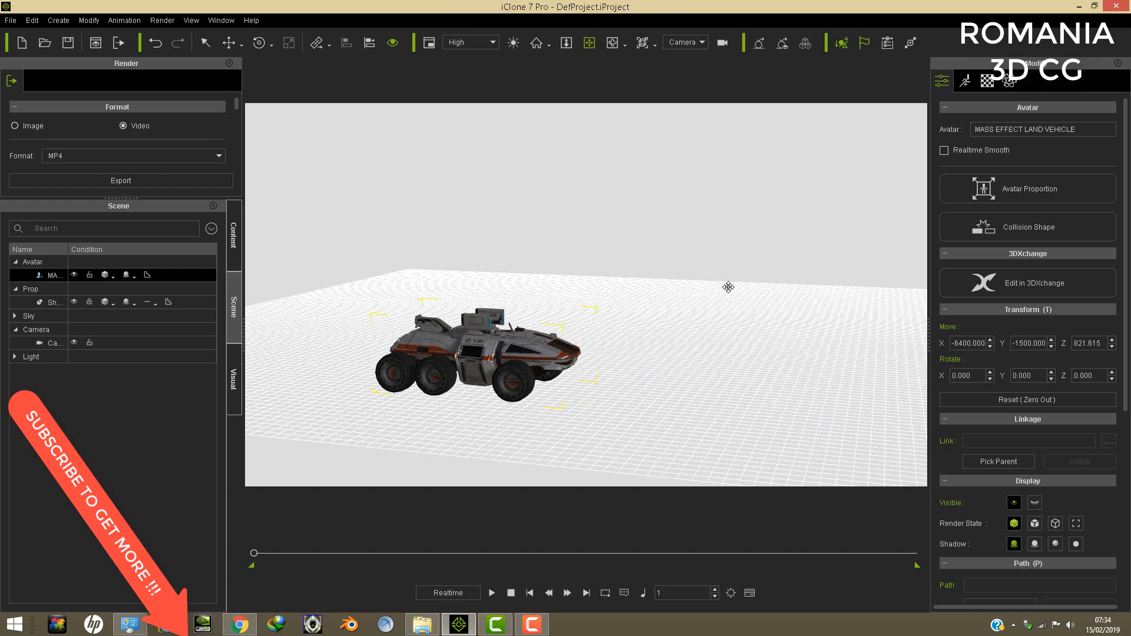
# - Zero out the land vehicle's transform so that it sits at the scene origin
pyautogui.moveTo(706, 300); pyautogui.dragTo(795, 239)
pyautogui.moveTo(795, 240); pyautogui.dragTo(518, 215, button='right')
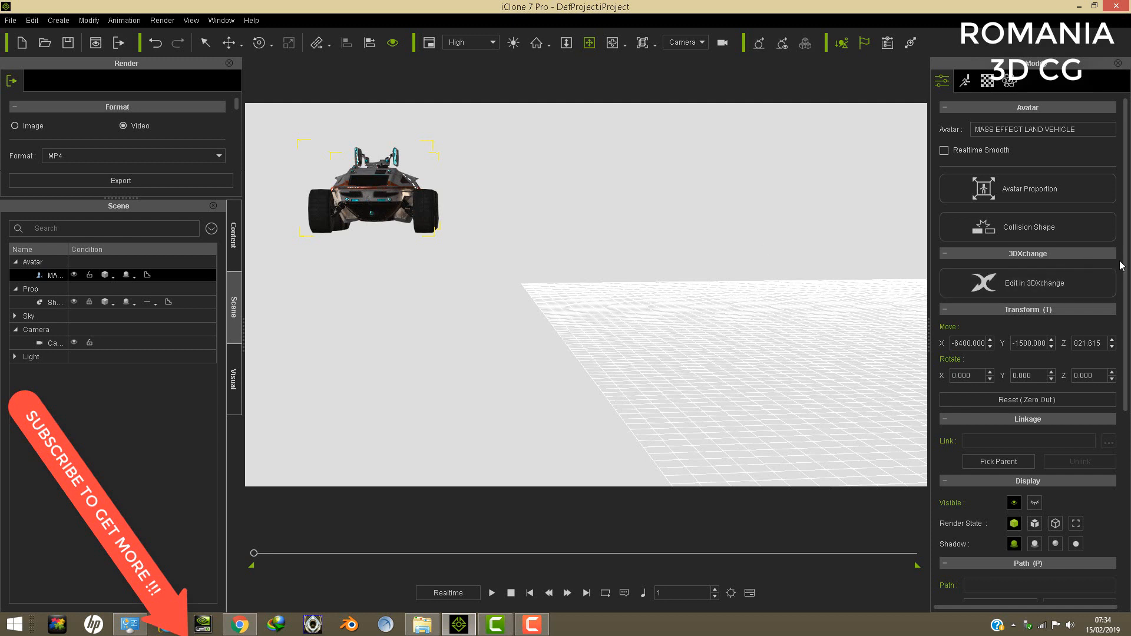
pyautogui.moveTo(1123, 269); pyautogui.dragTo(1124, 489)
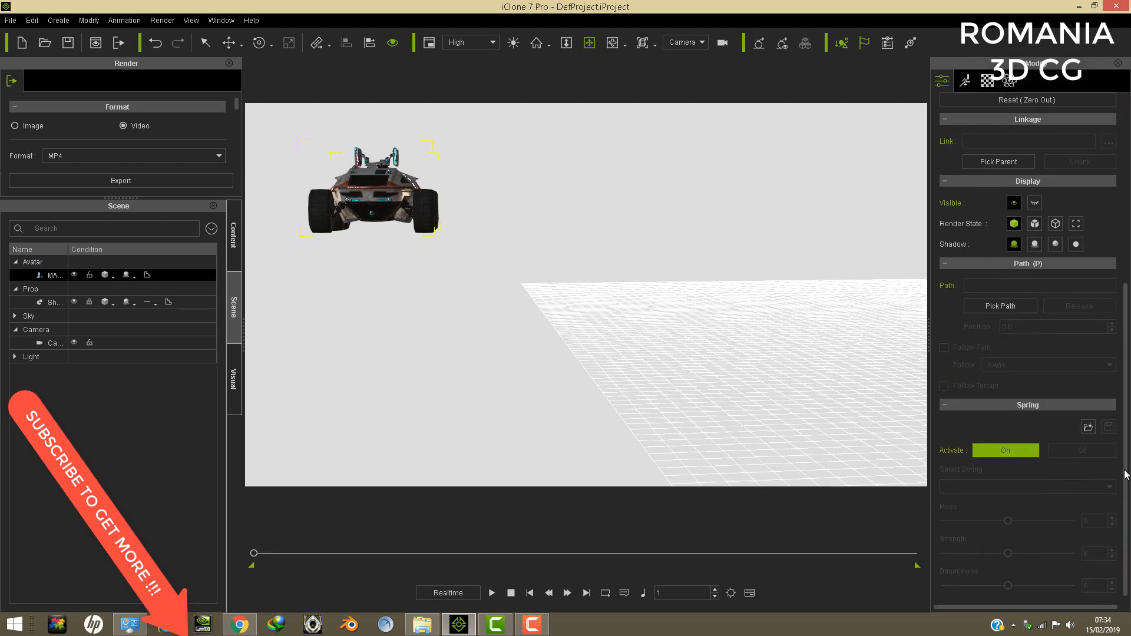
pyautogui.scroll(8, 1125, 474)
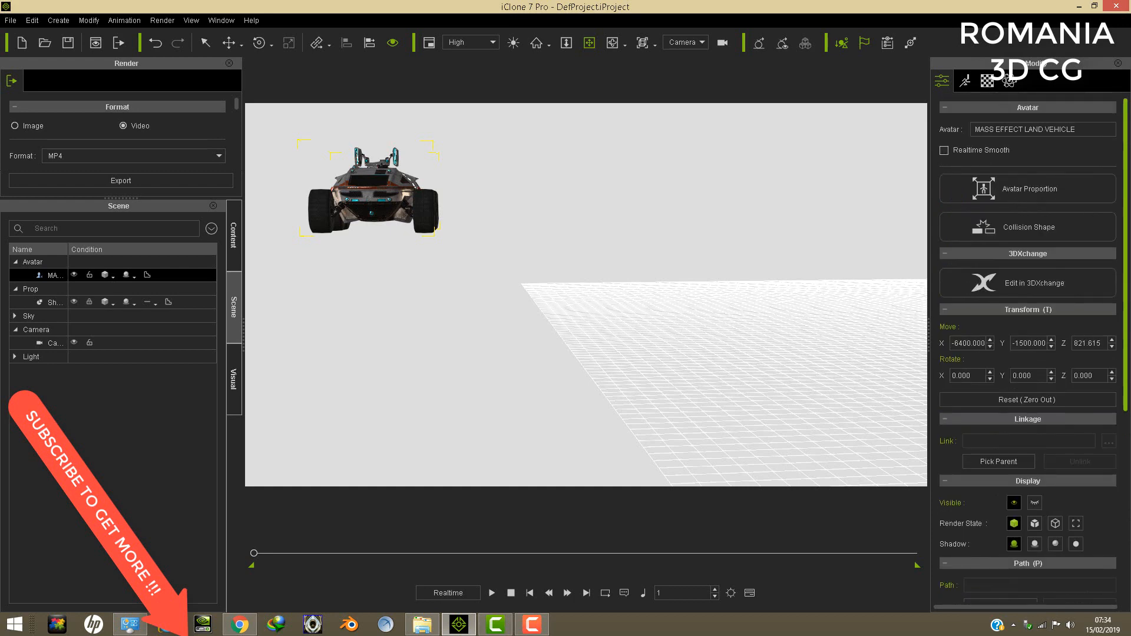
pyautogui.click(1030, 402)
# - Return the camera to its home view and examine the land vehicle's front, upper body and wheels up close
pyautogui.moveTo(828, 369); pyautogui.dragTo(438, 370)
pyautogui.moveTo(805, 344); pyautogui.dragTo(578, 355)
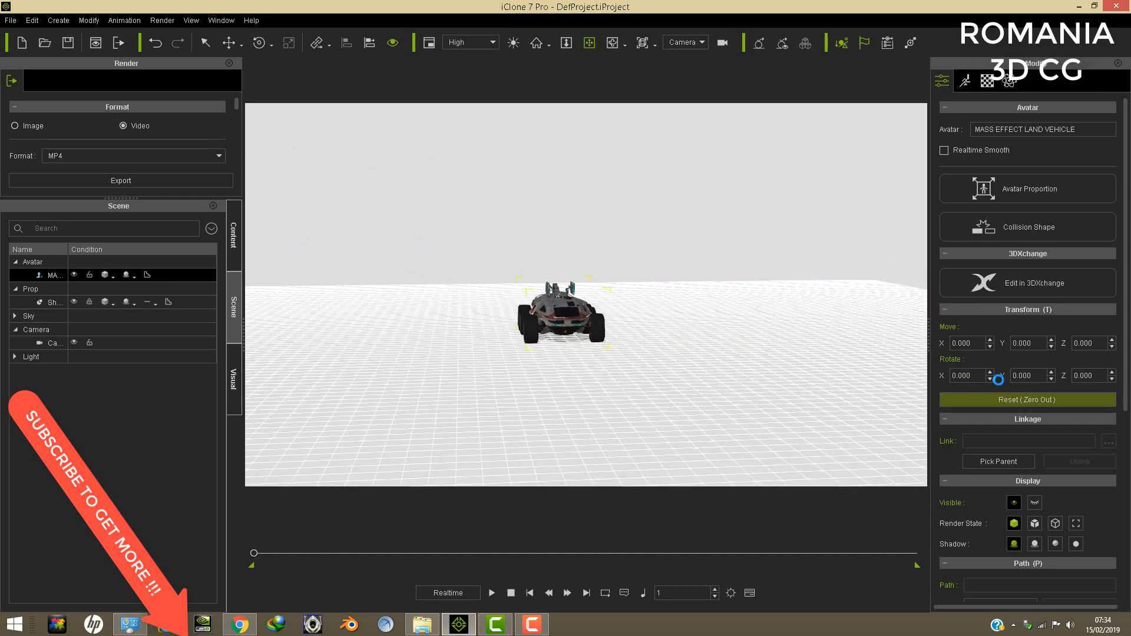
pyautogui.moveTo(641, 364)
pyautogui.mouseDown(button='right')
pyautogui.moveTo(742, 354)
pyautogui.moveTo(740, 333)
pyautogui.moveTo(732, 378)
pyautogui.moveTo(646, 348)
pyautogui.moveTo(648, 331)
pyautogui.moveTo(647, 344)
pyautogui.mouseUp(button='right')
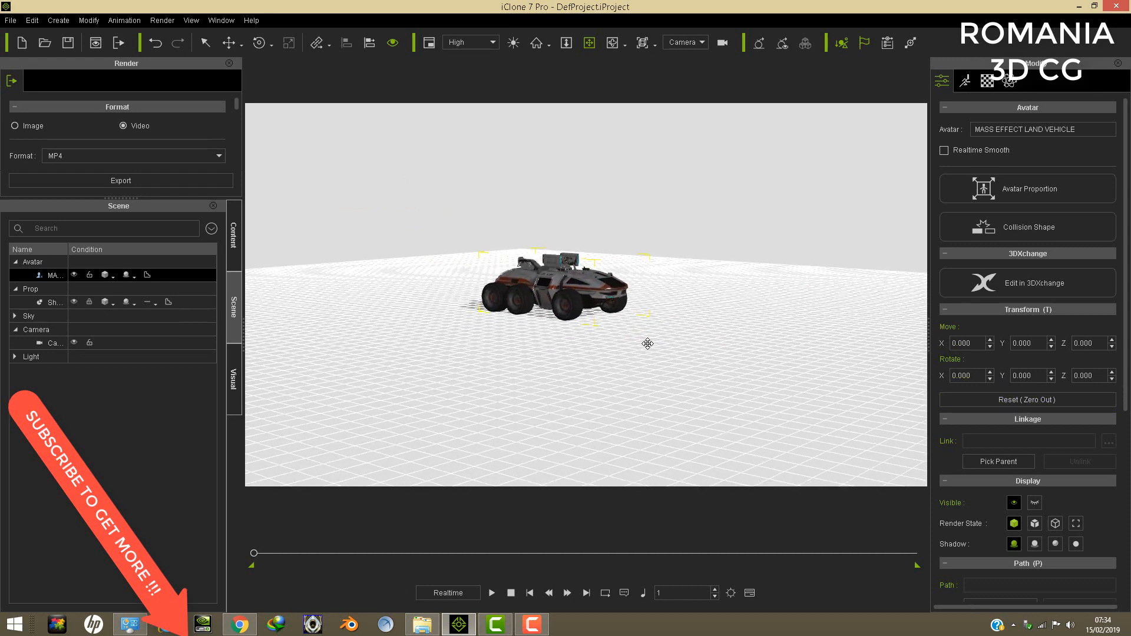
pyautogui.click(537, 43)
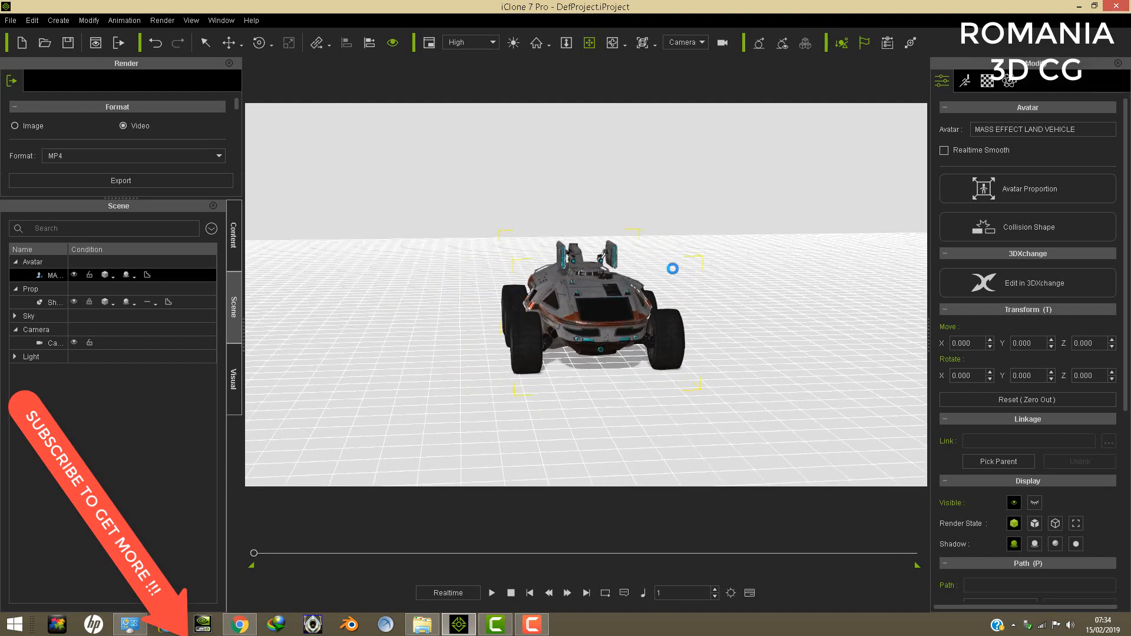
pyautogui.scroll(5, 627, 322)
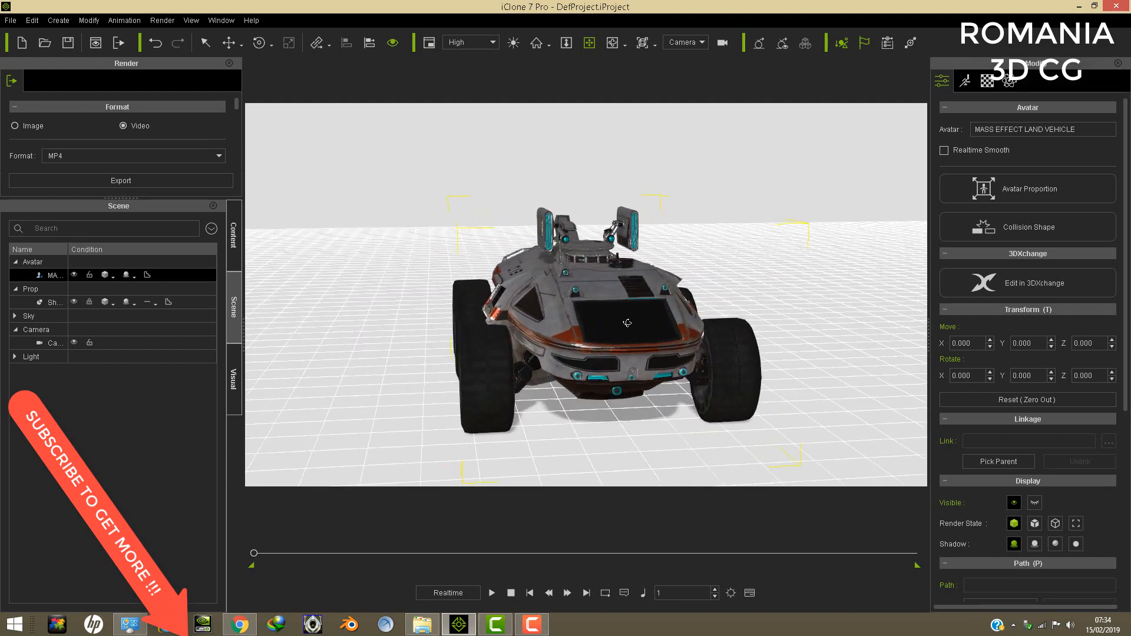
pyautogui.moveTo(627, 323); pyautogui.dragTo(680, 303, button='right')
pyautogui.scroll(5, 641, 314)
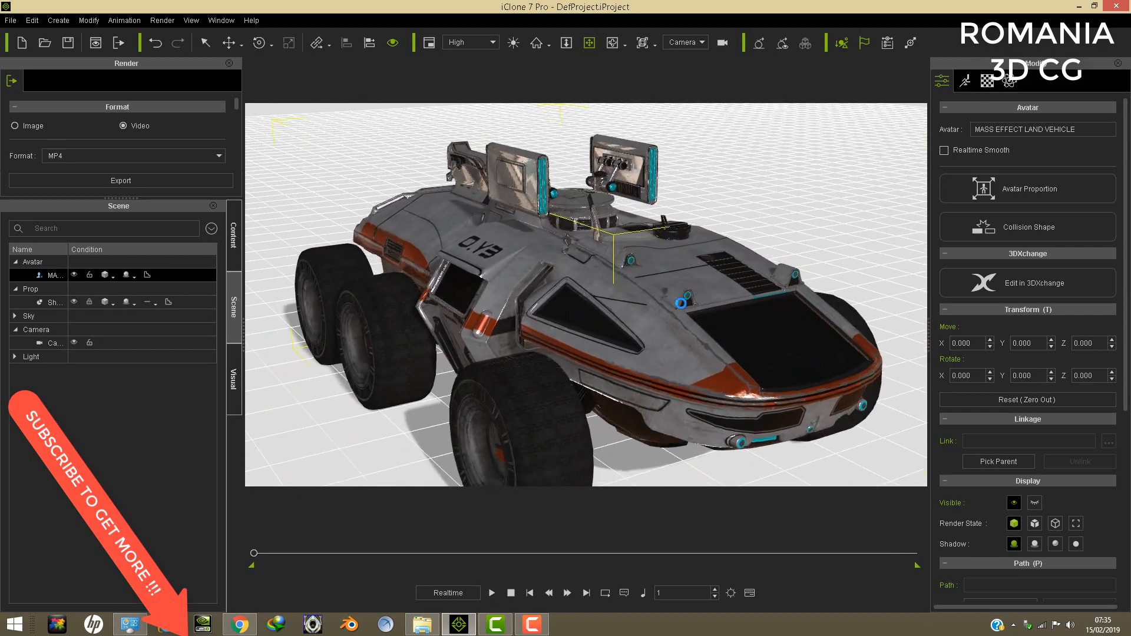
pyautogui.scroll(4, 680, 302)
pyautogui.moveTo(663, 312); pyautogui.dragTo(712, 167)
pyautogui.moveTo(591, 303); pyautogui.dragTo(575, 321)
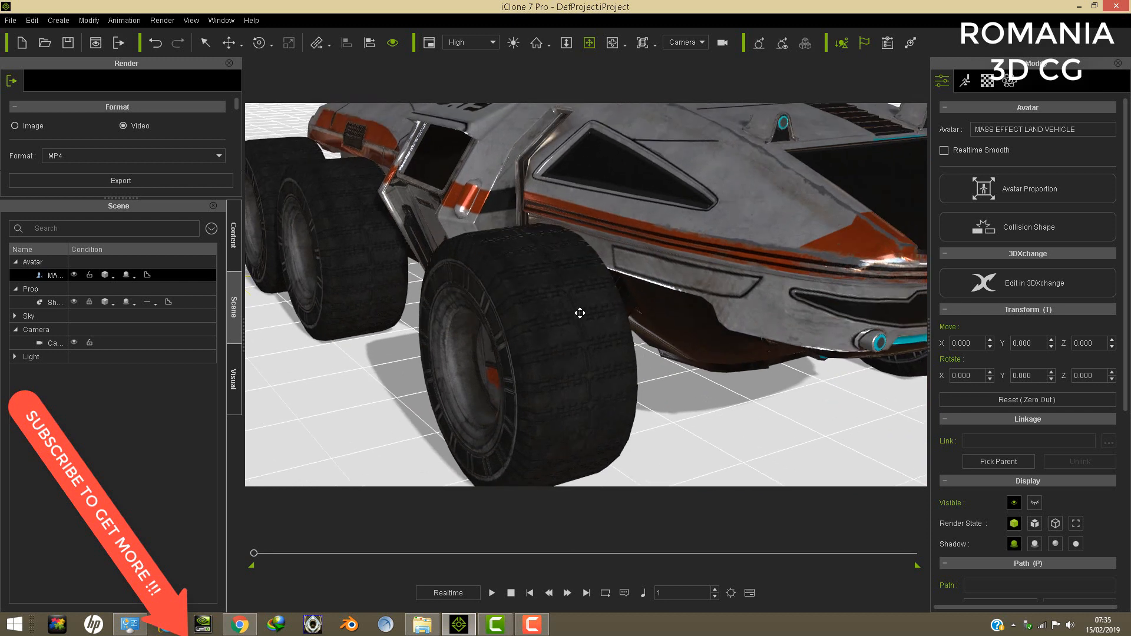
# - Open motion layer editing for the land vehicle and rotate bone w2 to turn the near front wheel
pyautogui.click(965, 84)
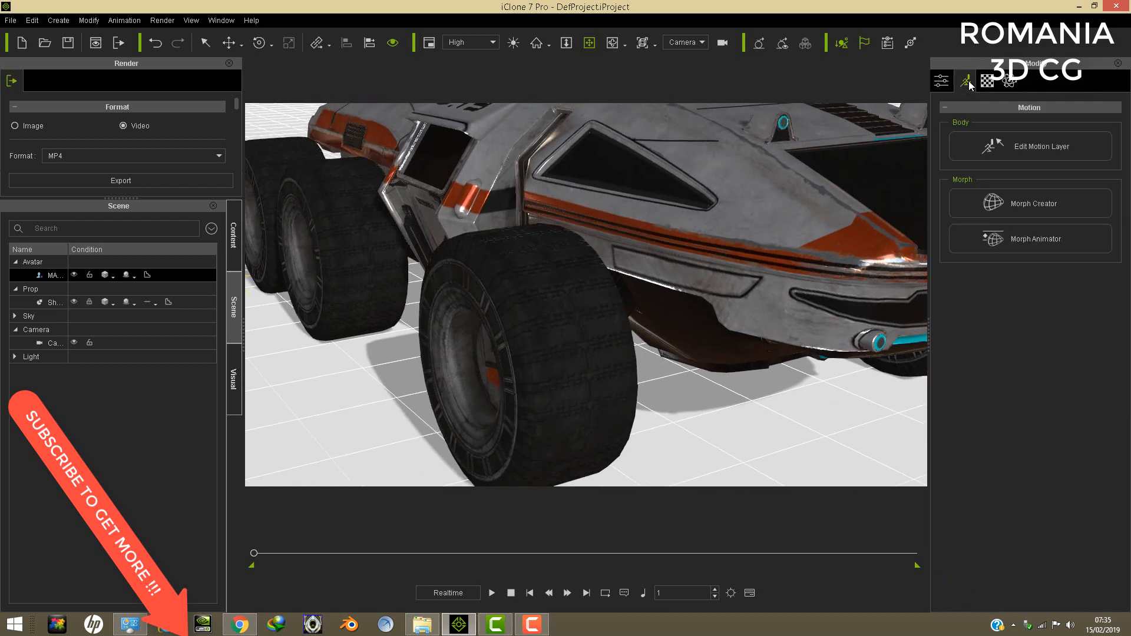
pyautogui.click(1042, 151)
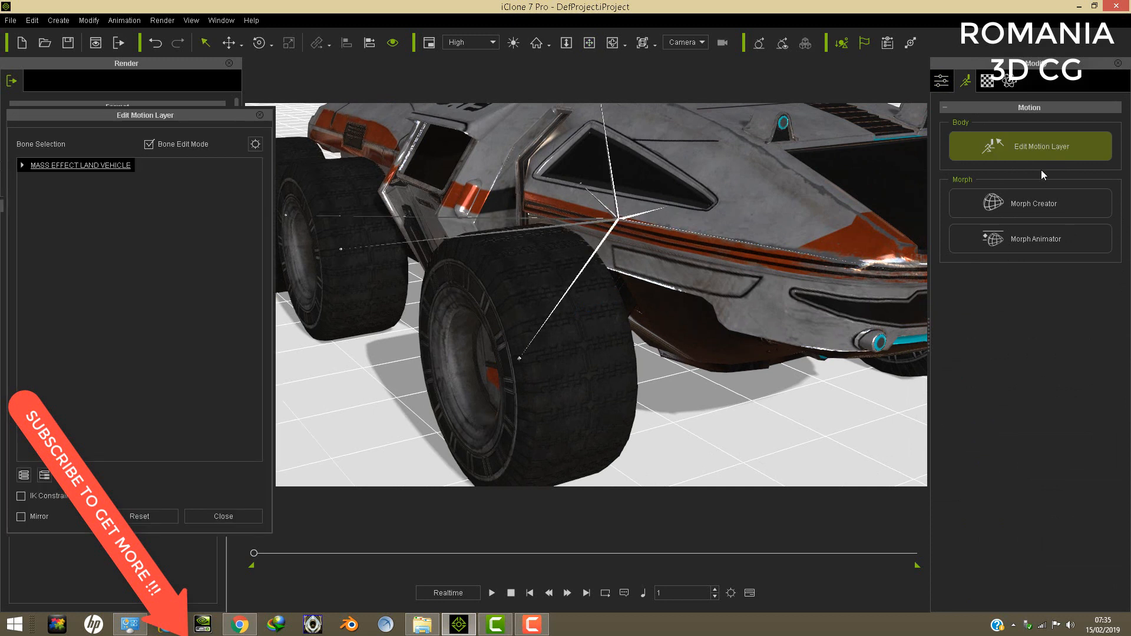
pyautogui.click(519, 359)
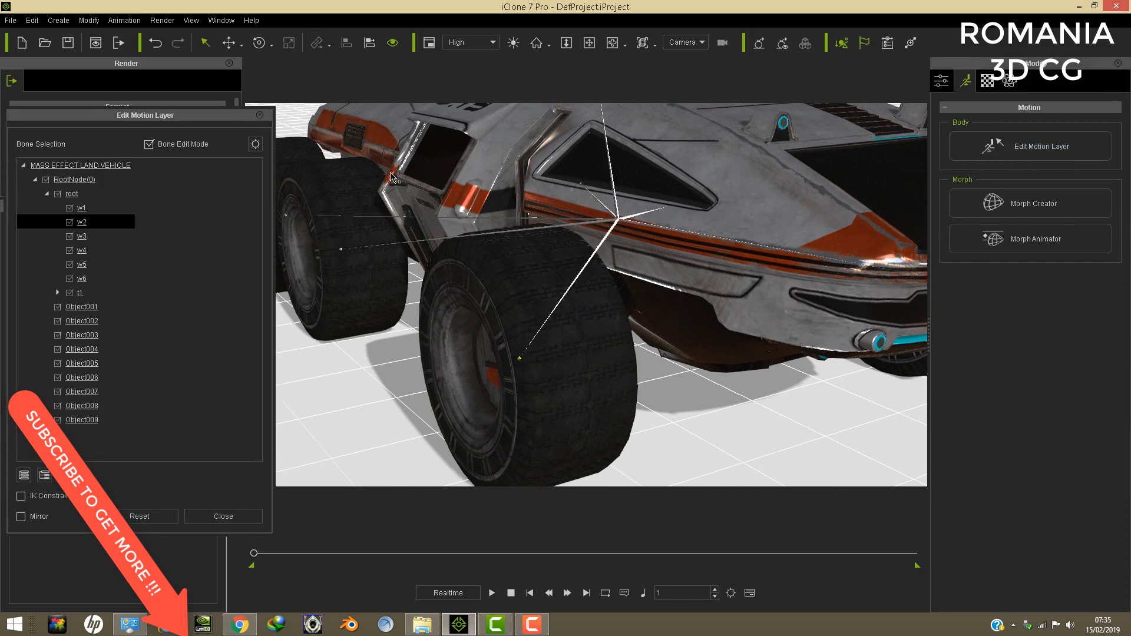
pyautogui.click(259, 43)
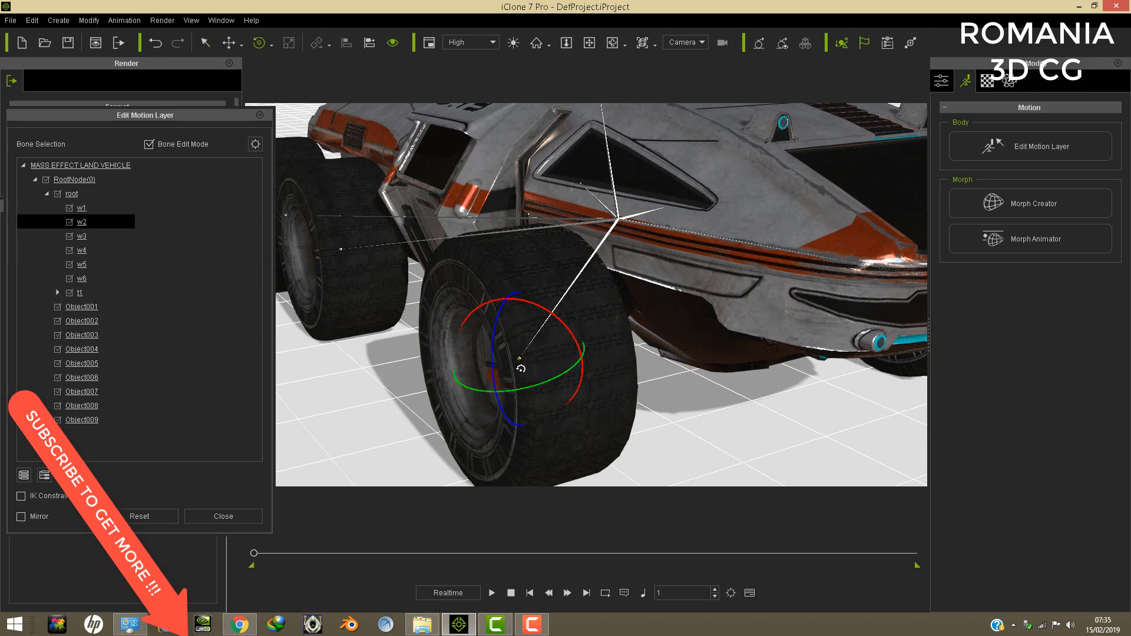
pyautogui.moveTo(563, 329); pyautogui.dragTo(562, 328)
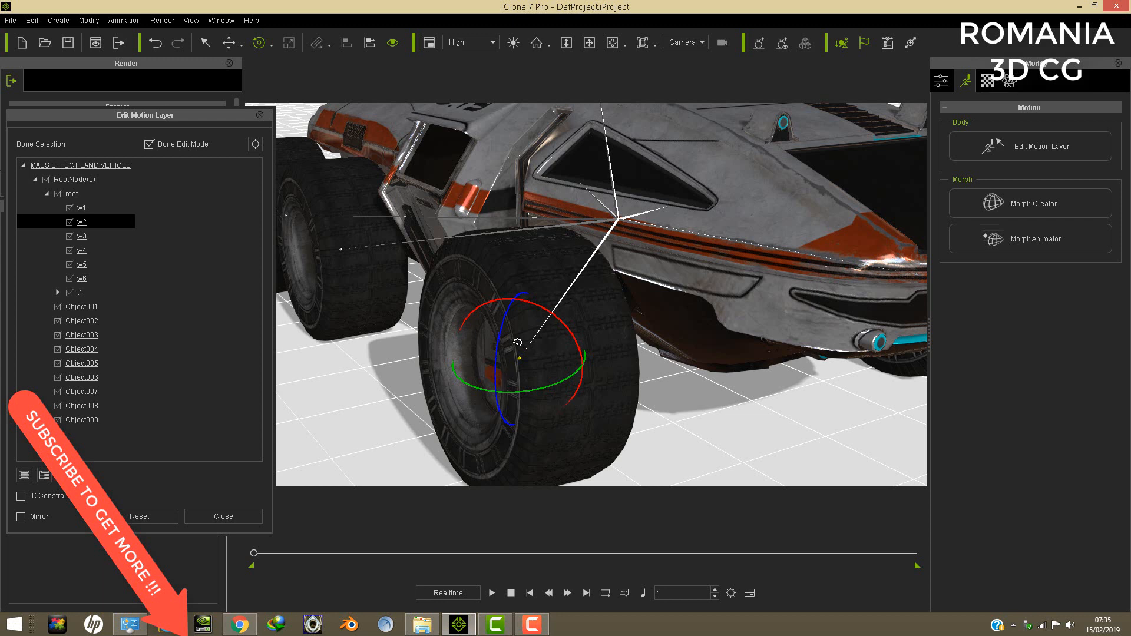
pyautogui.moveTo(559, 319); pyautogui.dragTo(558, 319)
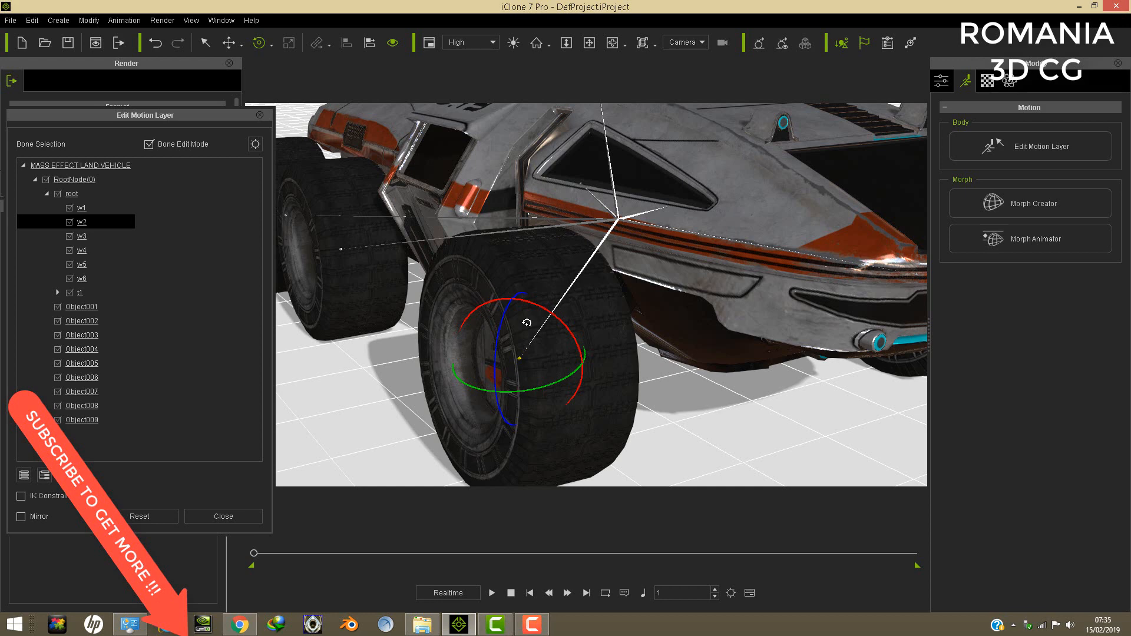
# - Rotate bone t2left to swing its roof turret panel flat, check the land vehicle from the front, and leave motion layer editing
pyautogui.click(589, 45)
pyautogui.moveTo(469, 248); pyautogui.dragTo(627, 297, button='right')
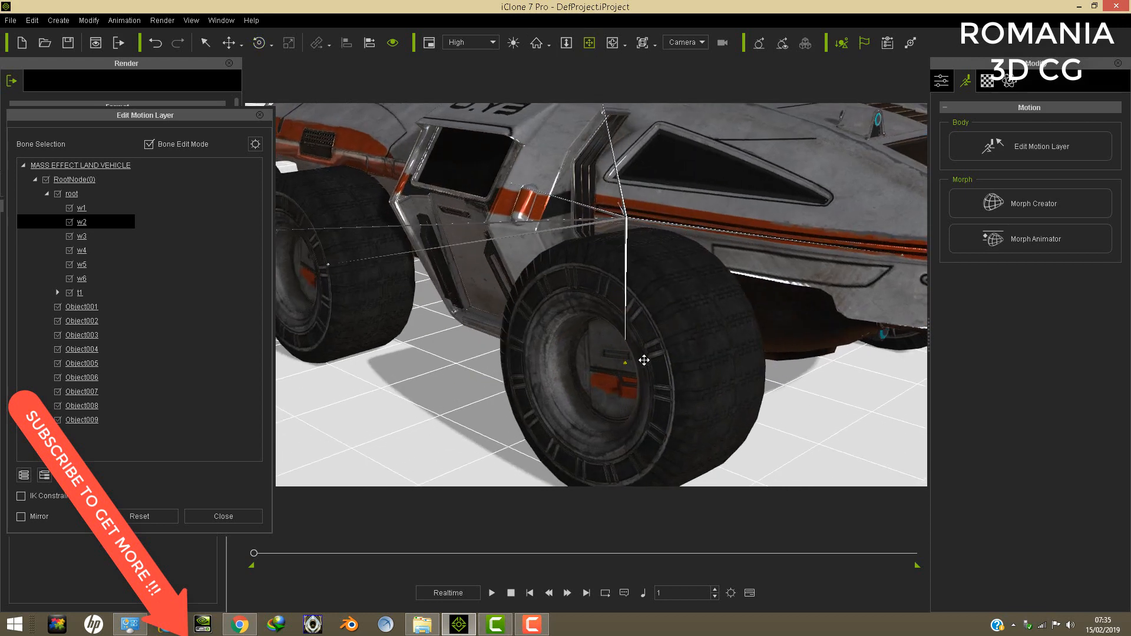
pyautogui.moveTo(596, 289); pyautogui.dragTo(595, 432)
pyautogui.moveTo(635, 250); pyautogui.dragTo(706, 295, button='right')
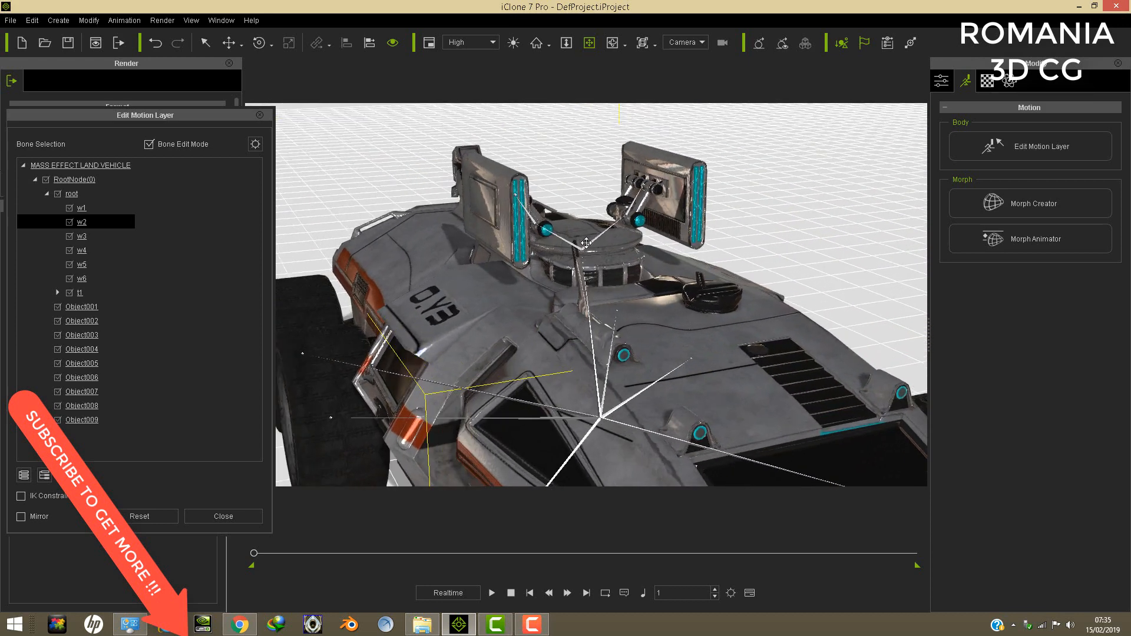
pyautogui.scroll(3, 594, 243)
pyautogui.moveTo(620, 240); pyautogui.dragTo(615, 259)
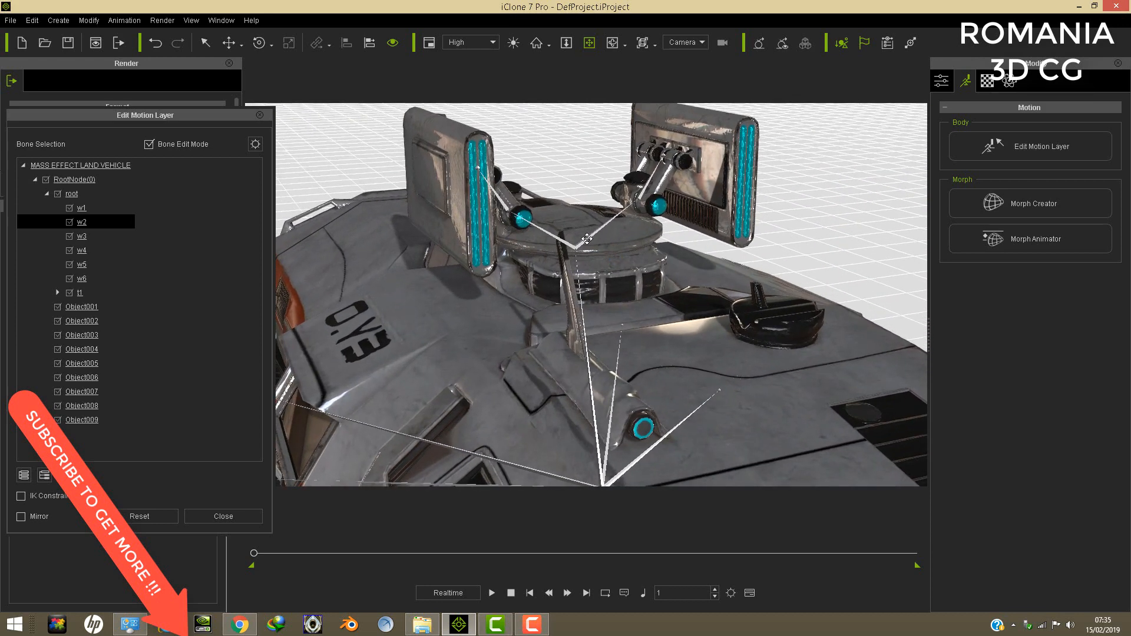
pyautogui.click(586, 239)
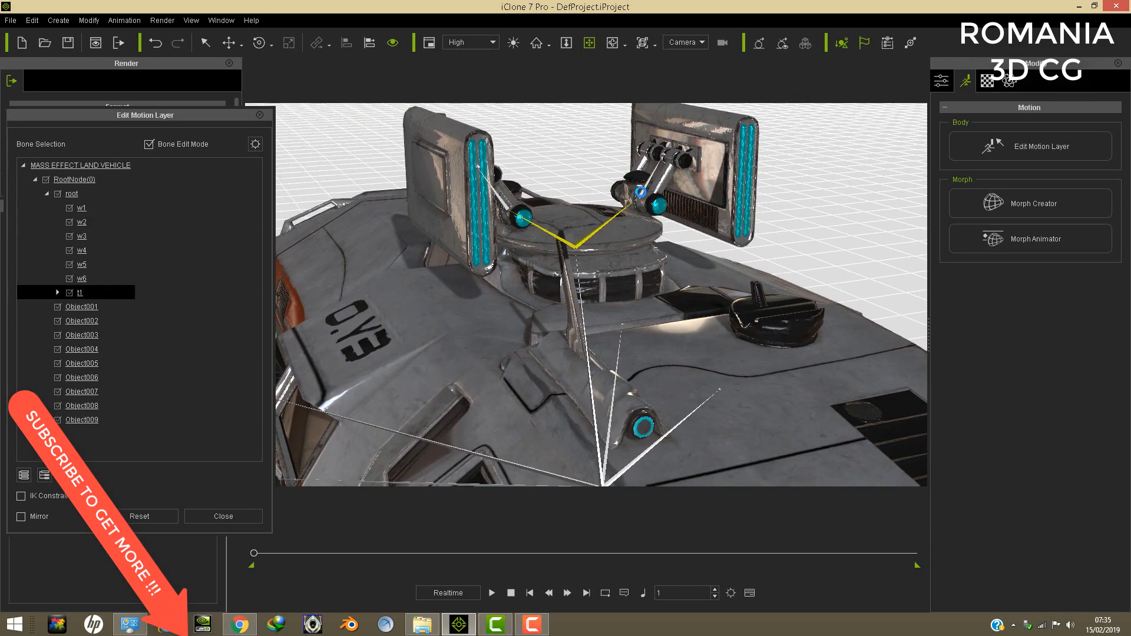
pyautogui.click(641, 193)
pyautogui.click(259, 42)
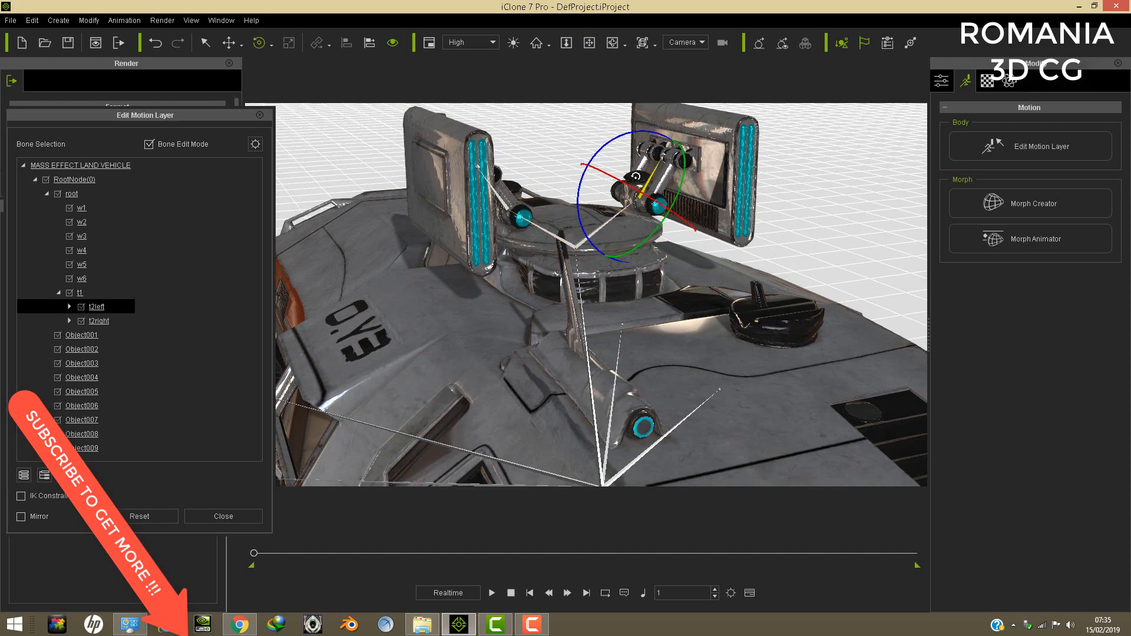
pyautogui.moveTo(592, 154); pyautogui.dragTo(581, 215)
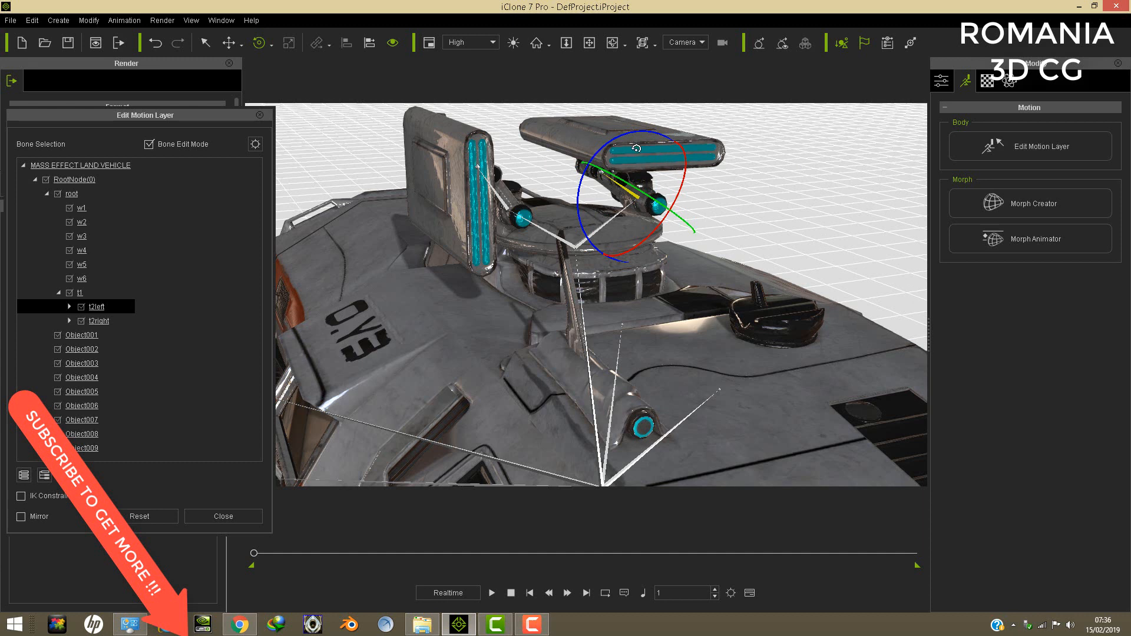
pyautogui.scroll(-5, 756, 207)
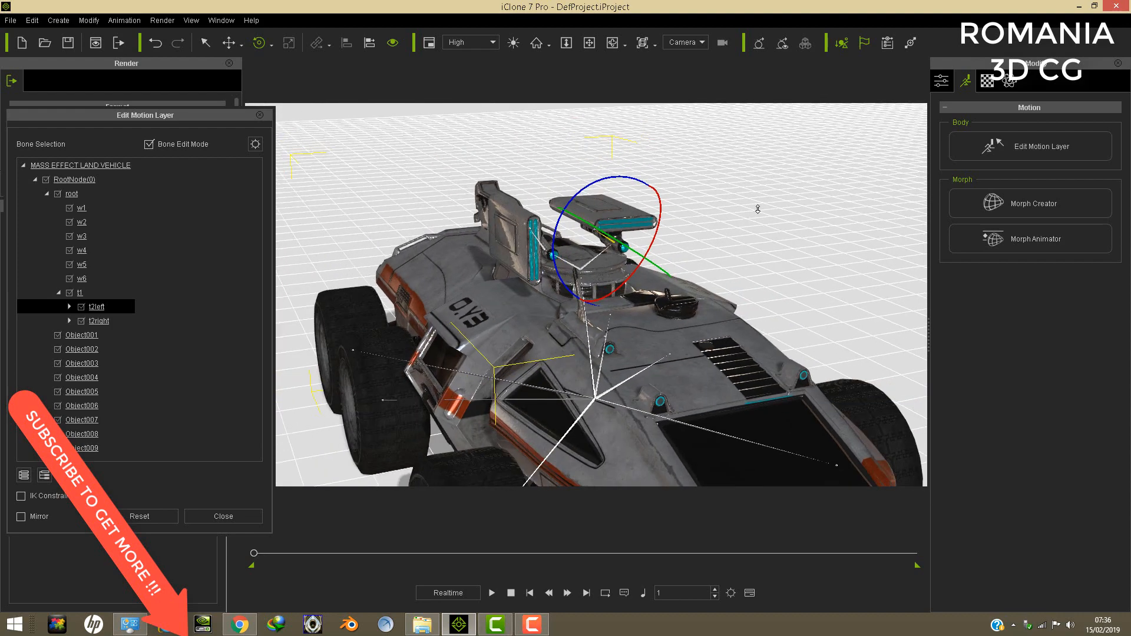
pyautogui.click(588, 42)
pyautogui.moveTo(664, 260); pyautogui.dragTo(560, 317)
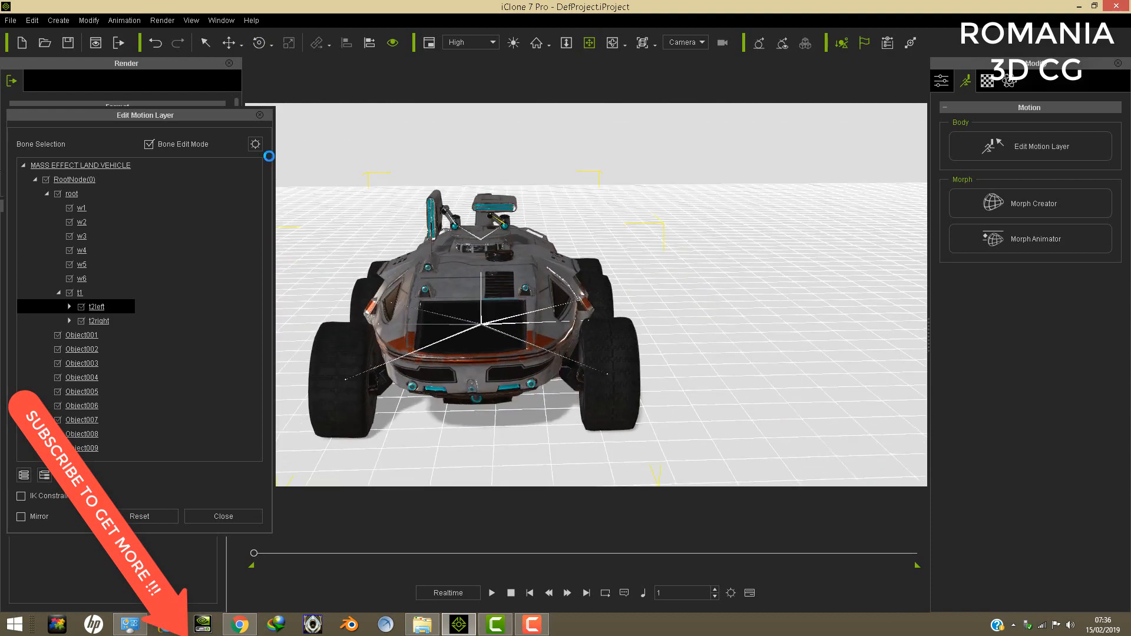
pyautogui.click(259, 114)
# - Delete the land vehicle and load the M3 MASS EFFECT 3 LAND 3 LAND SHIP avatar from the M3 SFF PACK folder
pyautogui.click(32, 20)
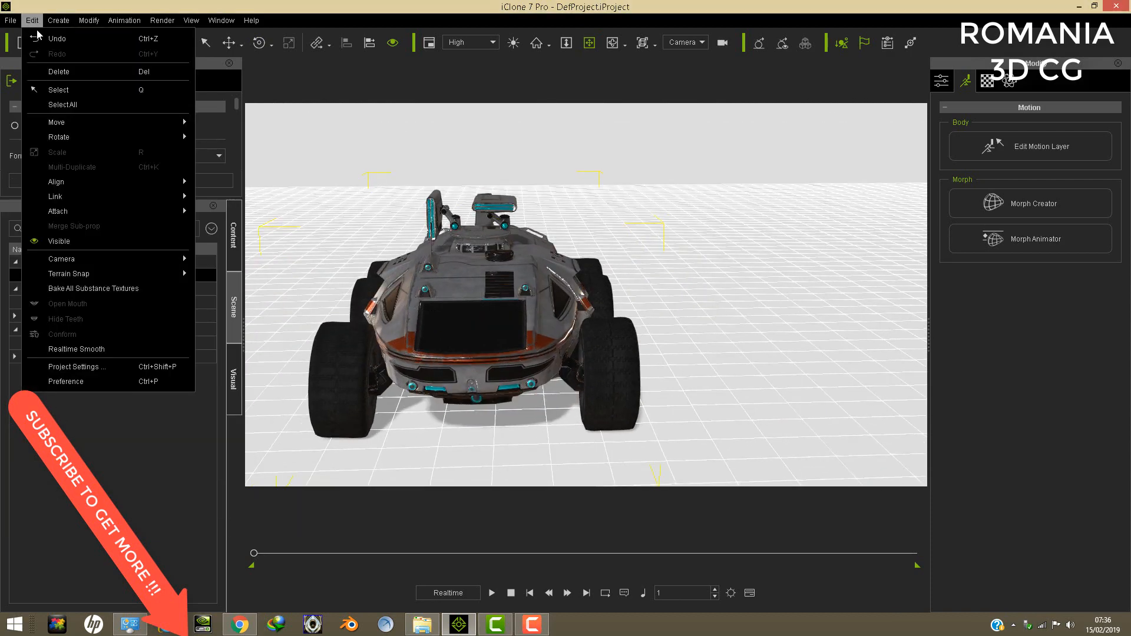
pyautogui.click(66, 70)
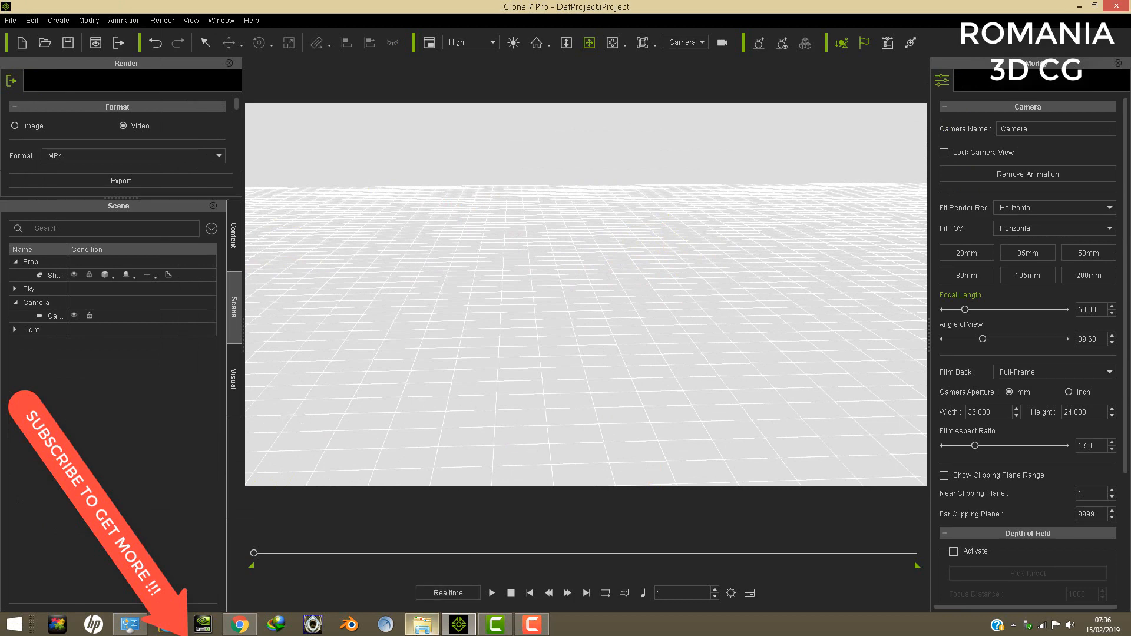
pyautogui.click(421, 624)
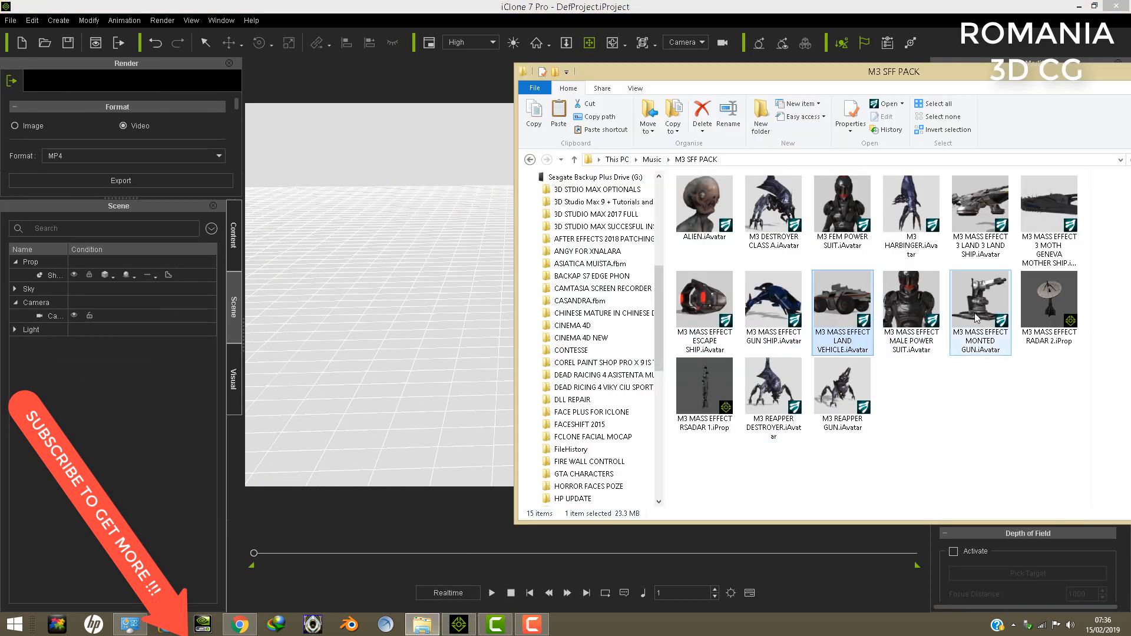
pyautogui.moveTo(974, 211); pyautogui.dragTo(501, 382)
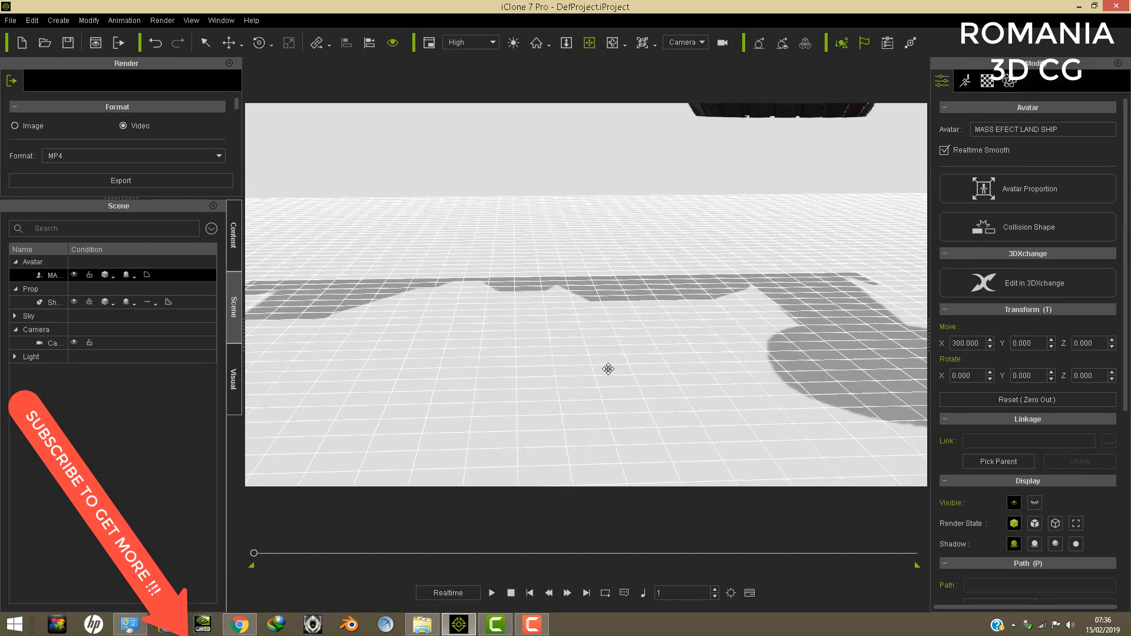
# - Bring the whole land ship into view and examine its nose, gun, thruster pods and rear
pyautogui.moveTo(795, 296); pyautogui.dragTo(755, 294, button='right')
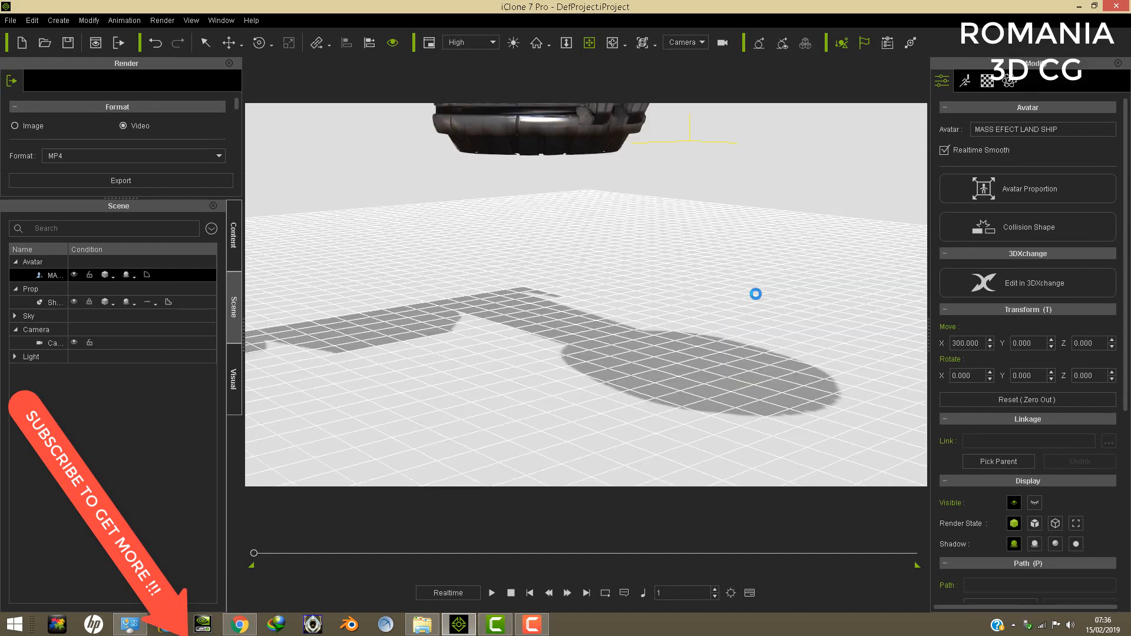
pyautogui.scroll(5, 717, 318)
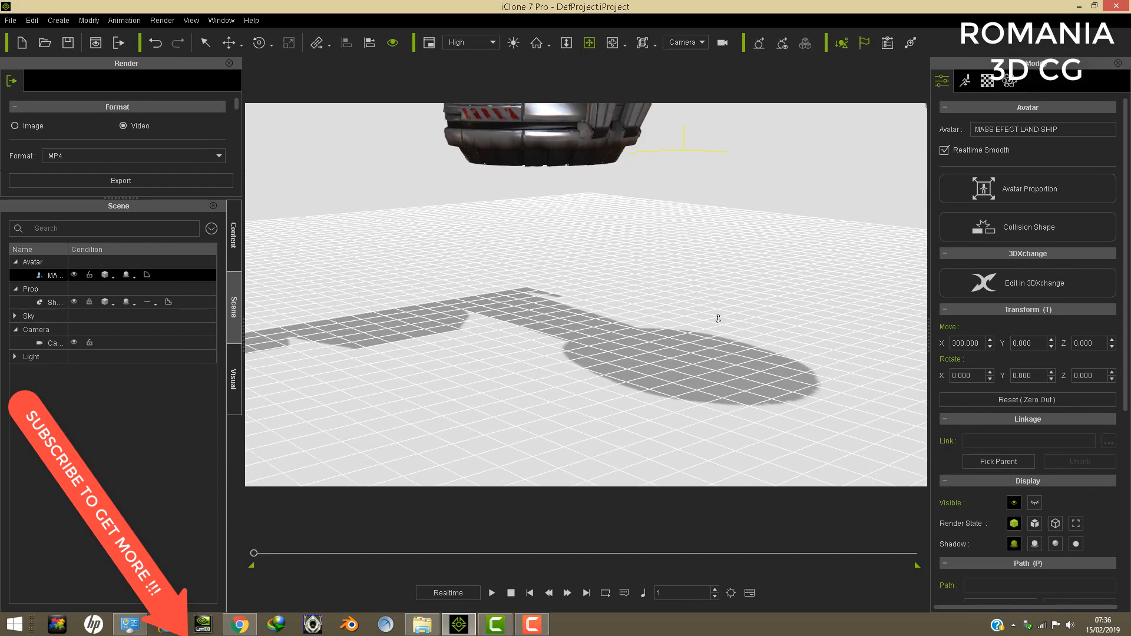
pyautogui.moveTo(719, 319); pyautogui.dragTo(698, 289, button='right')
pyautogui.moveTo(752, 258); pyautogui.dragTo(720, 258, button='right')
pyautogui.scroll(-4, 722, 257)
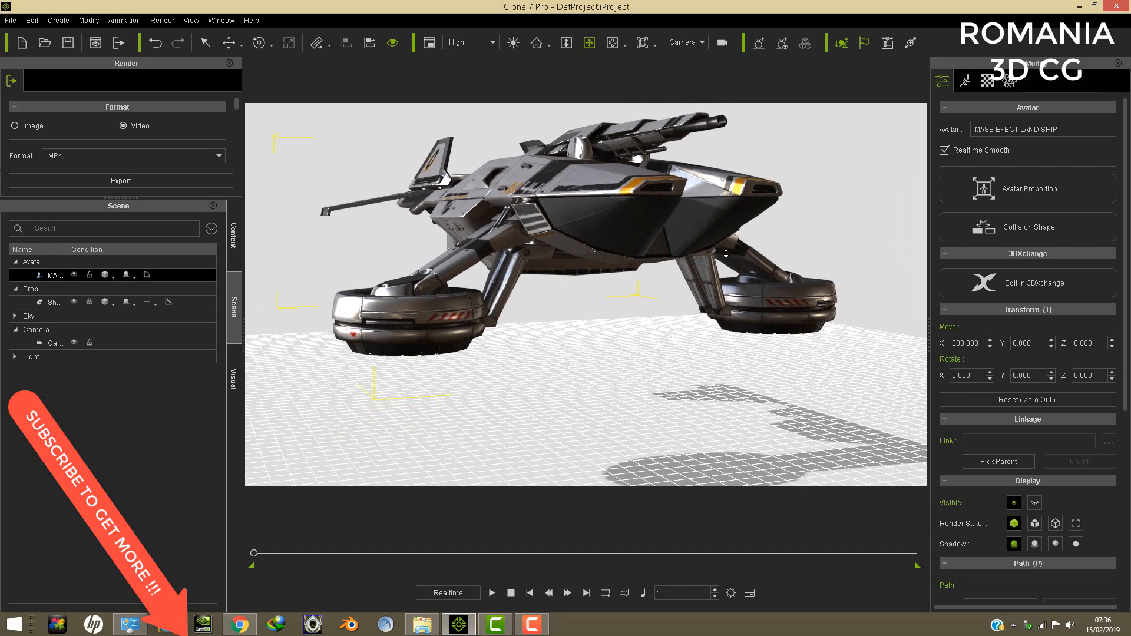
pyautogui.moveTo(659, 284); pyautogui.dragTo(639, 266)
pyautogui.moveTo(639, 266); pyautogui.dragTo(407, 200, button='right')
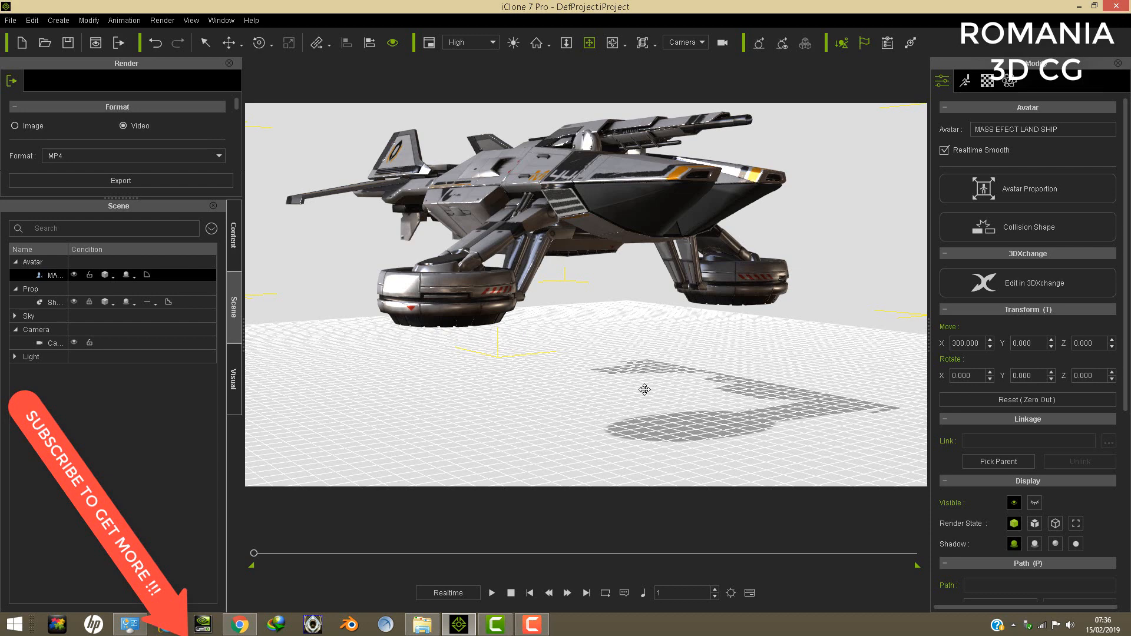
pyautogui.moveTo(573, 241)
pyautogui.mouseDown(button='right')
pyautogui.moveTo(863, 276)
pyautogui.moveTo(613, 252)
pyautogui.moveTo(693, 250)
pyautogui.mouseUp(button='right')
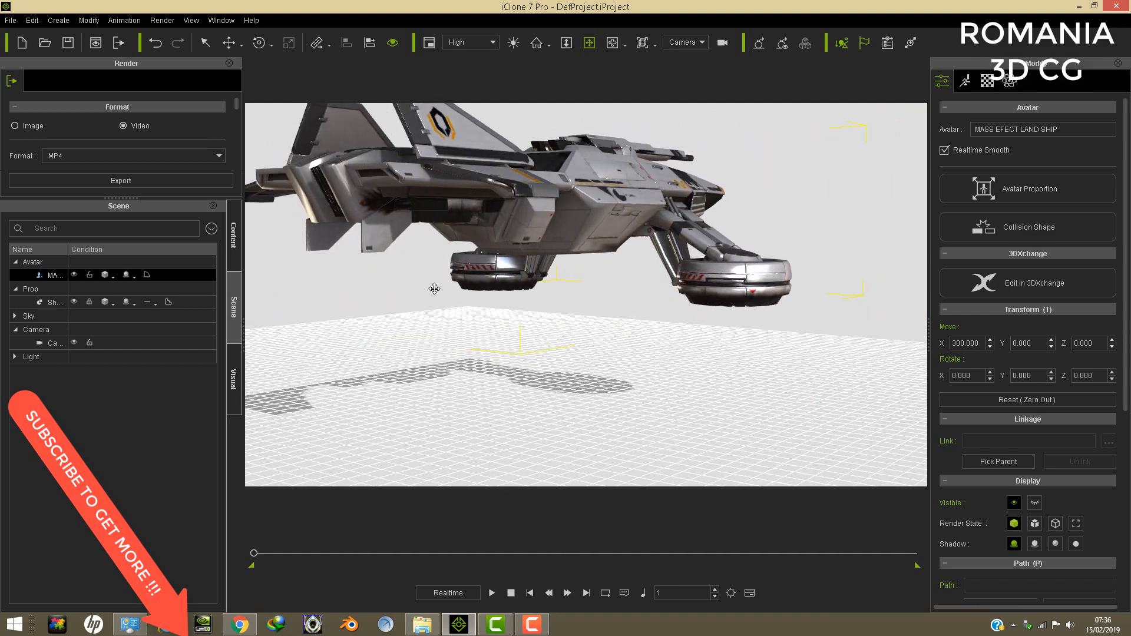
# - Examine the land ship's two sides and underside, ending close up on the M44 side hatch
pyautogui.moveTo(566, 276); pyautogui.dragTo(568, 336)
pyautogui.moveTo(619, 337); pyautogui.dragTo(570, 338, button='right')
pyautogui.scroll(2, 578, 336)
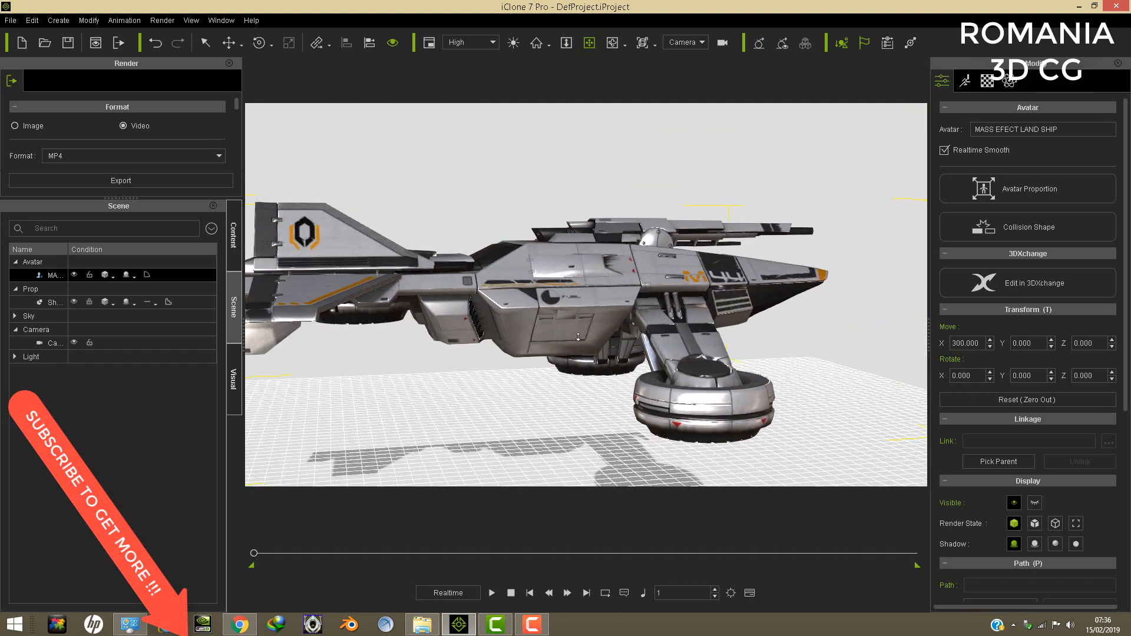
pyautogui.scroll(5, 578, 337)
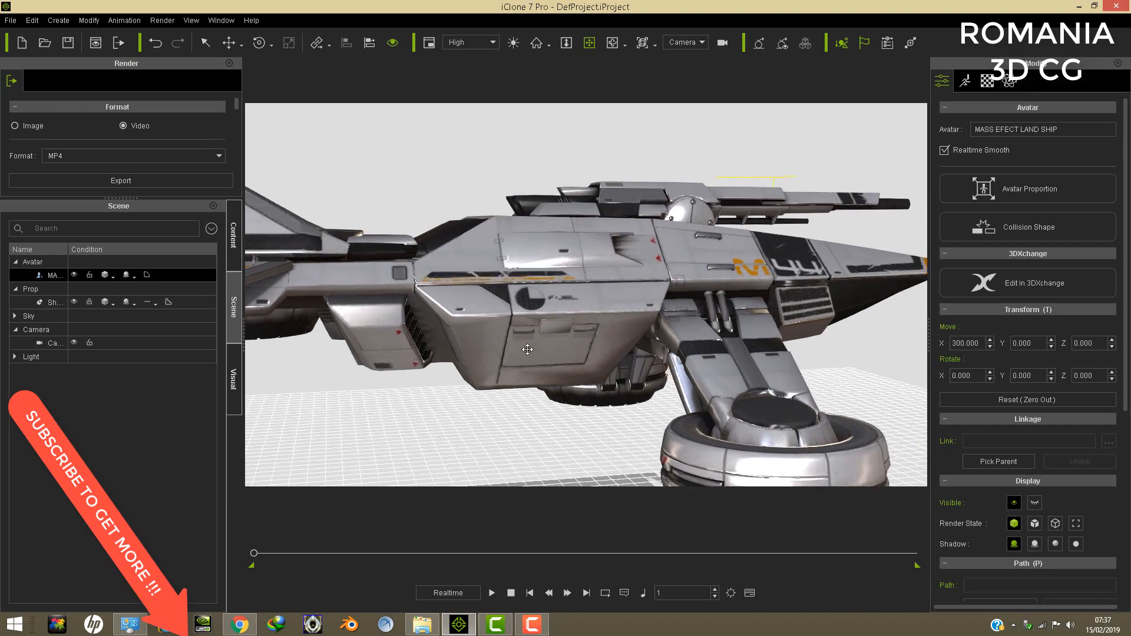
pyautogui.moveTo(527, 349); pyautogui.dragTo(714, 223, button='right')
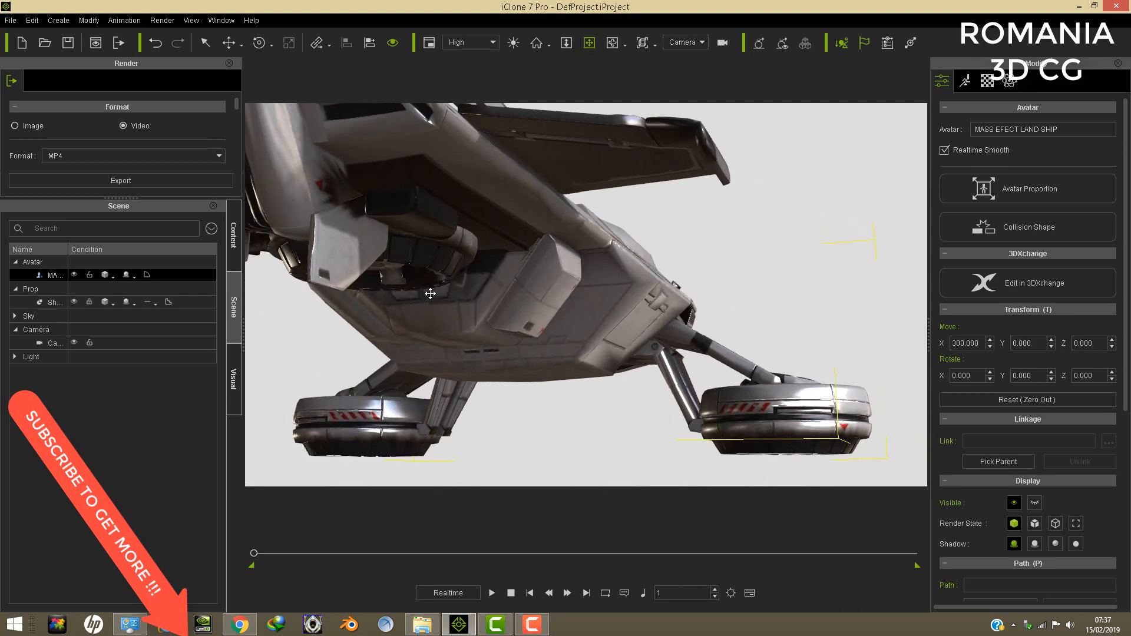
pyautogui.moveTo(430, 294); pyautogui.dragTo(671, 431, button='right')
pyautogui.scroll(3, 671, 374)
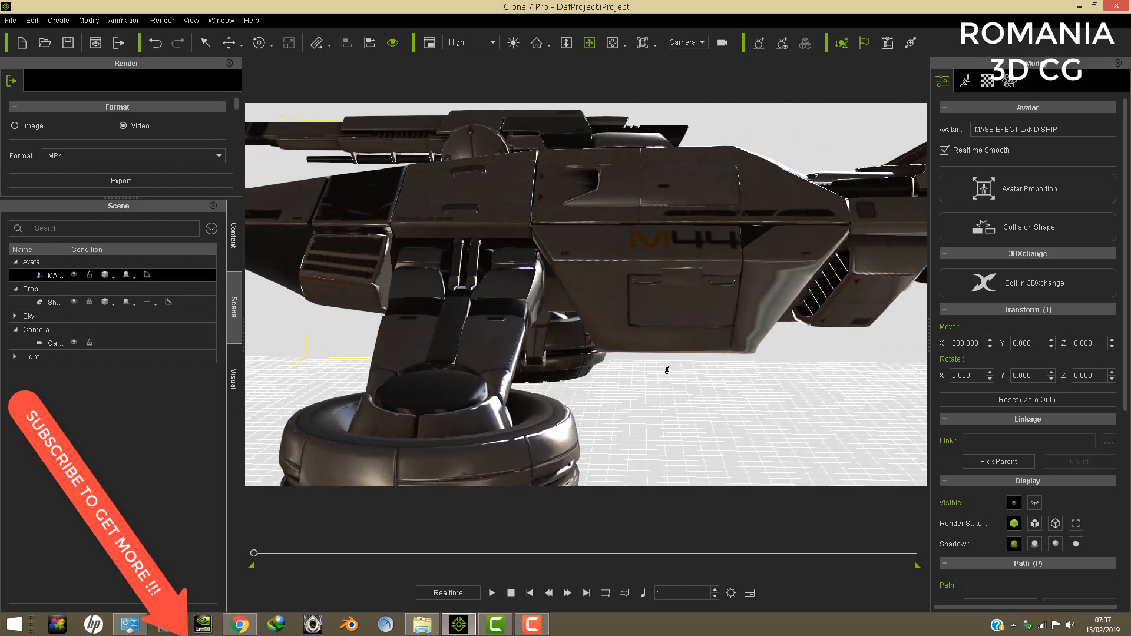
pyautogui.scroll(4, 666, 370)
pyautogui.moveTo(659, 366); pyautogui.dragTo(575, 320, button='right')
pyautogui.scroll(5, 724, 314)
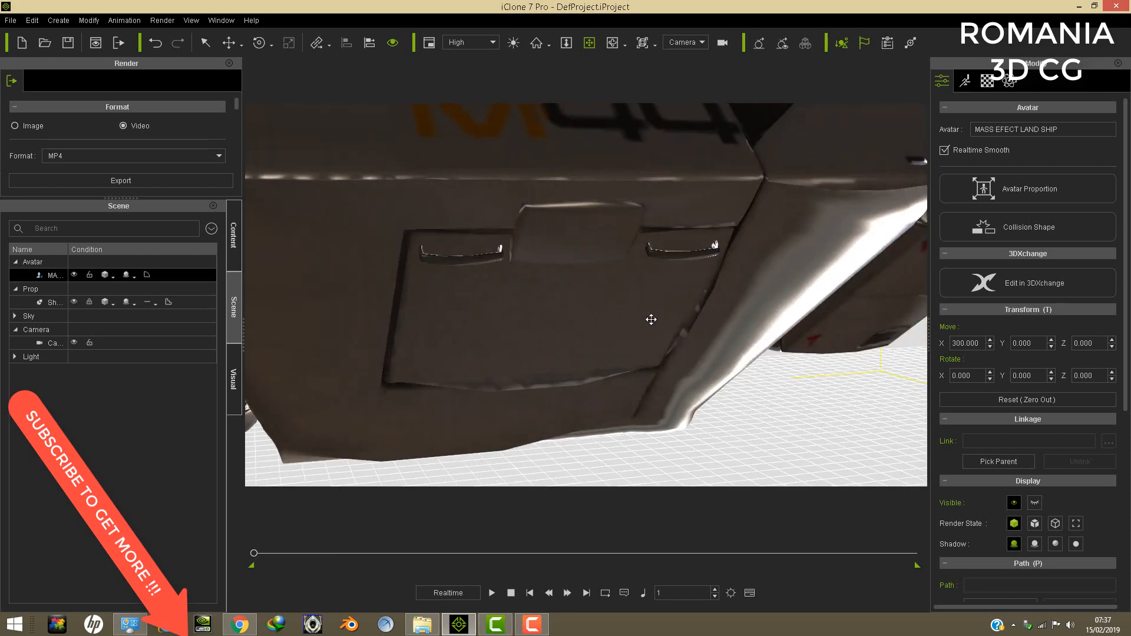
# - Open motion layer editing for the land ship, try rotating the Targetzone_Left bone, and undo the rotation
pyautogui.click(965, 81)
pyautogui.click(980, 165)
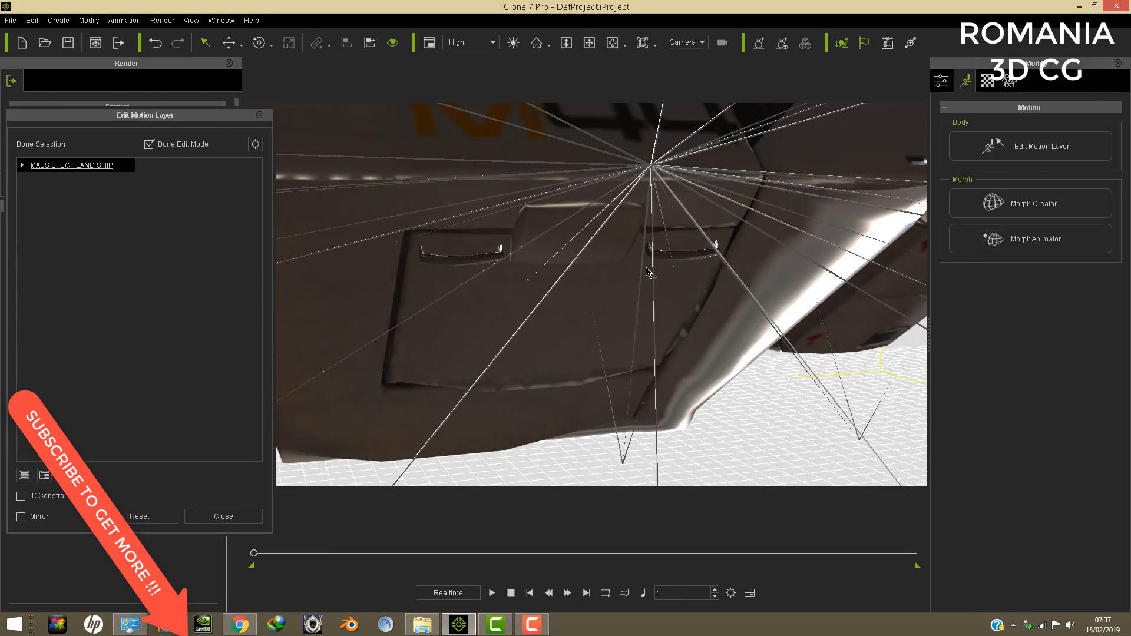
pyautogui.scroll(-1, 671, 256)
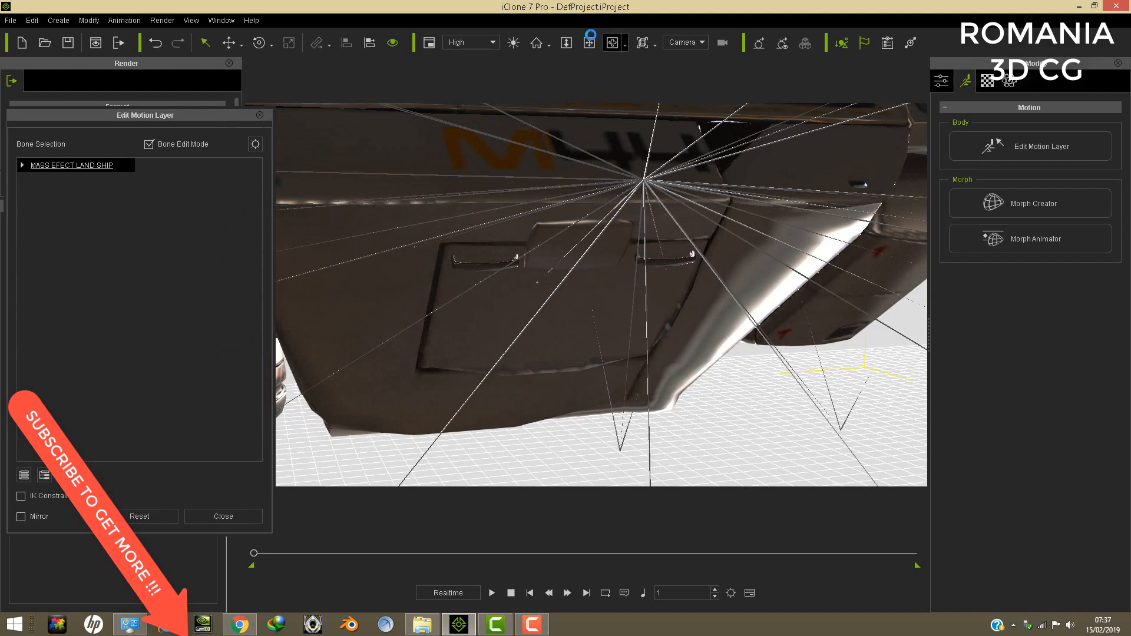
pyautogui.click(589, 43)
pyautogui.moveTo(585, 211); pyautogui.dragTo(690, 275, button='right')
pyautogui.scroll(3, 690, 277)
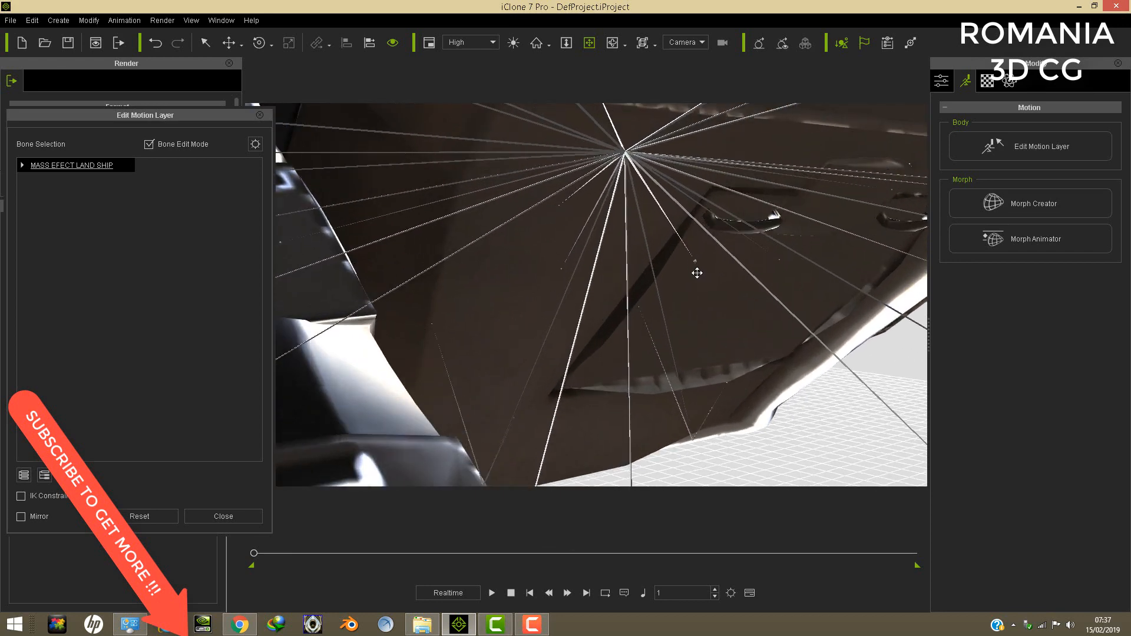
pyautogui.click(698, 262)
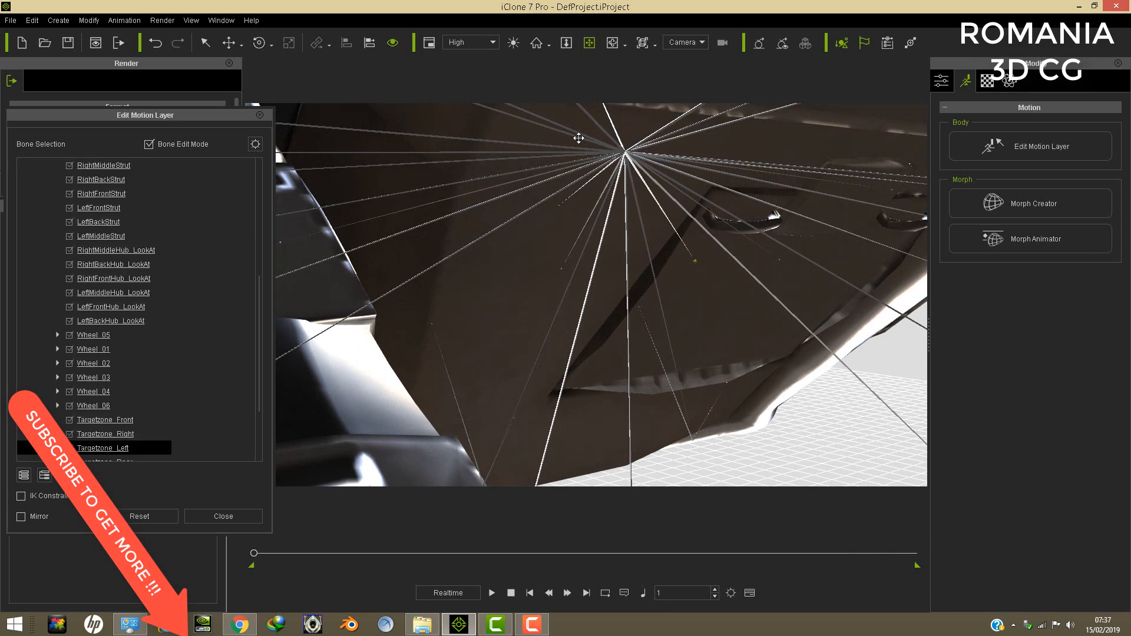
pyautogui.click(257, 45)
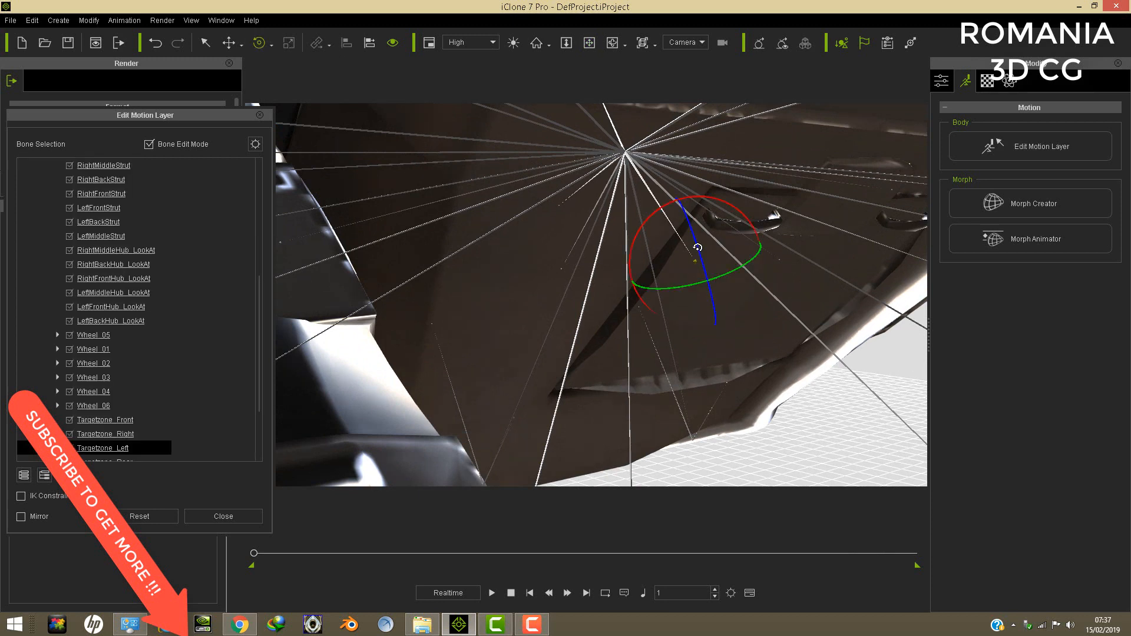
pyautogui.moveTo(698, 247); pyautogui.dragTo(703, 286)
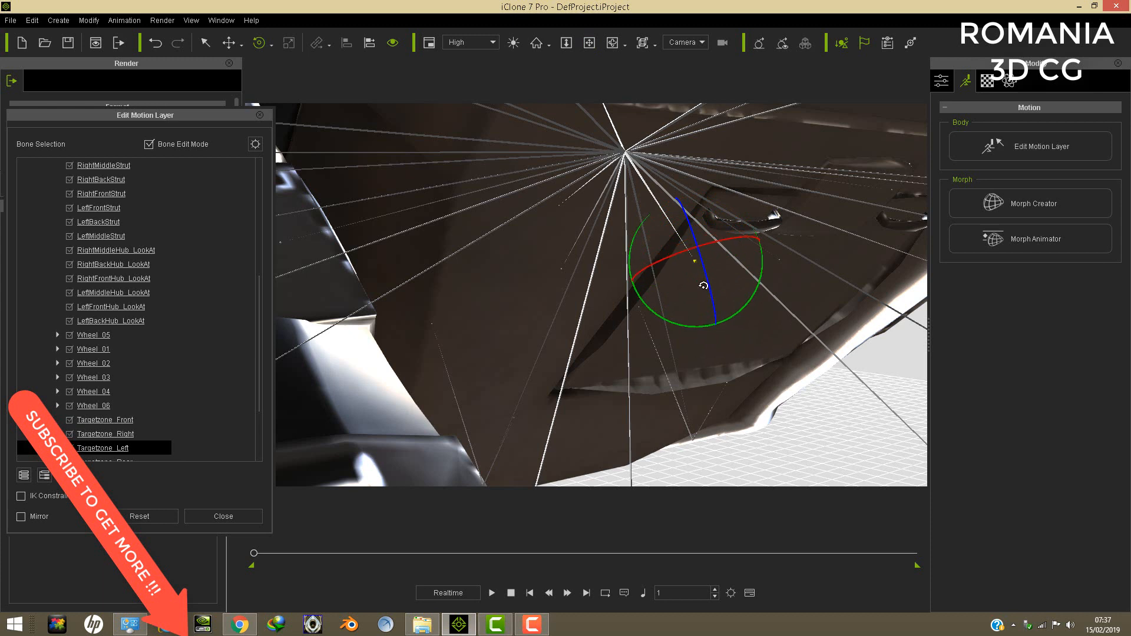
pyautogui.click(154, 44)
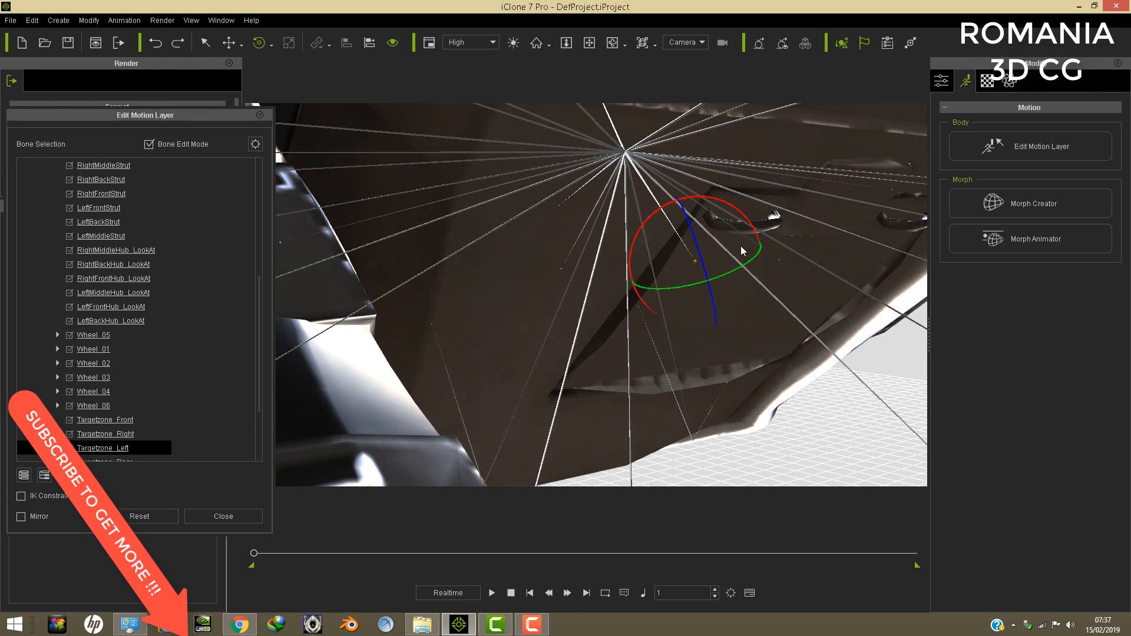
# - Look over the land ship's bones around the side hatch and leave motion layer editing
pyautogui.click(589, 42)
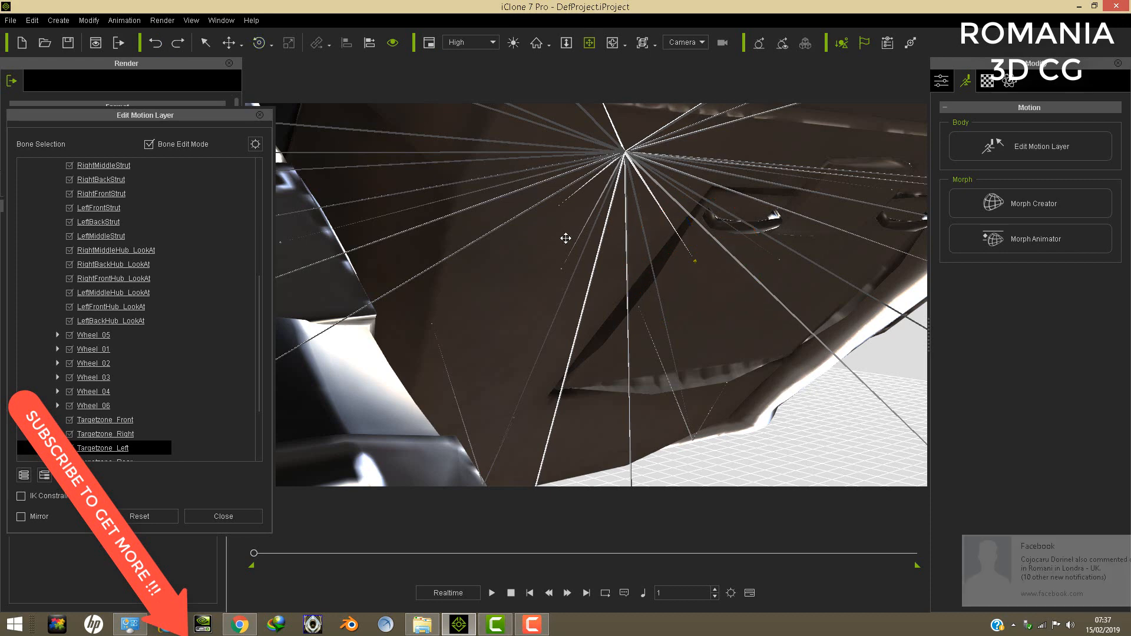
pyautogui.moveTo(565, 235); pyautogui.dragTo(551, 239)
pyautogui.moveTo(613, 275); pyautogui.dragTo(598, 276, button='right')
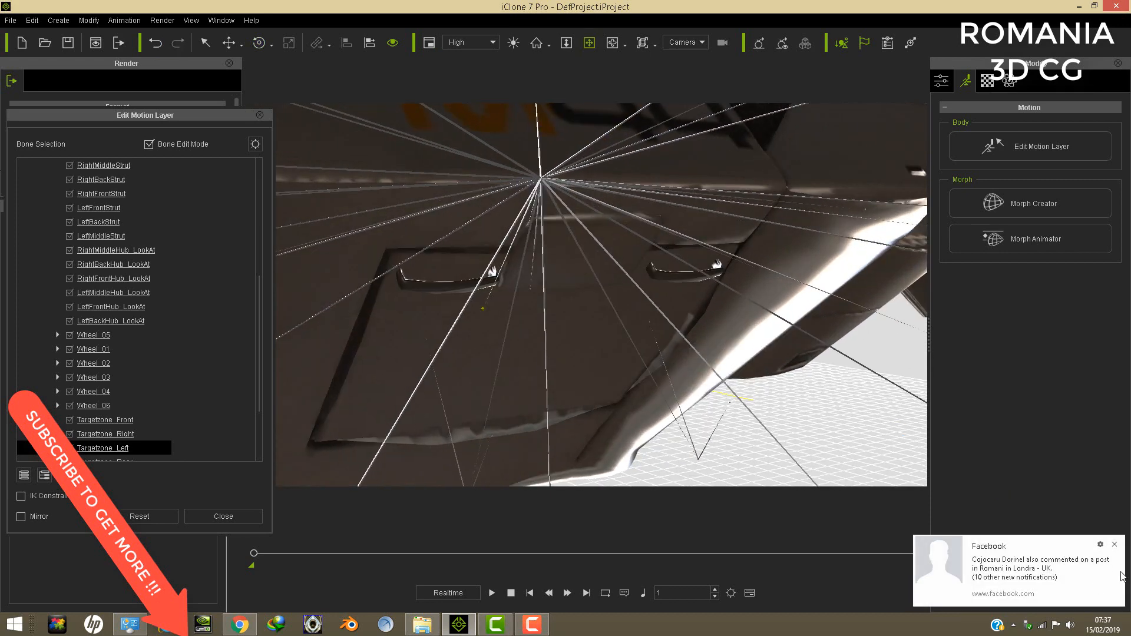
pyautogui.click(1114, 545)
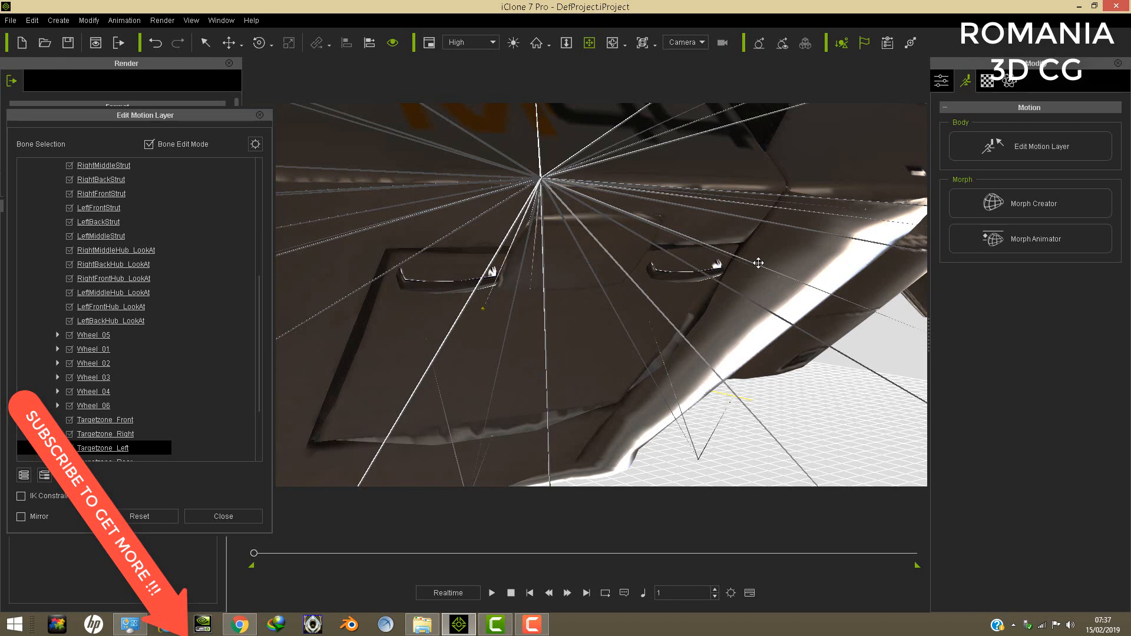
pyautogui.click(259, 115)
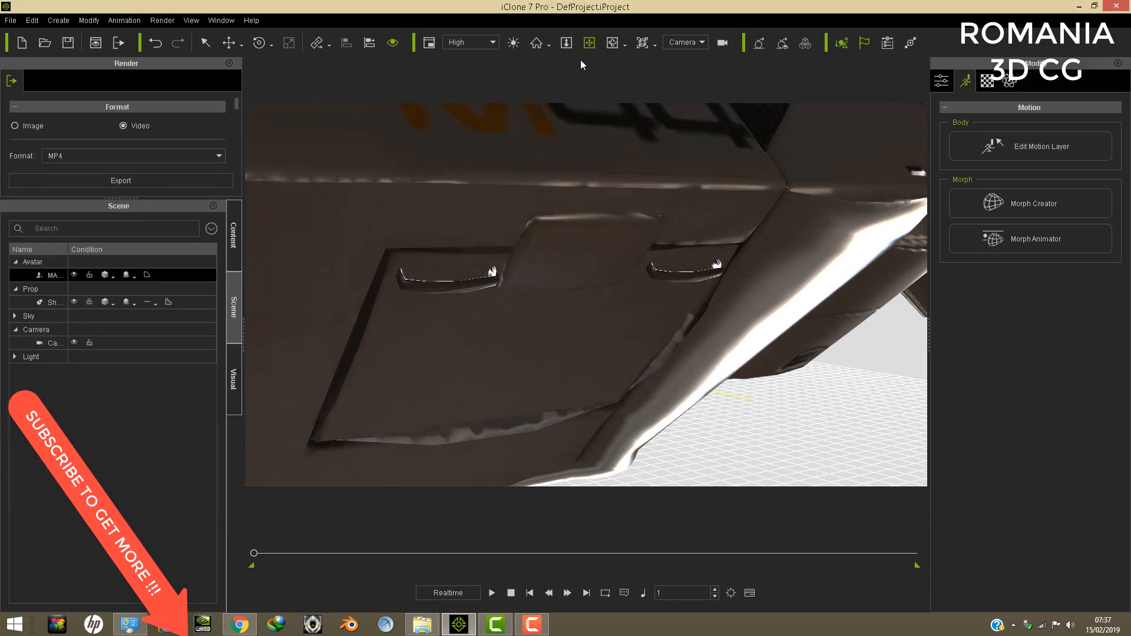
# - Examine the land ship's hull from further away and inspect one of its thruster pods and support struts
pyautogui.scroll(-8, 583, 267)
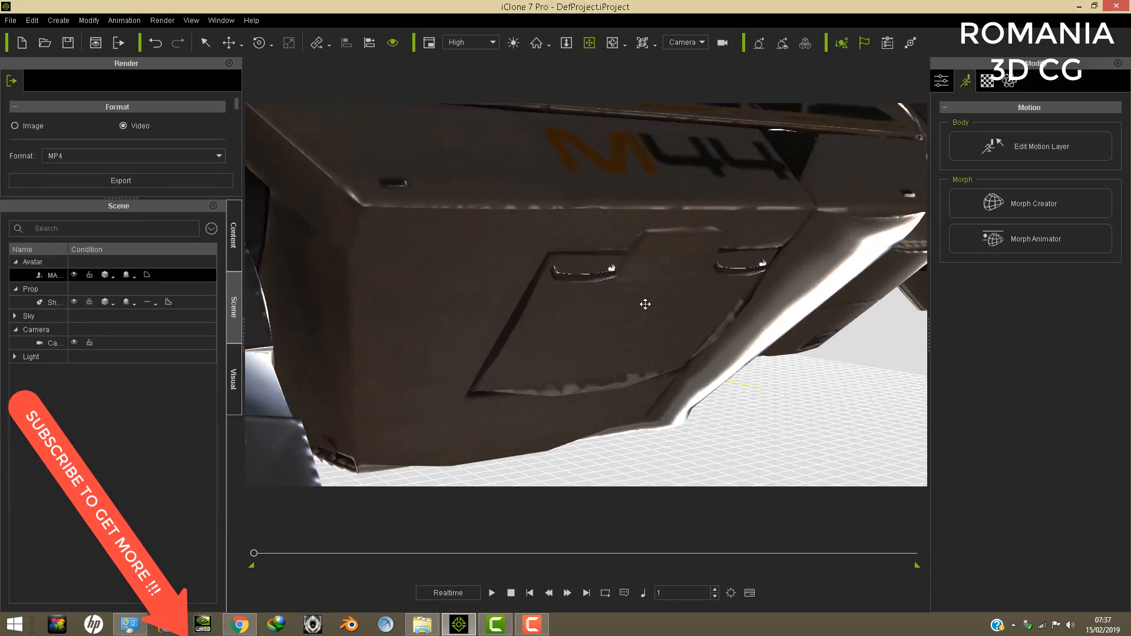
pyautogui.scroll(-4, 653, 293)
pyautogui.moveTo(572, 286); pyautogui.dragTo(790, 257, button='right')
pyautogui.moveTo(472, 255); pyautogui.dragTo(866, 300, button='right')
pyautogui.moveTo(866, 300); pyautogui.dragTo(910, 302, button='middle')
pyautogui.moveTo(573, 271); pyautogui.dragTo(634, 232, button='right')
pyautogui.moveTo(634, 232); pyautogui.dragTo(637, 231, button='middle')
pyautogui.scroll(-5, 620, 231)
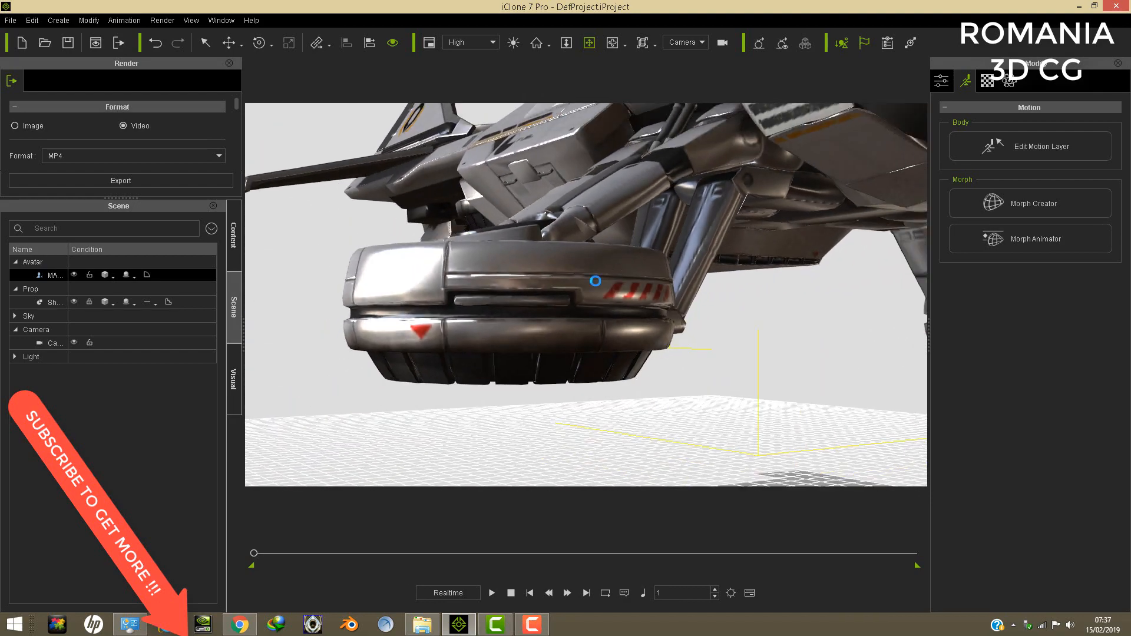
# - Inspect the land ship's thruster pod from below, then look over its hull from the side
pyautogui.moveTo(595, 280); pyautogui.dragTo(565, 139, button='right')
pyautogui.moveTo(412, 230); pyautogui.dragTo(447, 319, button='middle')
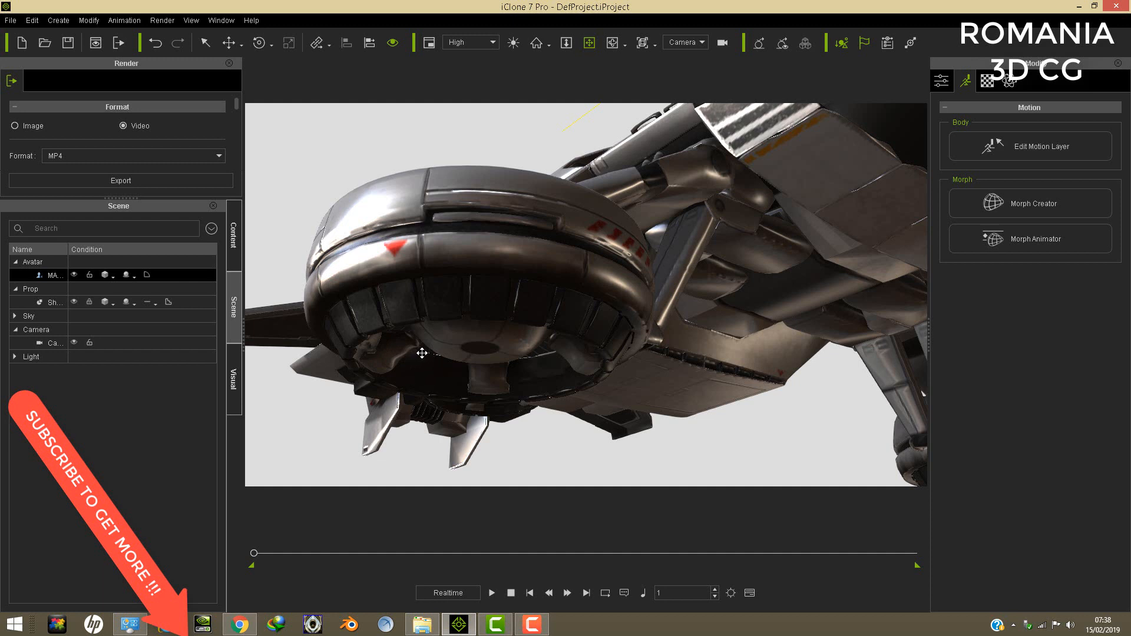
pyautogui.moveTo(441, 340); pyautogui.dragTo(488, 333, button='middle')
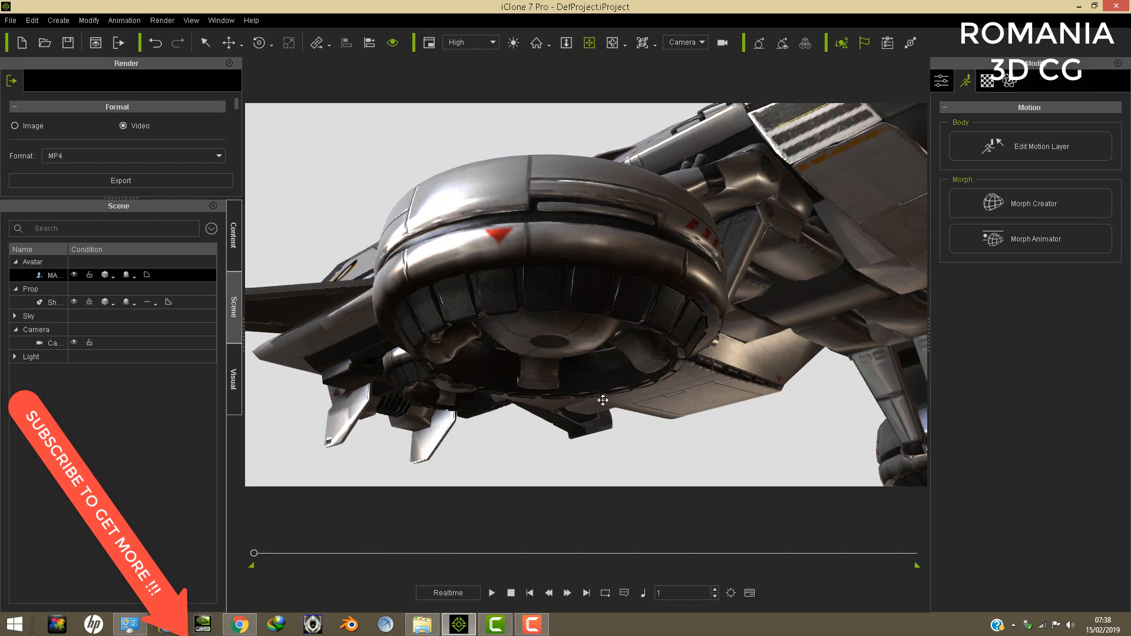
pyautogui.moveTo(599, 336); pyautogui.dragTo(603, 379)
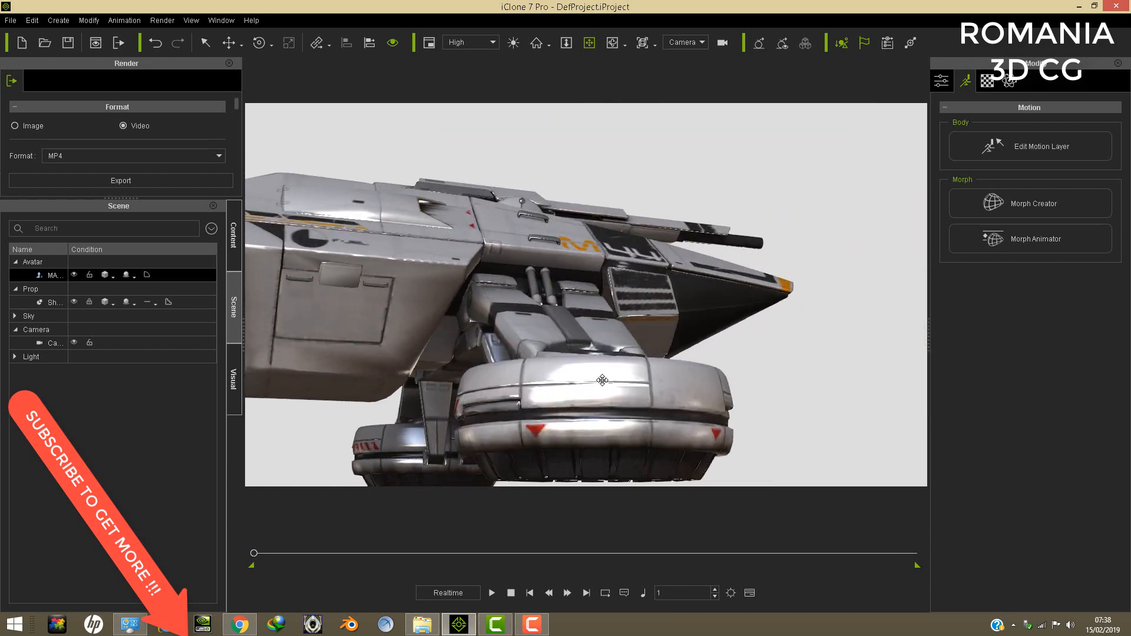
pyautogui.moveTo(626, 316); pyautogui.dragTo(715, 335)
pyautogui.moveTo(715, 335); pyautogui.dragTo(795, 343, button='right')
pyautogui.moveTo(622, 300); pyautogui.dragTo(722, 354, button='right')
pyautogui.moveTo(437, 287); pyautogui.dragTo(584, 296, button='right')
# - Delete the land ship and load M3 MASS EFFECT MONTED GUN.iAvatar from the M3 SFF PACK folder into the scene
pyautogui.click(31, 20)
pyautogui.click(46, 71)
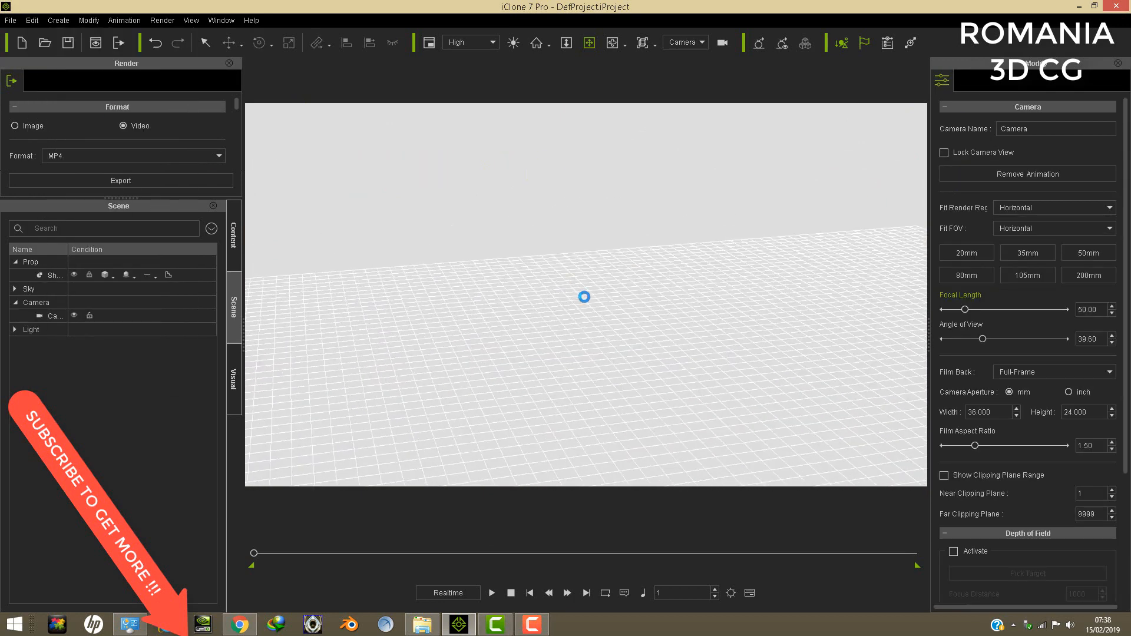
pyautogui.moveTo(676, 300); pyautogui.dragTo(554, 477, button='right')
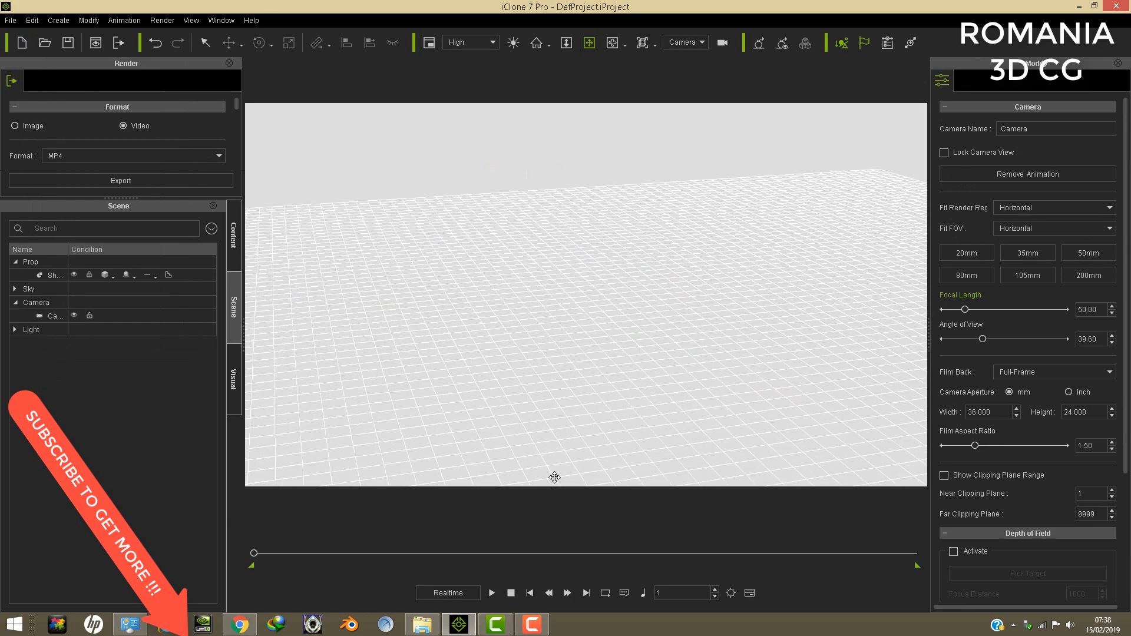
pyautogui.click(434, 630)
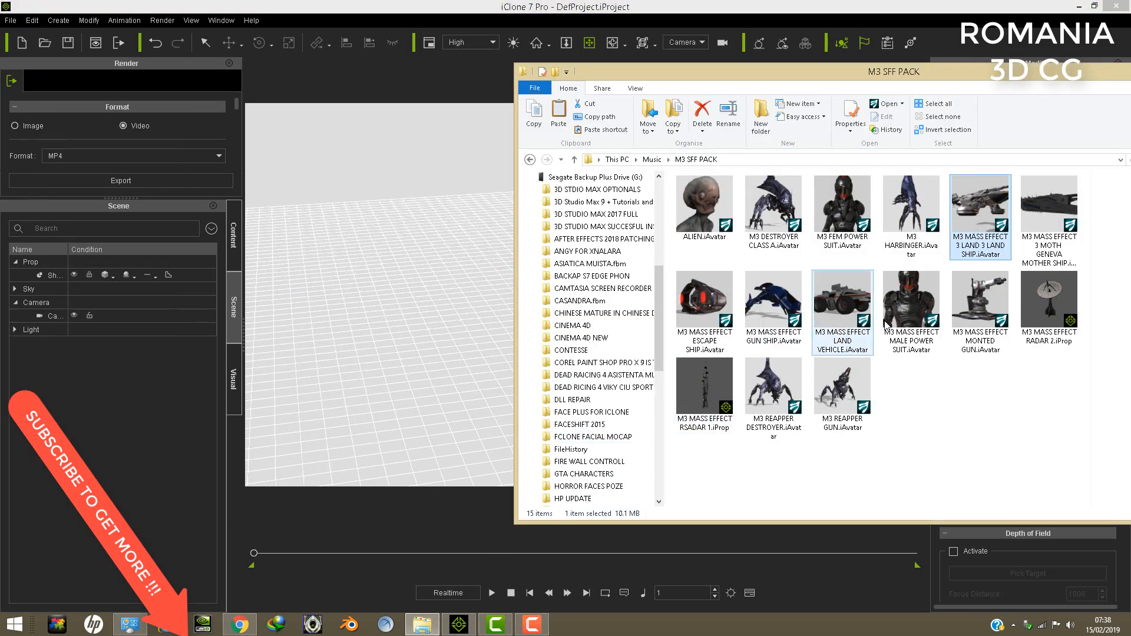
pyautogui.moveTo(988, 302); pyautogui.dragTo(500, 426)
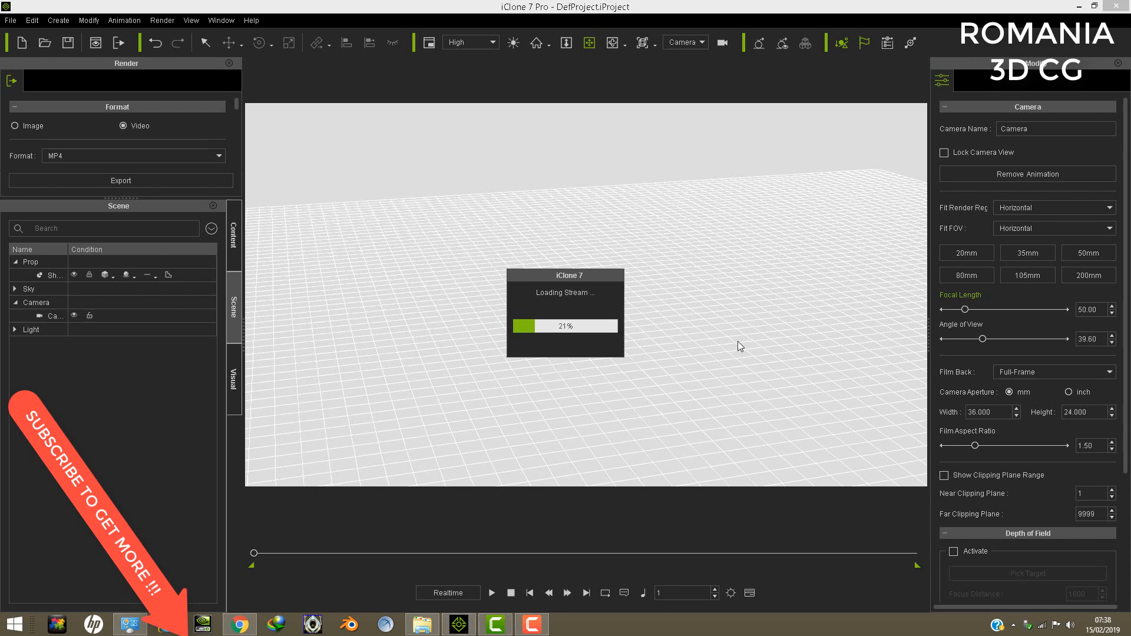
# - Examine the mounted gun from ground level on several sides
pyautogui.moveTo(627, 340); pyautogui.dragTo(643, 301)
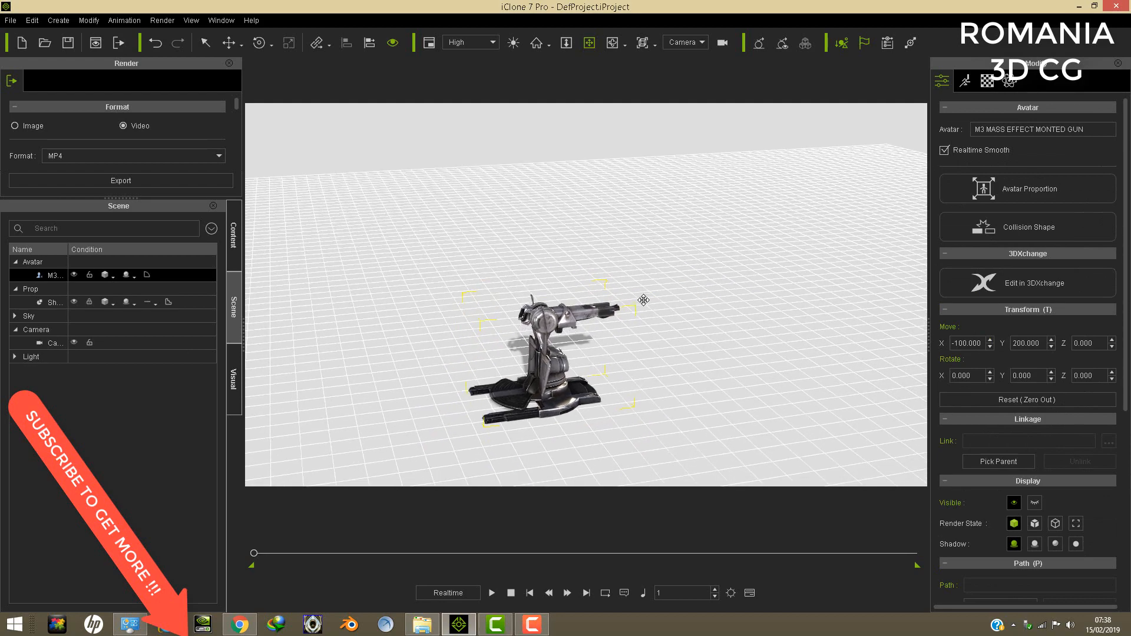
pyautogui.moveTo(584, 329); pyautogui.dragTo(644, 363, button='right')
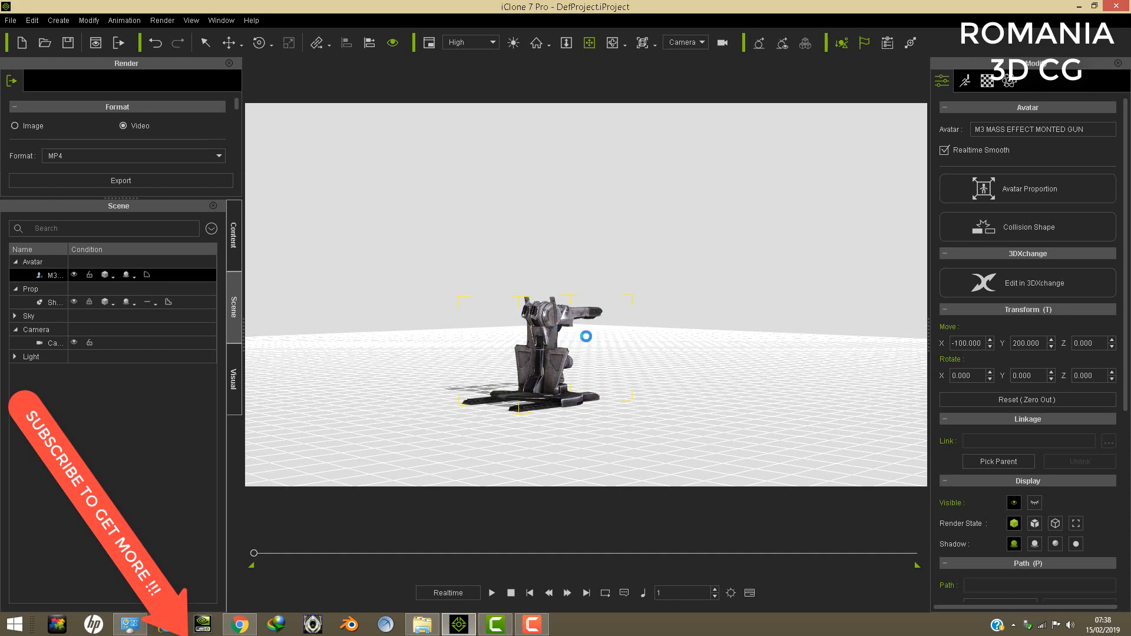
pyautogui.moveTo(526, 347); pyautogui.dragTo(662, 288, button='right')
pyautogui.scroll(5, 659, 289)
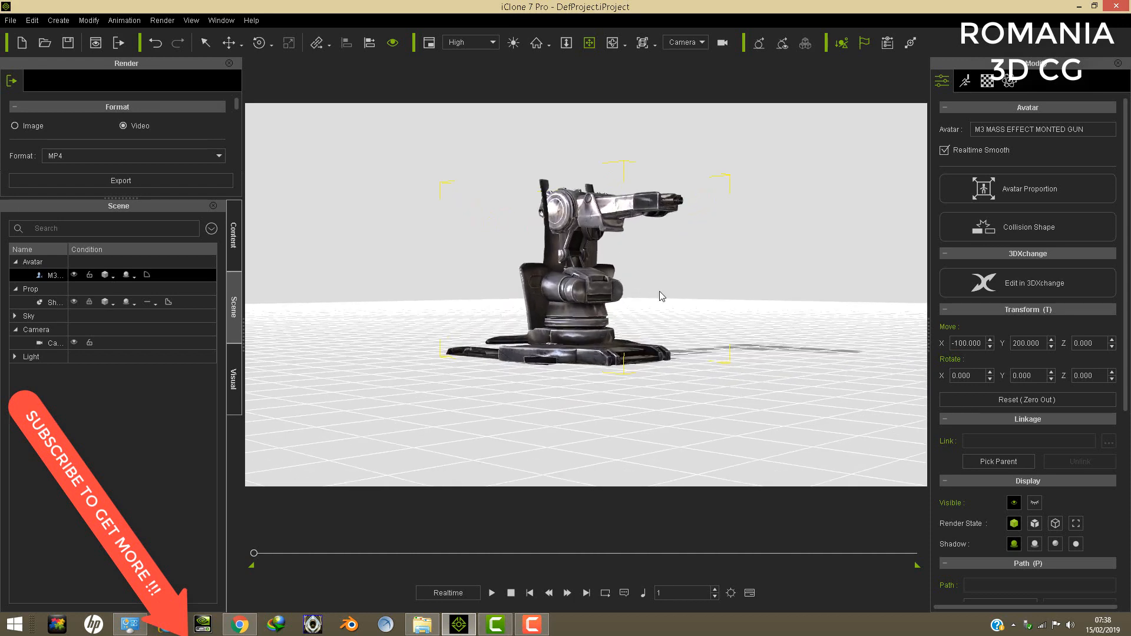
pyautogui.rightClick(659, 290)
pyautogui.moveTo(643, 236); pyautogui.dragTo(640, 266, button='middle')
pyautogui.scroll(4, 646, 286)
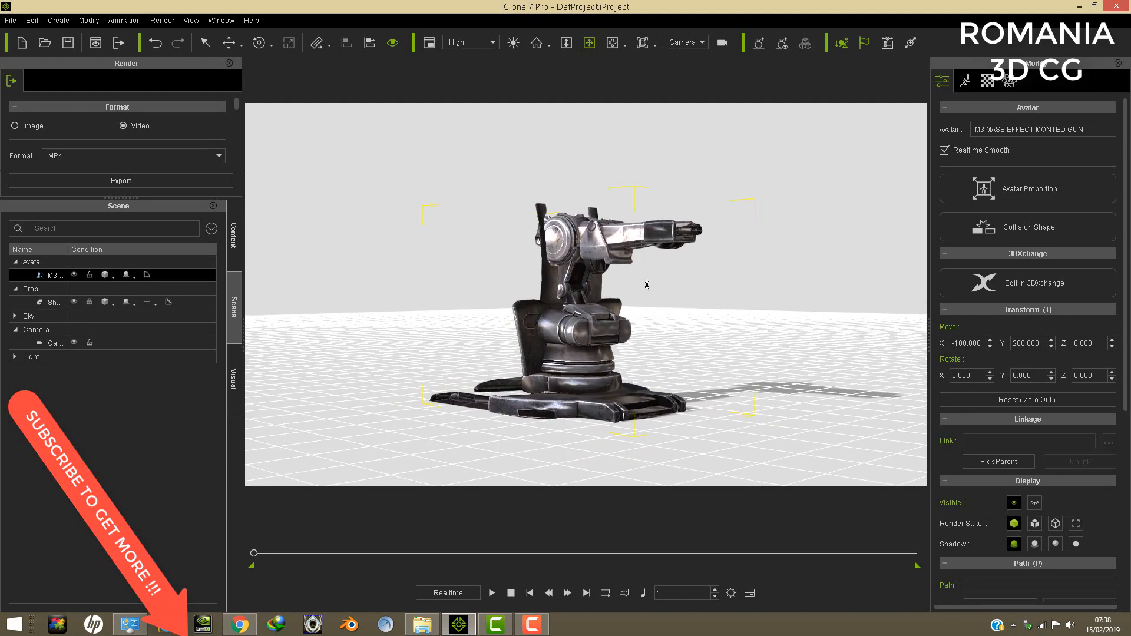
pyautogui.rightClick(646, 288)
# - Inspect the mounted gun's rear plates, barrel and rotating base close up from above
pyautogui.moveTo(585, 309); pyautogui.dragTo(659, 262, button='right')
pyautogui.scroll(5, 666, 259)
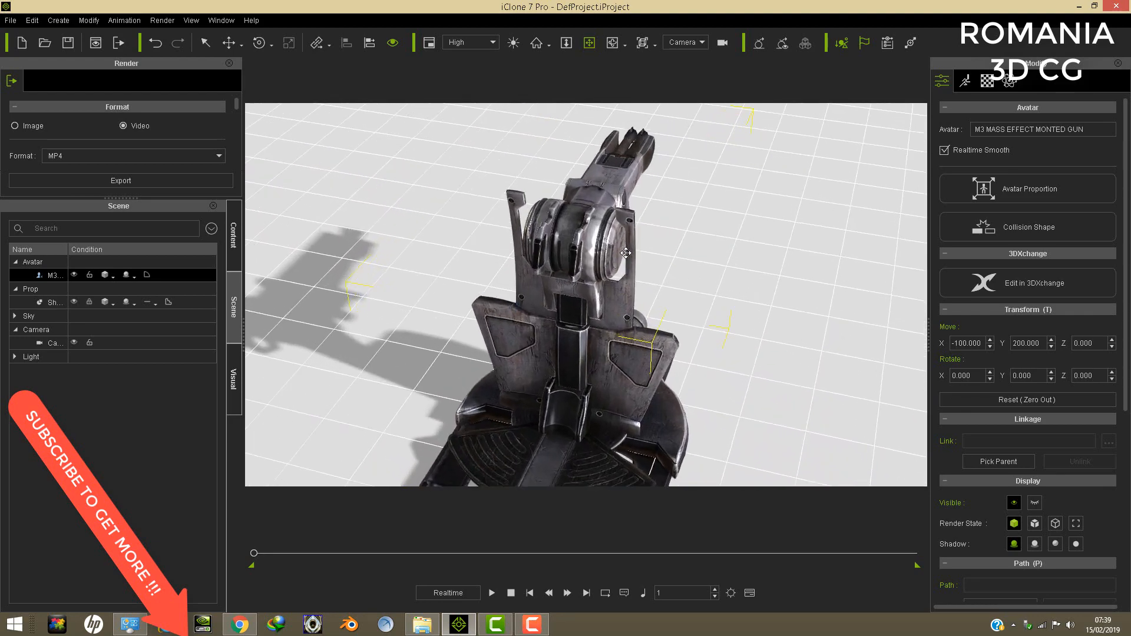
pyautogui.moveTo(672, 256); pyautogui.dragTo(655, 322, button='middle')
pyautogui.moveTo(460, 348); pyautogui.dragTo(621, 366, button='right')
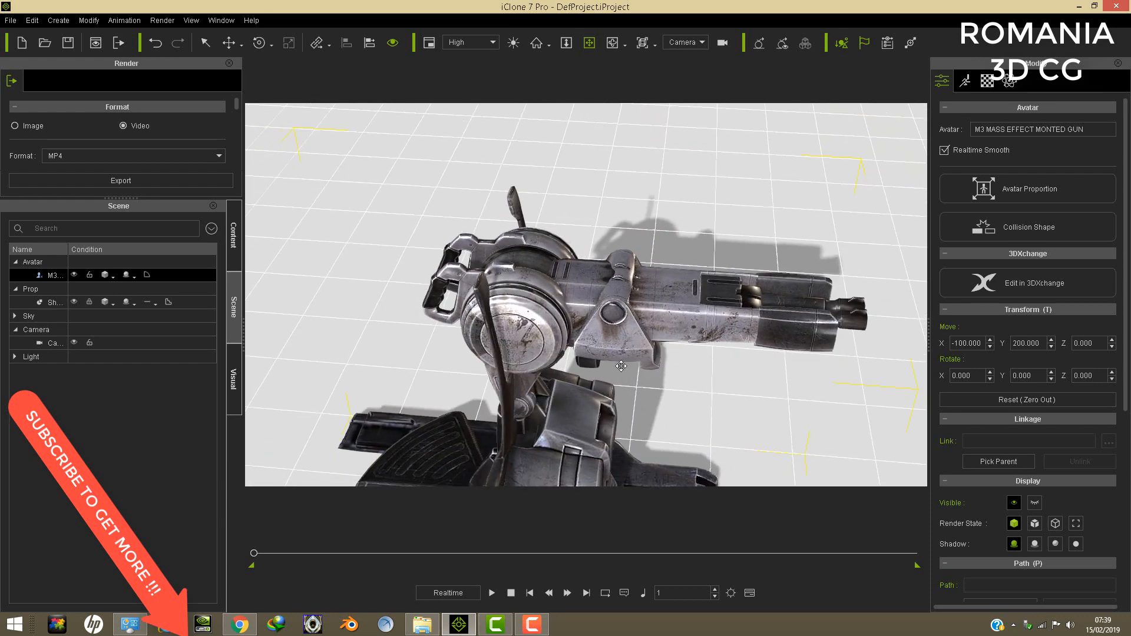
pyautogui.moveTo(502, 346); pyautogui.dragTo(670, 317, button='right')
pyautogui.moveTo(683, 372); pyautogui.dragTo(662, 293, button='middle')
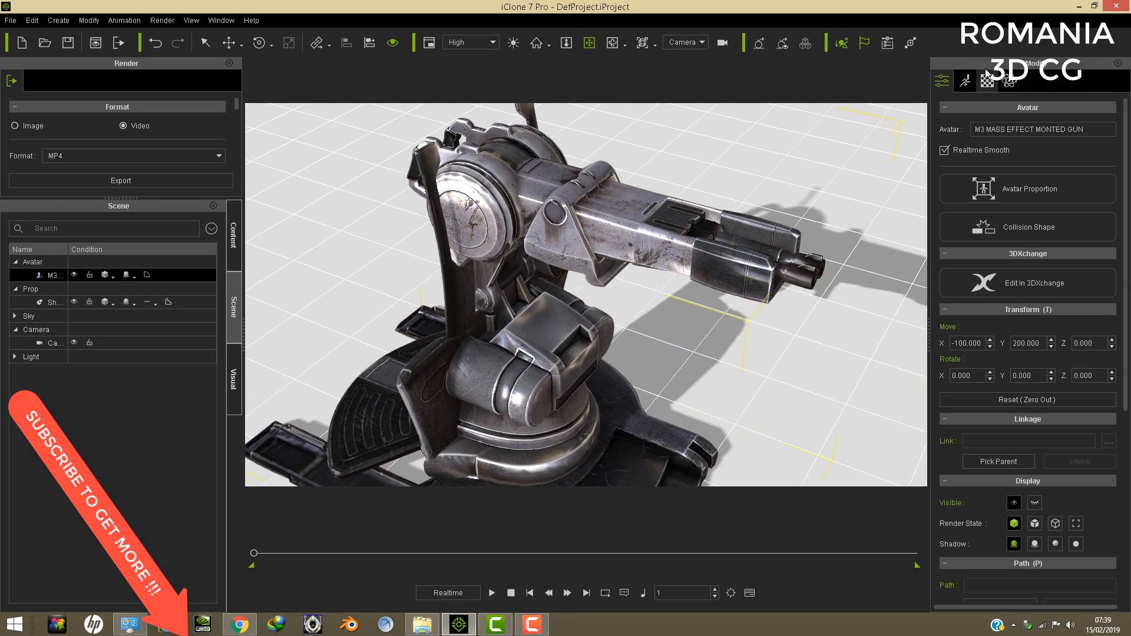
# - Open motion layer editing for the mounted gun, try rotating its Shield bone, and leave motion layer editing
pyautogui.click(965, 81)
pyautogui.click(1021, 152)
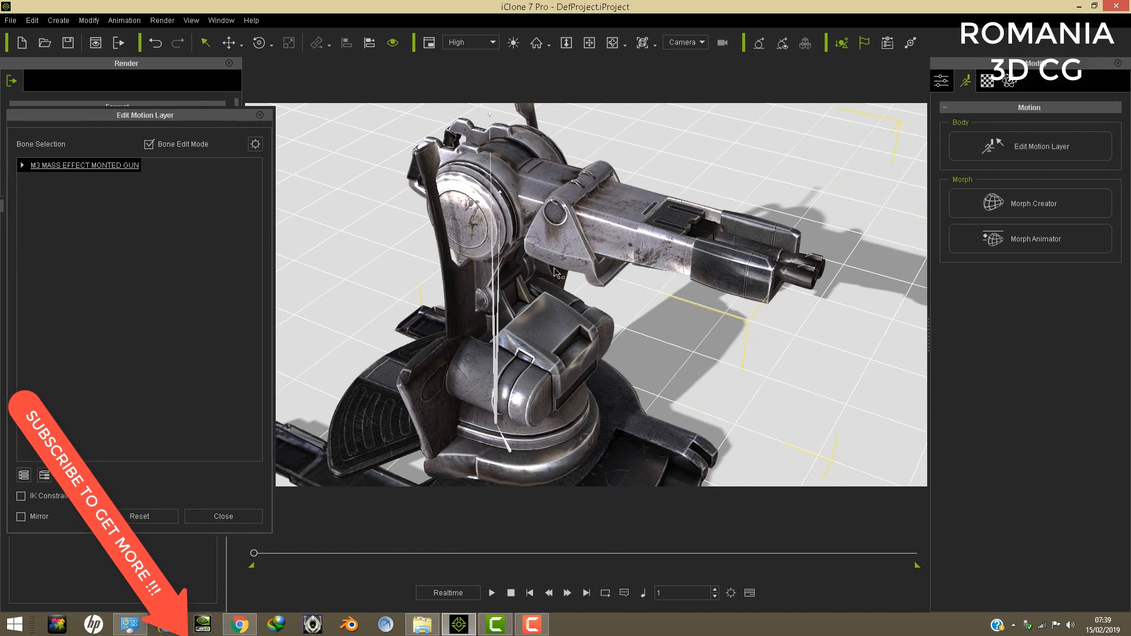
pyautogui.click(496, 424)
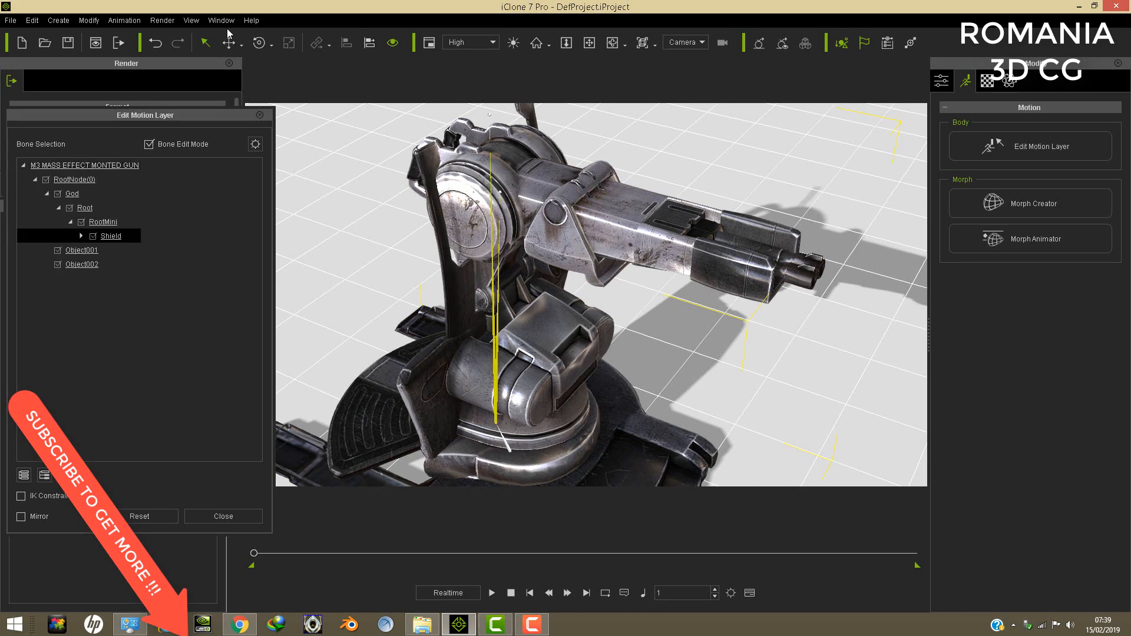
pyautogui.click(259, 42)
pyautogui.moveTo(519, 469); pyautogui.dragTo(343, 254)
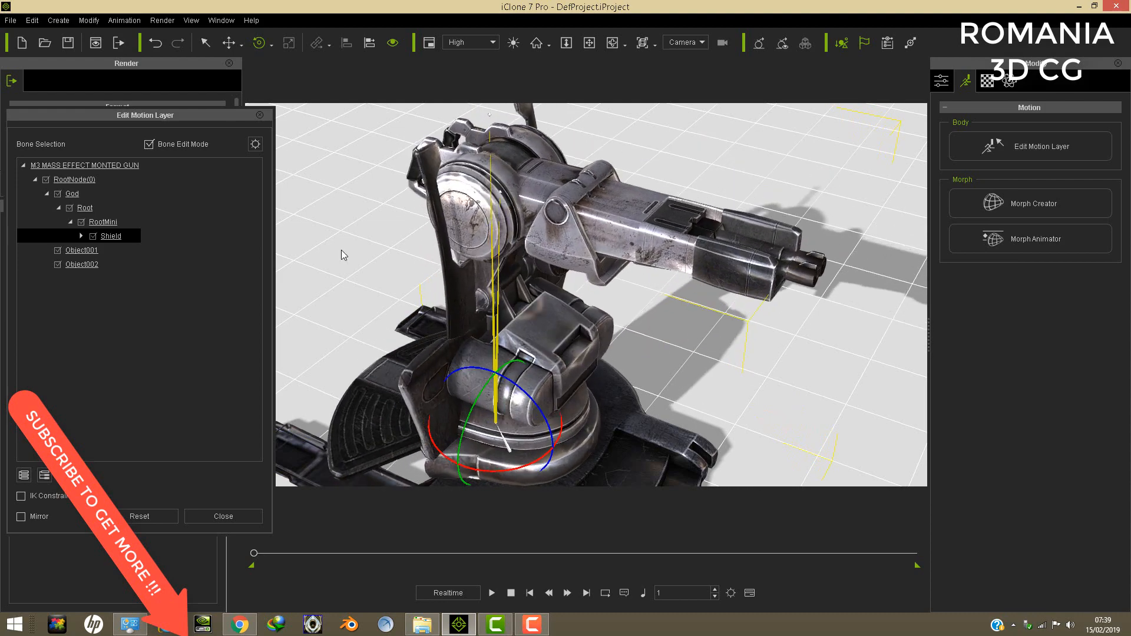
pyautogui.click(259, 116)
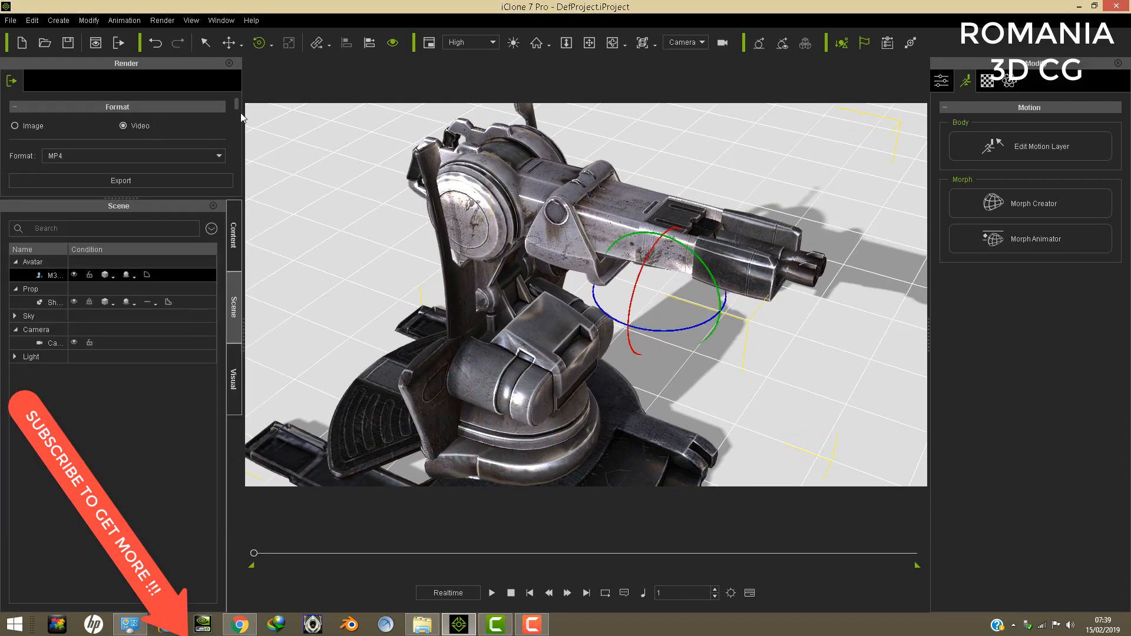
# - Delete the mounted gun and load M3 REAPPER GUN.iAvatar from the M3 SFF PACK folder into the scene
pyautogui.click(31, 21)
pyautogui.click(63, 74)
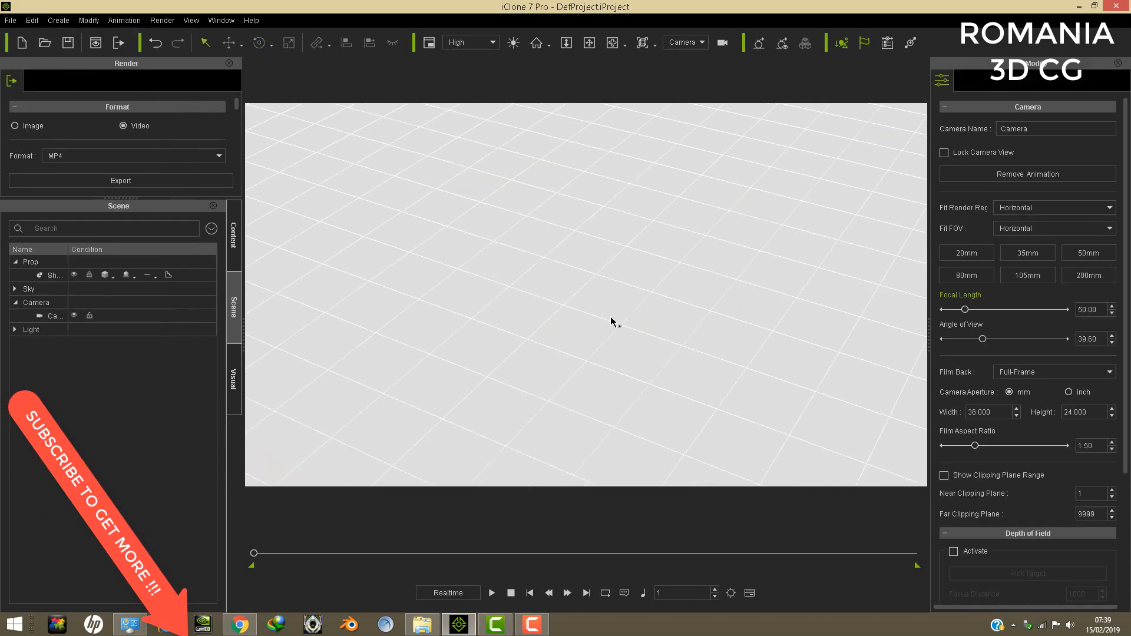
pyautogui.click(422, 623)
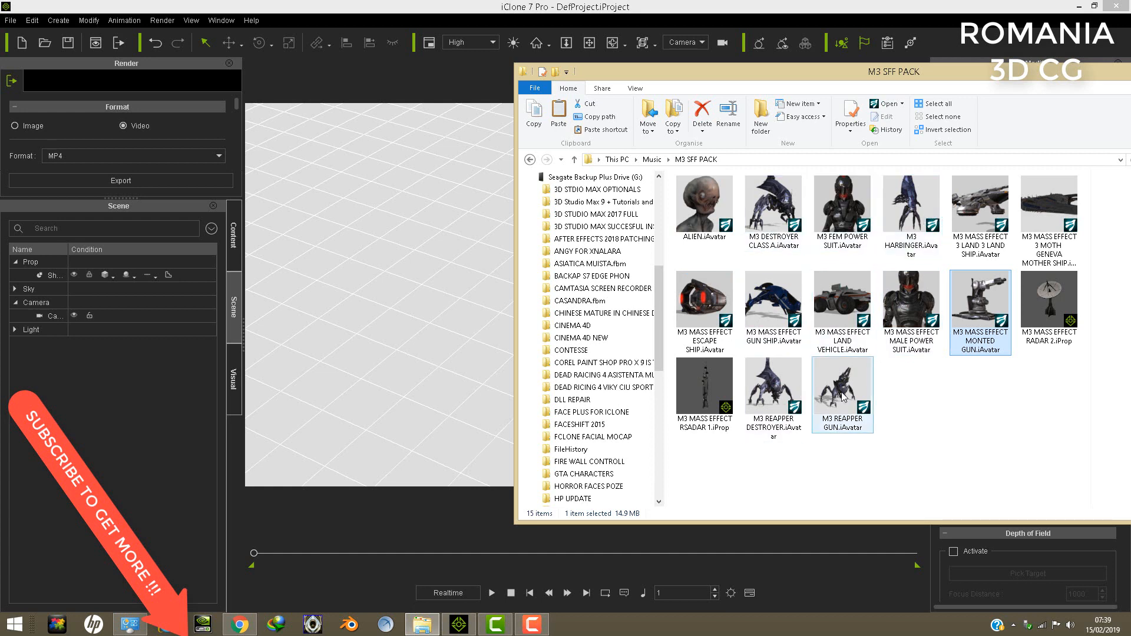
pyautogui.moveTo(843, 388); pyautogui.dragTo(489, 366)
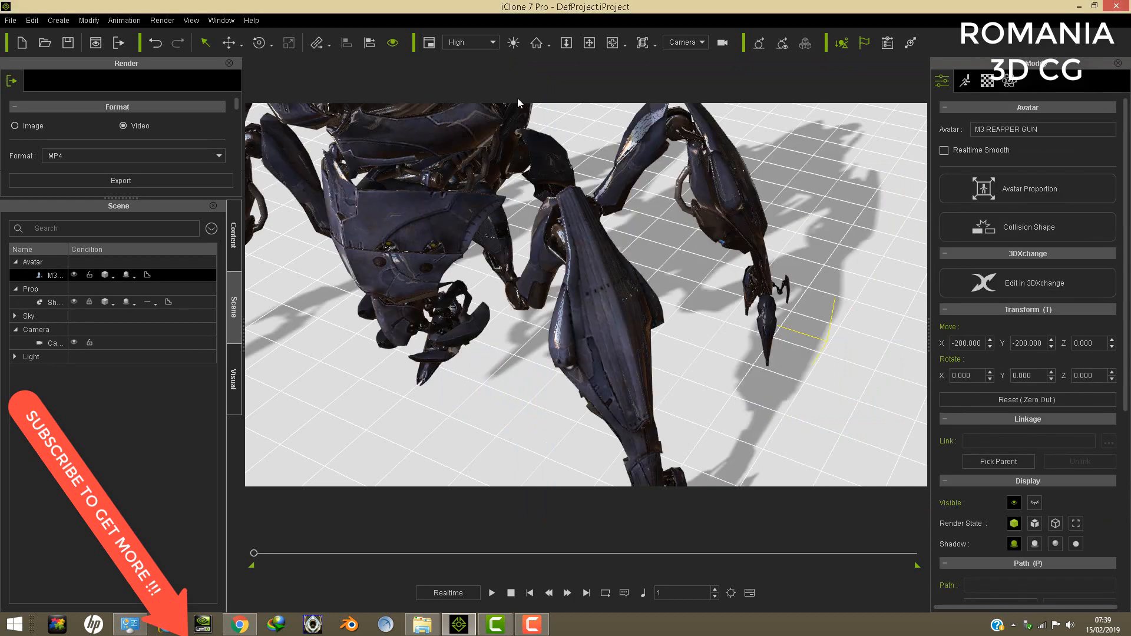
# - Examine the Reaper gun's legs, body and cannon from several sides, ending close up on its head and mouth claws
pyautogui.scroll(-10, 568, 187)
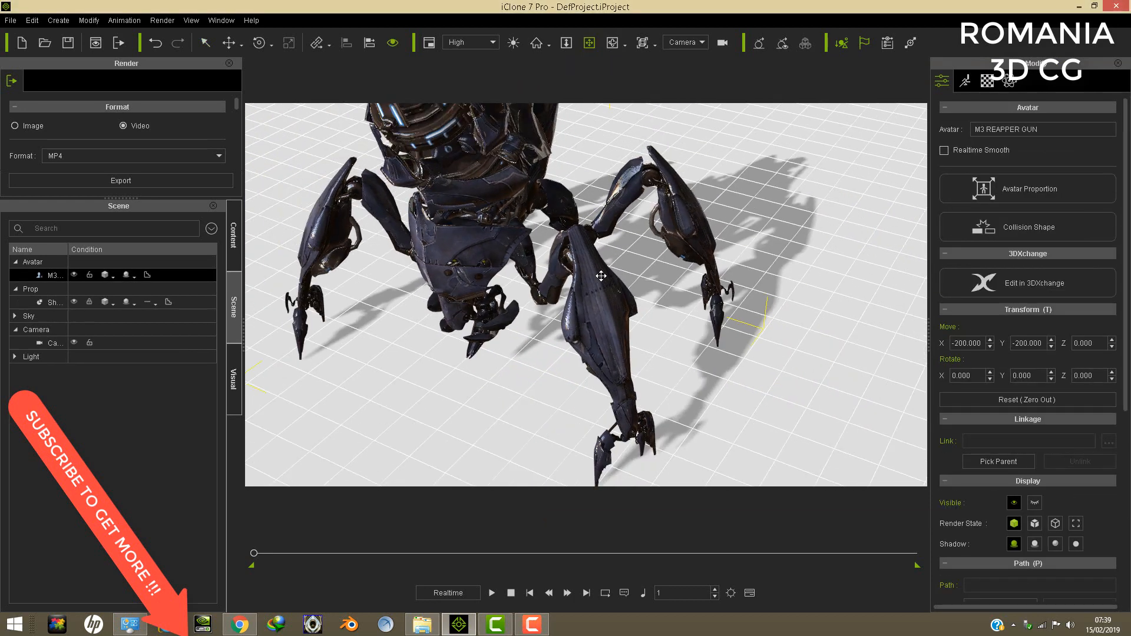
pyautogui.moveTo(543, 254); pyautogui.dragTo(854, 242, button='right')
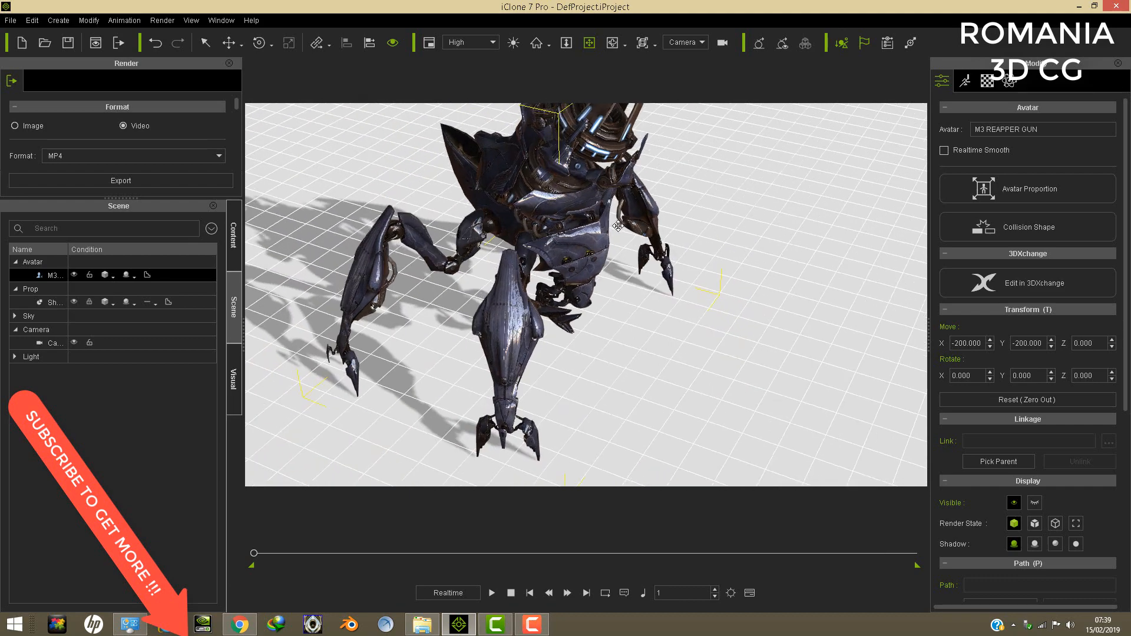
pyautogui.moveTo(511, 342); pyautogui.dragTo(539, 360, button='middle')
pyautogui.moveTo(580, 324); pyautogui.dragTo(578, 255, button='right')
pyautogui.moveTo(578, 254); pyautogui.dragTo(579, 305, button='middle')
pyautogui.scroll(8, 580, 305)
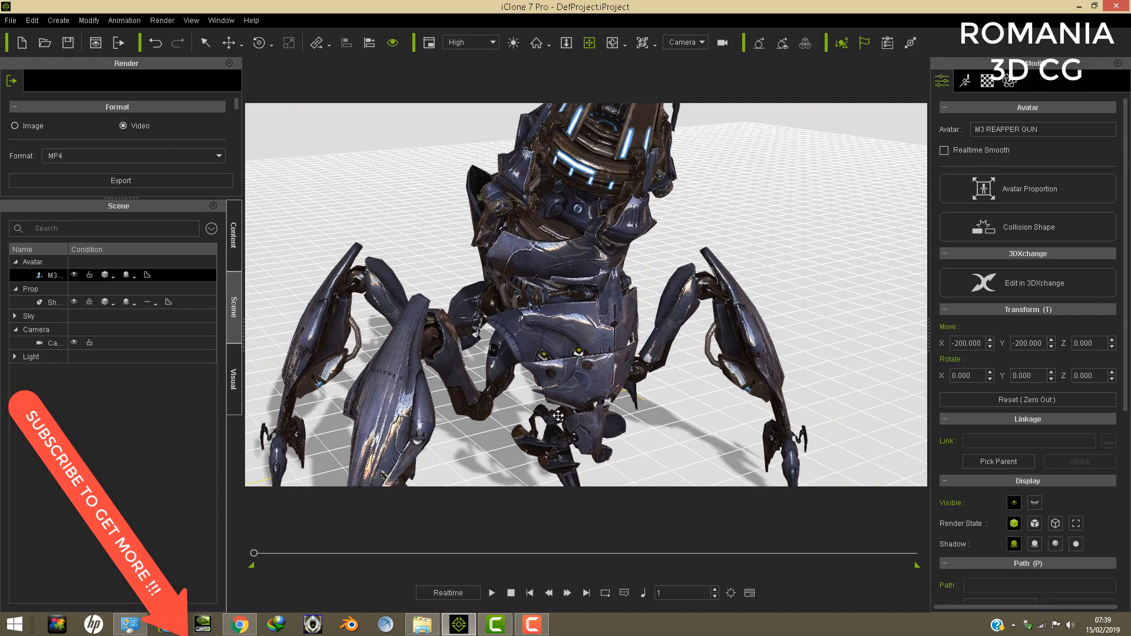
pyautogui.moveTo(558, 415); pyautogui.dragTo(502, 312, button='right')
pyautogui.scroll(3, 614, 343)
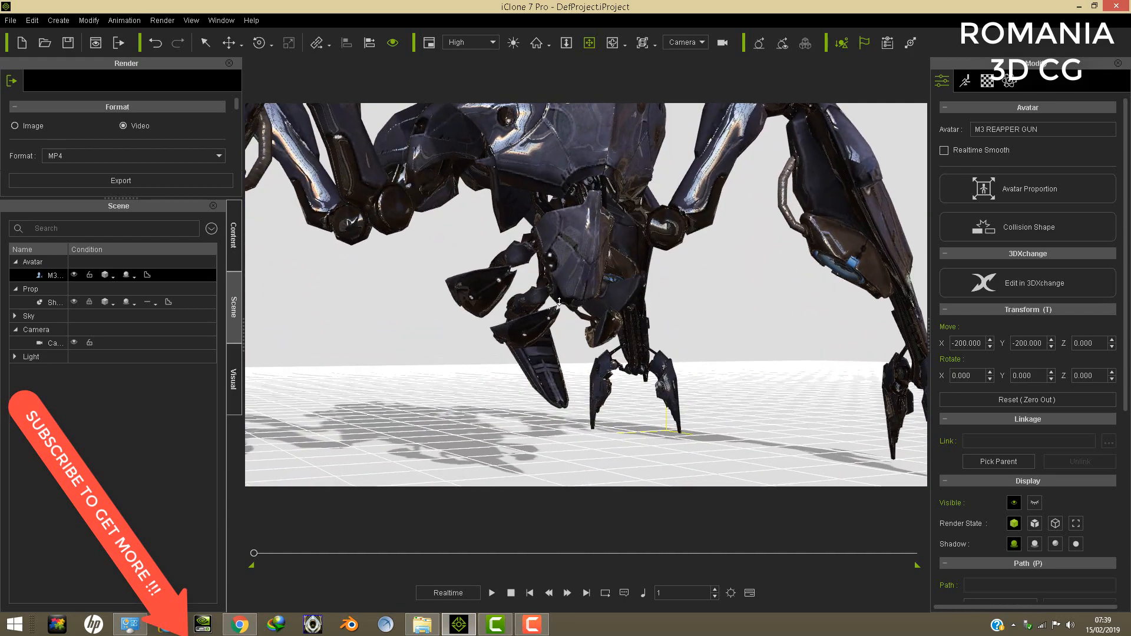
pyautogui.scroll(3, 492, 382)
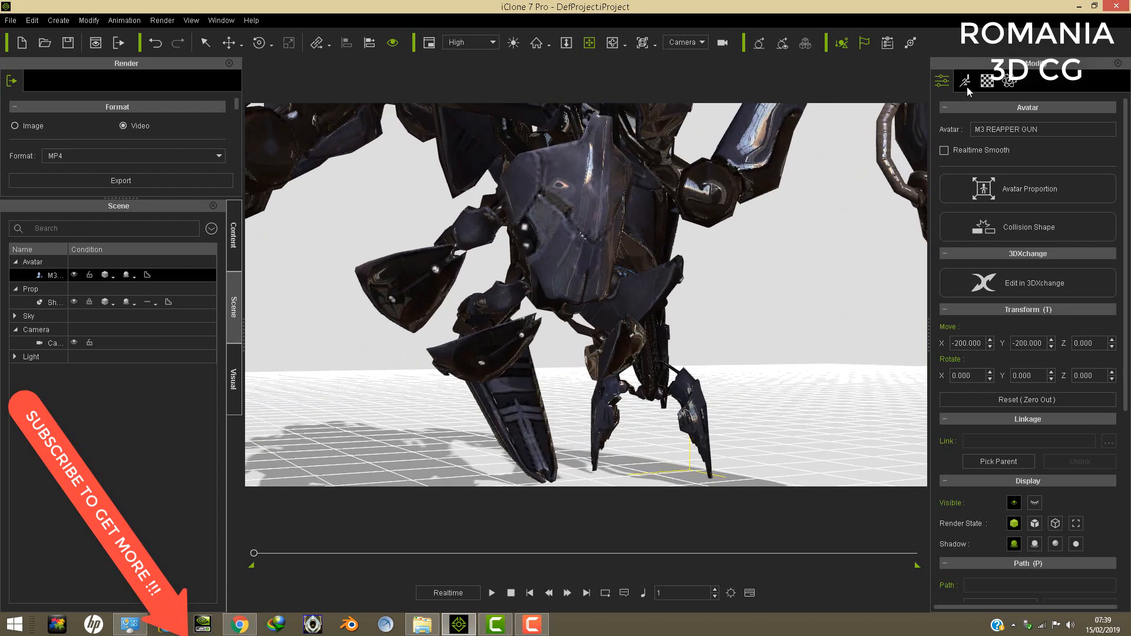
# - Open motion layer editing for the Reaper gun and rotate the end bone of its BottomR mouth claw
pyautogui.click(965, 84)
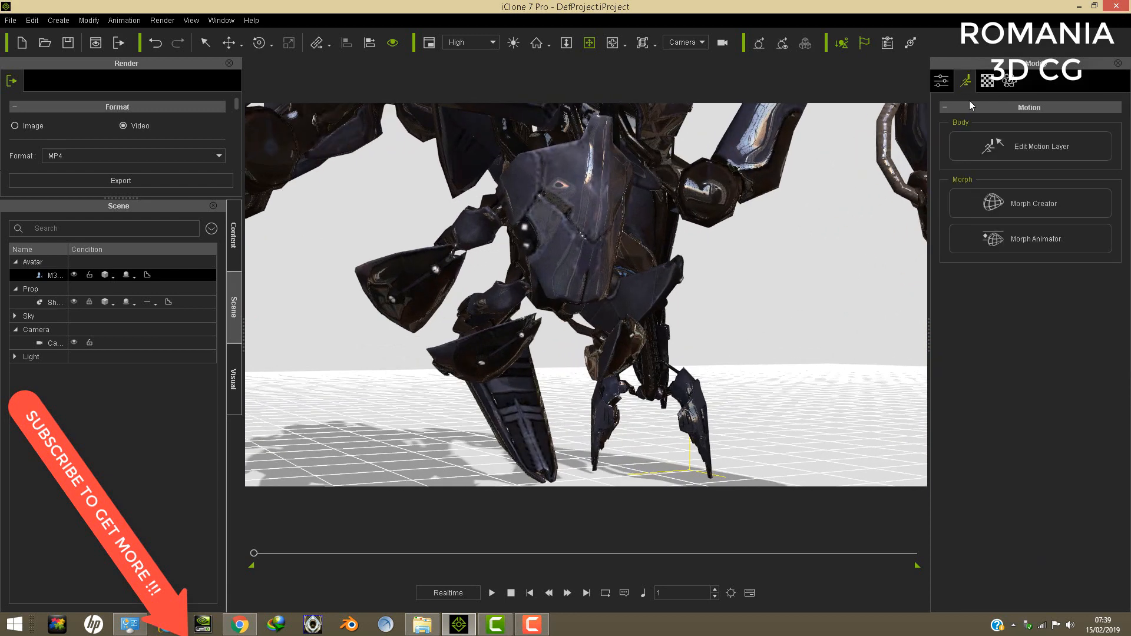
pyautogui.click(1013, 153)
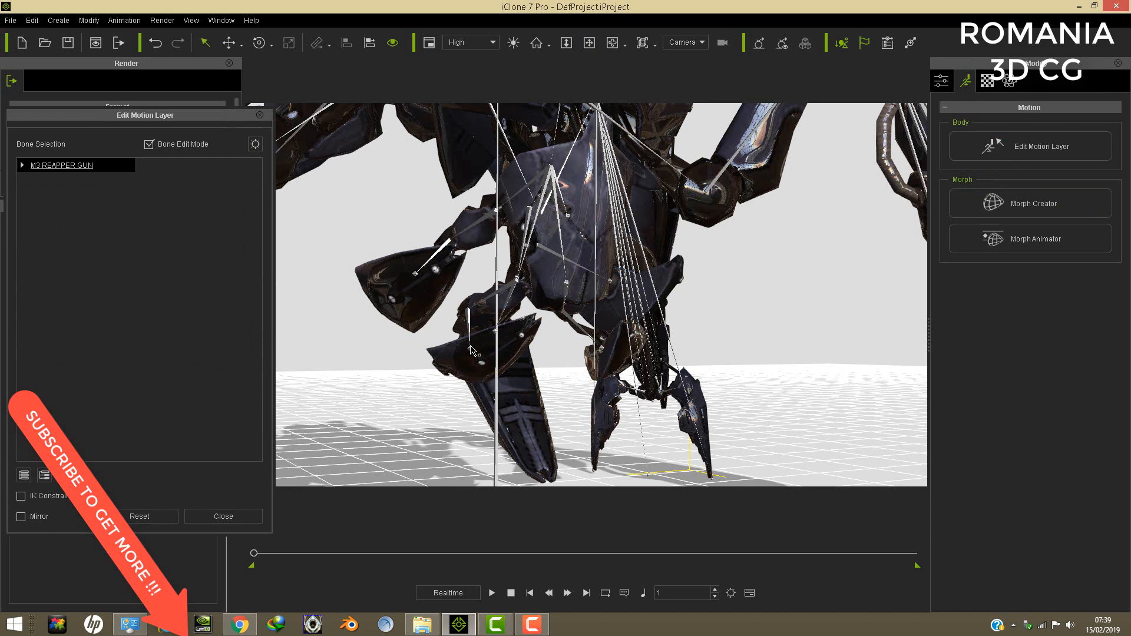
pyautogui.click(472, 351)
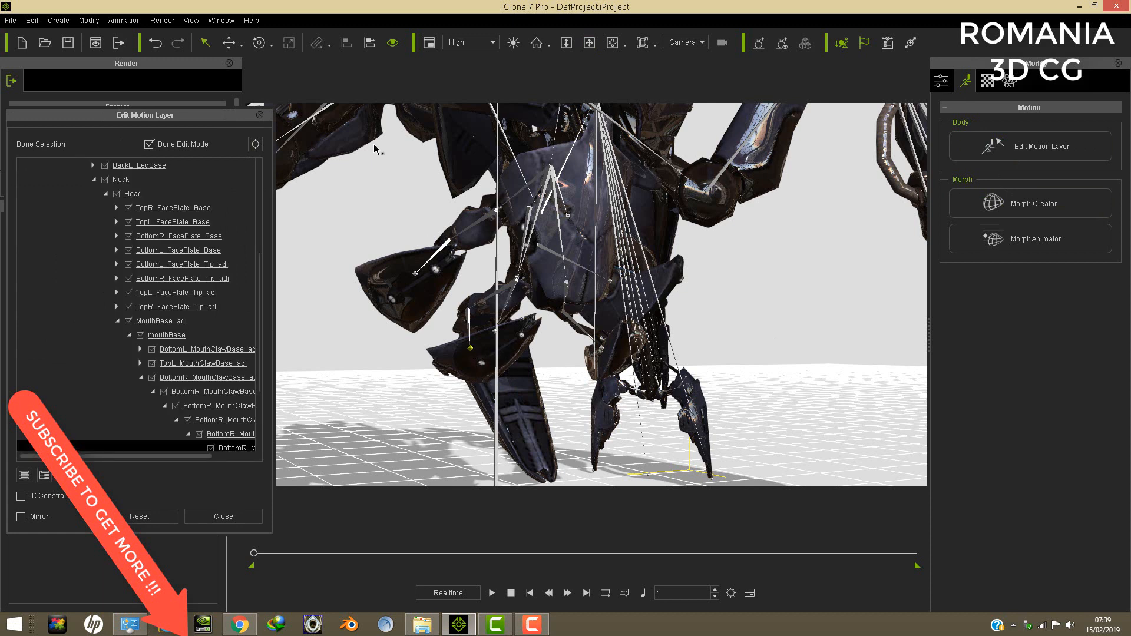
pyautogui.click(257, 43)
pyautogui.moveTo(491, 328); pyautogui.dragTo(487, 343)
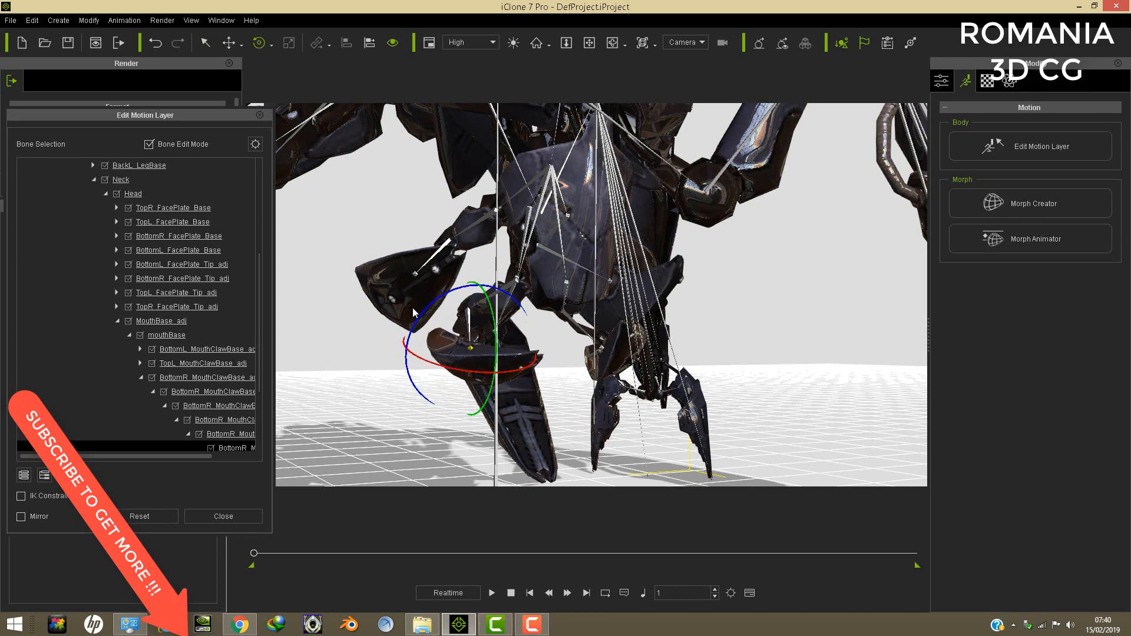
pyautogui.moveTo(425, 313); pyautogui.dragTo(434, 298)
pyautogui.moveTo(457, 291); pyautogui.dragTo(504, 342)
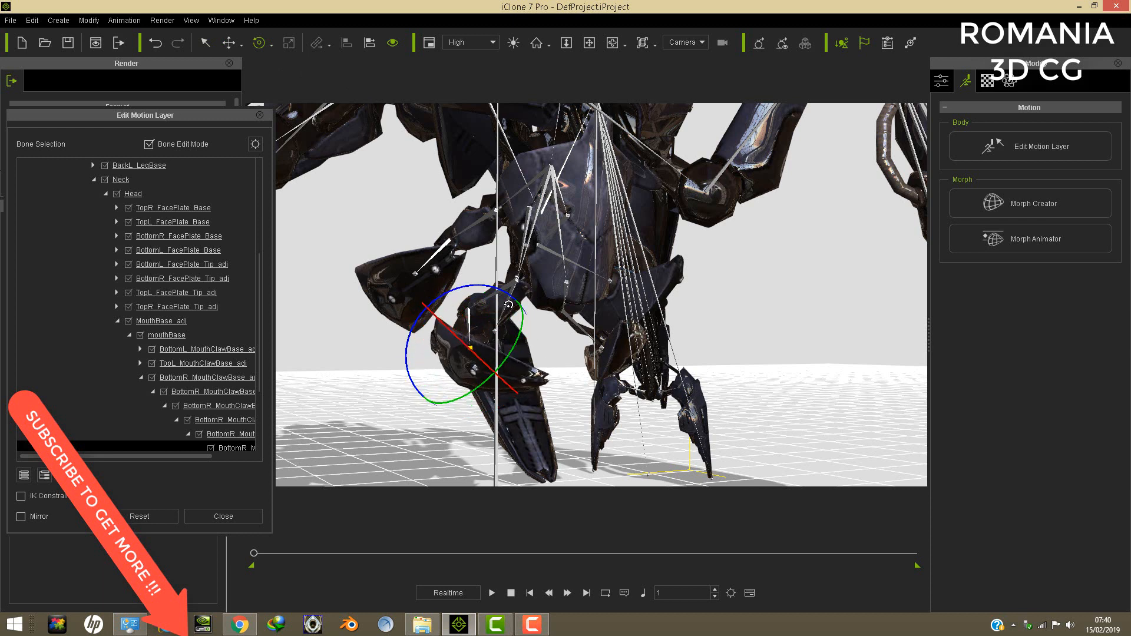
# - Rotate the BottomR mouth claw near its base, and rotate a bone of the TopR mouth claw
pyautogui.click(508, 285)
pyautogui.moveTo(538, 288)
pyautogui.mouseDown()
pyautogui.moveTo(551, 299)
pyautogui.moveTo(545, 288)
pyautogui.mouseUp()
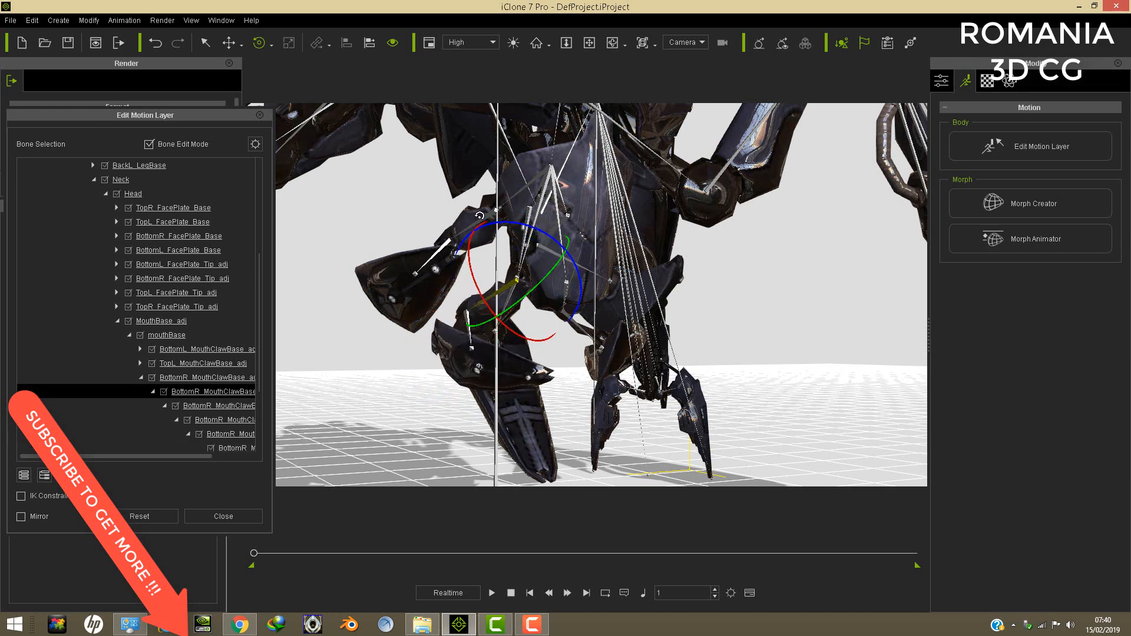
pyautogui.scroll(1, 484, 231)
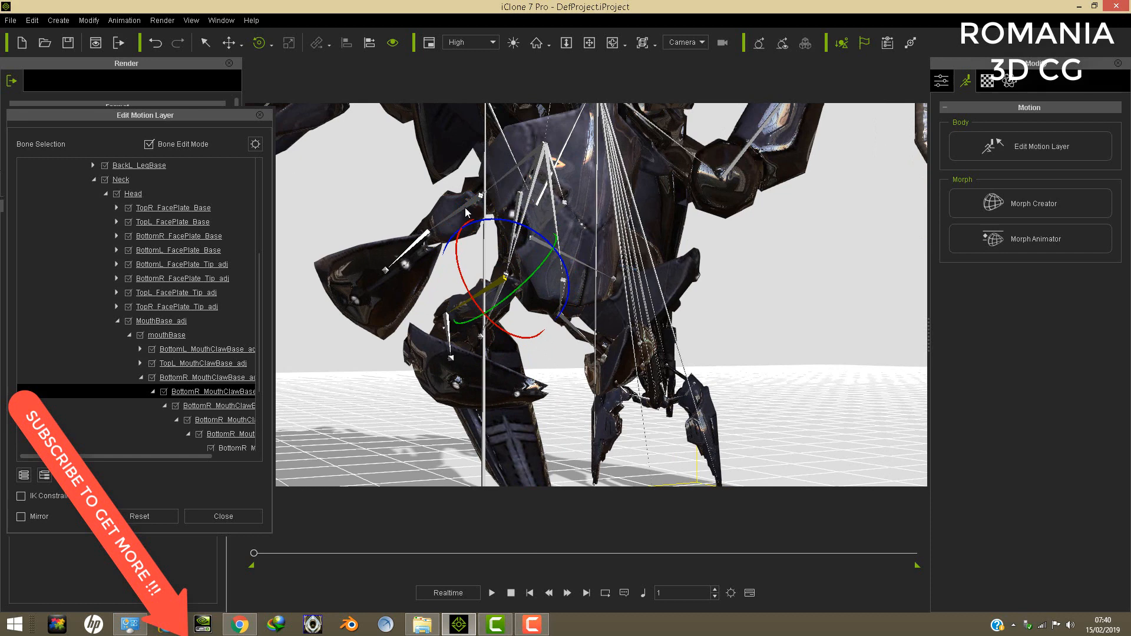
pyautogui.click(465, 207)
pyautogui.moveTo(506, 198); pyautogui.dragTo(458, 232)
pyautogui.click(421, 237)
# - Select the CannonMainFlapBack bone on the Reaper gun's cannon and rotate the flap outward, away from the barrel opening
pyautogui.click(591, 45)
pyautogui.moveTo(580, 241); pyautogui.dragTo(671, 171, button='right')
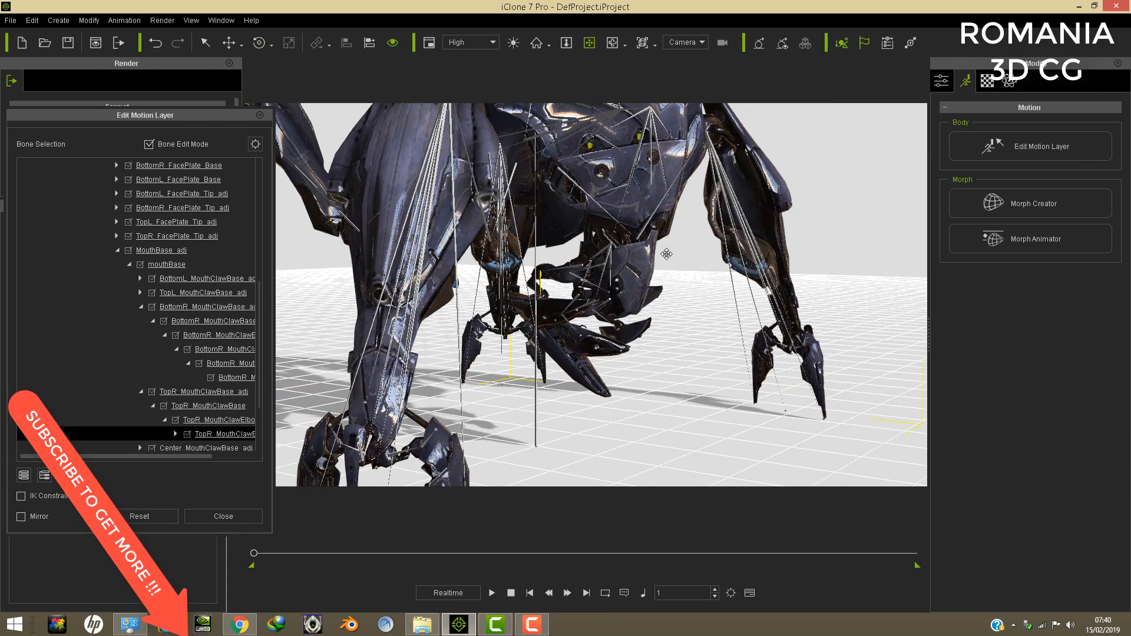
pyautogui.moveTo(666, 254); pyautogui.dragTo(660, 316, button='right')
pyautogui.scroll(5, 664, 248)
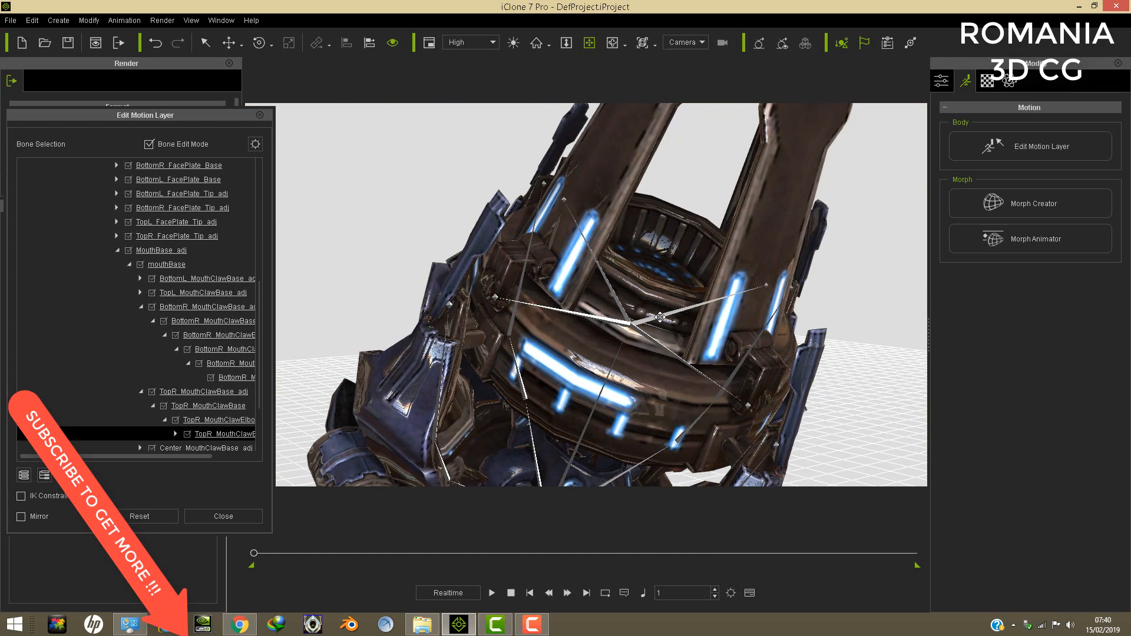
pyautogui.click(767, 285)
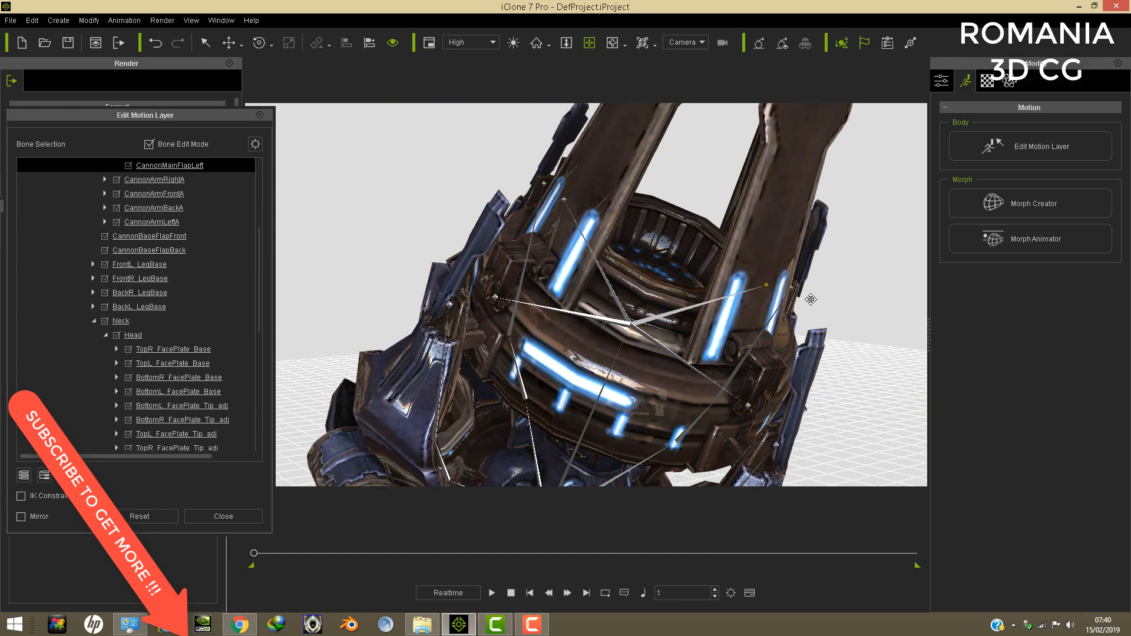
pyautogui.scroll(-3, 831, 305)
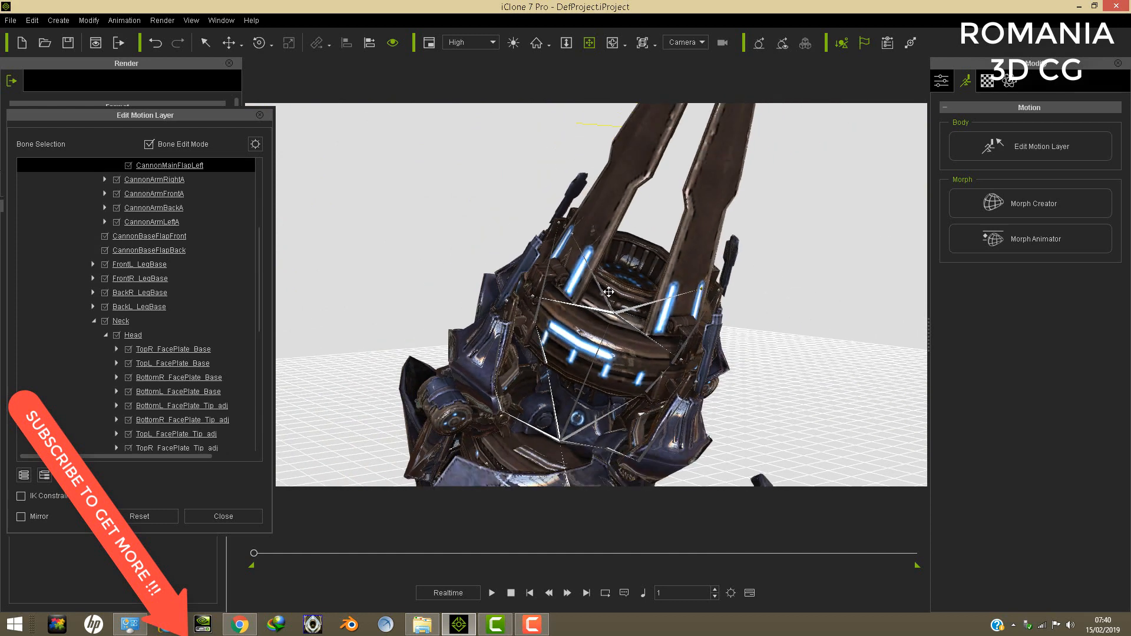
pyautogui.scroll(5, 608, 291)
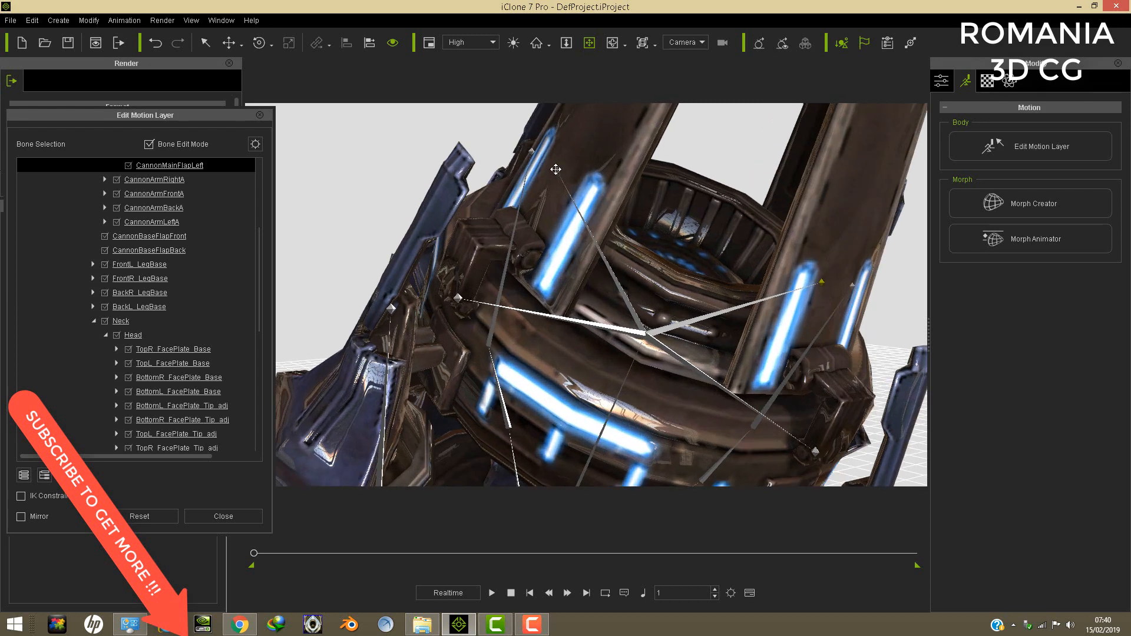
pyautogui.click(556, 169)
pyautogui.scroll(-4, 565, 170)
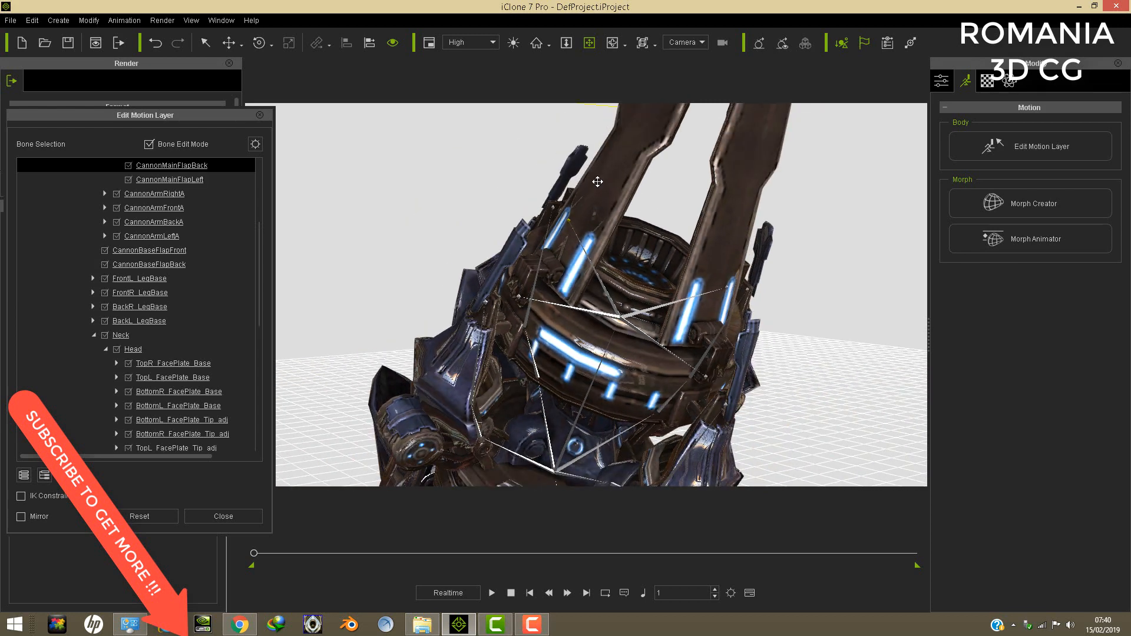
pyautogui.moveTo(673, 184); pyautogui.dragTo(615, 226)
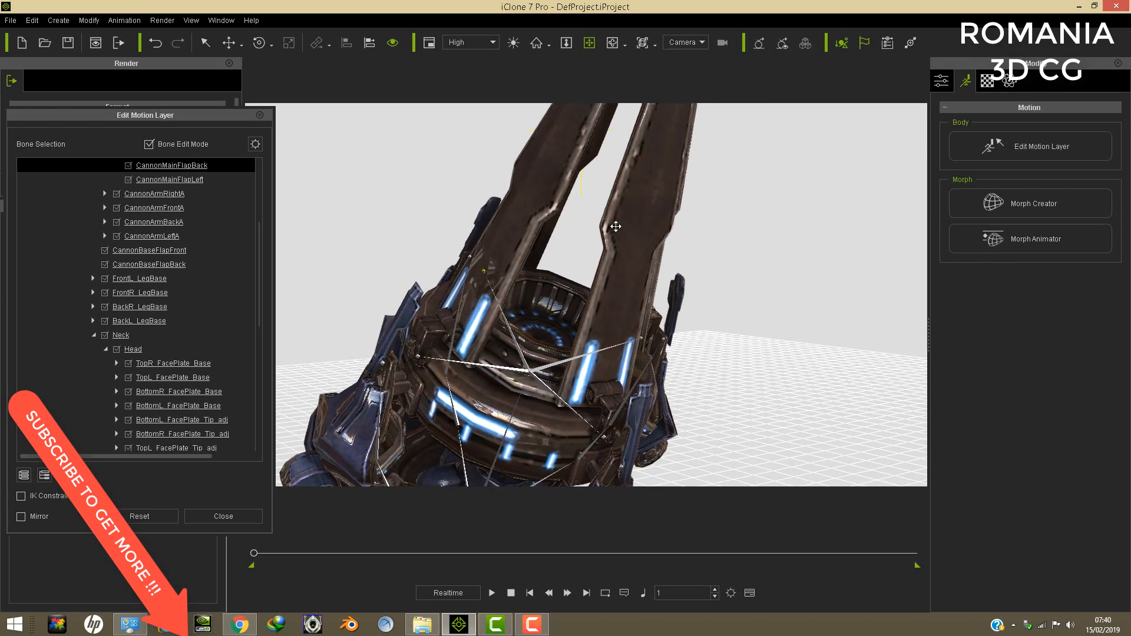
pyautogui.click(258, 43)
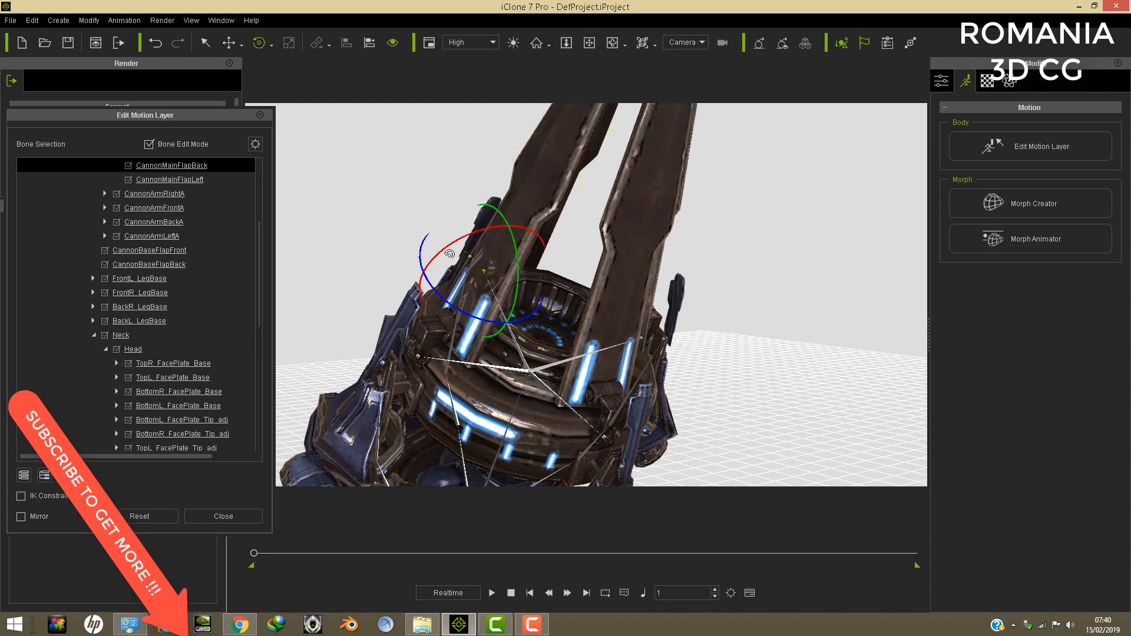
pyautogui.moveTo(450, 242); pyautogui.dragTo(430, 248)
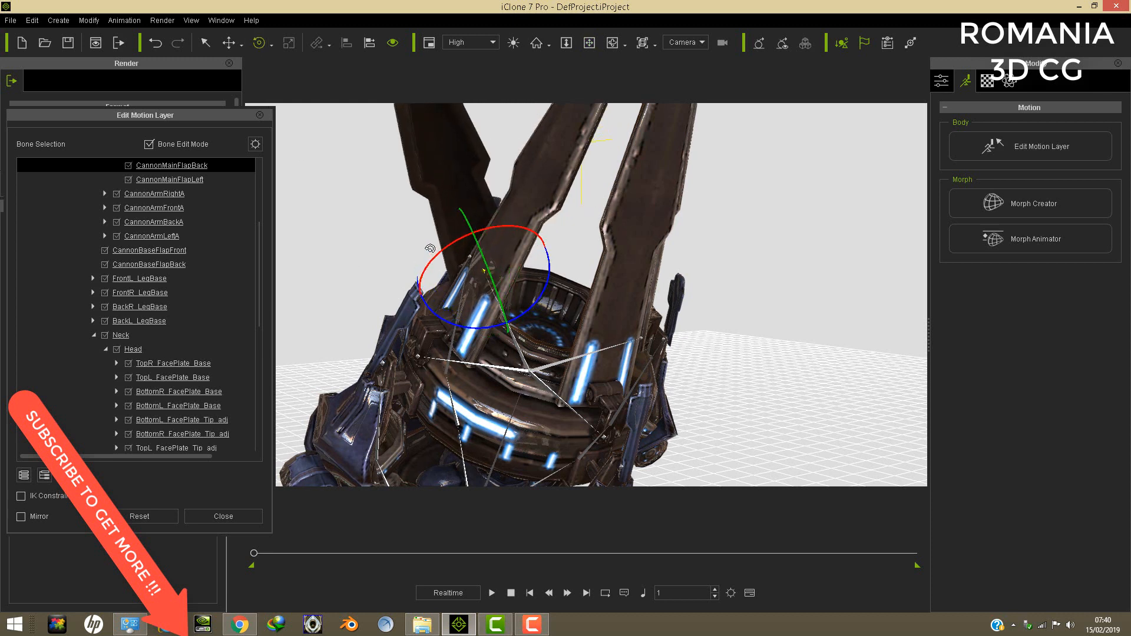
# - Tilt the CannonMainFlapBack flap further outward, working from the side of the cannon
pyautogui.click(590, 45)
pyautogui.moveTo(616, 196); pyautogui.dragTo(670, 271, button='right')
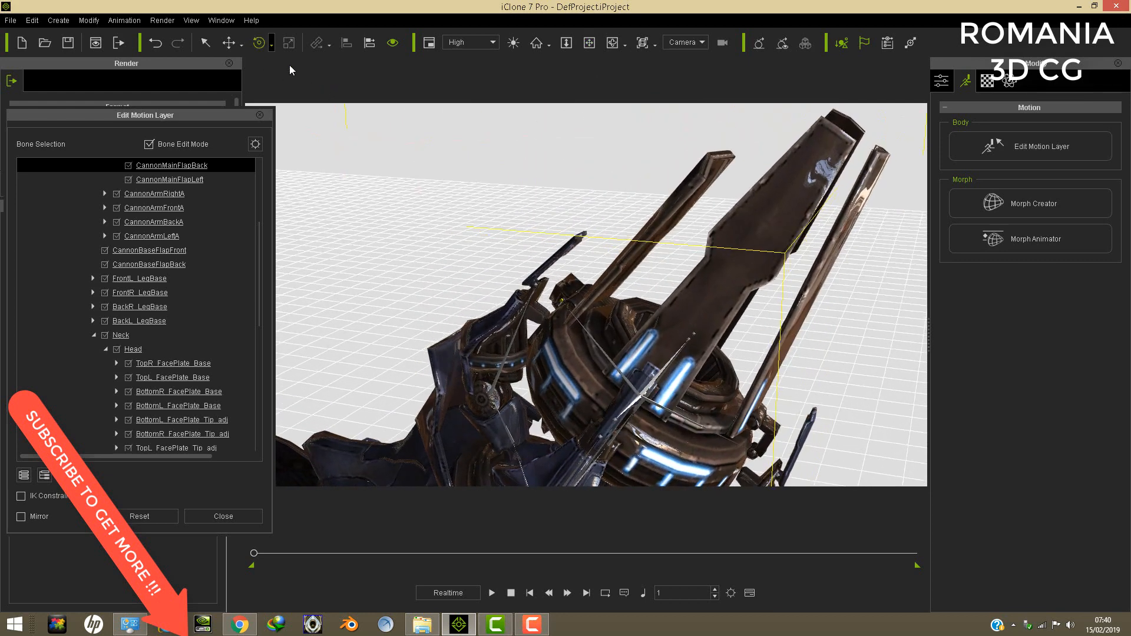
pyautogui.moveTo(590, 324); pyautogui.dragTo(595, 303)
pyautogui.moveTo(577, 348); pyautogui.dragTo(577, 349)
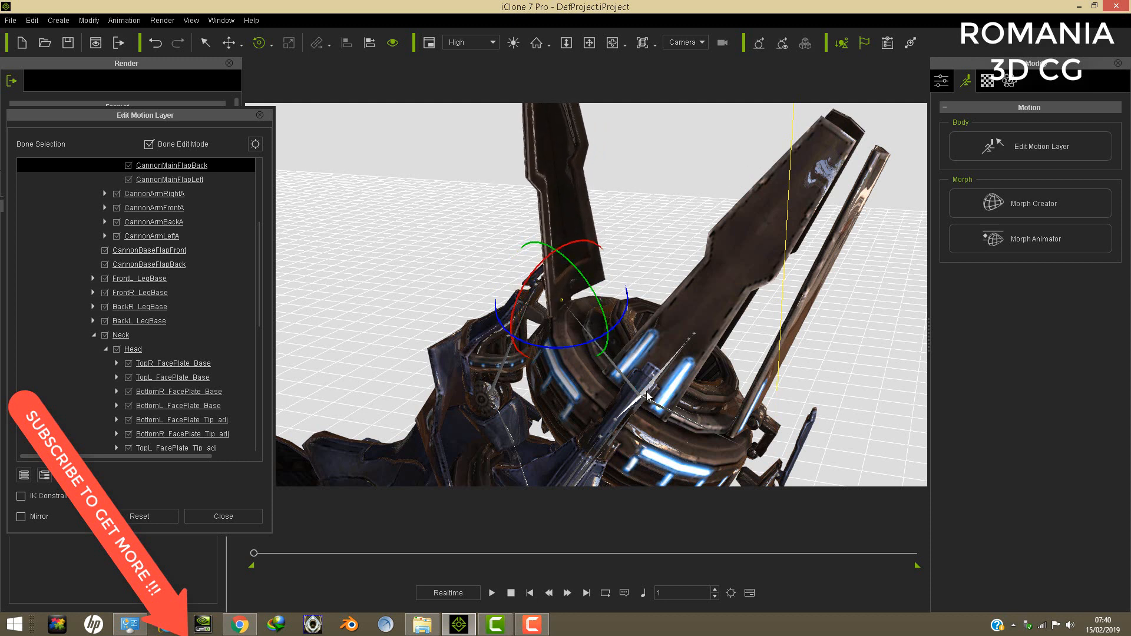
# - Readjust the CannonMainFlapBack bone on several rotation axes so the flap stands nearly upright behind the cannon opening
pyautogui.click(589, 43)
pyautogui.moveTo(664, 132); pyautogui.dragTo(572, 209)
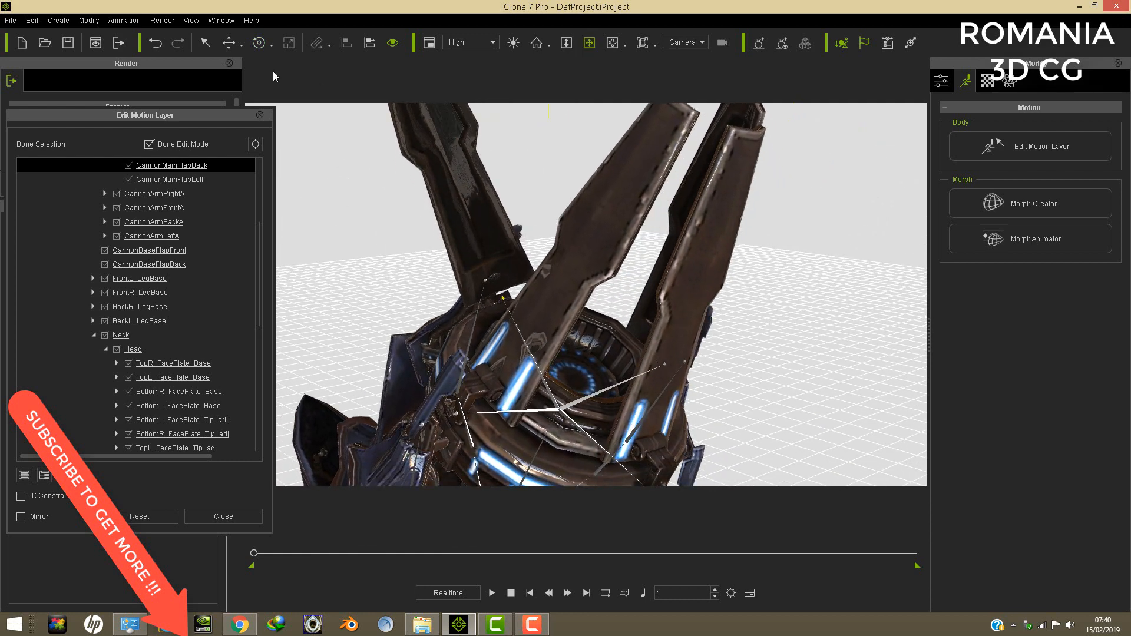
pyautogui.click(258, 46)
pyautogui.moveTo(510, 243); pyautogui.dragTo(508, 334)
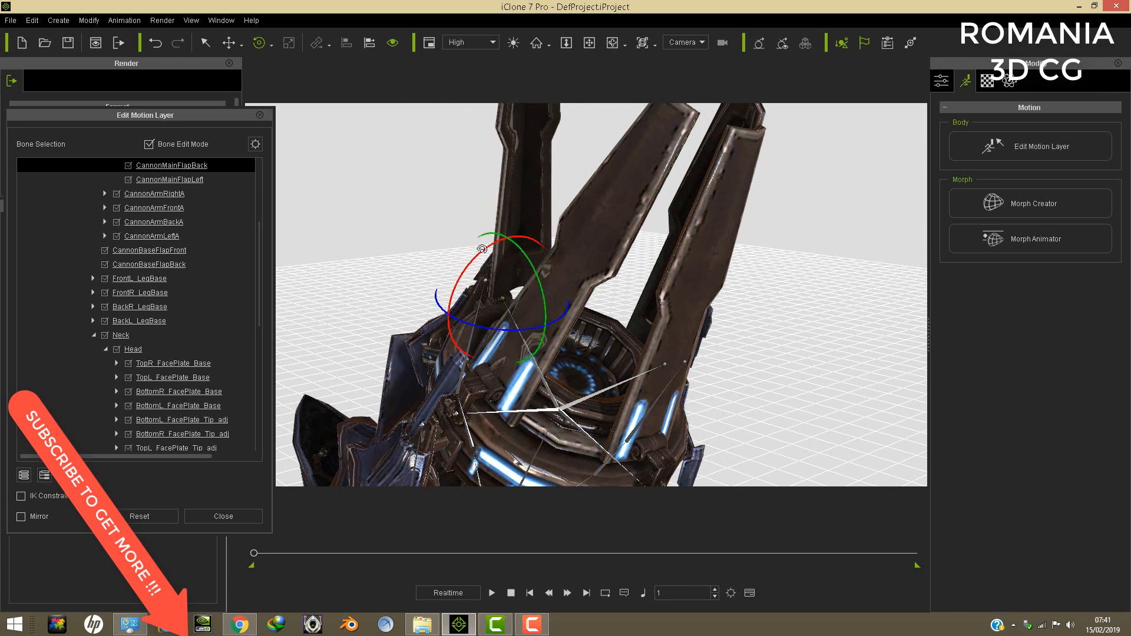
pyautogui.moveTo(482, 248); pyautogui.dragTo(484, 250)
pyautogui.moveTo(506, 325); pyautogui.dragTo(499, 325)
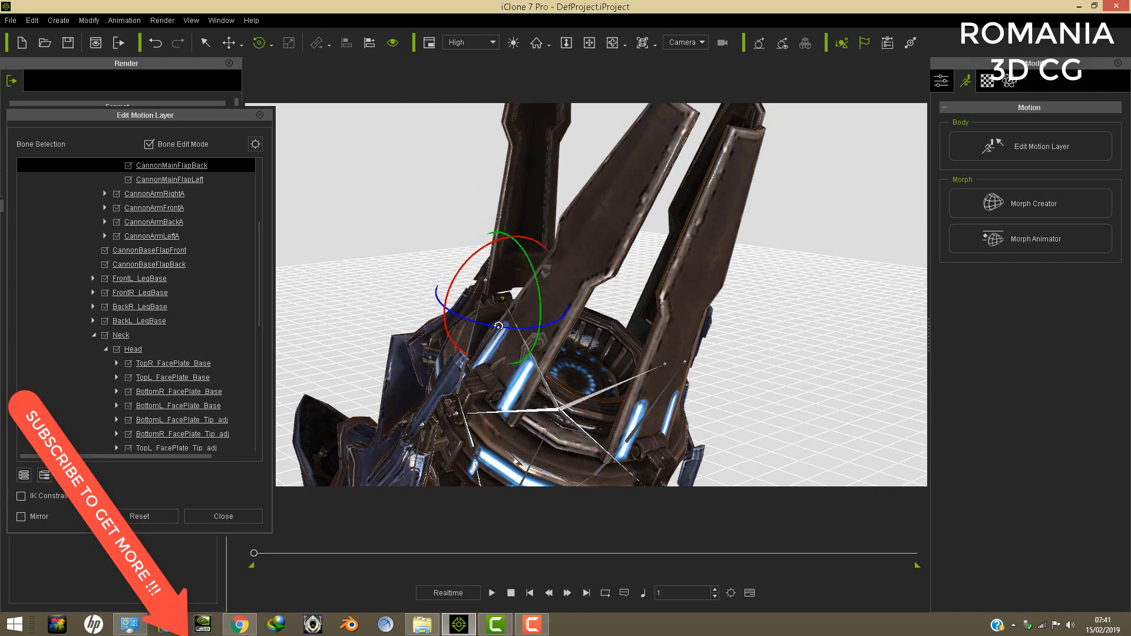
pyautogui.moveTo(475, 256); pyautogui.dragTo(477, 255)
# - Select the CannonMainFlapRight bone at the cannon's rim and rotate its flap outward
pyautogui.click(589, 42)
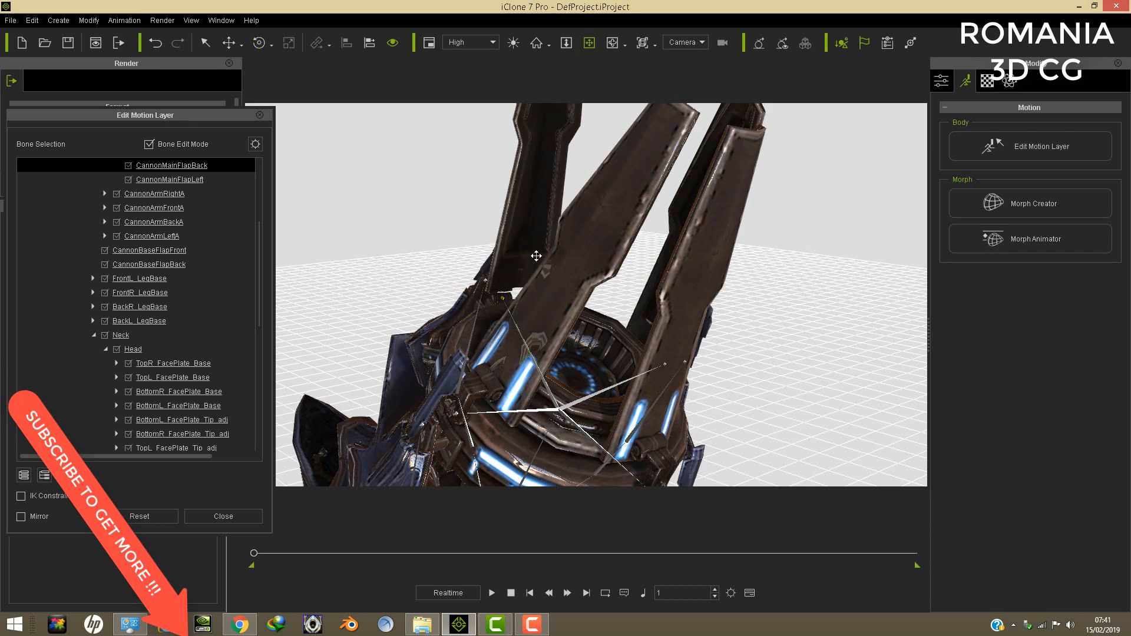
pyautogui.moveTo(551, 212); pyautogui.dragTo(693, 210, button='right')
pyautogui.scroll(-2, 667, 231)
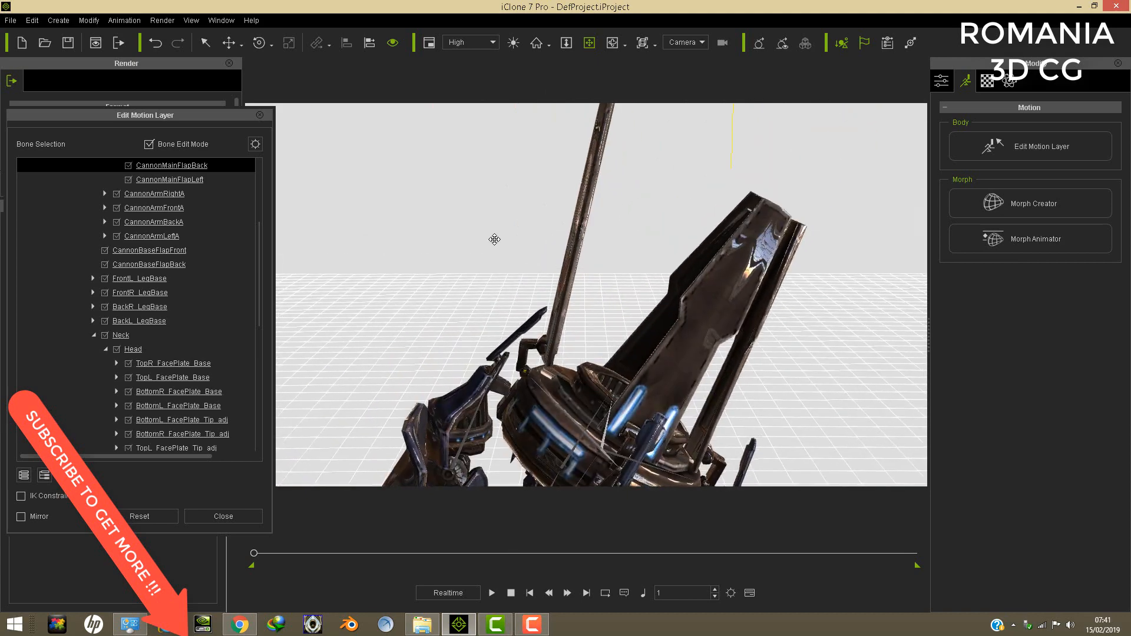
pyautogui.moveTo(495, 240); pyautogui.dragTo(671, 273, button='right')
pyautogui.scroll(2, 627, 251)
pyautogui.scroll(2, 627, 250)
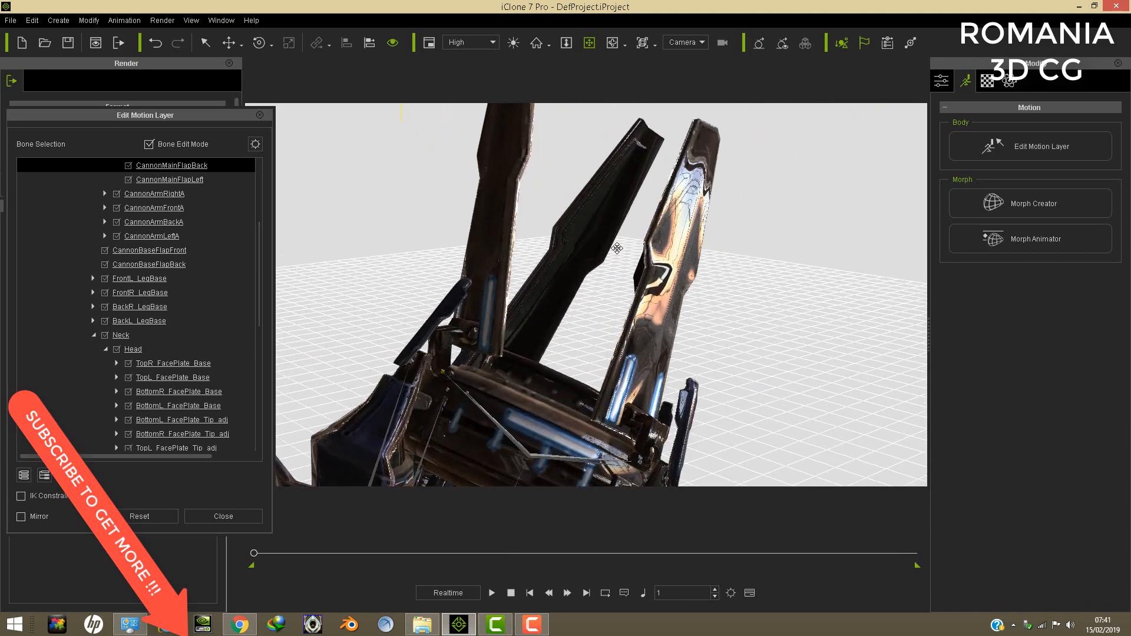
pyautogui.moveTo(622, 228); pyautogui.dragTo(426, 334, button='right')
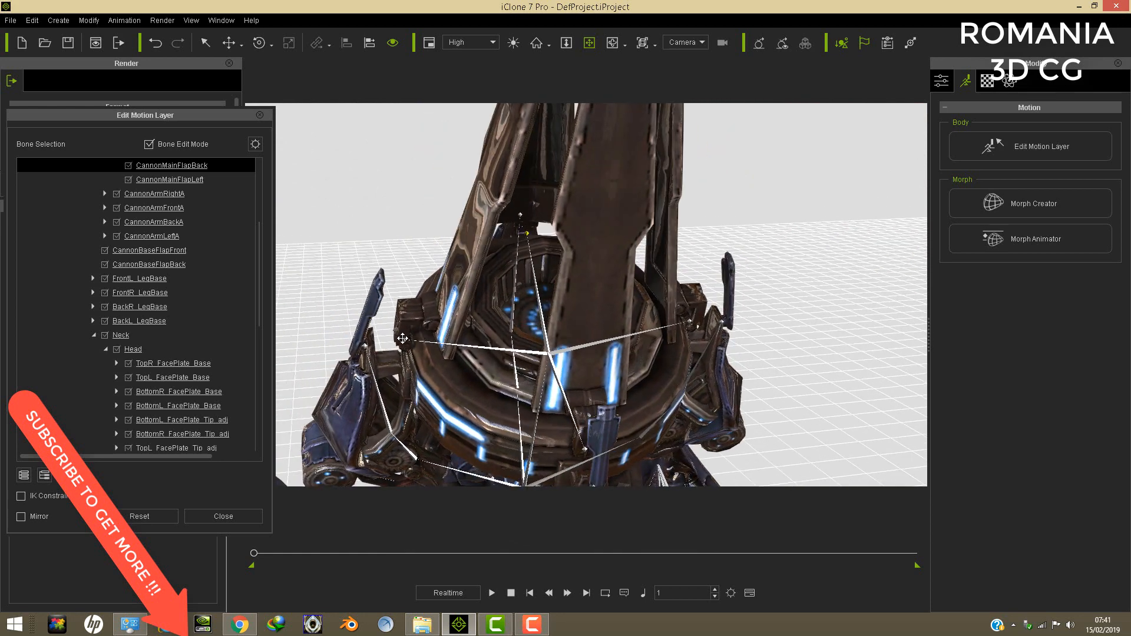
pyautogui.moveTo(402, 339); pyautogui.dragTo(403, 338, button='right')
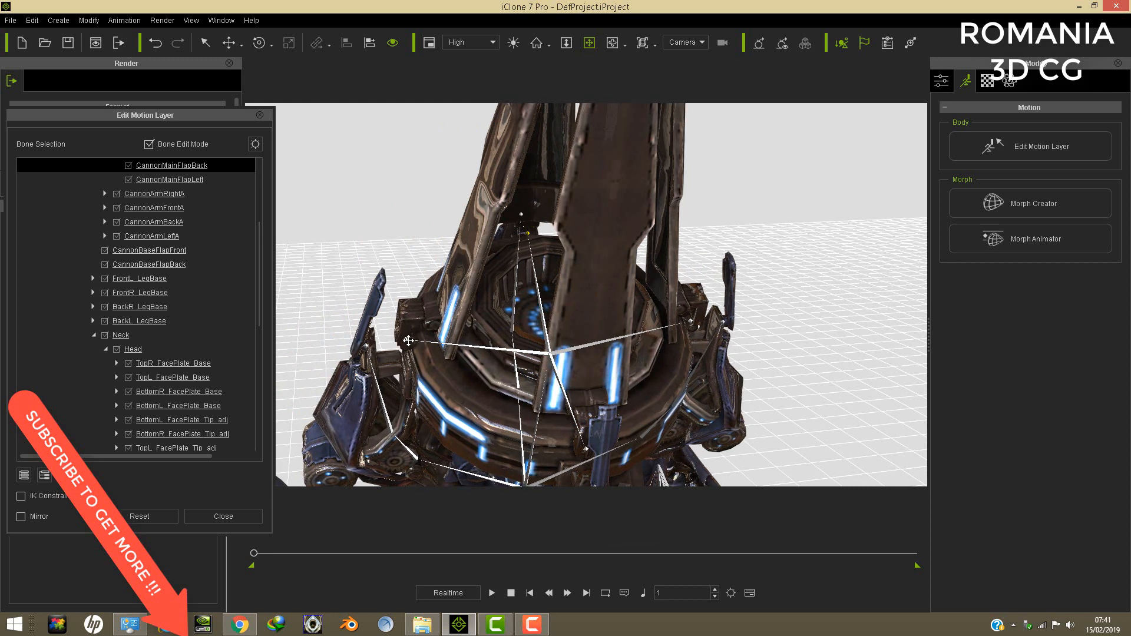
pyautogui.press('Up')
pyautogui.press('Up')
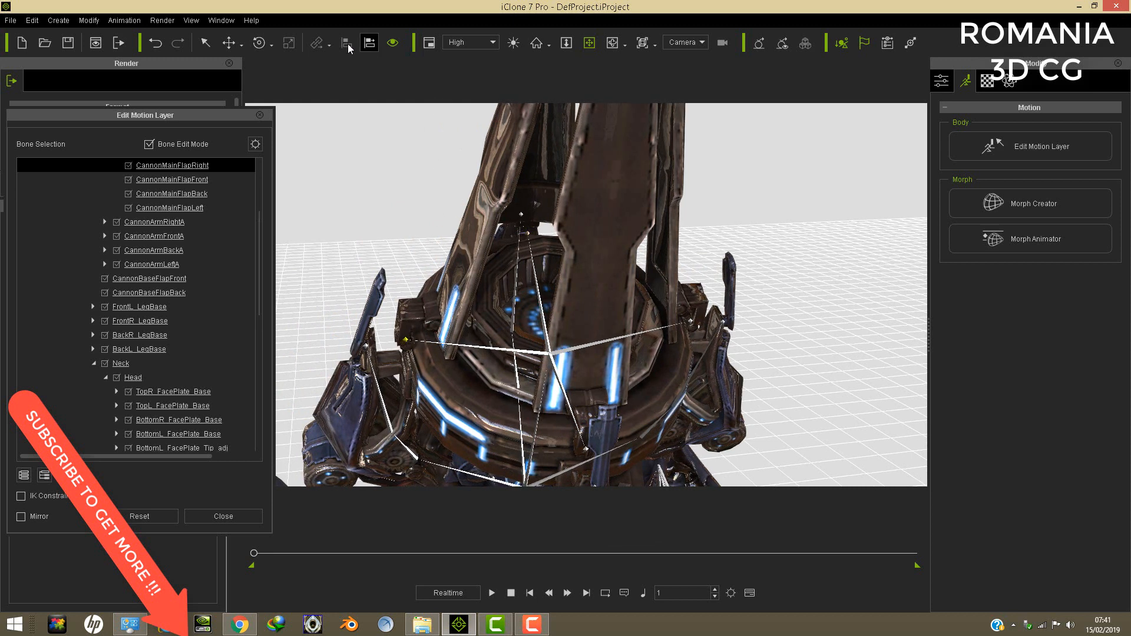
pyautogui.click(259, 42)
pyautogui.moveTo(453, 299); pyautogui.dragTo(435, 342)
# - Select the CannonMainFlapLeft bone and rotate it on more than one axis to open the left cannon flap outward
pyautogui.click(589, 43)
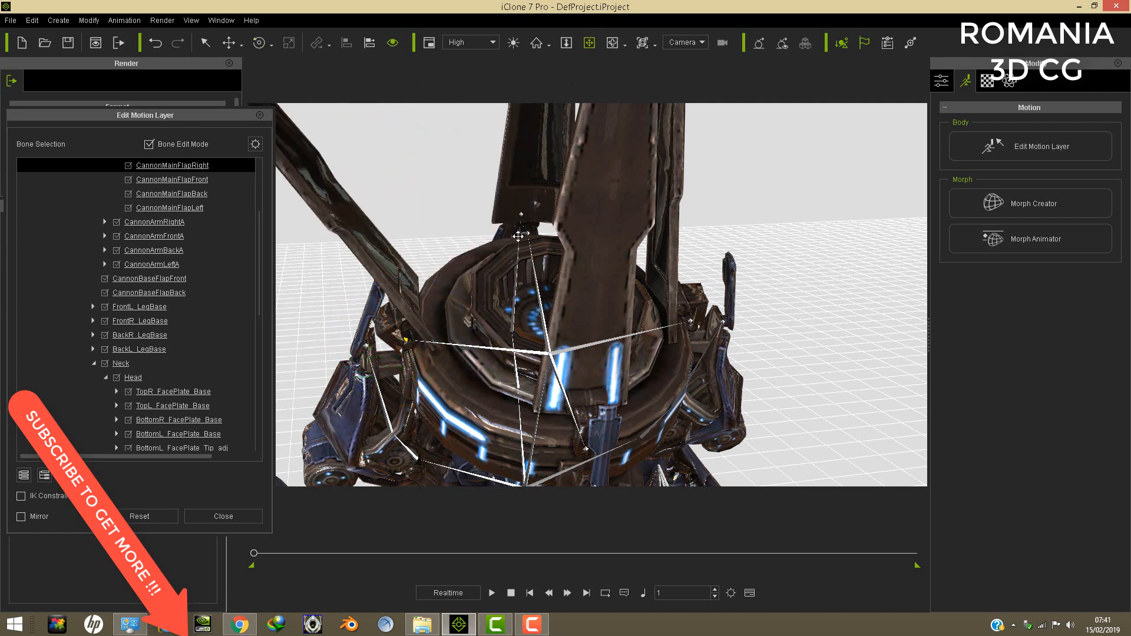
pyautogui.moveTo(624, 294); pyautogui.dragTo(617, 330)
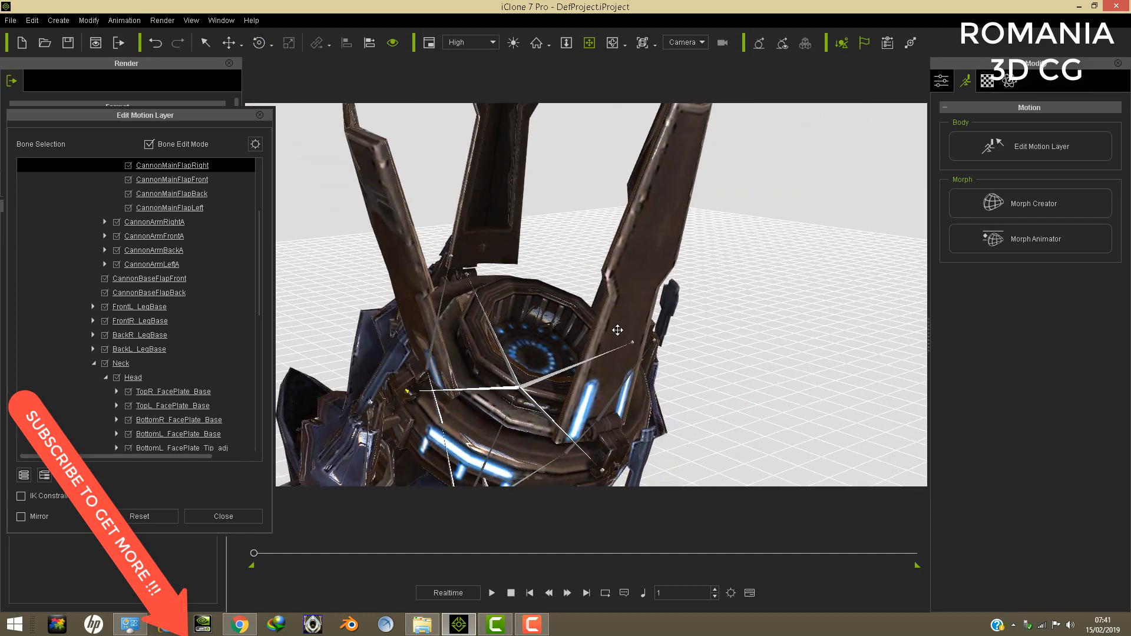
pyautogui.click(633, 342)
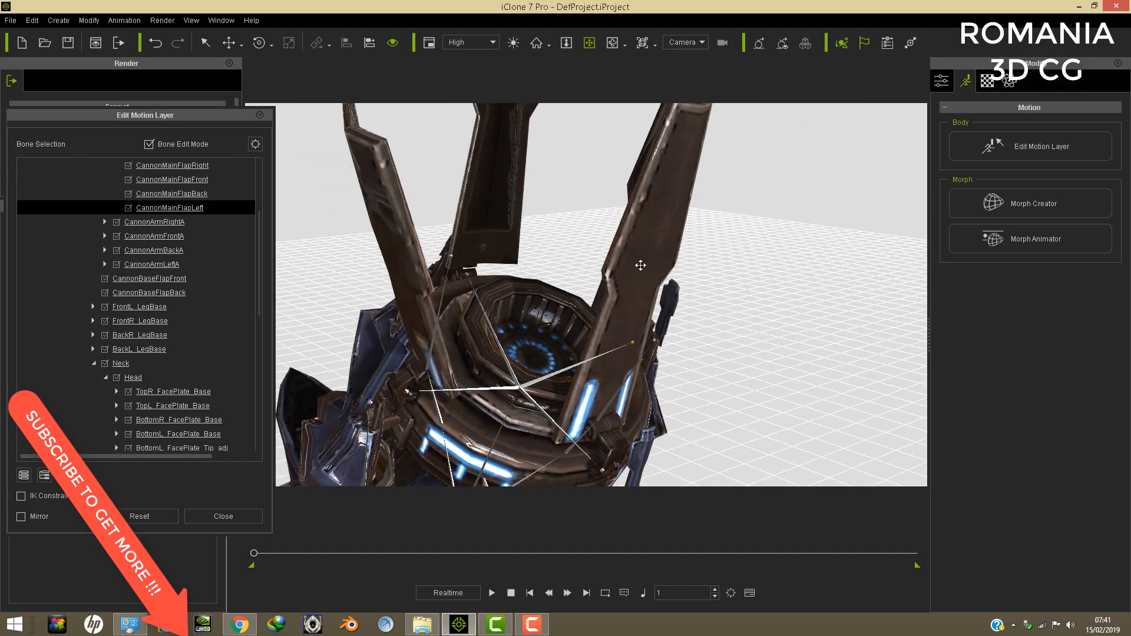
pyautogui.click(262, 43)
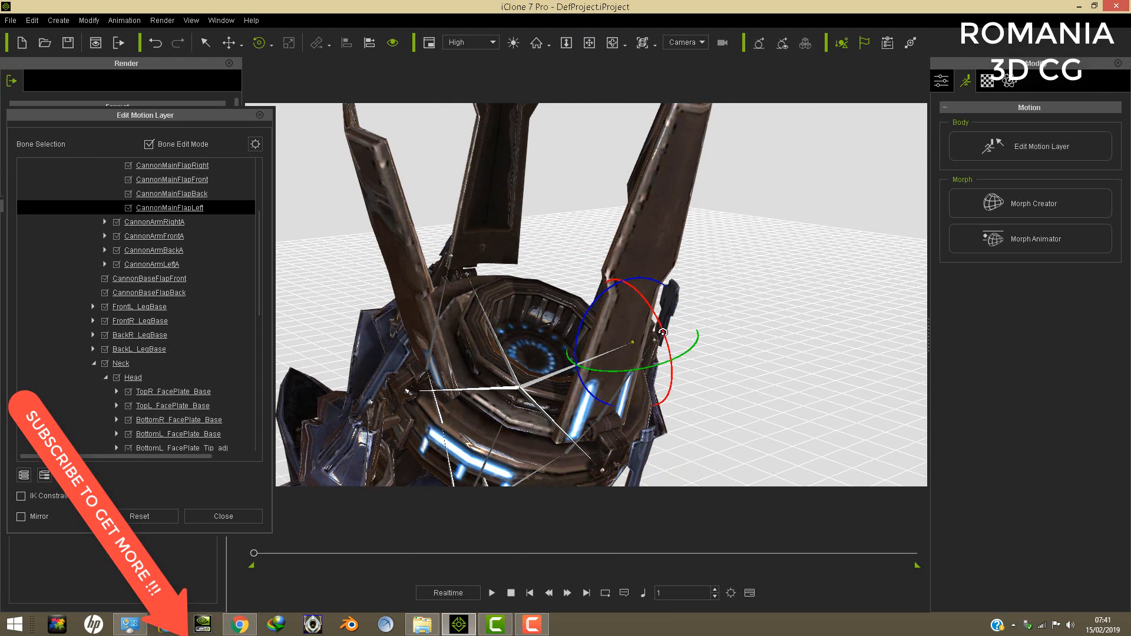
pyautogui.moveTo(658, 329); pyautogui.dragTo(603, 310)
pyautogui.moveTo(681, 331); pyautogui.dragTo(657, 351)
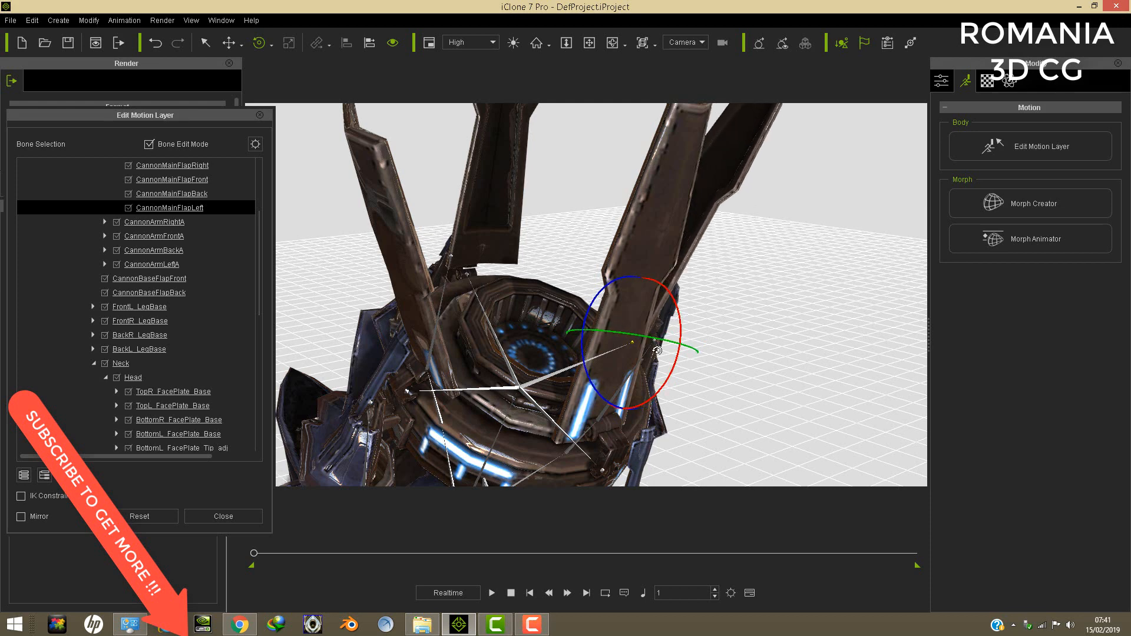
pyautogui.scroll(2, 647, 371)
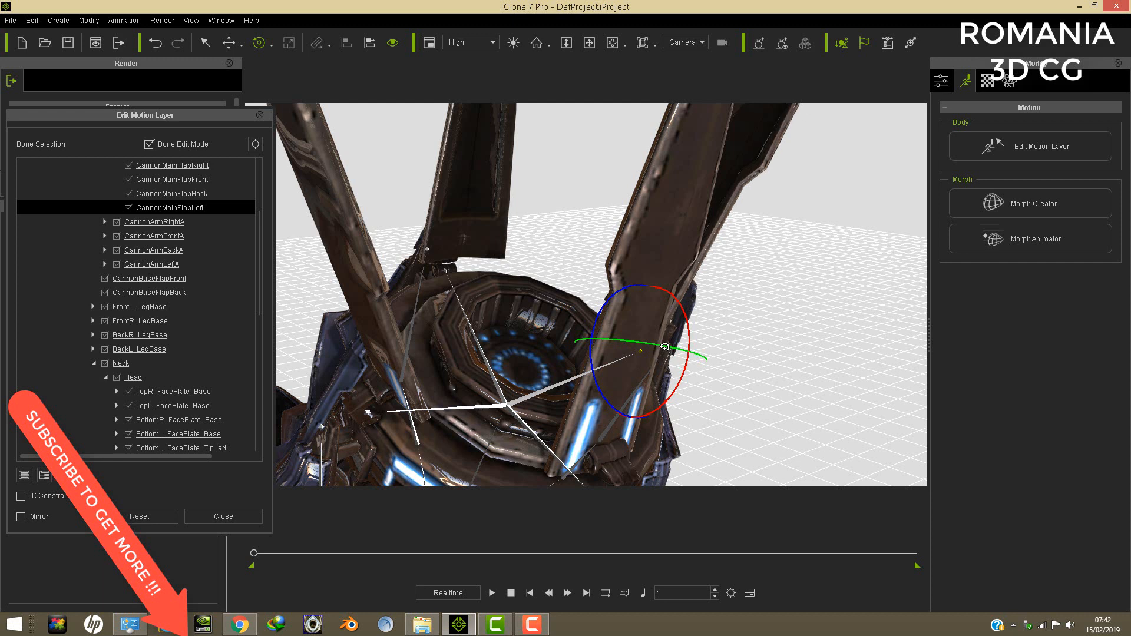
pyautogui.moveTo(680, 371); pyautogui.dragTo(680, 367)
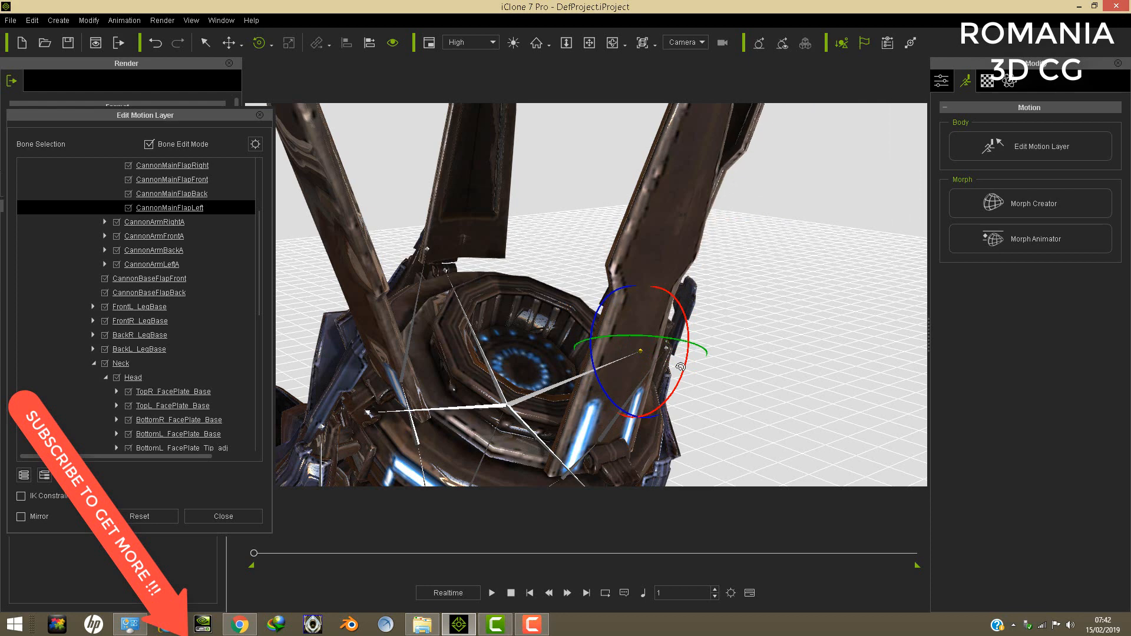
# - Select the CannonArmFlapLeft bone beside the left main flap and rotate it
pyautogui.click(589, 42)
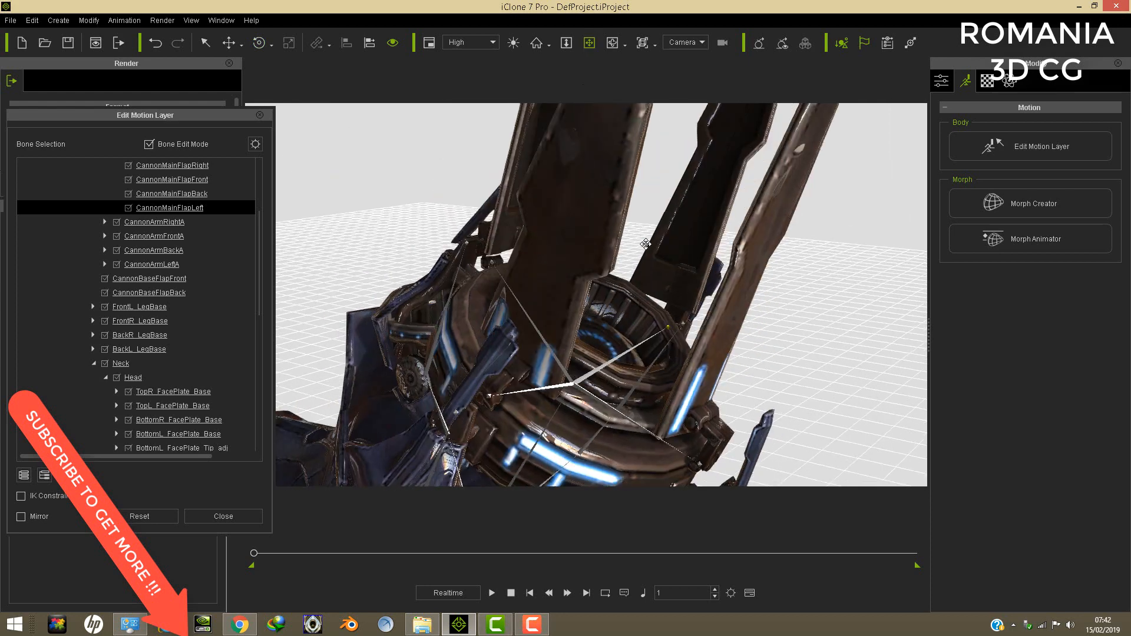
pyautogui.scroll(-1, 666, 281)
pyautogui.moveTo(678, 275); pyautogui.dragTo(651, 323)
pyautogui.click(259, 43)
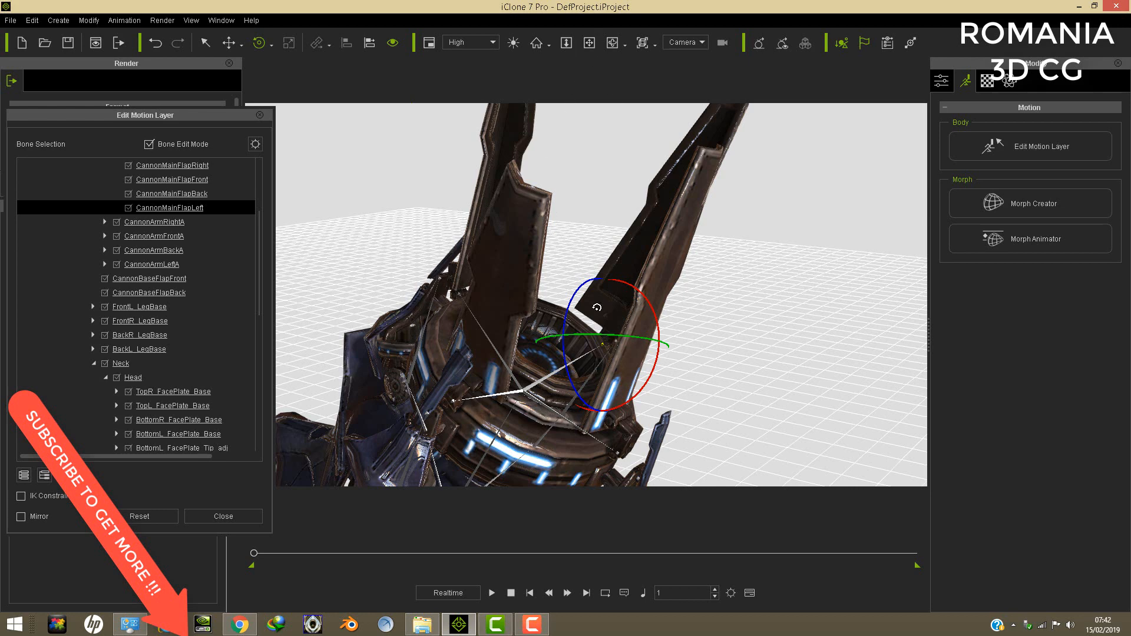
pyautogui.scroll(3, 640, 360)
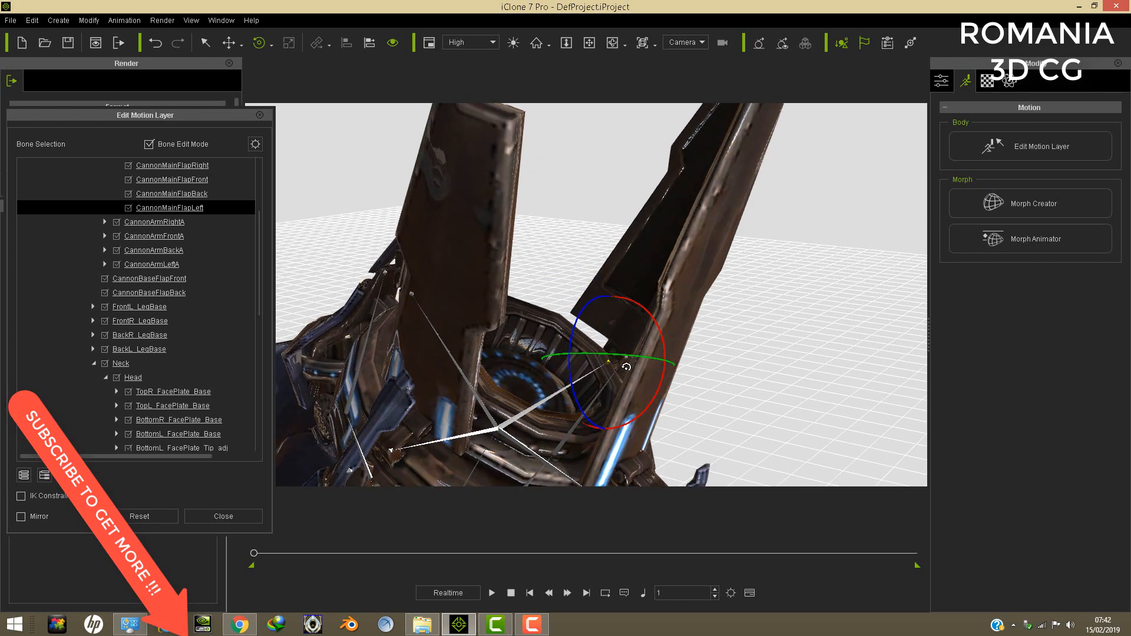
pyautogui.click(626, 357)
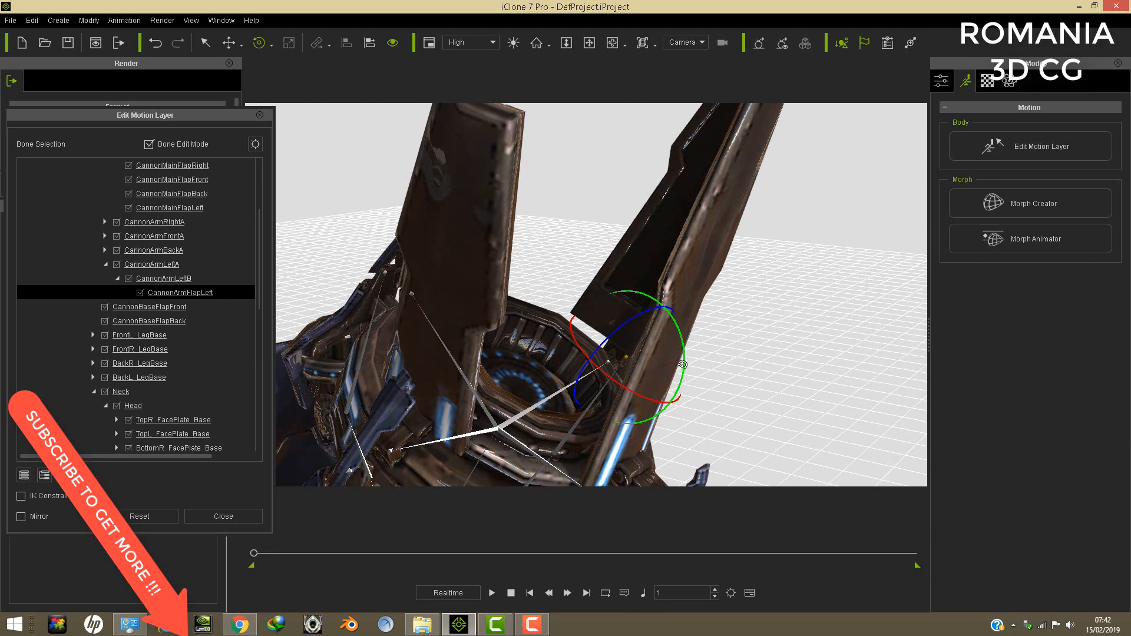
pyautogui.moveTo(682, 364); pyautogui.dragTo(591, 410)
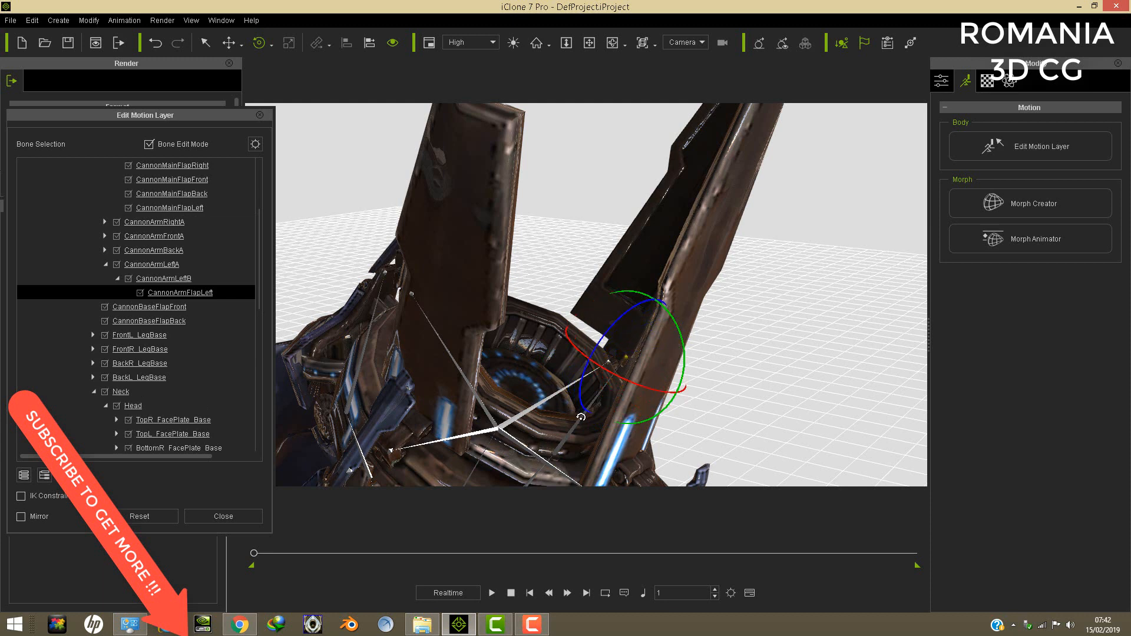
# - Select the CannonArmLeftB bone below the left cannon flap and rotate it on several axes so the arm's tip points upward
pyautogui.click(581, 417)
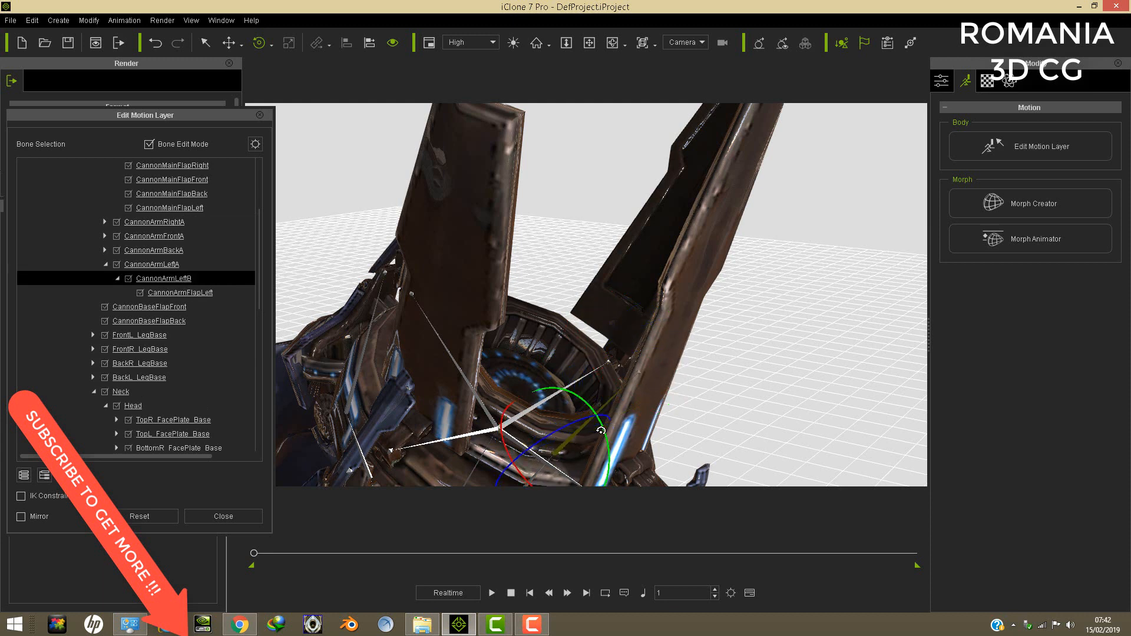
pyautogui.scroll(-5, 605, 423)
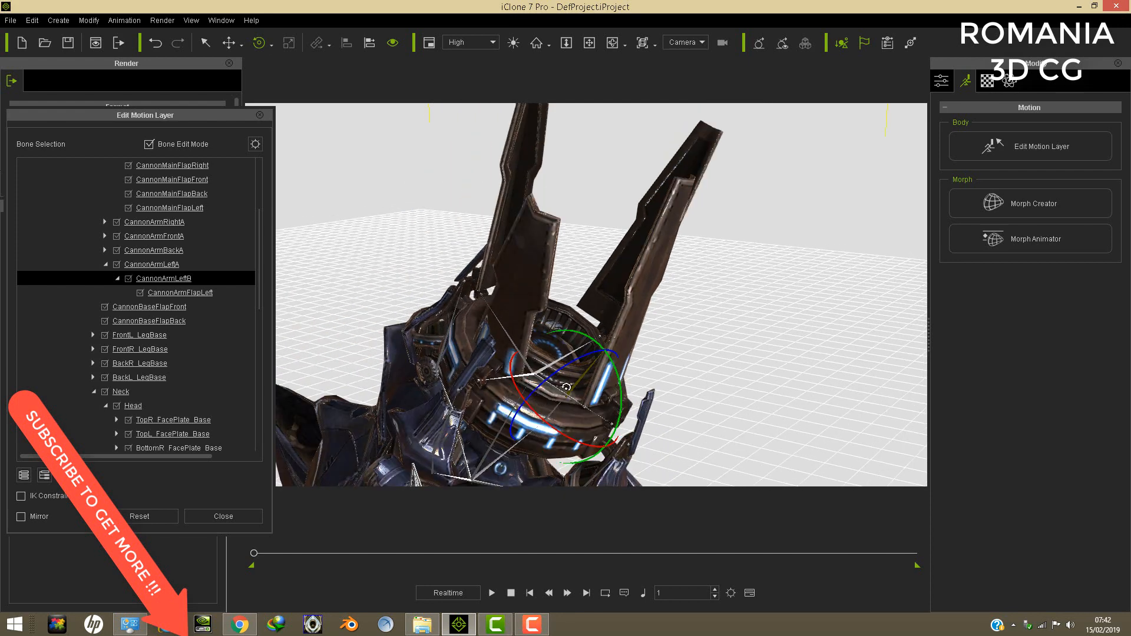
pyautogui.moveTo(558, 372); pyautogui.dragTo(581, 363)
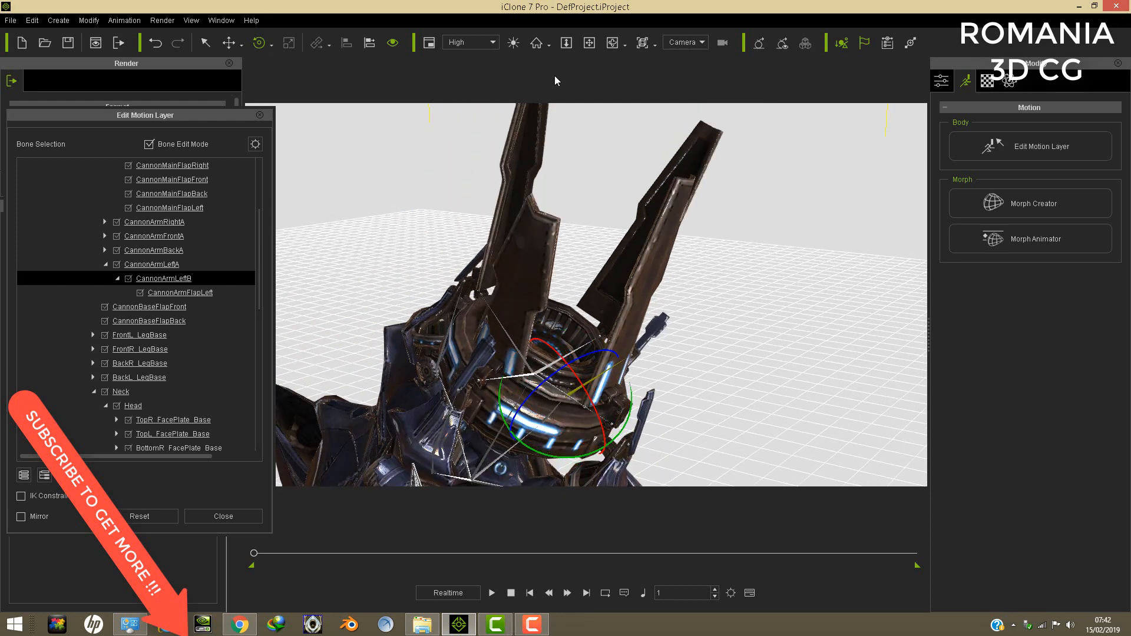
pyautogui.click(592, 49)
pyautogui.moveTo(698, 155); pyautogui.dragTo(496, 258, button='right')
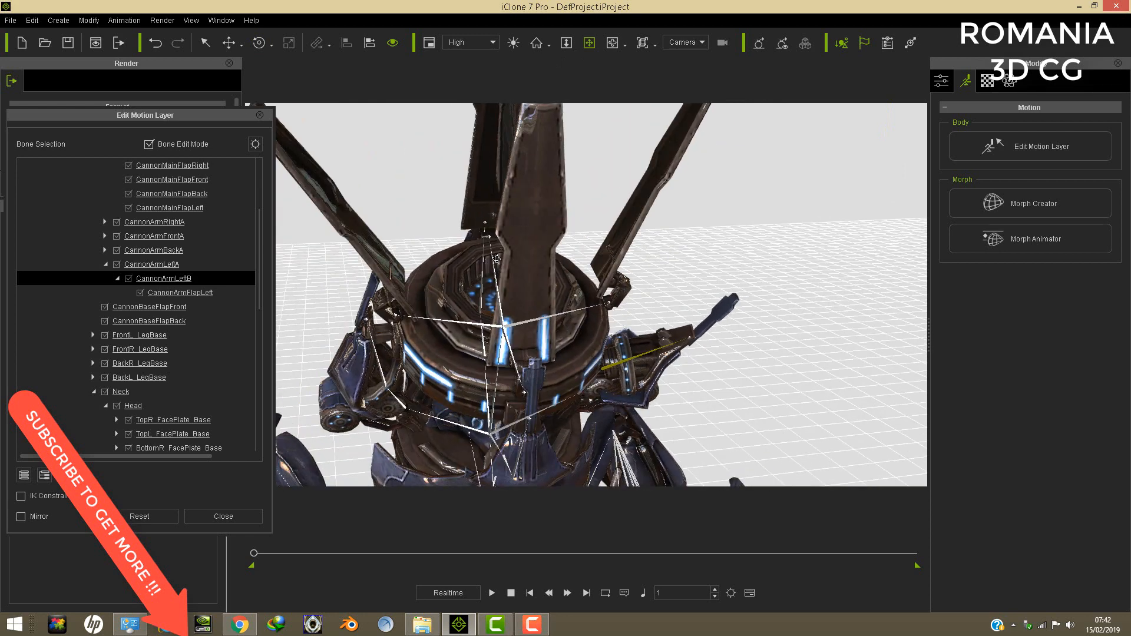
pyautogui.click(259, 44)
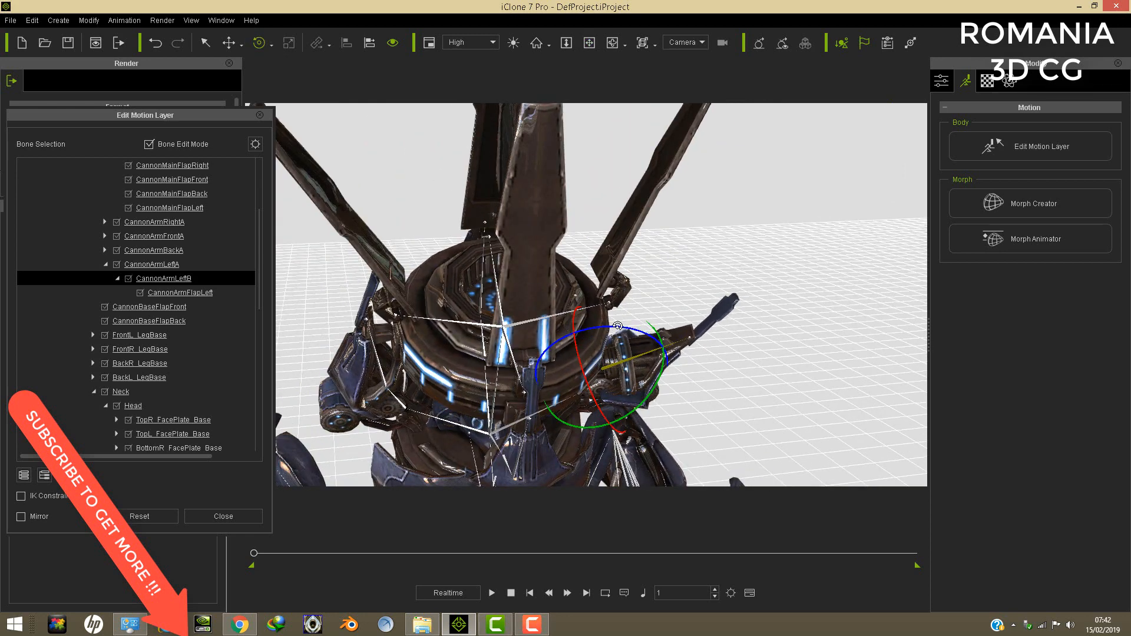
pyautogui.moveTo(617, 325)
pyautogui.mouseDown()
pyautogui.moveTo(597, 322)
pyautogui.moveTo(603, 331)
pyautogui.mouseUp()
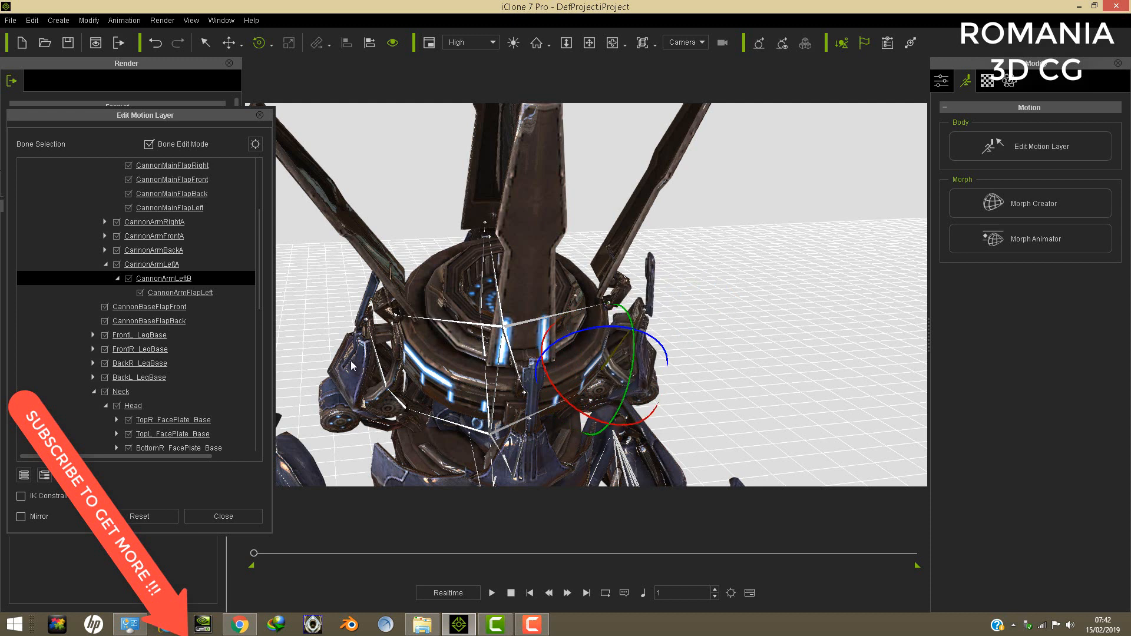
# - Select the CannonArmRightB bone on the opposite side of the cannon and rotate it so its tip points upward
pyautogui.click(381, 374)
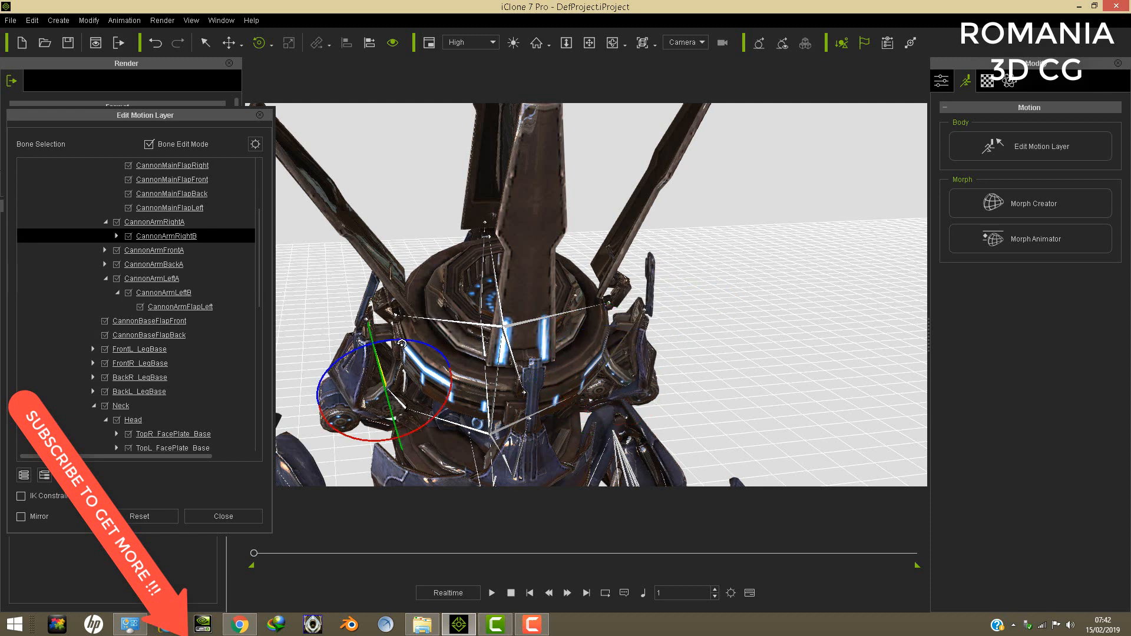
pyautogui.moveTo(402, 343); pyautogui.dragTo(404, 348)
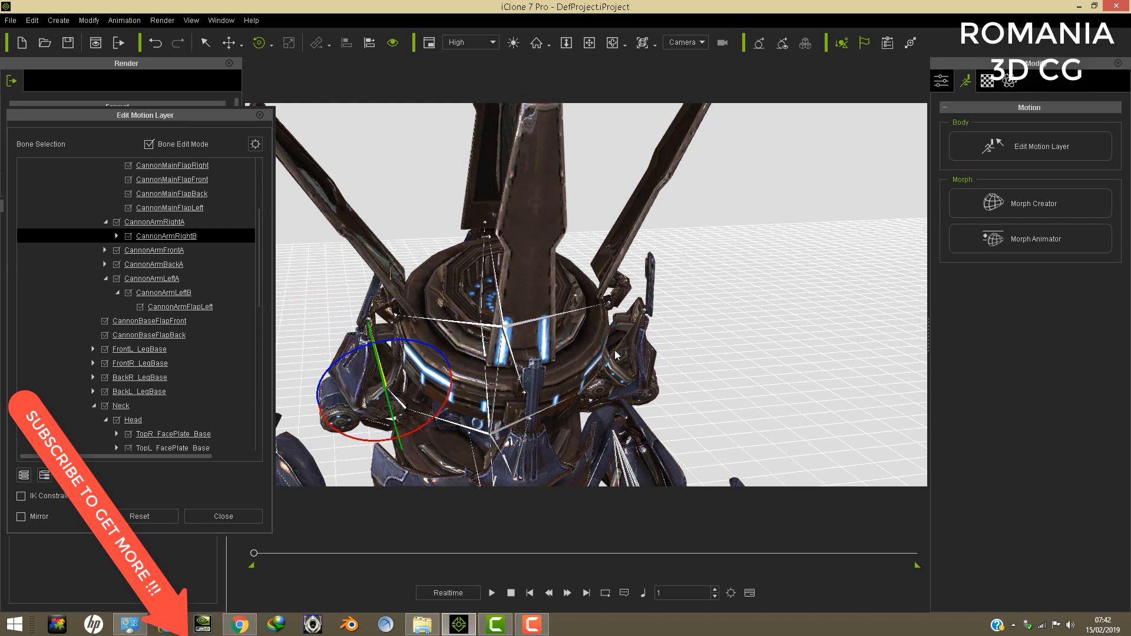
pyautogui.moveTo(430, 353); pyautogui.dragTo(421, 347)
# - Review the reposed Reaper gun from several angles and close the Edit Motion Layer editor
pyautogui.click(589, 43)
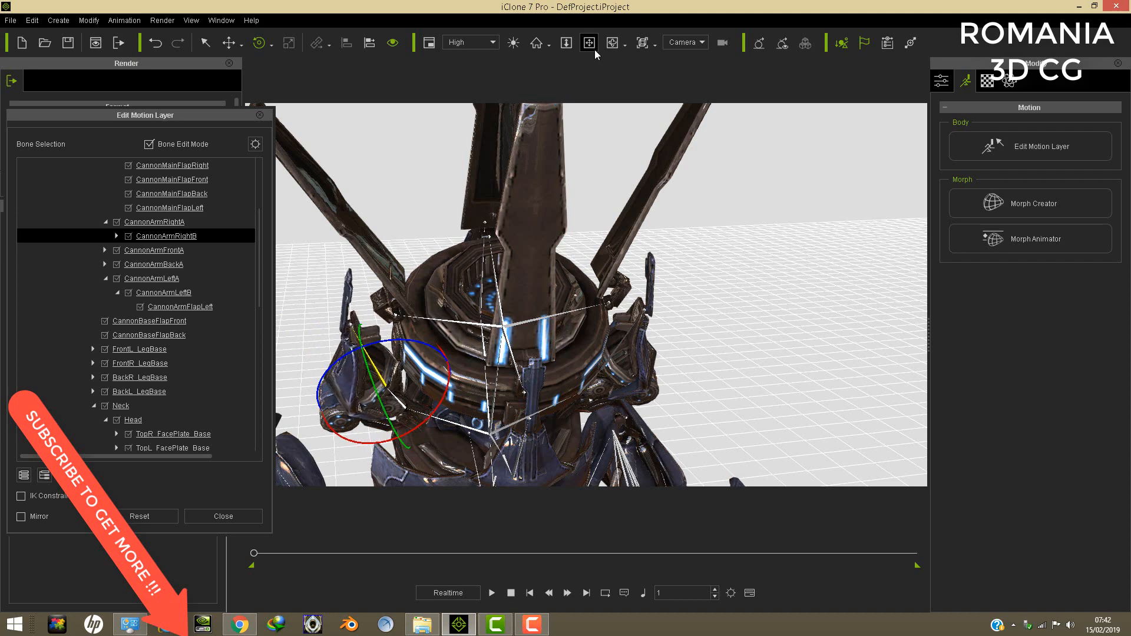
pyautogui.moveTo(539, 171); pyautogui.dragTo(659, 218)
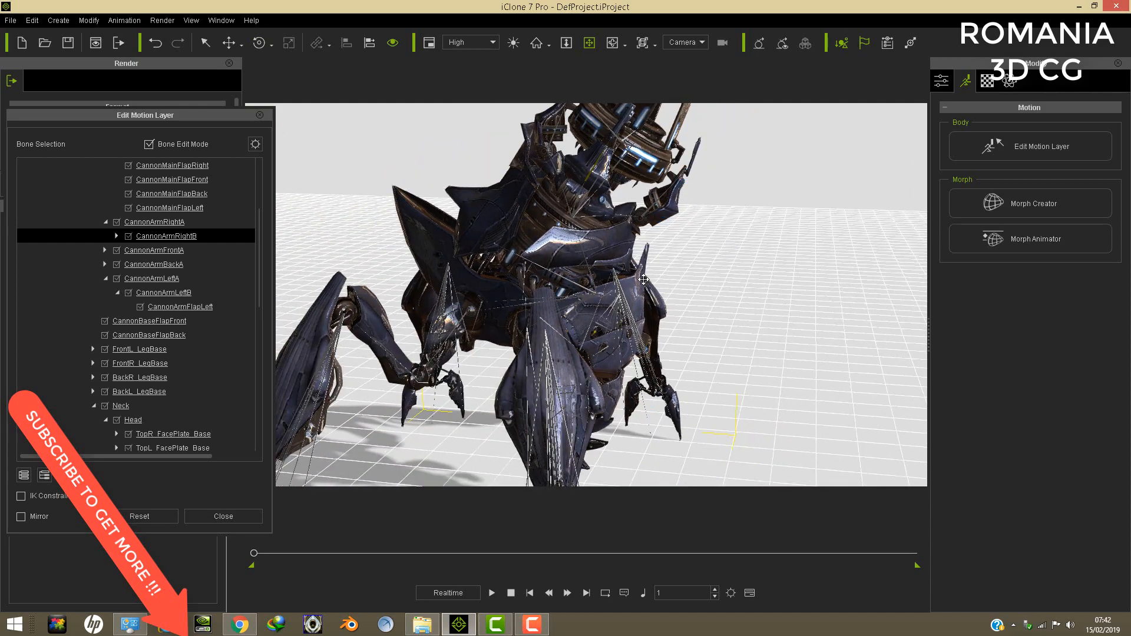
pyautogui.moveTo(643, 279); pyautogui.dragTo(560, 234)
pyautogui.moveTo(575, 272); pyautogui.dragTo(588, 226, button='right')
pyautogui.moveTo(587, 226); pyautogui.dragTo(543, 233)
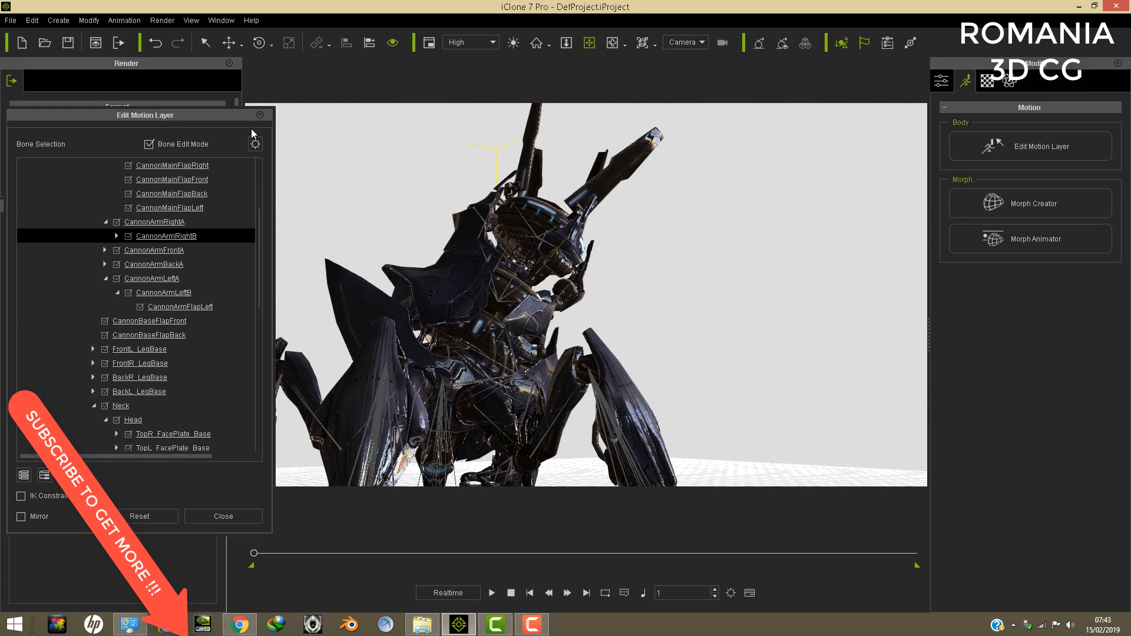
pyautogui.click(259, 115)
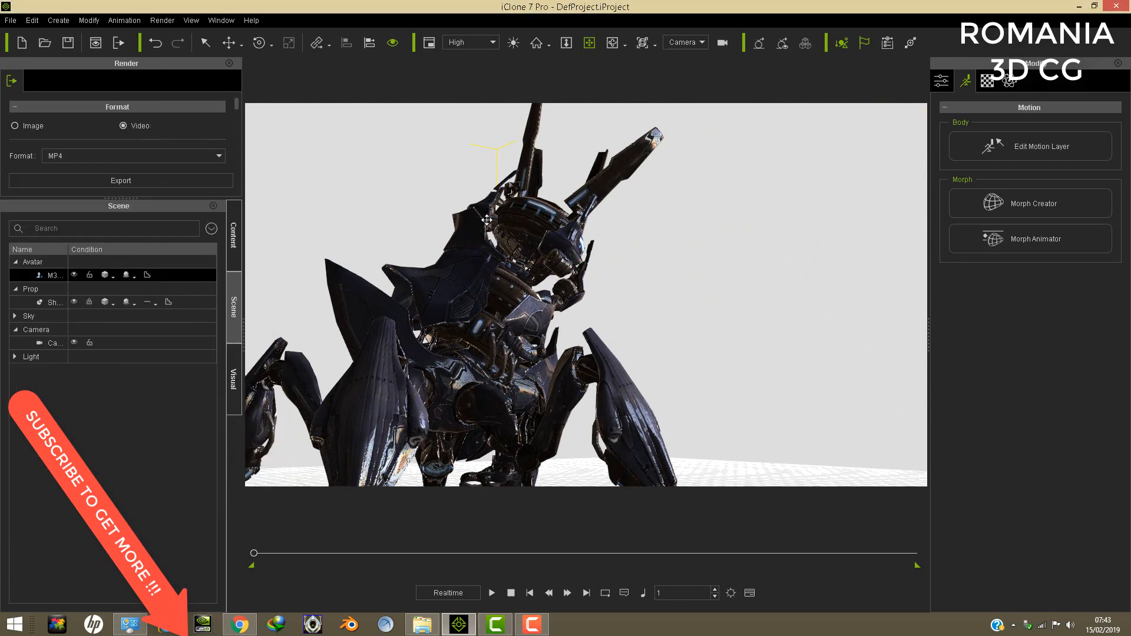
# - Examine the Reaper gun's body, shoulder armour and legs from the front and the sides
pyautogui.moveTo(486, 220); pyautogui.dragTo(338, 263, button='right')
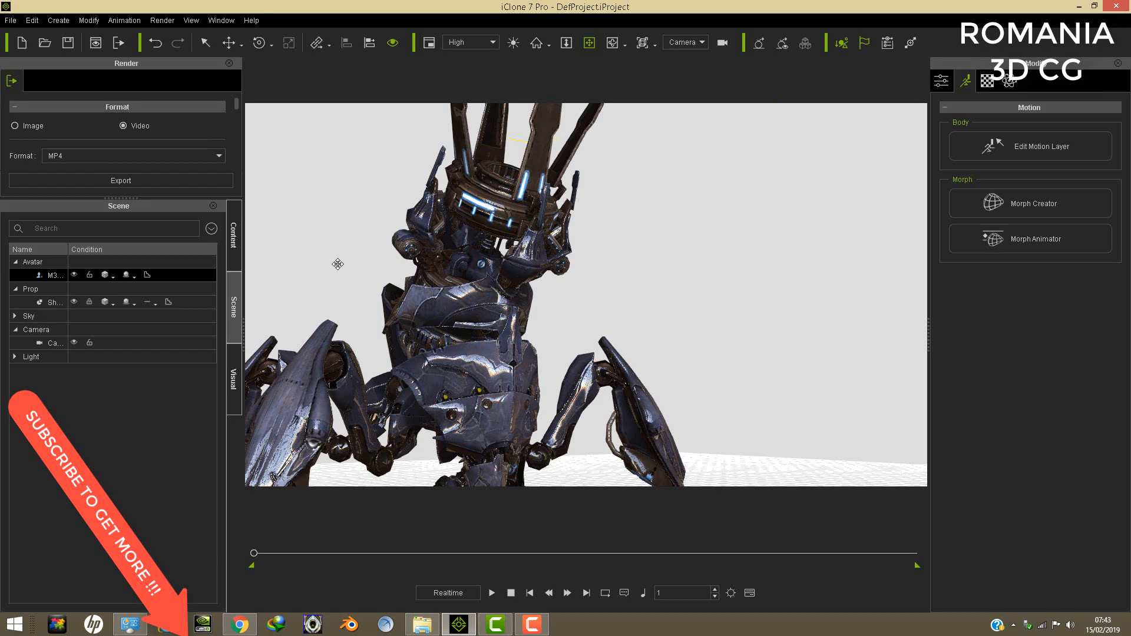
pyautogui.moveTo(380, 281); pyautogui.dragTo(740, 303, button='right')
pyautogui.moveTo(660, 290); pyautogui.dragTo(391, 267, button='right')
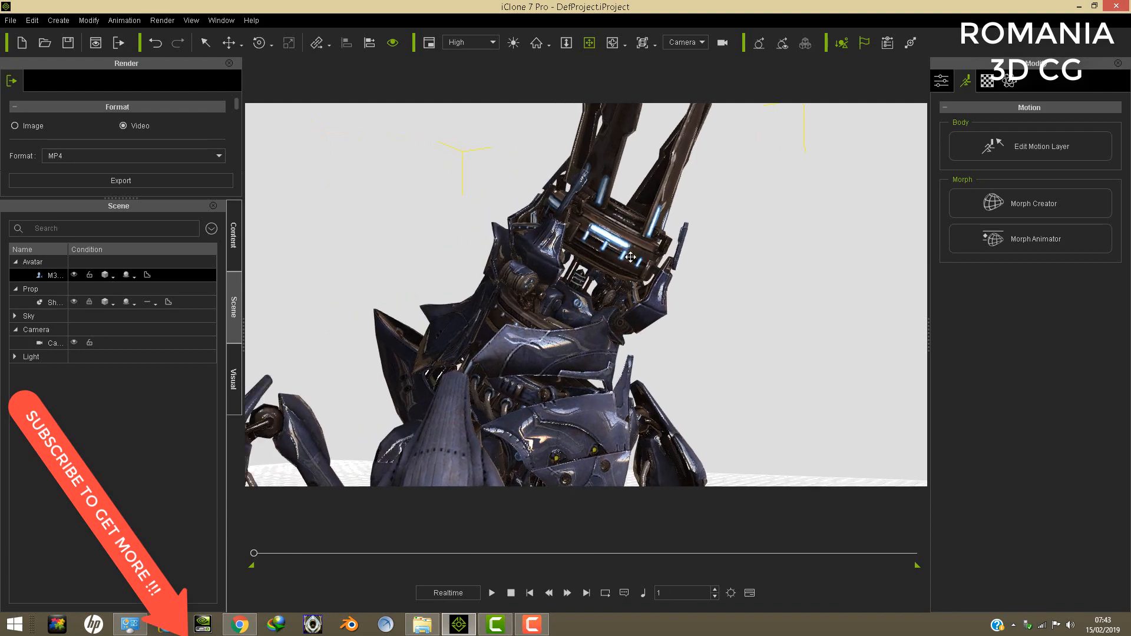
pyautogui.moveTo(570, 220); pyautogui.dragTo(561, 193)
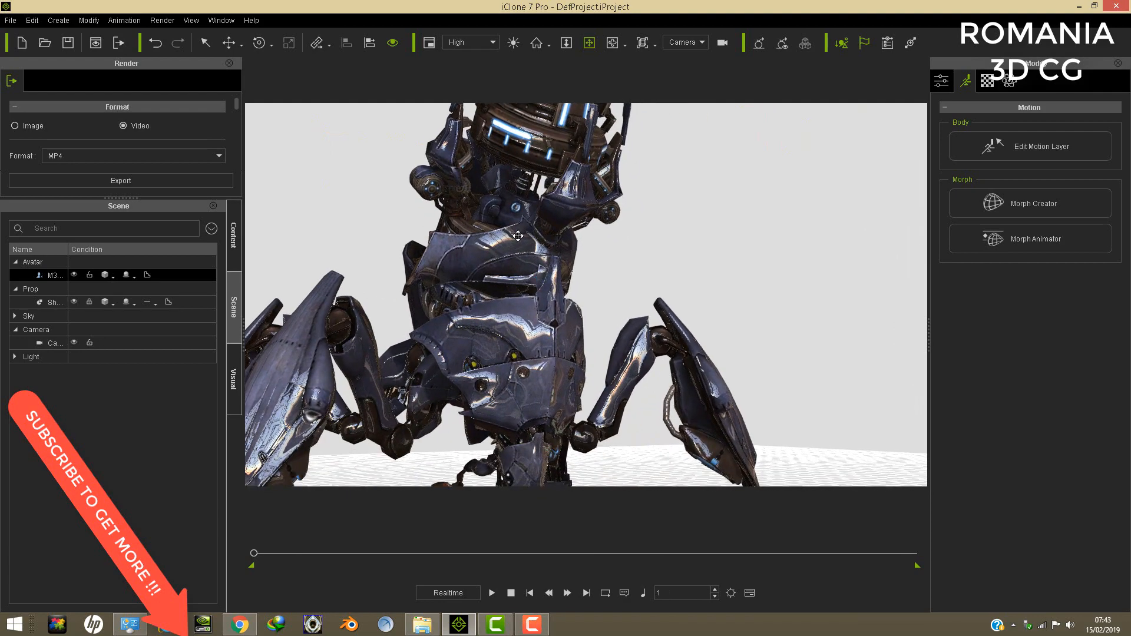
pyautogui.moveTo(517, 236); pyautogui.dragTo(724, 429)
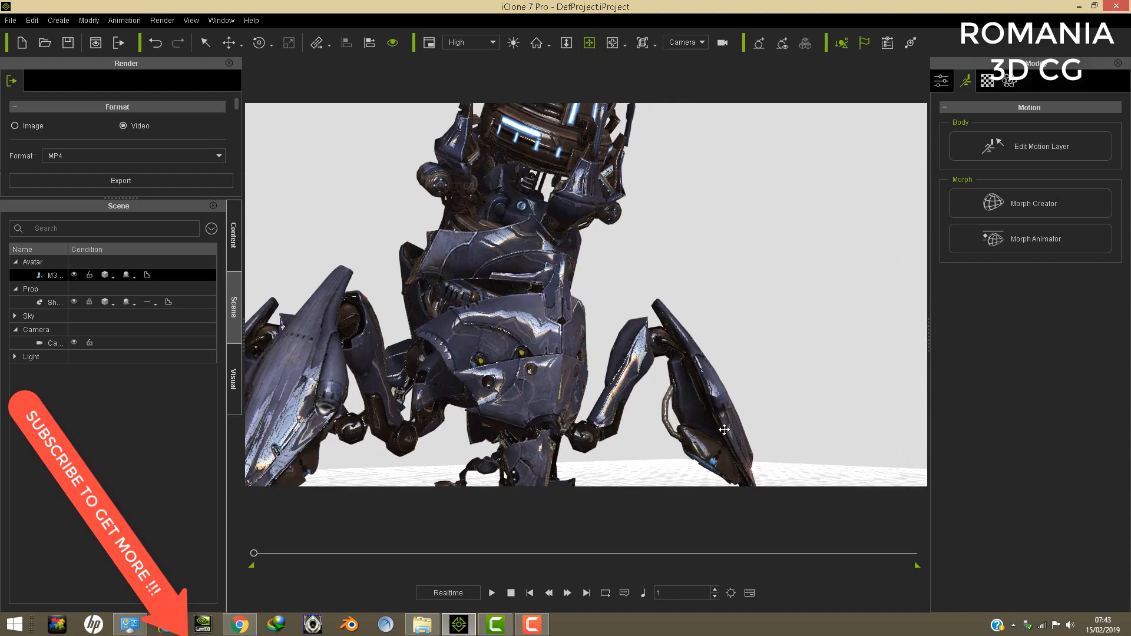
pyautogui.moveTo(724, 429); pyautogui.dragTo(567, 297, button='right')
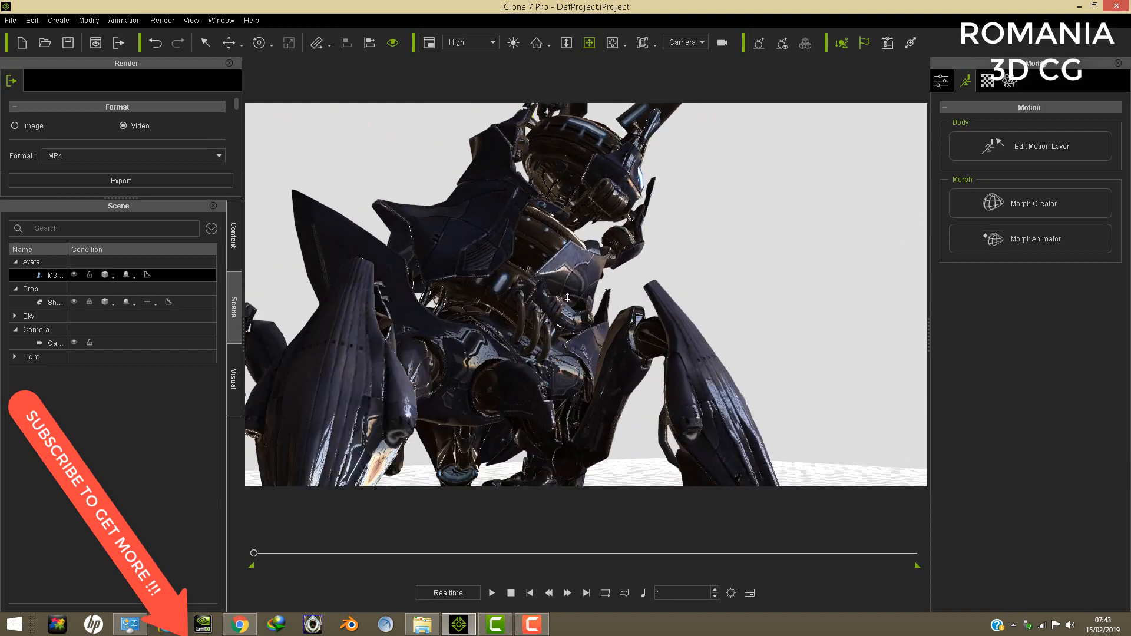
# - Examine the opened cannon flaps from above and the inside of the cannon barrel up close
pyautogui.scroll(5, 567, 297)
pyautogui.moveTo(567, 298); pyautogui.dragTo(498, 370)
pyautogui.moveTo(423, 331); pyautogui.dragTo(573, 390)
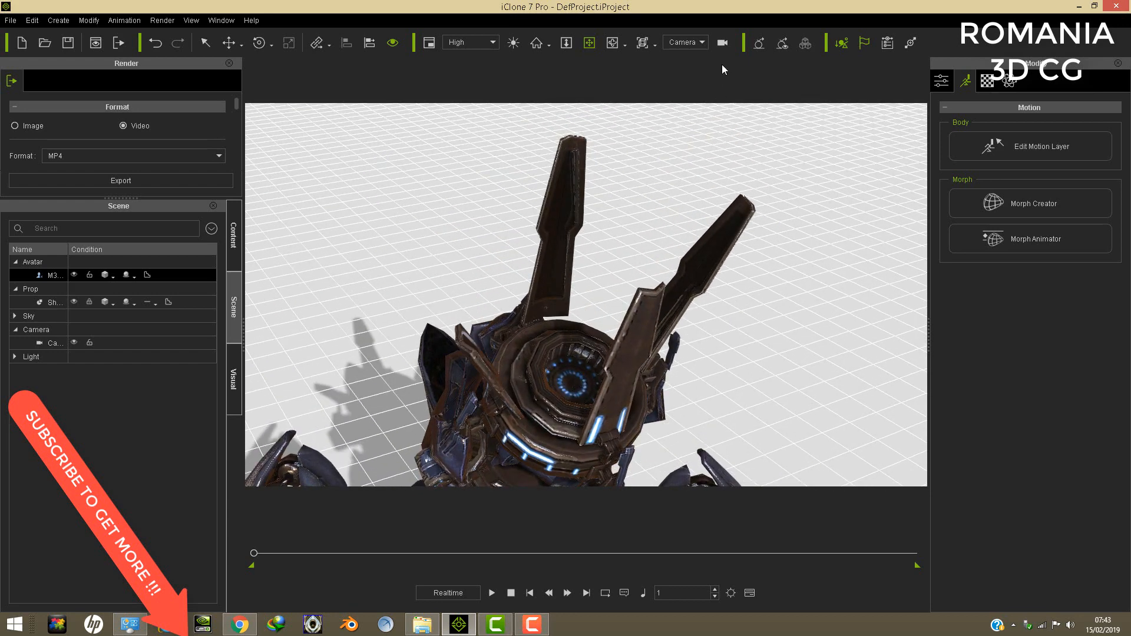
pyautogui.scroll(-5, 710, 254)
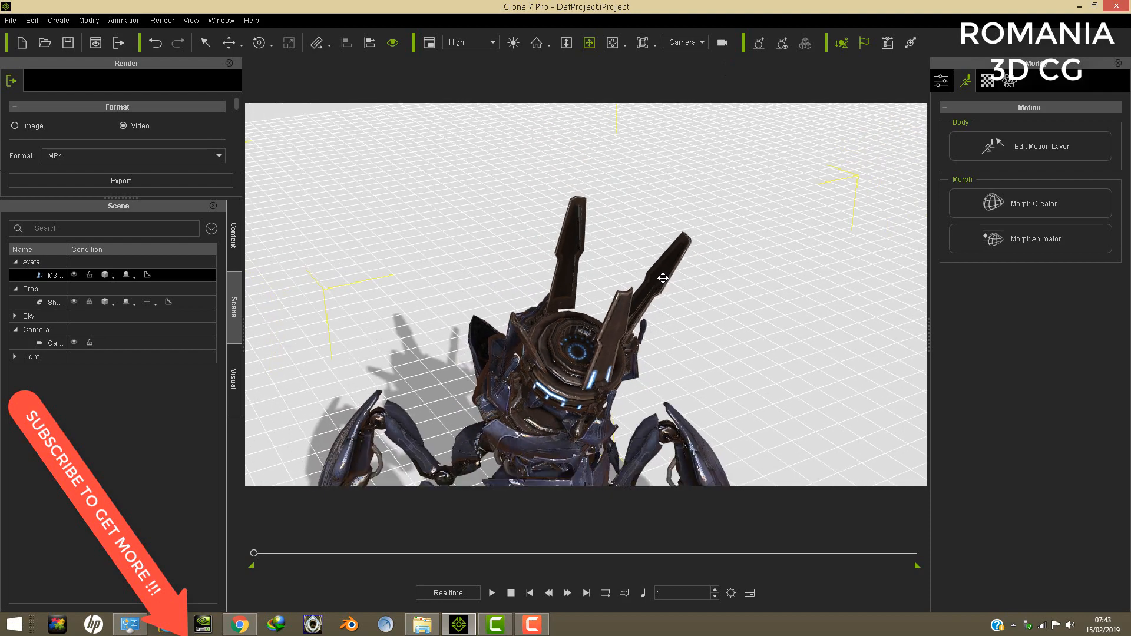
pyautogui.moveTo(662, 278); pyautogui.dragTo(567, 101)
pyautogui.scroll(5, 549, 222)
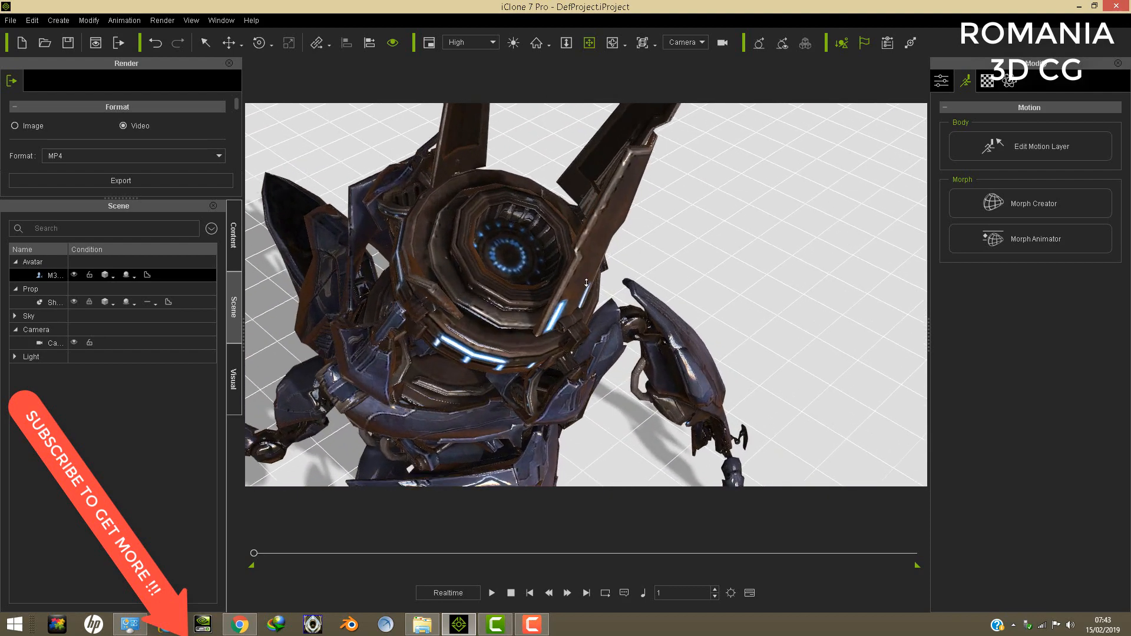
pyautogui.moveTo(549, 223); pyautogui.dragTo(659, 272)
pyautogui.scroll(2, 605, 251)
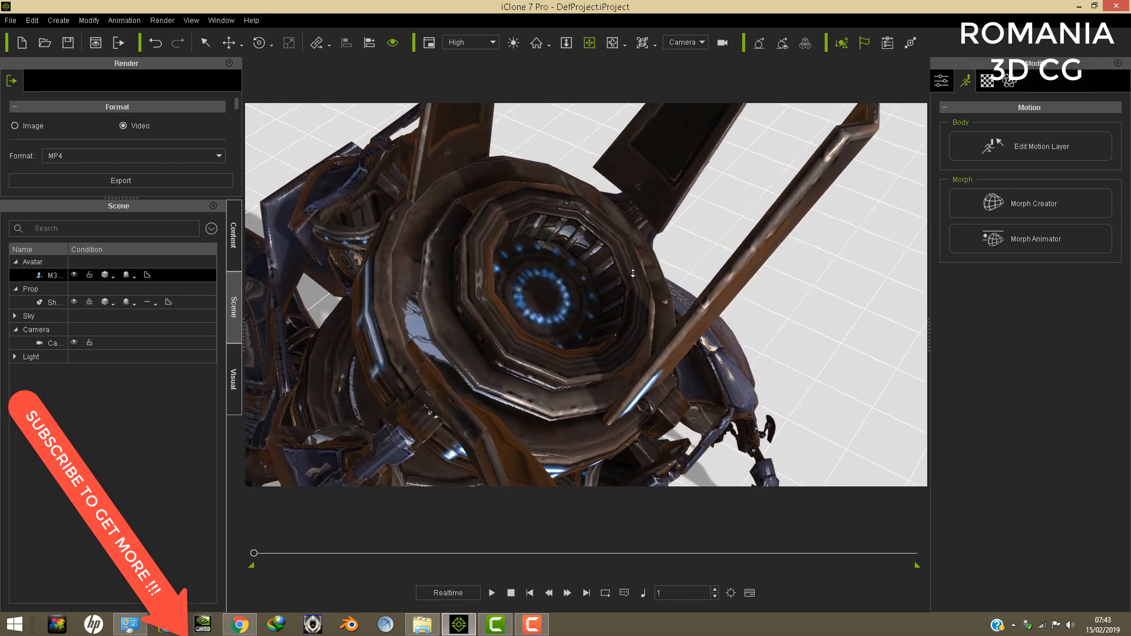
pyautogui.scroll(3, 632, 272)
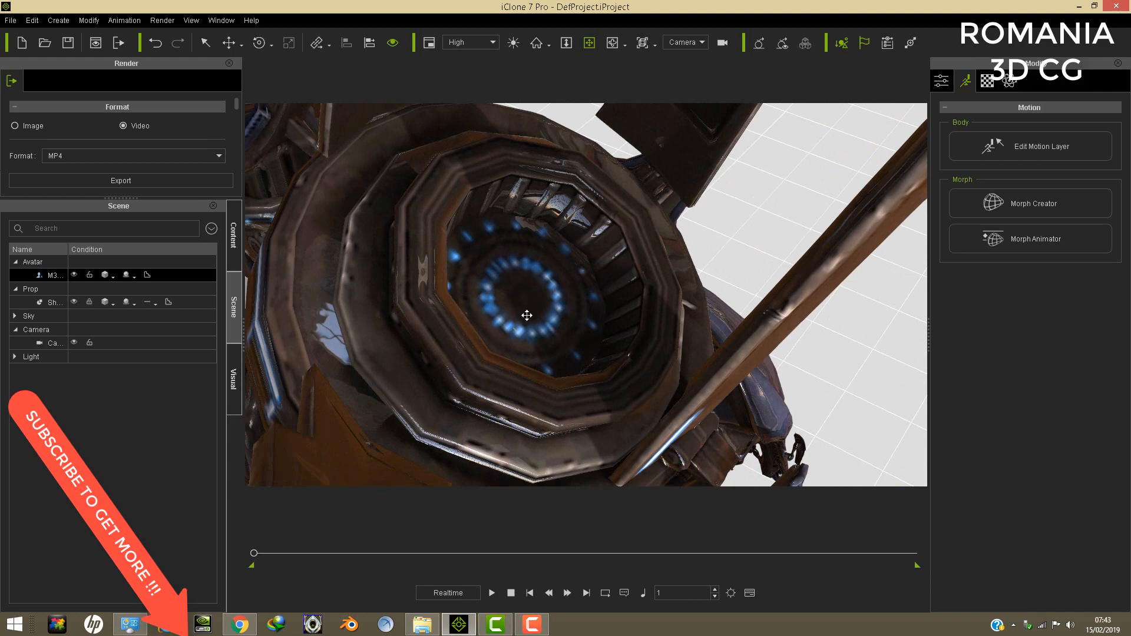
pyautogui.scroll(-8, 719, 281)
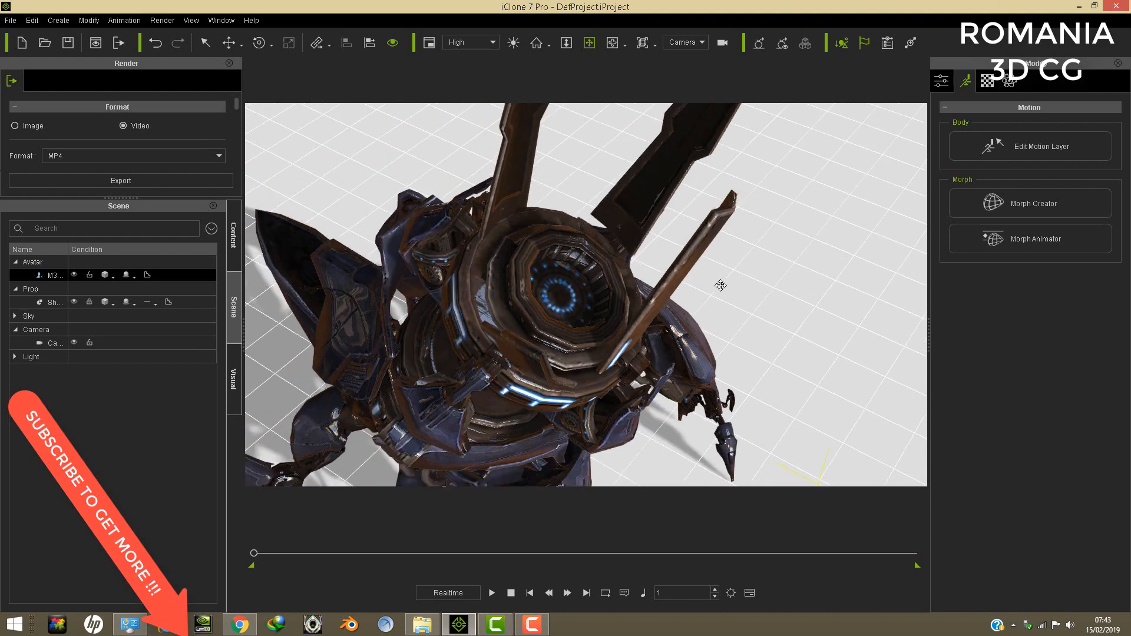
# - Examine the whole Reaper gun with its opened cannon from behind, from the side and from the front
pyautogui.moveTo(707, 307); pyautogui.dragTo(515, 299, button='right')
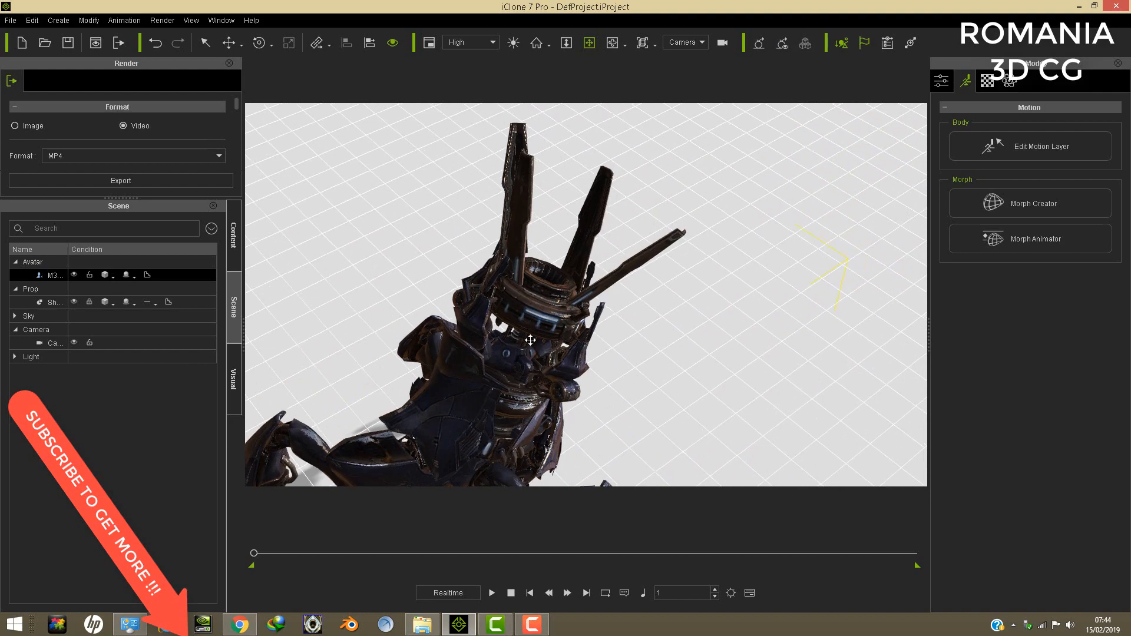
pyautogui.moveTo(625, 370); pyautogui.dragTo(601, 234, button='right')
pyautogui.moveTo(601, 234); pyautogui.dragTo(603, 235)
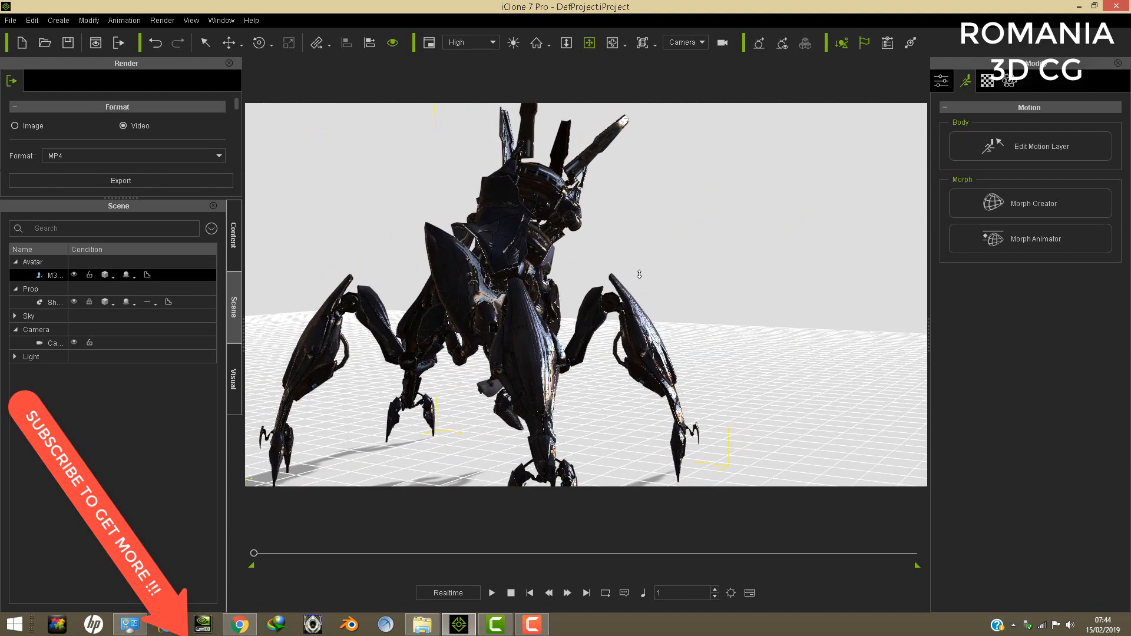
pyautogui.moveTo(639, 275); pyautogui.dragTo(555, 308, button='right')
pyautogui.moveTo(555, 307); pyautogui.dragTo(591, 258)
pyautogui.click(33, 20)
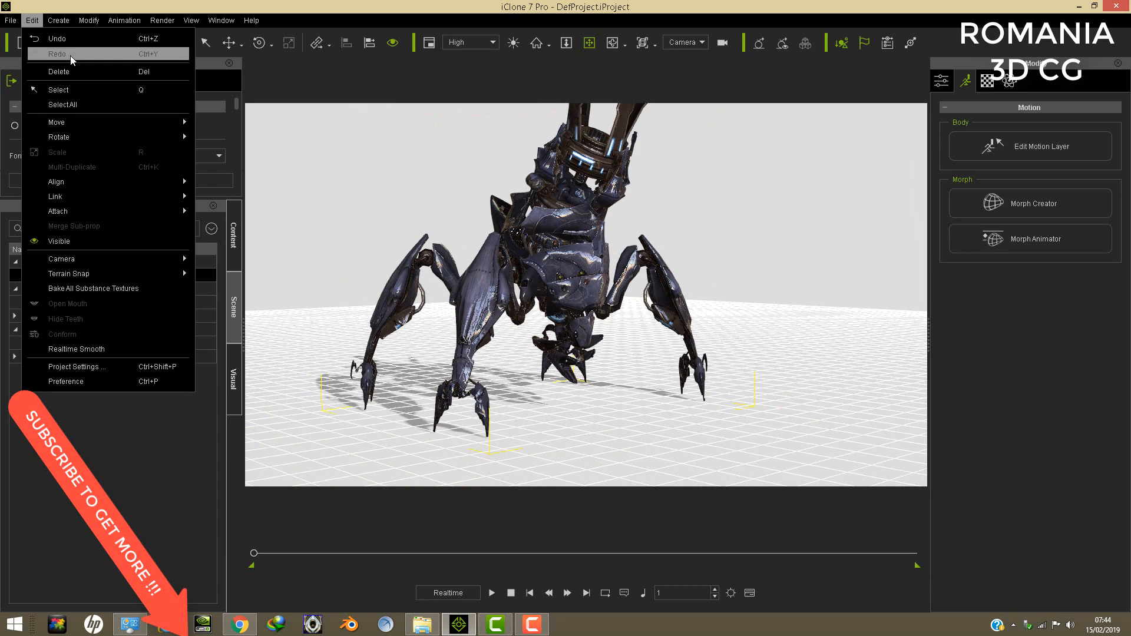
pyautogui.moveTo(596, 188); pyautogui.dragTo(592, 209)
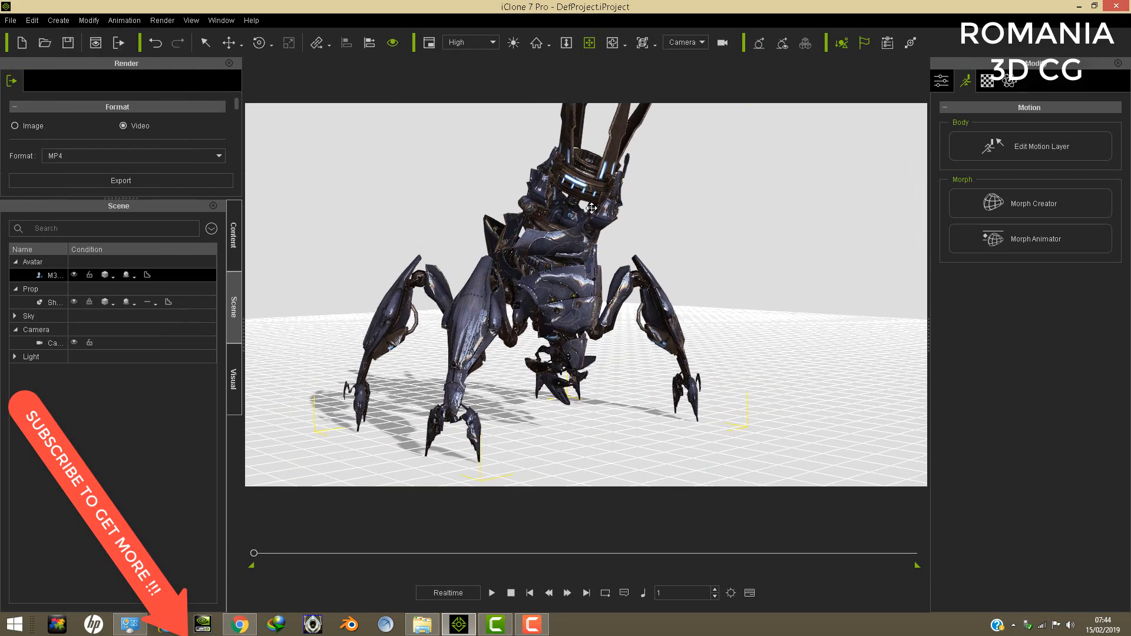
pyautogui.moveTo(580, 224); pyautogui.dragTo(583, 219, button='right')
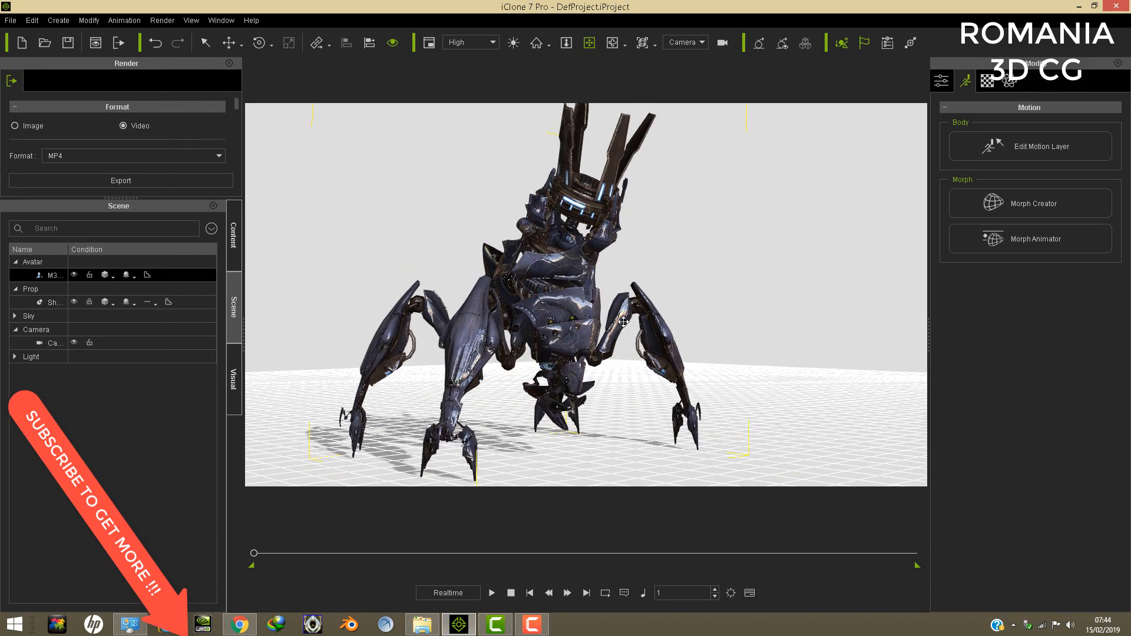
pyautogui.moveTo(623, 321); pyautogui.dragTo(622, 311)
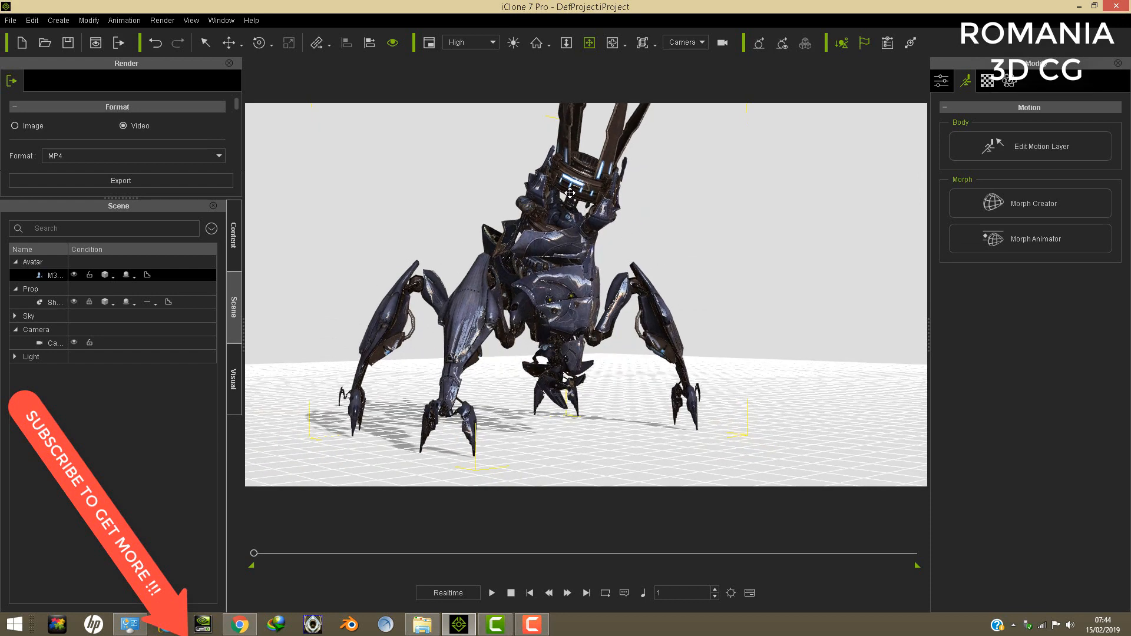
pyautogui.moveTo(534, 203); pyautogui.dragTo(511, 222, button='right')
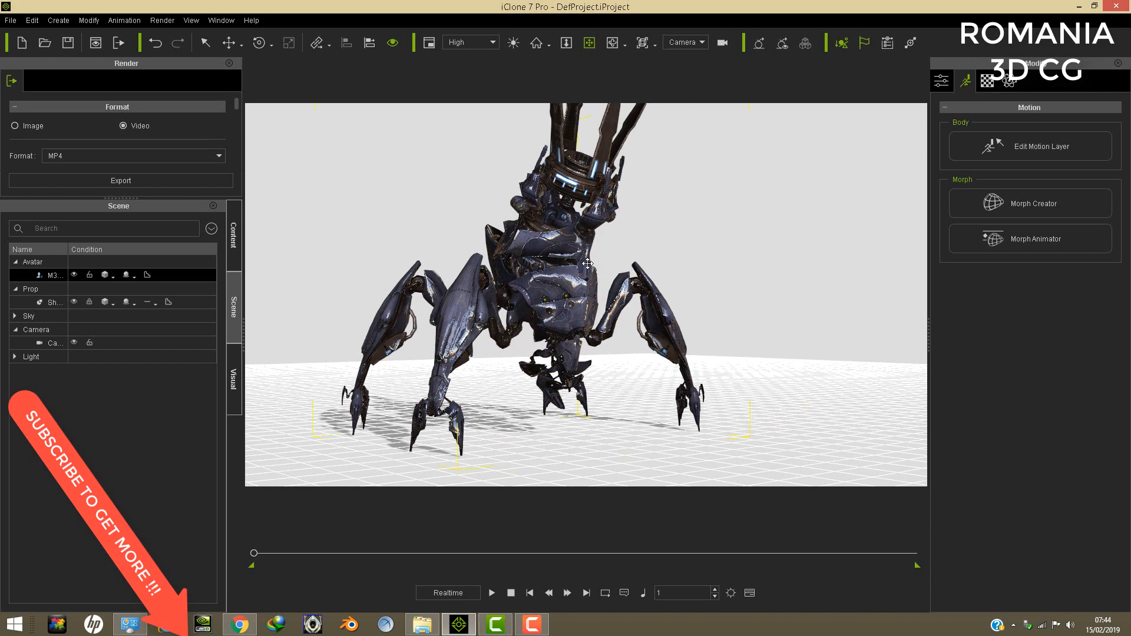
pyautogui.moveTo(569, 252); pyautogui.dragTo(569, 238, button='right')
pyautogui.moveTo(570, 236); pyautogui.dragTo(564, 251)
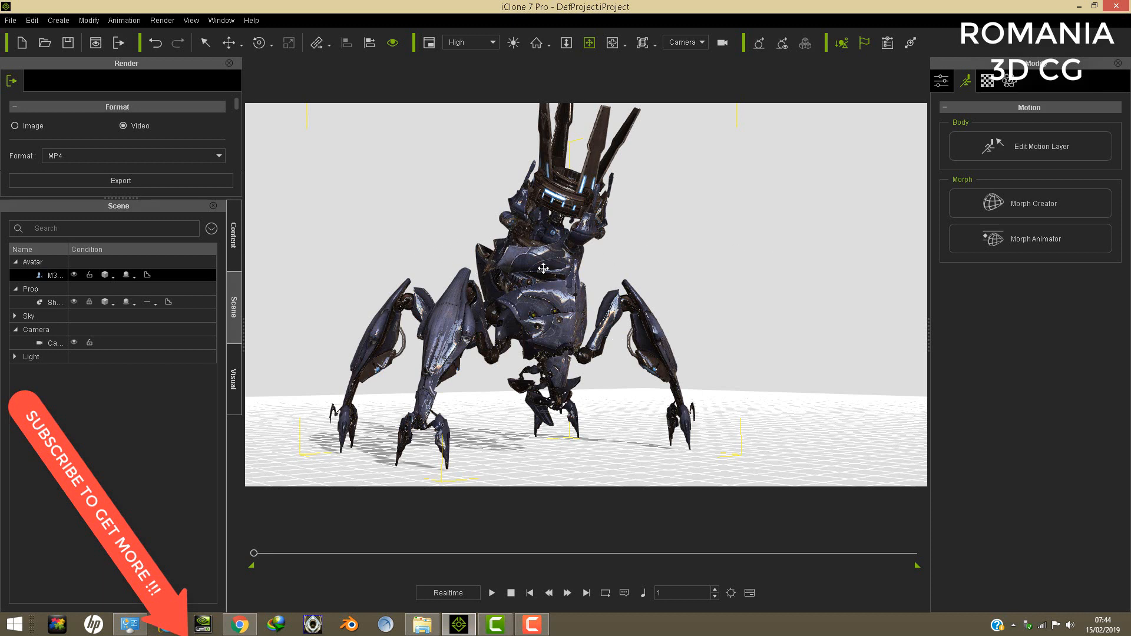
pyautogui.moveTo(555, 224); pyautogui.dragTo(555, 210)
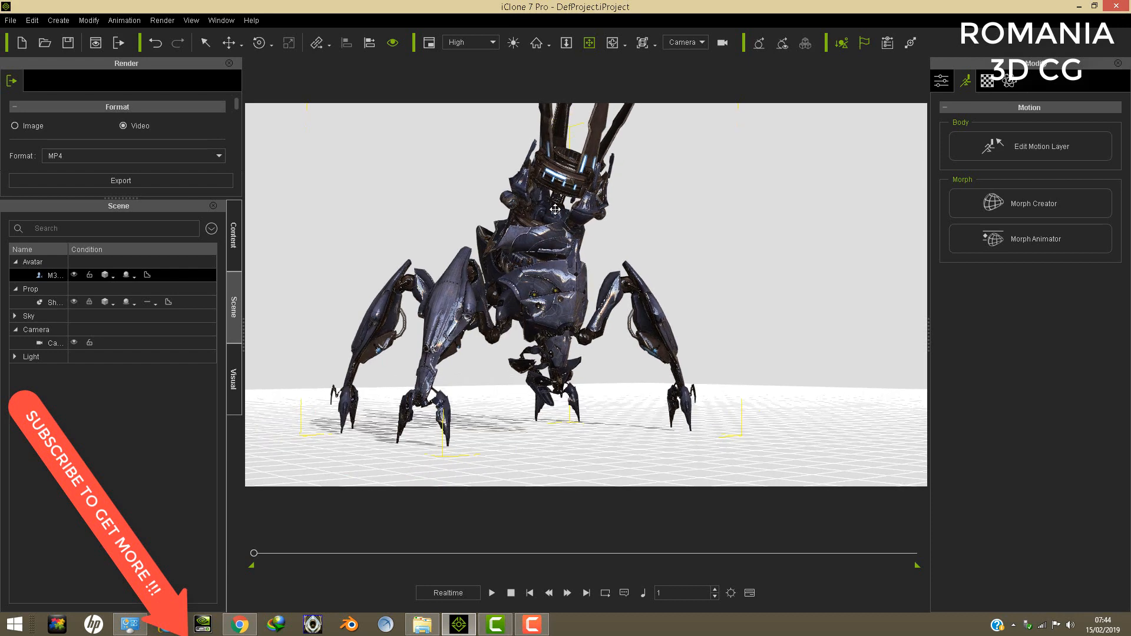
pyautogui.moveTo(527, 230); pyautogui.dragTo(550, 230, button='right')
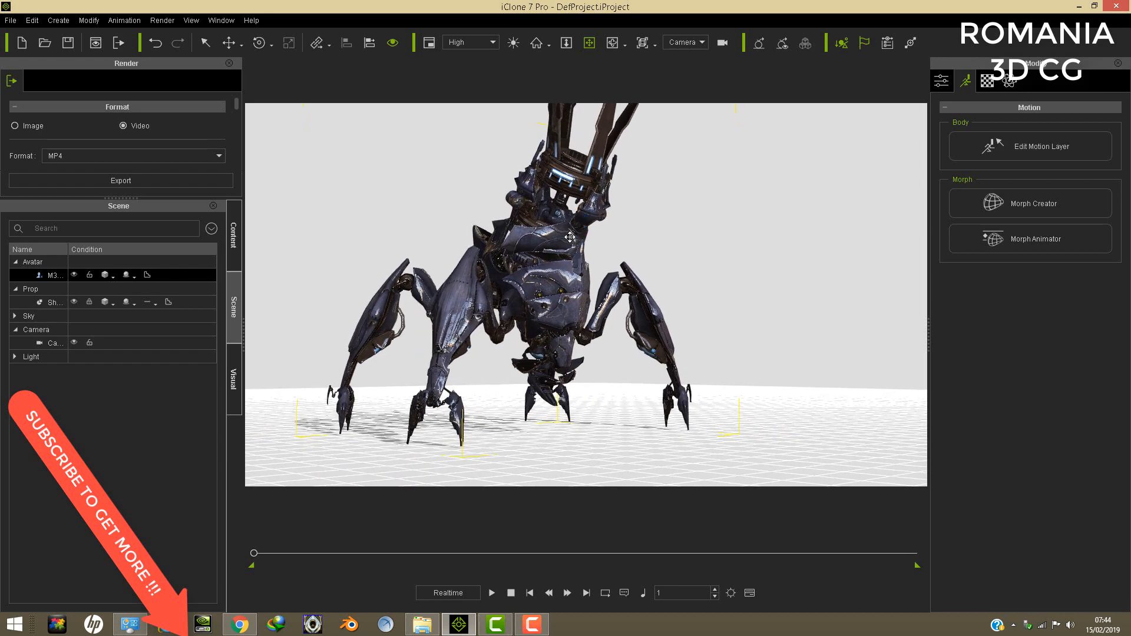
pyautogui.moveTo(584, 223)
pyautogui.mouseDown()
pyautogui.moveTo(570, 234)
pyautogui.moveTo(557, 212)
pyautogui.moveTo(589, 231)
pyautogui.moveTo(603, 214)
pyautogui.mouseUp()
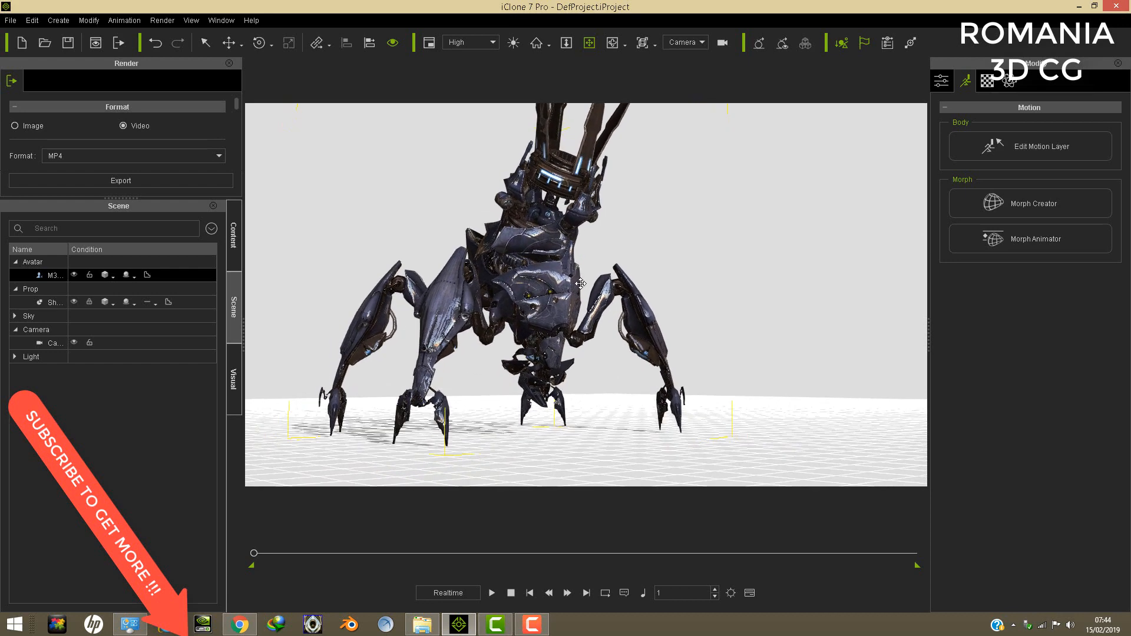
pyautogui.moveTo(556, 294); pyautogui.dragTo(573, 273)
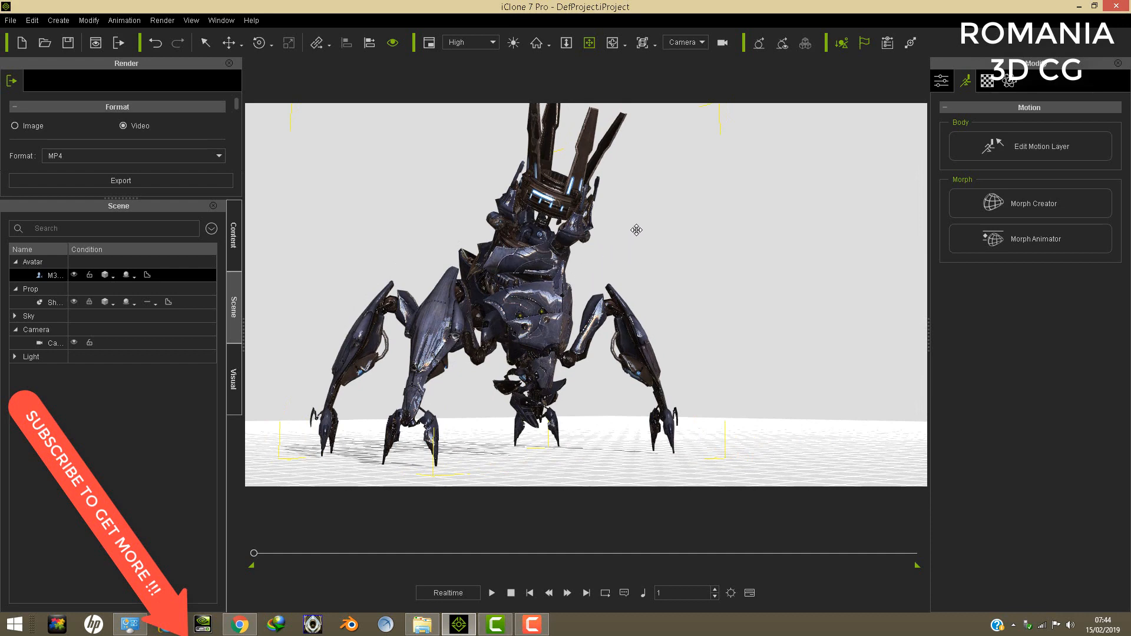
pyautogui.moveTo(604, 267); pyautogui.dragTo(603, 233)
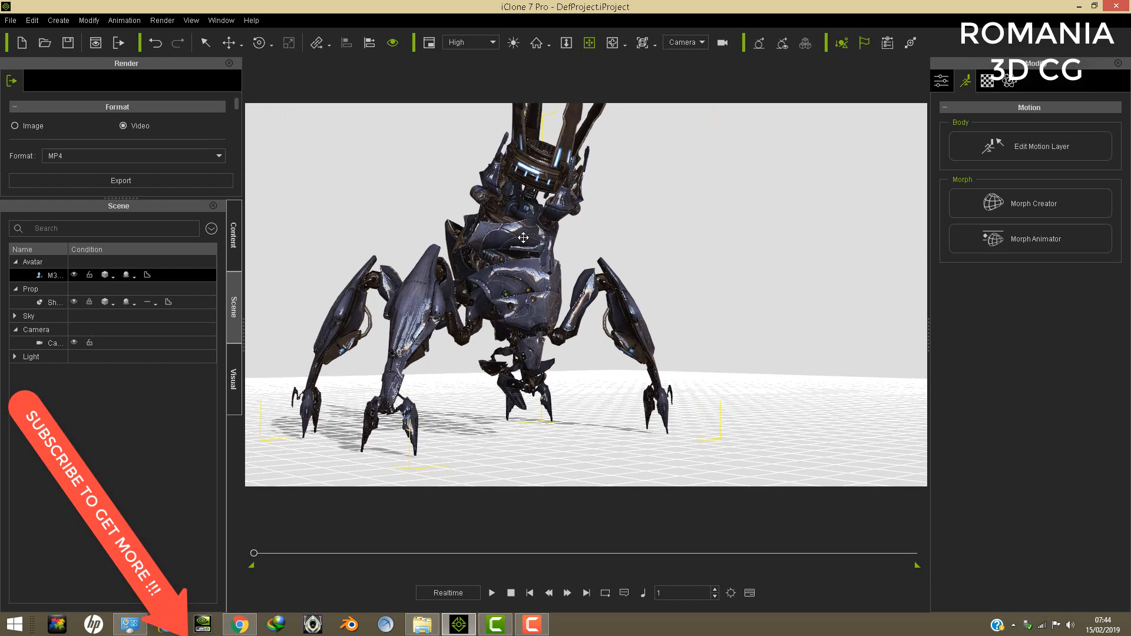
# - Examine the Reaper gun's front, body and legs from slightly different heights and angles
pyautogui.moveTo(514, 237); pyautogui.dragTo(603, 244)
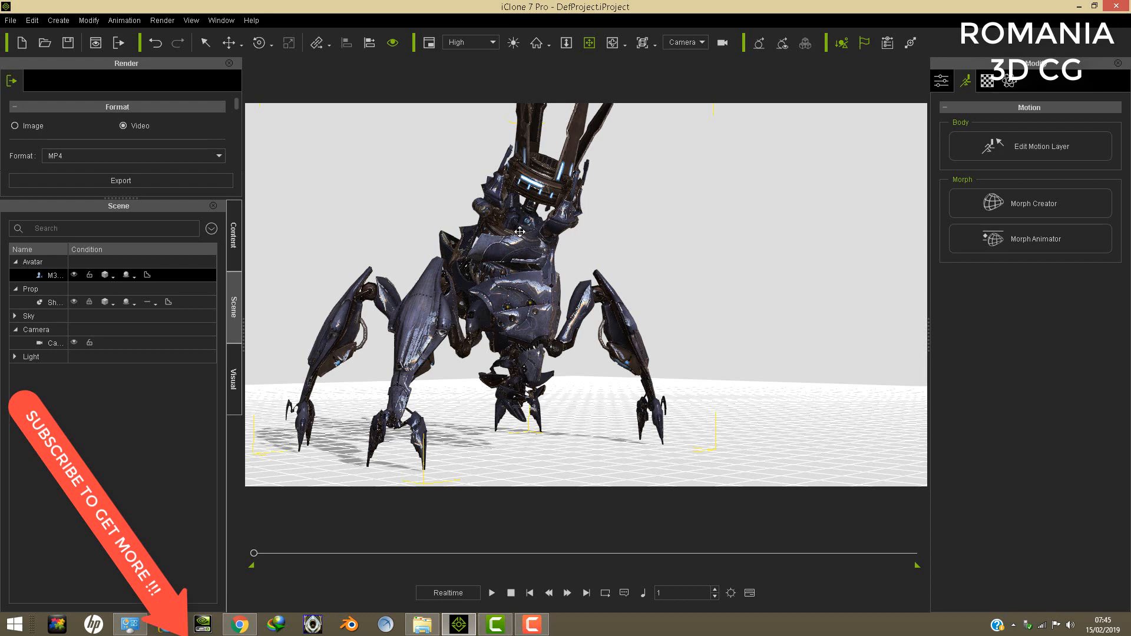
pyautogui.moveTo(519, 232); pyautogui.dragTo(565, 212)
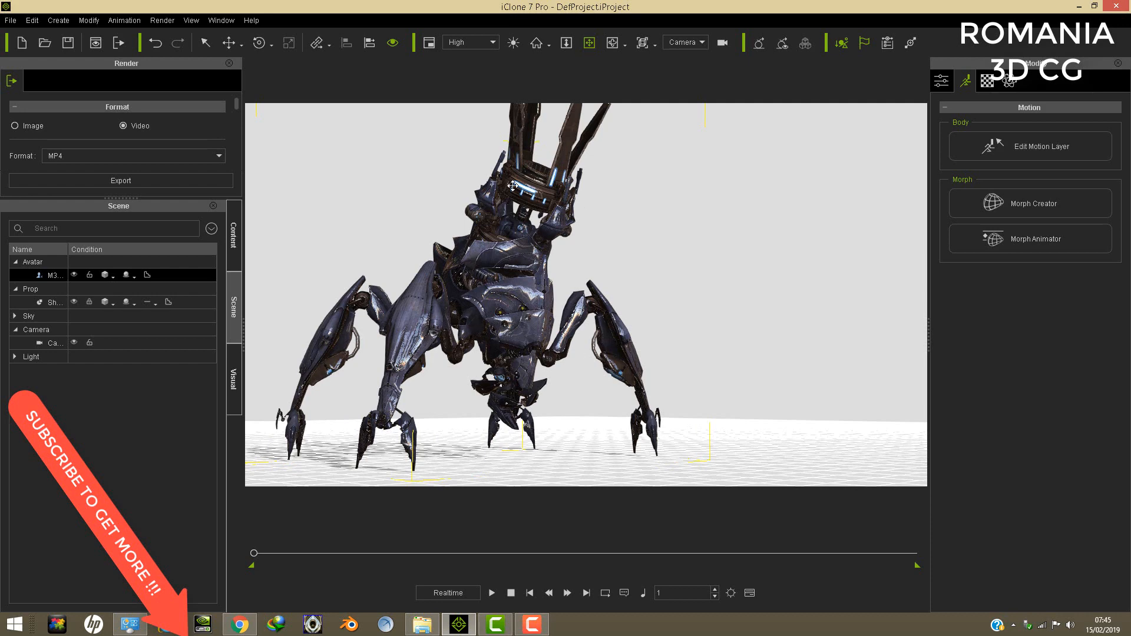
pyautogui.moveTo(589, 267); pyautogui.dragTo(611, 232)
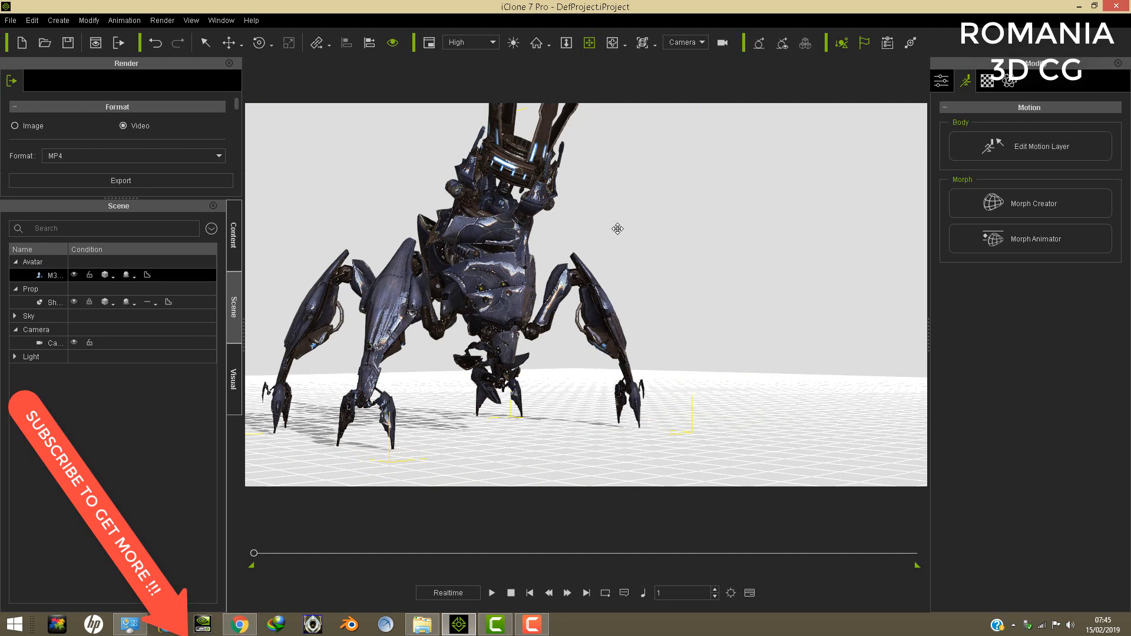
pyautogui.moveTo(564, 205); pyautogui.dragTo(480, 263)
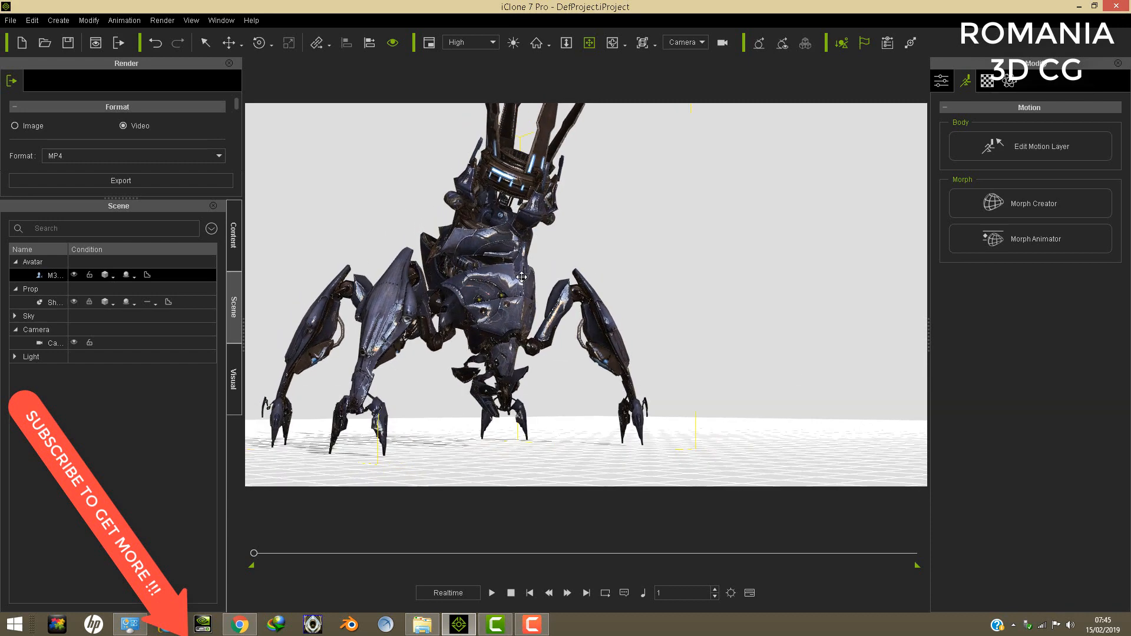
pyautogui.moveTo(572, 281); pyautogui.dragTo(511, 244)
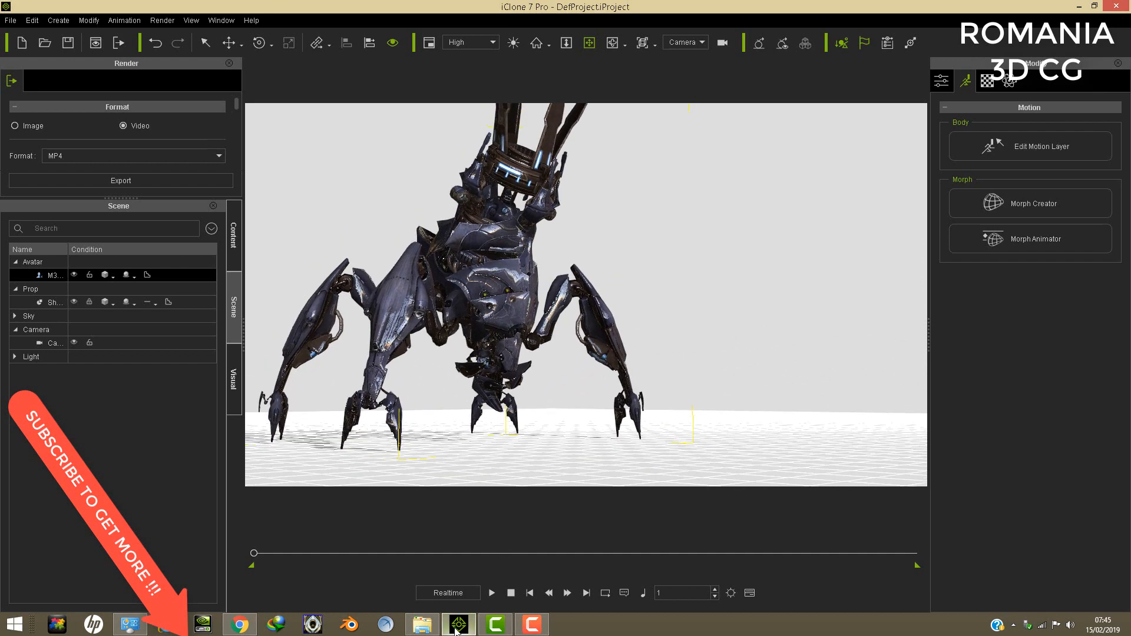
pyautogui.moveTo(467, 263); pyautogui.dragTo(470, 271, button='right')
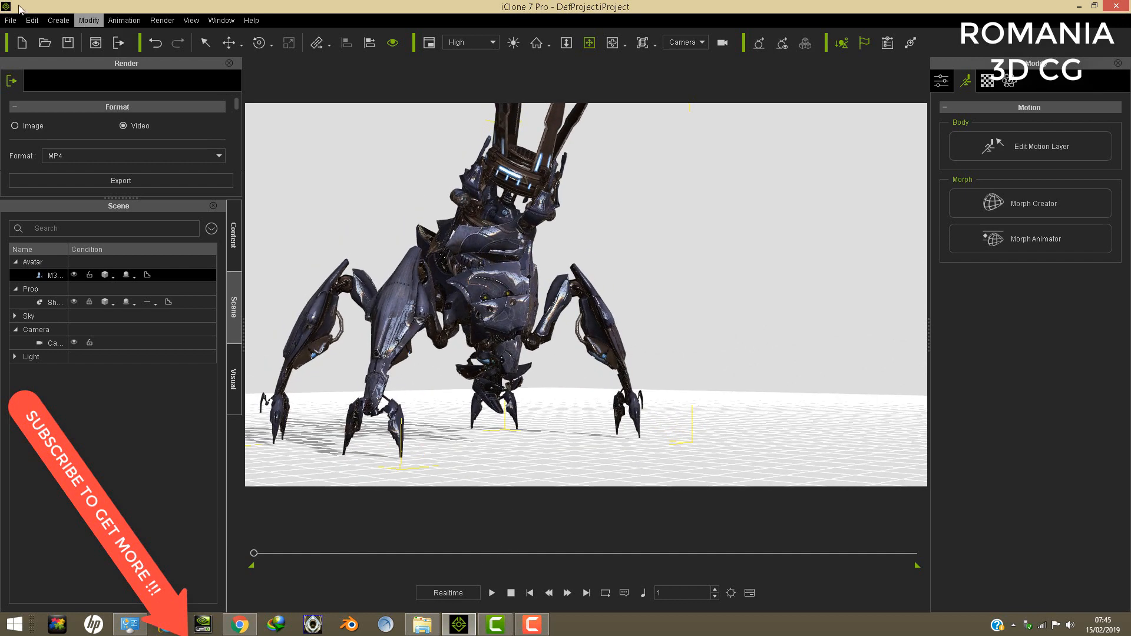
# - Replace the Reaper gun in the scene with M3 HARBINGER.iAvatar from the M3 SFF PACK folder
pyautogui.click(34, 20)
pyautogui.click(53, 71)
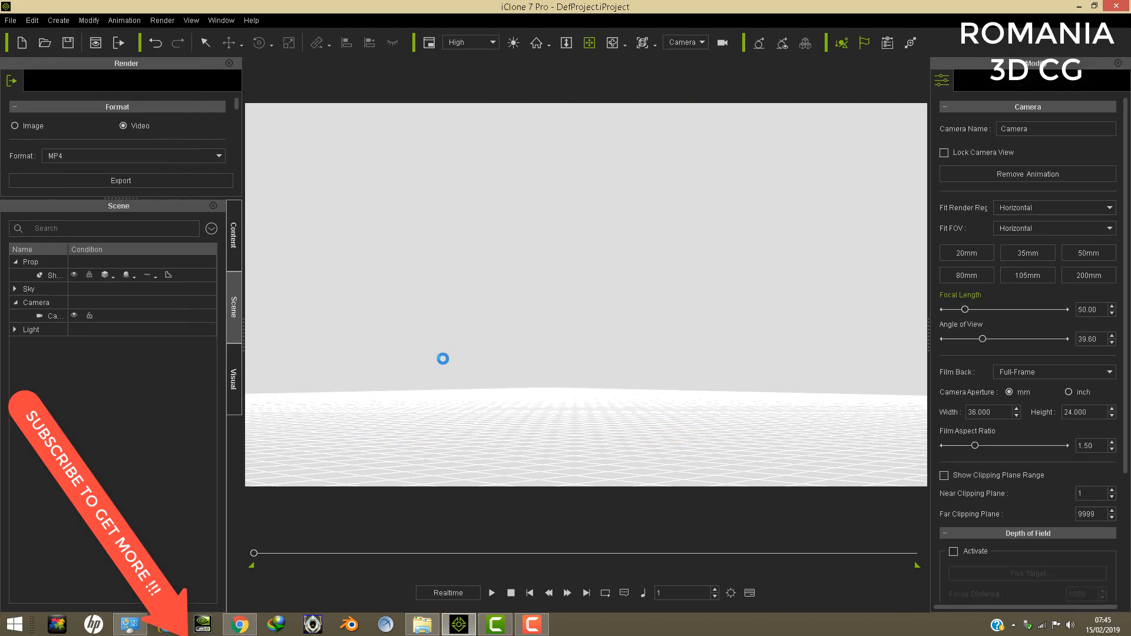
pyautogui.click(418, 630)
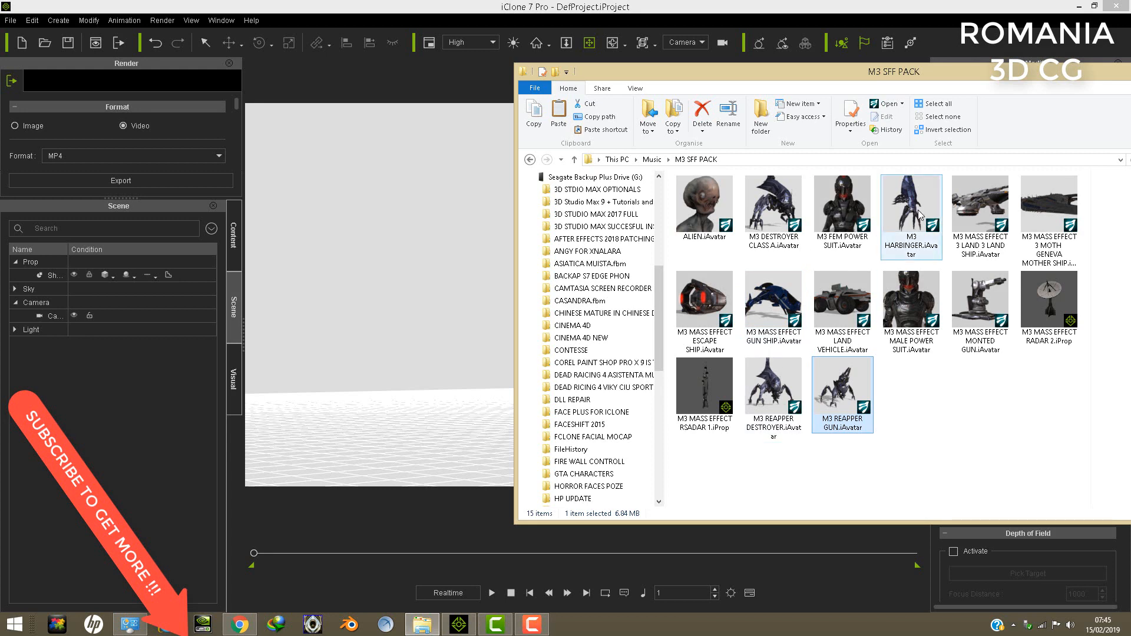
pyautogui.moveTo(911, 212); pyautogui.dragTo(475, 451)
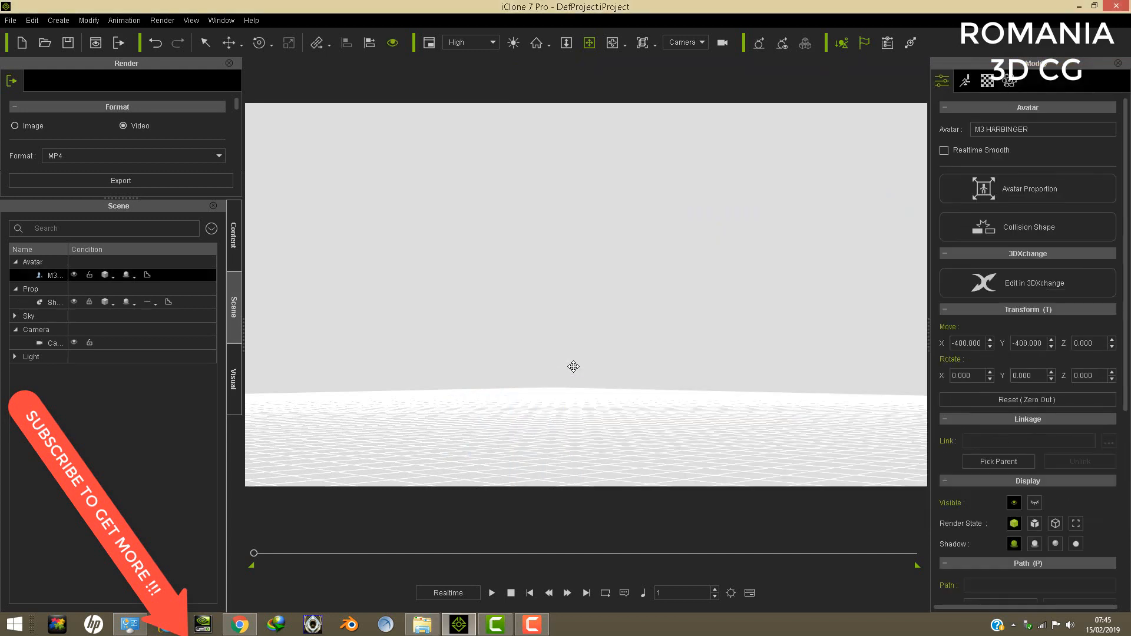
# - Bring the Harbinger avatar into view and examine its lower legs and the underside of its body
pyautogui.moveTo(574, 267); pyautogui.dragTo(631, 285, button='right')
pyautogui.scroll(-4, 638, 288)
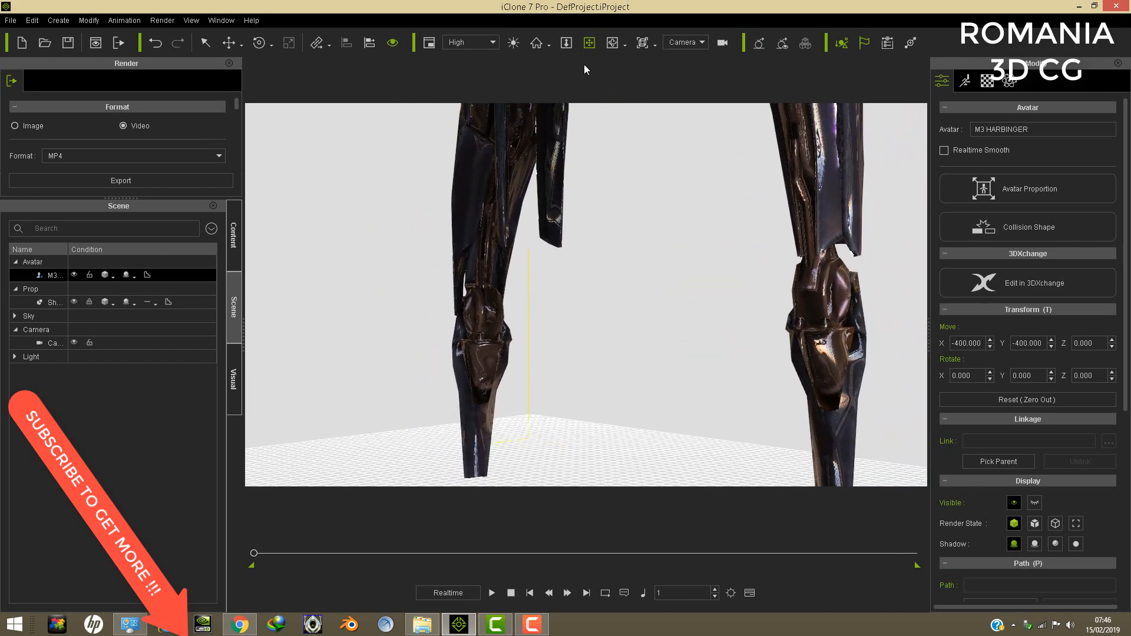
pyautogui.moveTo(623, 160); pyautogui.dragTo(679, 467, button='right')
pyautogui.moveTo(679, 413); pyautogui.dragTo(679, 471, button='right')
pyautogui.click(589, 43)
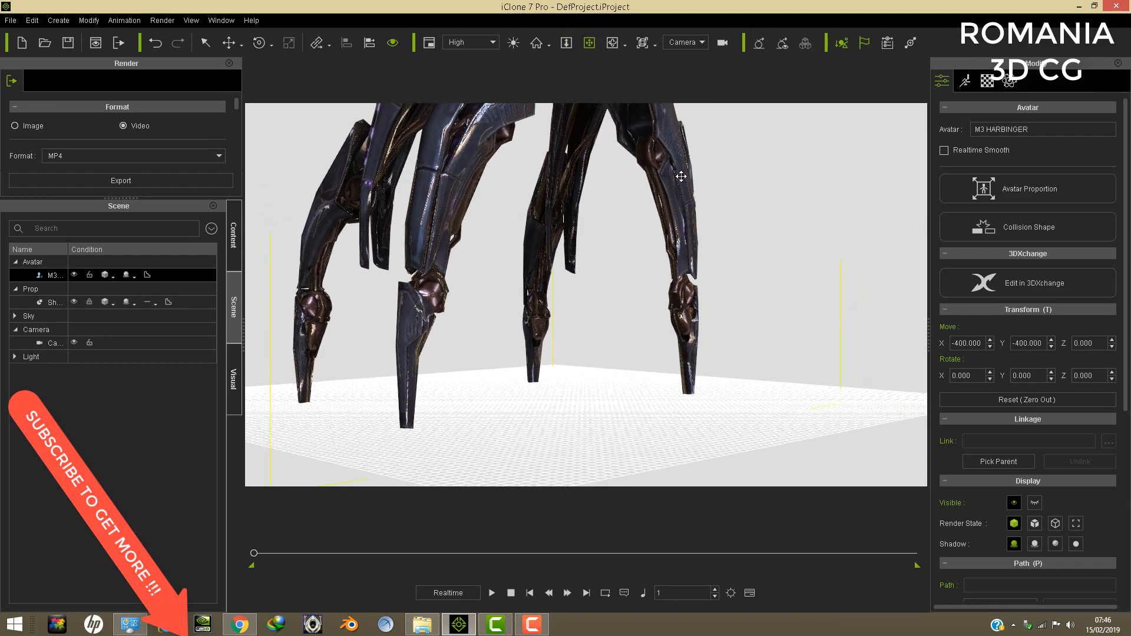
pyautogui.moveTo(681, 176); pyautogui.dragTo(694, 290)
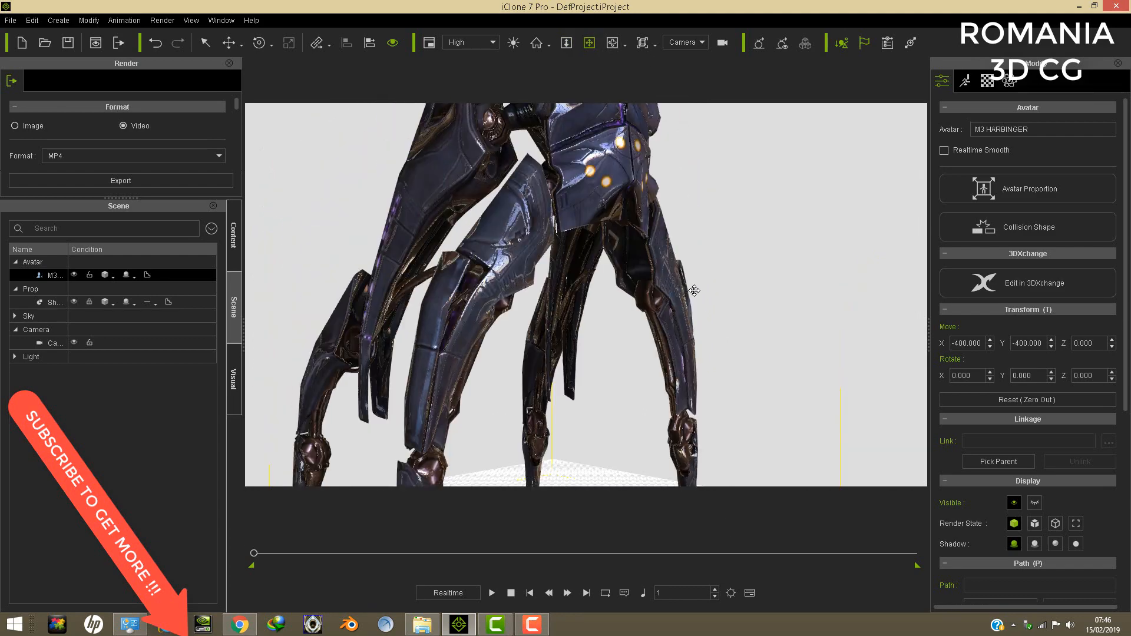
# - Examine the Harbinger's legs from several angles and its armoured back from above
pyautogui.moveTo(695, 290); pyautogui.dragTo(736, 245, button='right')
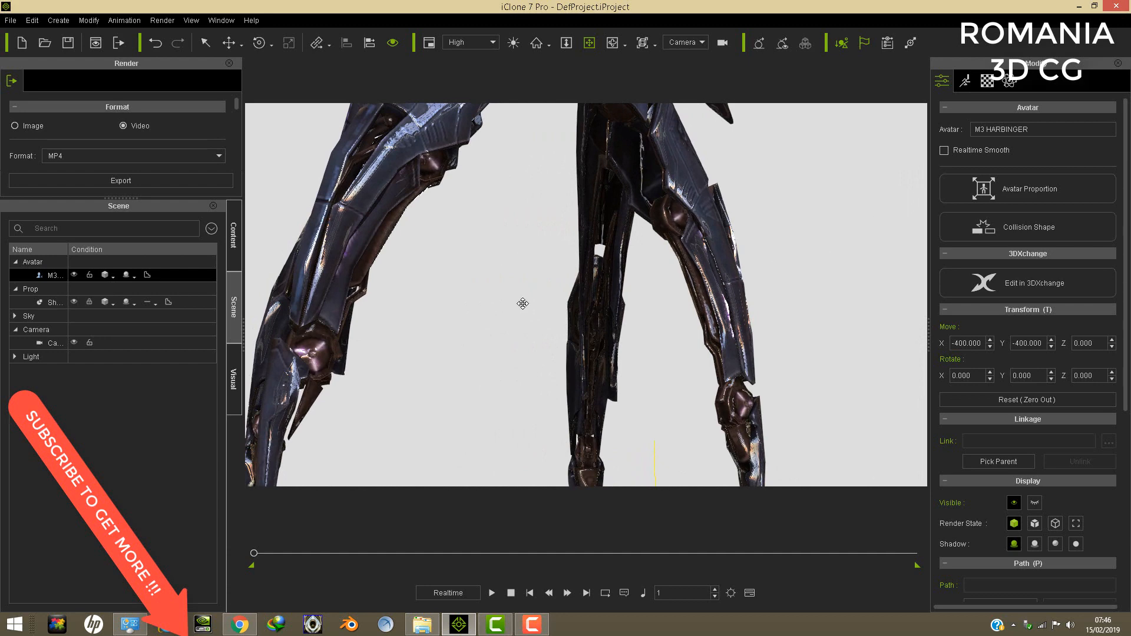
pyautogui.moveTo(637, 283); pyautogui.dragTo(697, 334, button='right')
pyautogui.moveTo(697, 335); pyautogui.dragTo(663, 347)
pyautogui.moveTo(663, 347); pyautogui.dragTo(649, 362, button='right')
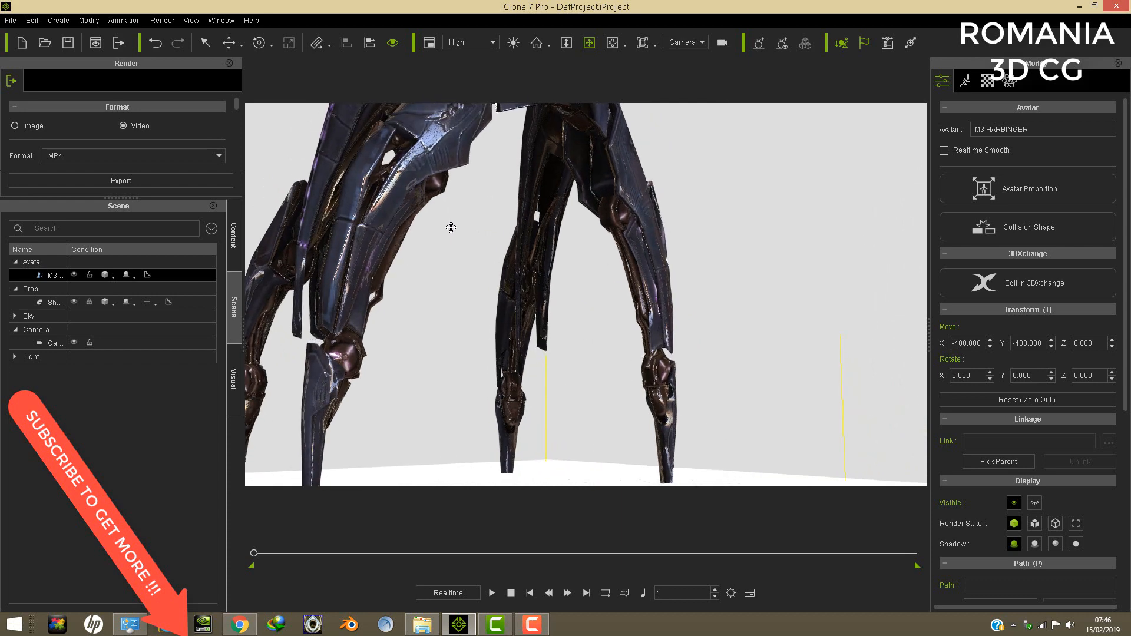
pyautogui.moveTo(449, 227); pyautogui.dragTo(450, 500)
pyautogui.moveTo(484, 318); pyautogui.dragTo(469, 377, button='right')
pyautogui.moveTo(468, 377); pyautogui.dragTo(623, 350)
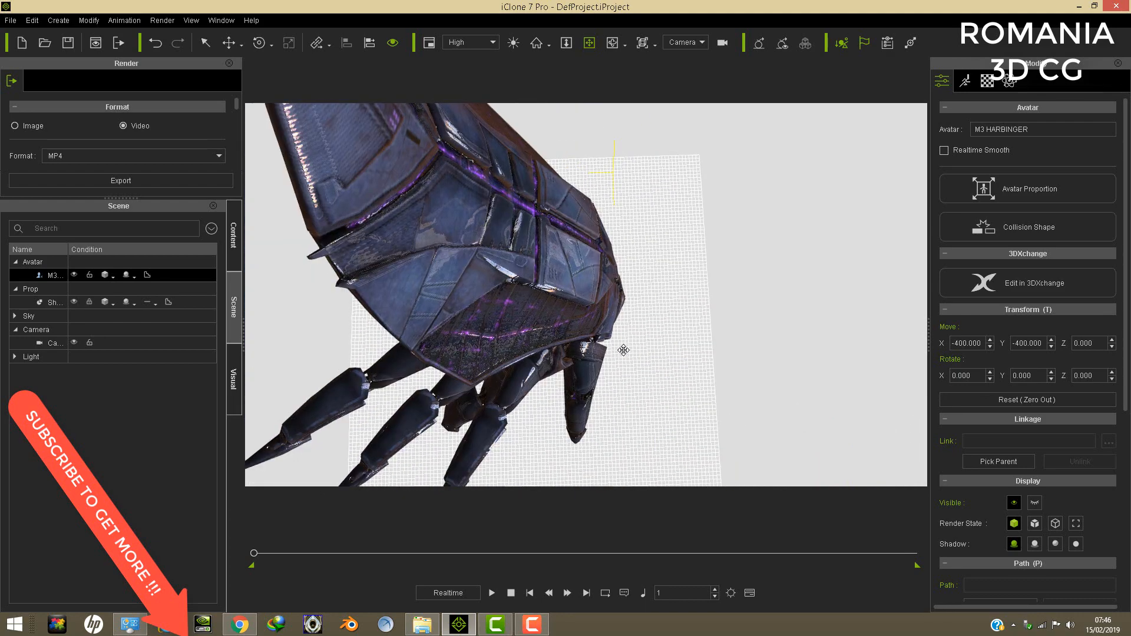
# - Switch to Chrome and pause the Mass Effect 3: Take Earth Back cinematic trailer on YouTube
pyautogui.click(239, 624)
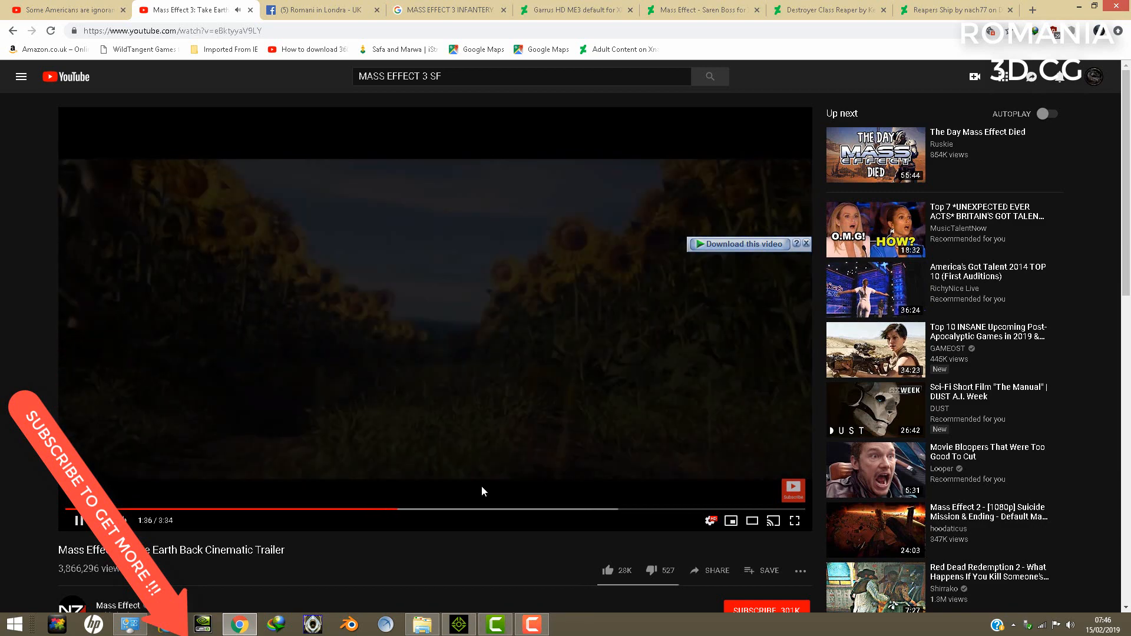
pyautogui.click(79, 520)
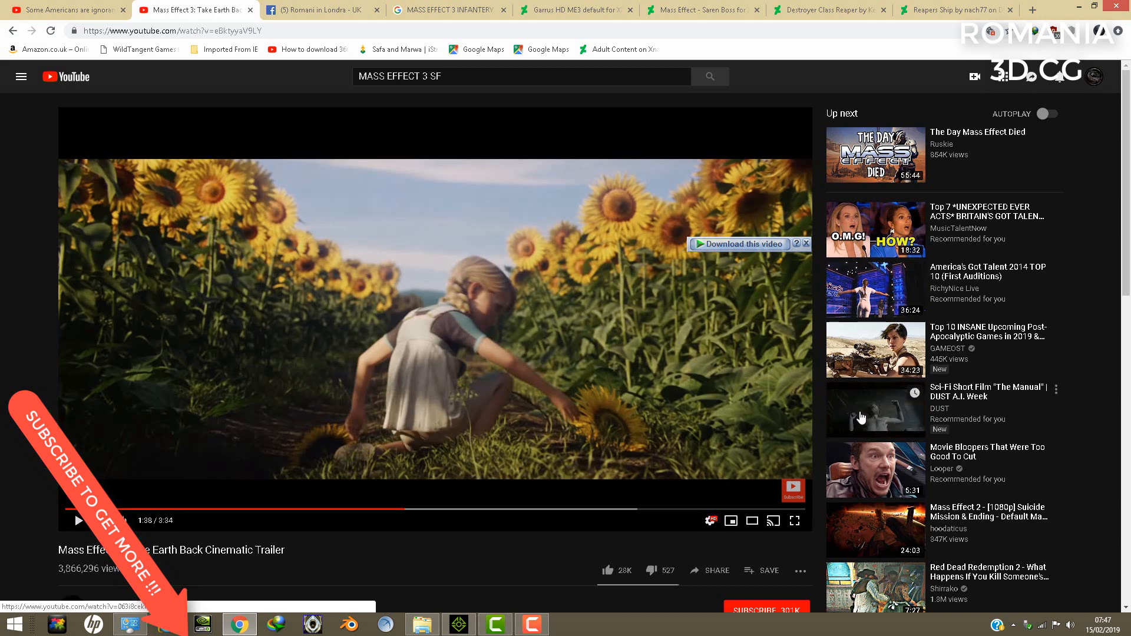
pyautogui.scroll(-3, 872, 407)
pyautogui.scroll(3, 518, 284)
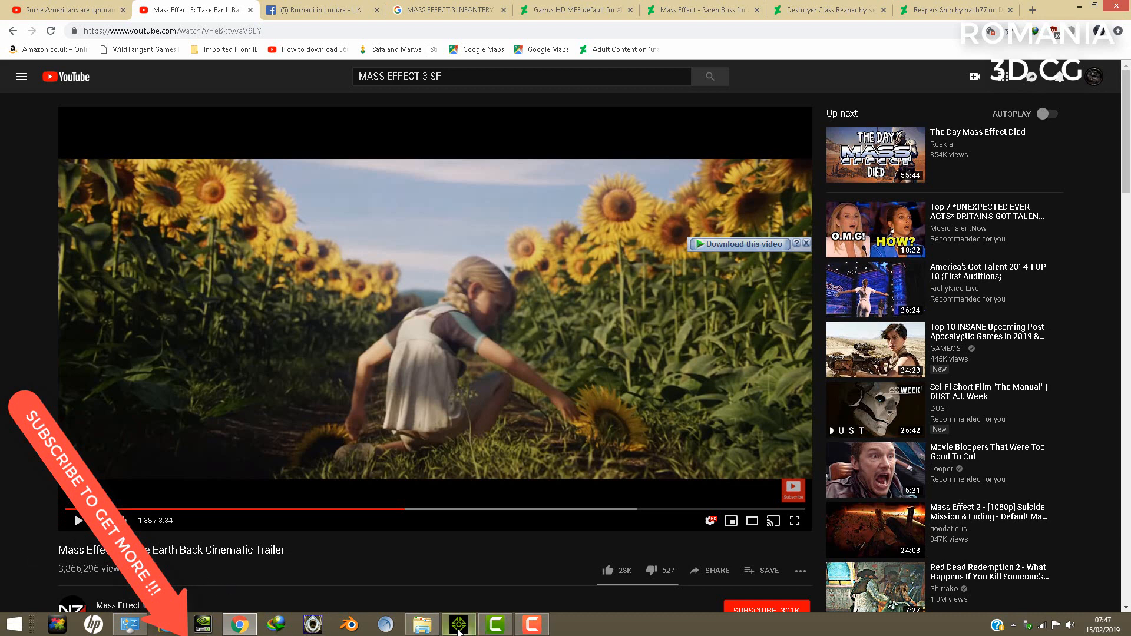
# - Bring up the M3 SFF PACK folder window over the browser and move it fully into view
pyautogui.moveTo(458, 629)
pyautogui.click(503, 540)
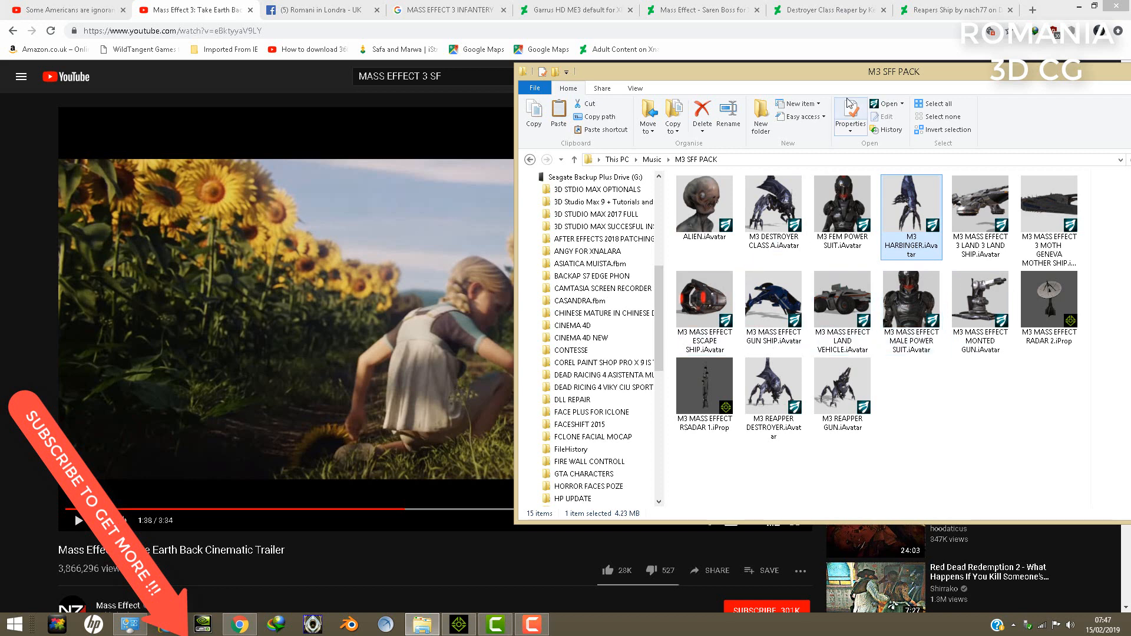
pyautogui.moveTo(918, 77); pyautogui.dragTo(638, 87)
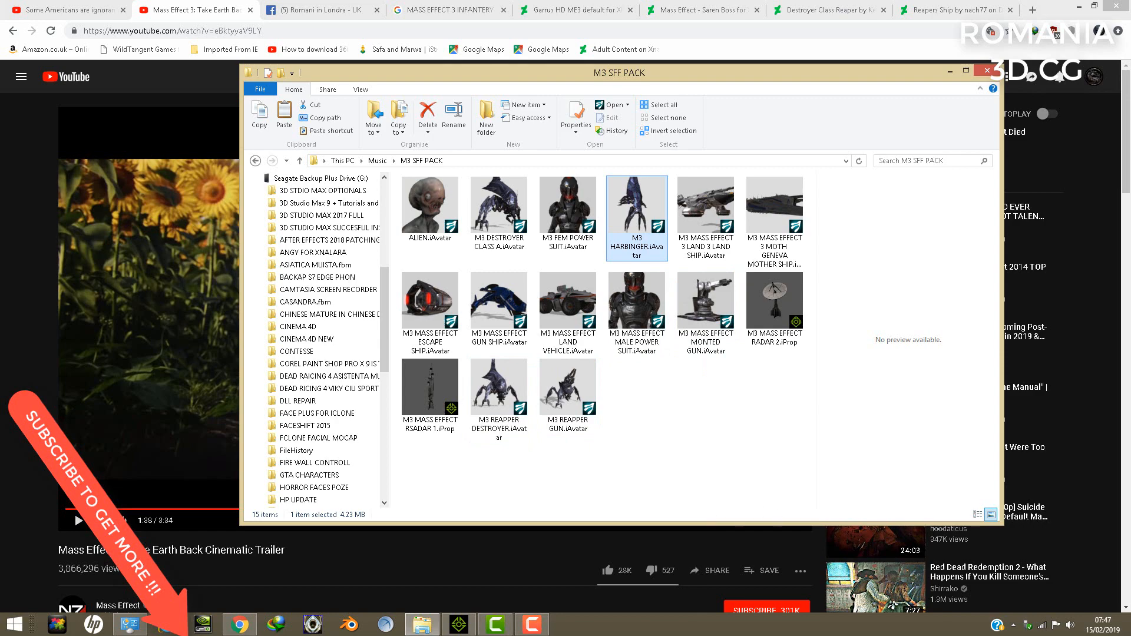
pyautogui.click(593, 626)
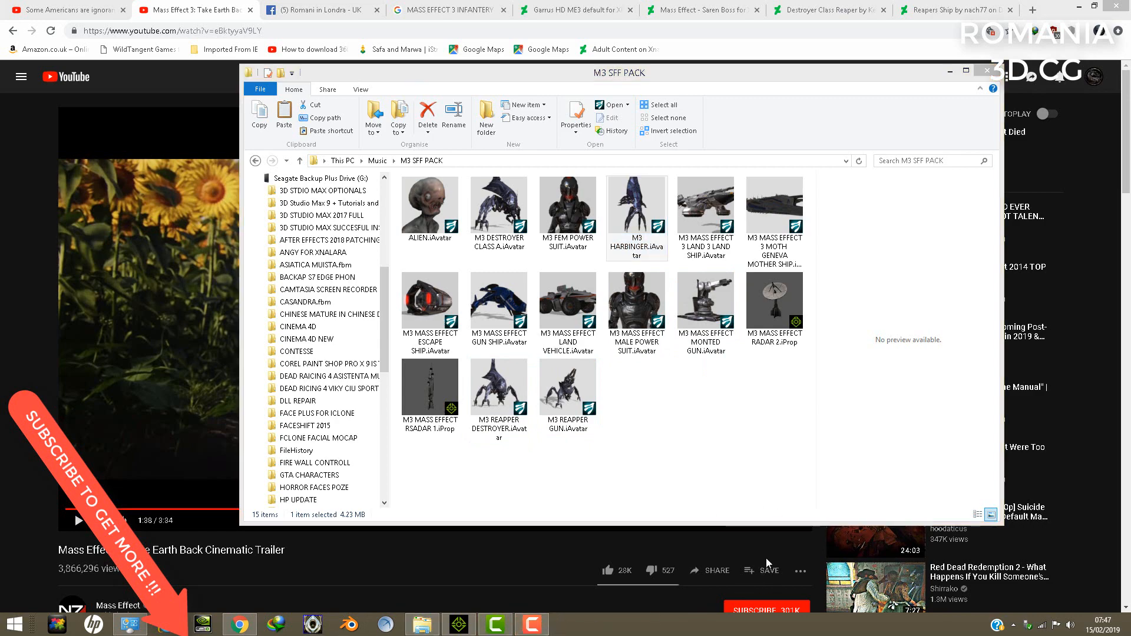